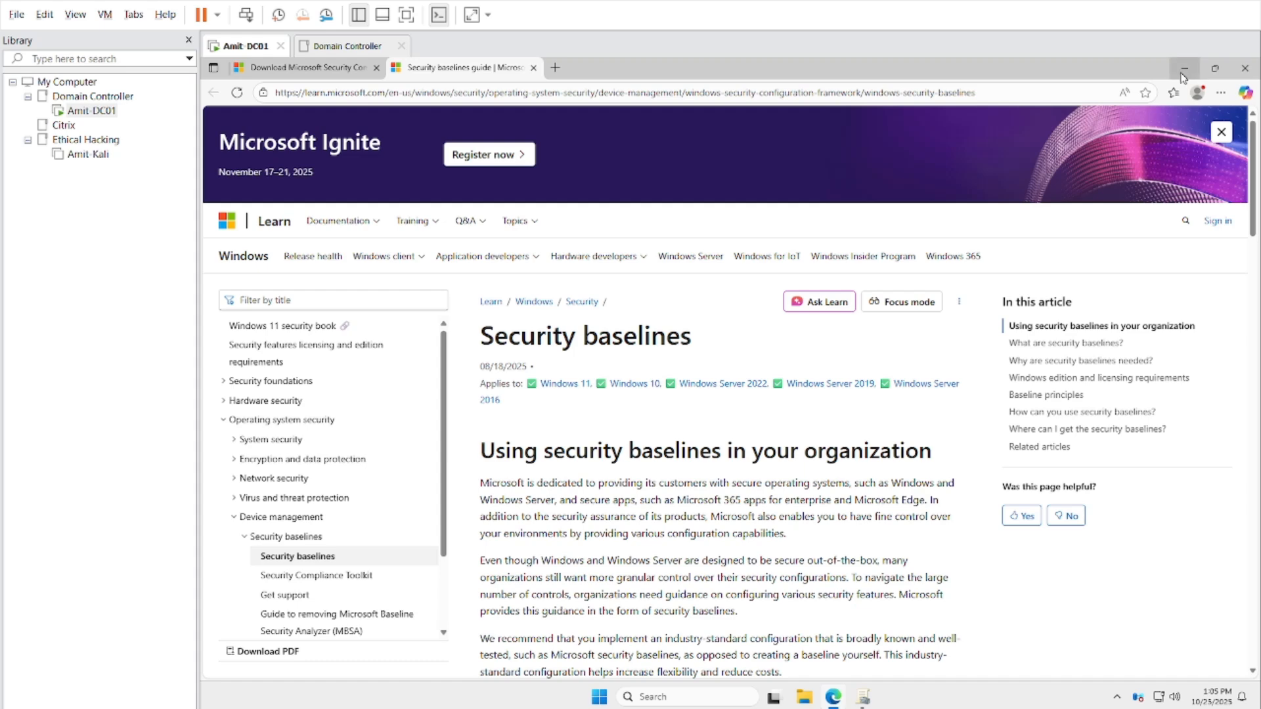
Minimize the browser, then find and open Active Directory Users and Computers in a maximized window
left_click(1185, 68)
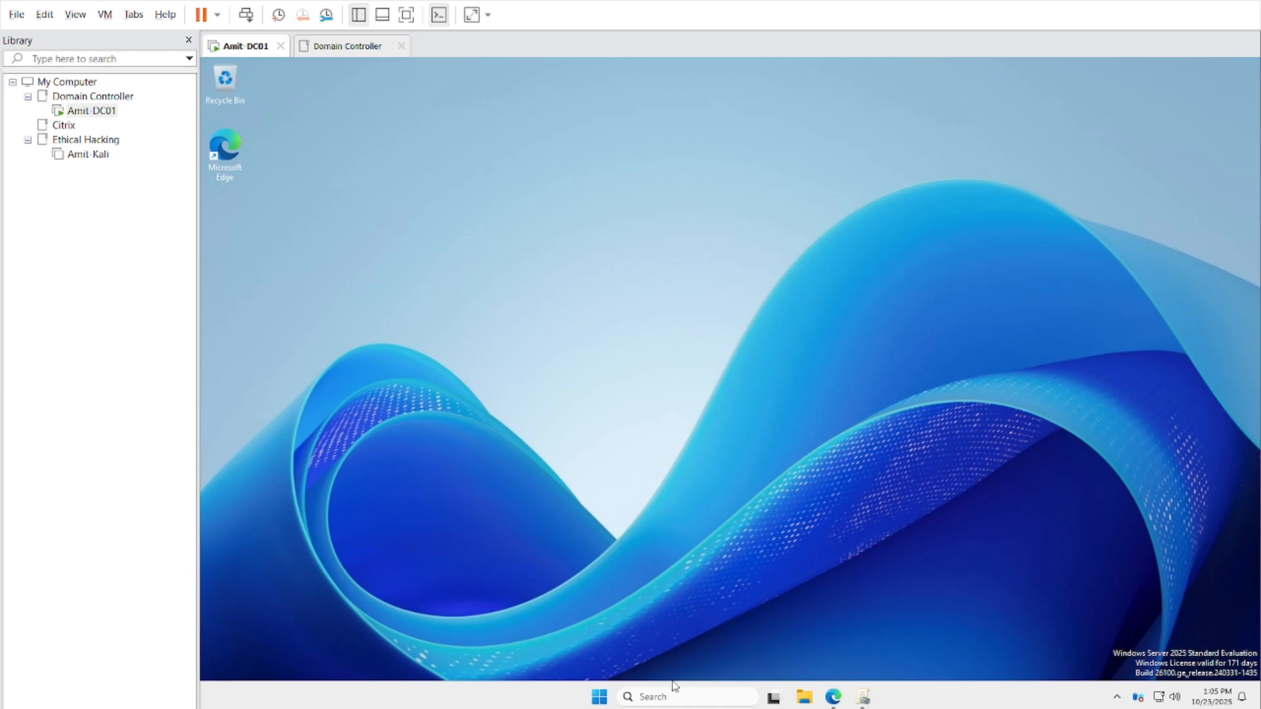
left_click(604, 701)
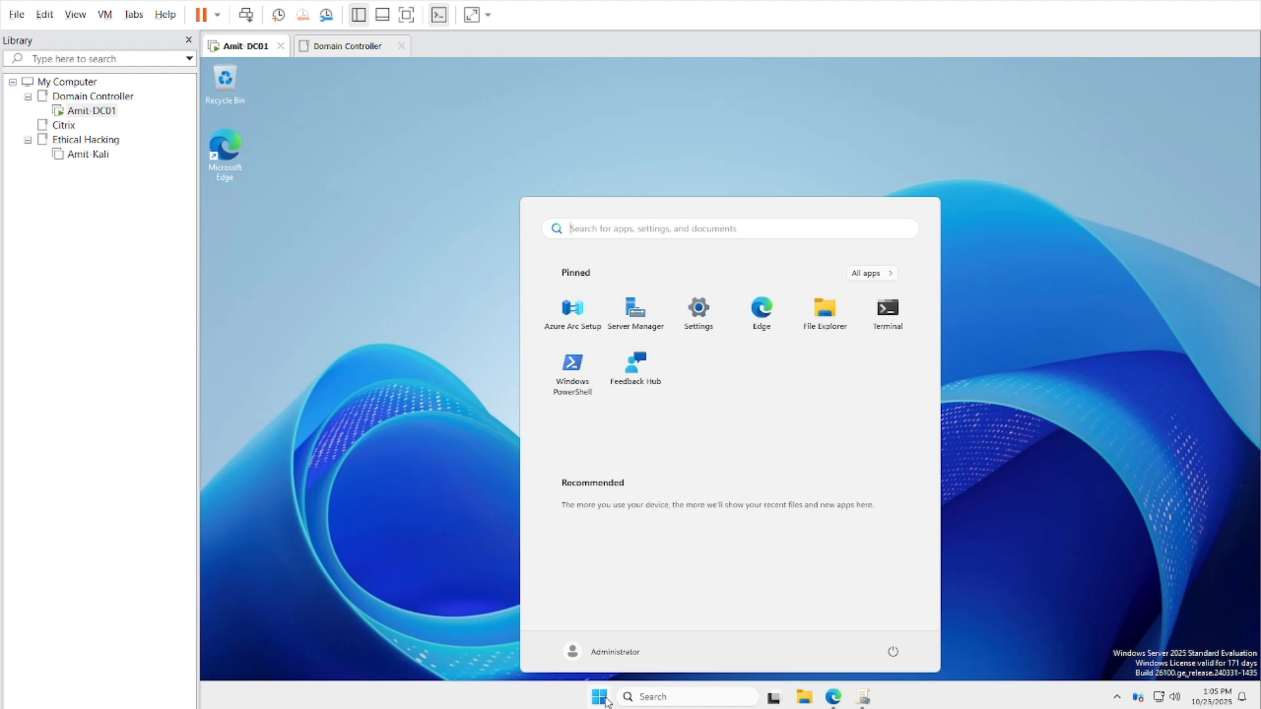
type("a")
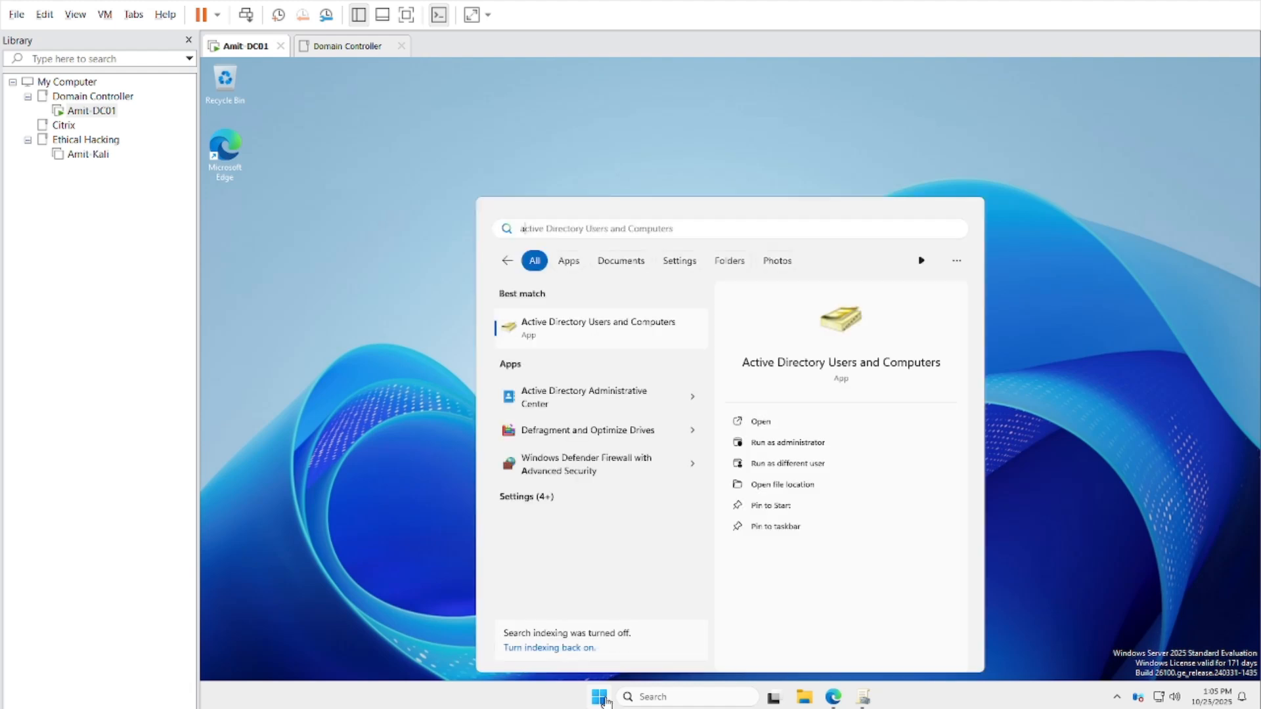
left_click(557, 329)
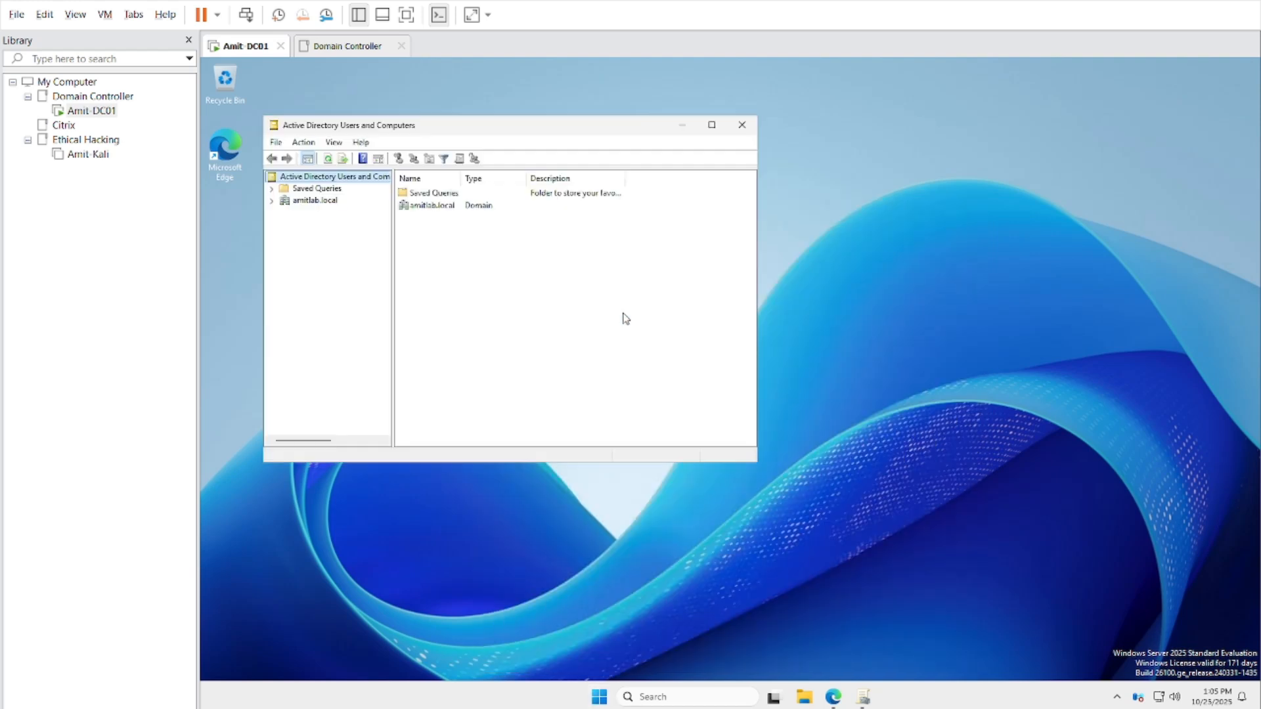
left_click(711, 124)
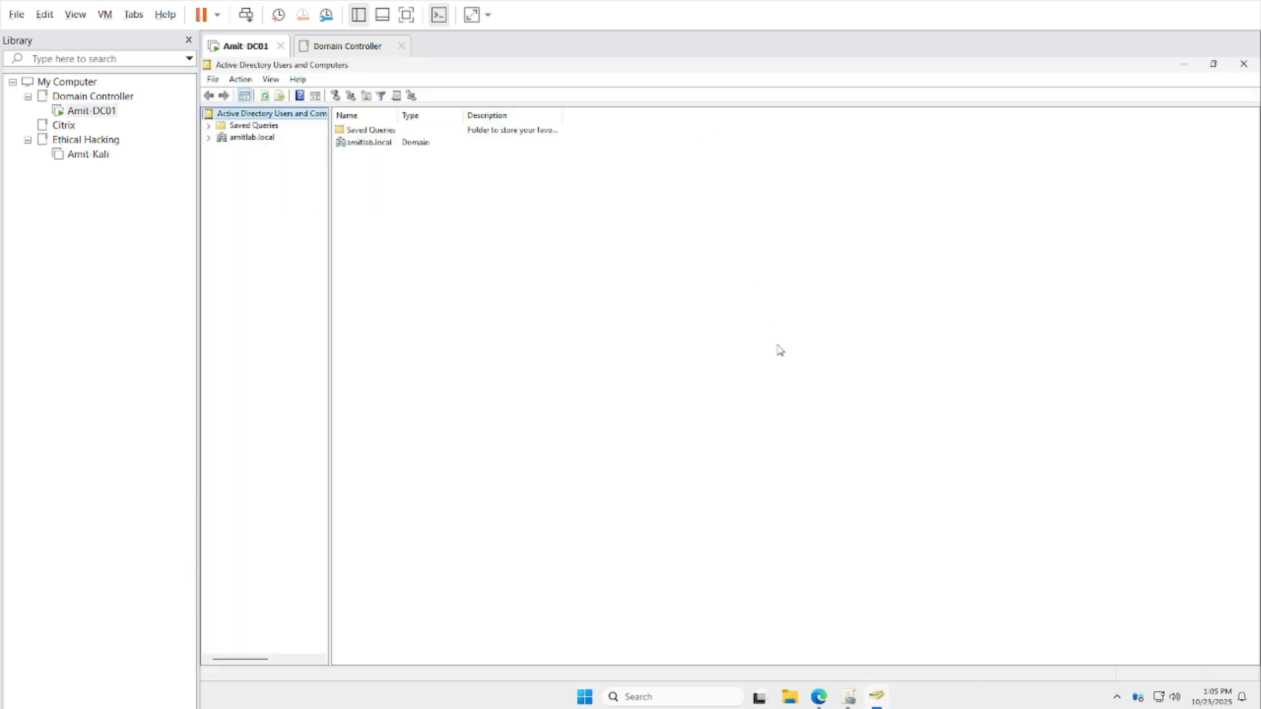
Expand the domain's X-Company OU and its SERVER OU, and view the contents of Windows 2022 and Windows 2025
left_click(209, 137)
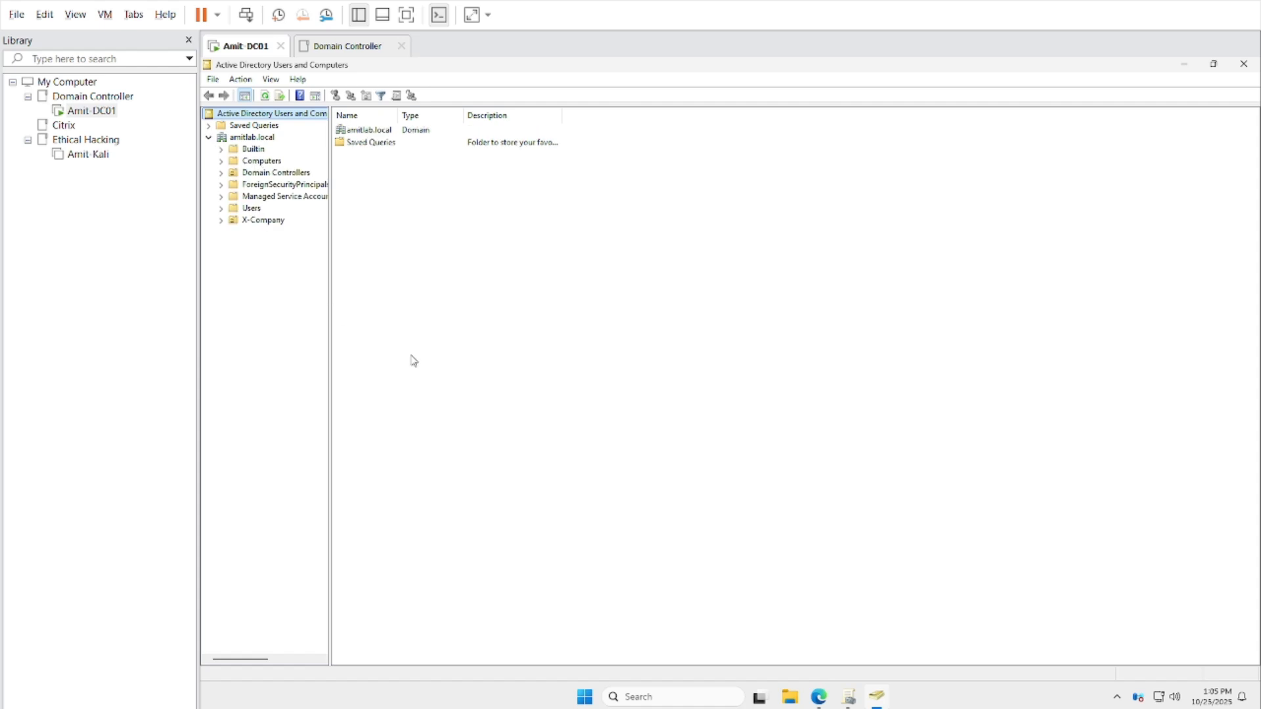
left_click(221, 220)
left_click(272, 221)
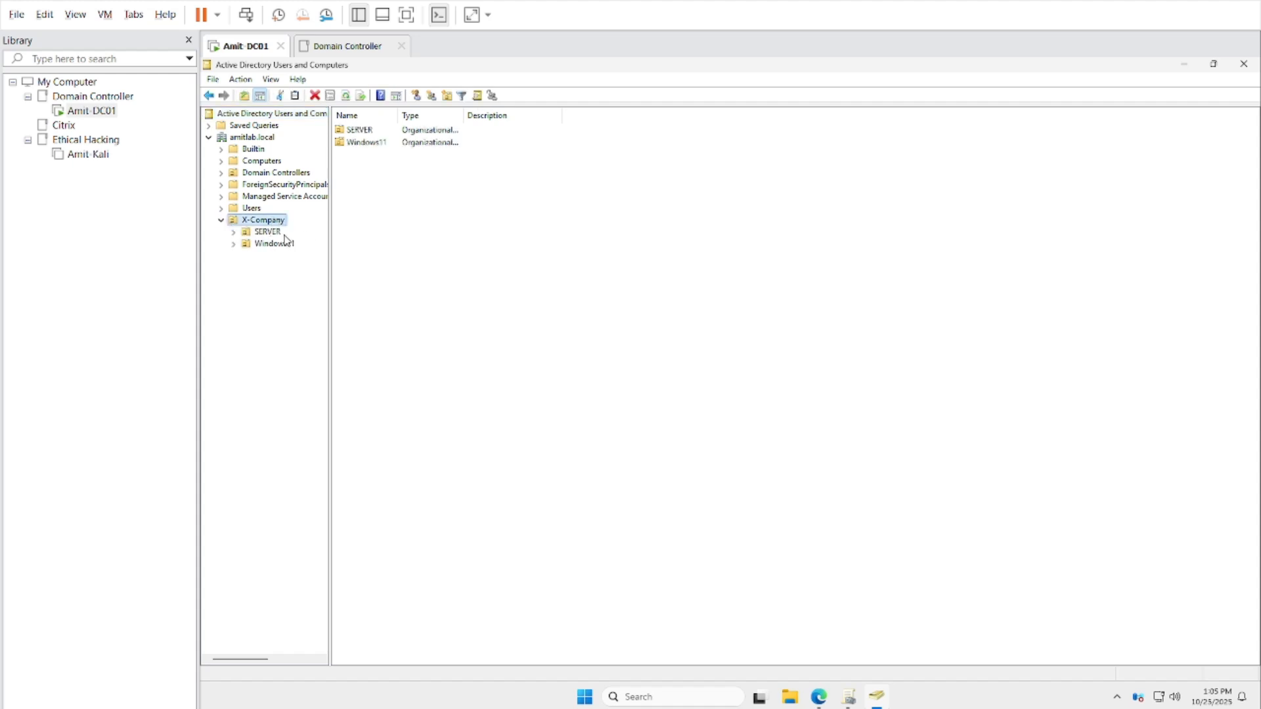
left_click(233, 232)
left_click(267, 234)
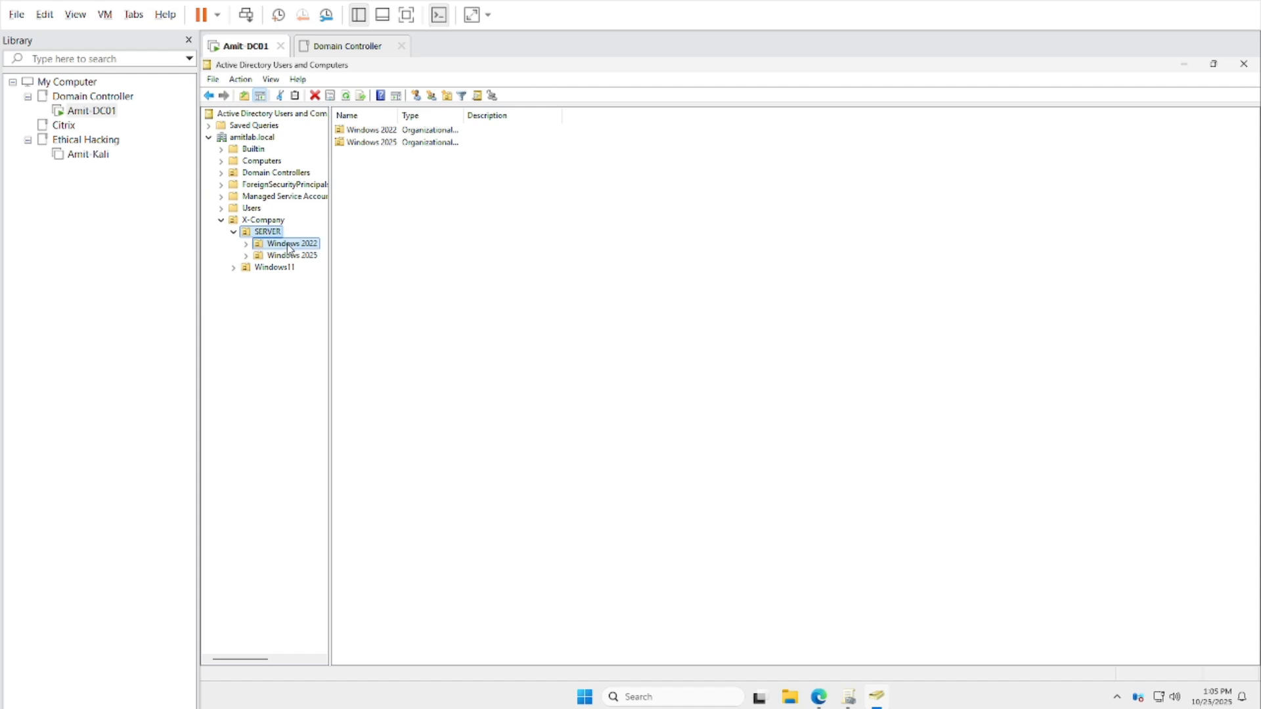
left_click(290, 246)
left_click(276, 256)
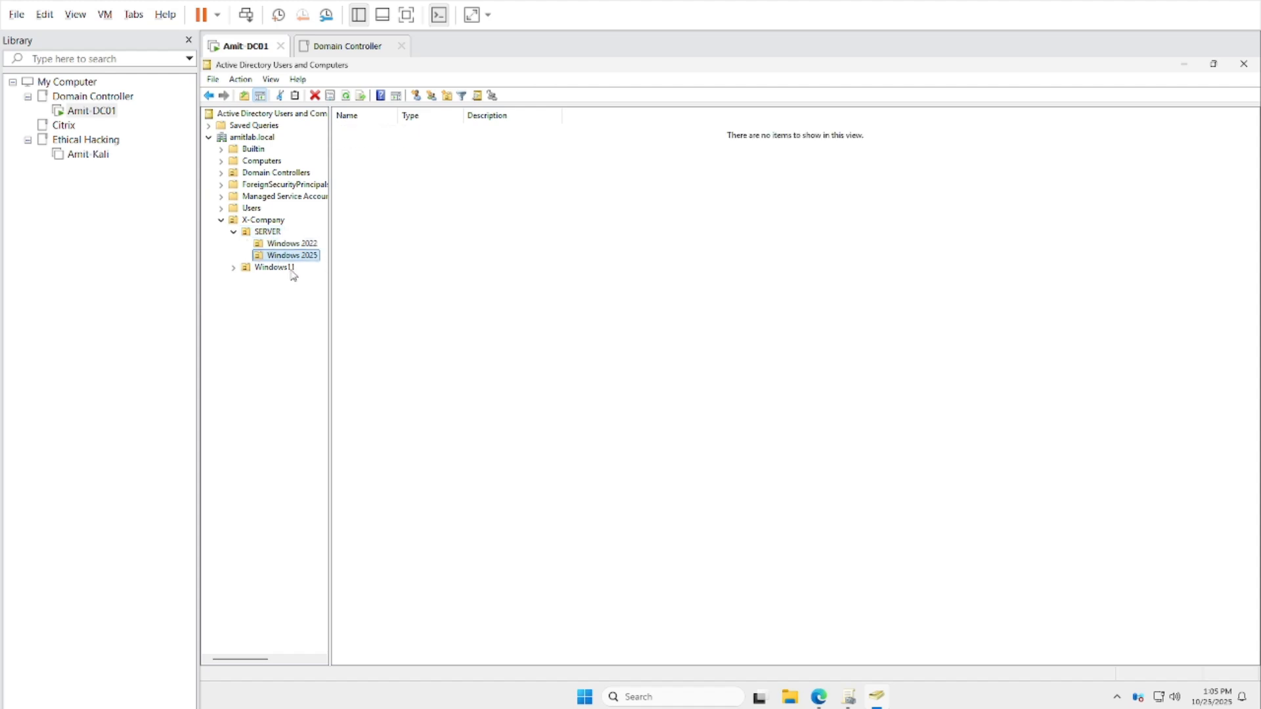
Expand the Windows11 OU under X-Company and view the contents of its 24H2 and 25H2 OUs
left_click(234, 268)
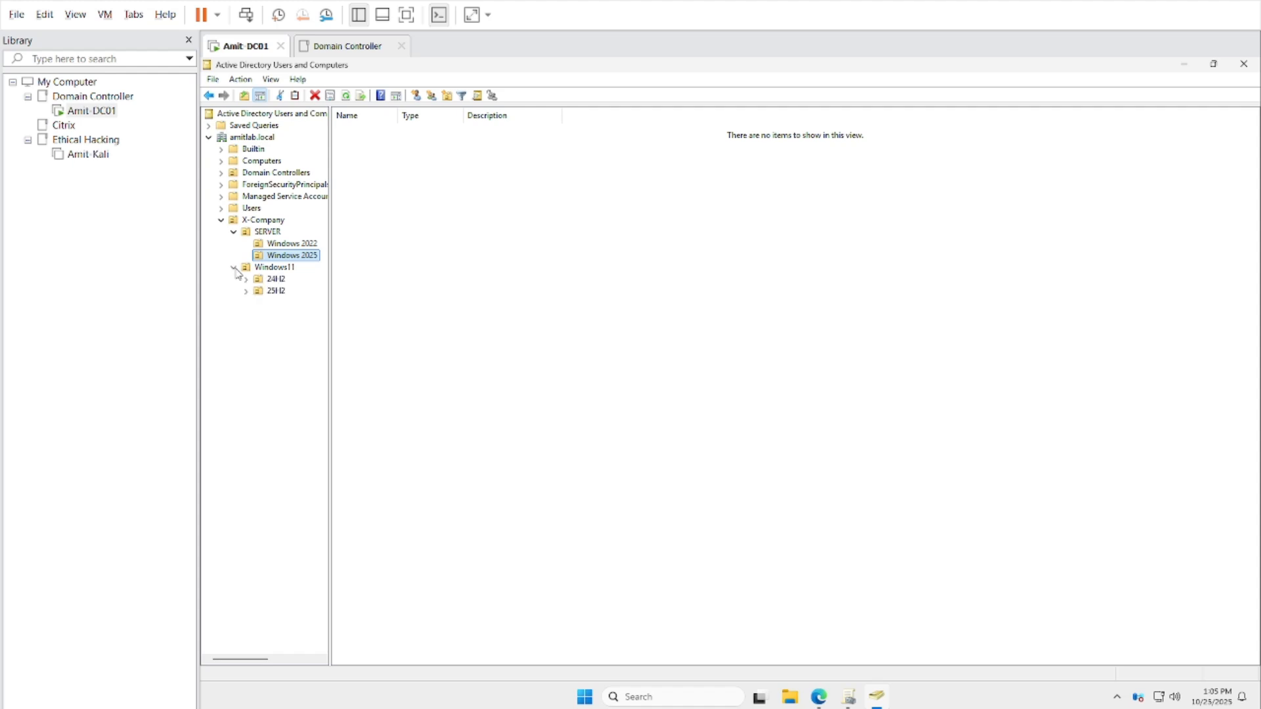
double_click(272, 268)
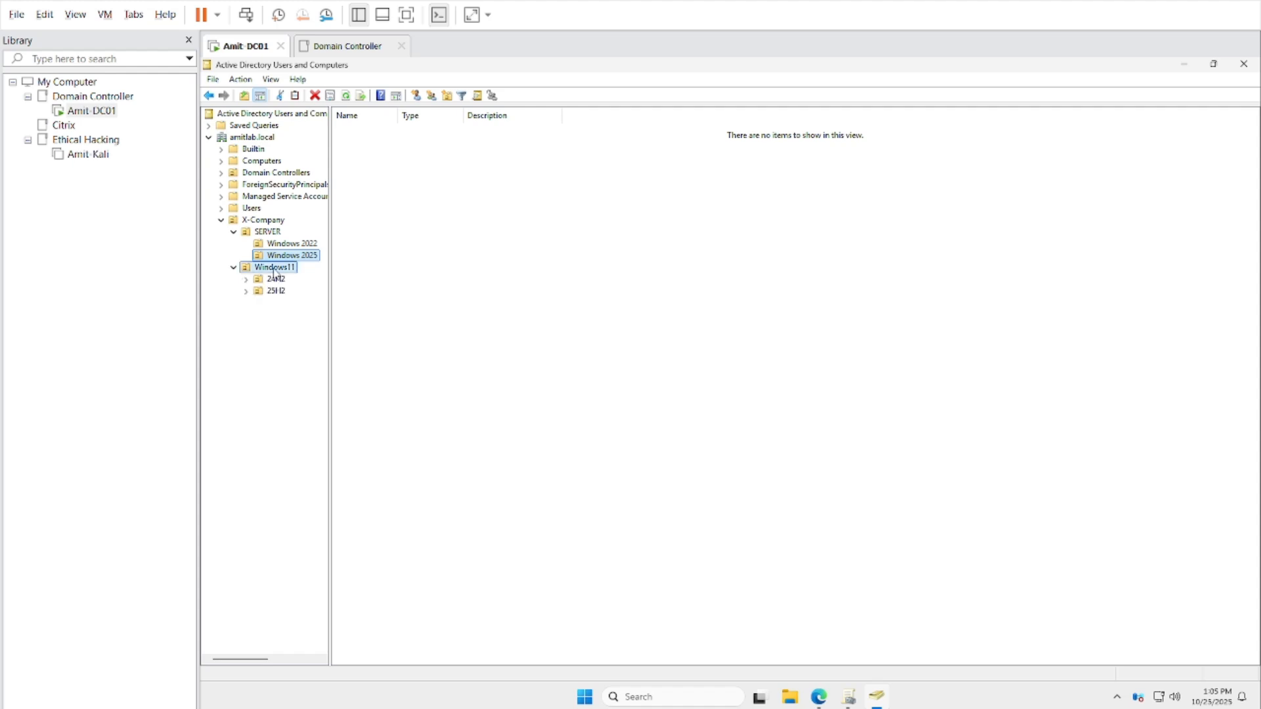
left_click(234, 268)
left_click(267, 279)
left_click(273, 292)
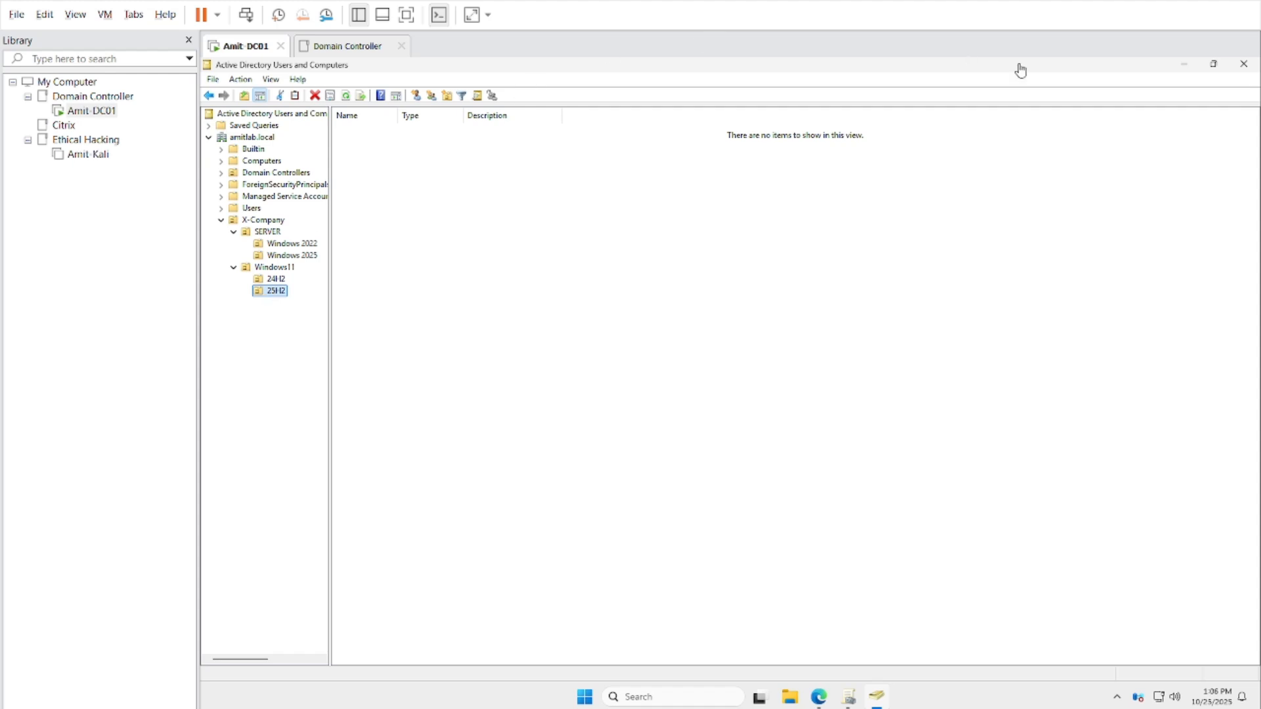
Switch to Edge and read the Security baselines article through the Windows edition and licensing requirements
left_click(1185, 66)
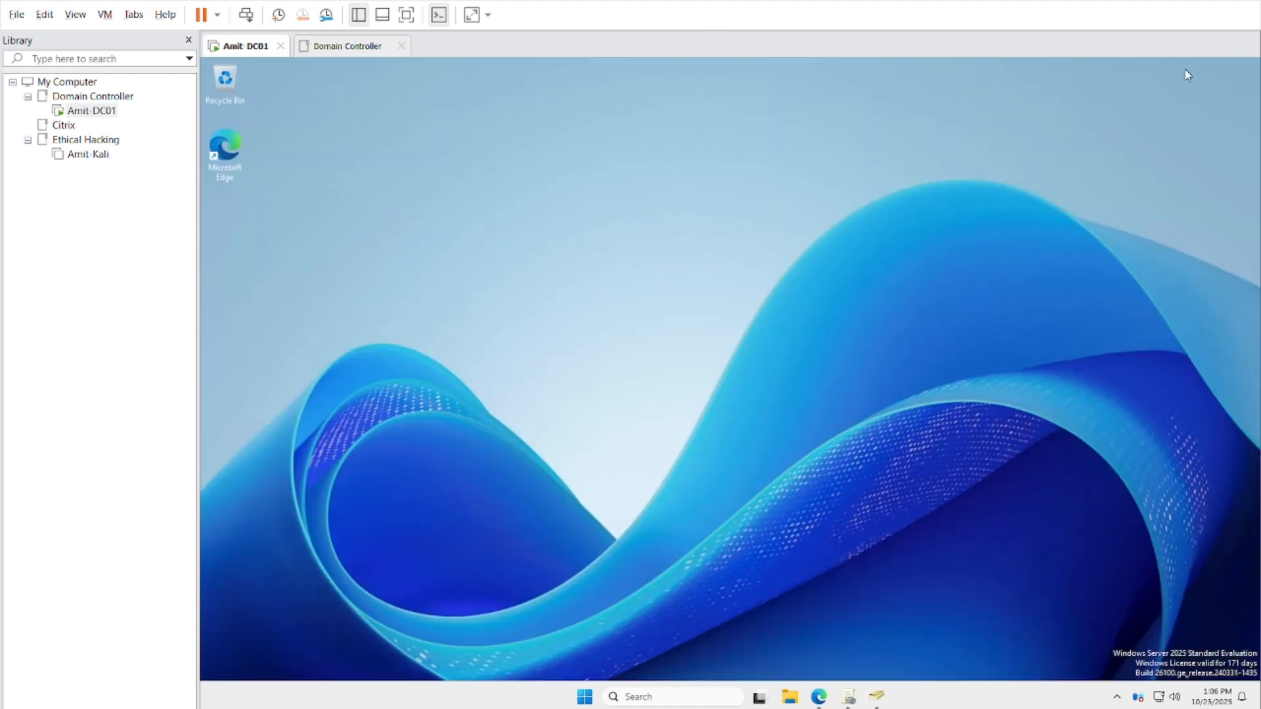
left_click(817, 697)
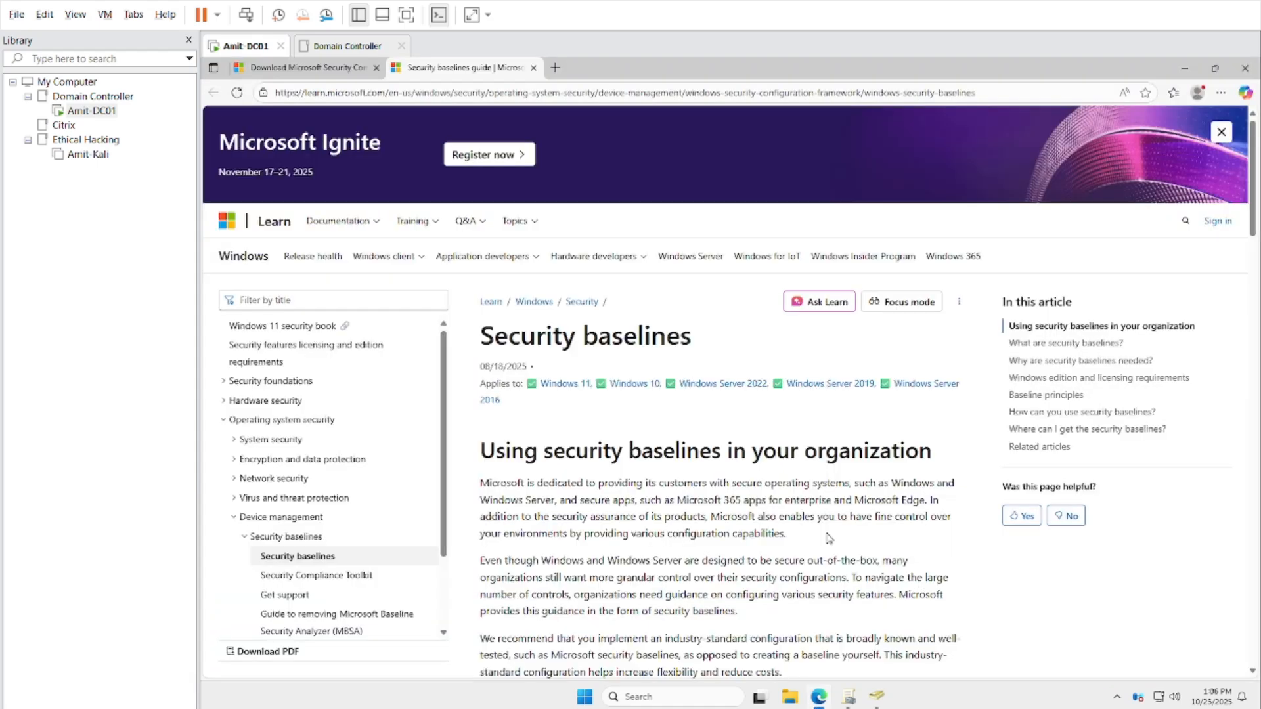
scroll(811, 417, "down", 1)
scroll(812, 417, "down", 1)
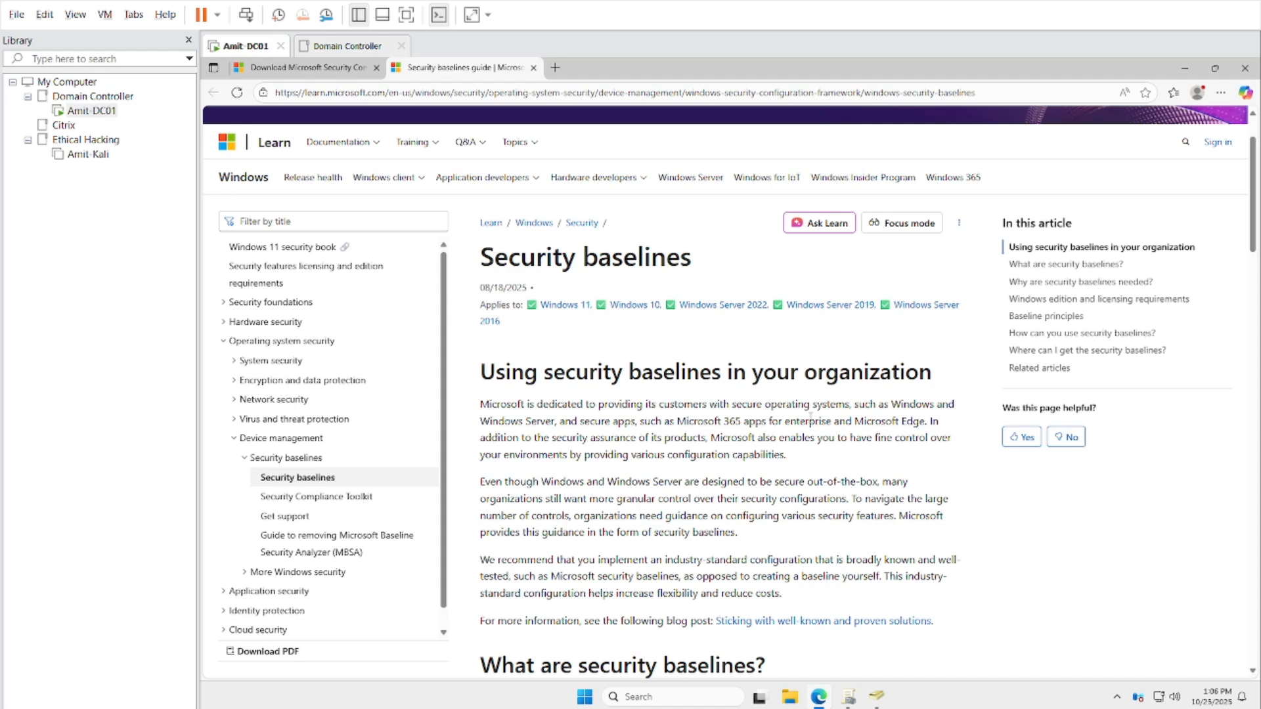
scroll(811, 417, "down", 1)
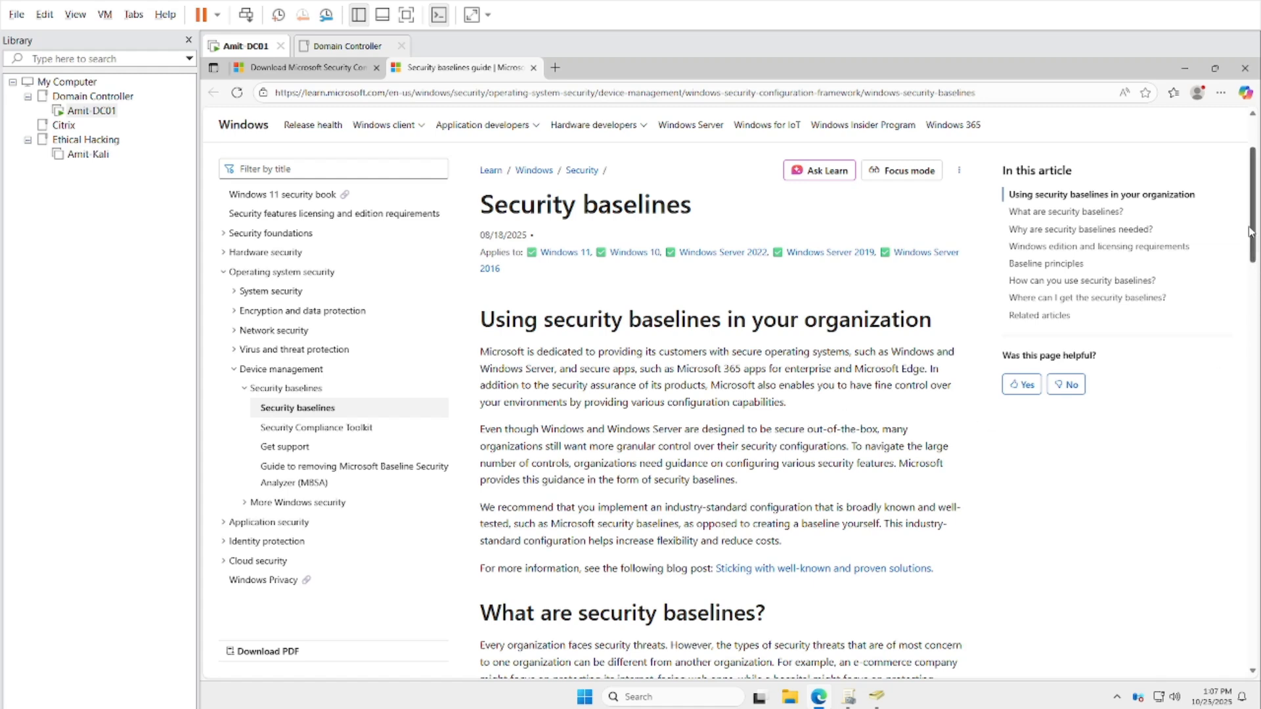
left_click_drag(1255, 217, 1256, 308)
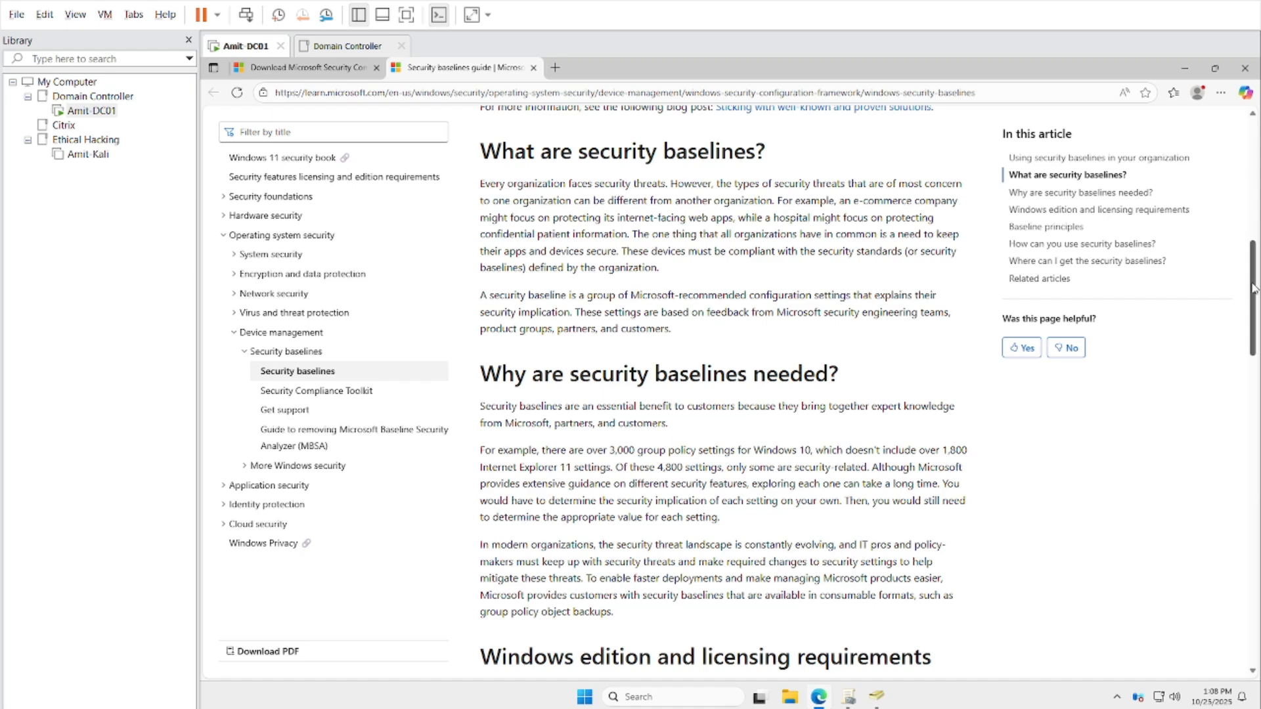
left_click_drag(1255, 288, 1256, 378)
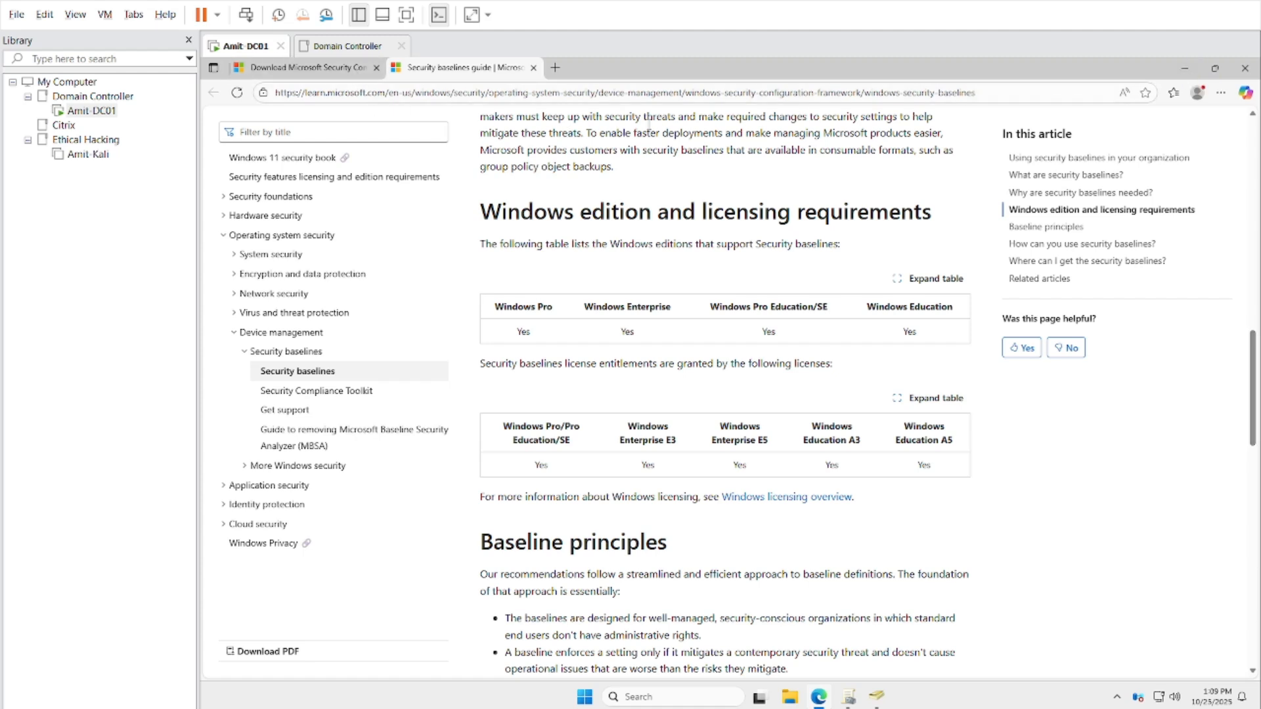
left_click(712, 99)
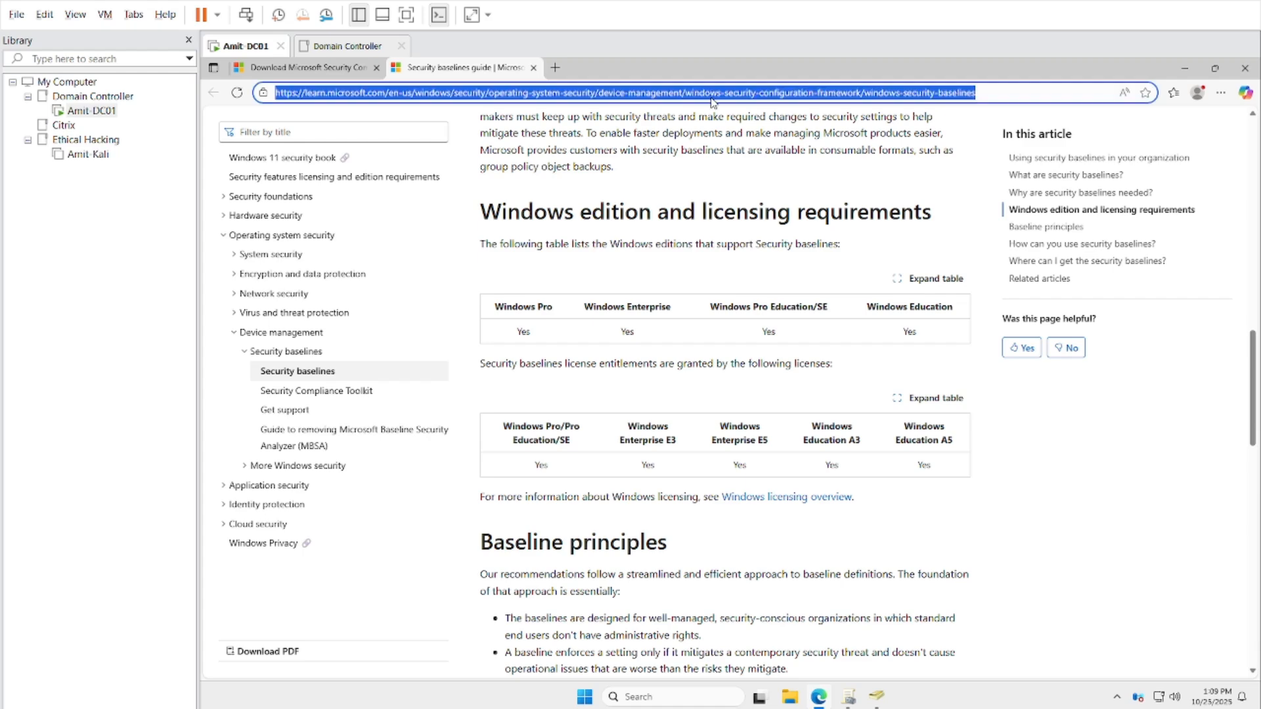
From the Microsoft Security Compliance Toolkit 1.0 download page, select all listed files and start the download
left_click(303, 68)
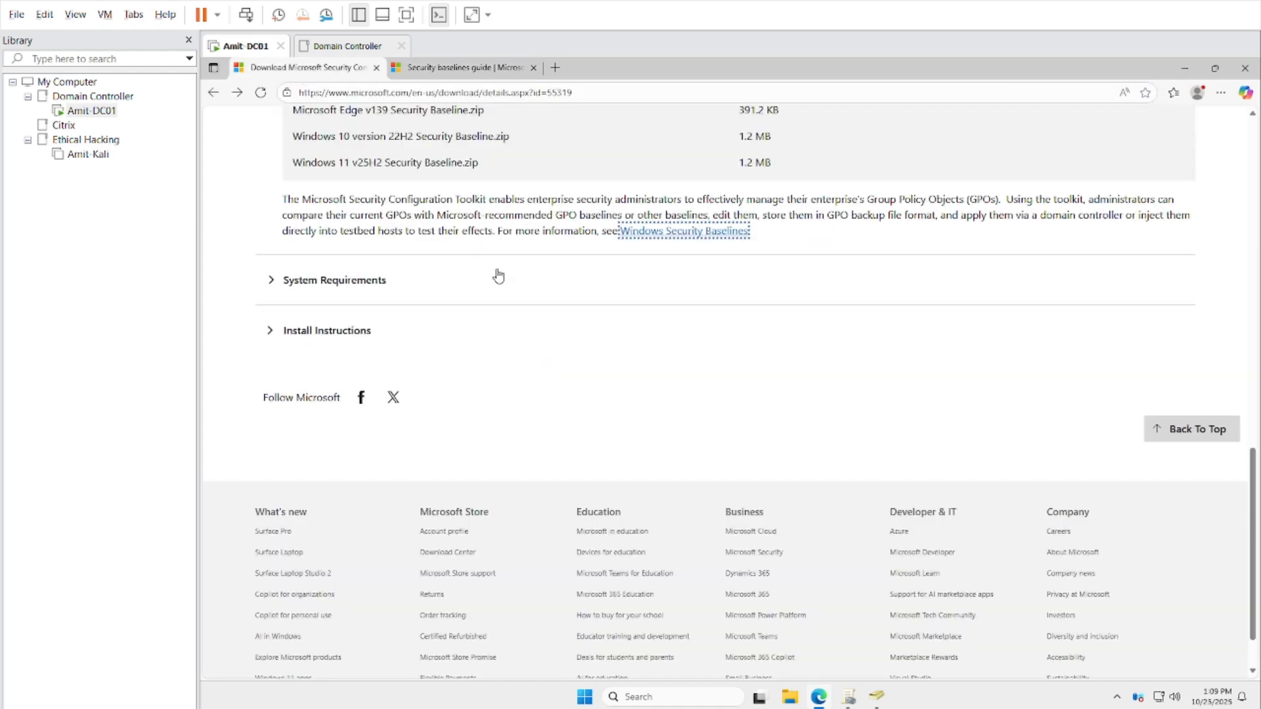
left_click_drag(1255, 528, 1218, 166)
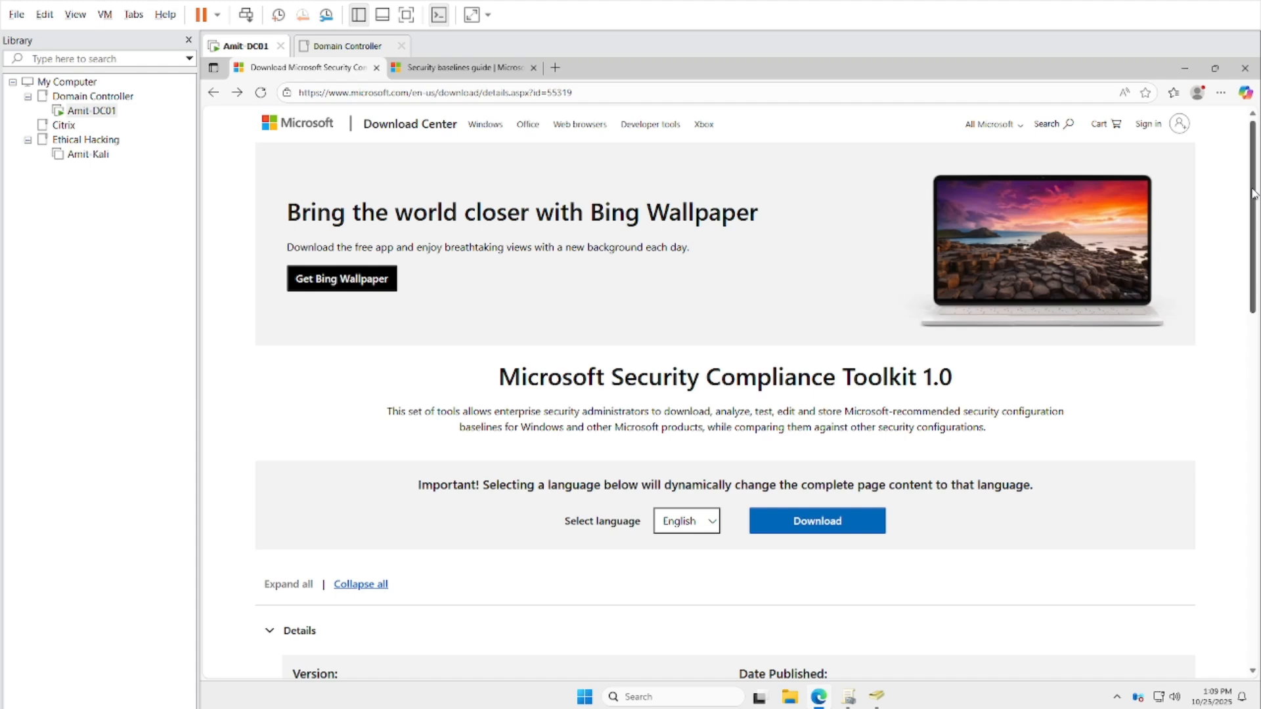
mouse_move(1254, 194)
left_mouse_down()
mouse_move(1255, 405)
mouse_move(1244, 204)
left_mouse_up()
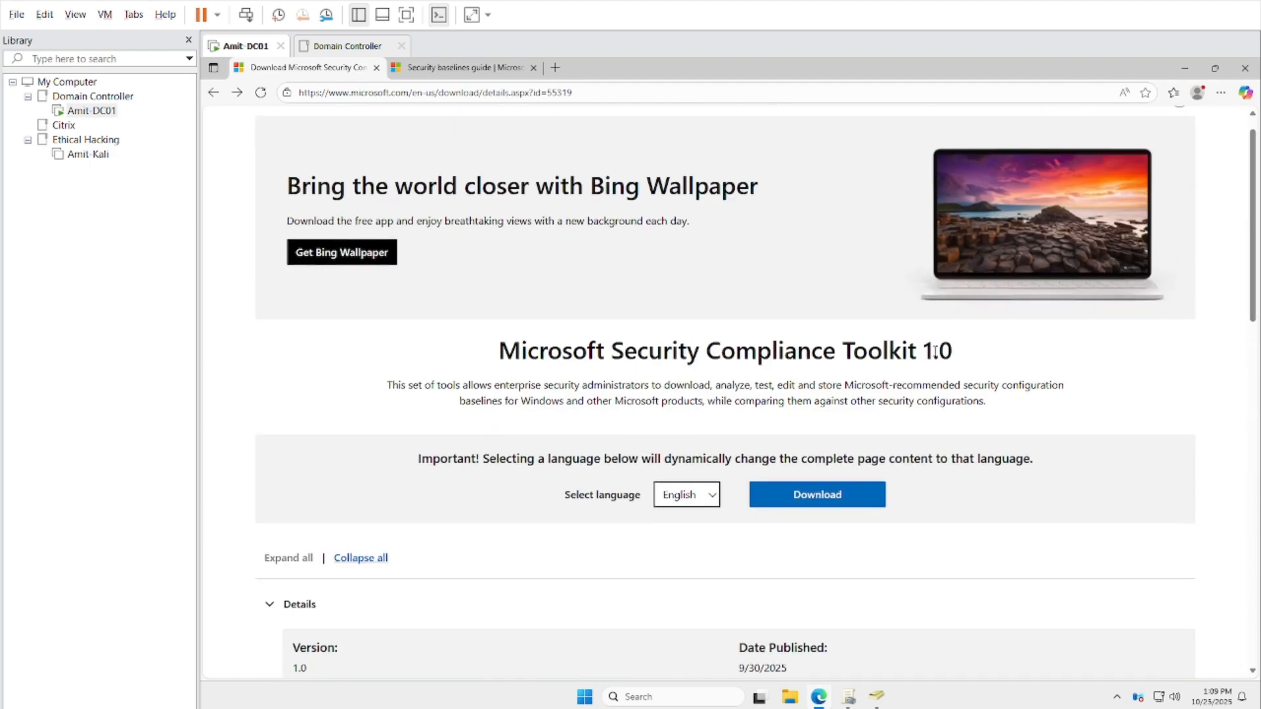
left_click(852, 508)
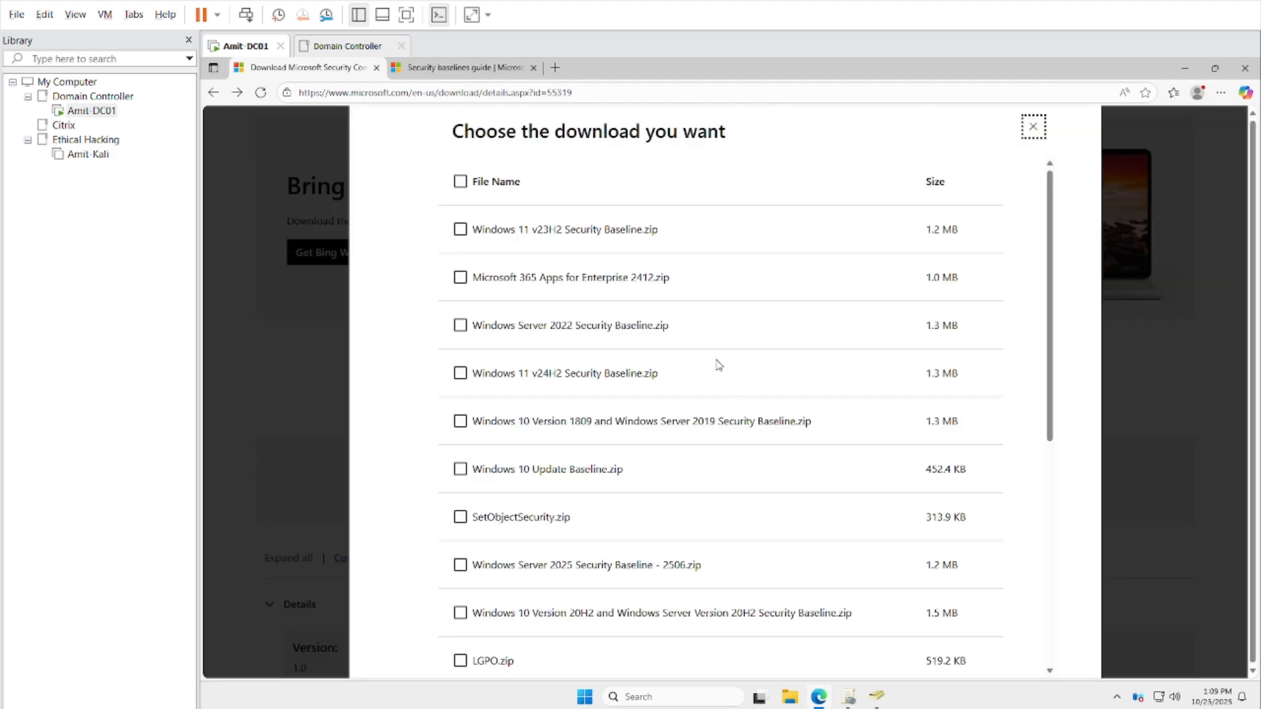
left_click(461, 185)
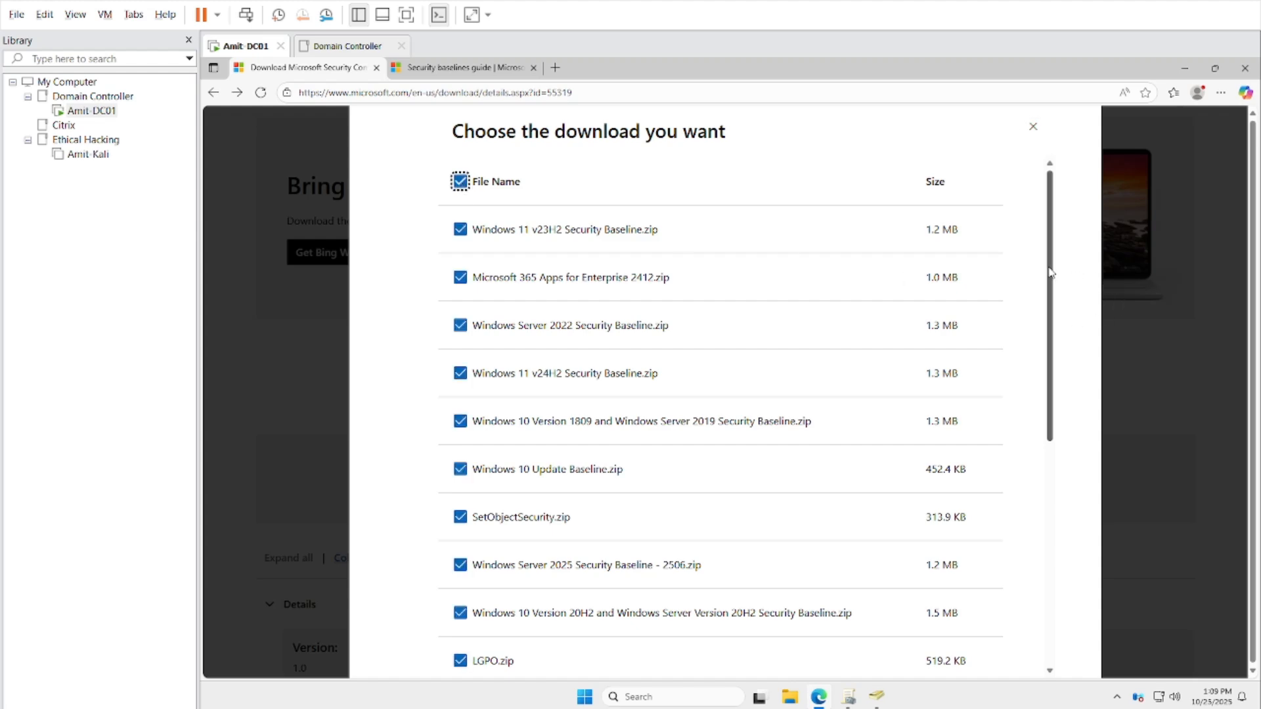
scroll(1071, 361, "down", 6)
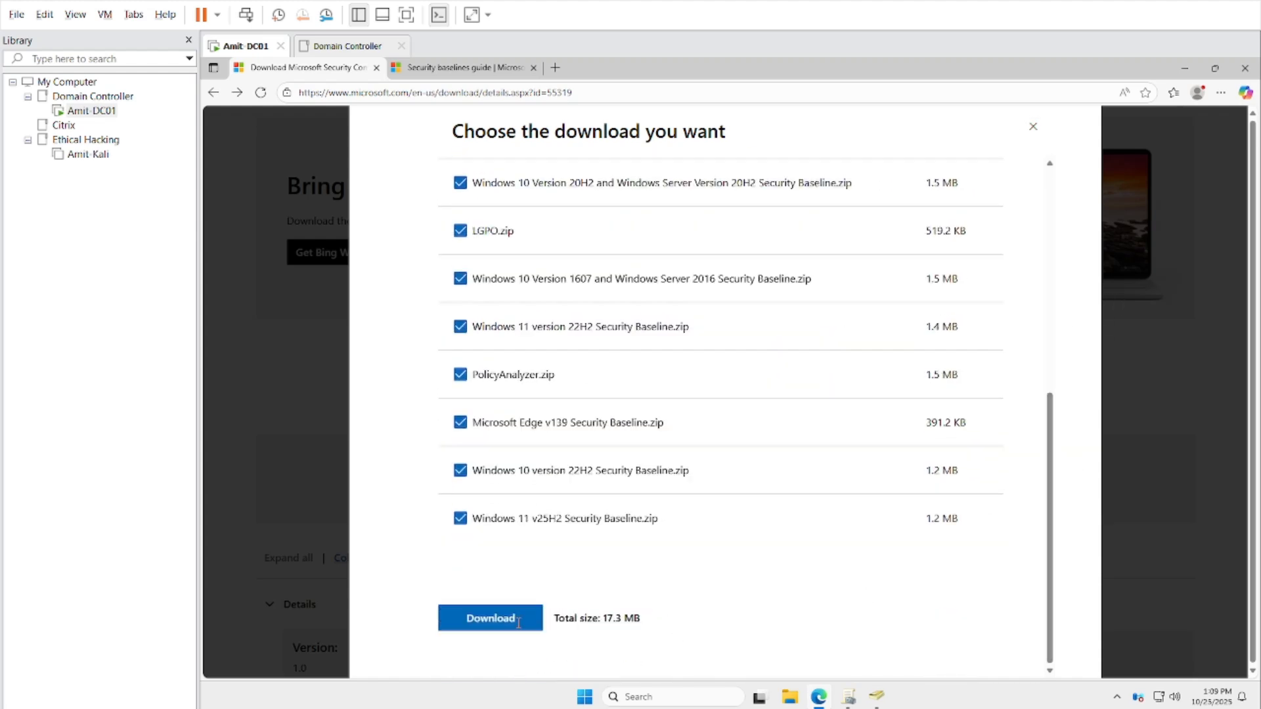
left_click(482, 628)
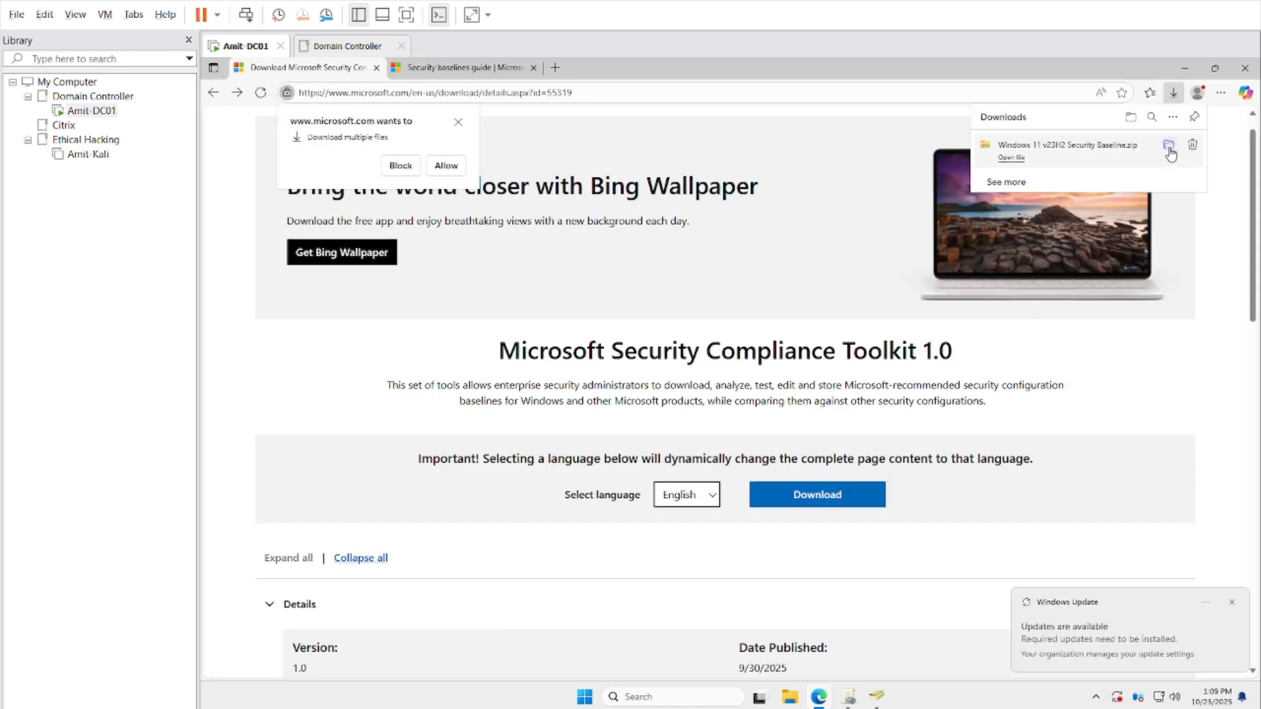
left_click(1168, 144)
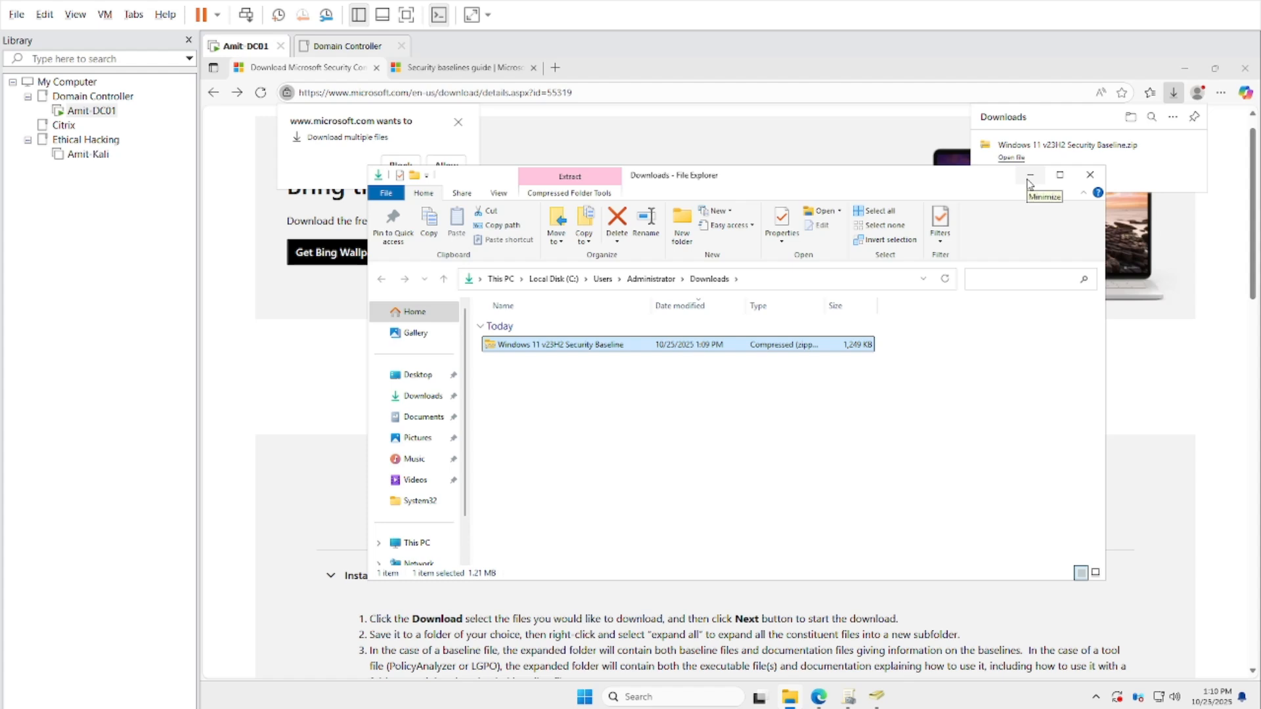
left_click(1029, 180)
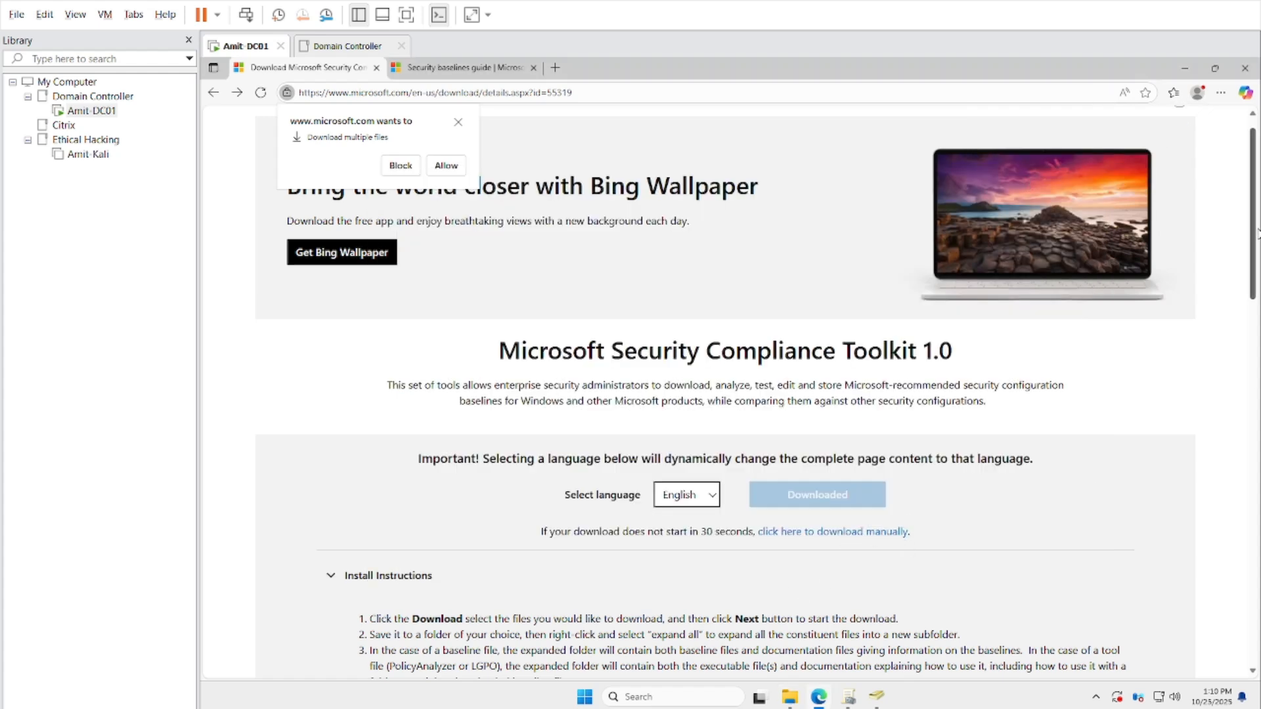
left_click_drag(1255, 281, 1258, 511)
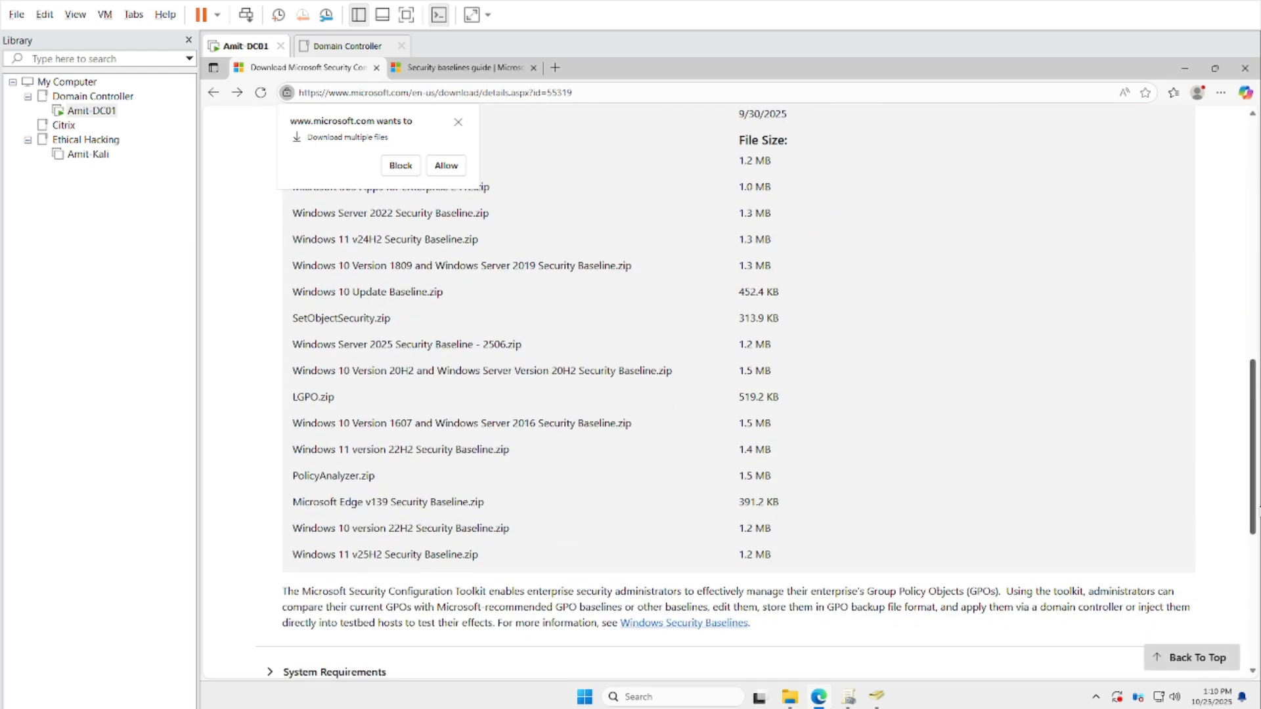
left_click(446, 165)
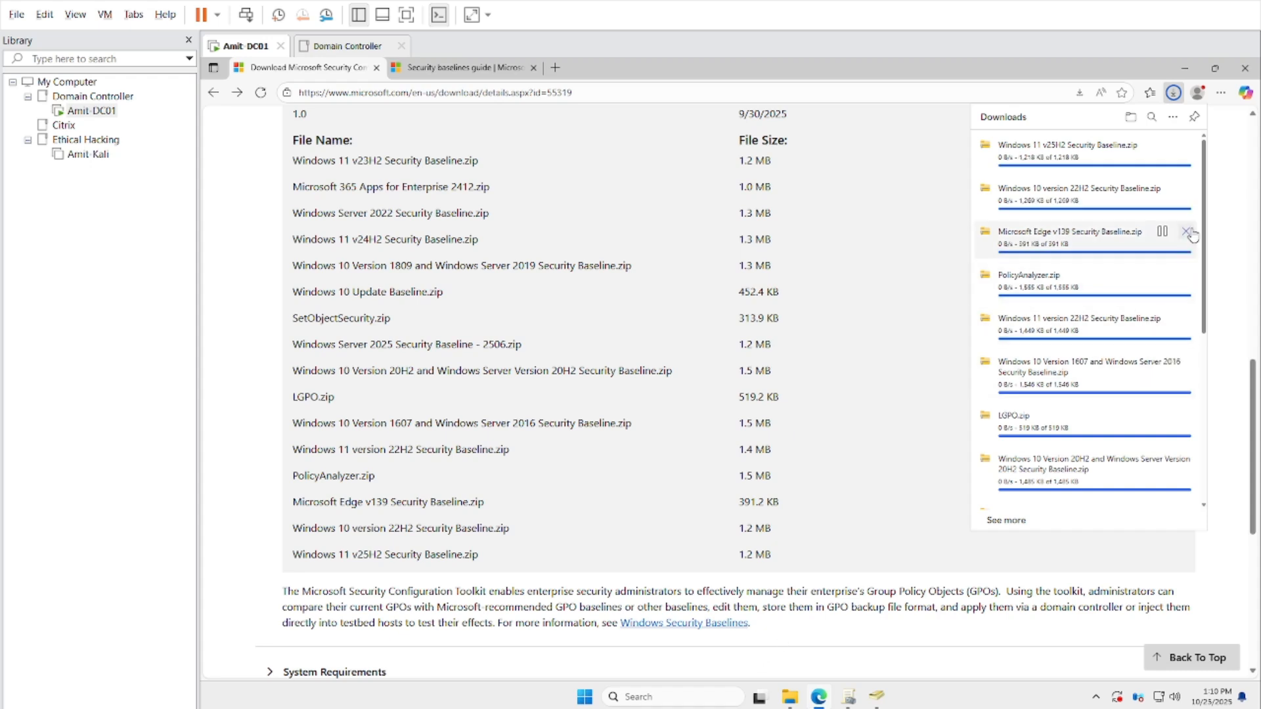
mouse_move(1205, 198)
left_mouse_down()
mouse_move(1224, 401)
mouse_move(1209, 191)
left_mouse_up()
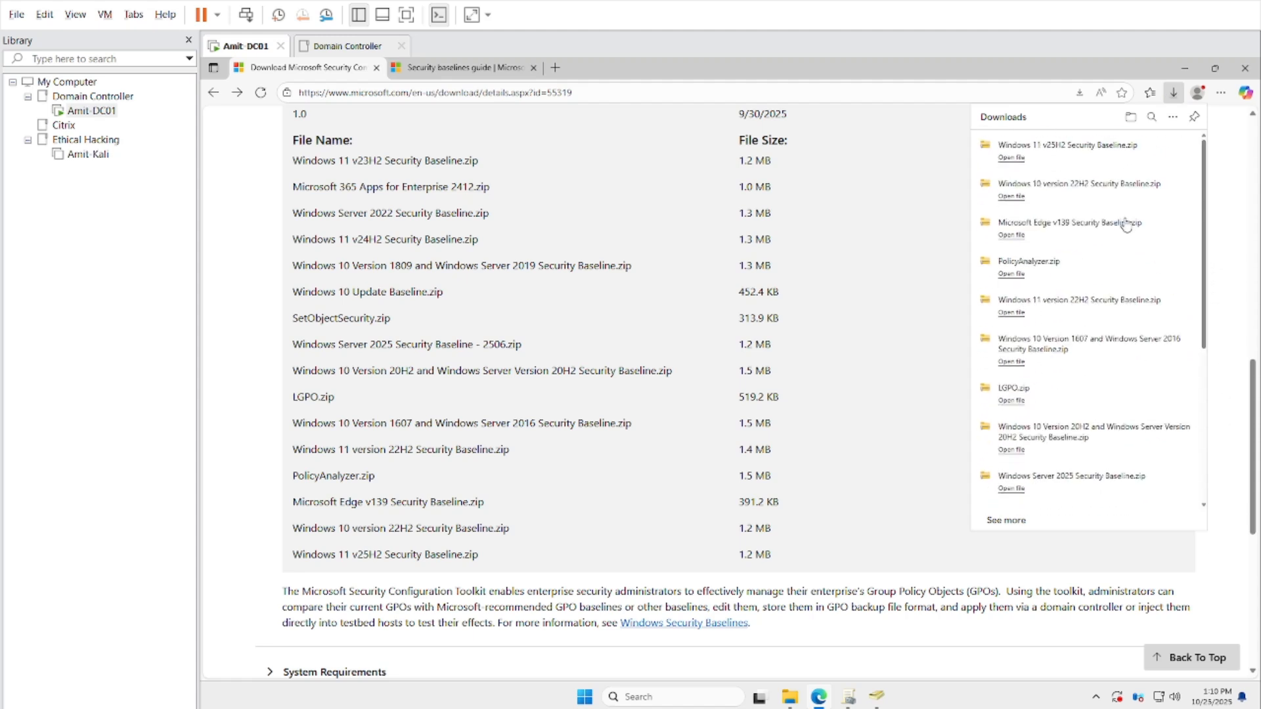
Inspect the downloaded files in a maximized, refreshed Downloads folder, and return to the toolkit page in Edge
left_click(790, 695)
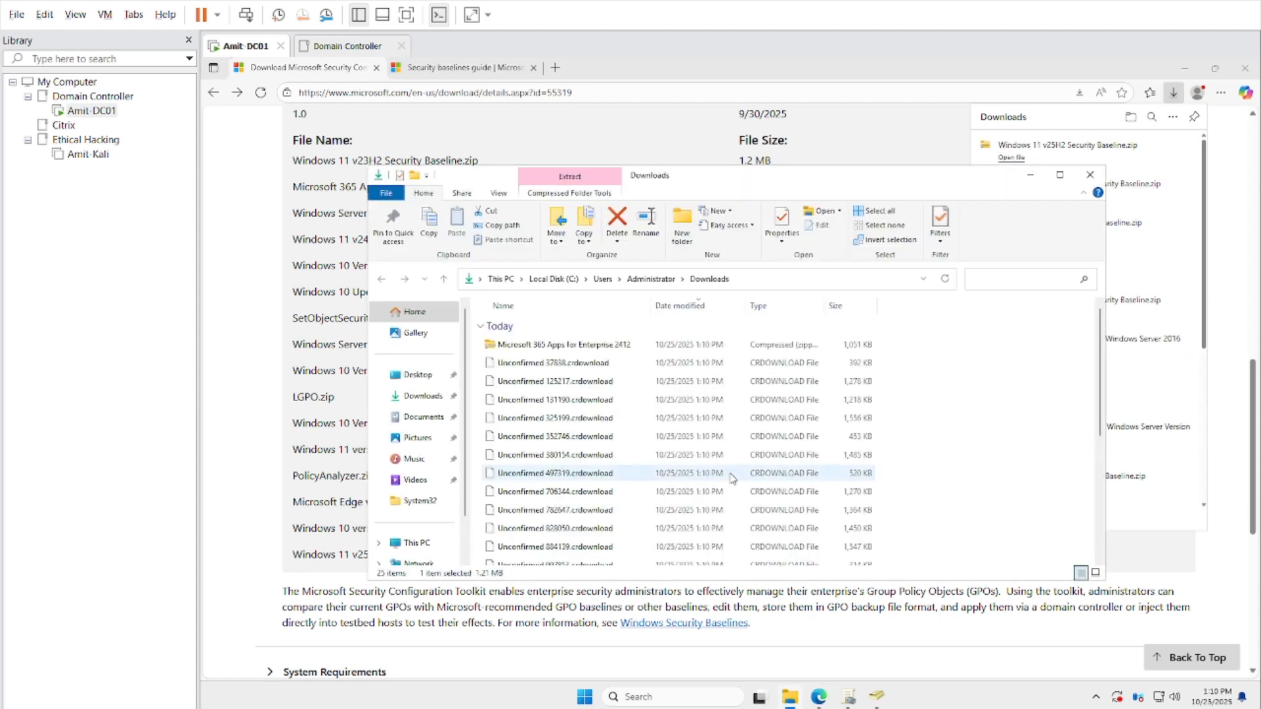
left_click(1060, 174)
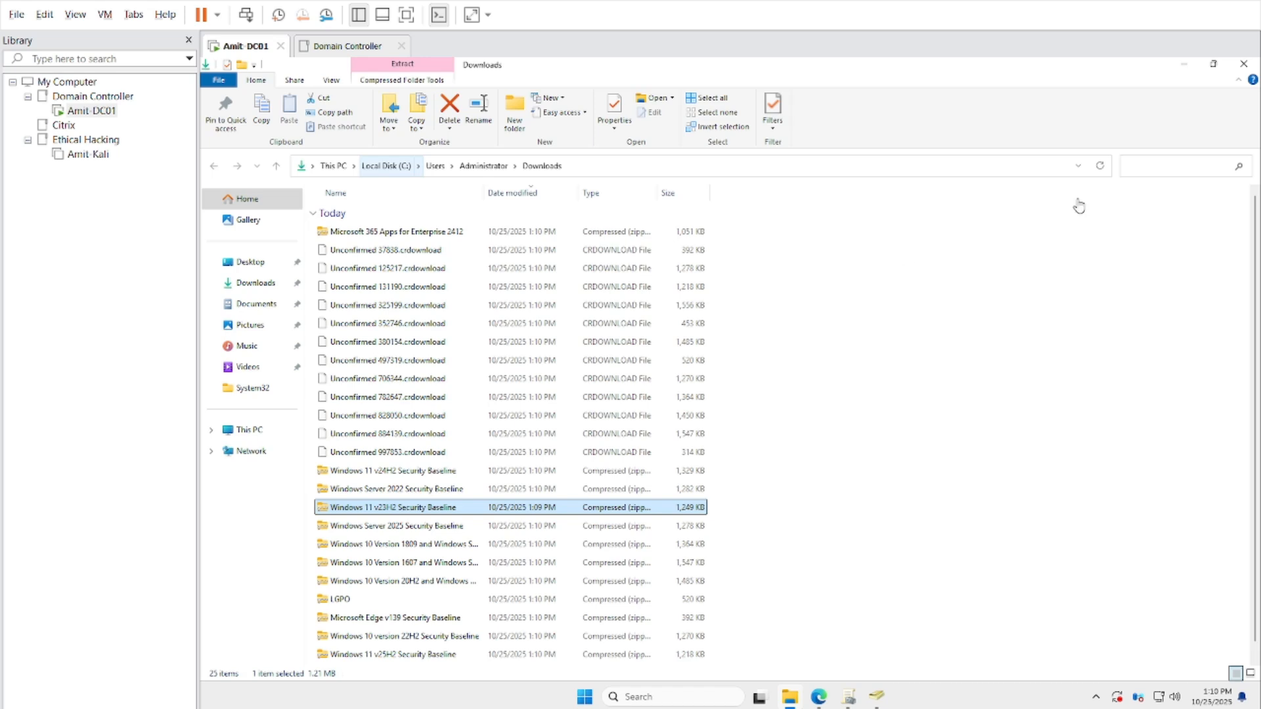
left_click(1099, 169)
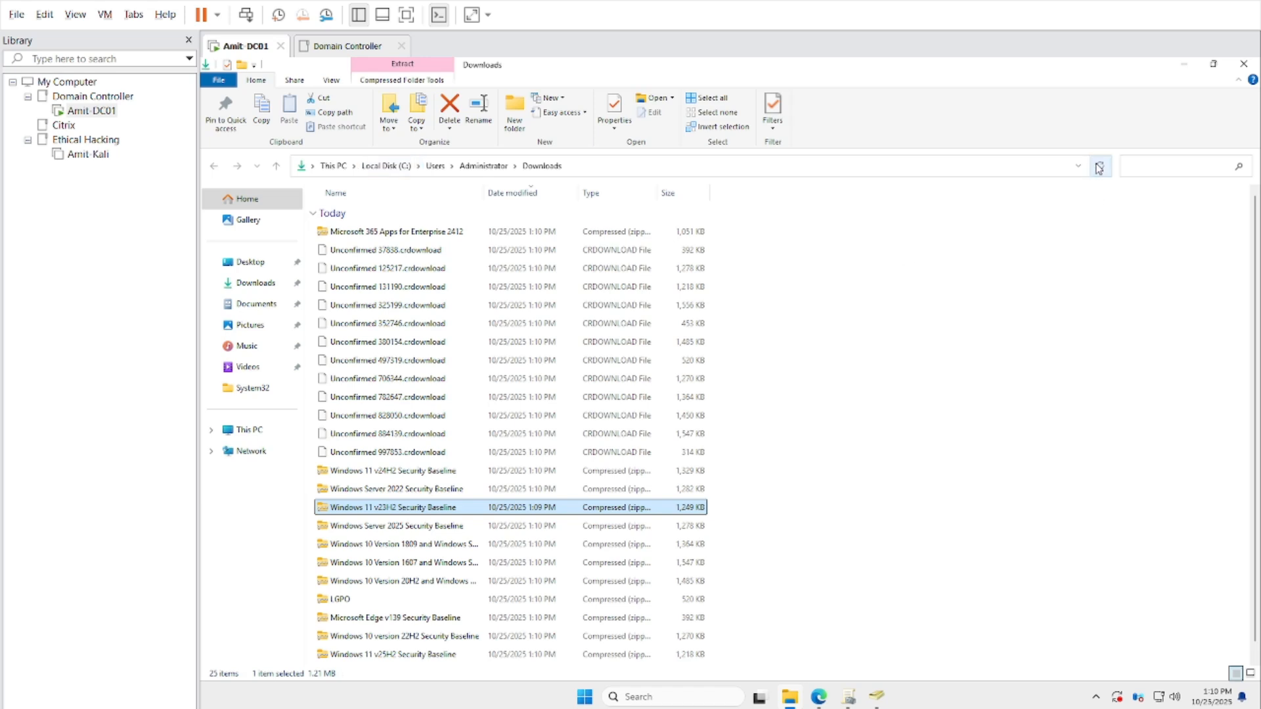
left_click(1099, 169)
left_click(803, 697)
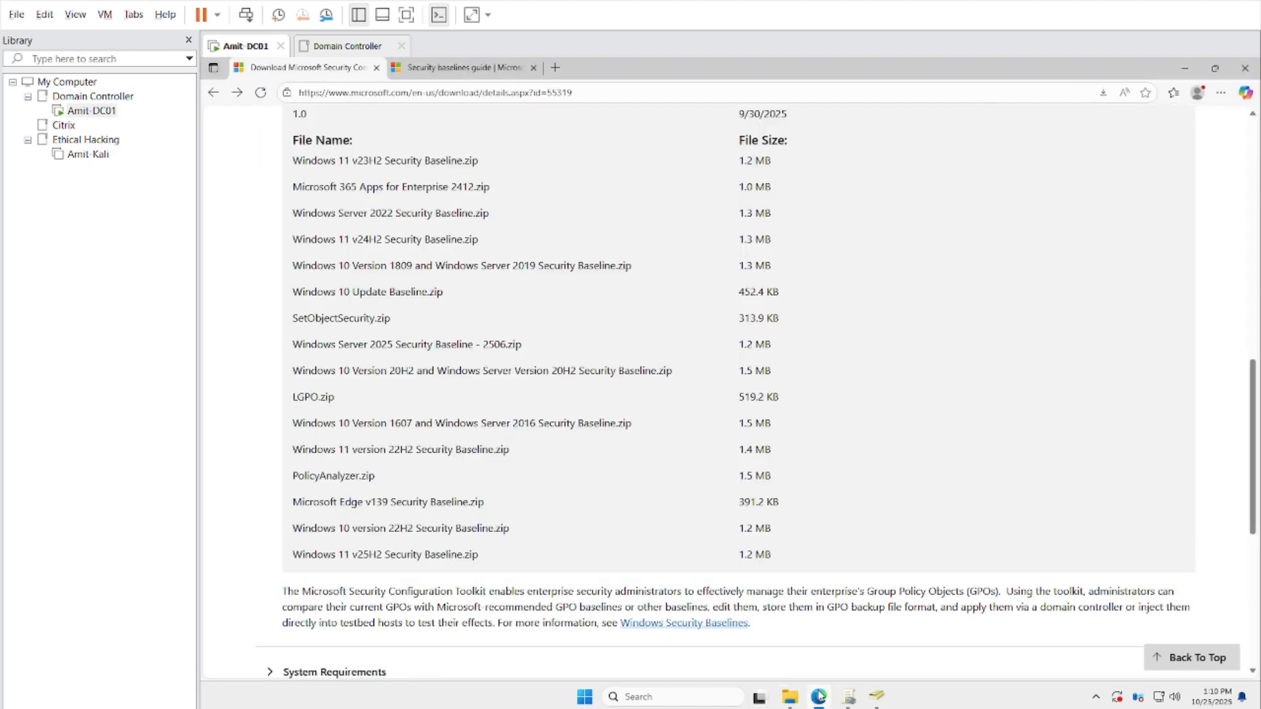
Review the toolkit files in Edge's download list and minimize the browser
left_click(1222, 94)
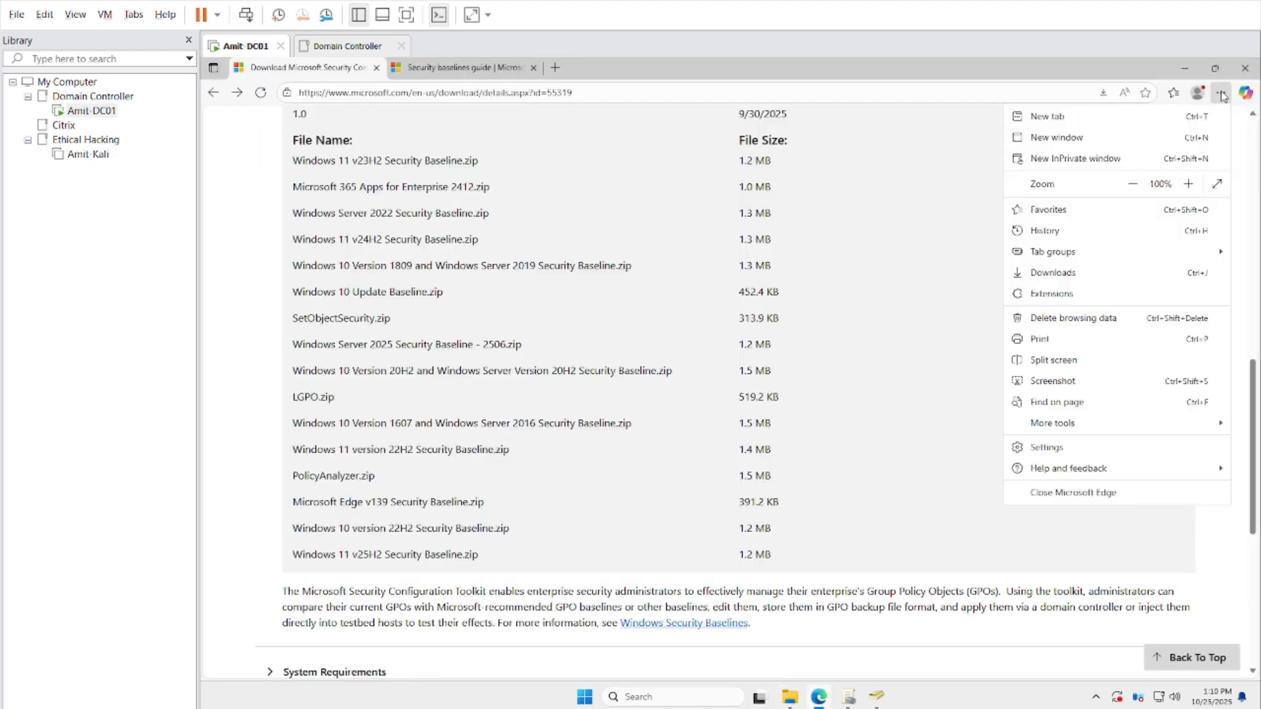
left_click(1053, 273)
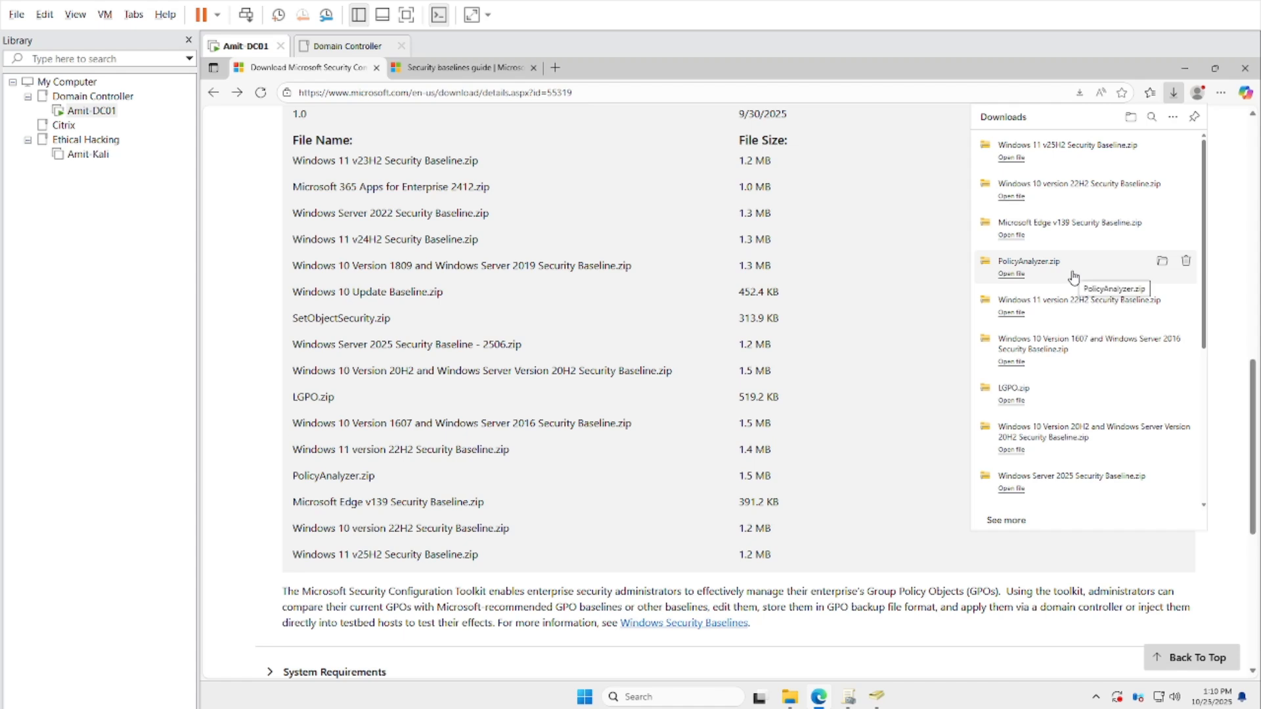
left_click_drag(1212, 273, 1209, 358)
left_click(1226, 265)
left_click(1182, 67)
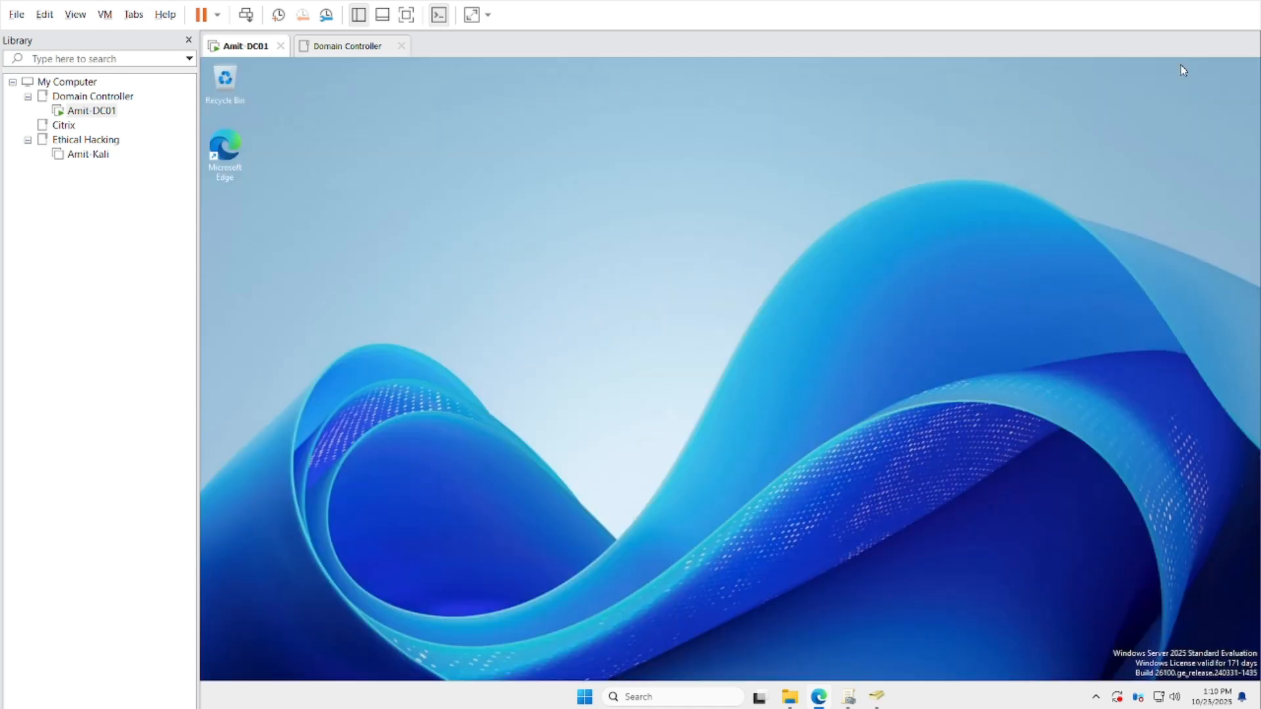
Switch to File Explorer and refresh the Downloads folder to check the downloaded baseline zips
left_click(790, 697)
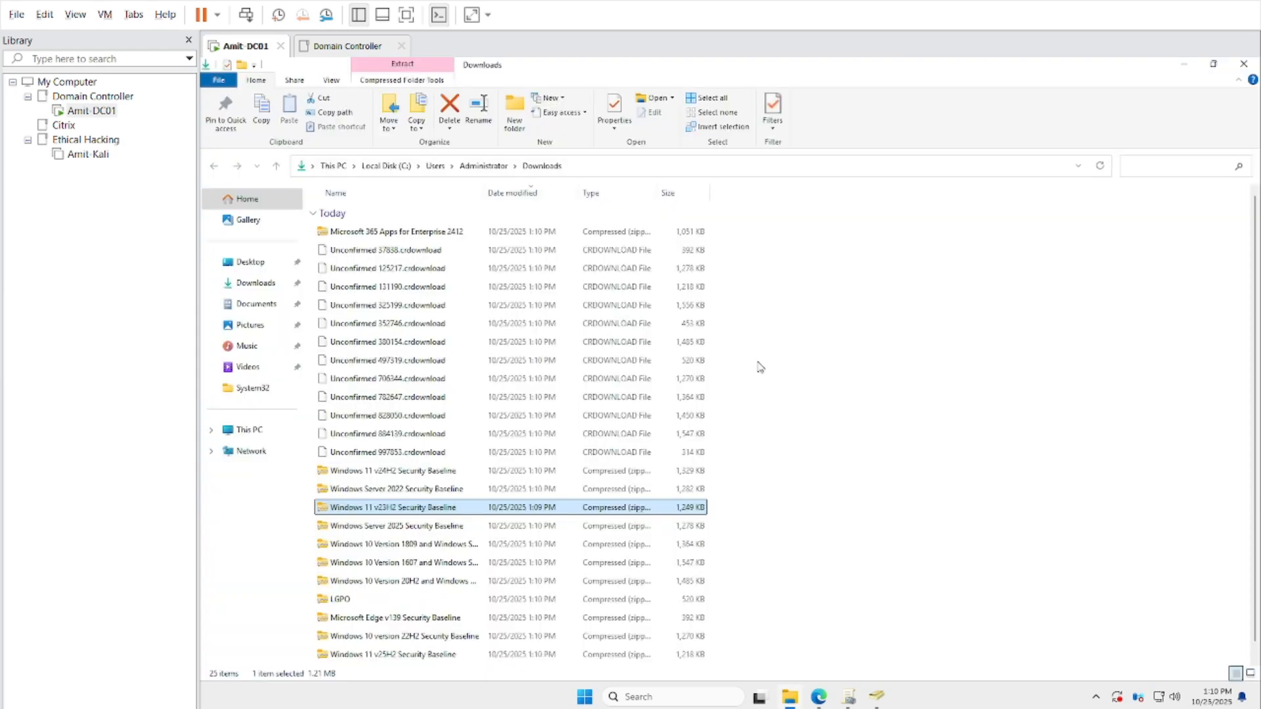
right_click(841, 344)
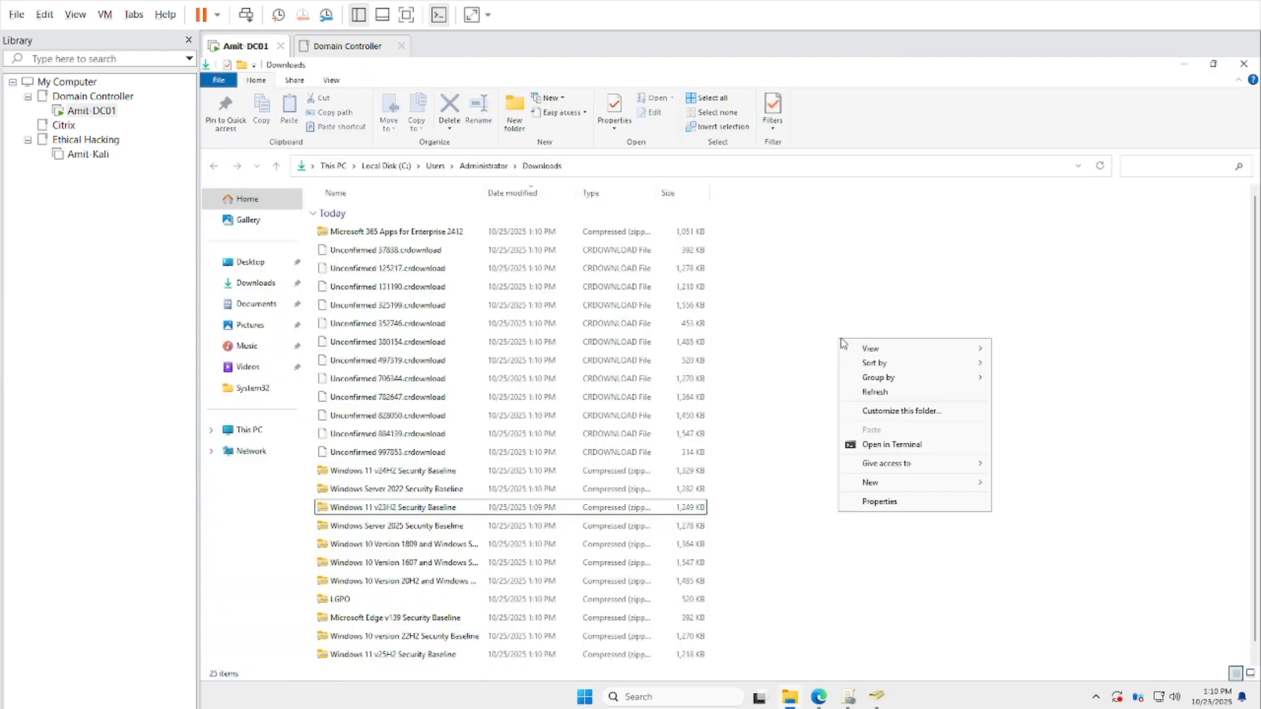
left_click(868, 393)
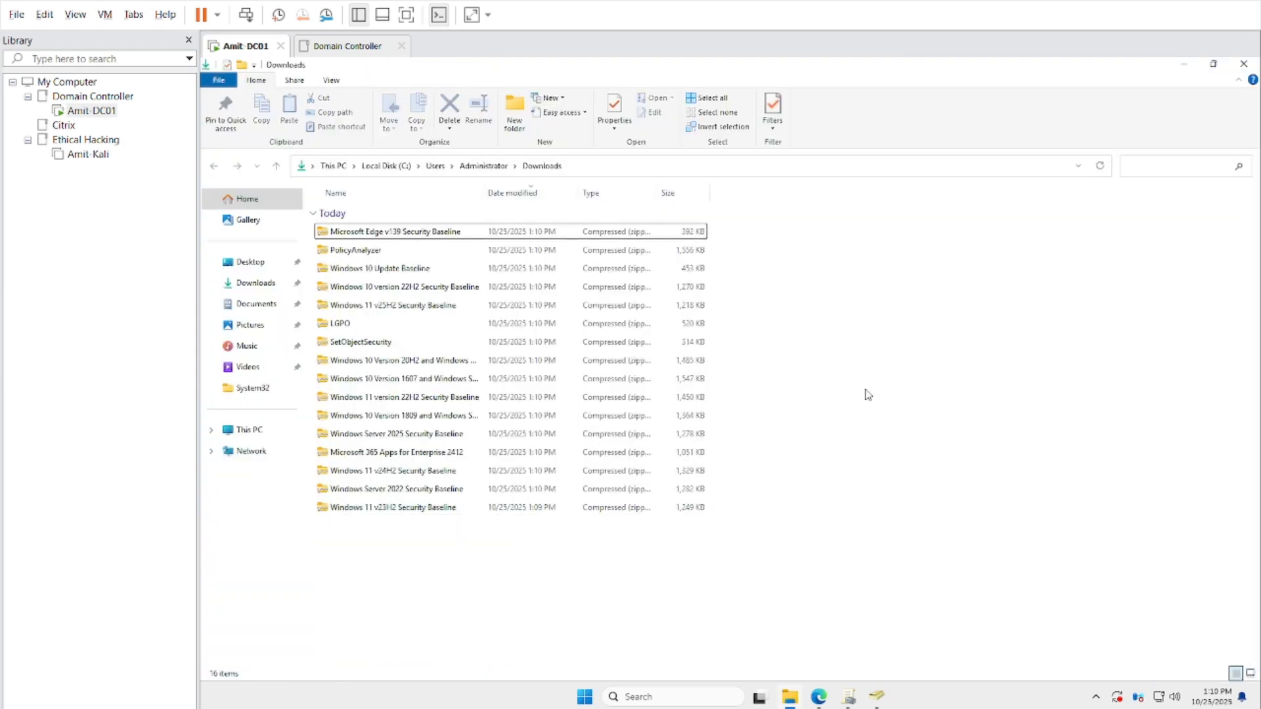
Review the X-Company OU in Active Directory Users and Computers, and the Sample 01 GPO and Windows 2025 OU in Group Policy Management
left_click(877, 698)
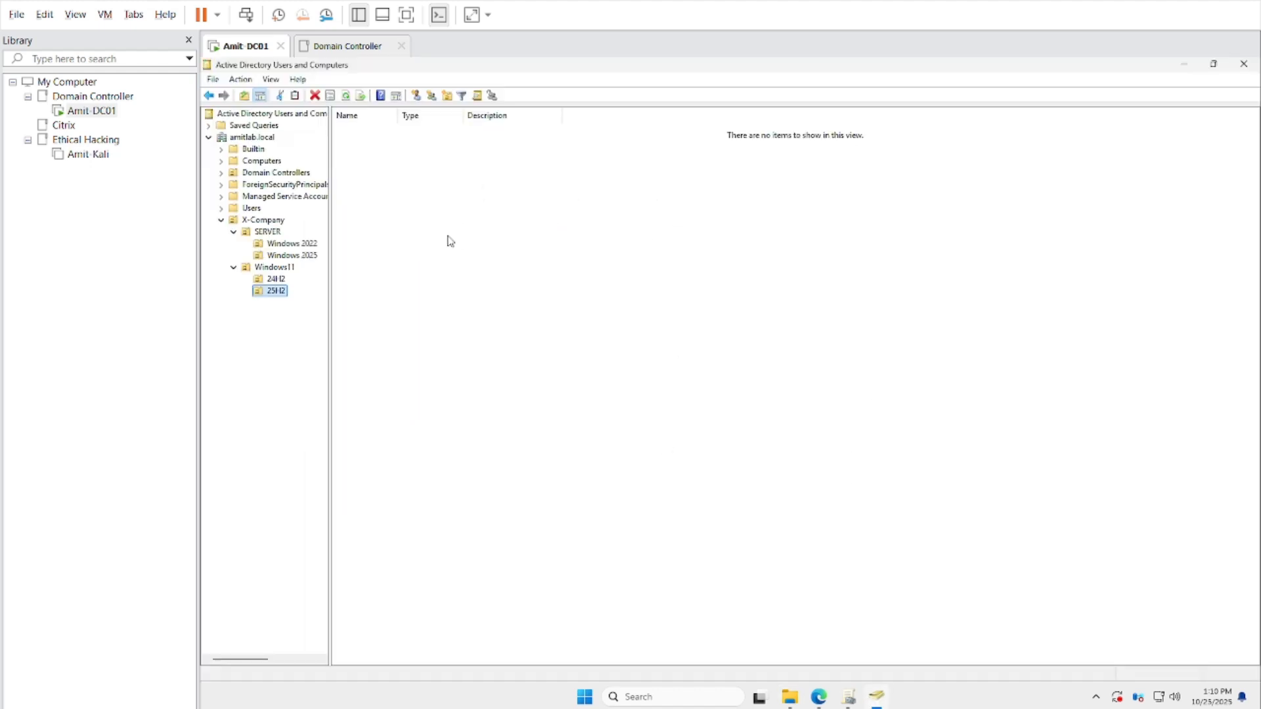
left_click(263, 221)
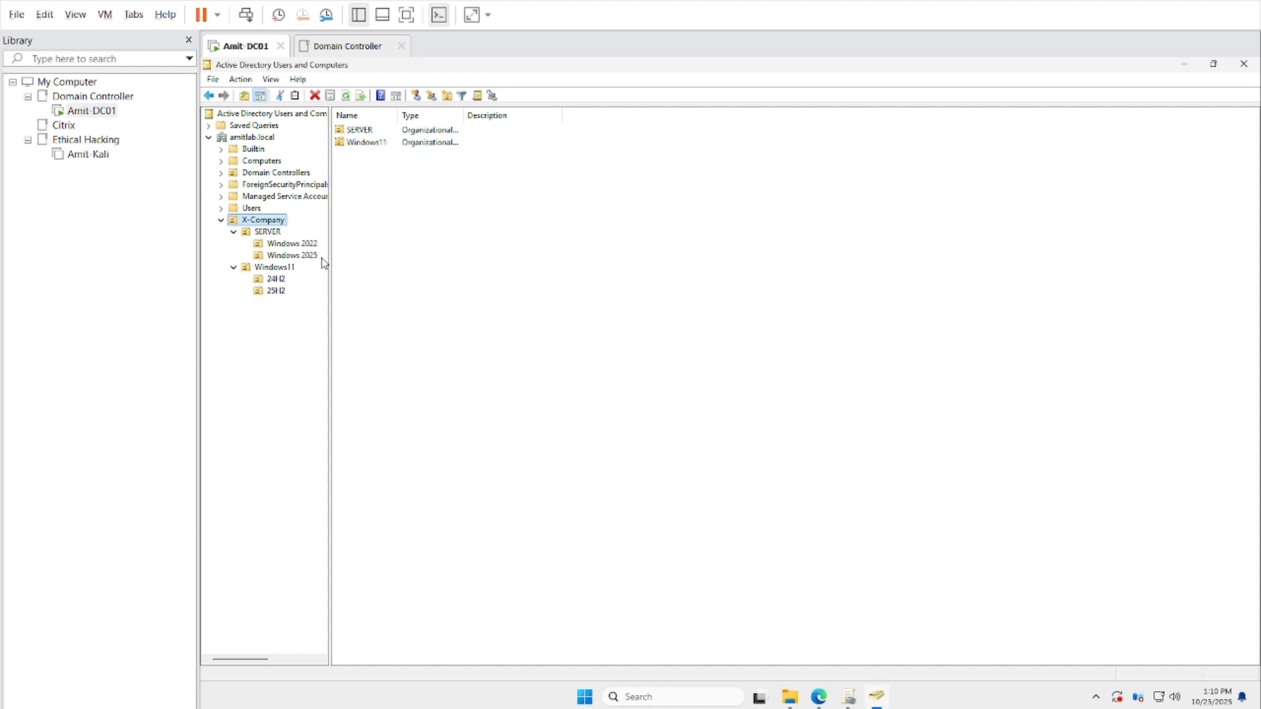
left_click(849, 698)
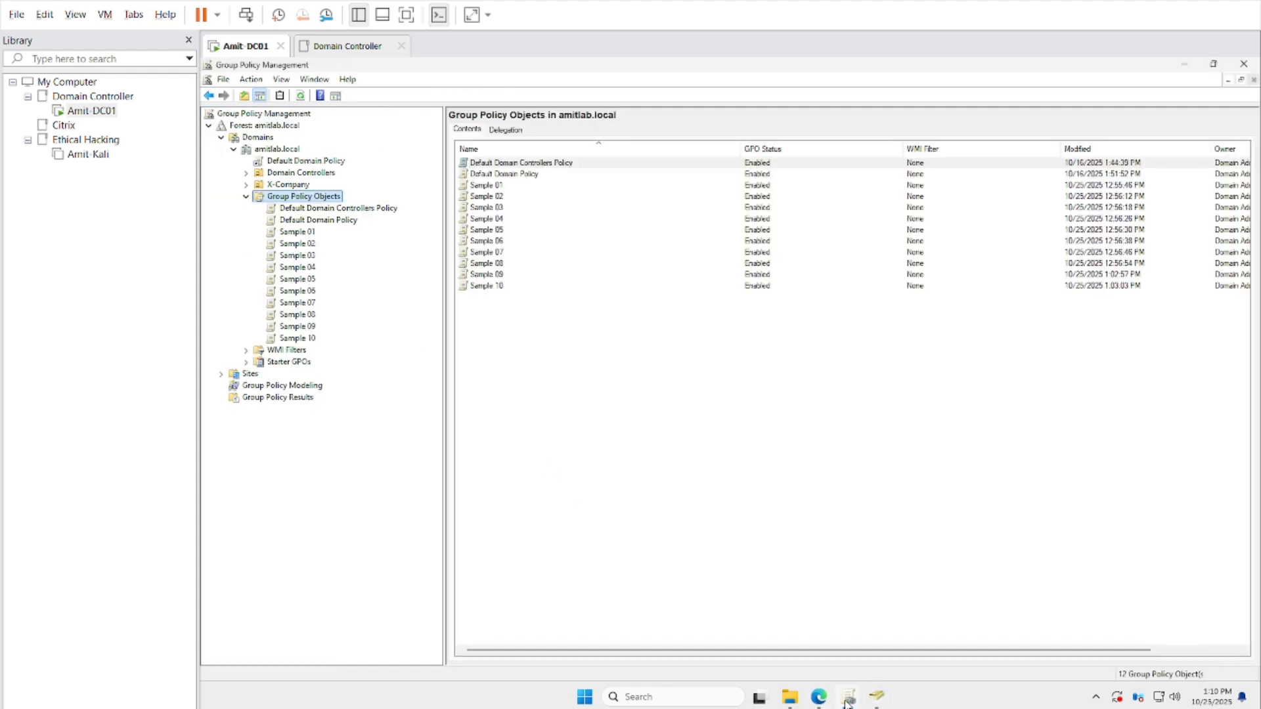
left_click(305, 236)
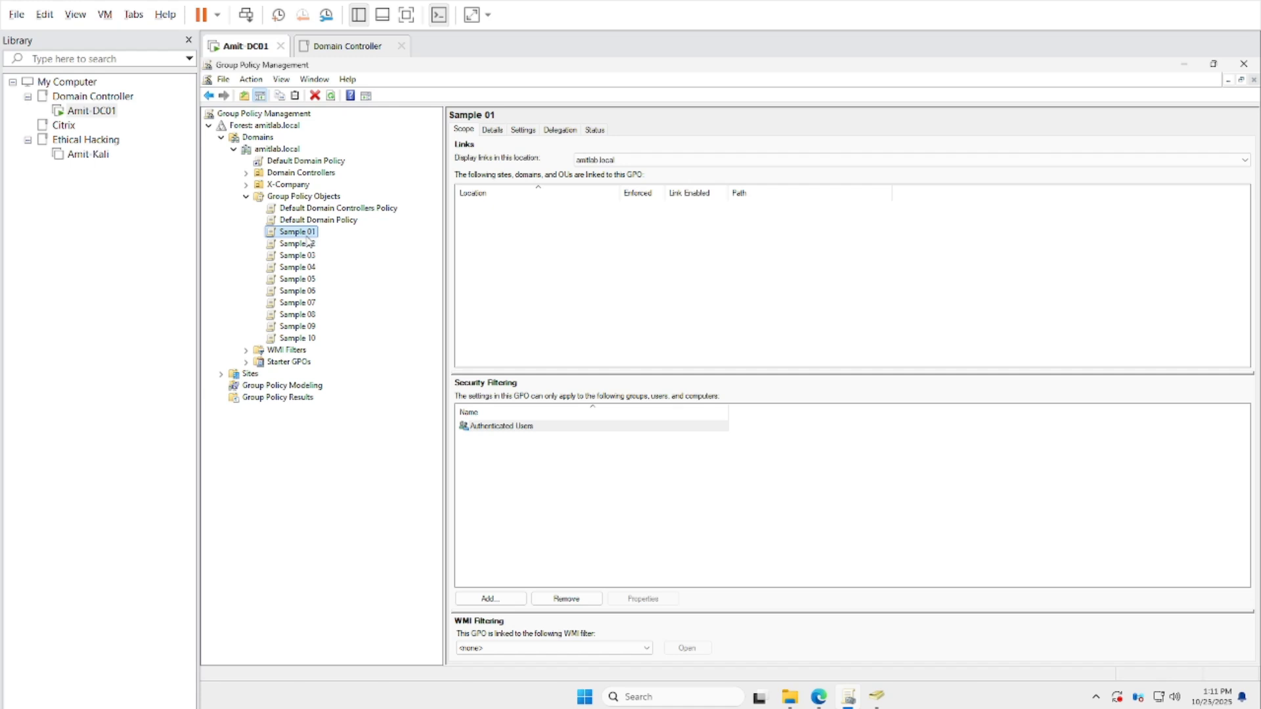
left_click(246, 185)
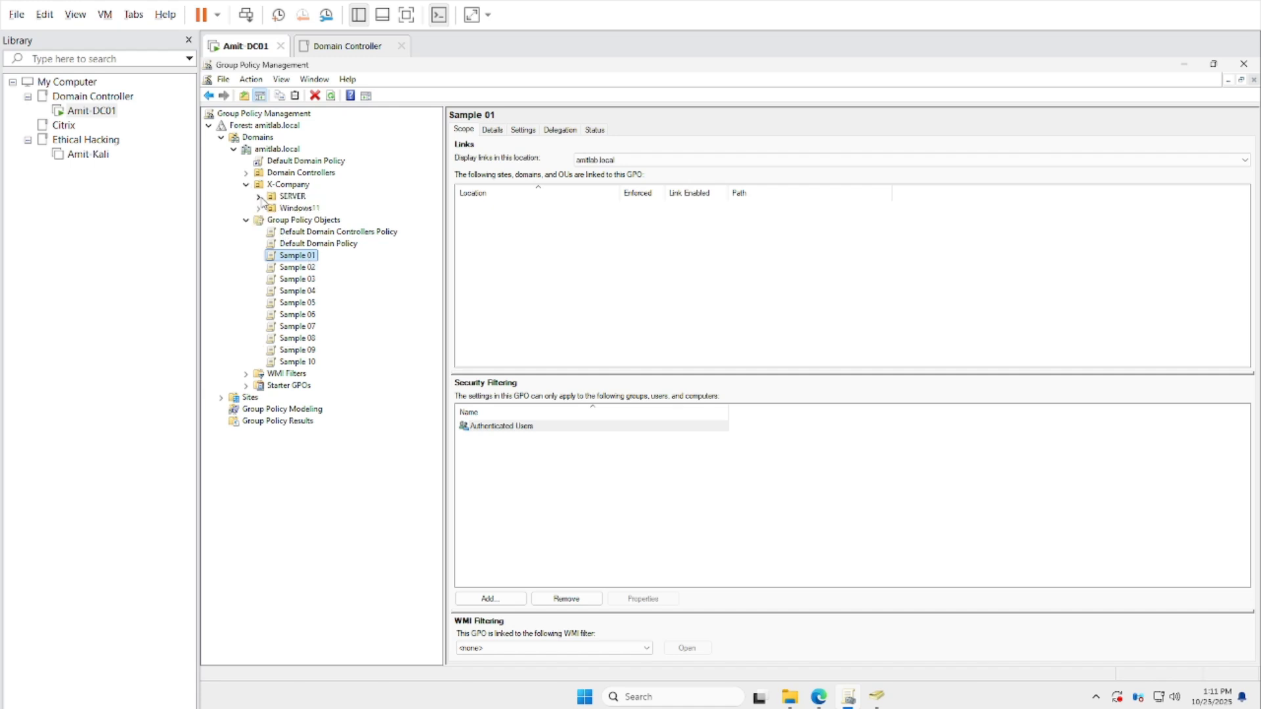
left_click(258, 196)
left_click(309, 220)
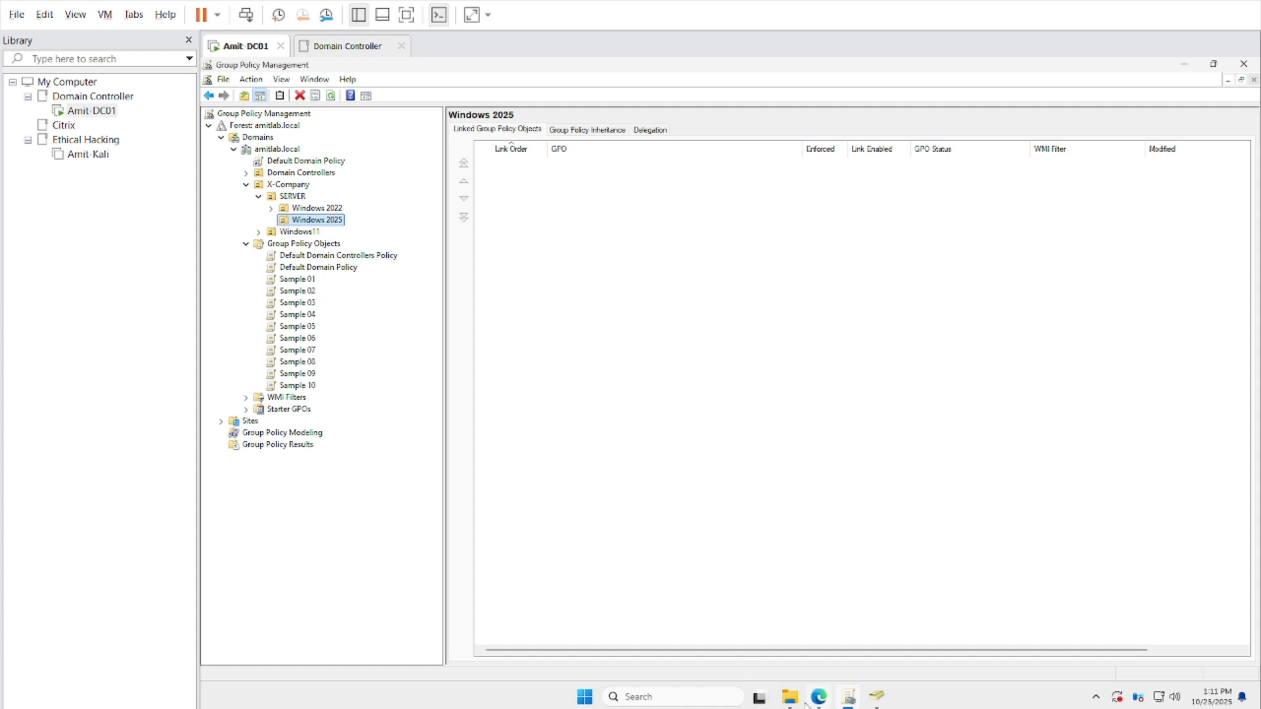
In File Explorer, extract the Windows Server 2025 Security Baseline zip within Downloads and check the contents of its 2506 folder
mouse_move(793, 703)
left_click(763, 632)
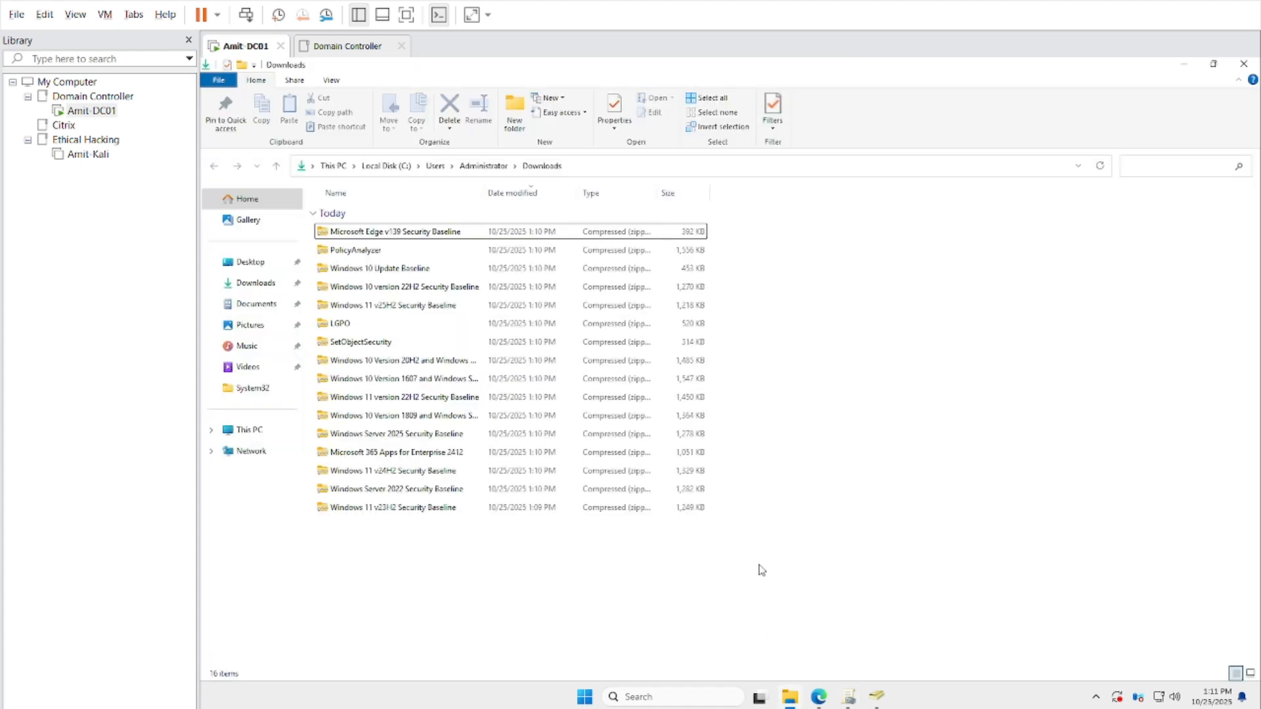
left_click(425, 437)
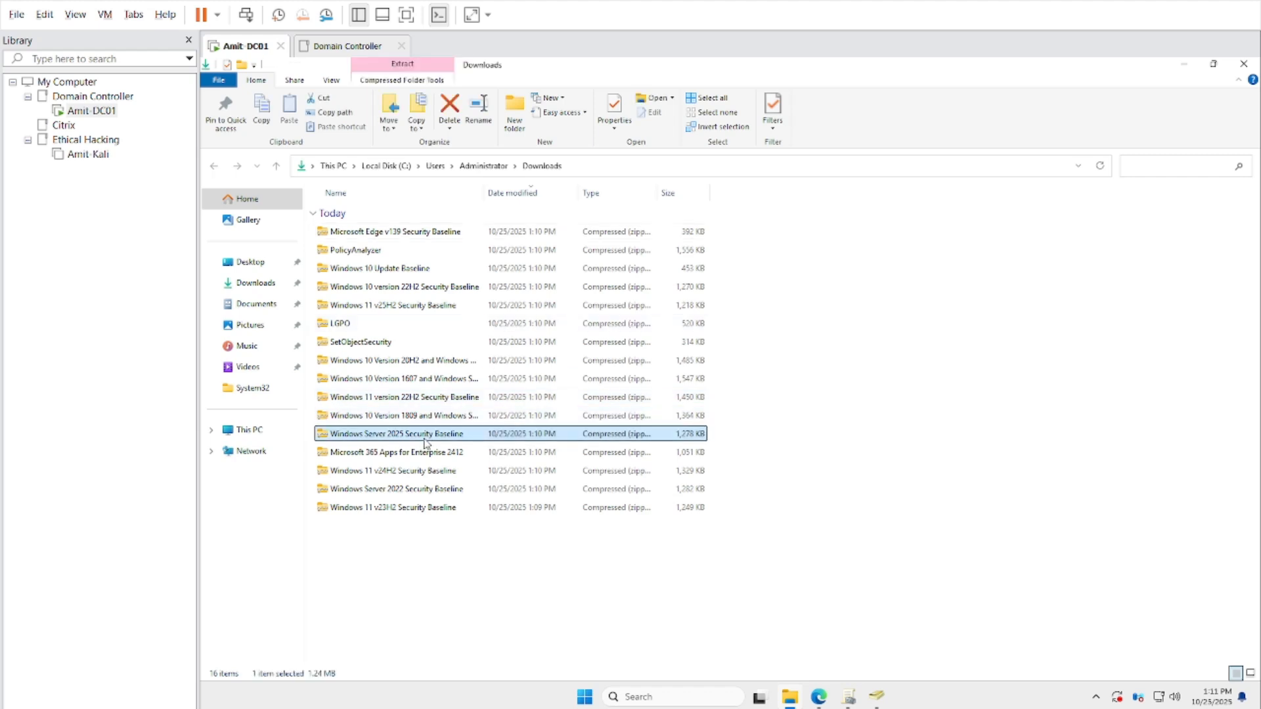
right_click(425, 444)
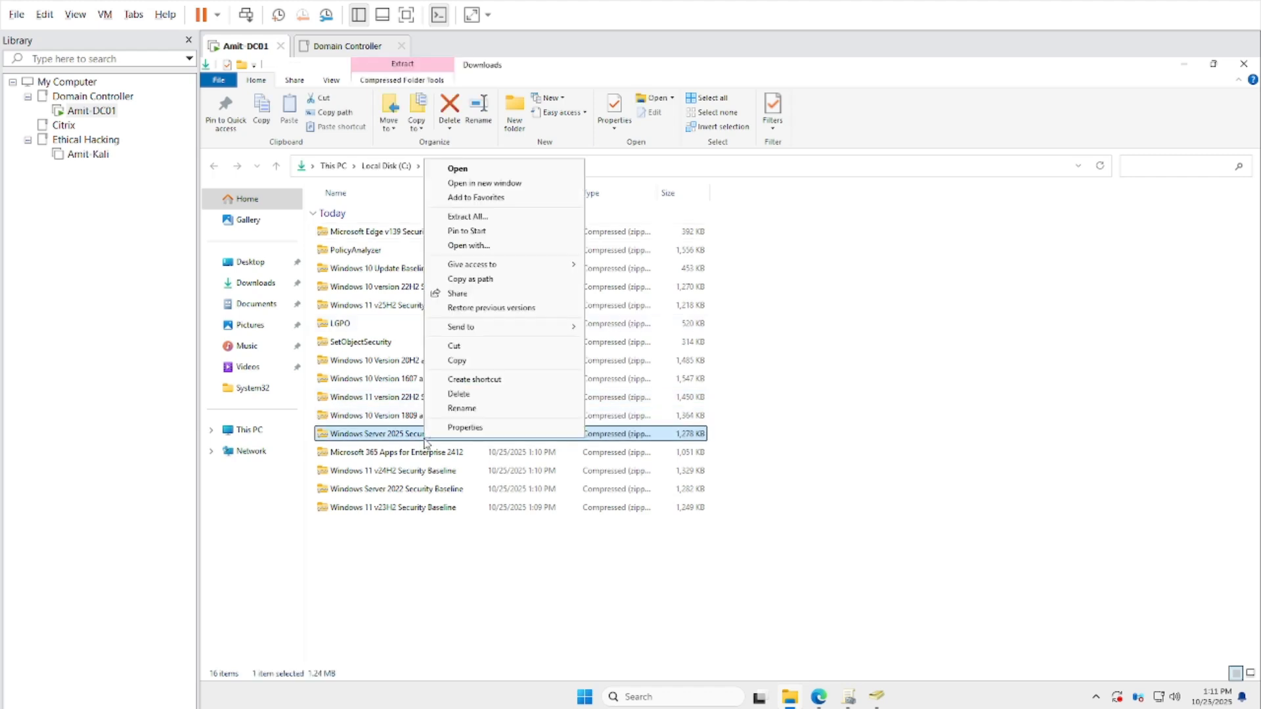
left_click(478, 221)
left_click(840, 504)
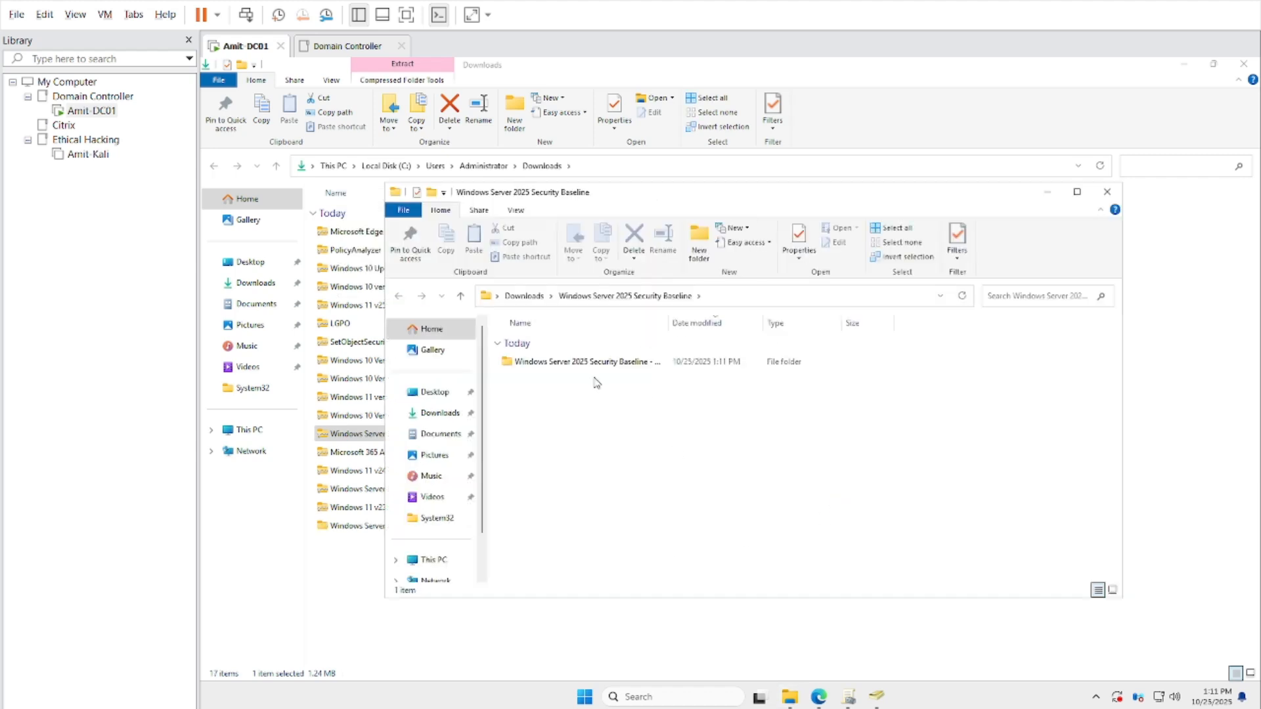
double_click(587, 365)
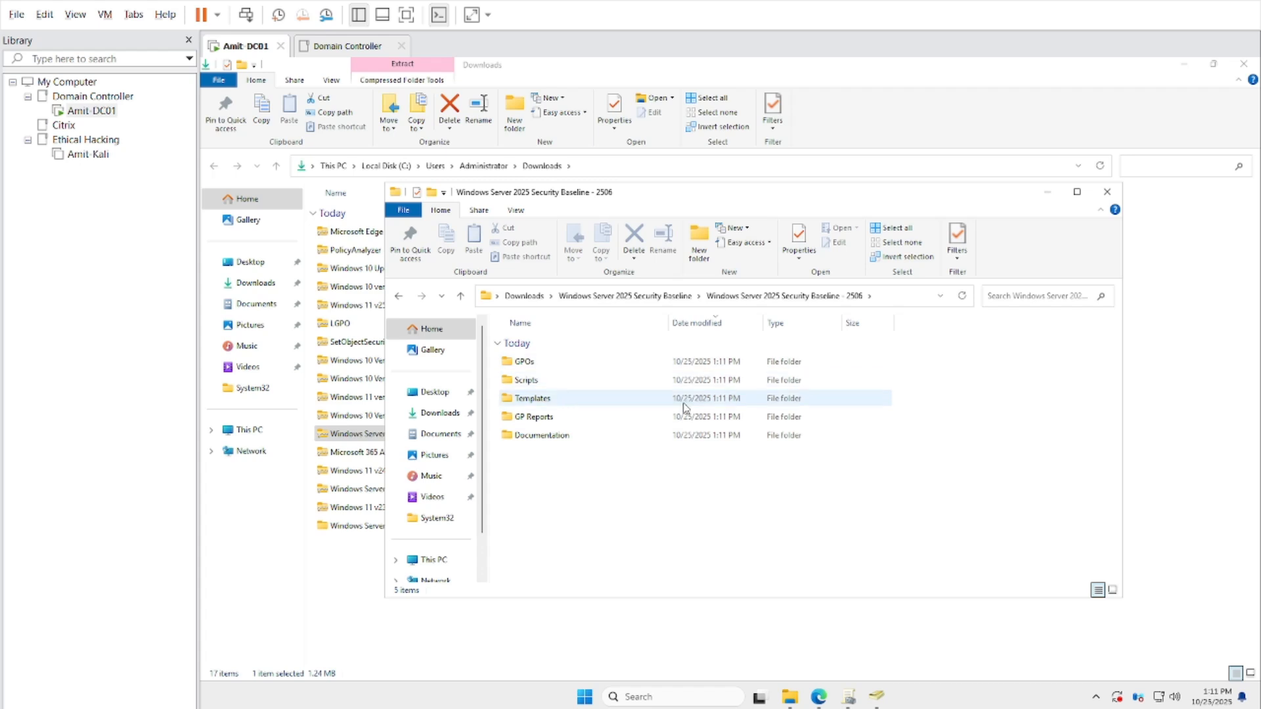
left_click(1108, 192)
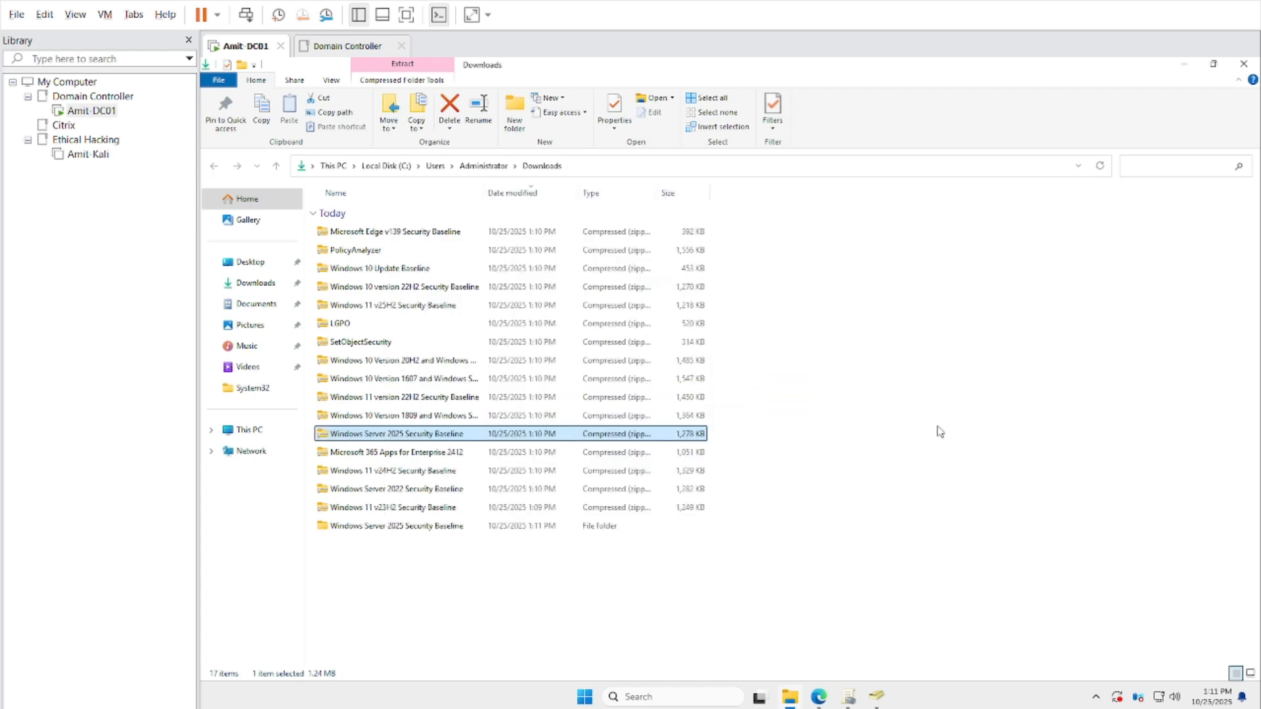
In Group Policy Management, start importing settings into the Sample 01 GPO, skipping the backup, up to the backup location choice
left_click(848, 701)
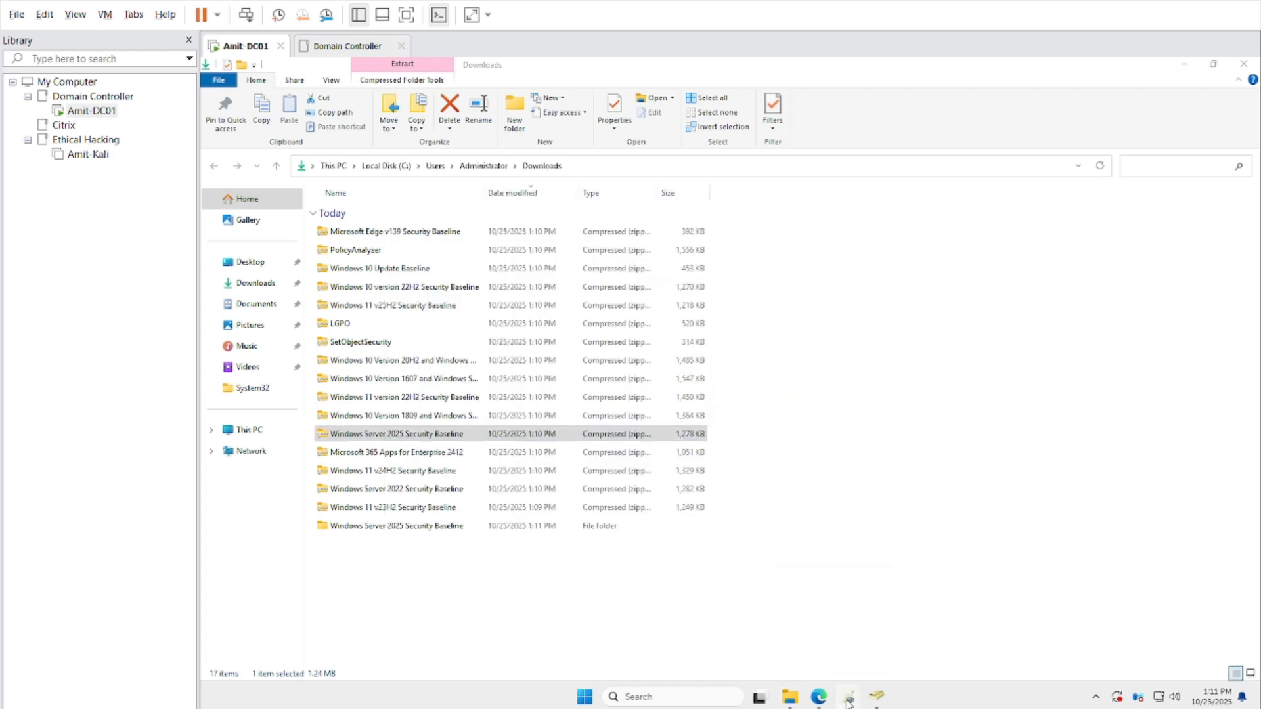
left_click(311, 281)
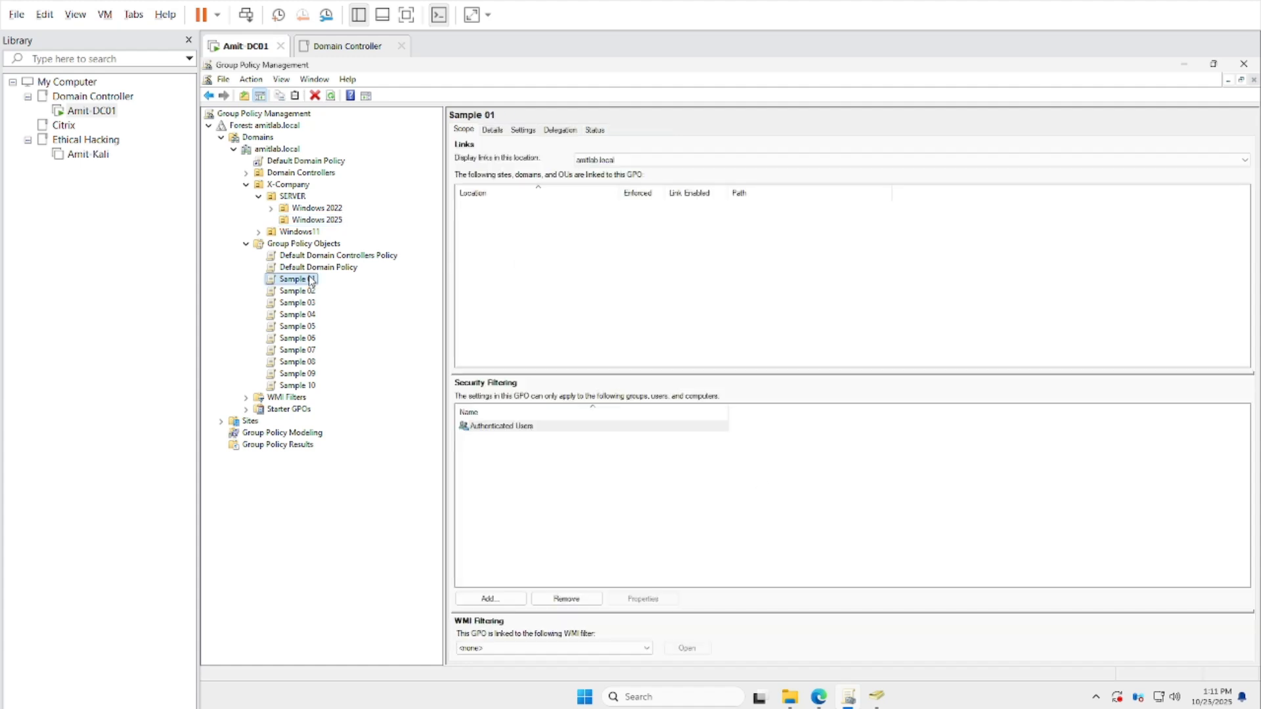
right_click(311, 284)
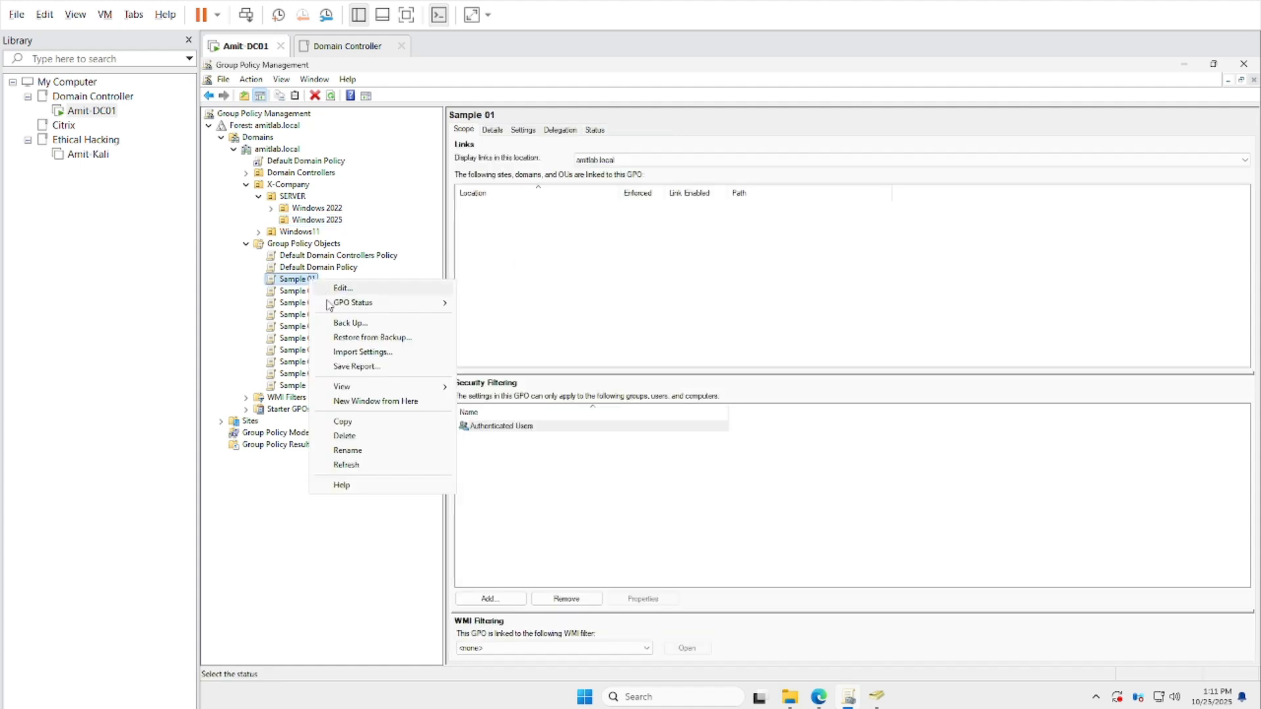
left_click(356, 357)
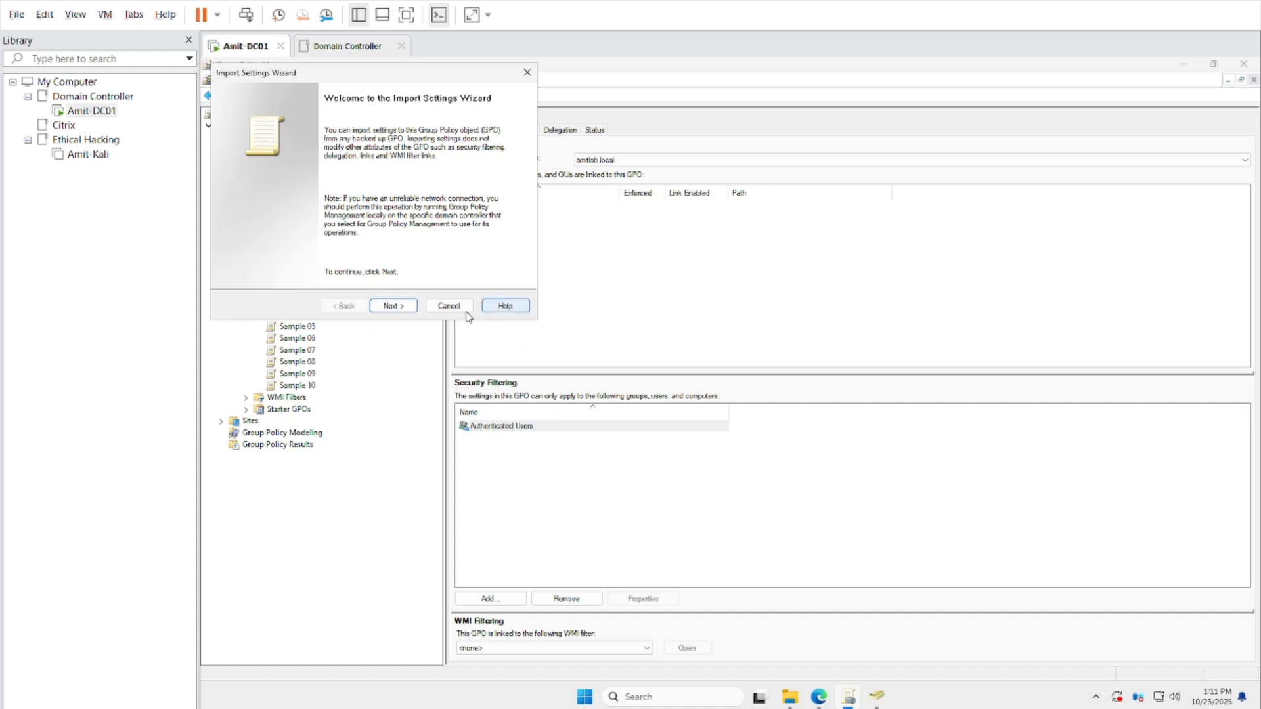
left_click(397, 308)
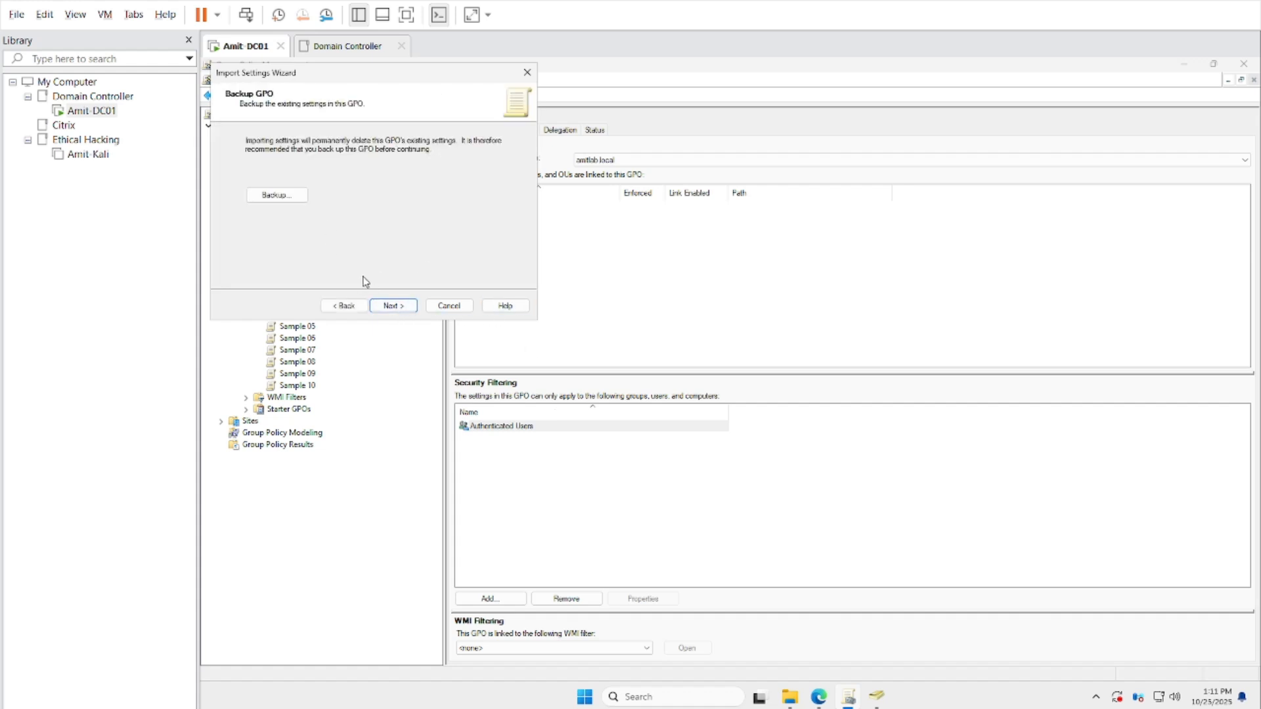
left_click(395, 306)
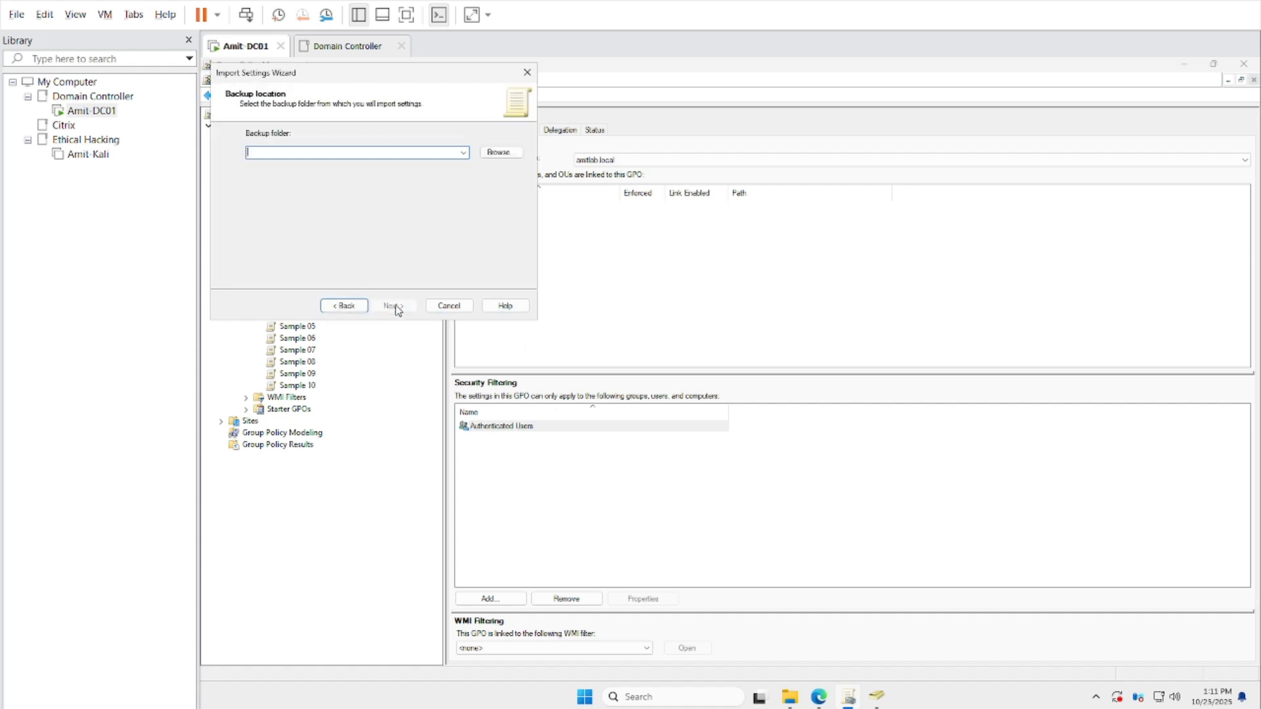
Try to use the extracted Windows Server 2025 Security Baseline - 2506 folder in Downloads as the import's backup folder
left_click(500, 153)
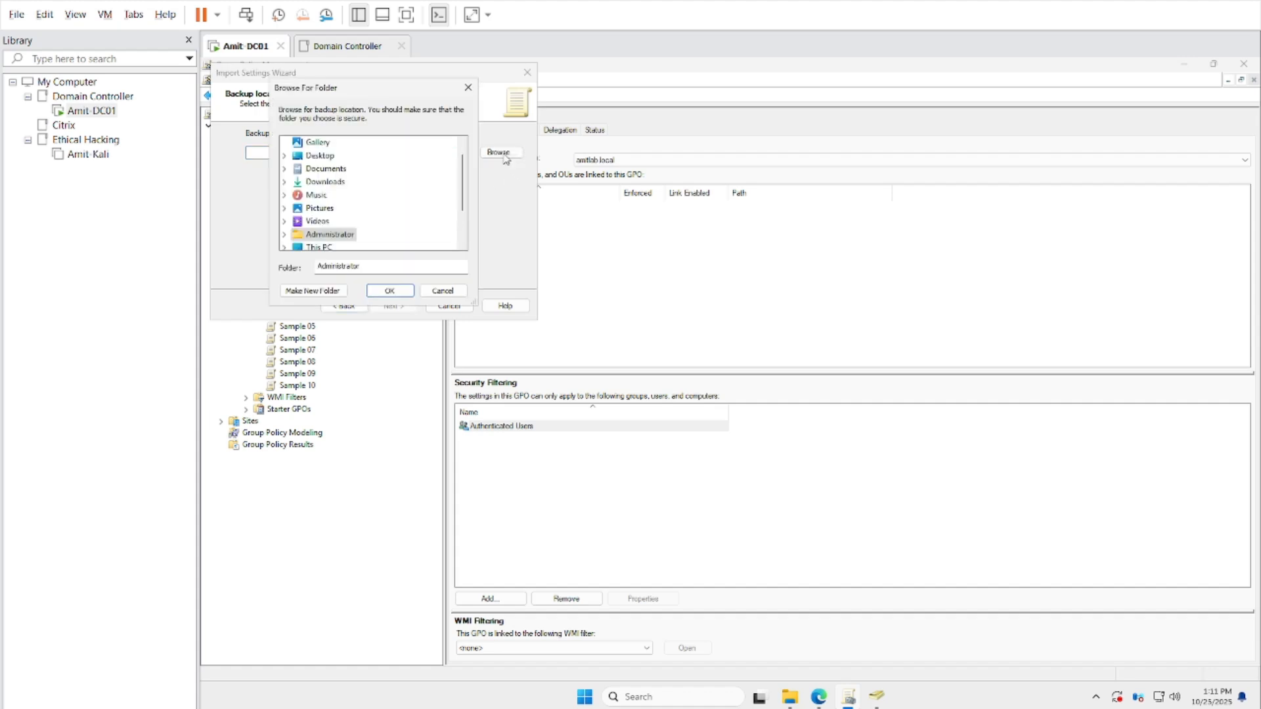
double_click(297, 238)
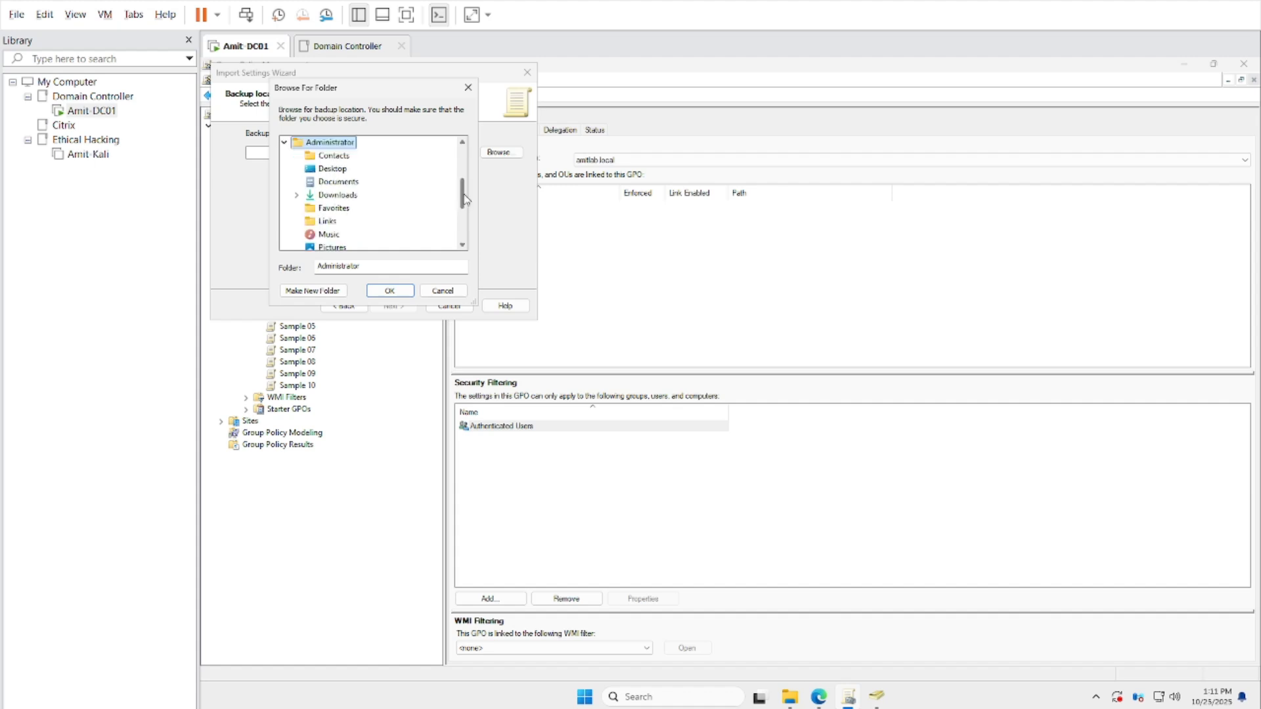
left_click(347, 184)
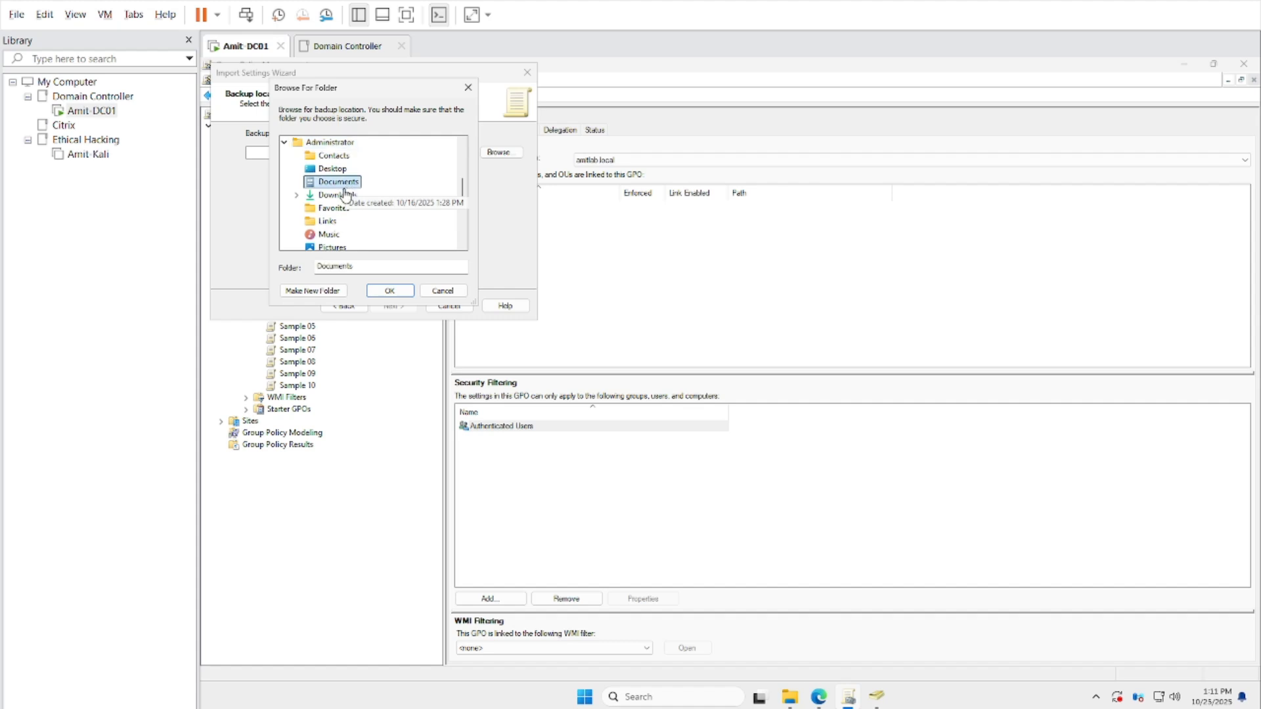
double_click(340, 194)
double_click(392, 208)
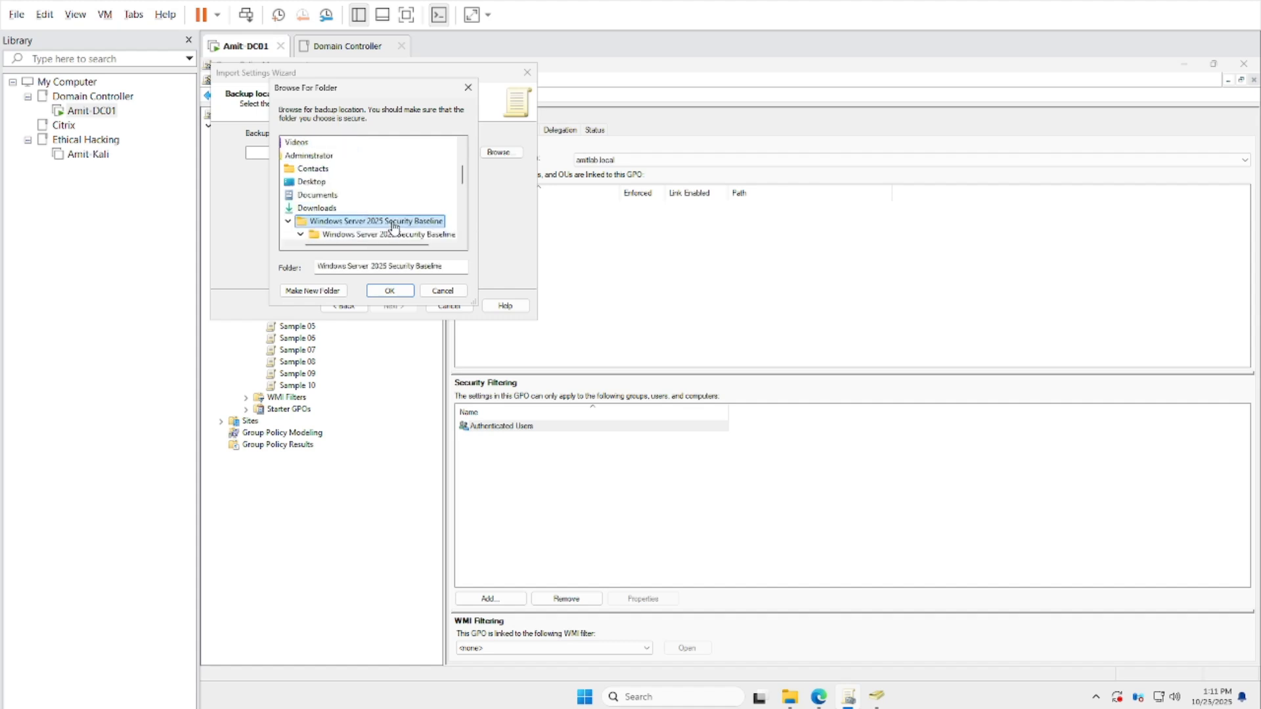
scroll(466, 184, "down", 2)
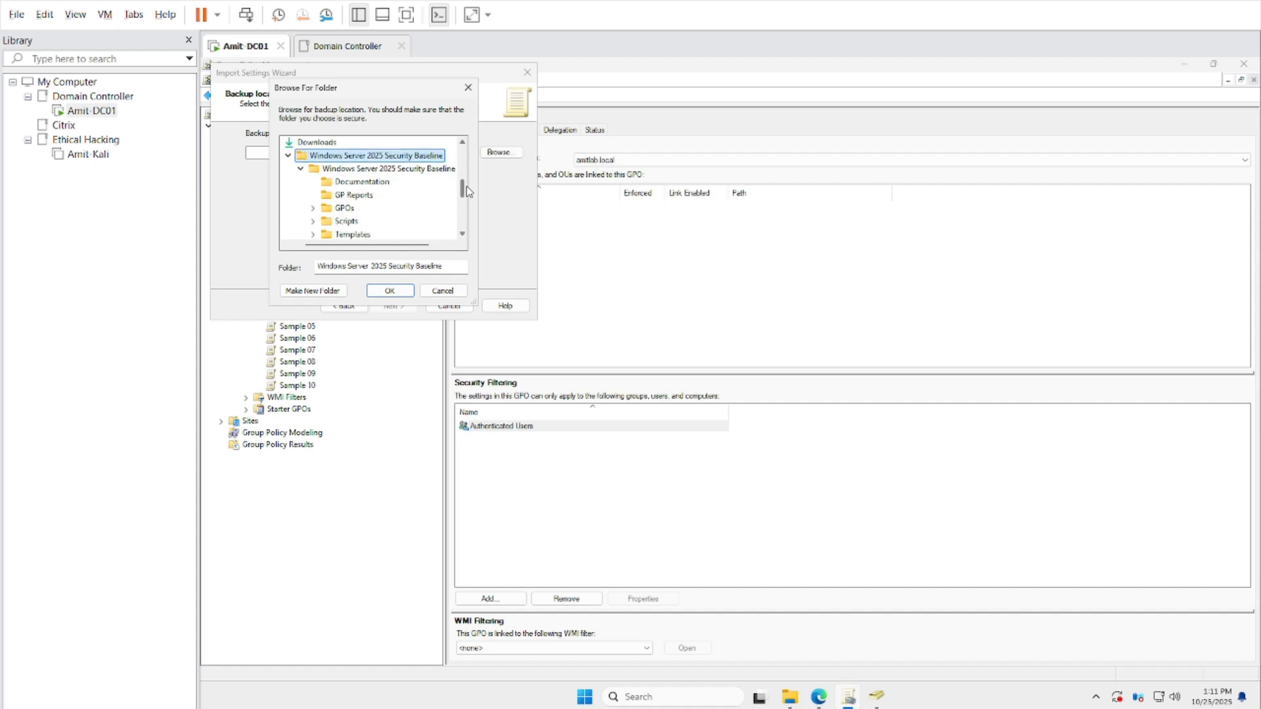
left_click(388, 169)
left_click(390, 291)
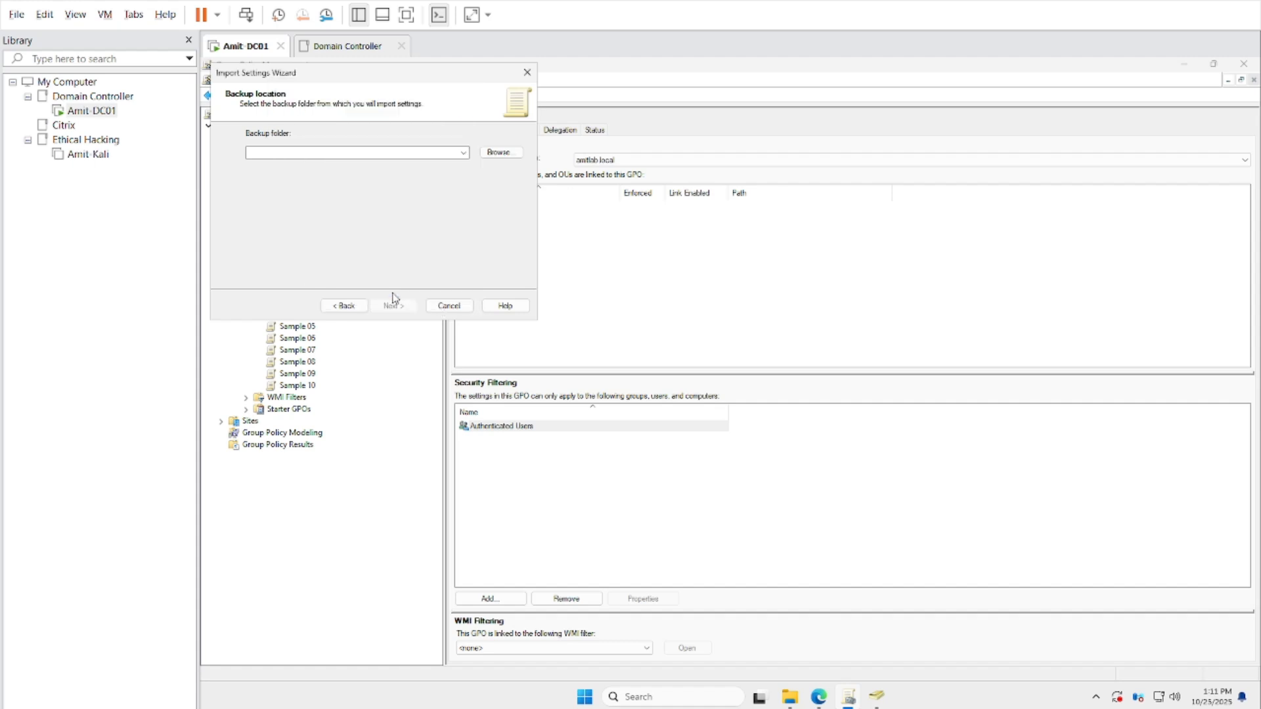
left_click(397, 306)
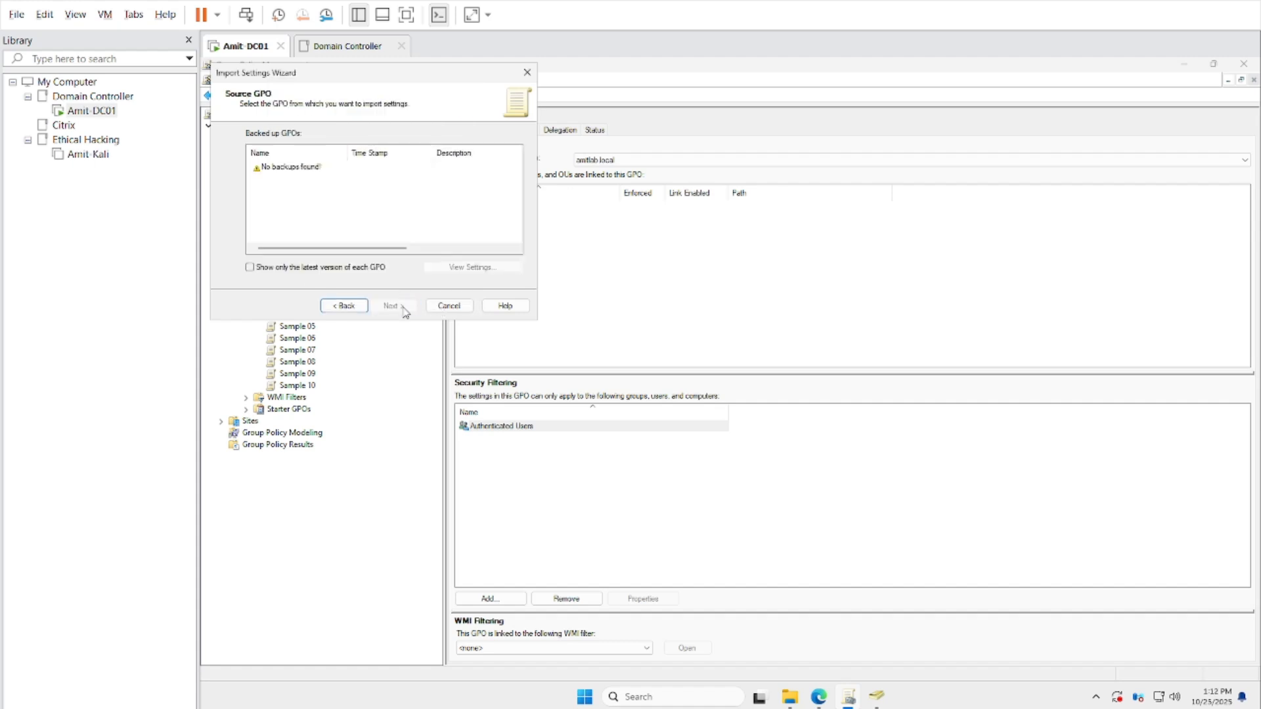
Set the backup folder to the GPOs subfolder of the 2506 baseline and widen the Name column of the backed-up GPOs list
left_click(344, 306)
left_click(500, 154)
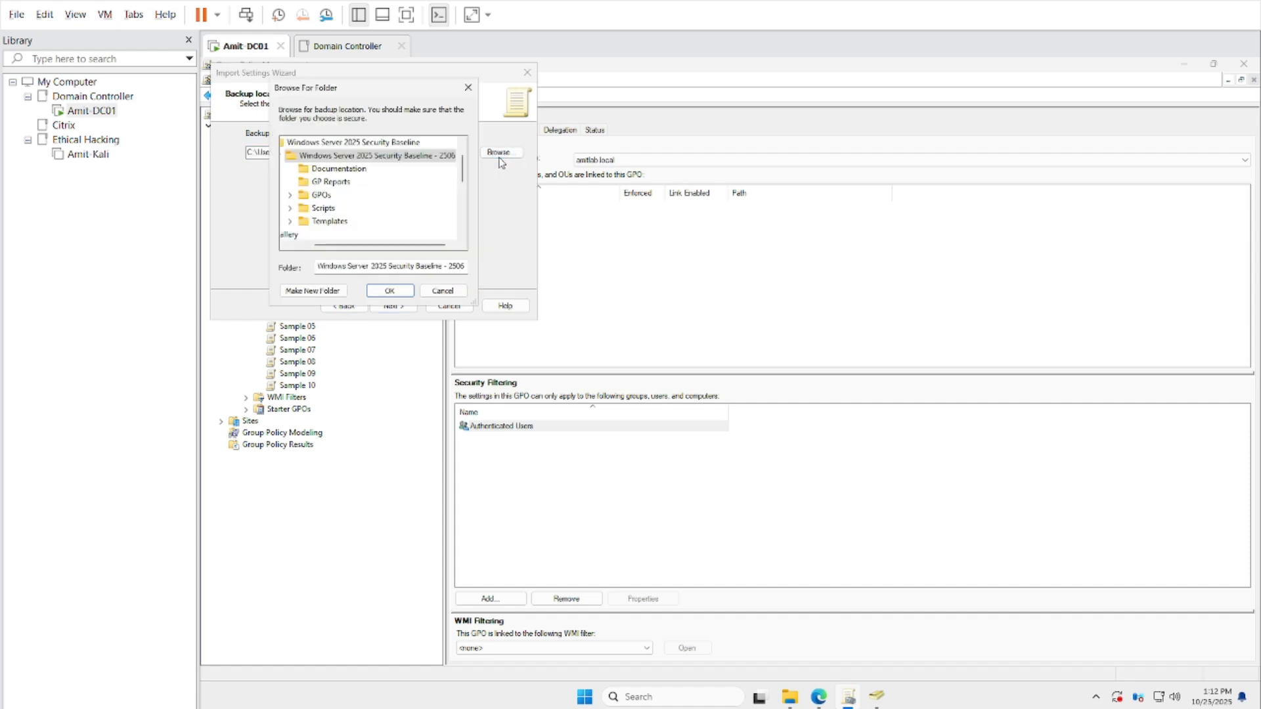
left_click(321, 195)
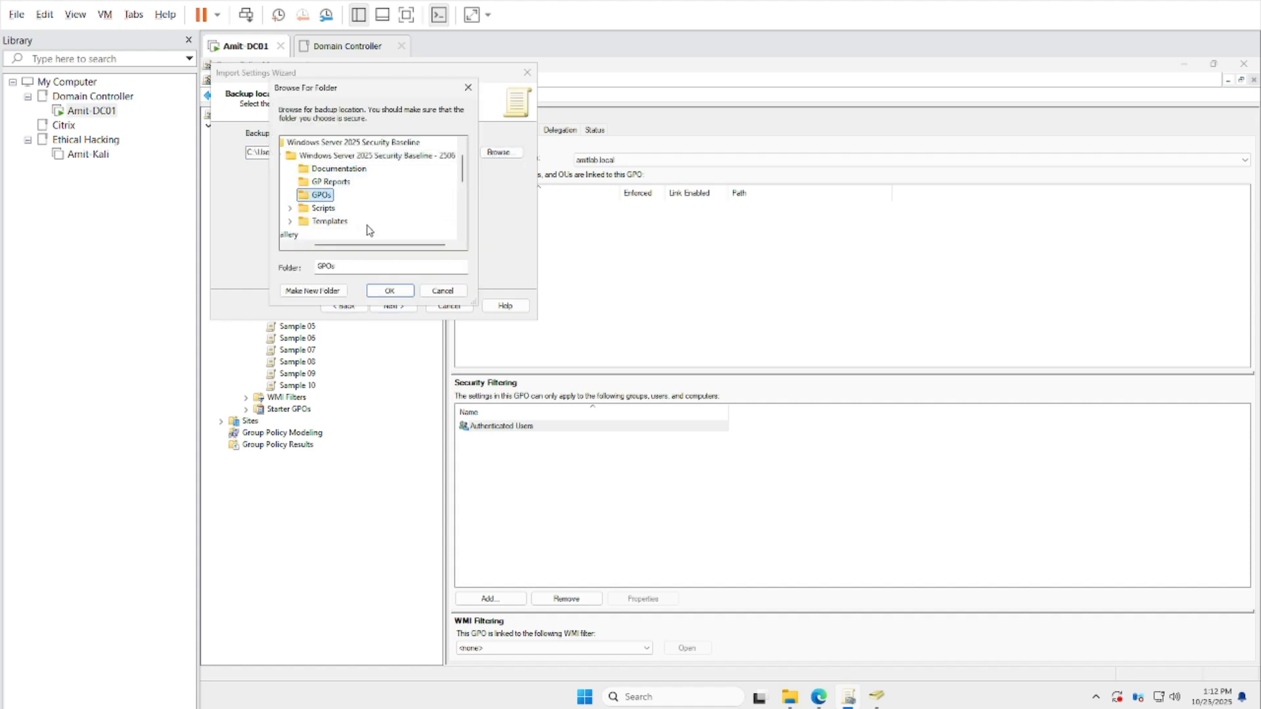
left_click(391, 291)
left_click(393, 305)
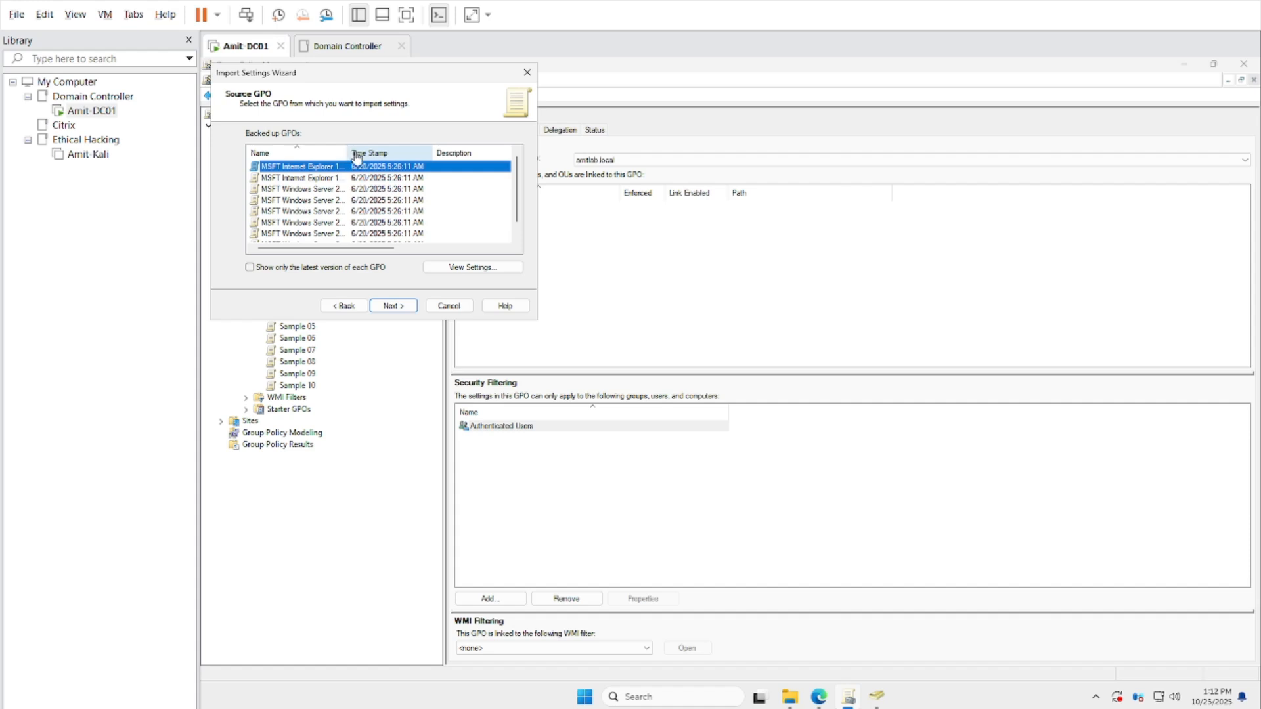
left_click_drag(343, 152, 485, 155)
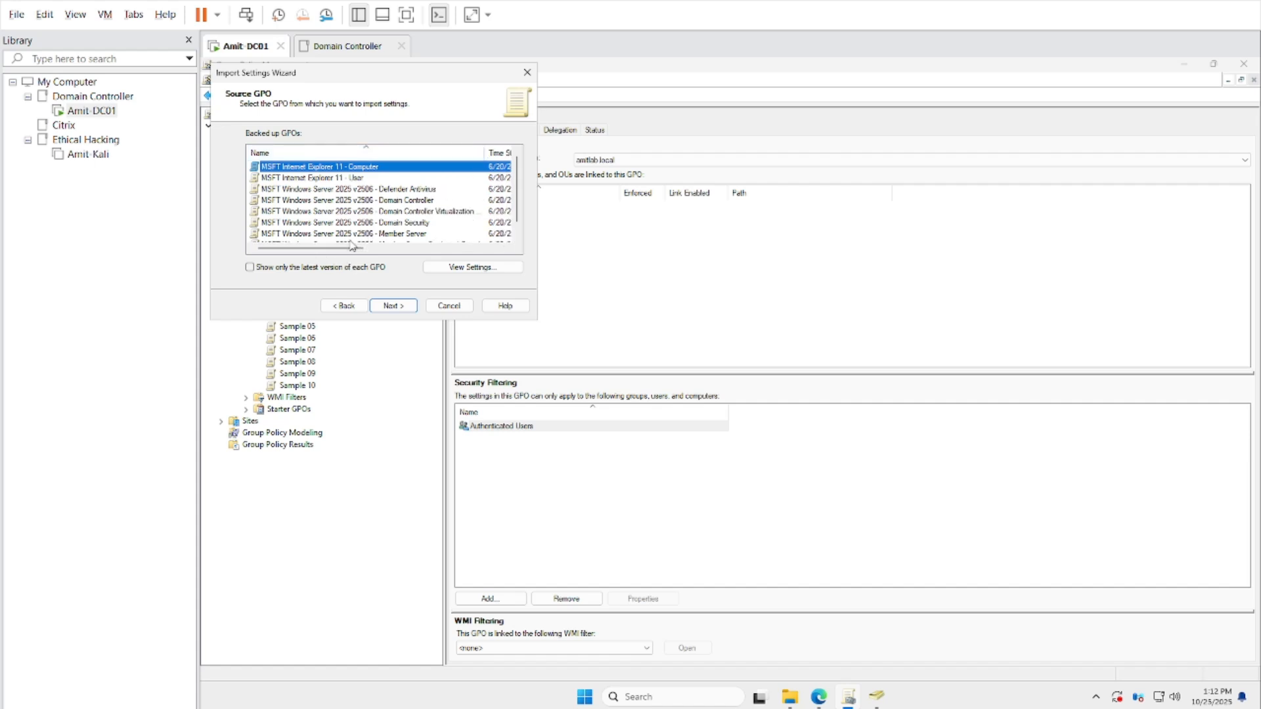
Browse the backed-up GPOs and select MSFT Windows Server 2025 v2506 - Member Server as the source GPO
left_click(388, 201)
left_click(397, 214)
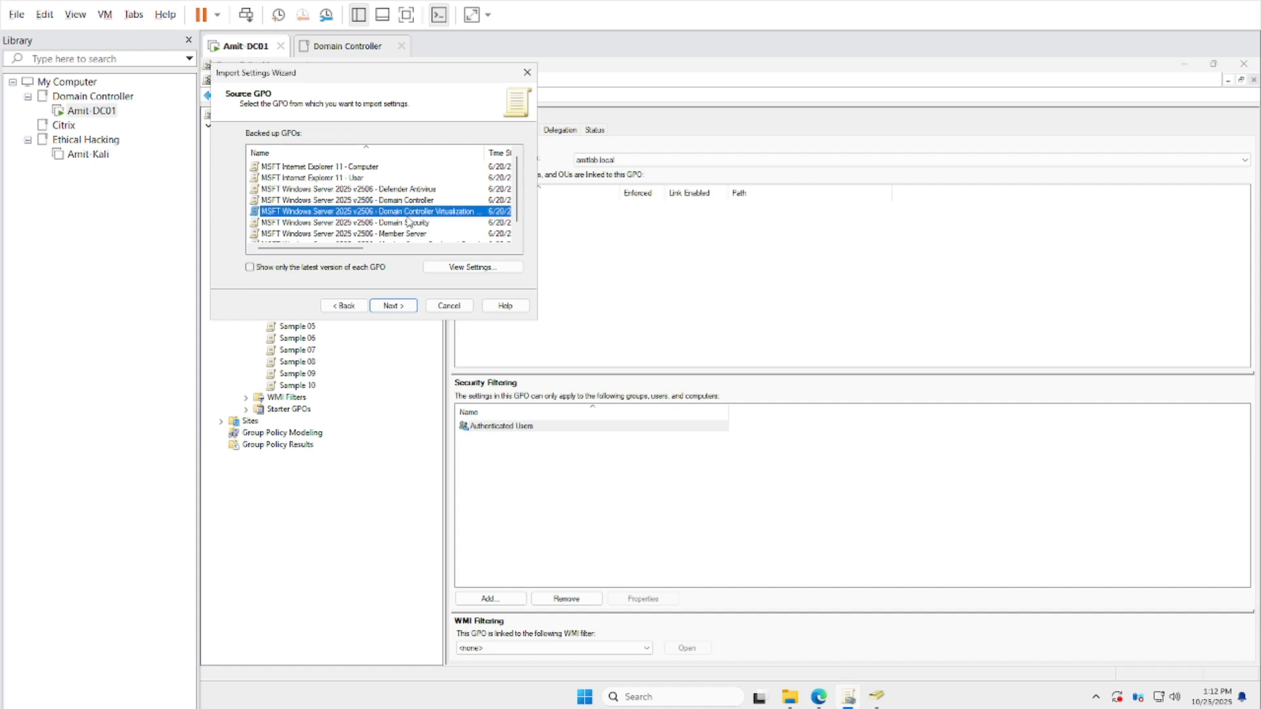
key("Down")
key("Down")
key("Up")
key("Up")
key("Up")
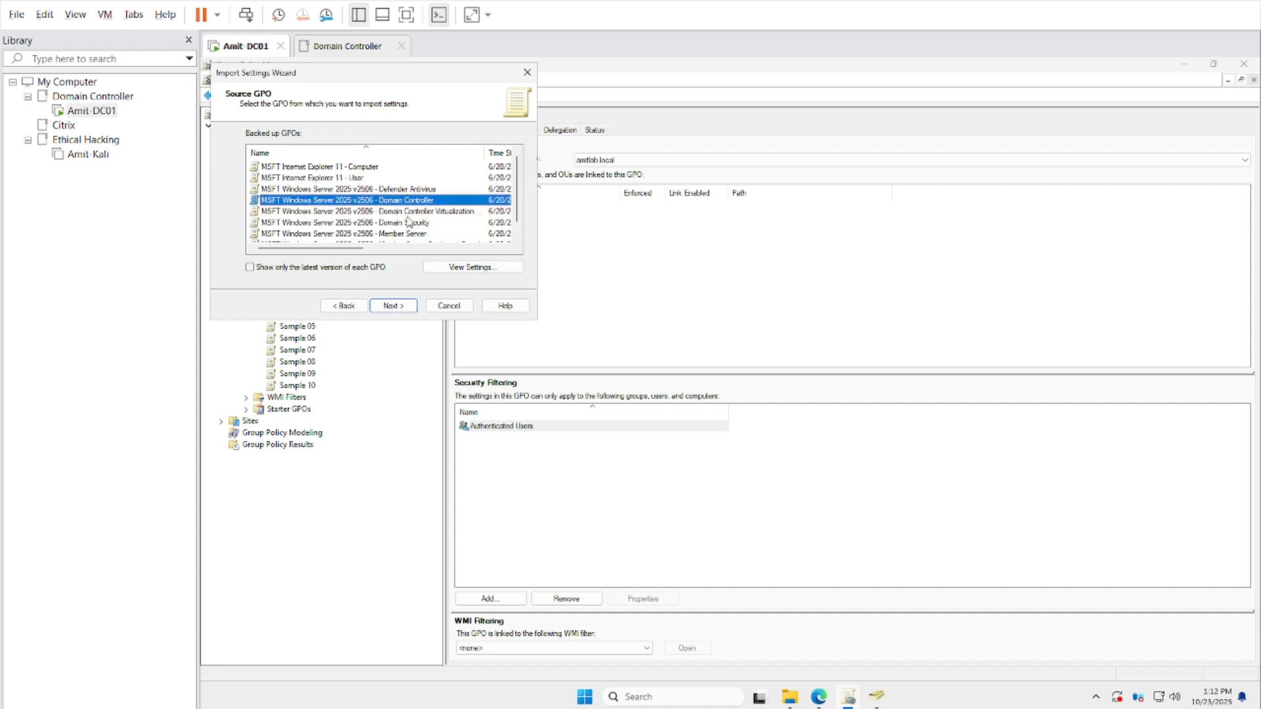
key("Down")
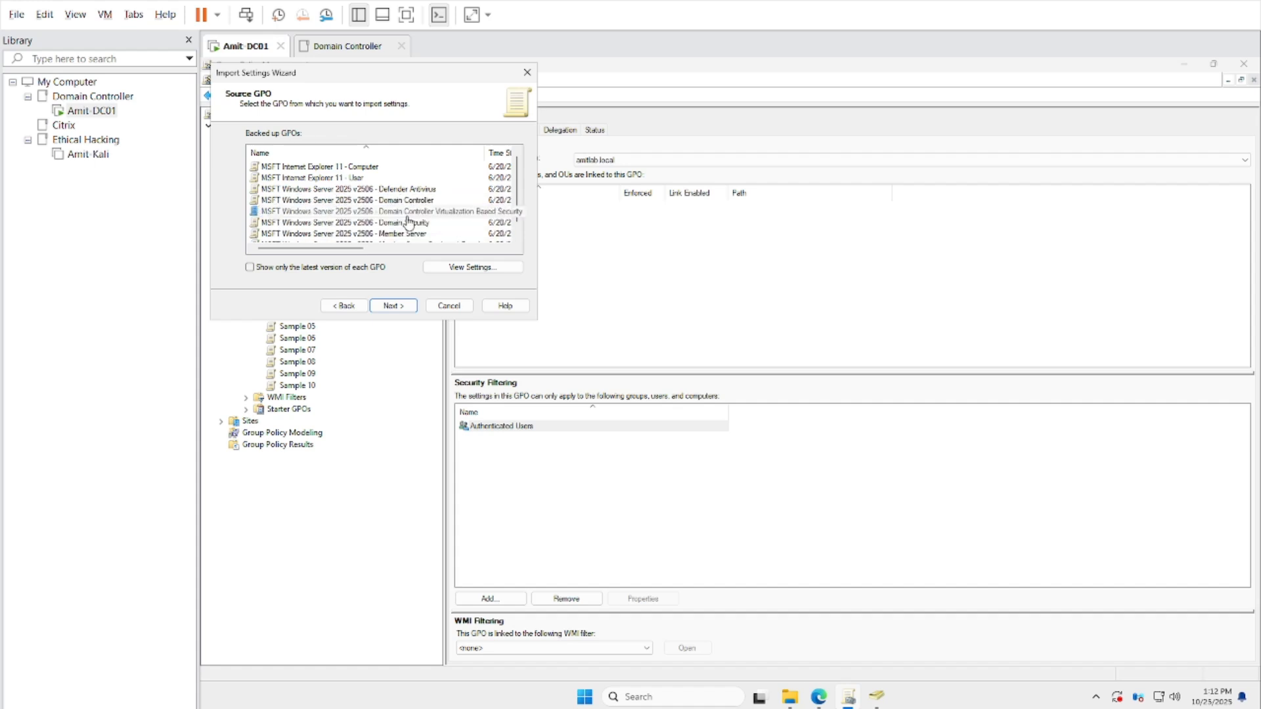
left_click(400, 234)
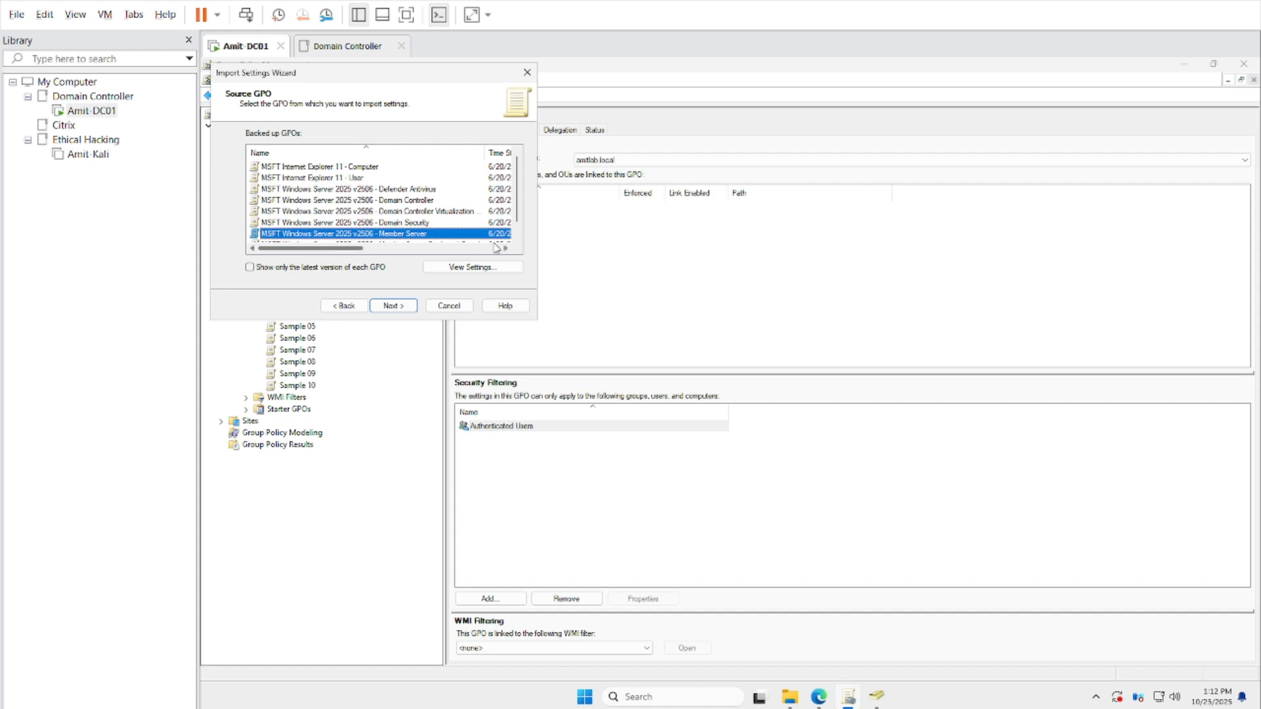
scroll(519, 228, "down", 1)
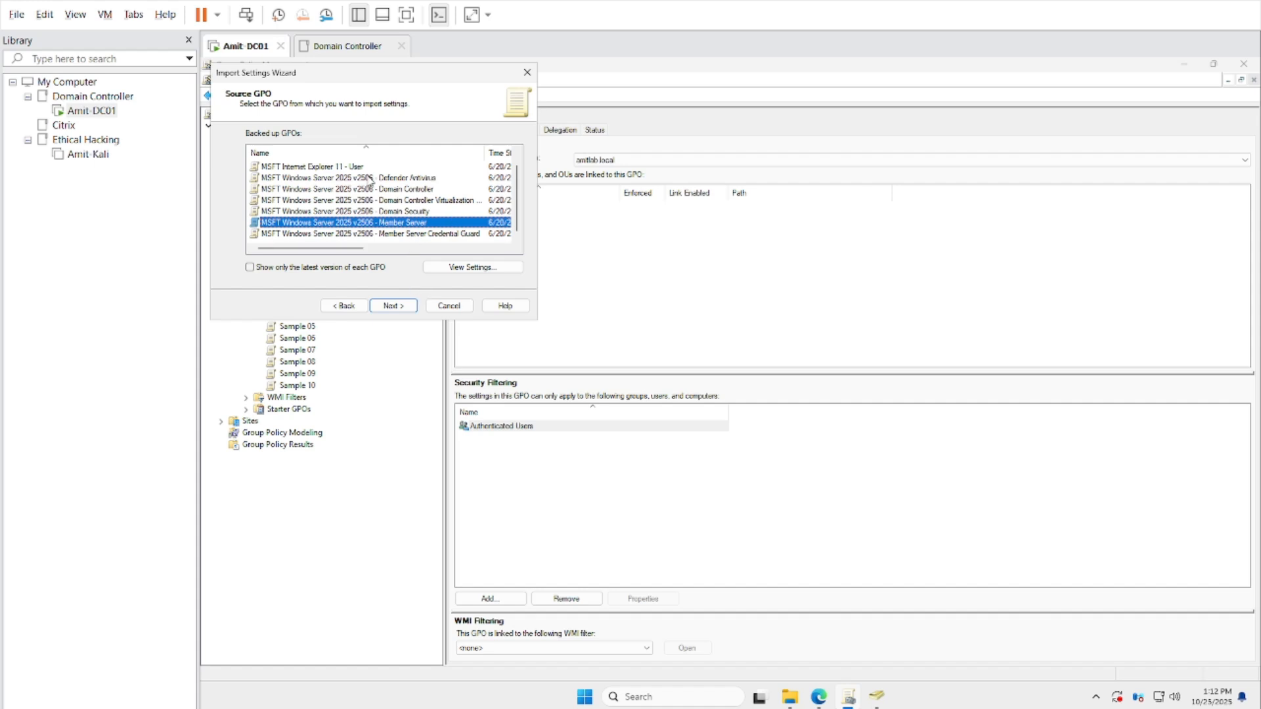
Continue to the import summary, transferring the security principal and UNC path references by copying them identically from the source
left_click(394, 307)
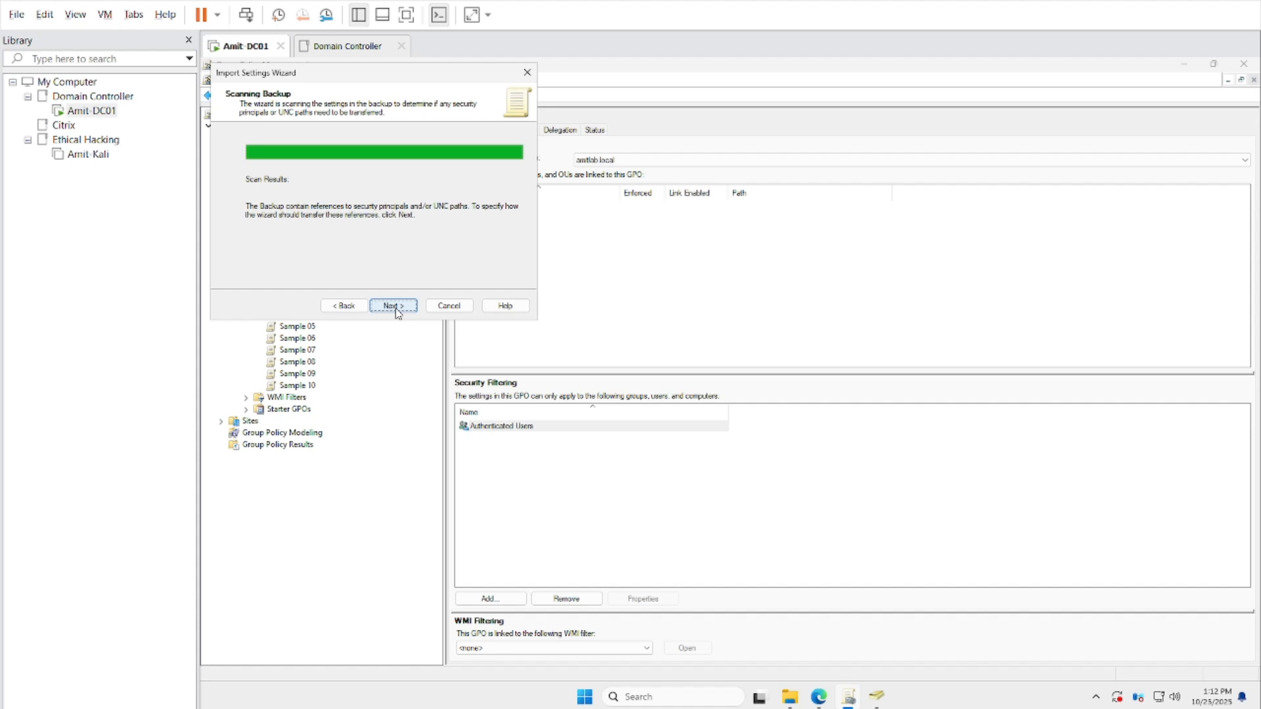
left_click(396, 309)
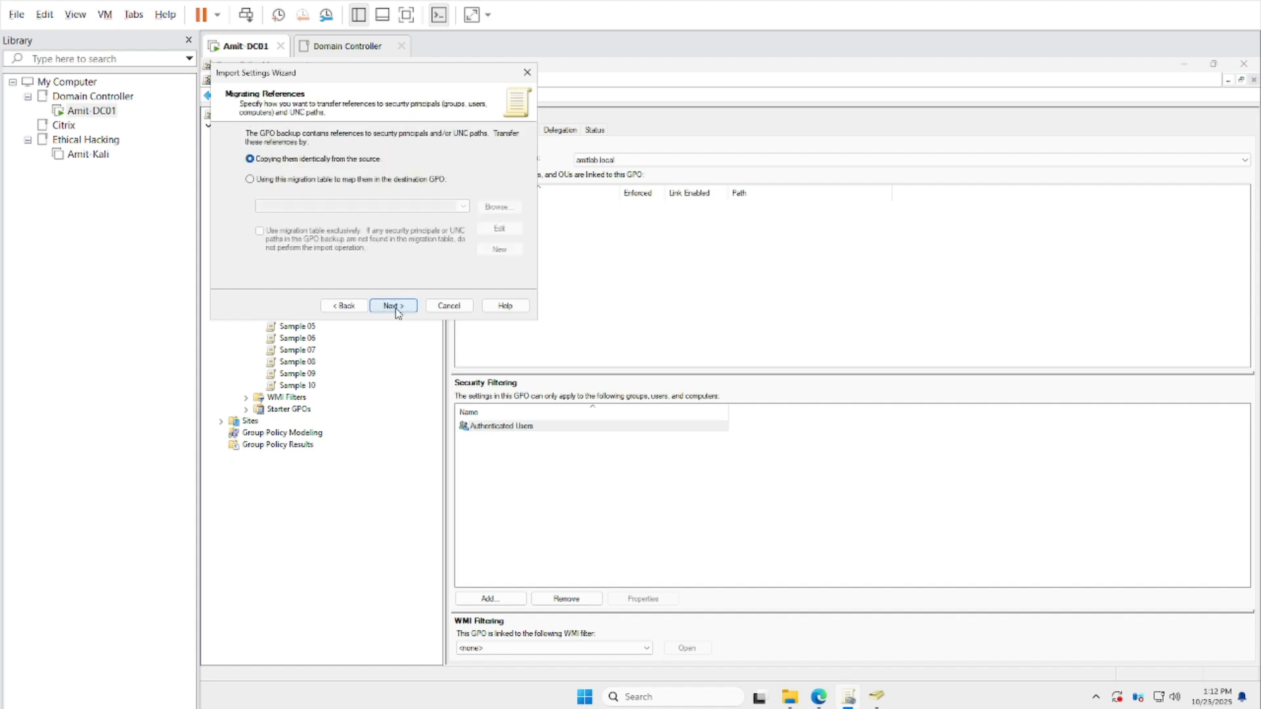
left_click(394, 306)
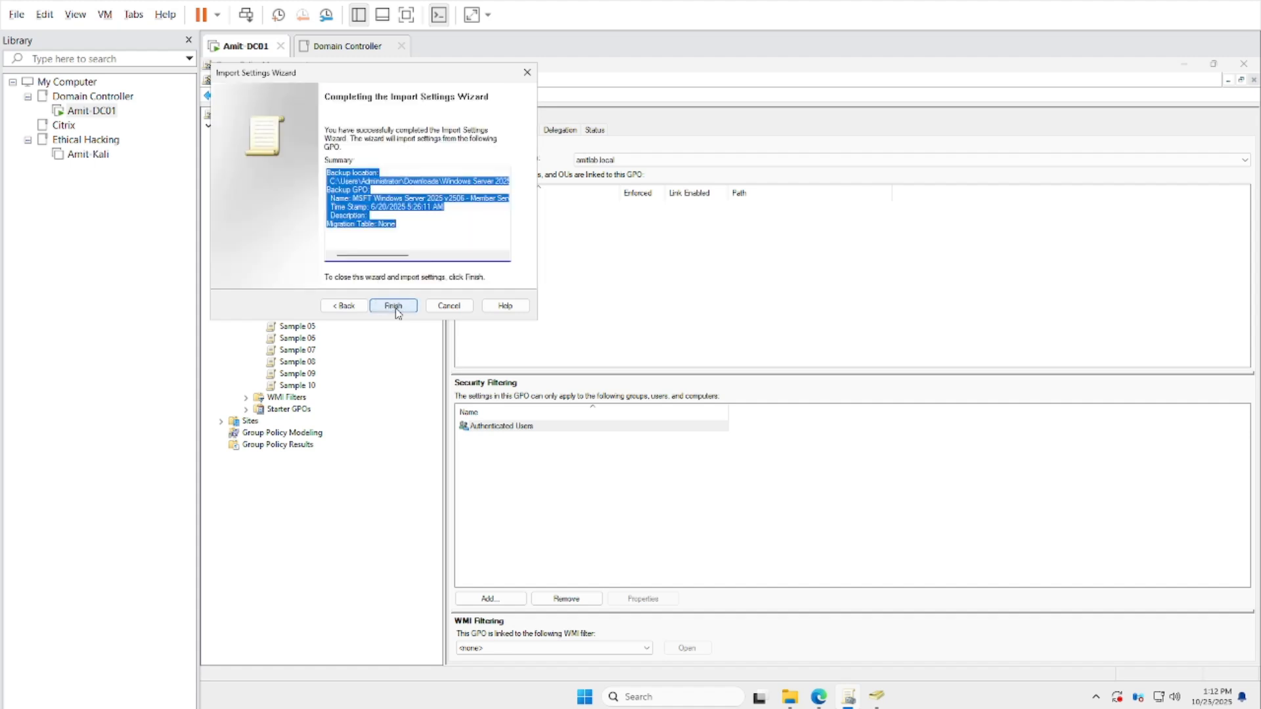
Copy the backup GPO's full name from the import summary and finish the import into Sample 01
left_click(366, 198)
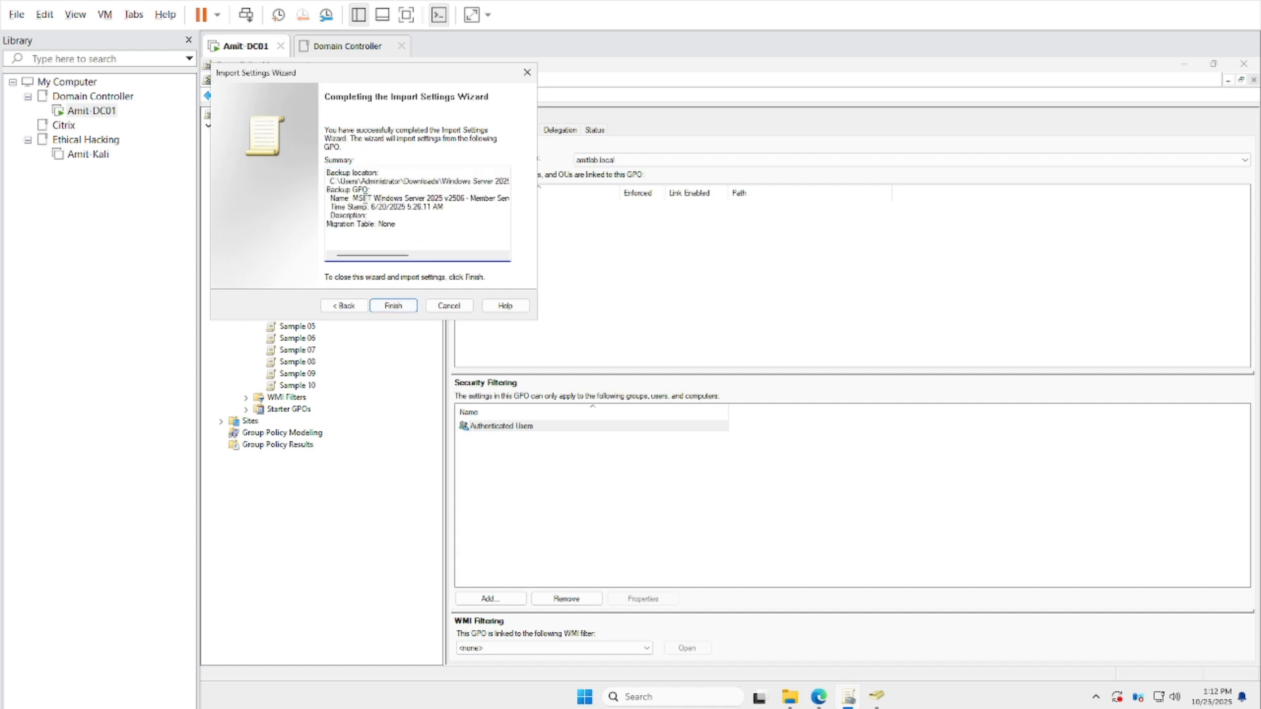
left_click(368, 197)
left_click(459, 204)
left_click_drag(353, 197, 505, 198)
key("ctrl+c")
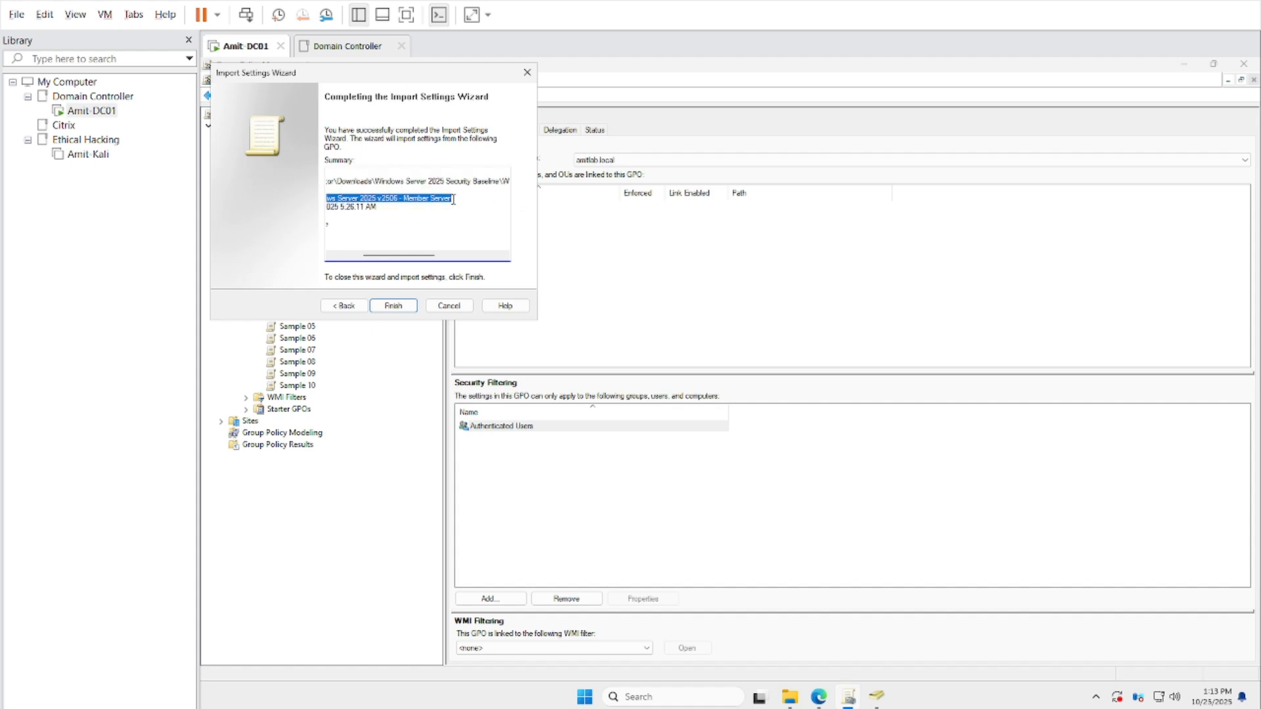
left_click(394, 305)
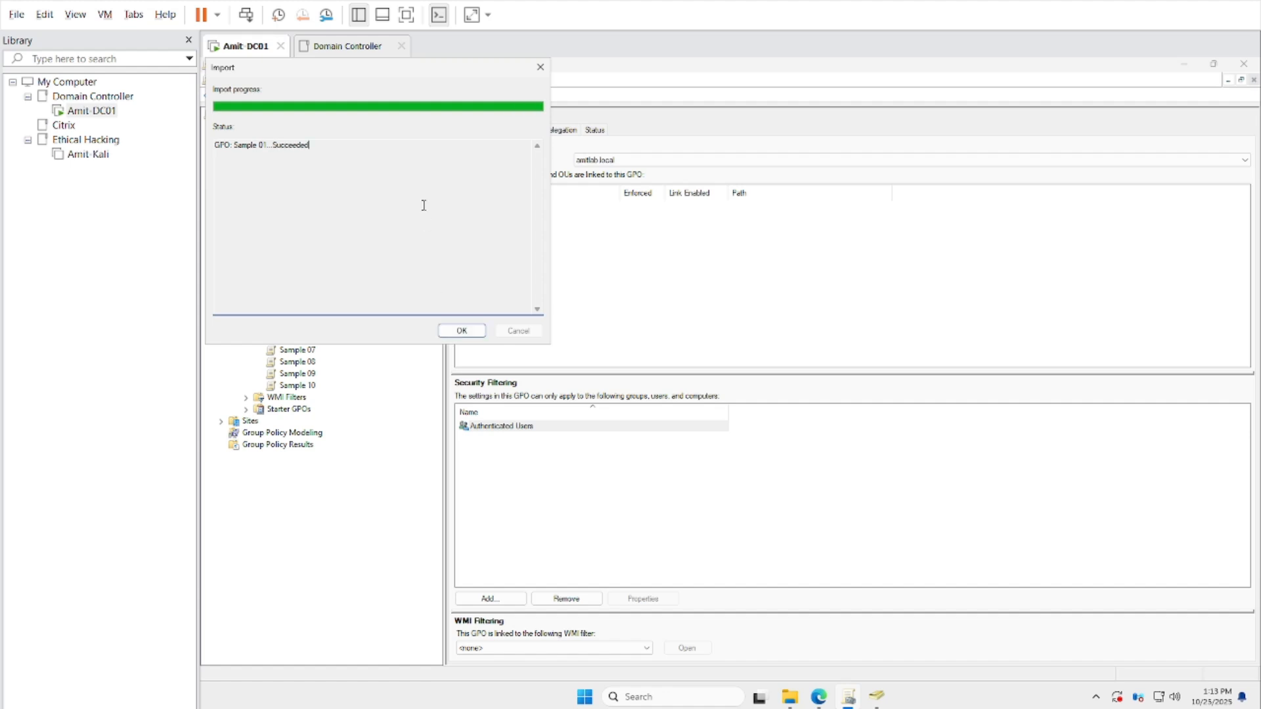
left_click(460, 331)
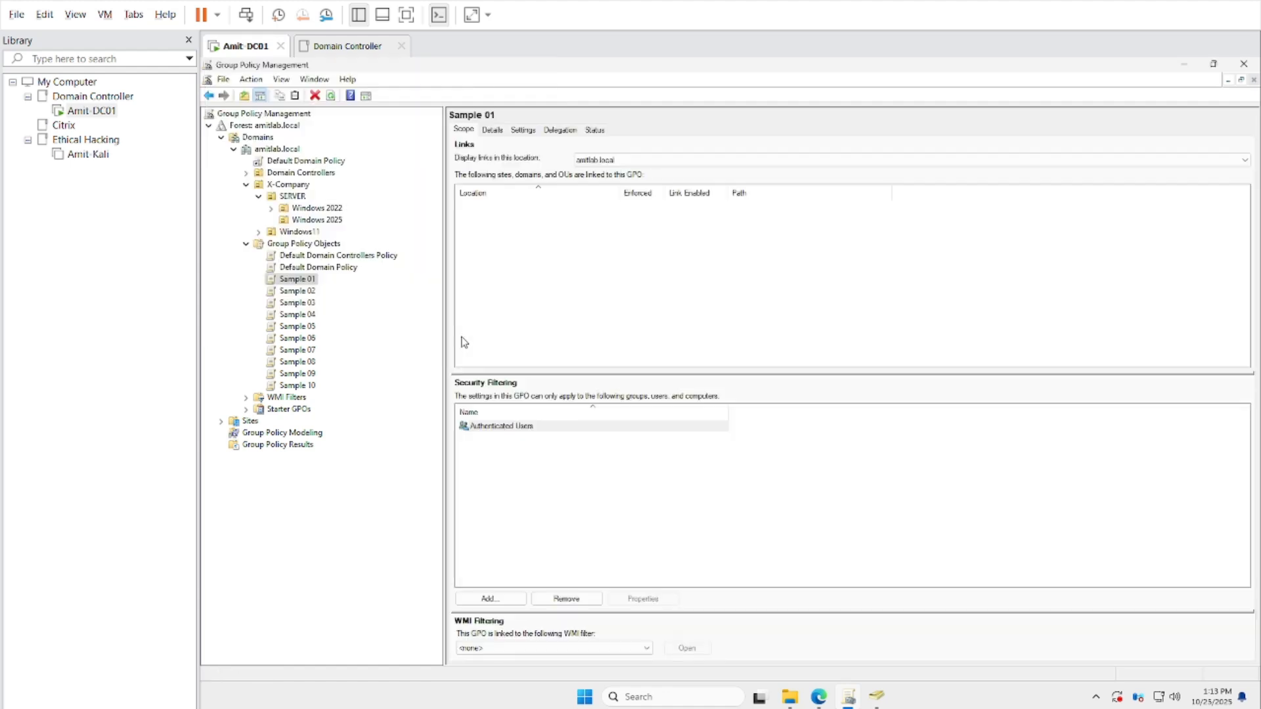
Rename the Sample 01 GPO as MSFT Windows Server 2025 v2506 - Member Server and widen the console tree to fit it
right_click(308, 283)
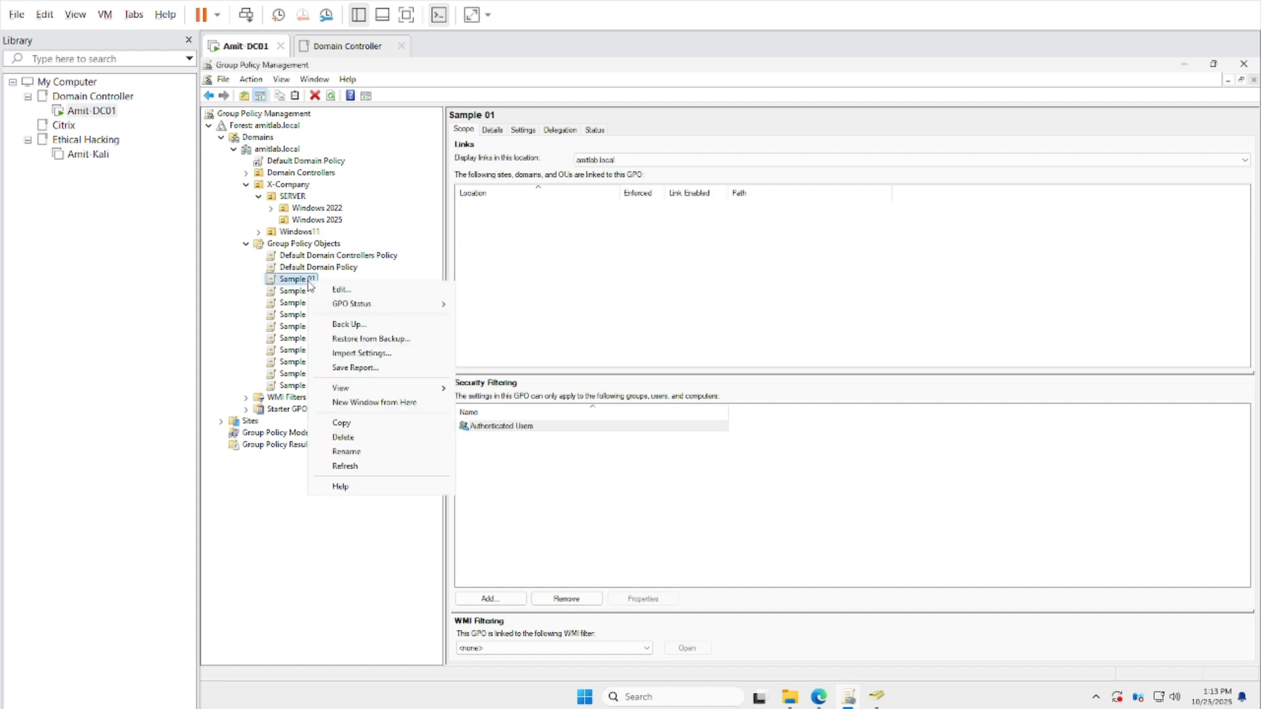
left_click(355, 453)
key("ctrl+v")
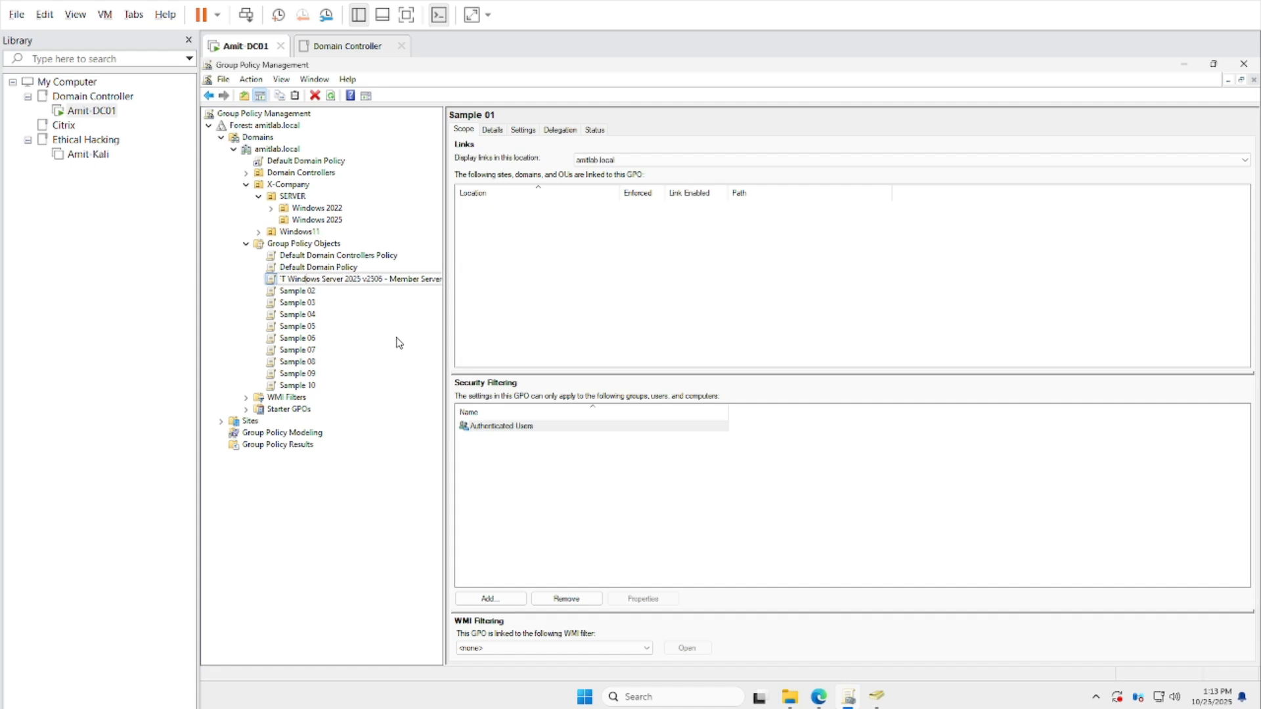
key("Home")
key("Return")
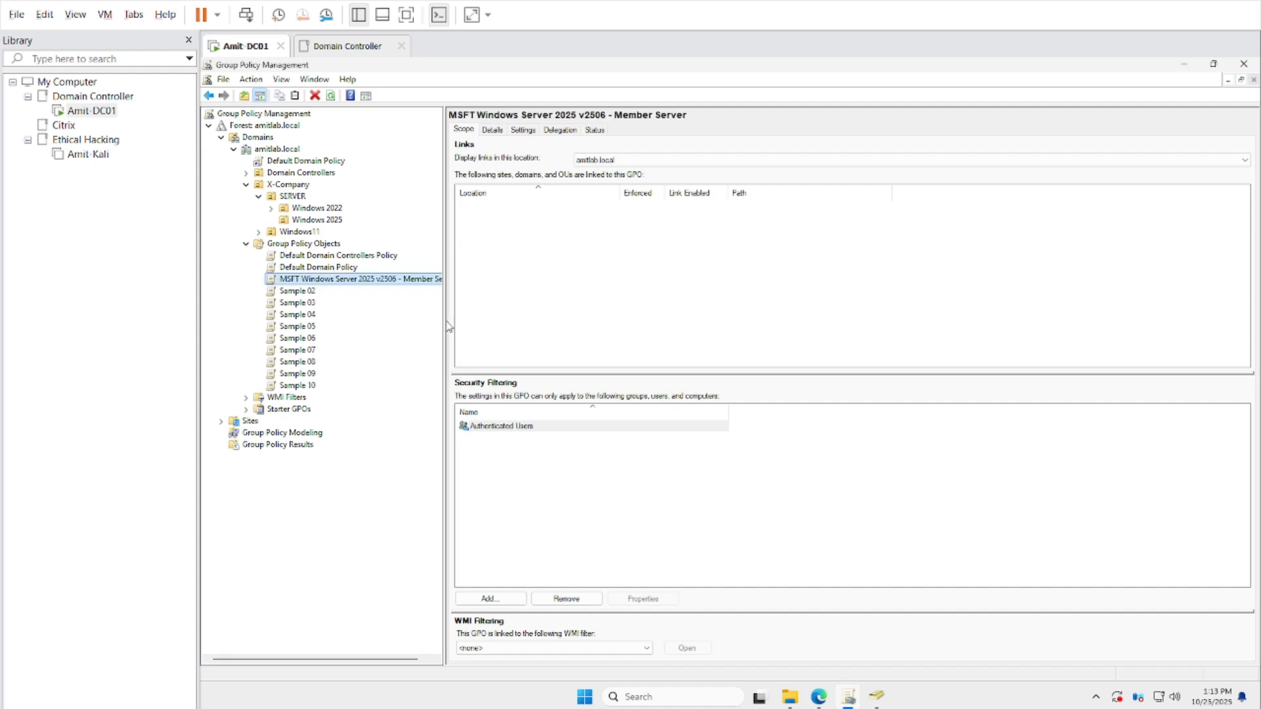
left_click_drag(444, 327, 563, 314)
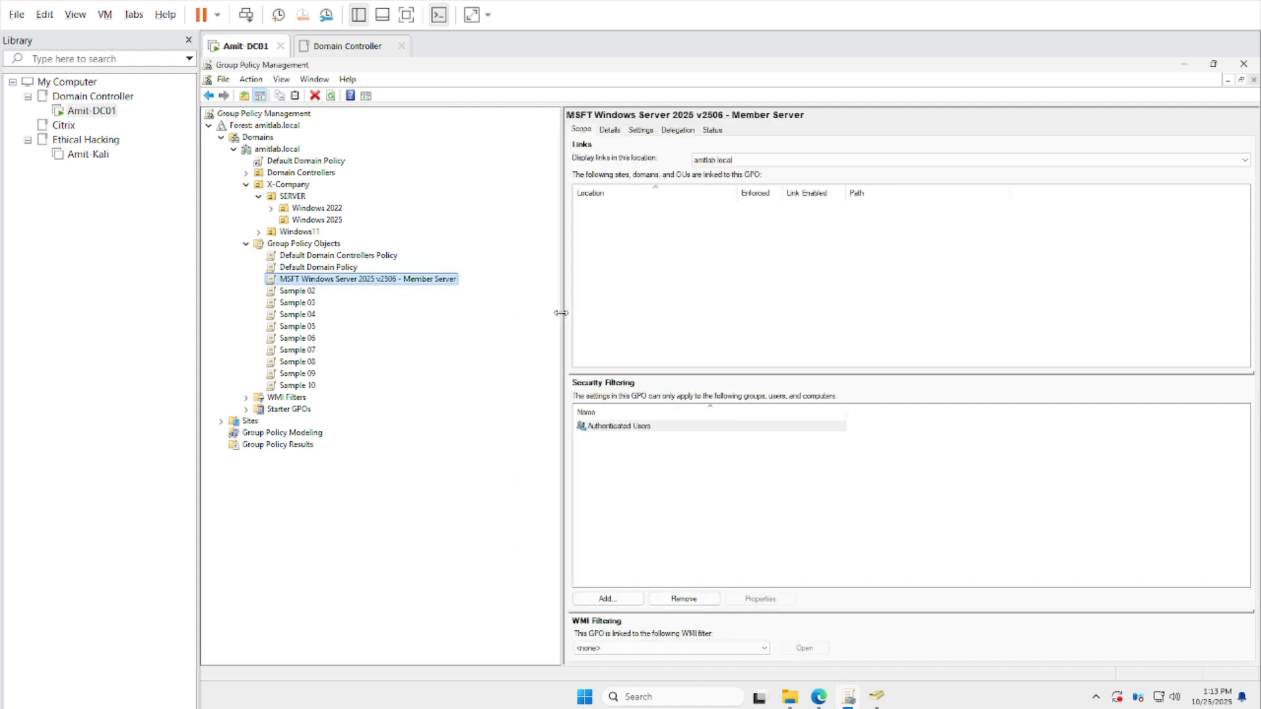
Open the Member Server GPO's settings report, adding about:security_mmc.exe to the trusted sites
left_click(640, 130)
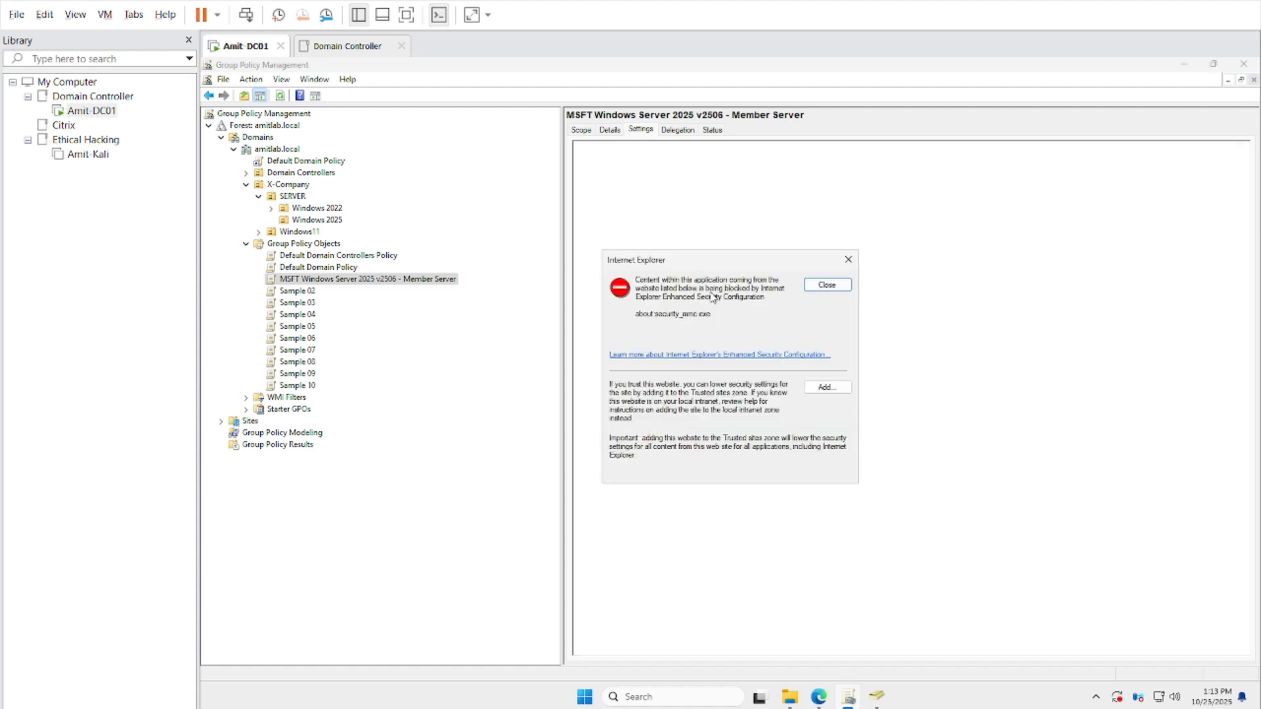
left_click(828, 387)
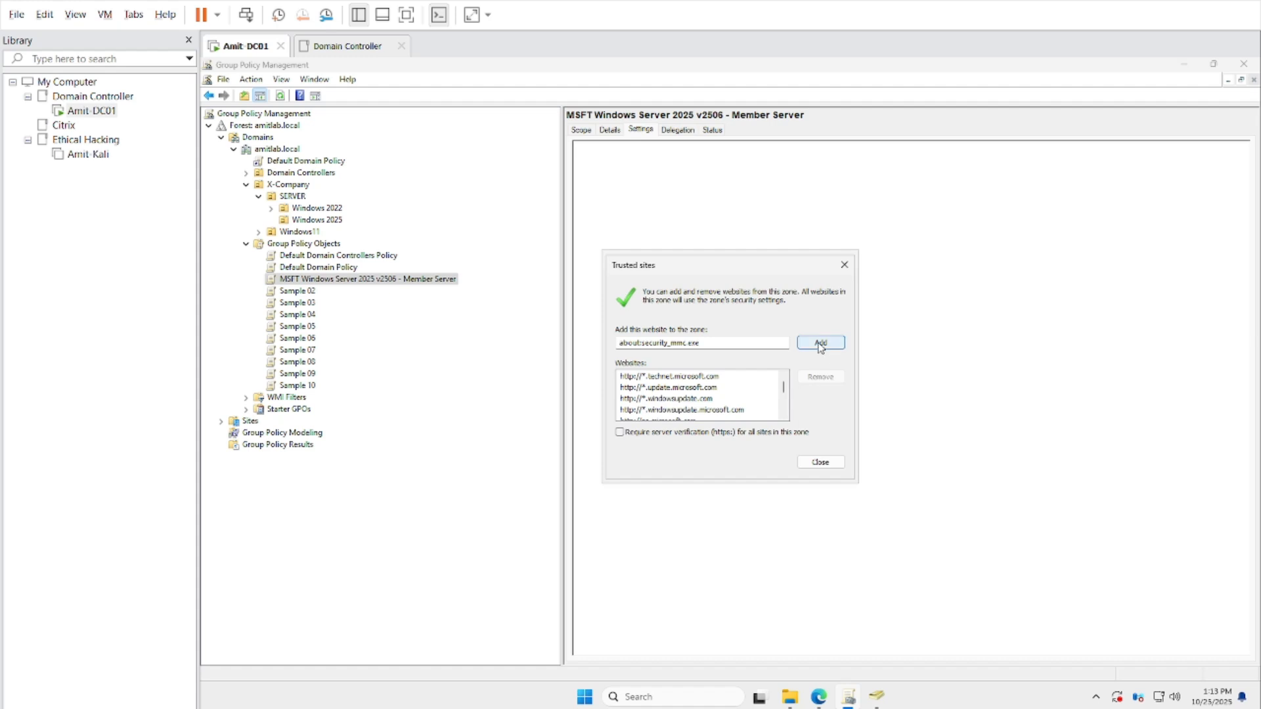
left_click(821, 344)
left_click(820, 462)
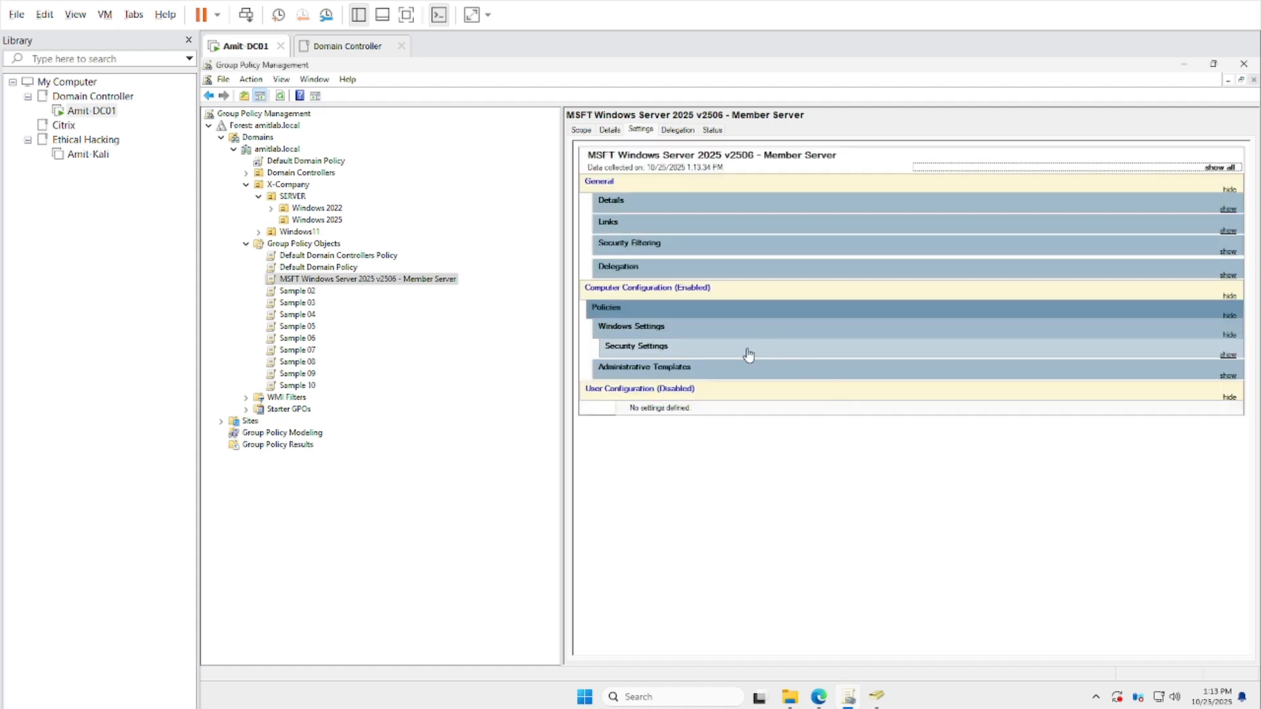
Examine the Security Settings and Administrative Templates sections in the Member Server GPO's settings report
left_click(669, 373)
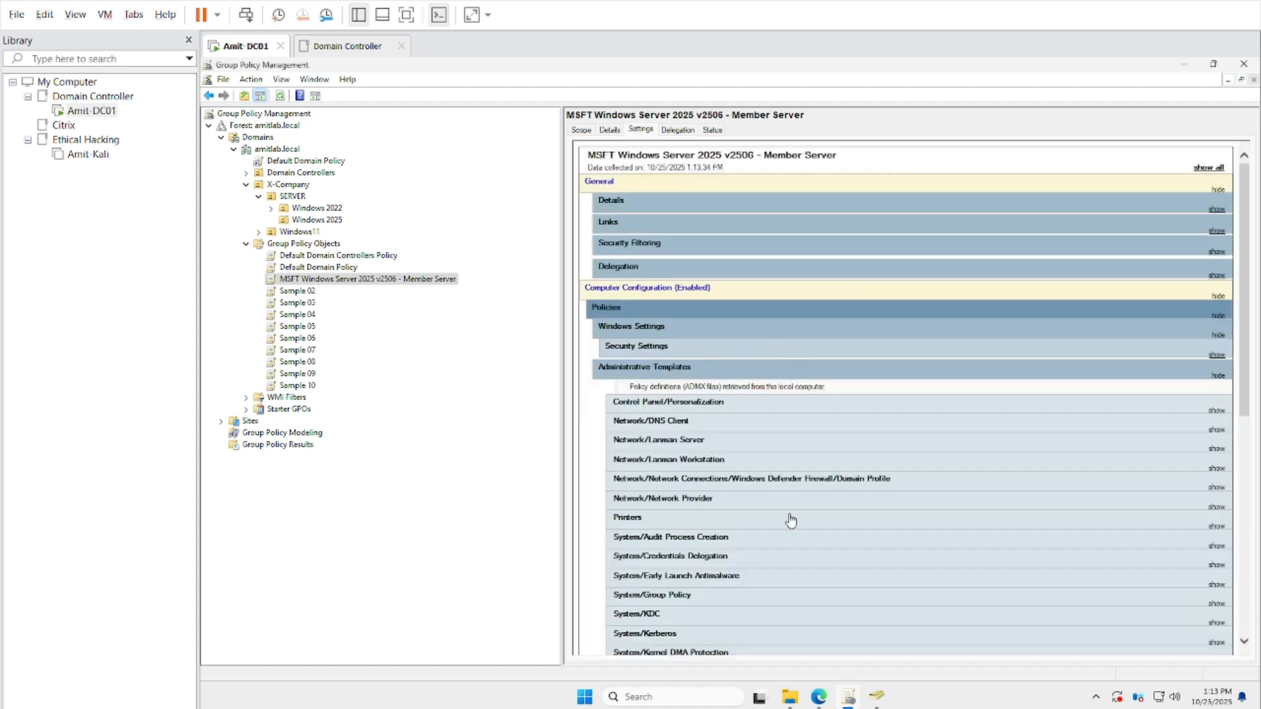
left_click(658, 352)
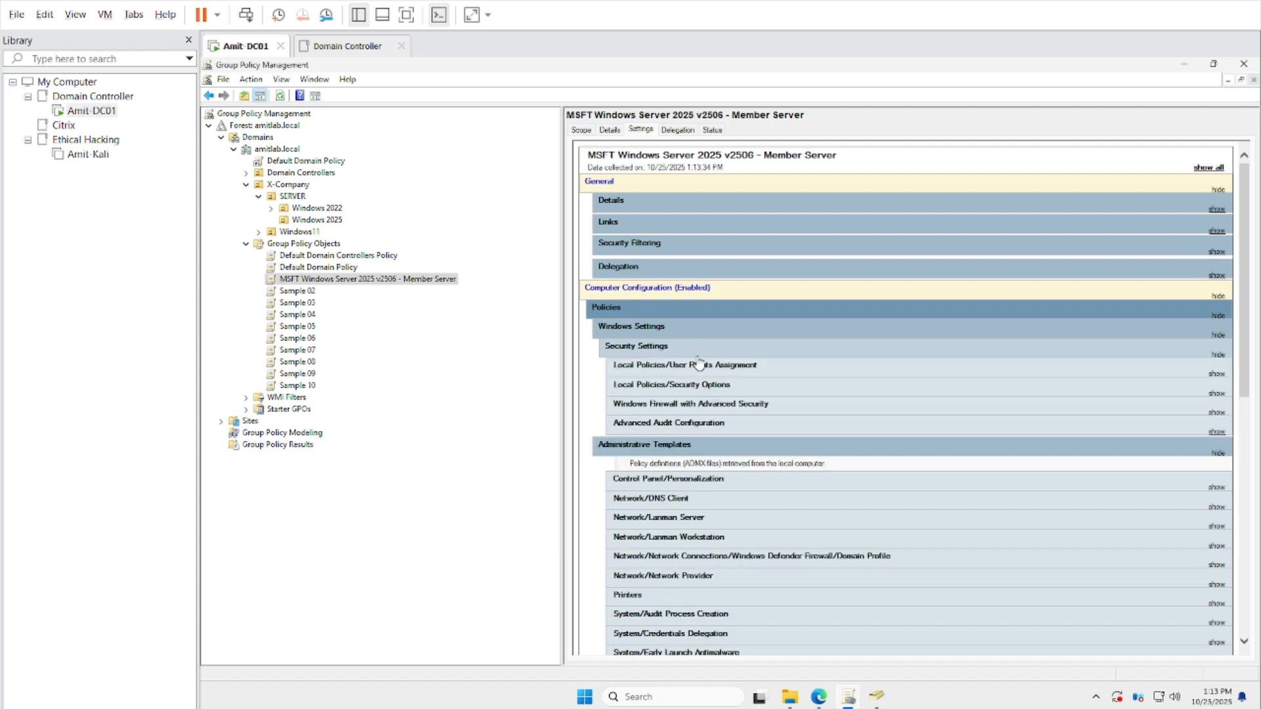
left_click(677, 338)
left_click(688, 353)
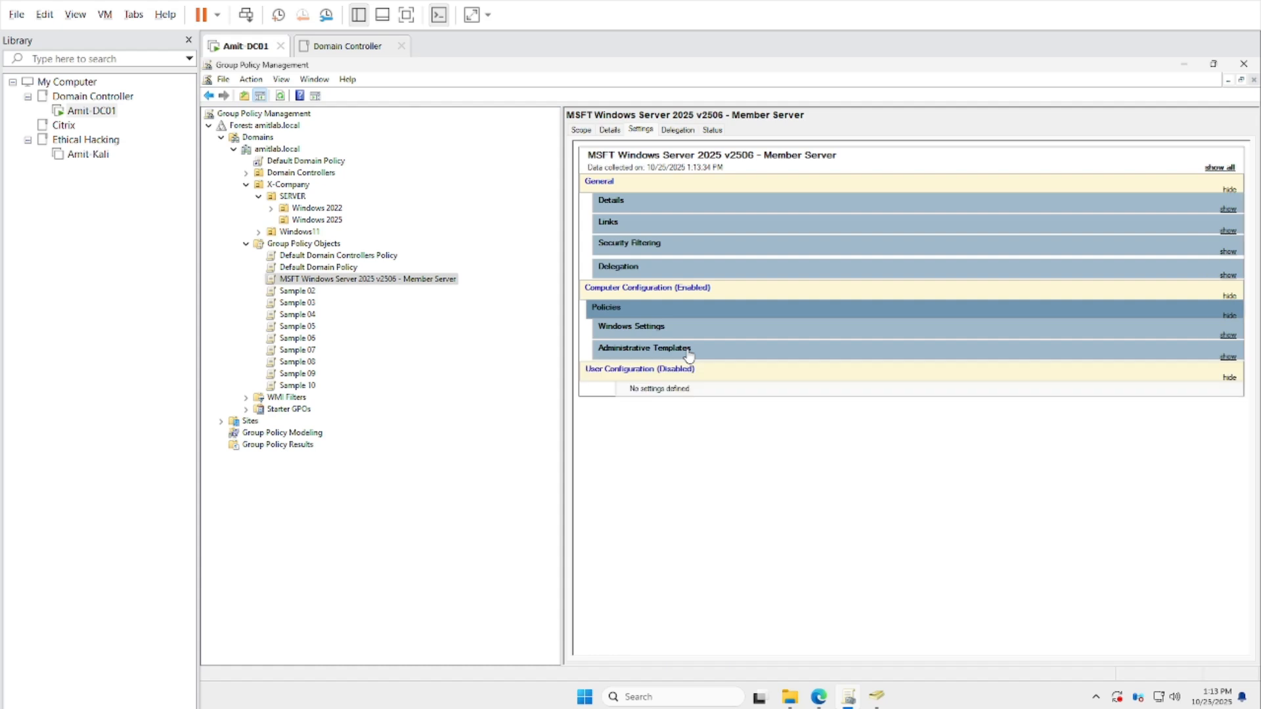
left_click(690, 352)
left_click(679, 330)
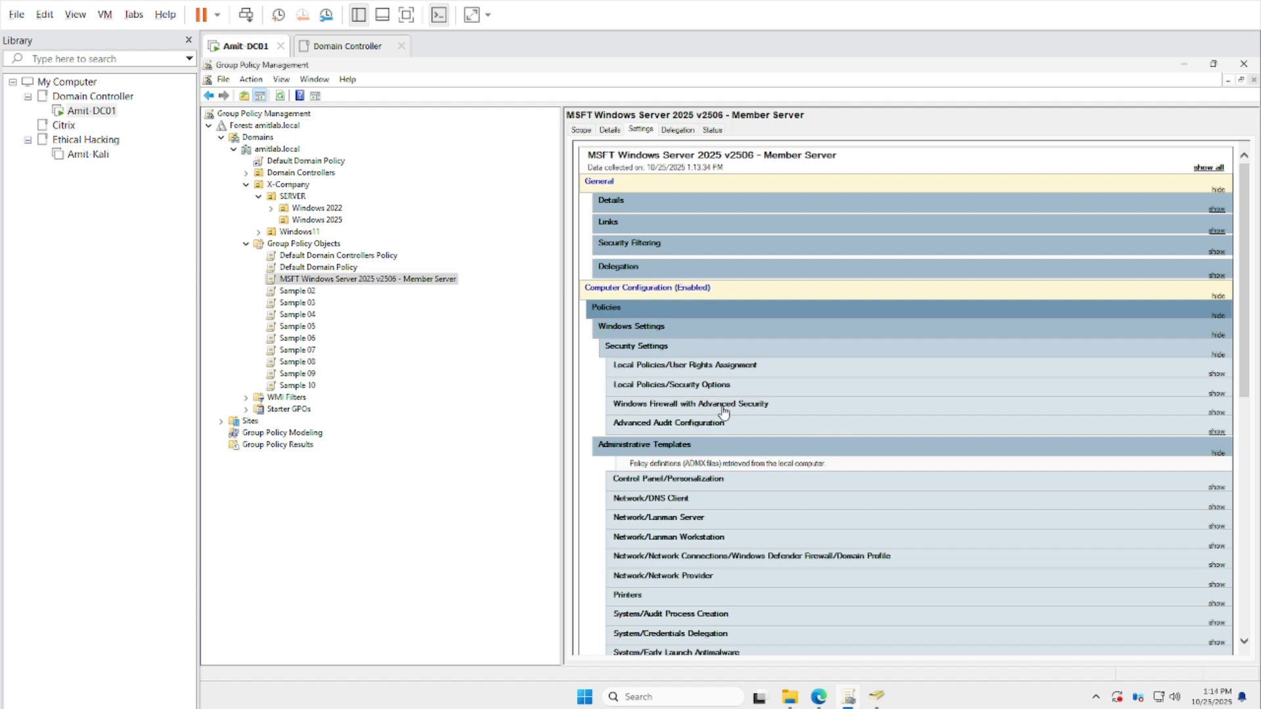
left_click_drag(1251, 335, 1243, 291)
Link the MSFT Windows Server 2025 v2506 - Member Server GPO to the Windows 2025 OU and check the link's scope
left_click(326, 223)
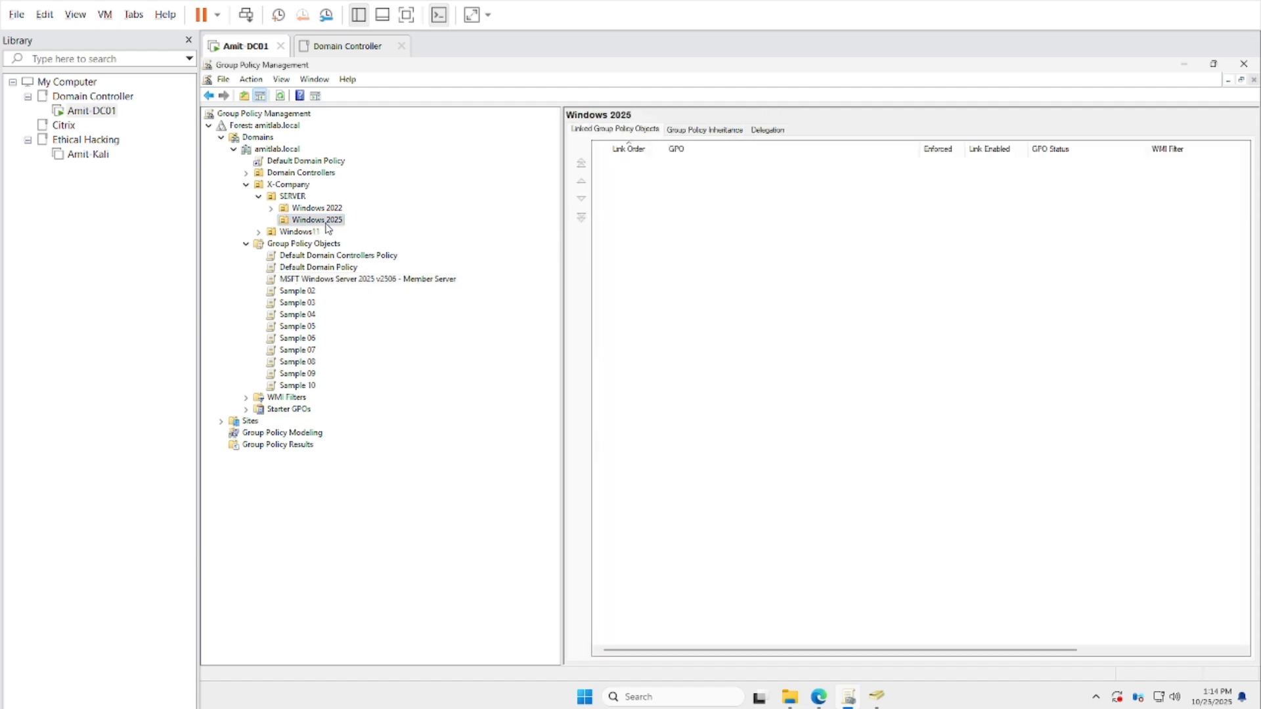
right_click(327, 226)
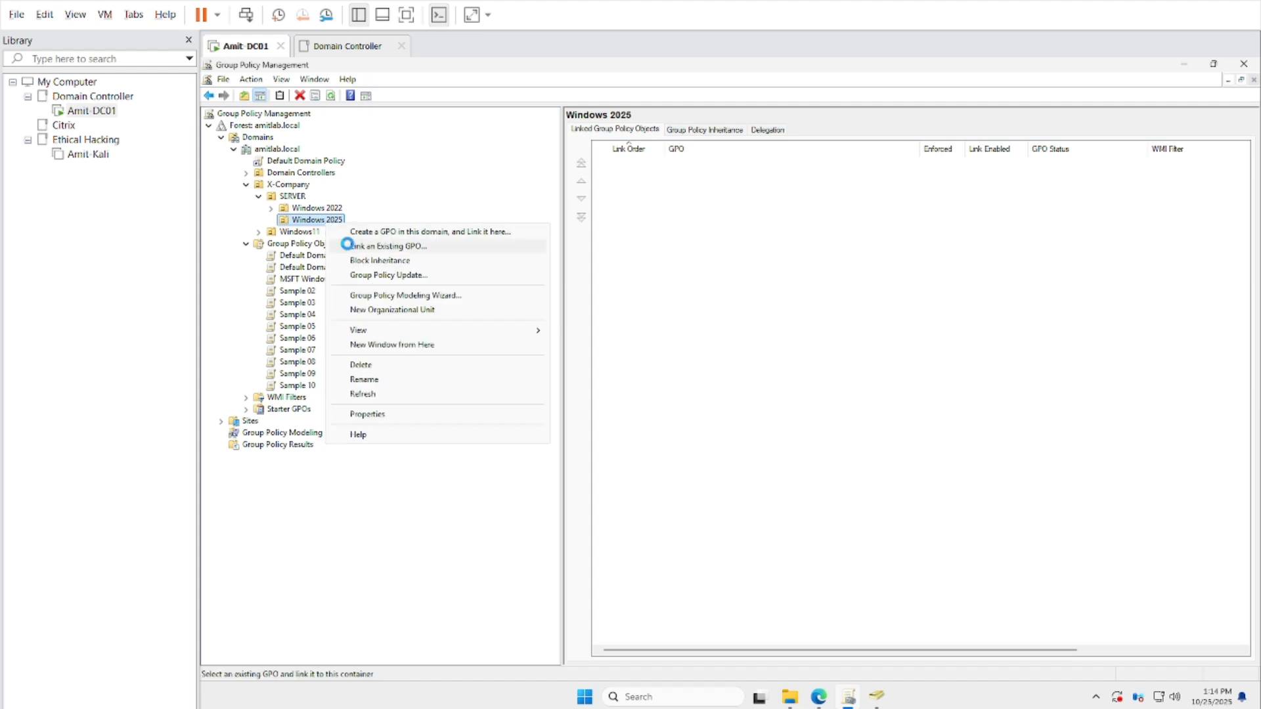
left_click(347, 245)
double_click(683, 360)
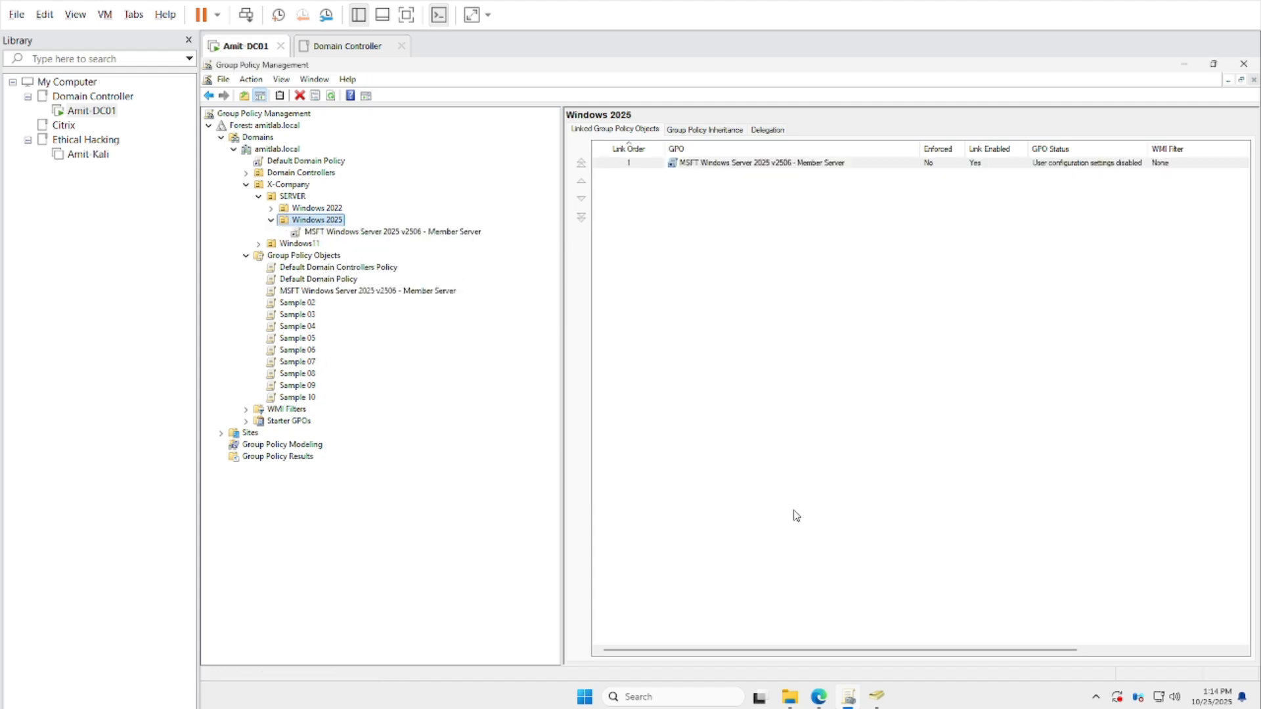
left_click(339, 236)
left_click(825, 402)
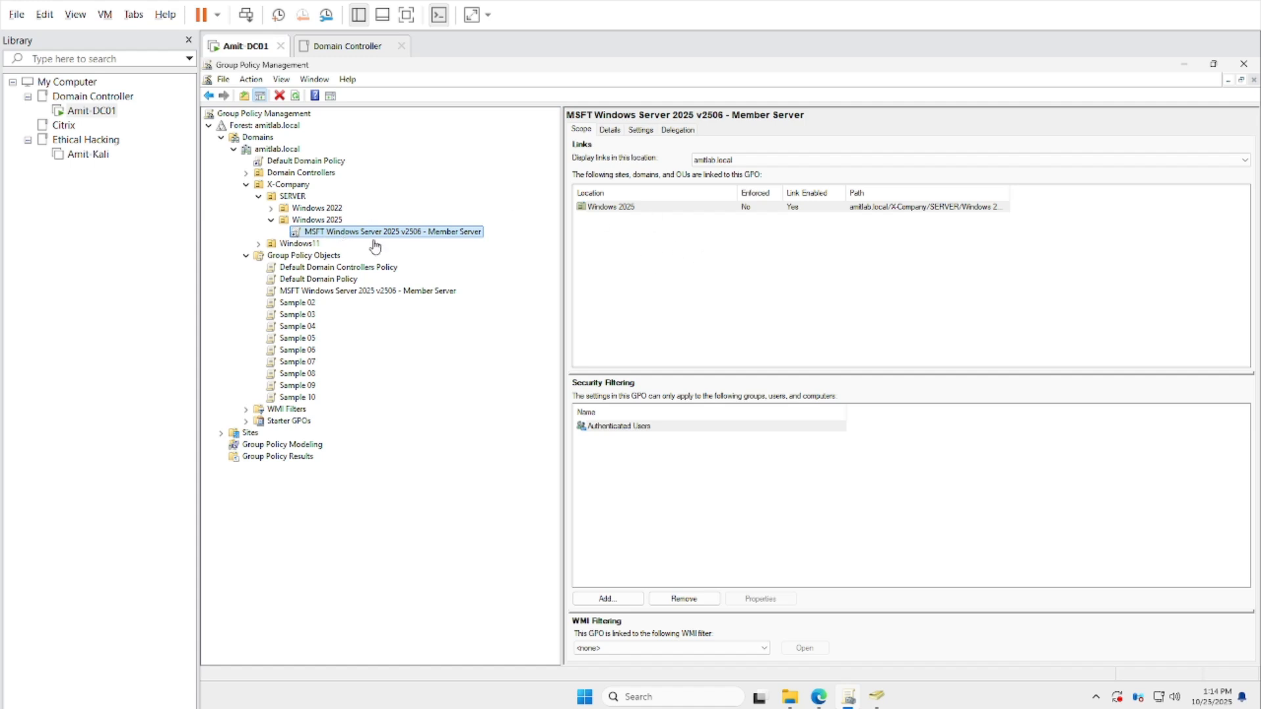
left_click(324, 222)
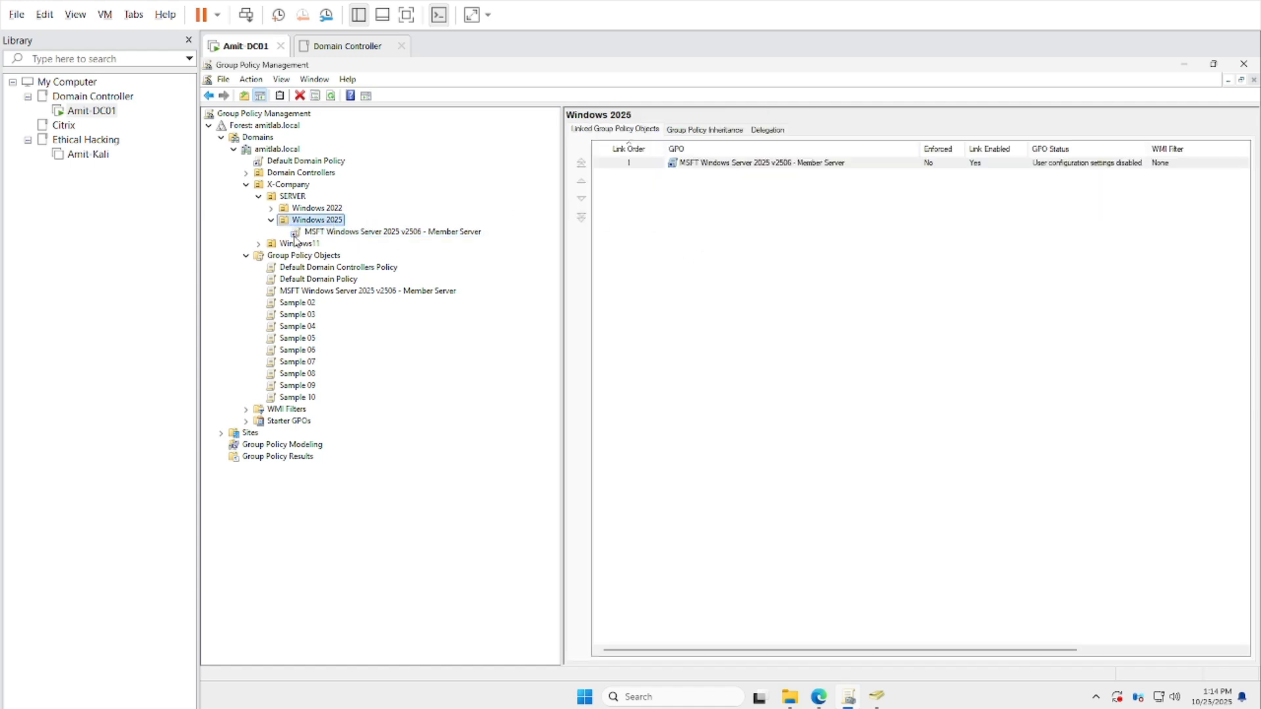
left_click(339, 235)
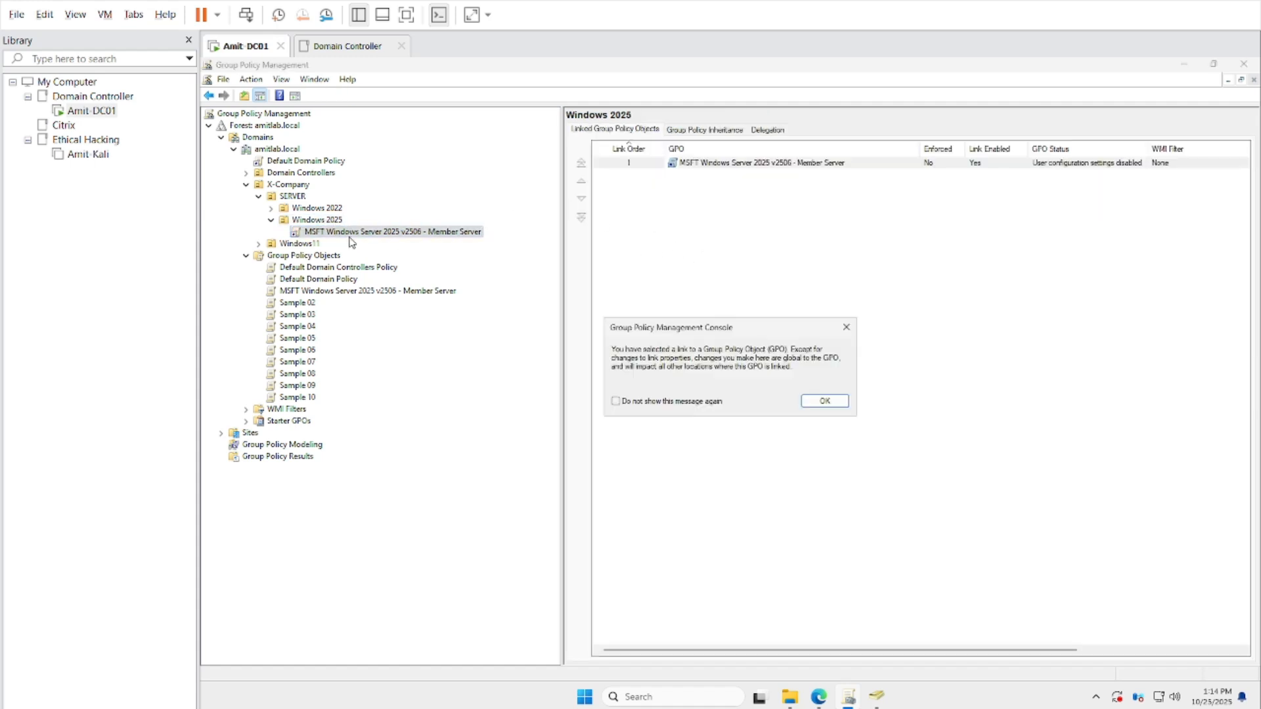
left_click(823, 403)
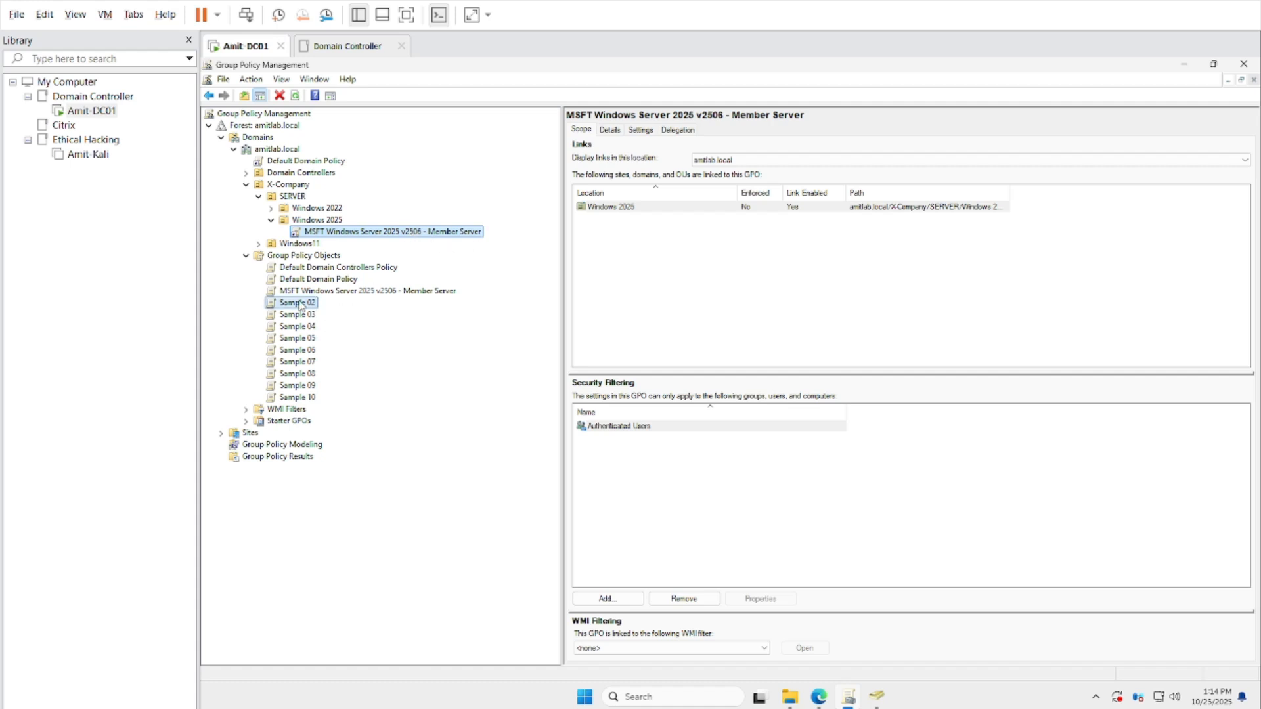
Rename the Sample 02 GPO as MSFT Windows Server 2025 v2506 - Member Server-Exception
left_click(300, 303)
right_click(302, 306)
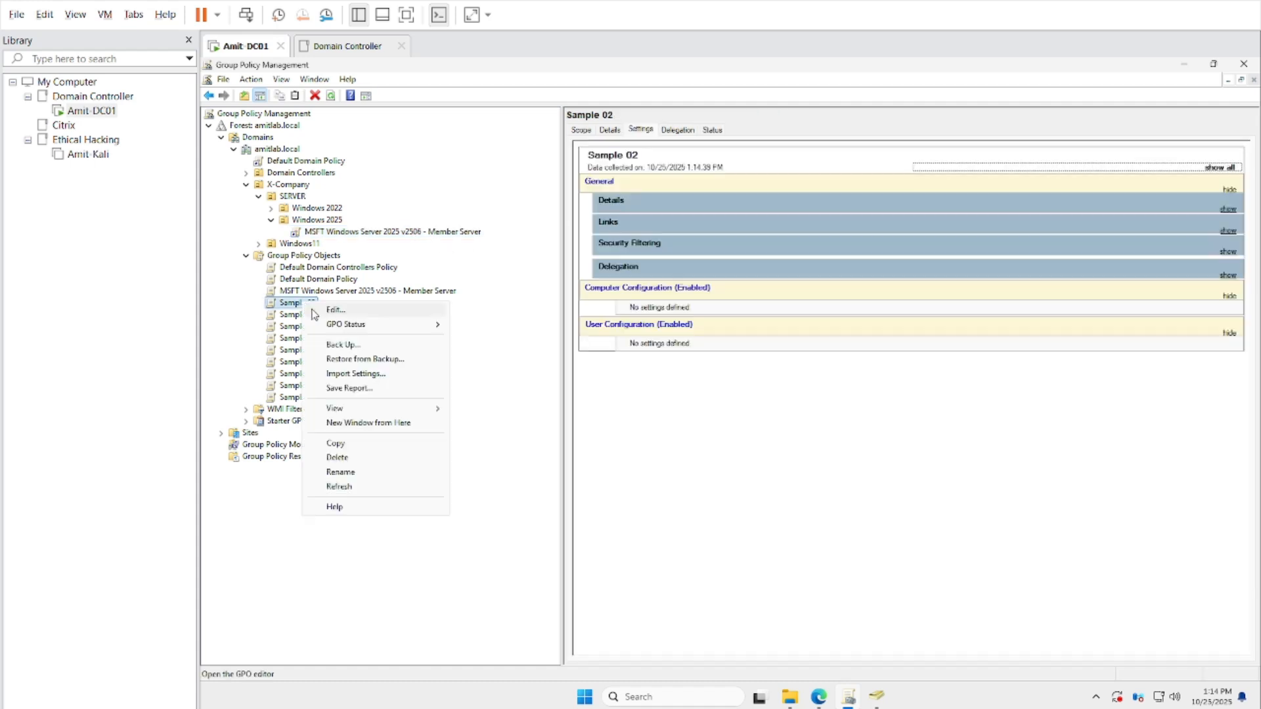
left_click(350, 478)
type("MSFT Windows Server 2025 v2506 - Member Server")
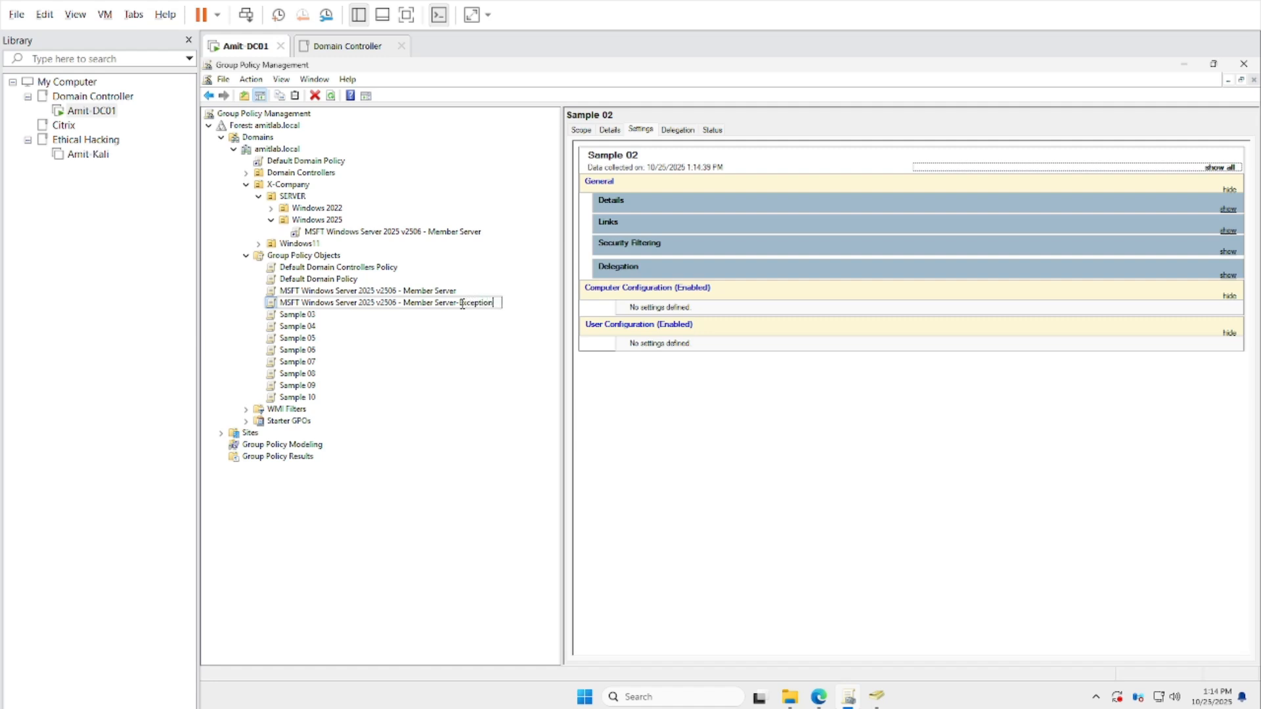
key("Return")
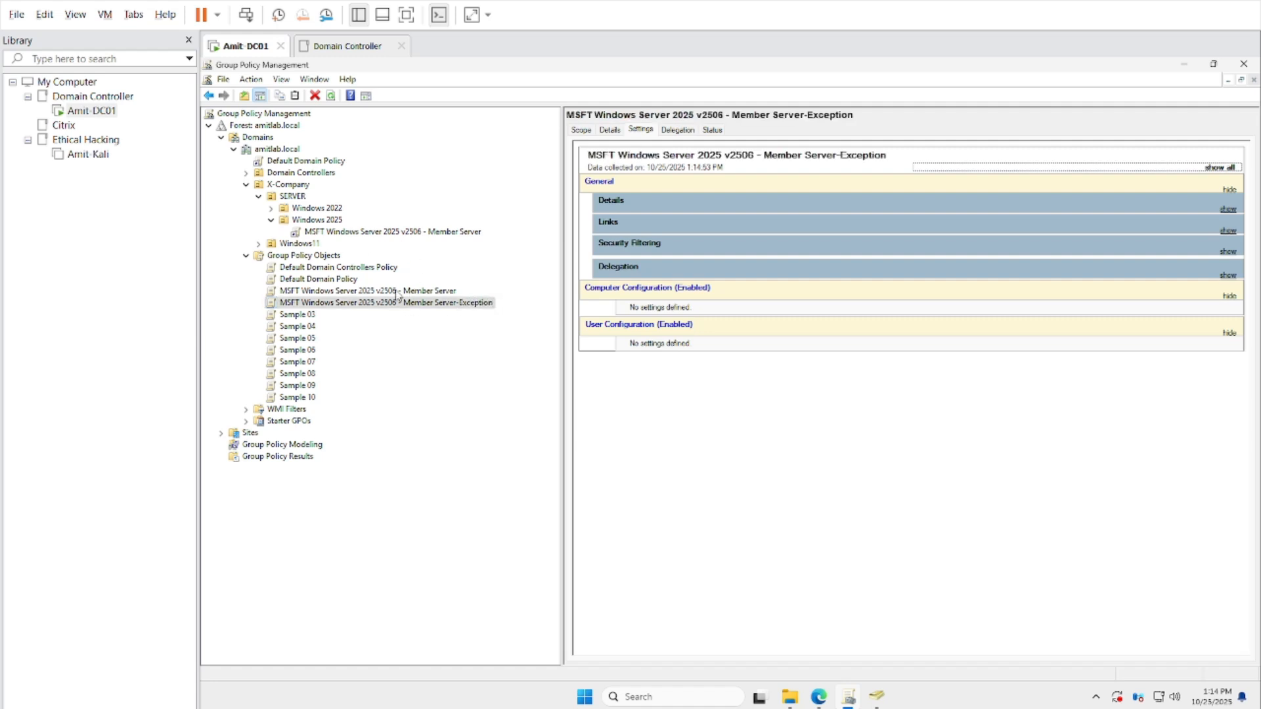
Link the MSFT Windows Server 2025 v2506 - Member Server-Exception GPO to the Windows 2025 OU
right_click(327, 220)
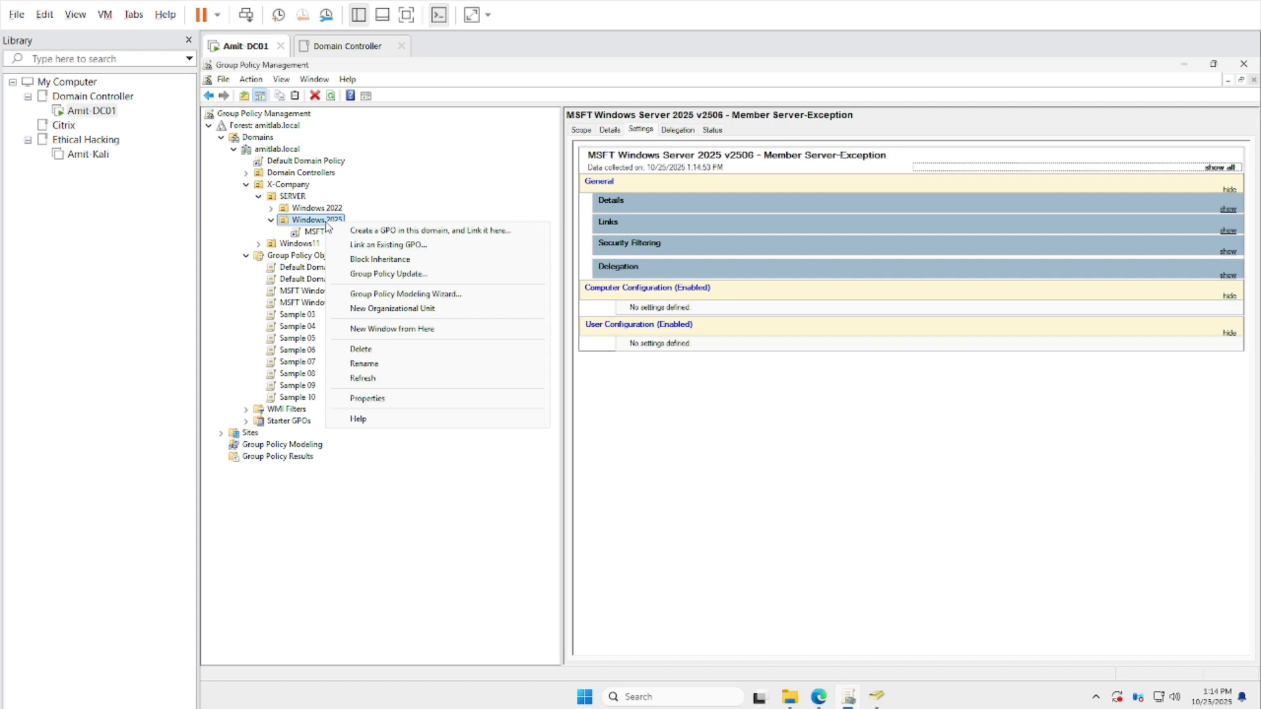
left_click(370, 245)
double_click(702, 371)
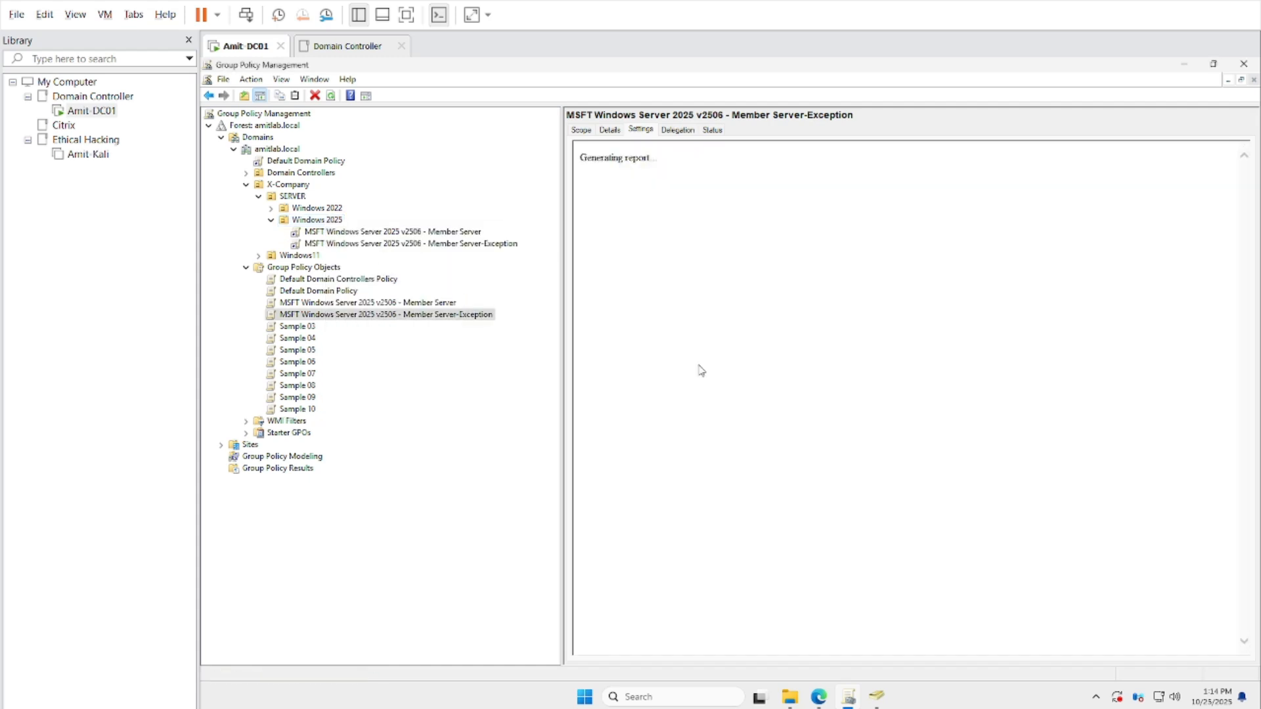
Check the link order and GPO status of the policies linked to the Windows 2025 OU
left_click(327, 222)
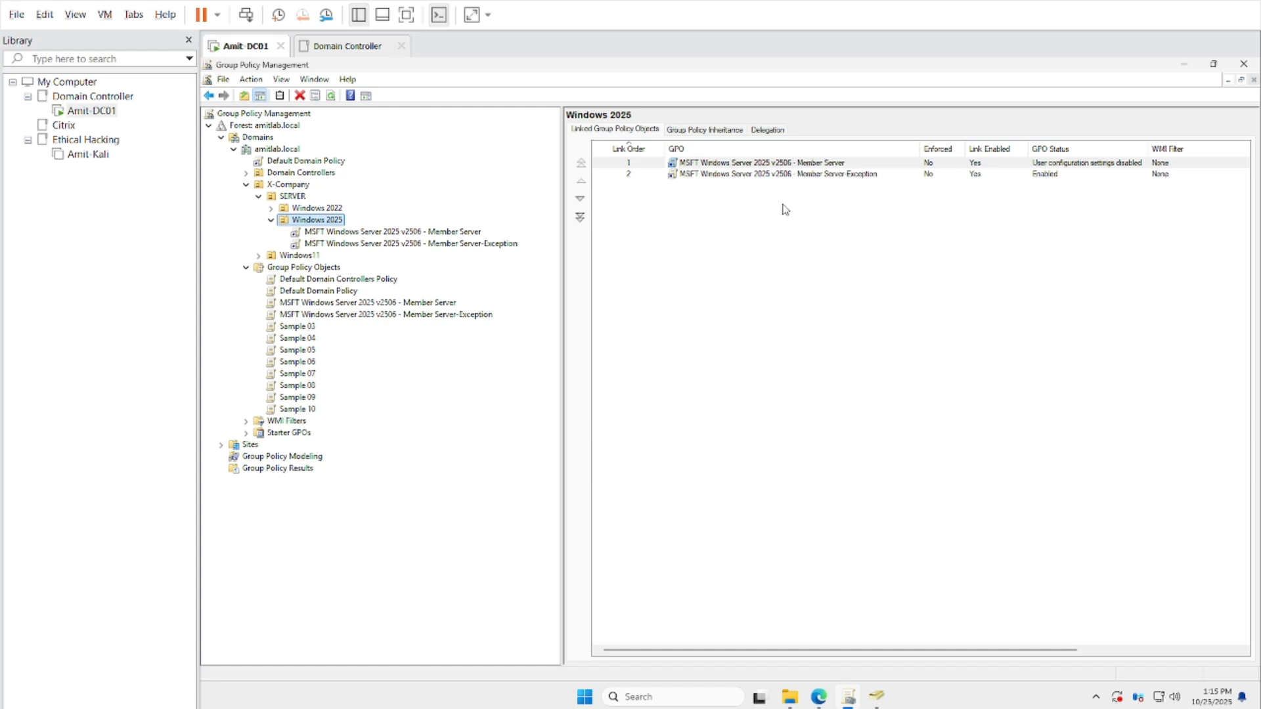
left_click(759, 165)
left_click(762, 174)
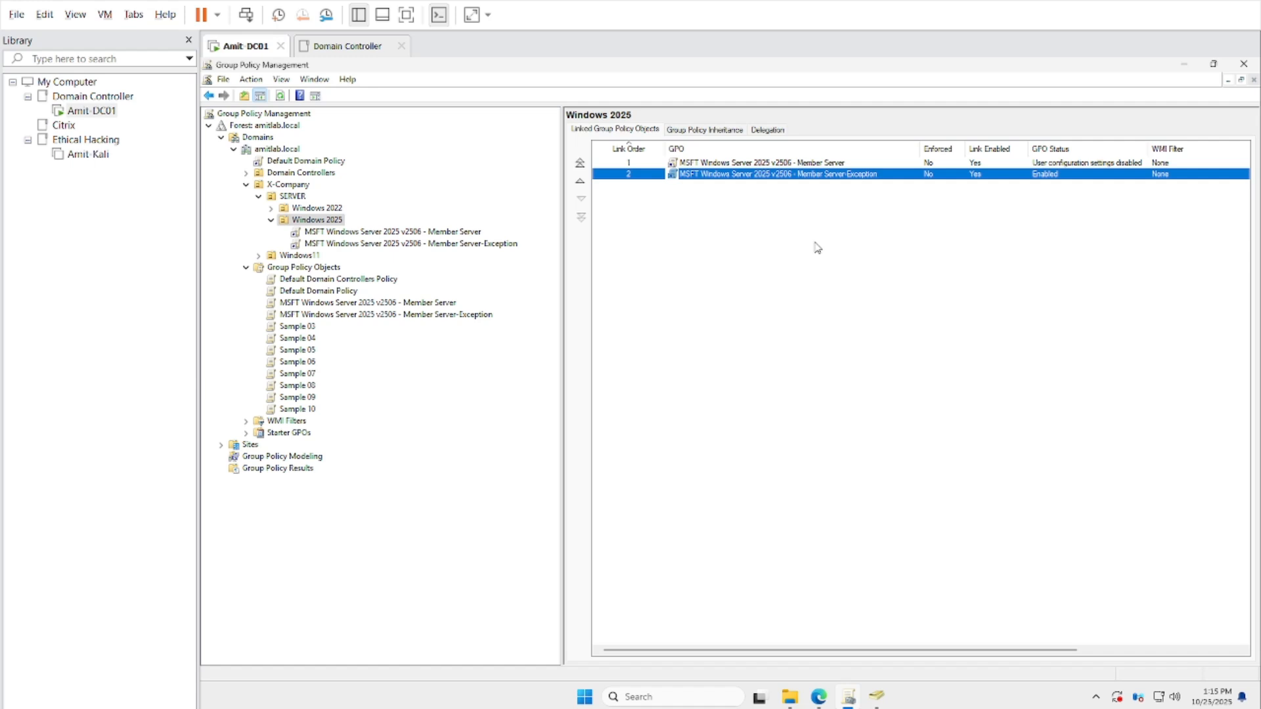
left_click(803, 164)
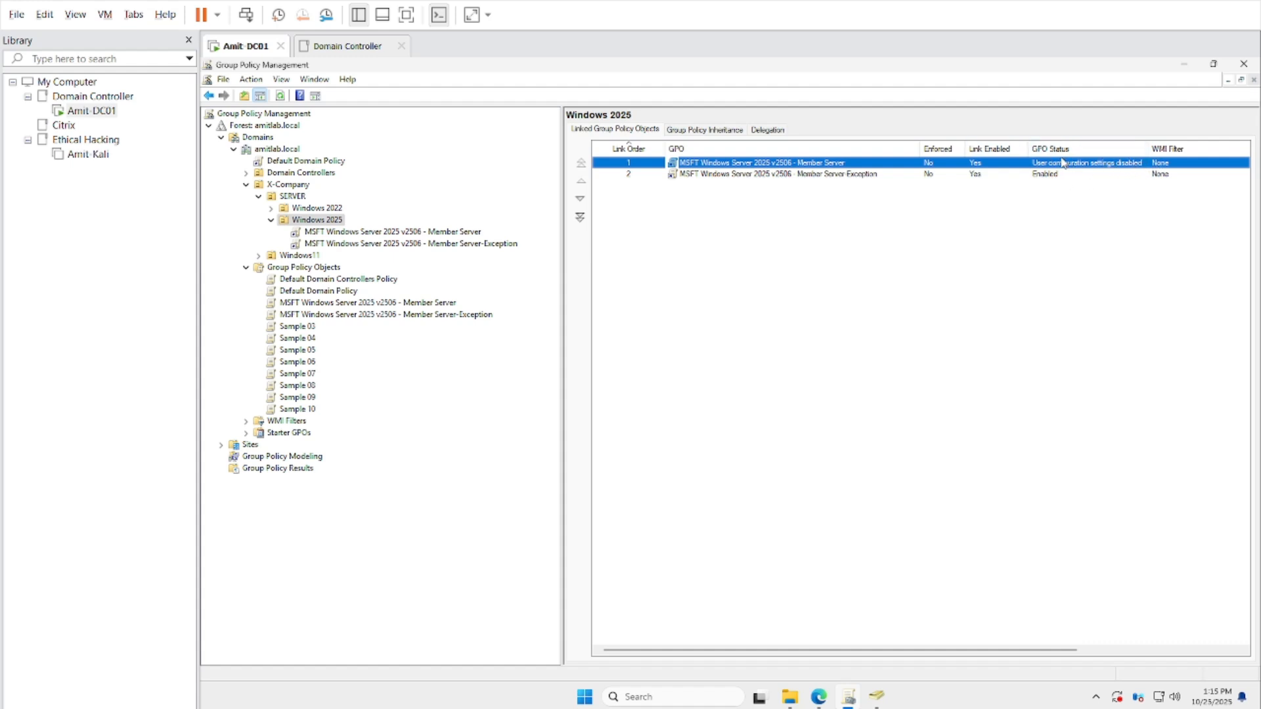
Set the Member Server-Exception GPO's status to User configuration settings disabled and recheck the Windows 2025 OU's linked GPOs
left_click(429, 244)
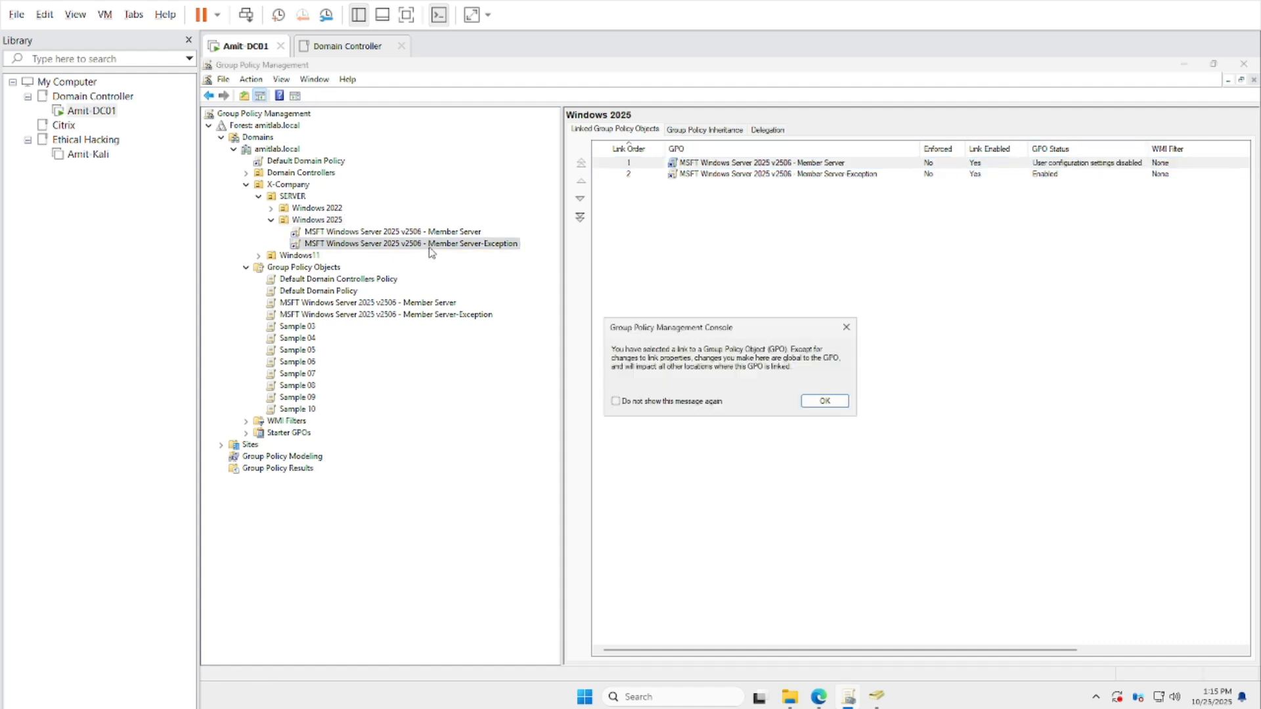
left_click(823, 402)
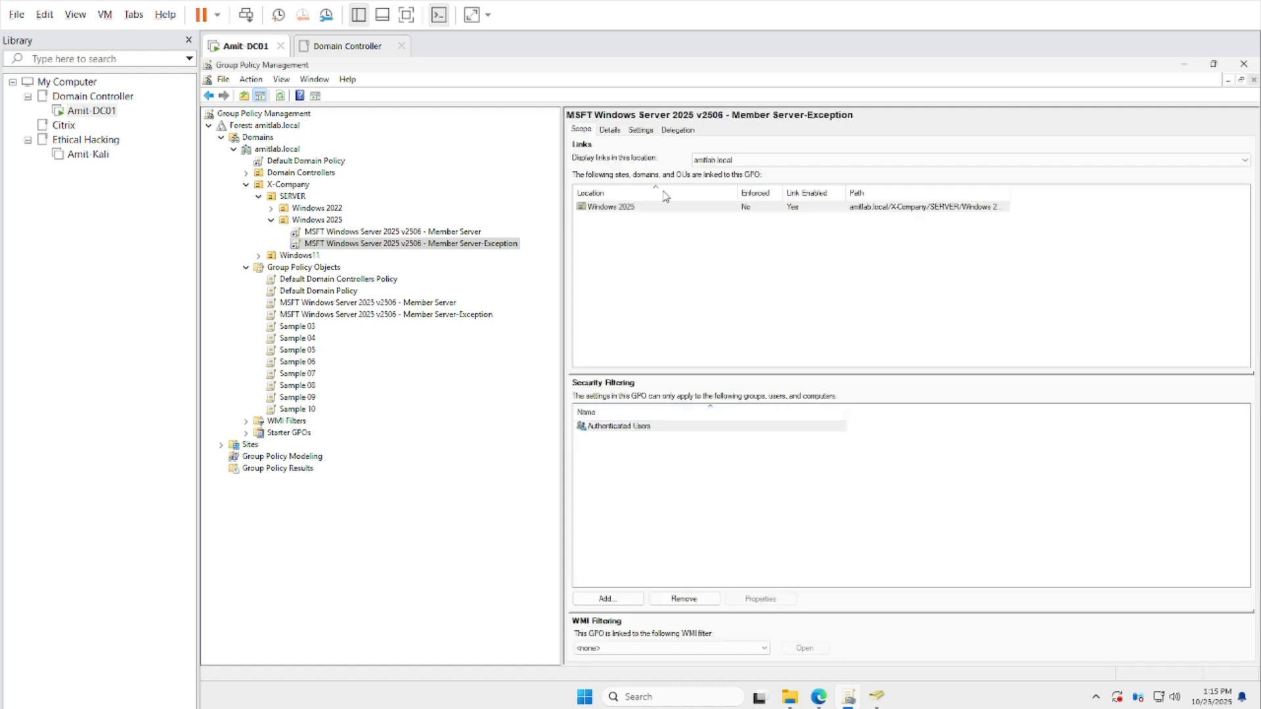
left_click(637, 130)
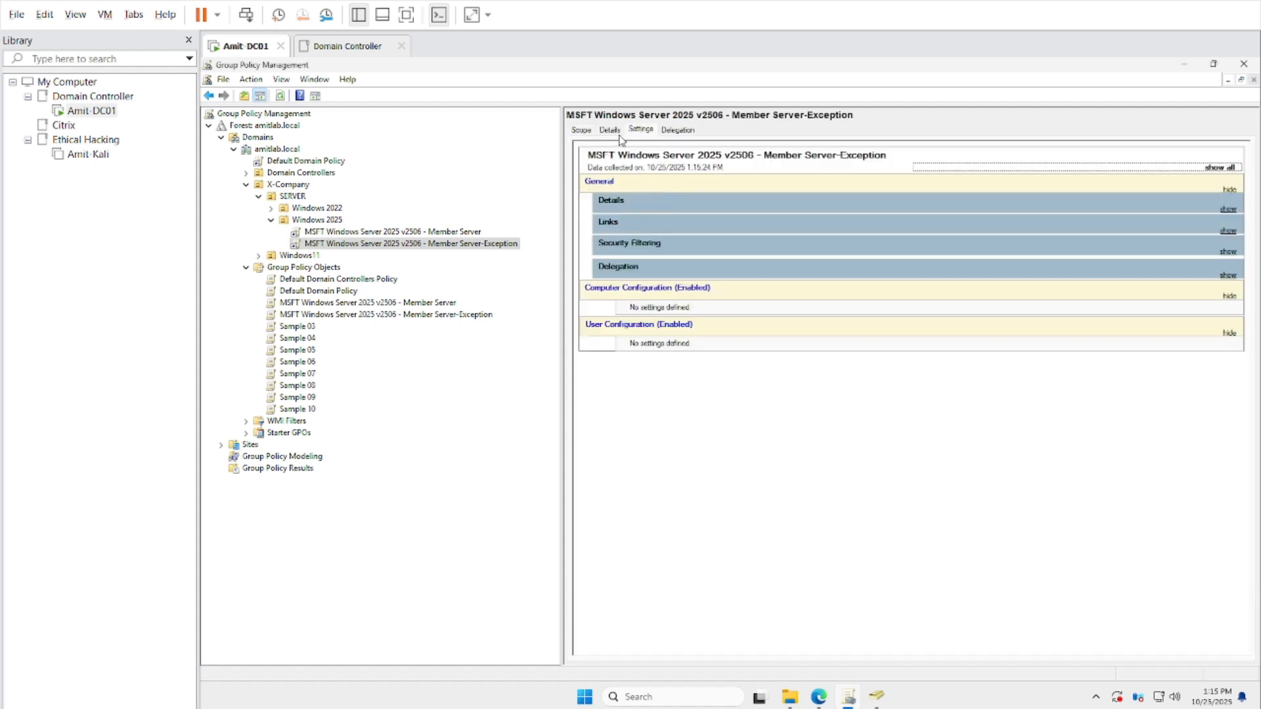
left_click(617, 131)
left_click(740, 293)
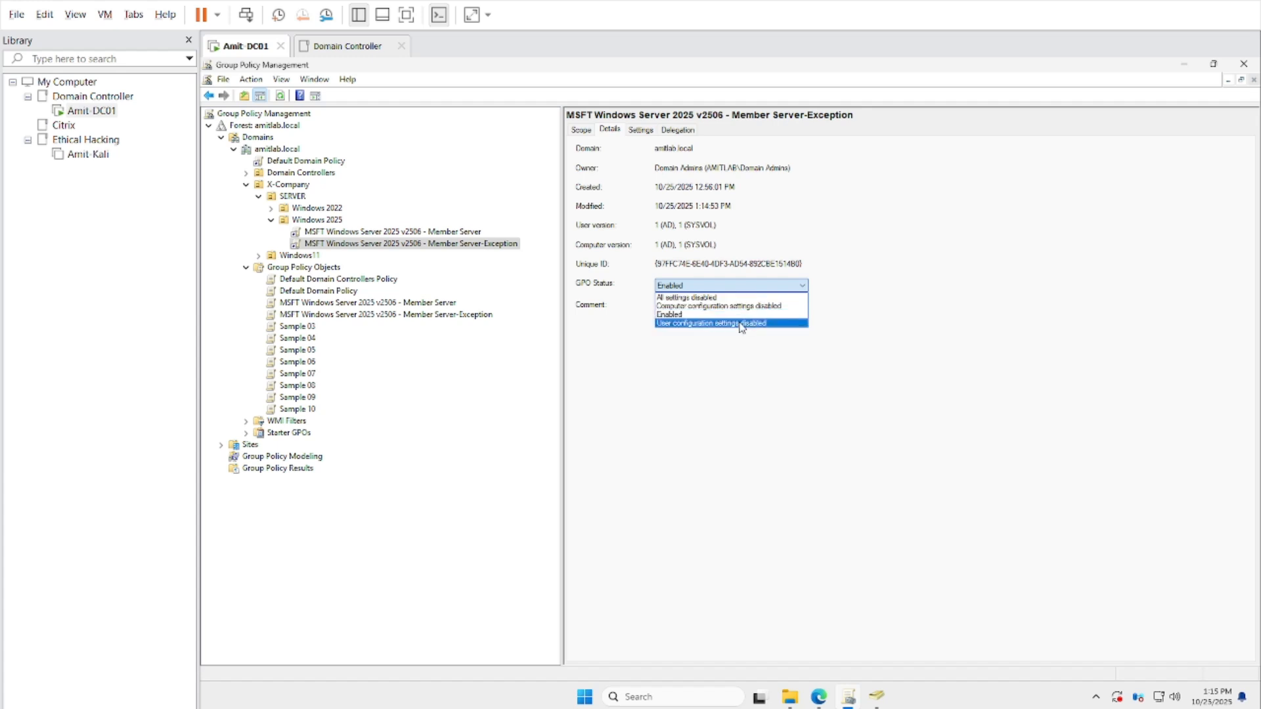
left_click(742, 324)
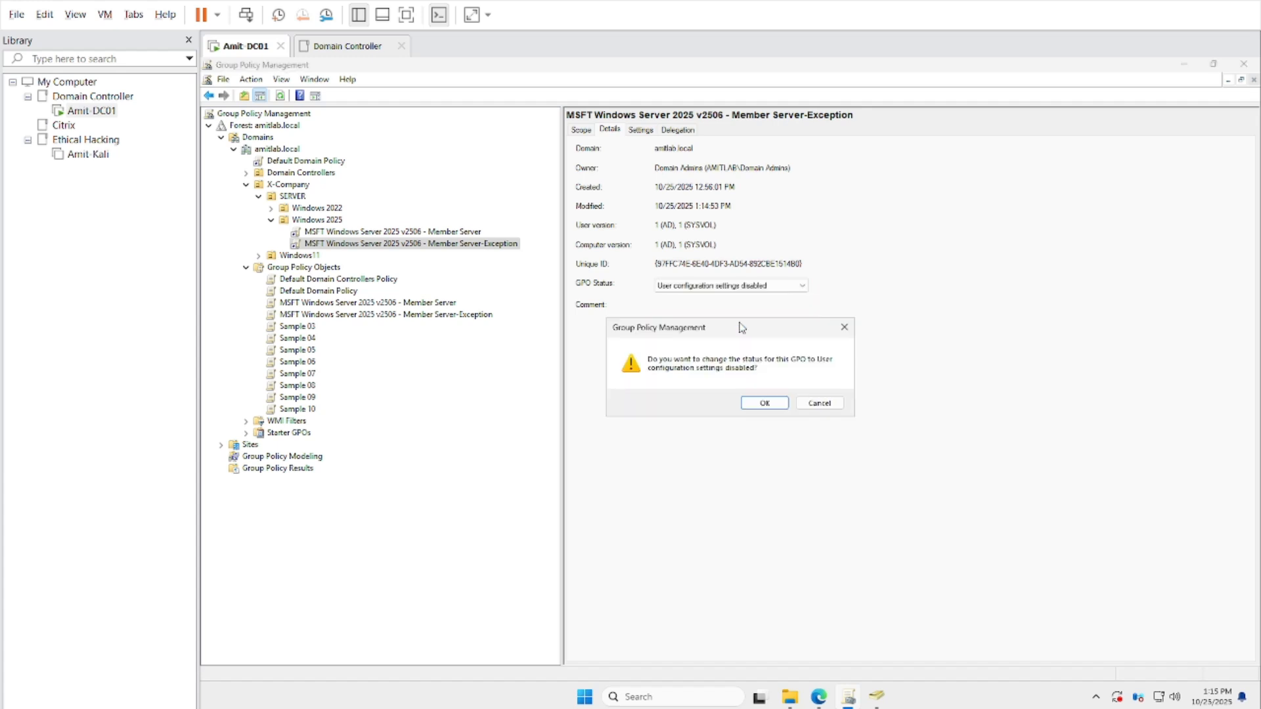
left_click(766, 404)
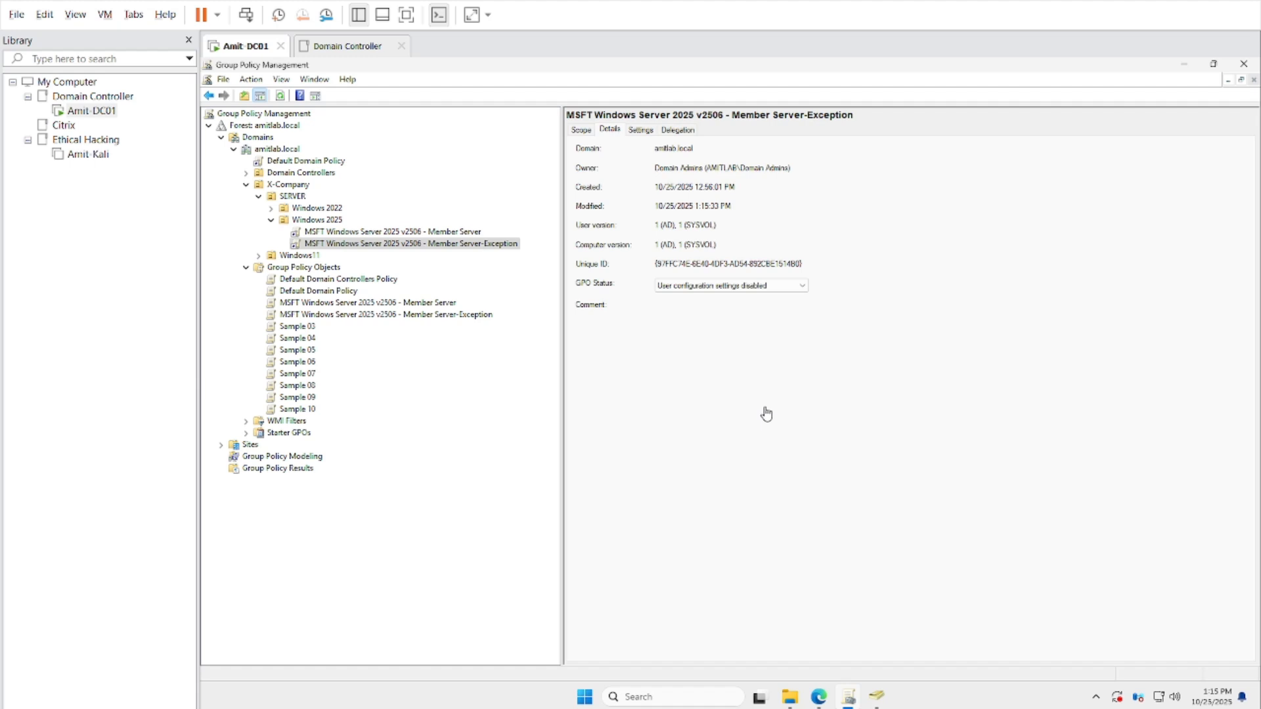
left_click(330, 222)
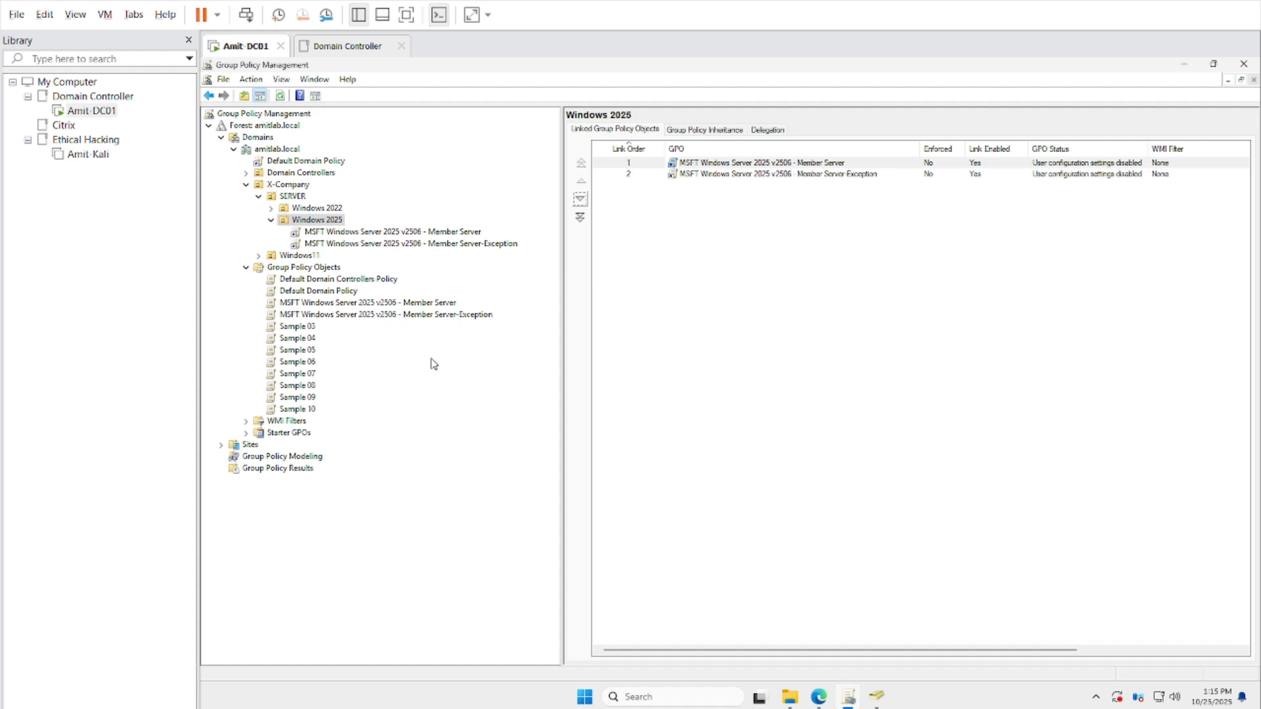
Start importing settings into Sample 03, choosing the MSFT Windows Server 2025 v2506 - Defender Antivirus backup as the source GPO
left_click(310, 331)
right_click(310, 332)
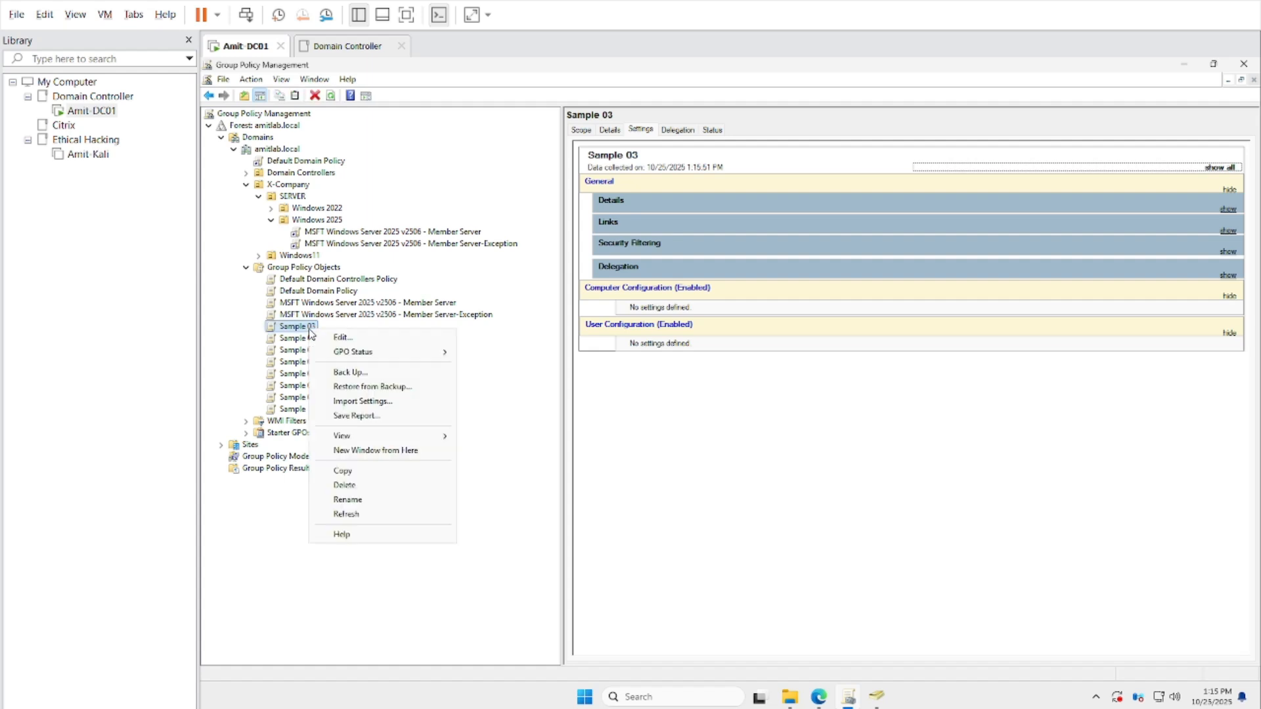
left_click(364, 402)
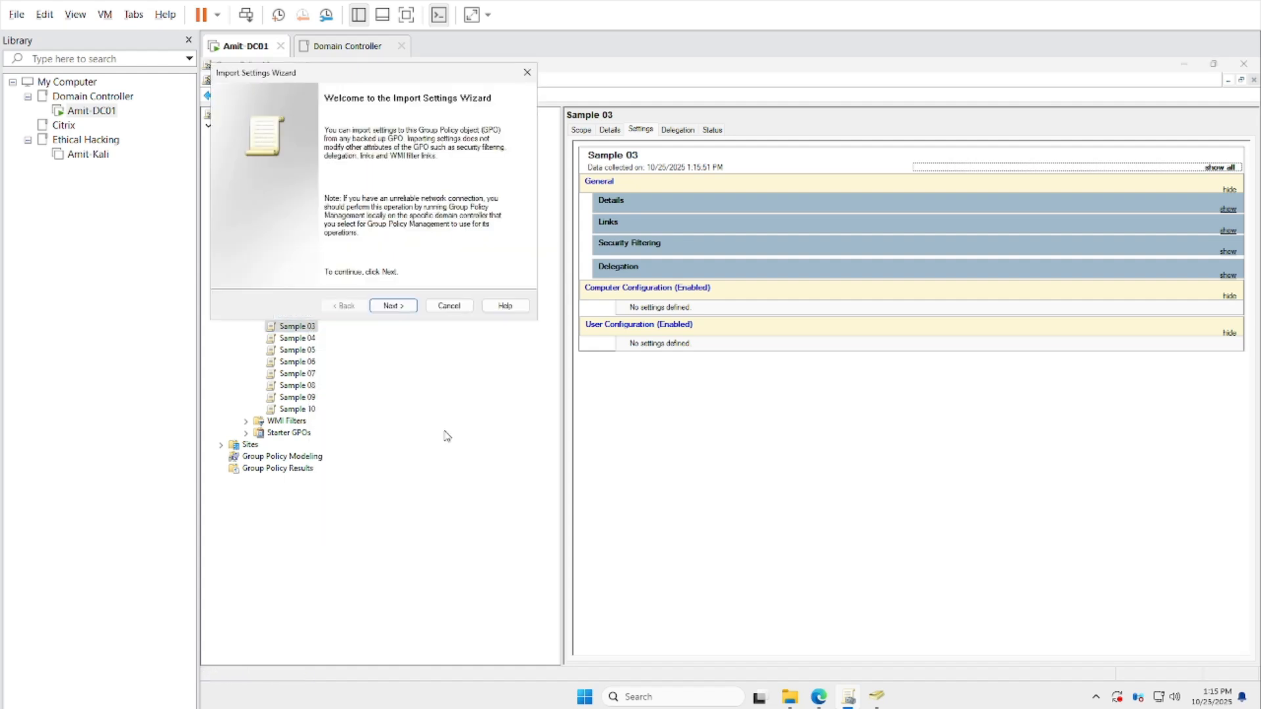
left_click(389, 307)
left_click(392, 306)
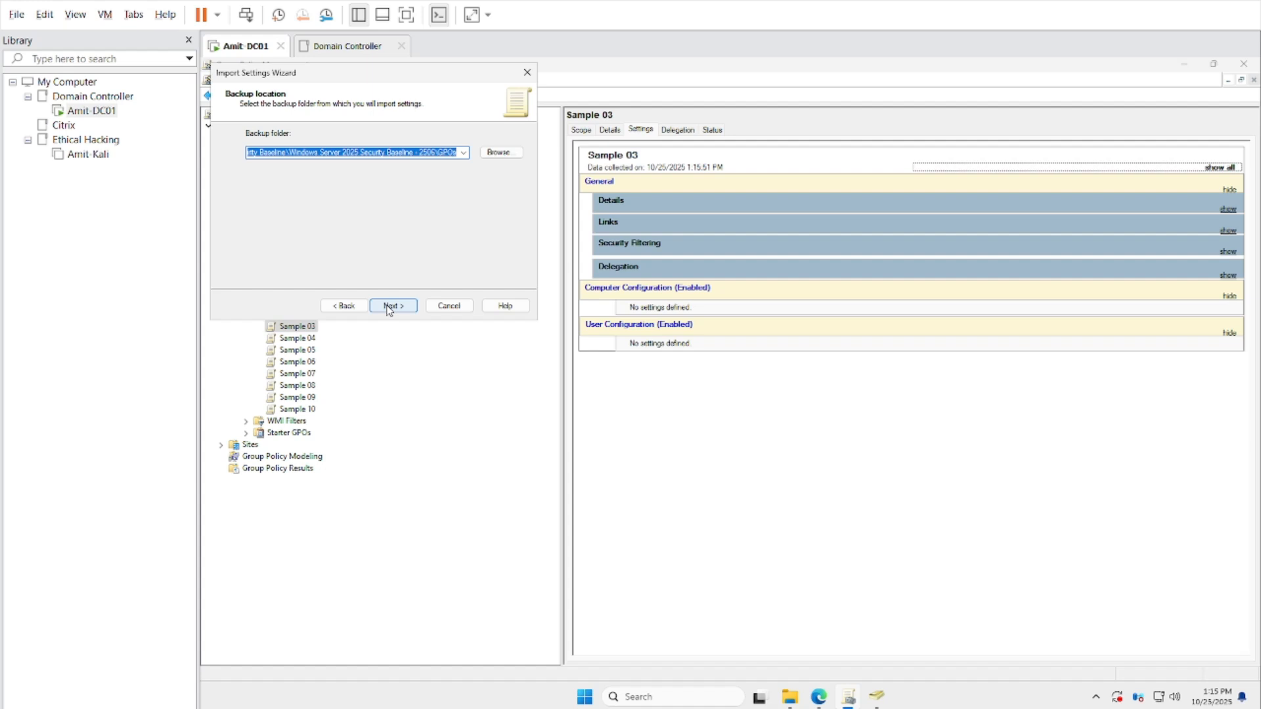
left_click(390, 307)
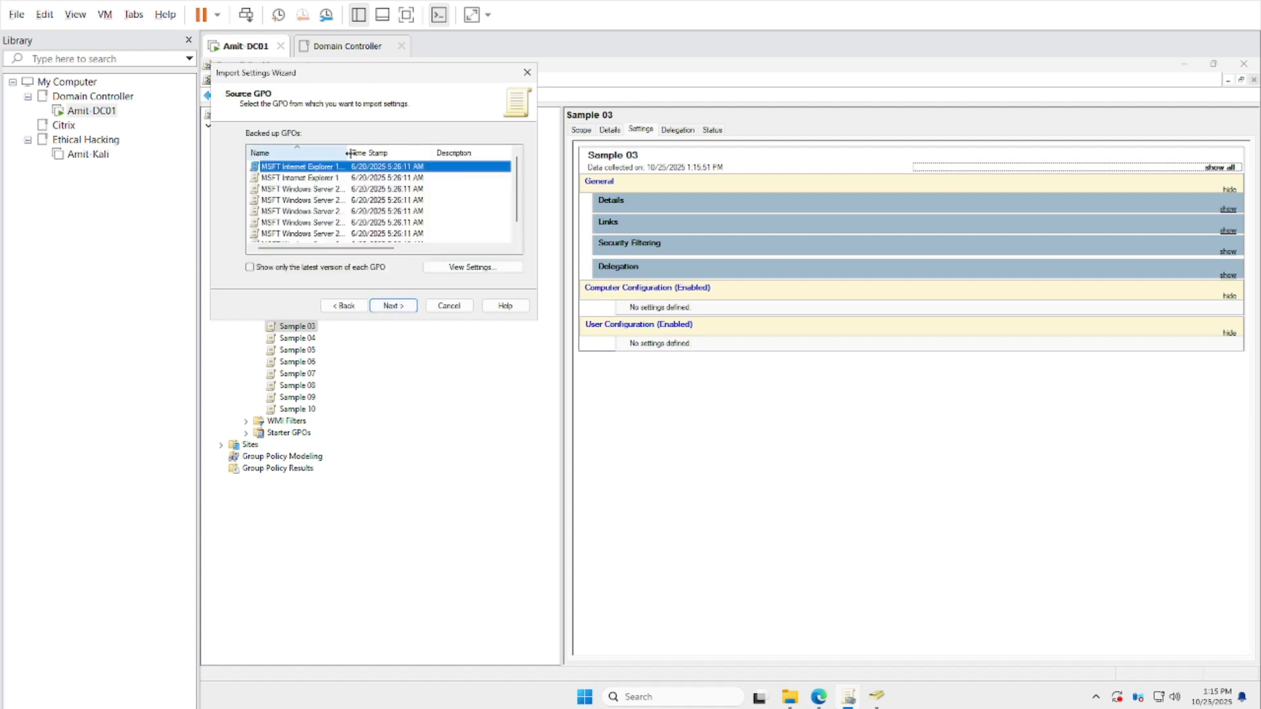
left_click_drag(346, 152, 435, 150)
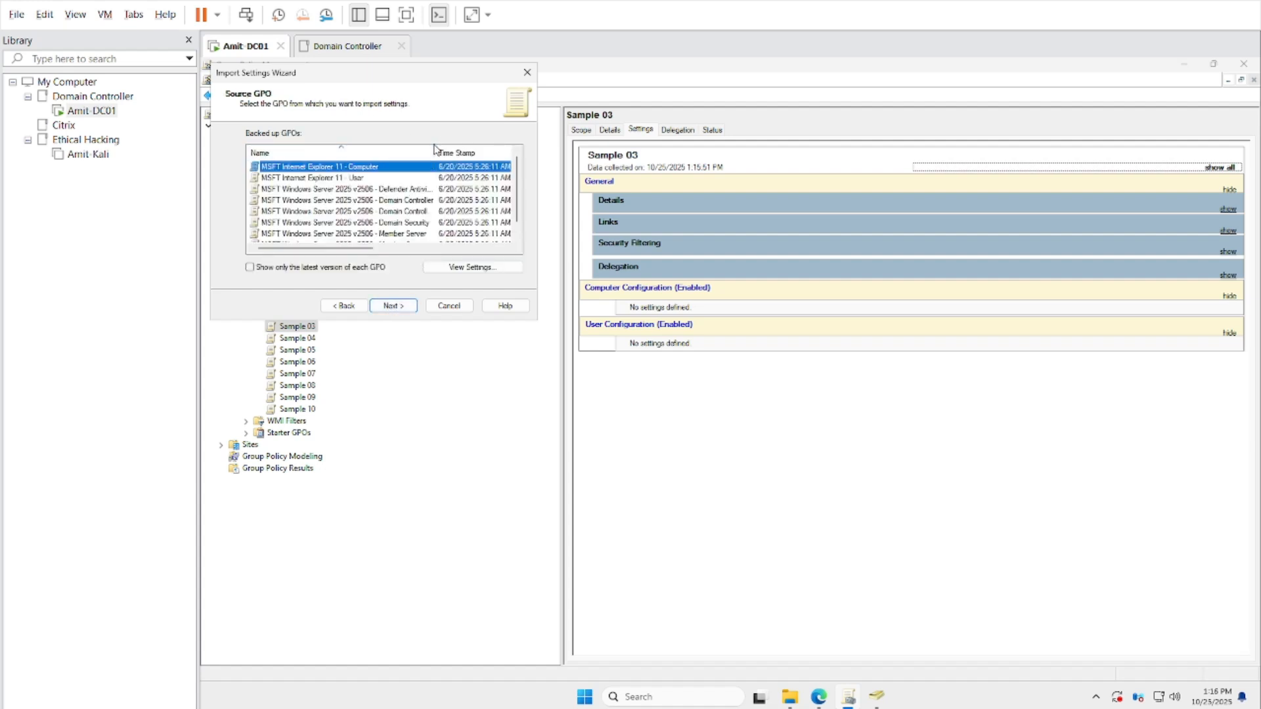
left_click(401, 189)
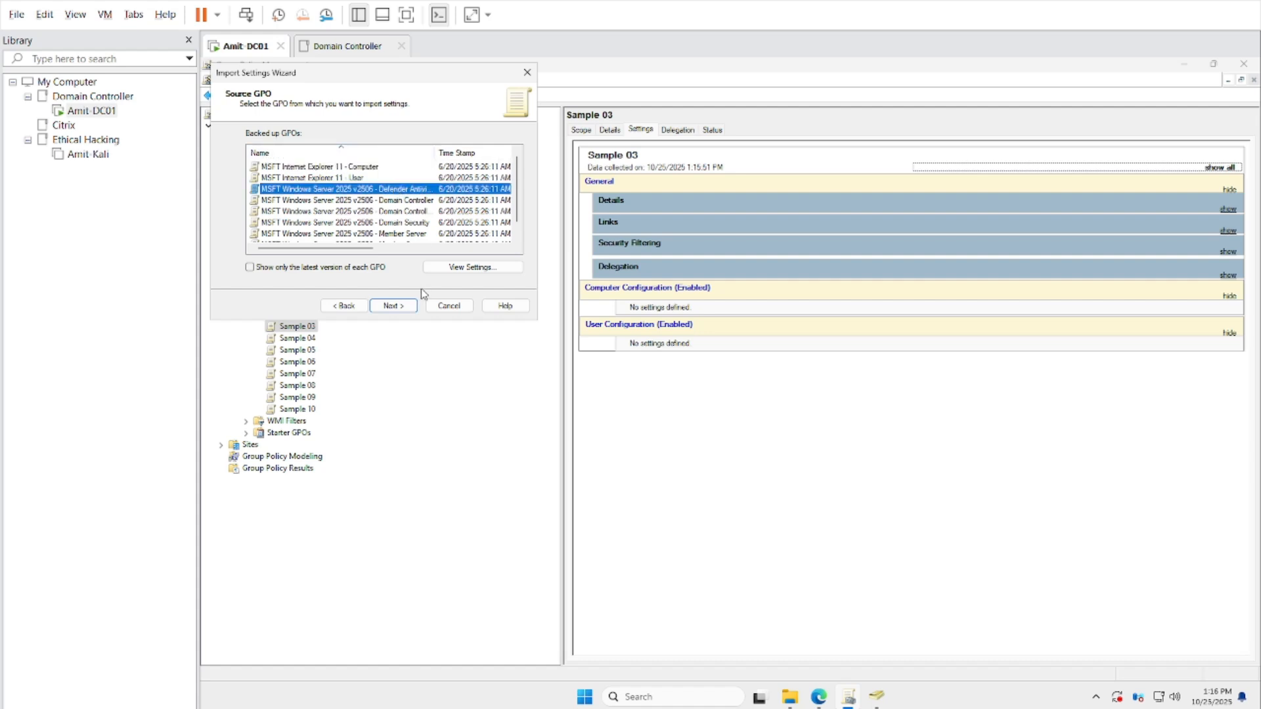
left_click(393, 307)
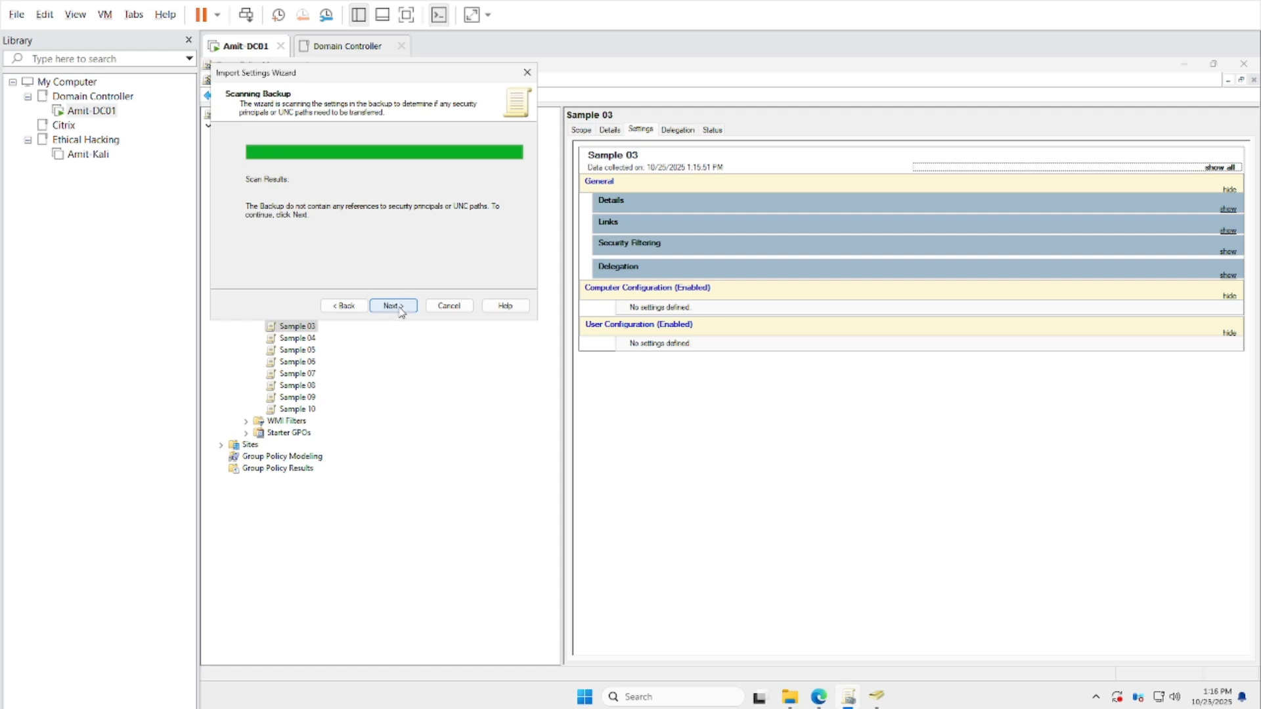
Copy the backup GPO's name from the import summary and complete the import into Sample 03
left_click(394, 307)
left_click(387, 193)
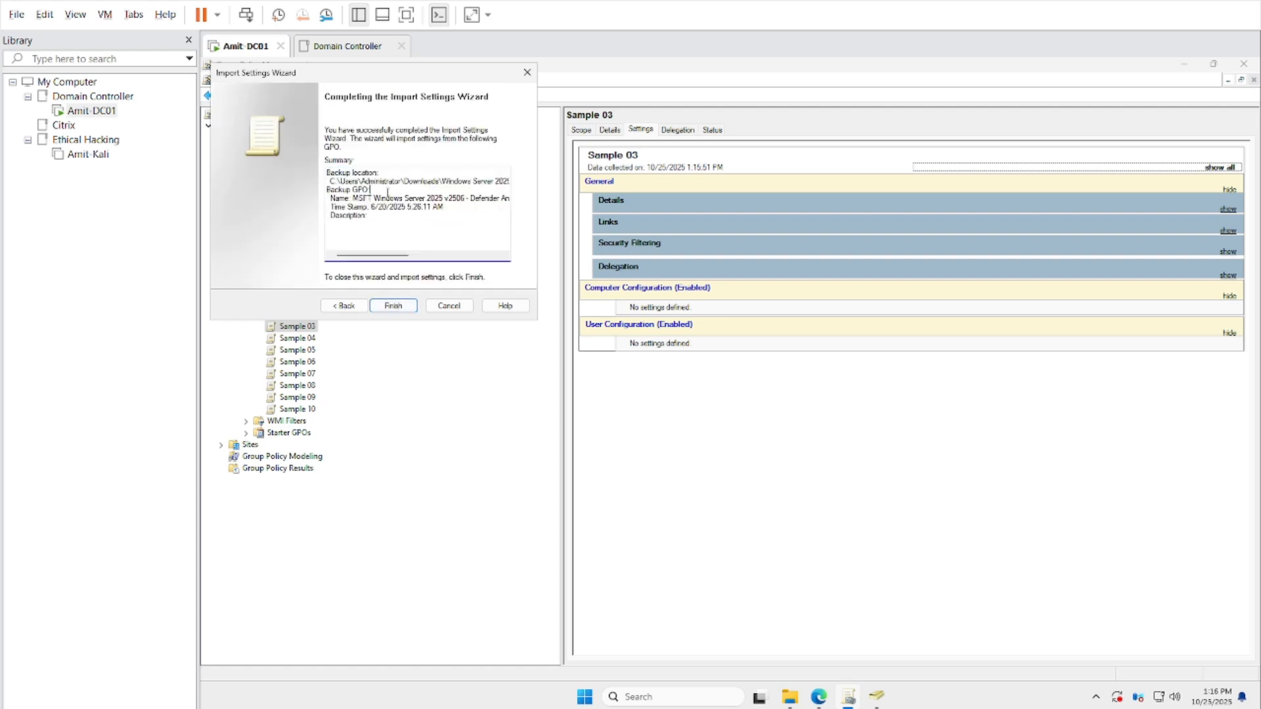
left_click_drag(353, 198, 486, 197)
key("ctrl+c")
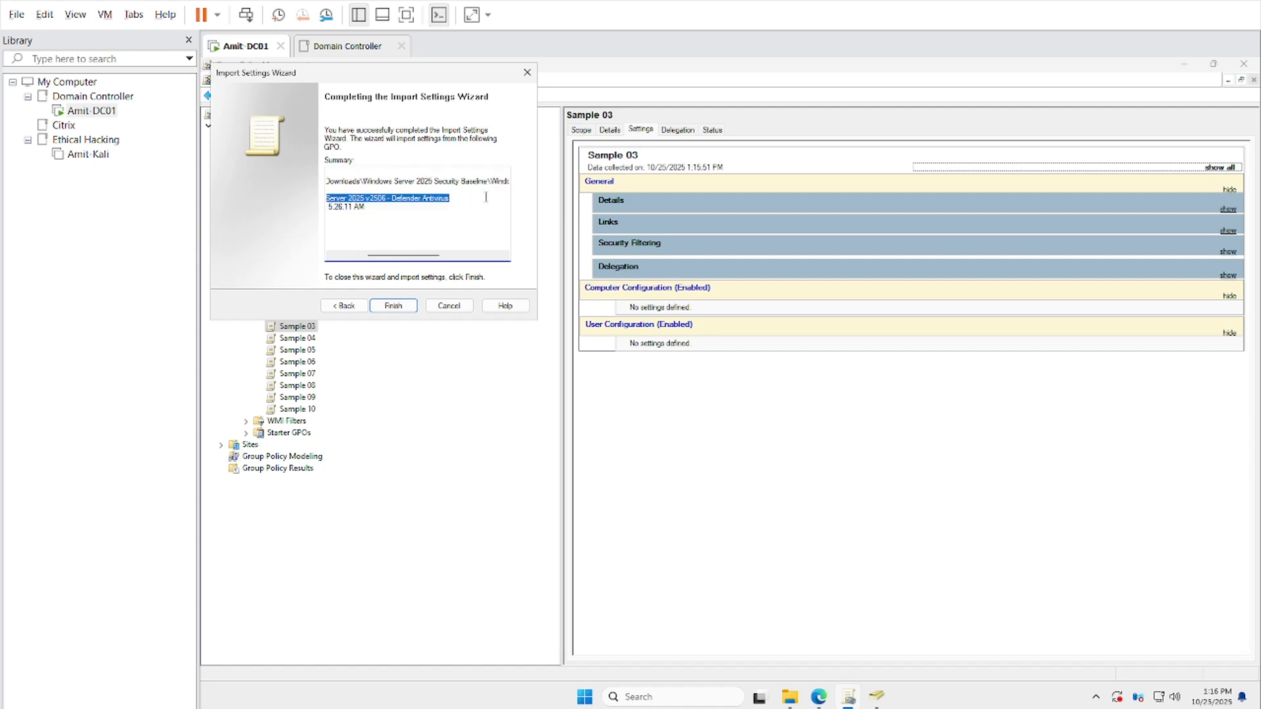
left_click(393, 307)
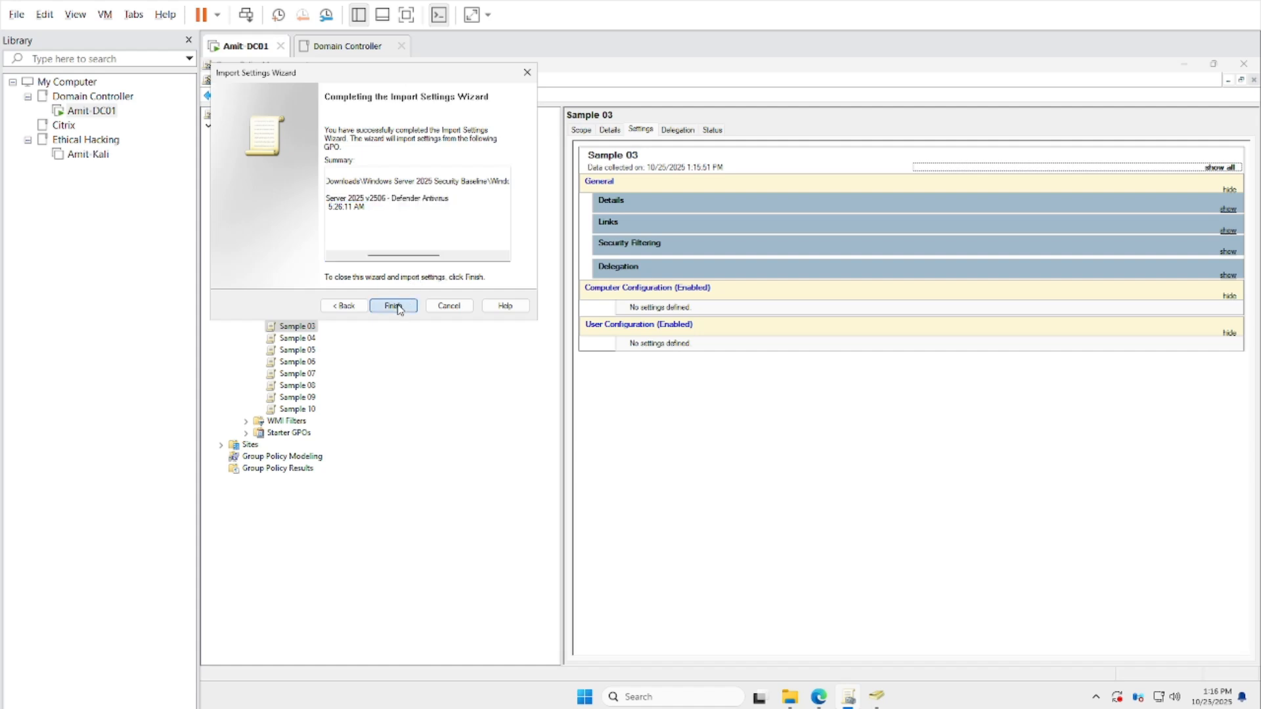
left_click(460, 331)
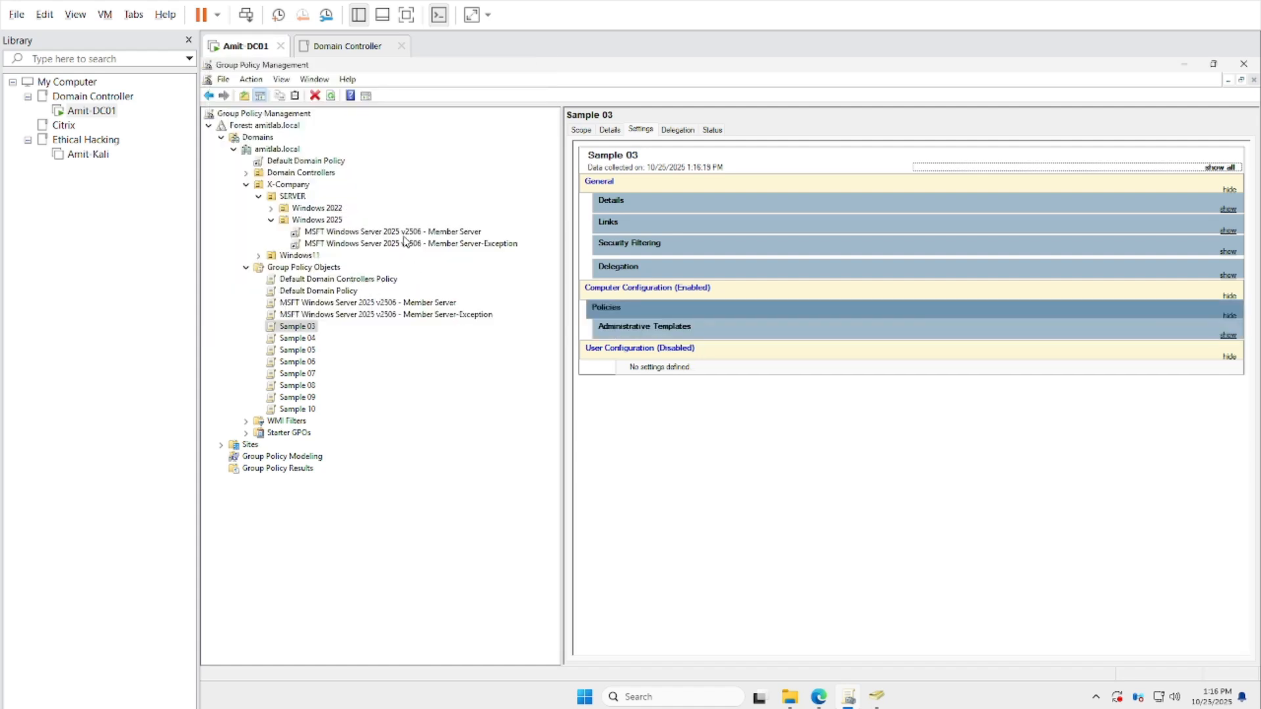
Rename the Sample 03 GPO as MSFT Windows Server 2025 v2506 - Defender Antivirus
left_click(301, 330)
right_click(303, 331)
left_click(379, 499)
key("ctrl+v")
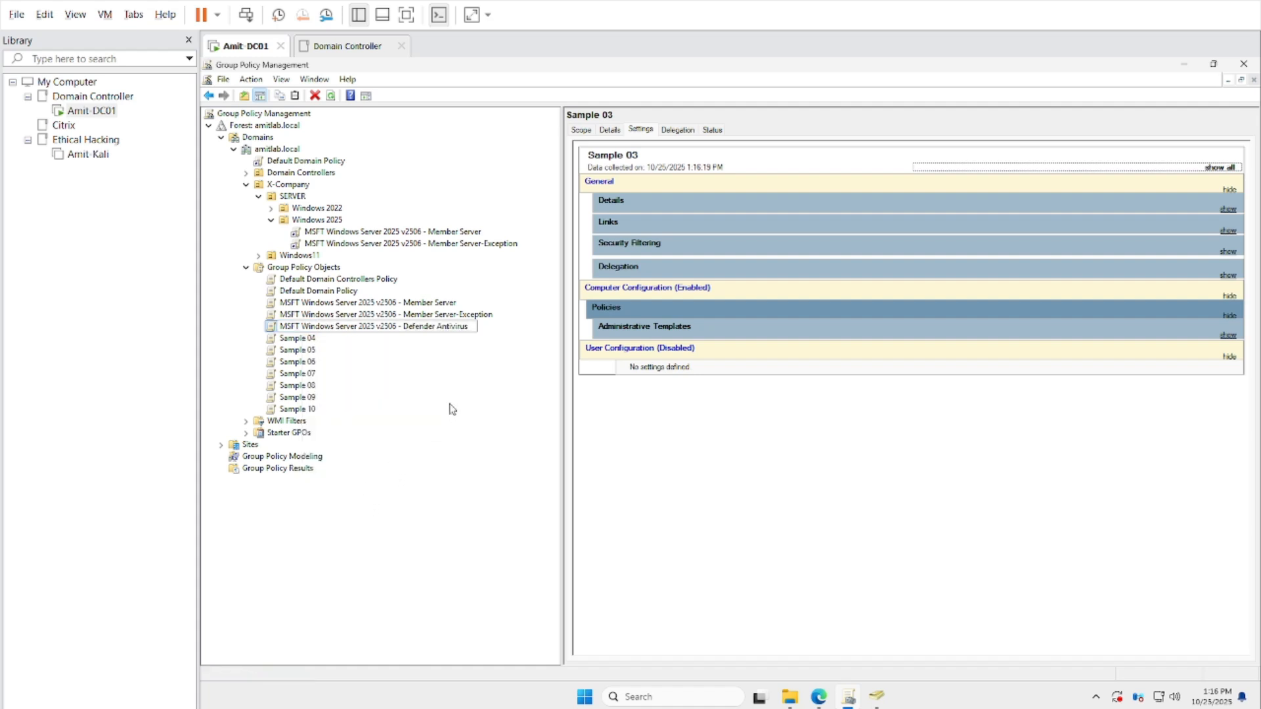
key("Return")
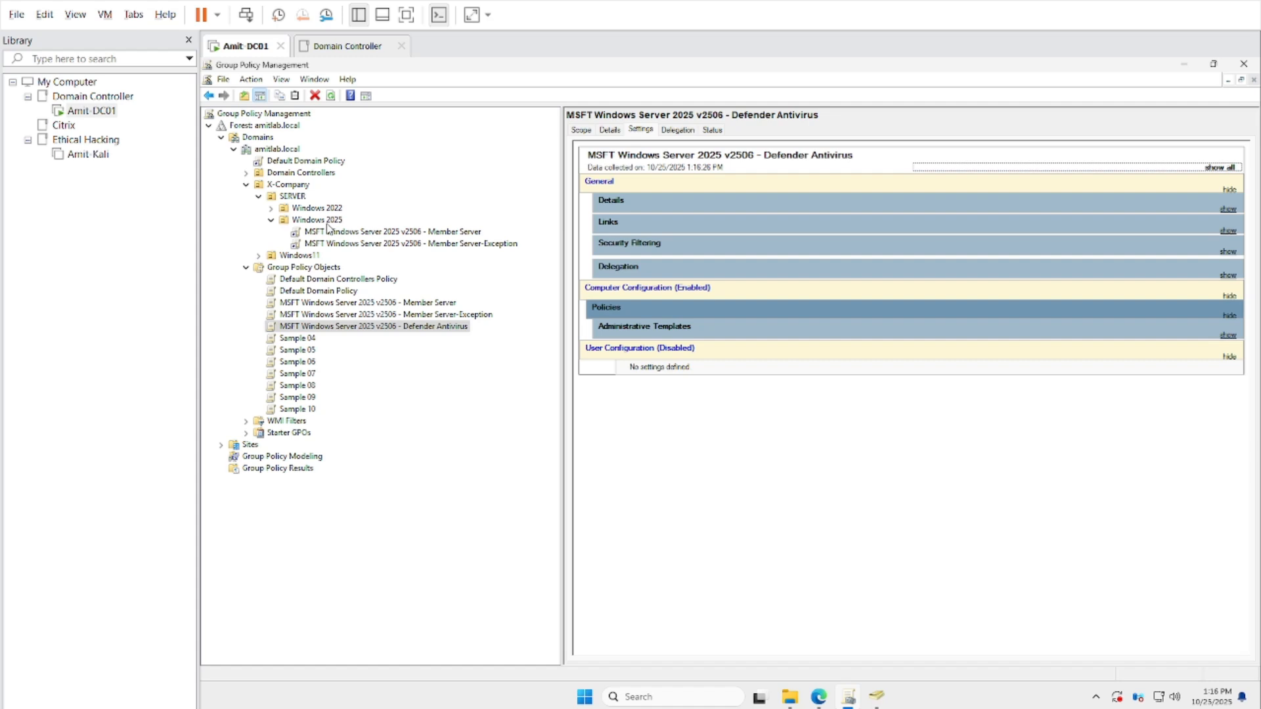
Link the MSFT Windows Server 2025 v2506 - Defender Antivirus GPO to the Windows 2025 OU
left_click(328, 224)
right_click(340, 226)
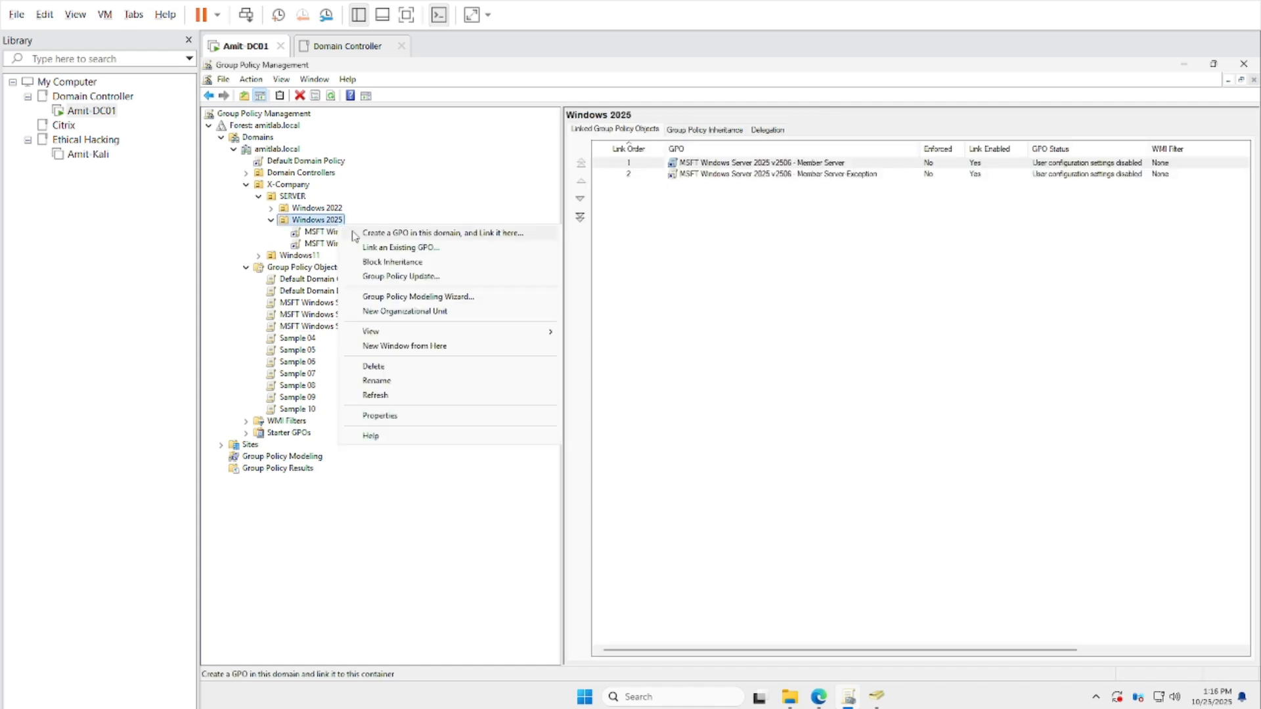
left_click(368, 248)
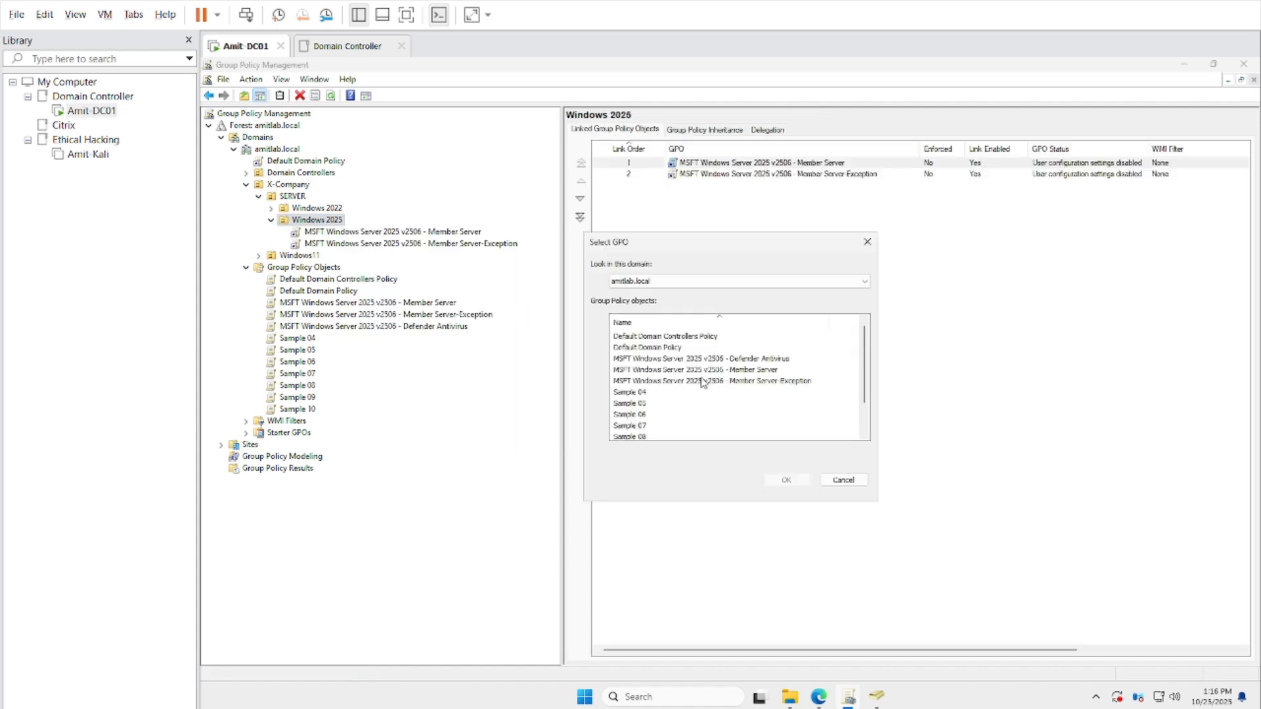
double_click(709, 359)
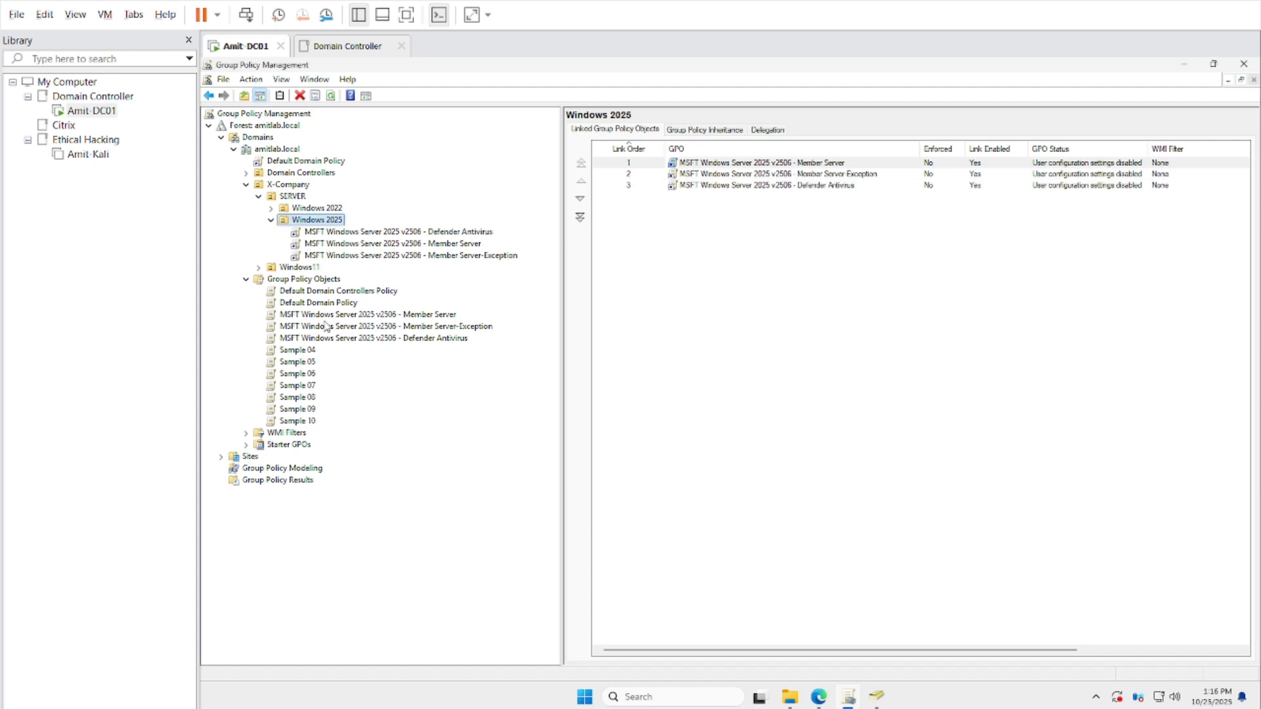
Start a settings import for Sample 04 from the Windows Server 2025 Security Baseline - 2506 GPOs backup folder
left_click(303, 353)
right_click(304, 353)
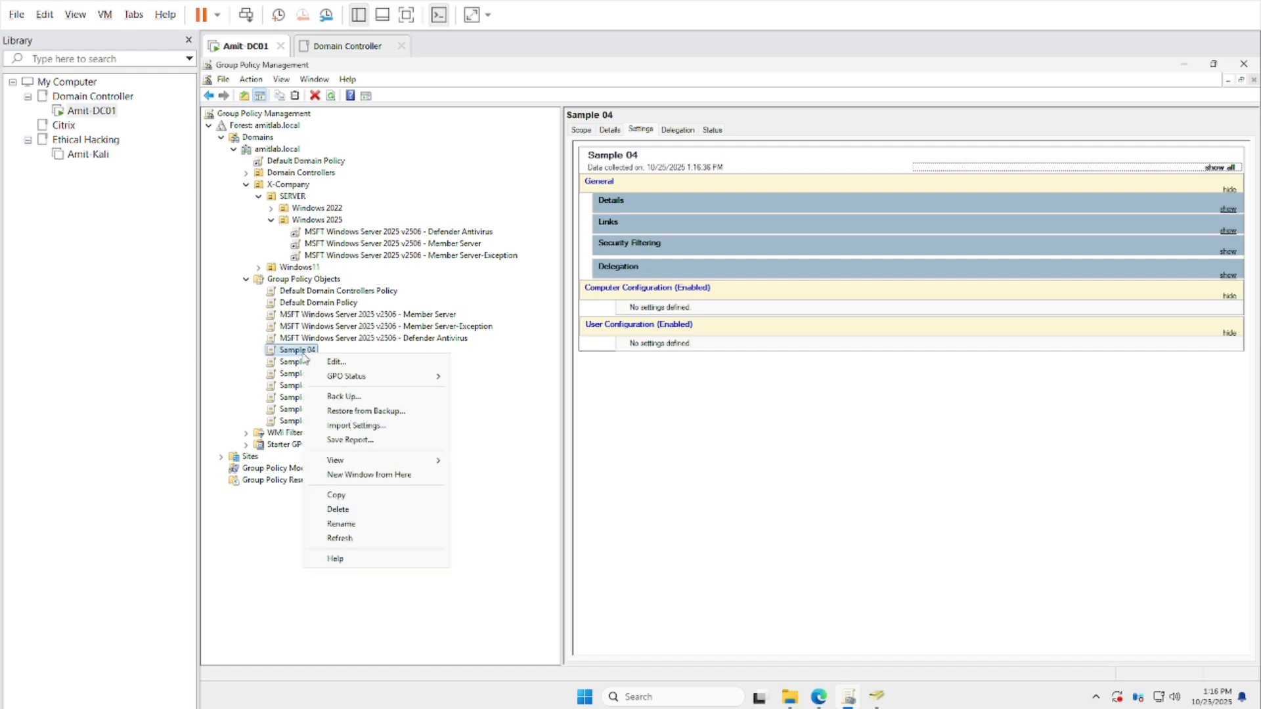
left_click(341, 427)
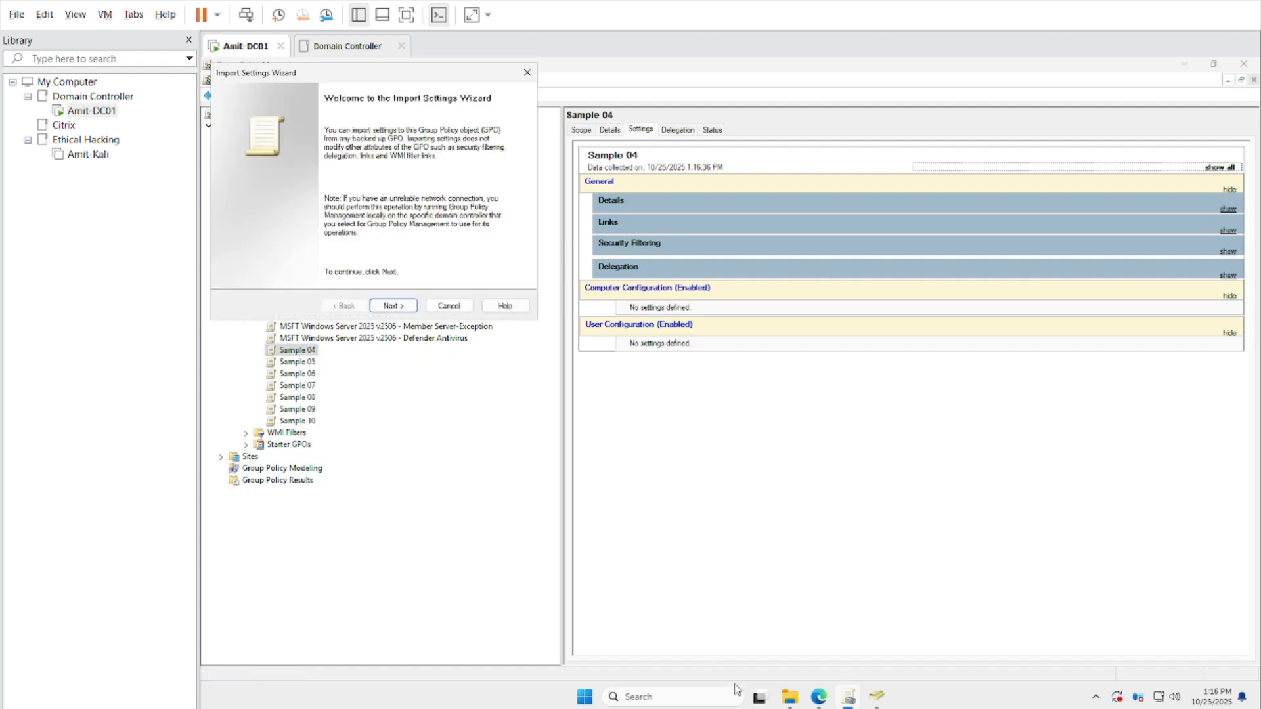
mouse_move(818, 696)
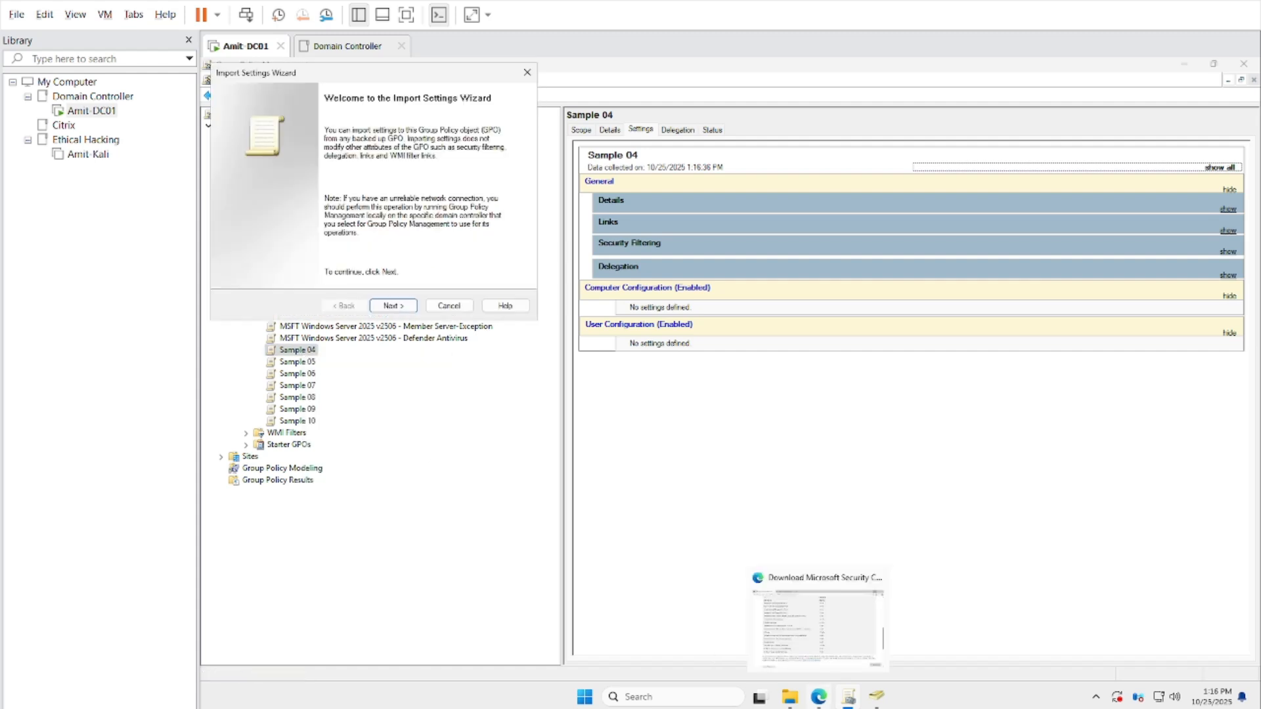
mouse_move(877, 696)
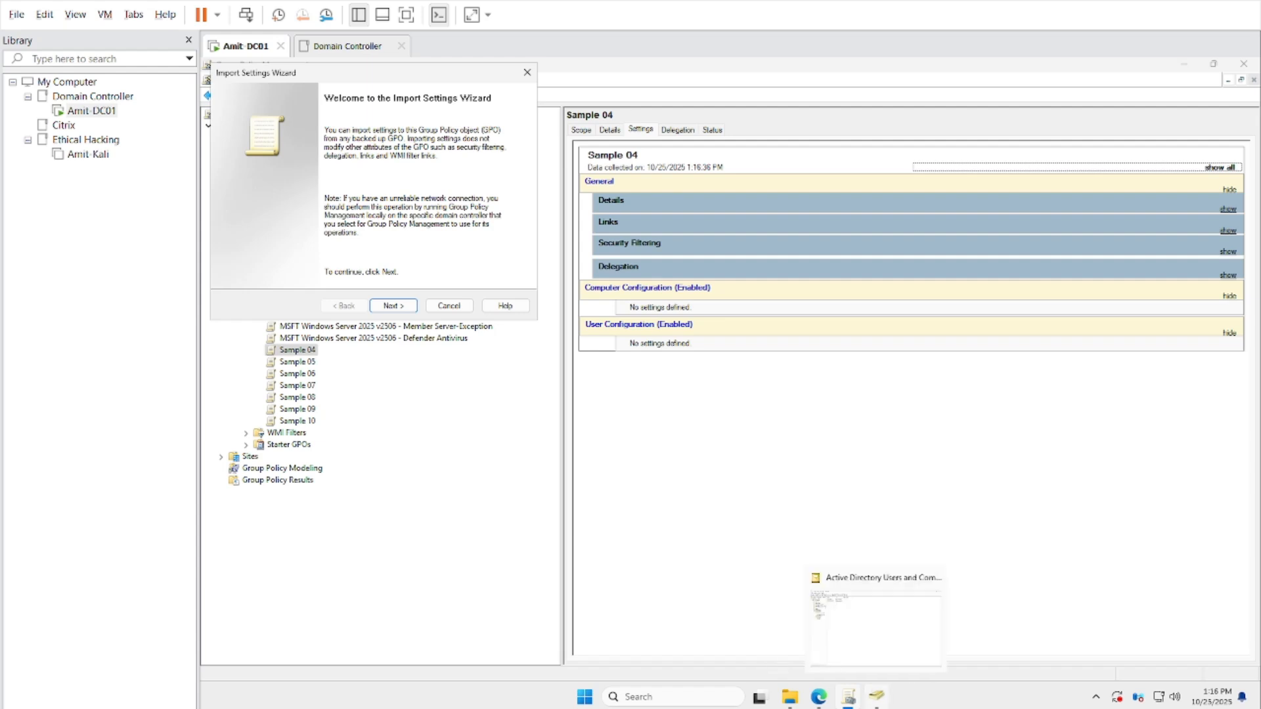
left_click(404, 307)
left_click(402, 307)
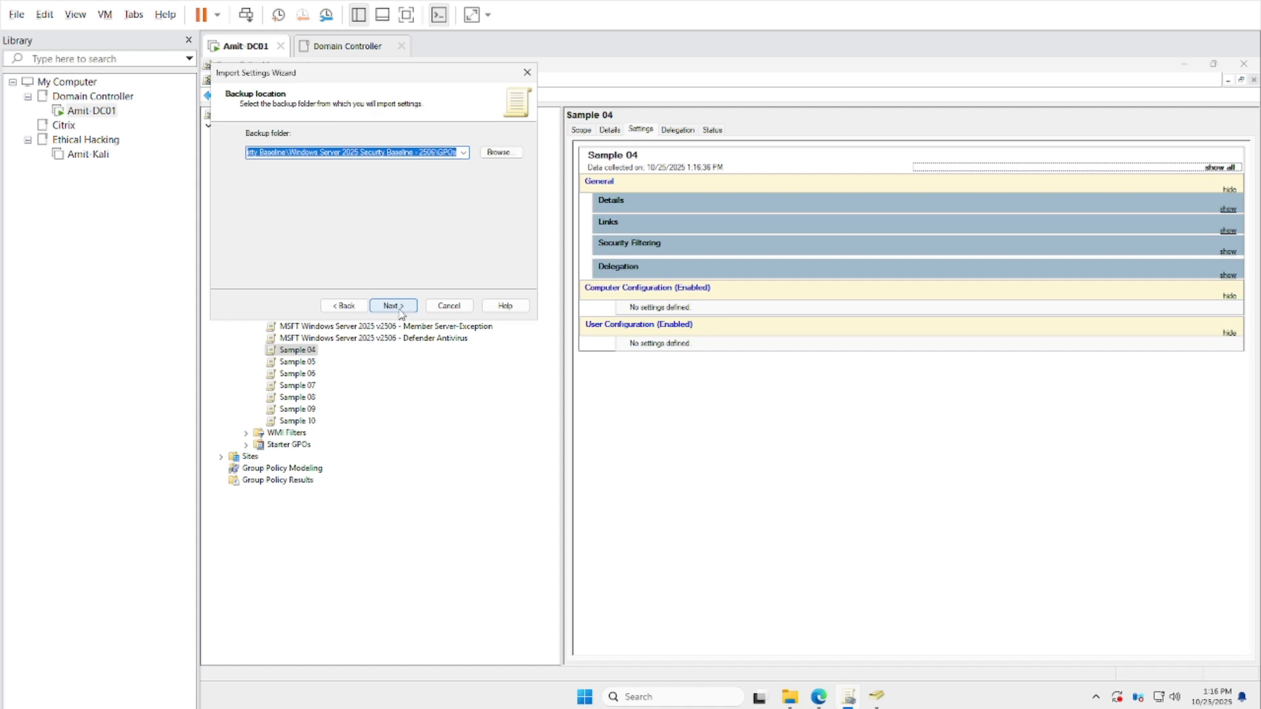
left_click(394, 305)
Import the MSFT Windows Server 2025 v2506 - Member Server Cred... backup's settings into the Sample 04 GPO
left_click_drag(348, 151, 454, 150)
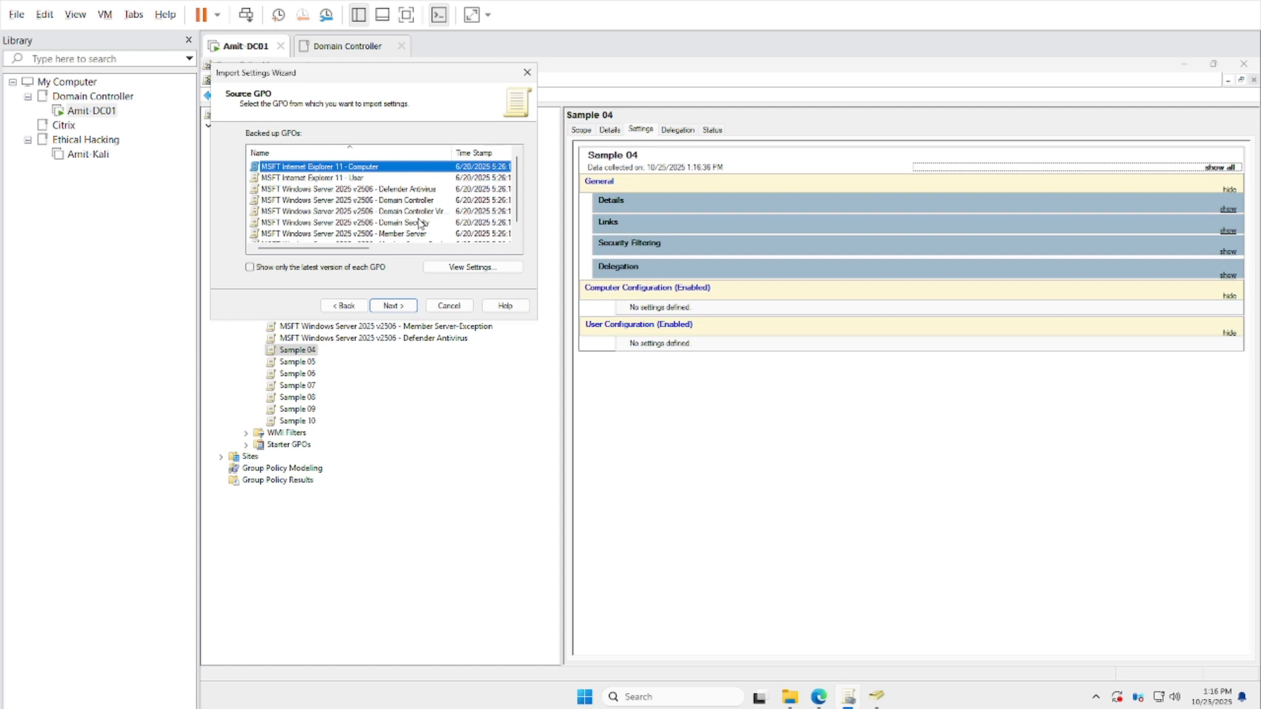
left_click_drag(518, 202, 519, 210)
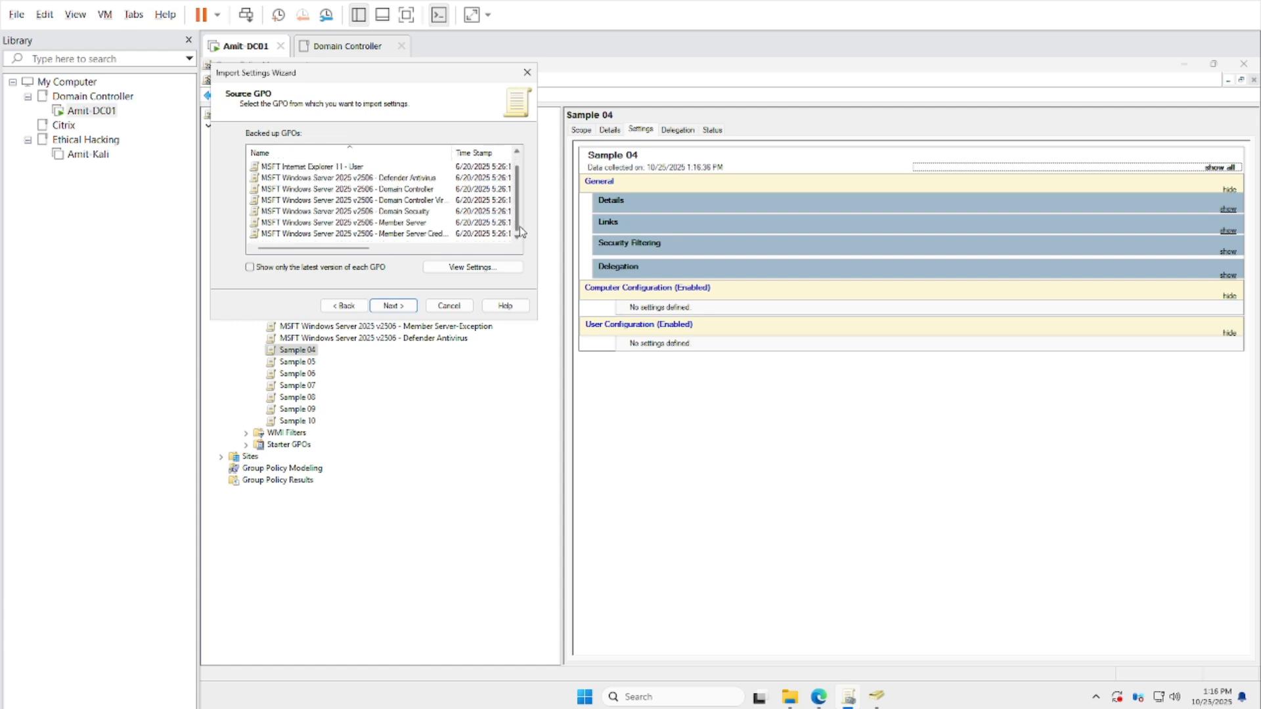
left_click(422, 235)
left_click(393, 307)
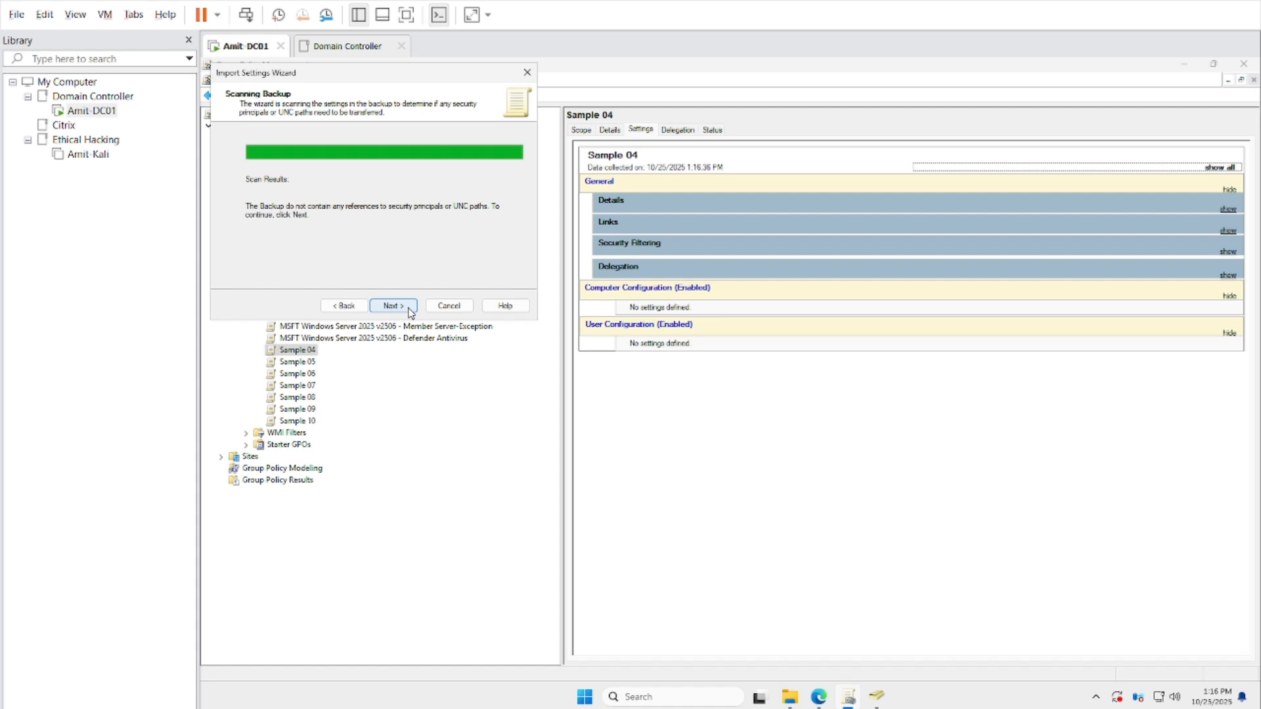
left_click(393, 306)
left_click(393, 306)
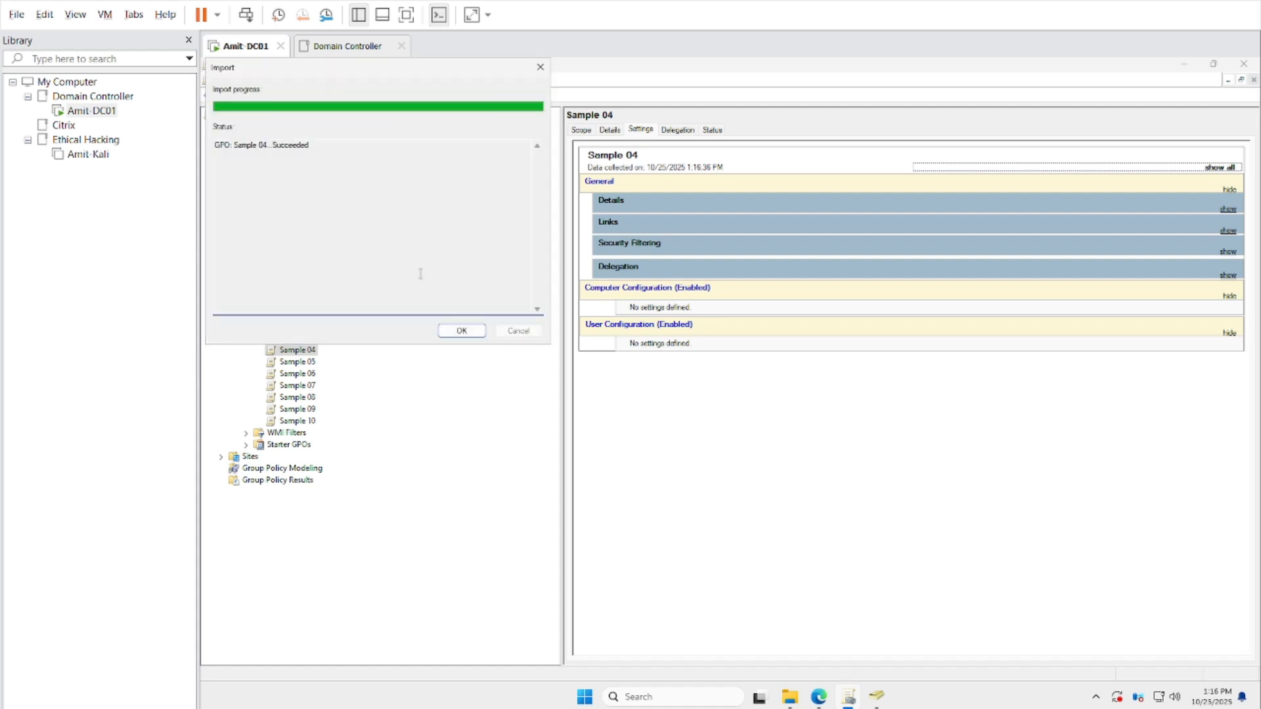
Close the completed Sample 04 import and examine the Windows Server 2025 Security Baseline - 2506 GPOs folder in File Explorer
left_click(467, 333)
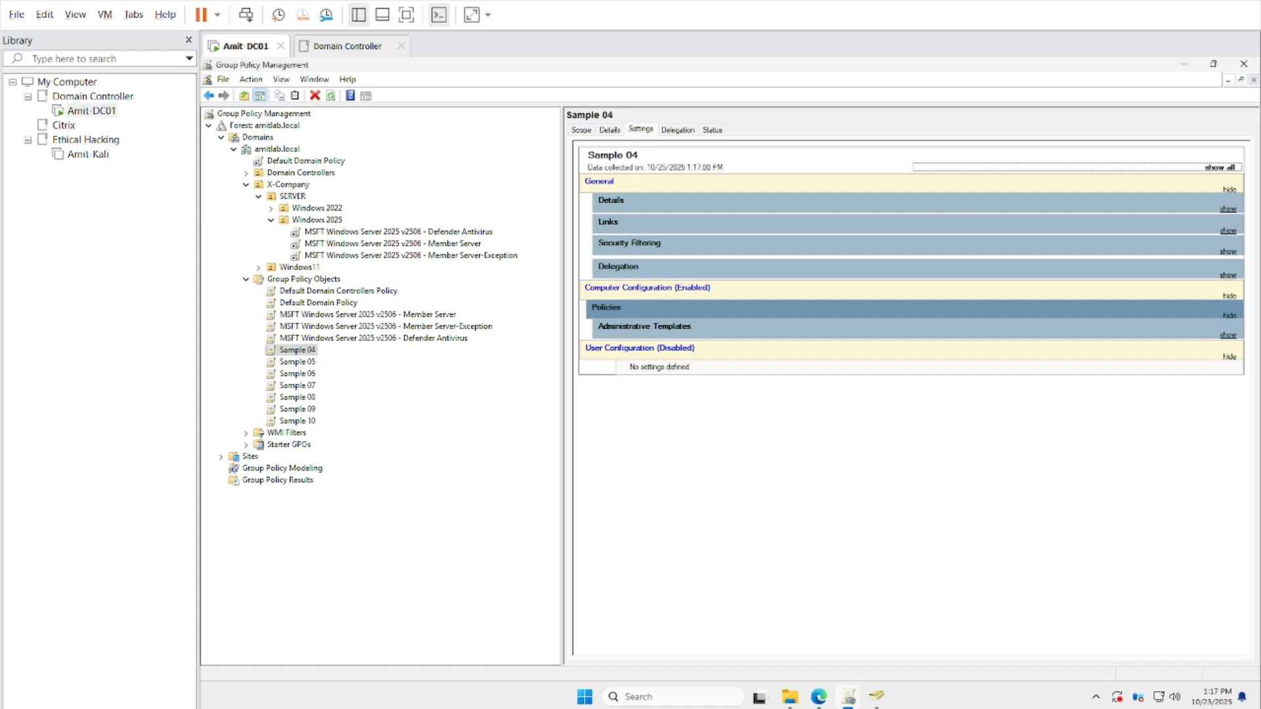
left_click(790, 696)
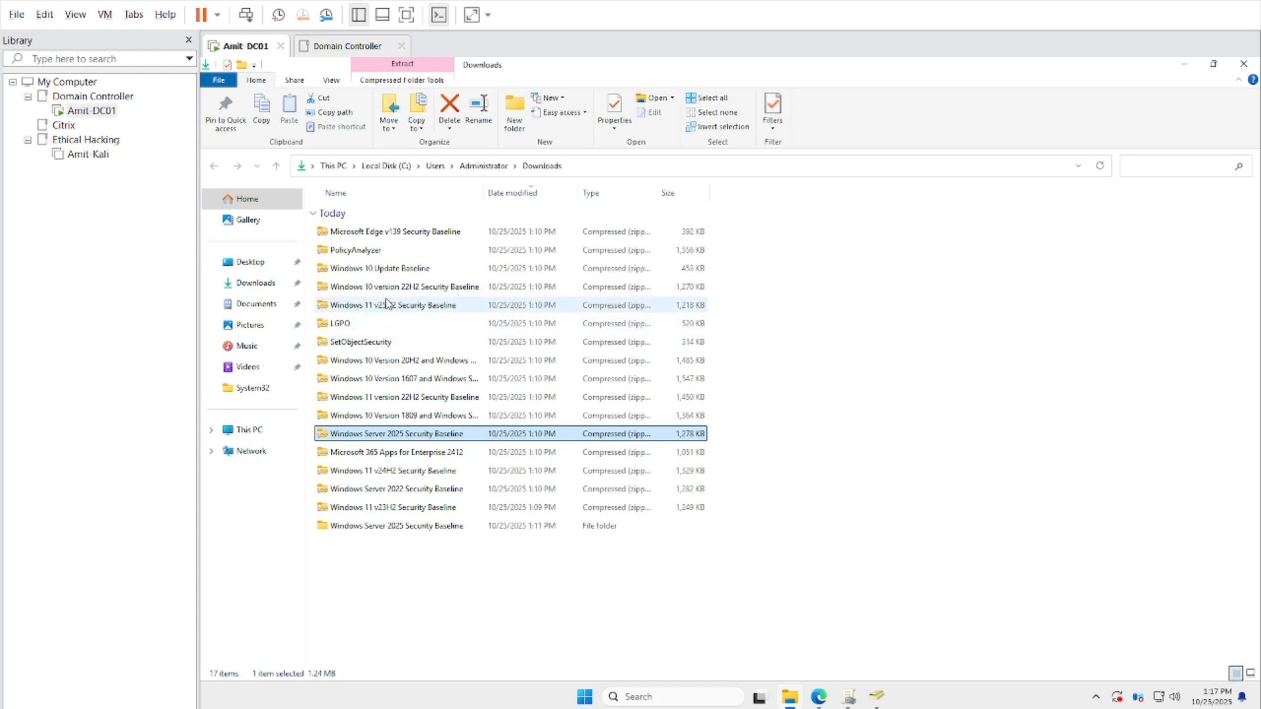
left_click(415, 528)
double_click(416, 531)
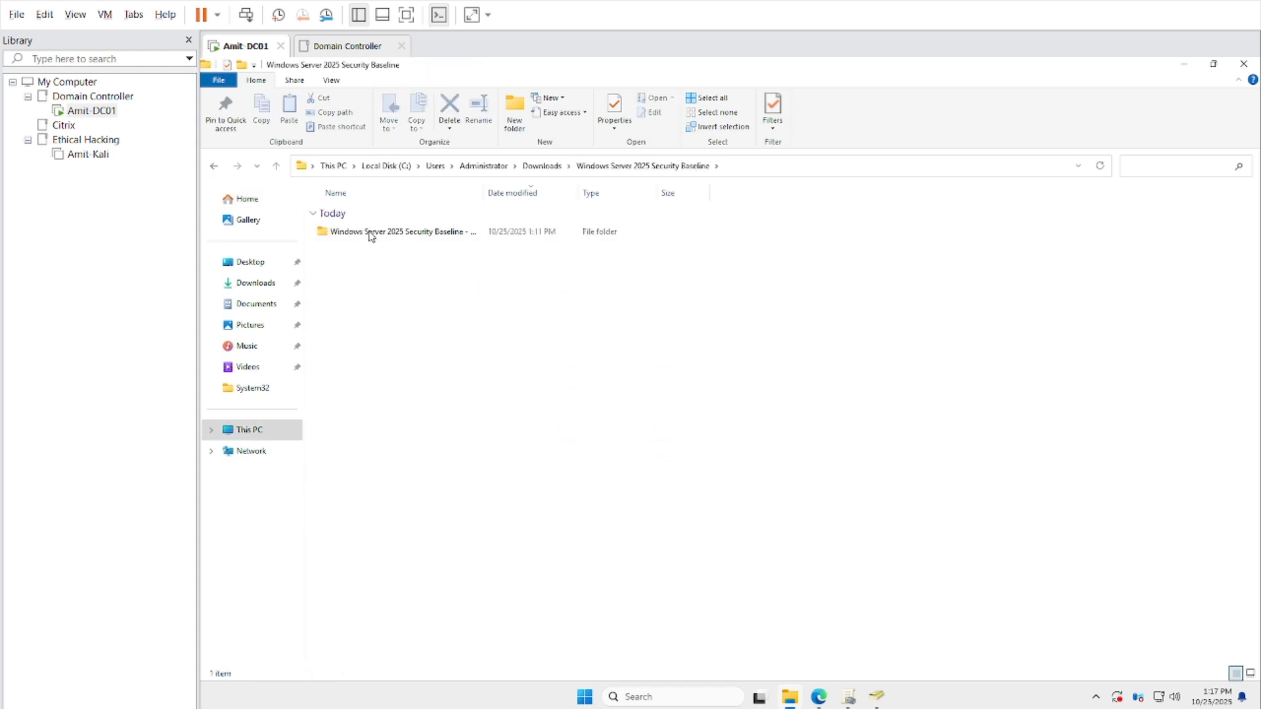
double_click(335, 232)
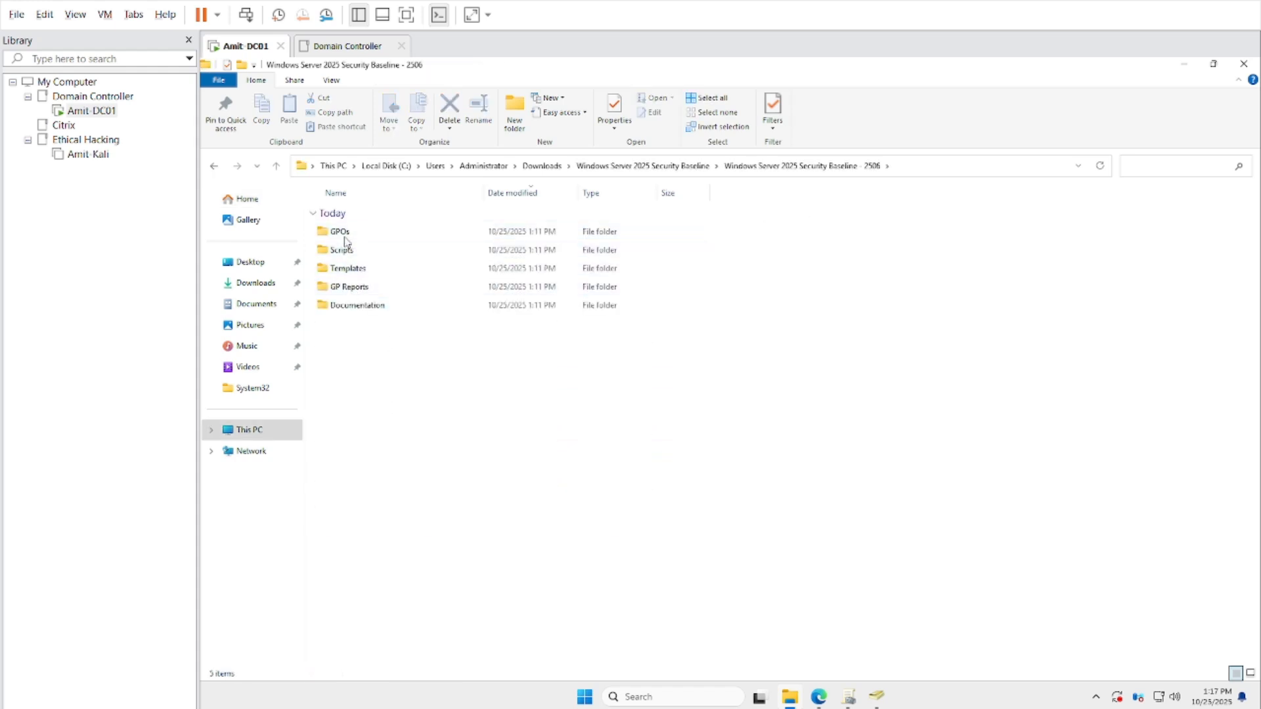
double_click(341, 233)
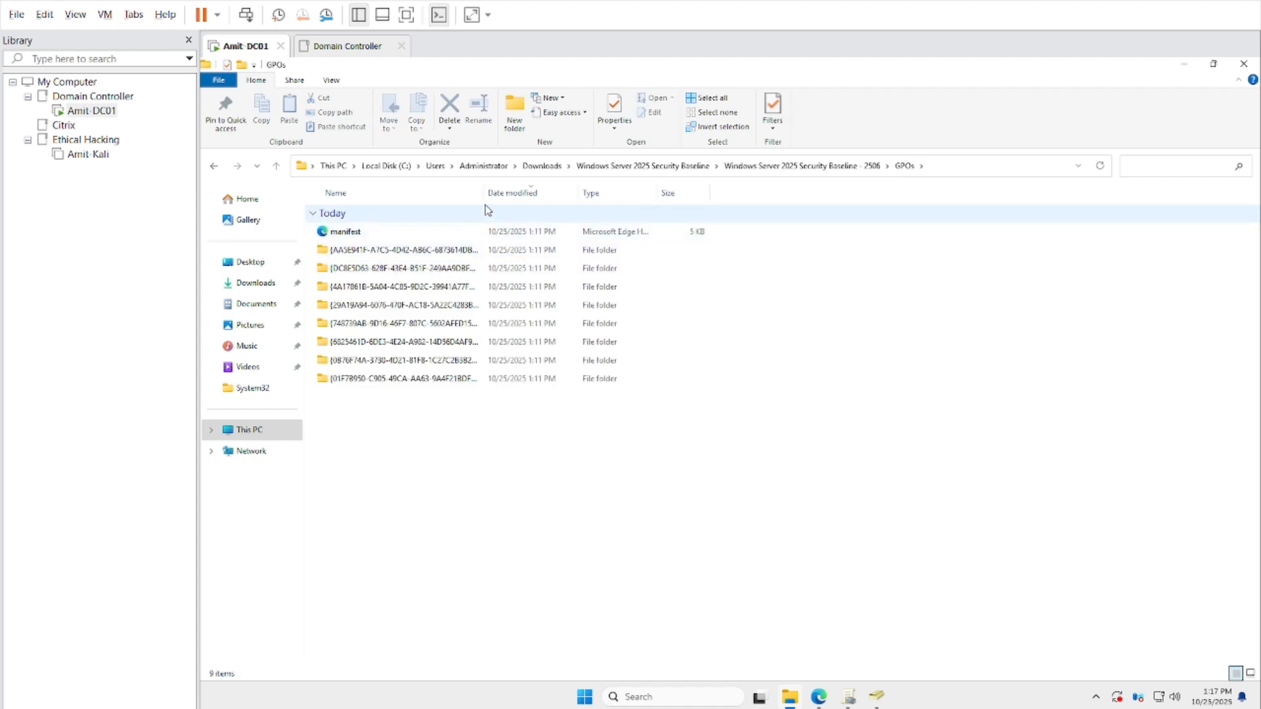
left_click_drag(484, 187, 641, 183)
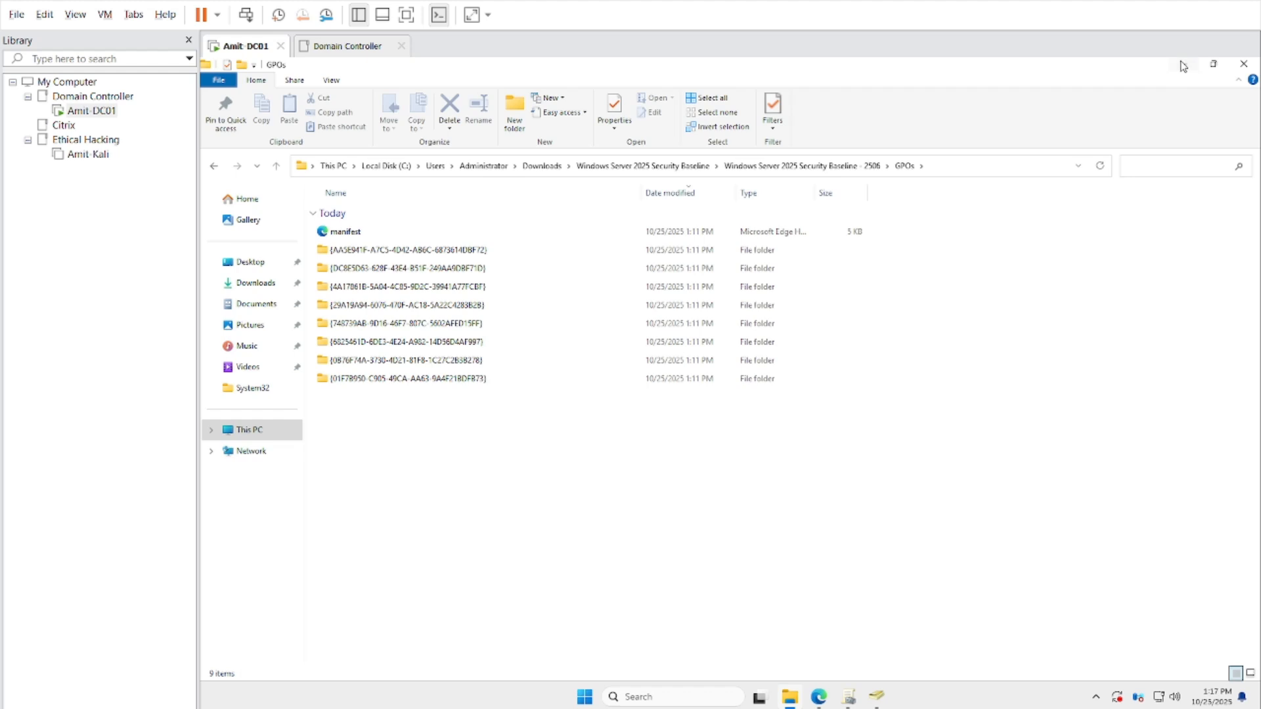
left_click(1184, 65)
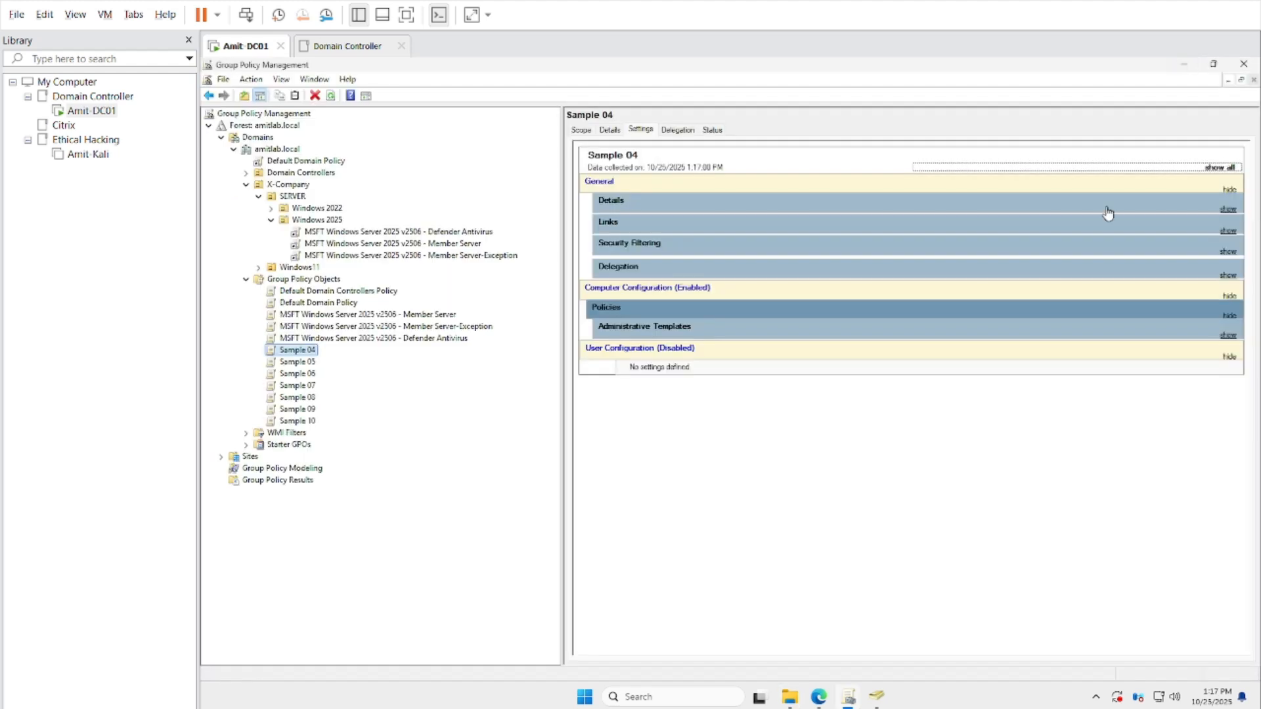
Through Sample 04's settings import, view the report of the MSFT Windows Server 2025 v2506 - Member Server Credential Guard backup in Microsoft Edge
right_click(308, 352)
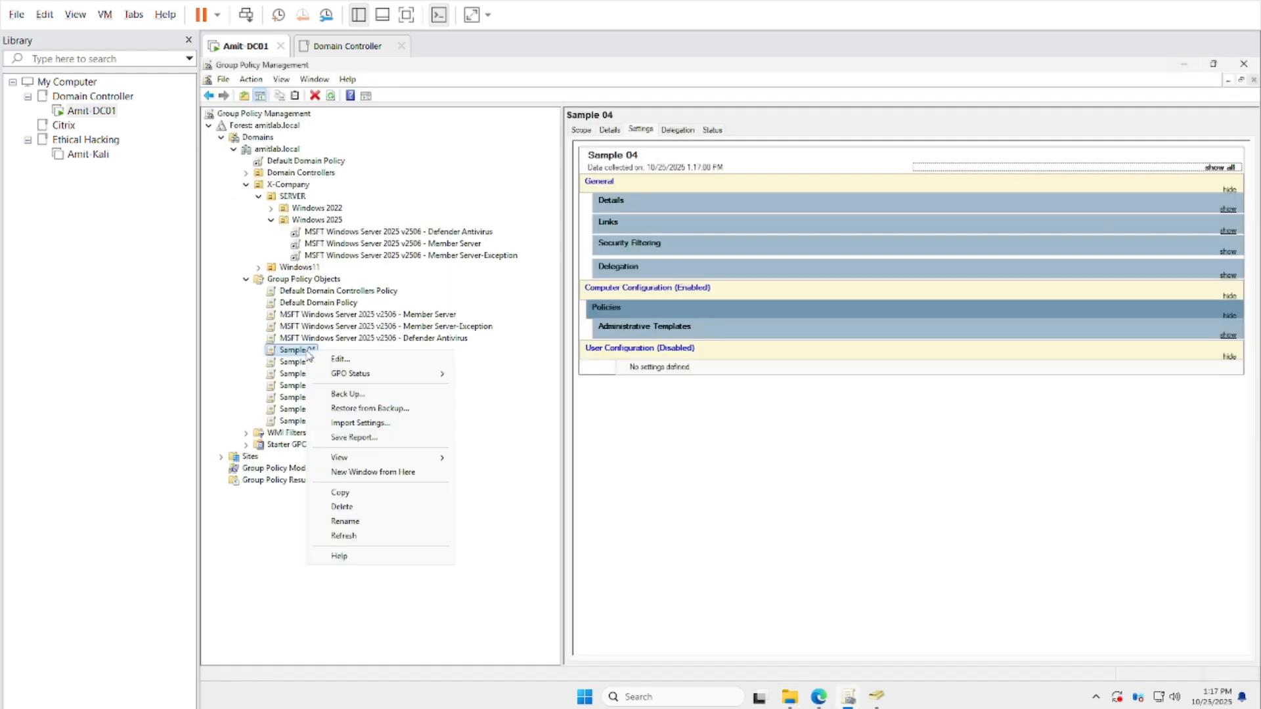
left_click(355, 423)
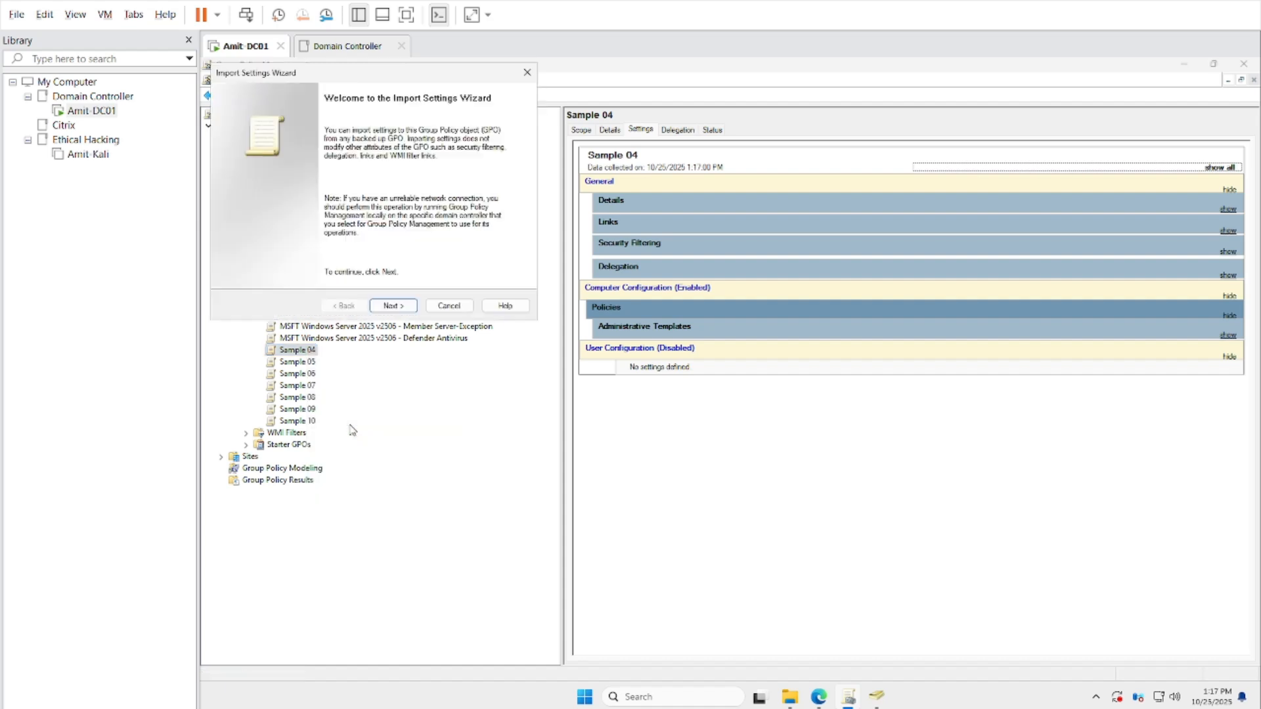
left_click(398, 307)
left_click(399, 306)
left_click(399, 307)
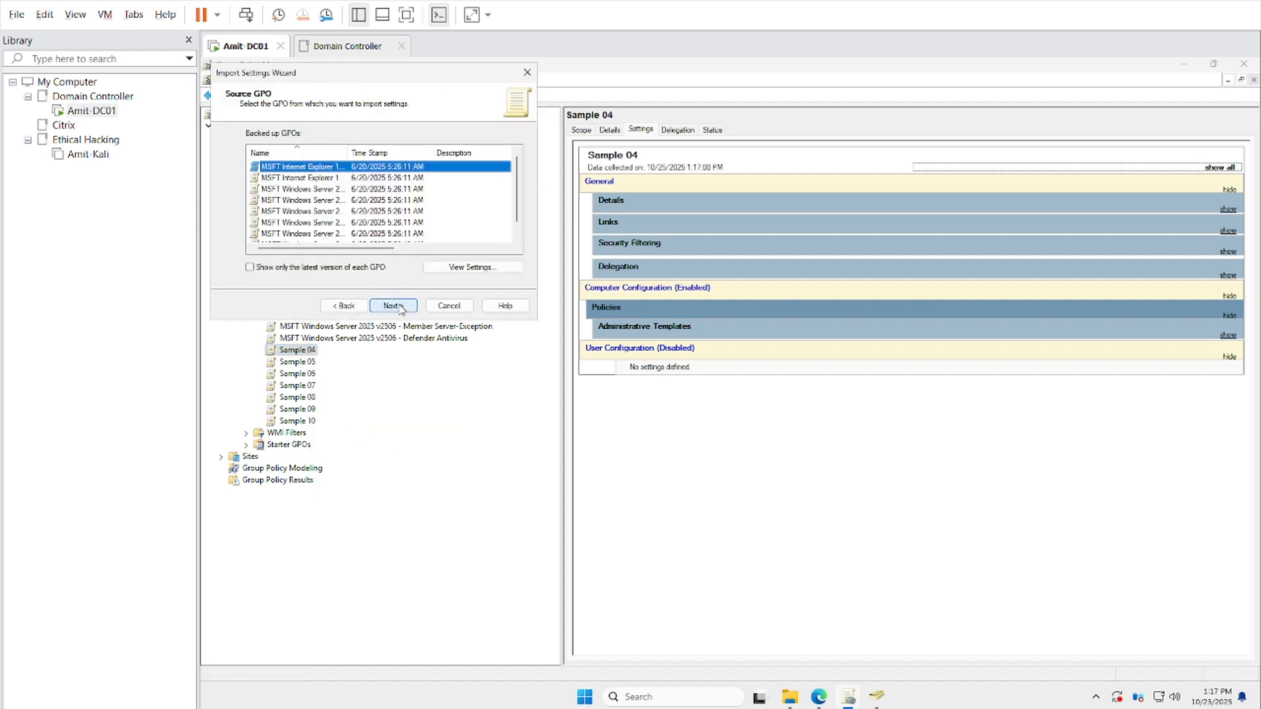
left_click_drag(346, 153, 498, 153)
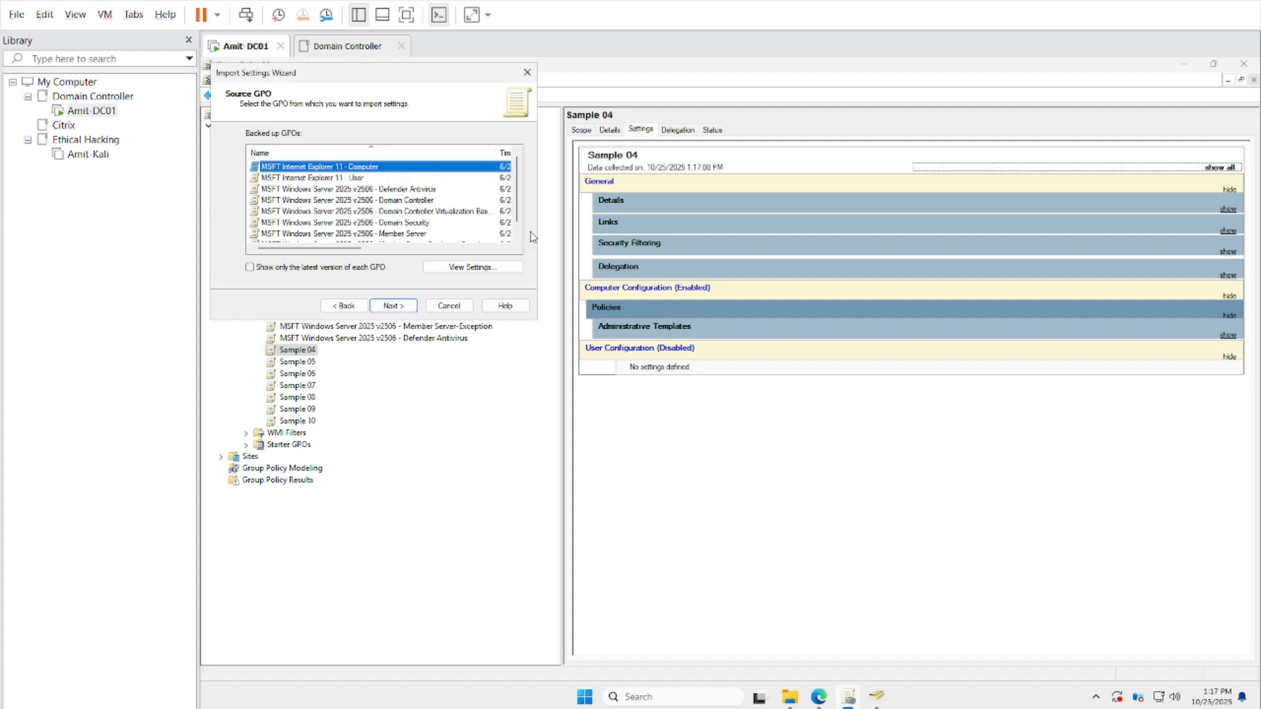
scroll(522, 238, "down", 1)
left_click(436, 234)
left_click(473, 269)
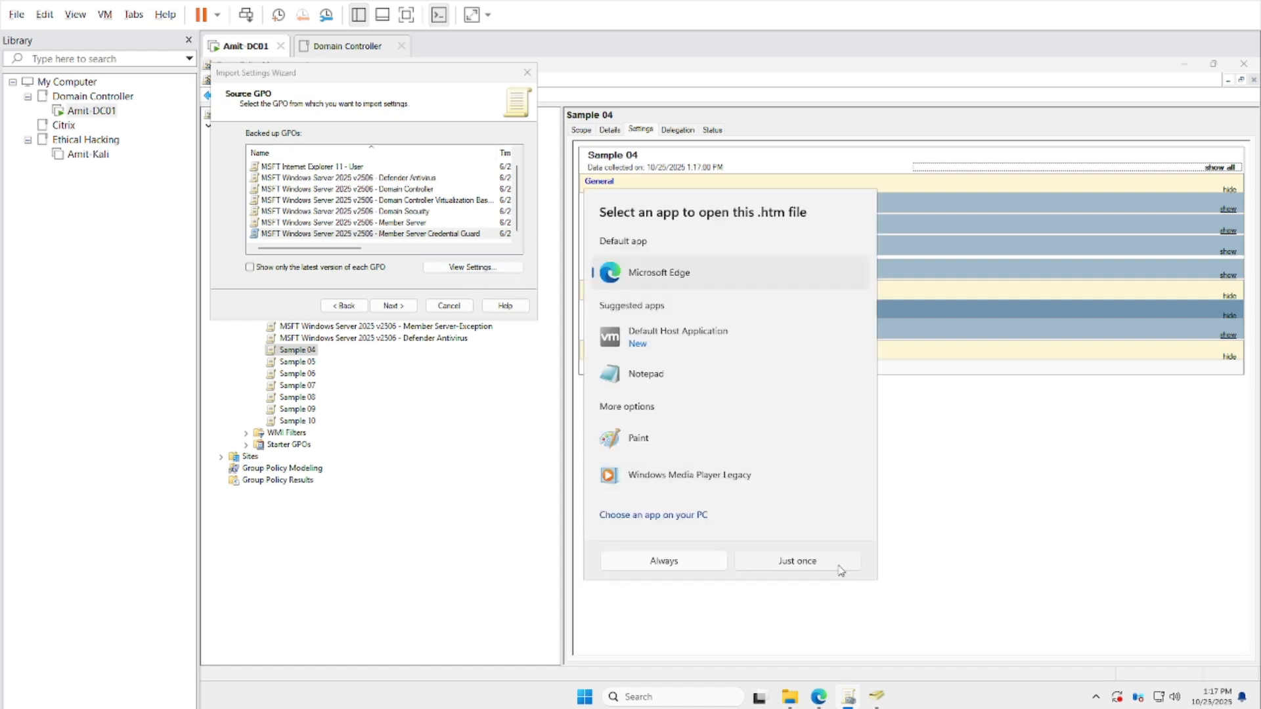
left_click(836, 564)
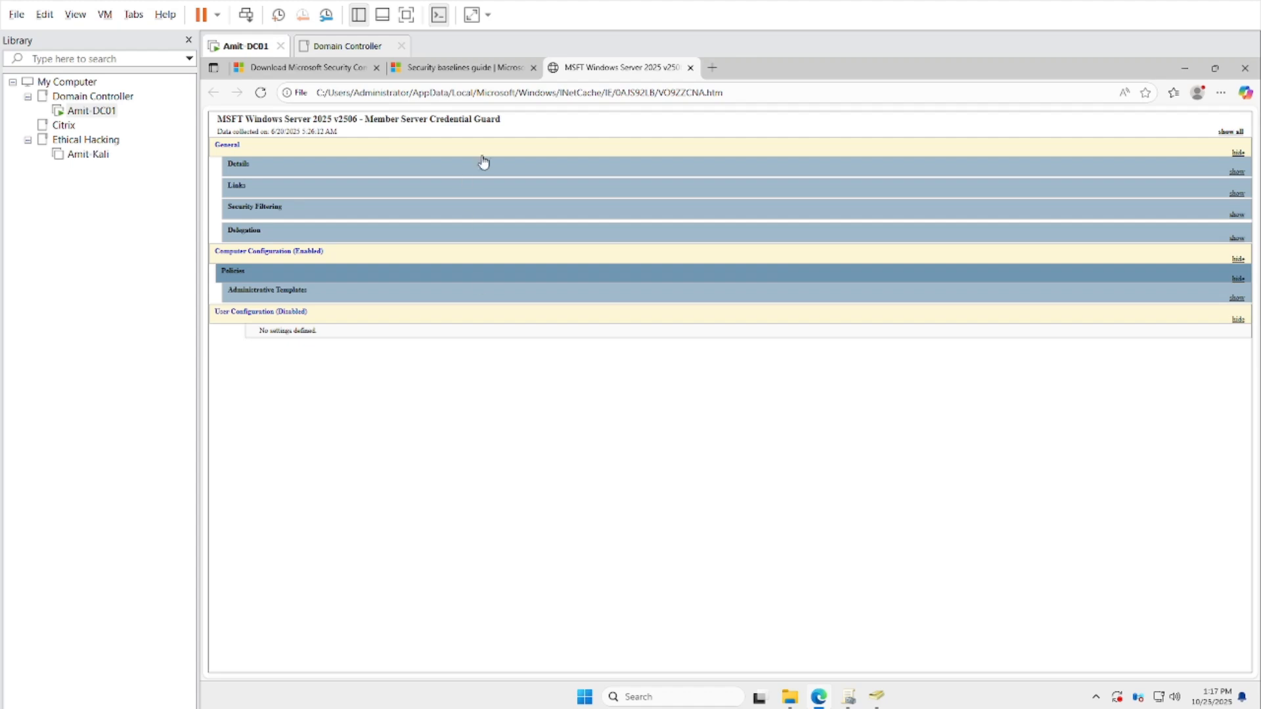
Select the GPO title in the report and cancel the settings import for Sample 04 in Group Policy Management
left_click_drag(504, 123, 221, 115)
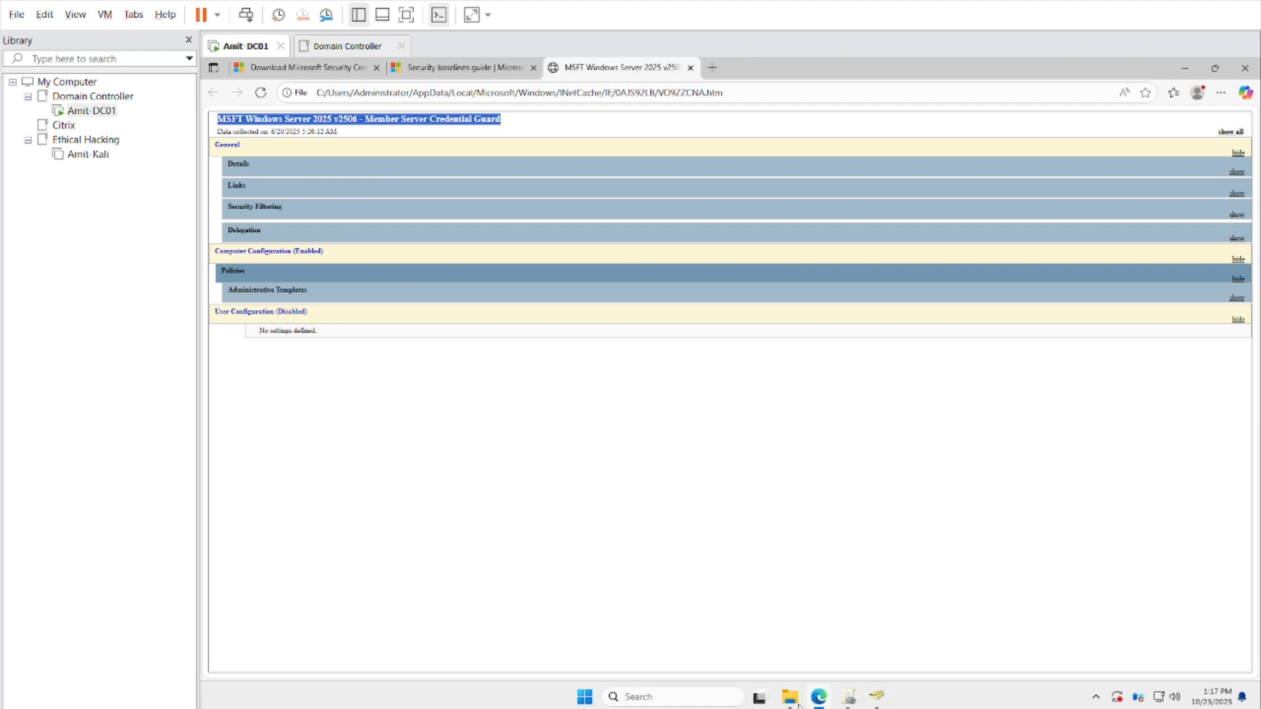
left_click(848, 697)
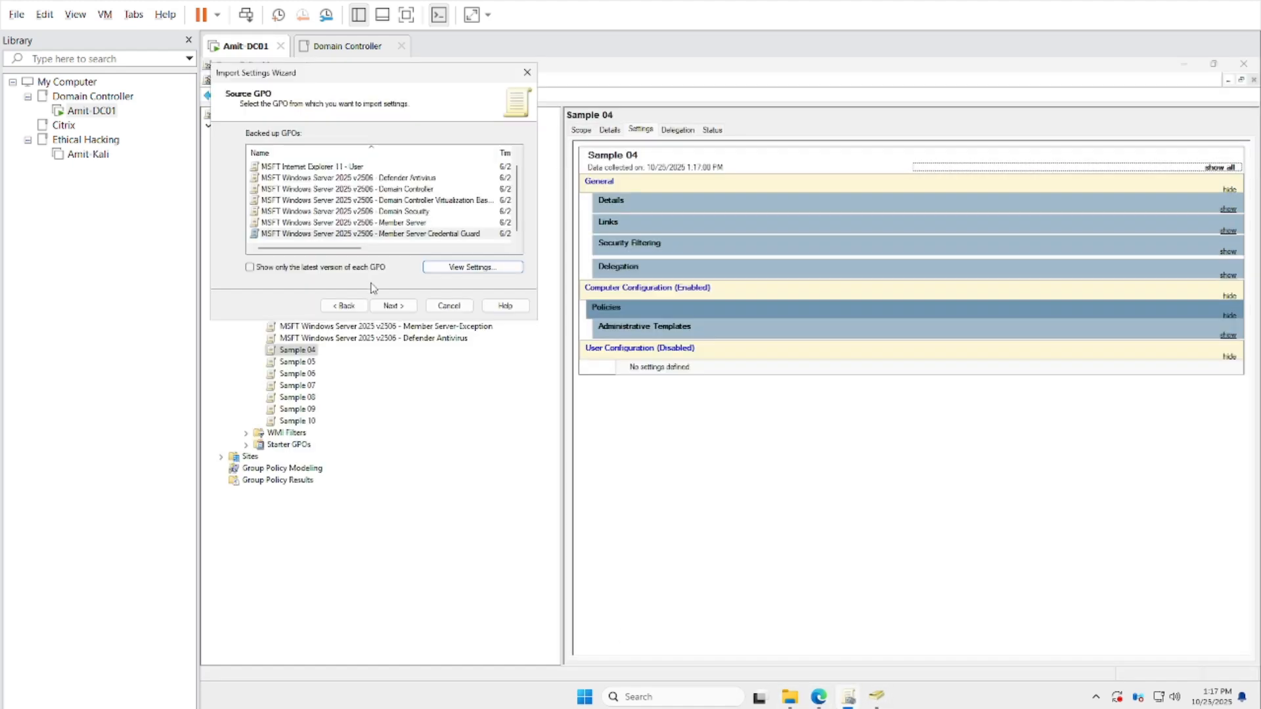
left_click(449, 306)
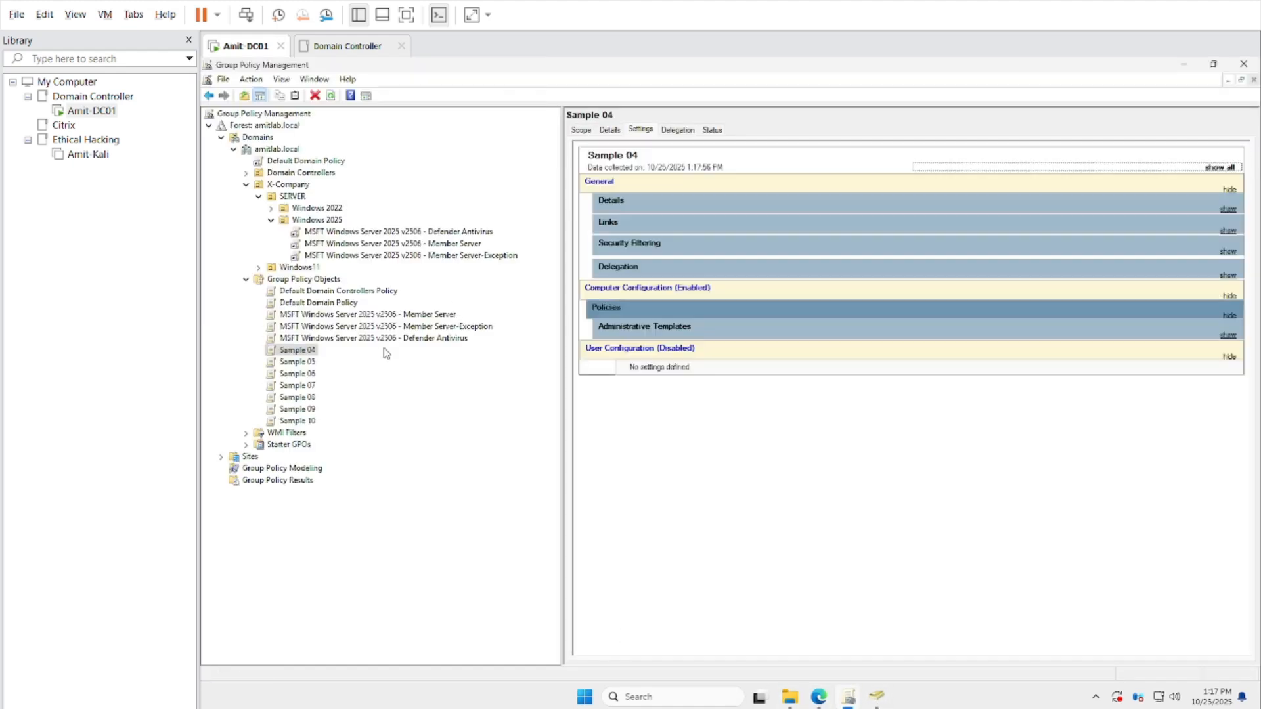
right_click(301, 353)
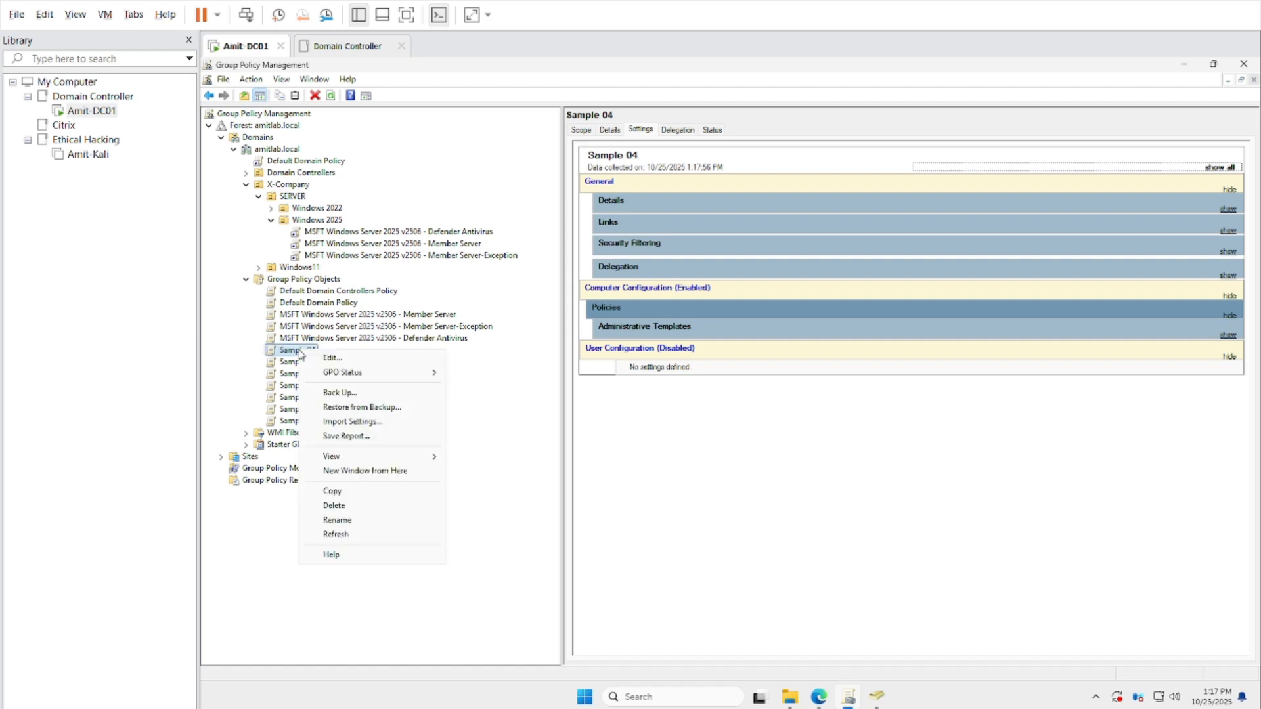
left_click(337, 520)
key("BackSpace")
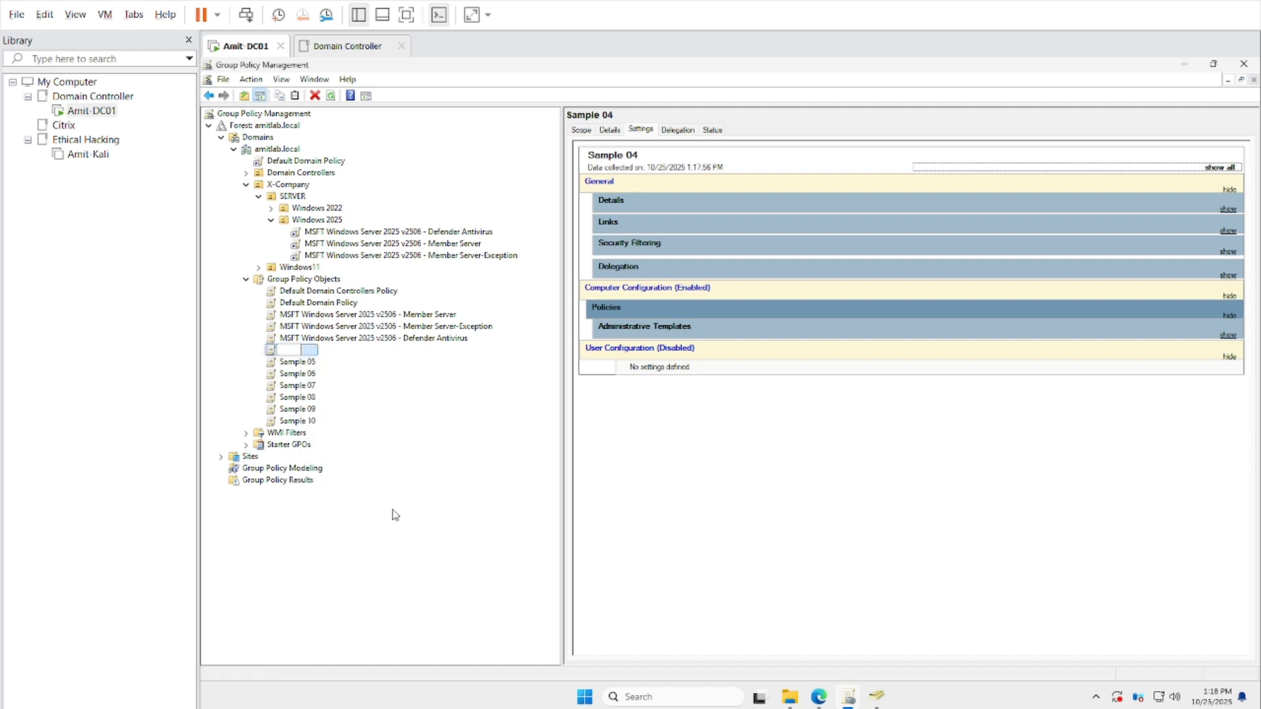
Copy the GPO title MSFT Windows Server 2025 v2506 - Member Server Credential Guard from the report in Microsoft Edge
left_click(823, 698)
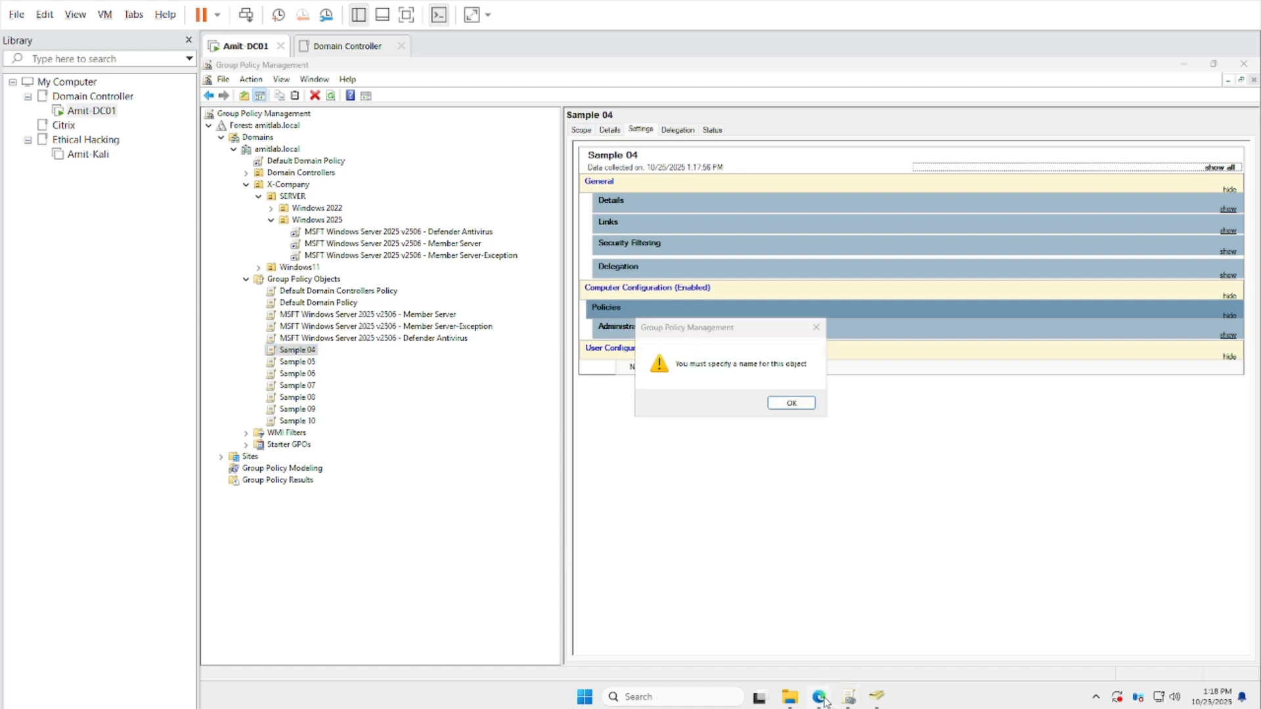
triple_click(492, 123)
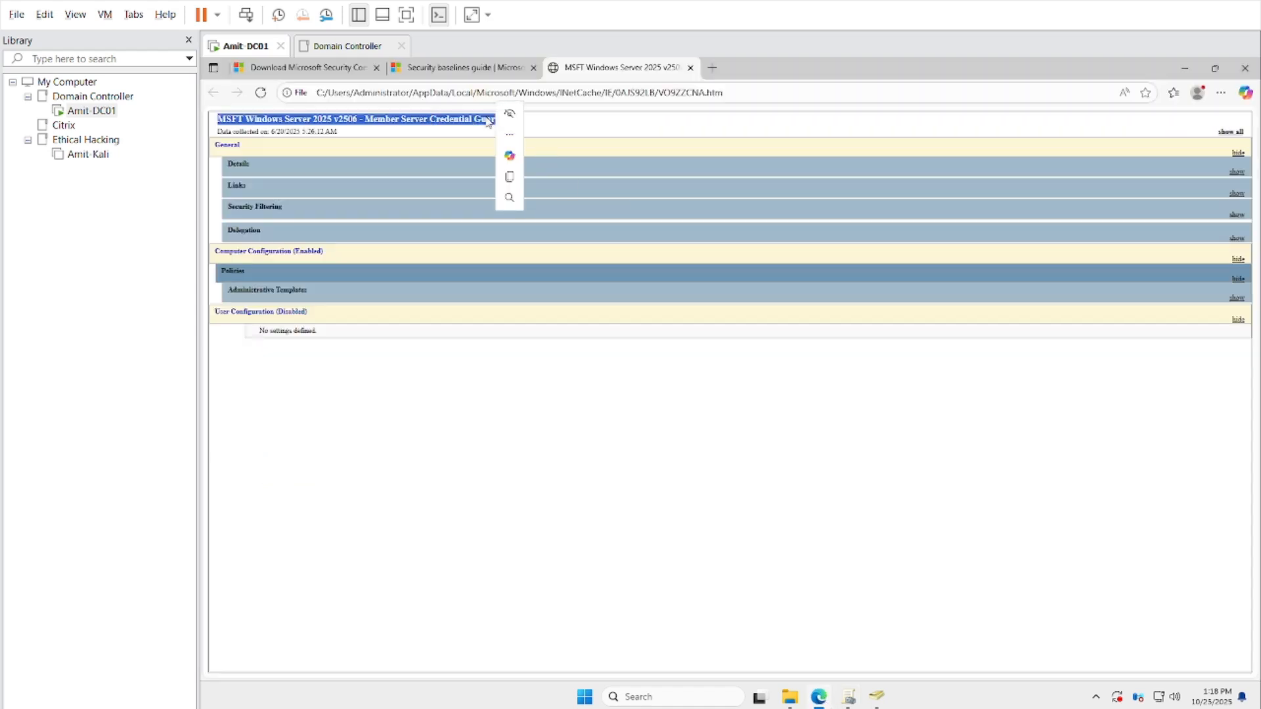
left_click(509, 177)
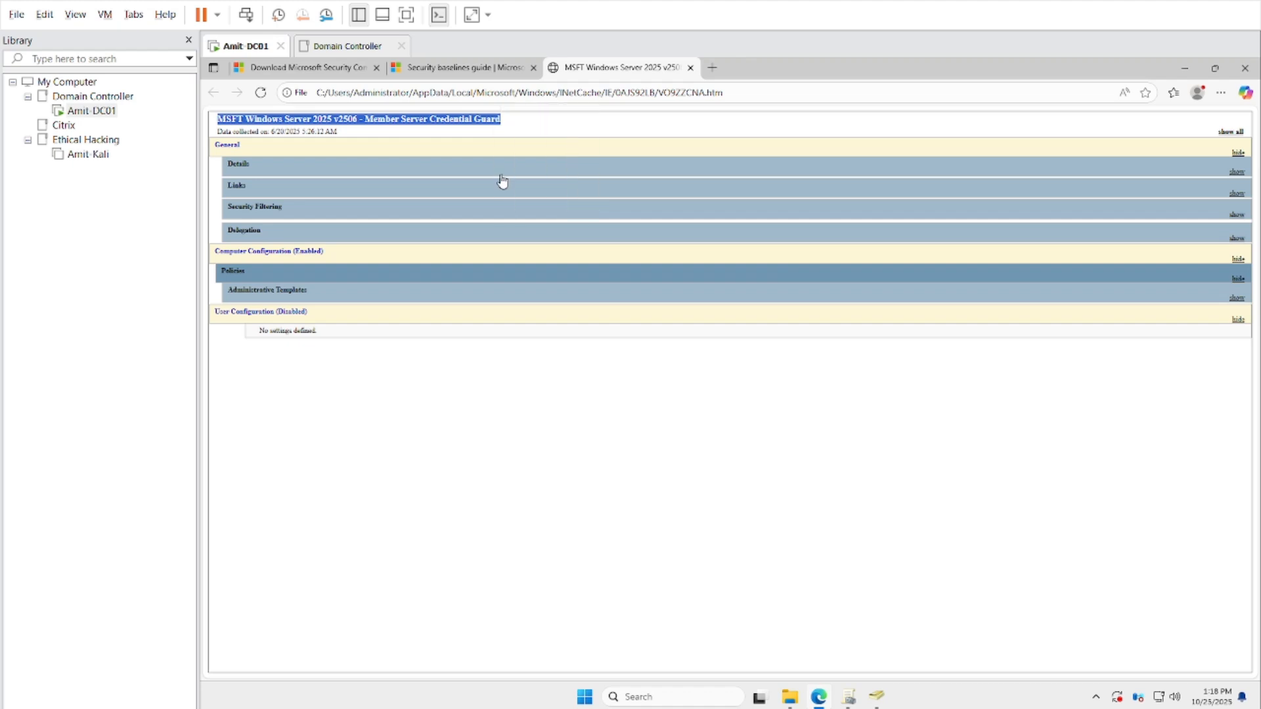
right_click(477, 122)
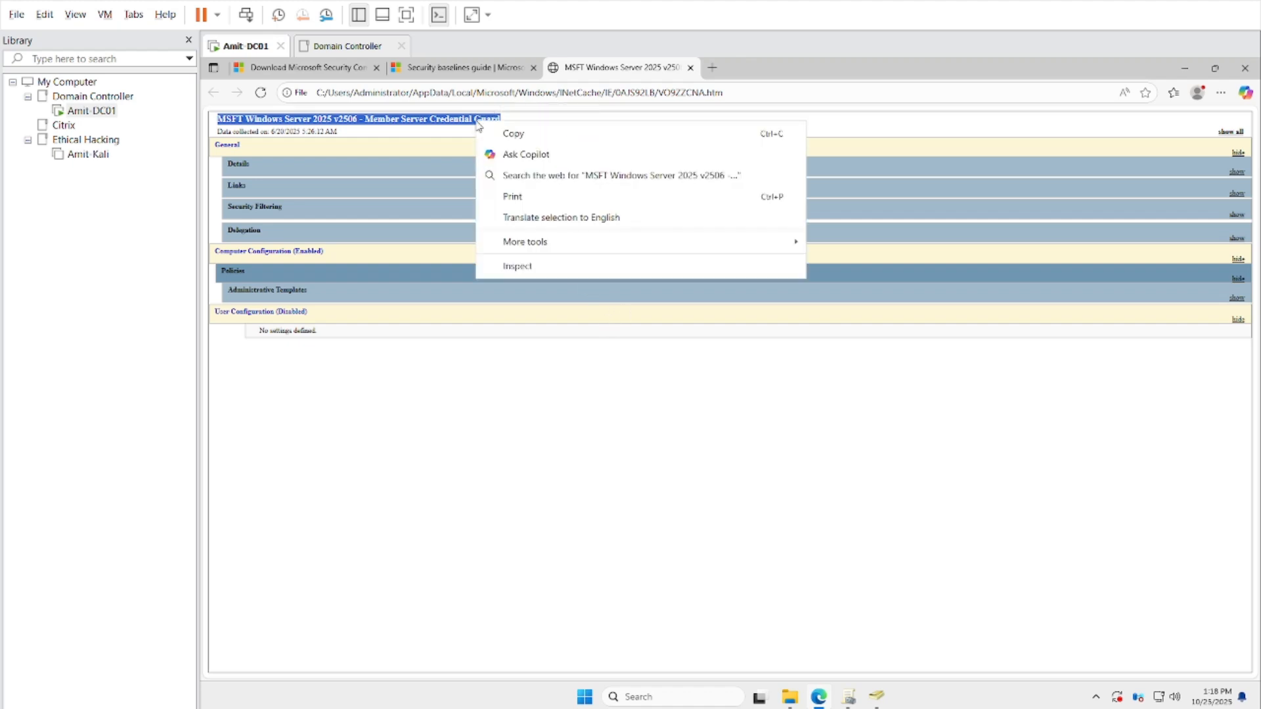
left_click(501, 134)
Rename the Sample 04 GPO as MSFT Windows Server 2025 v2506 - Member Server Credential Guard in Group Policy Management
left_click(848, 696)
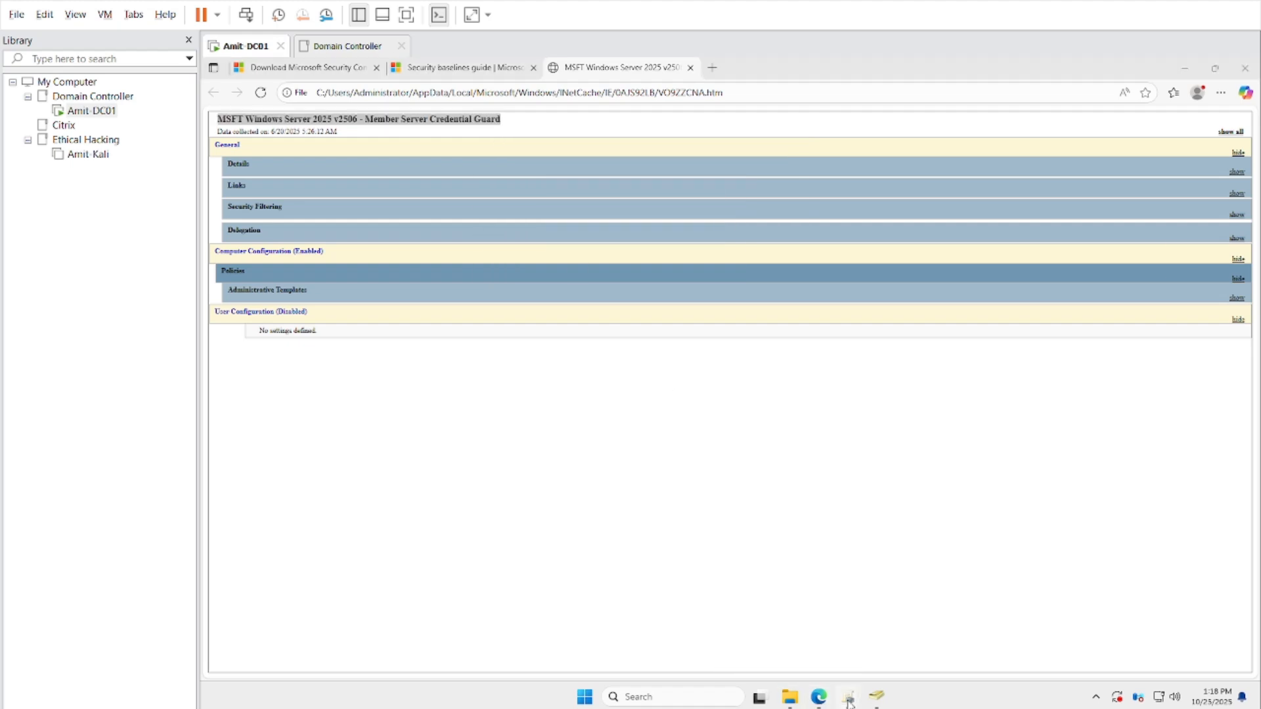
left_click(929, 647)
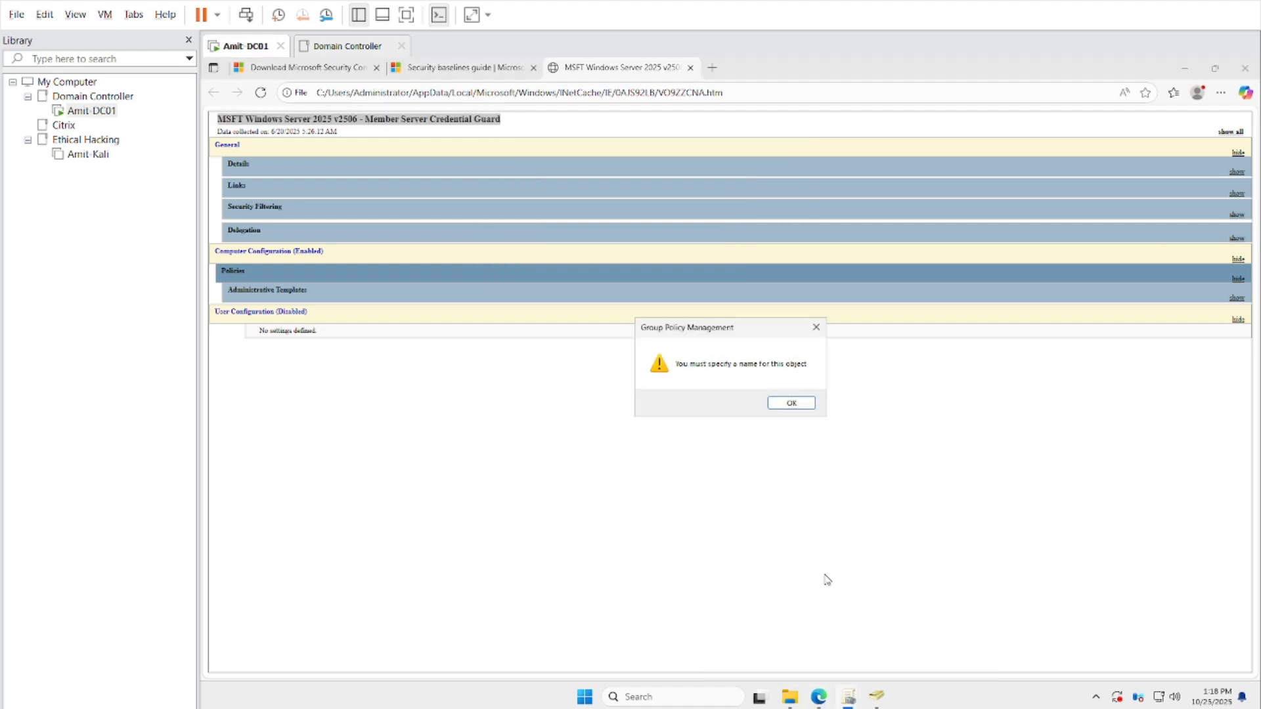
left_click(792, 403)
left_click(839, 631)
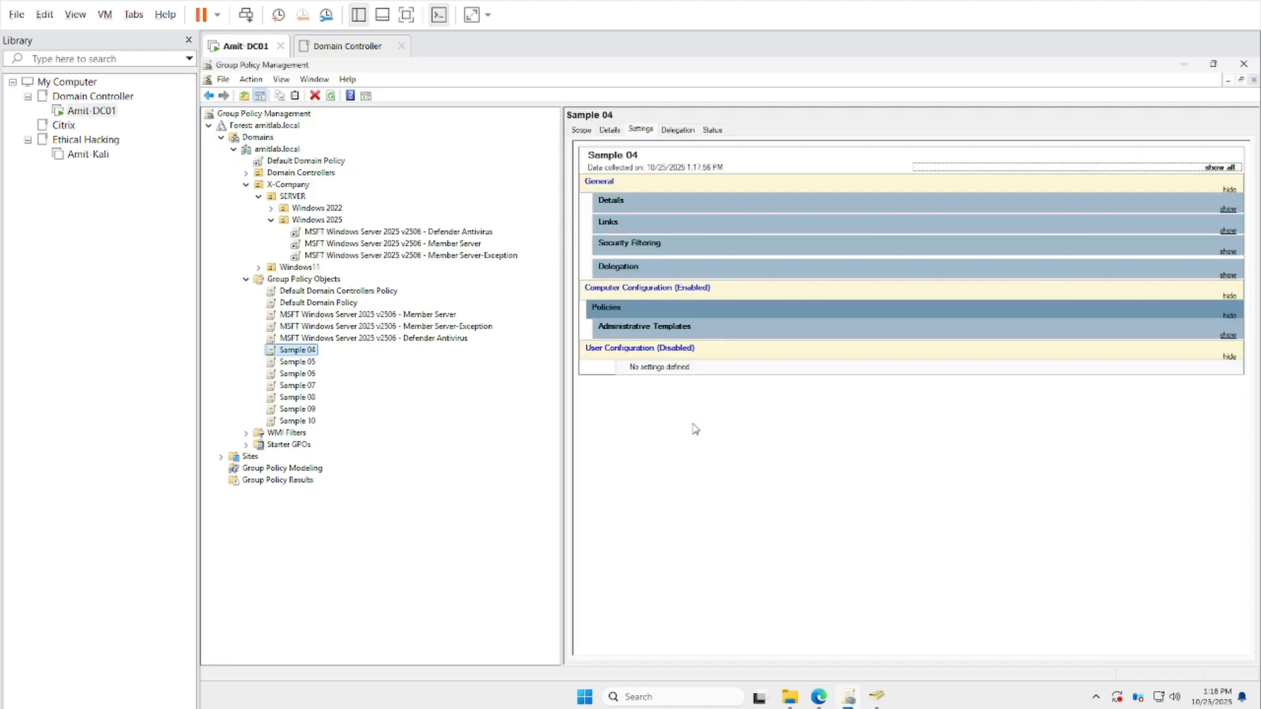
right_click(290, 350)
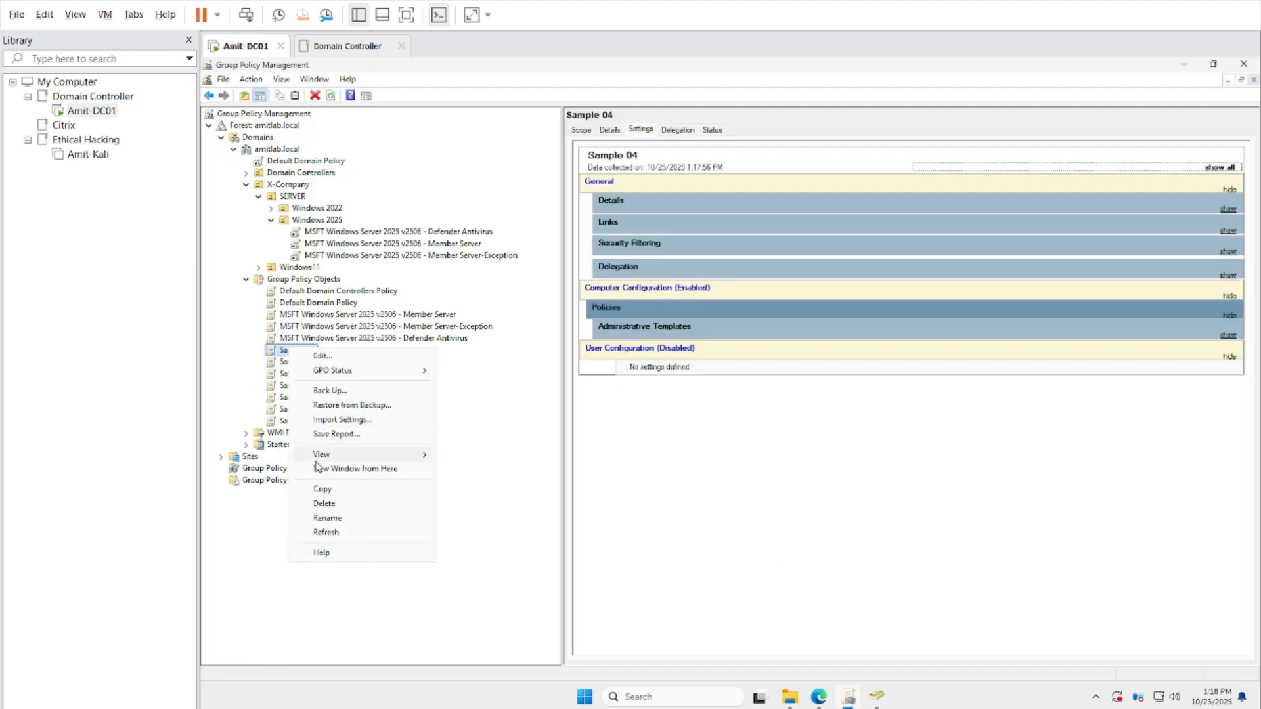
left_click(328, 518)
key("ctrl+v")
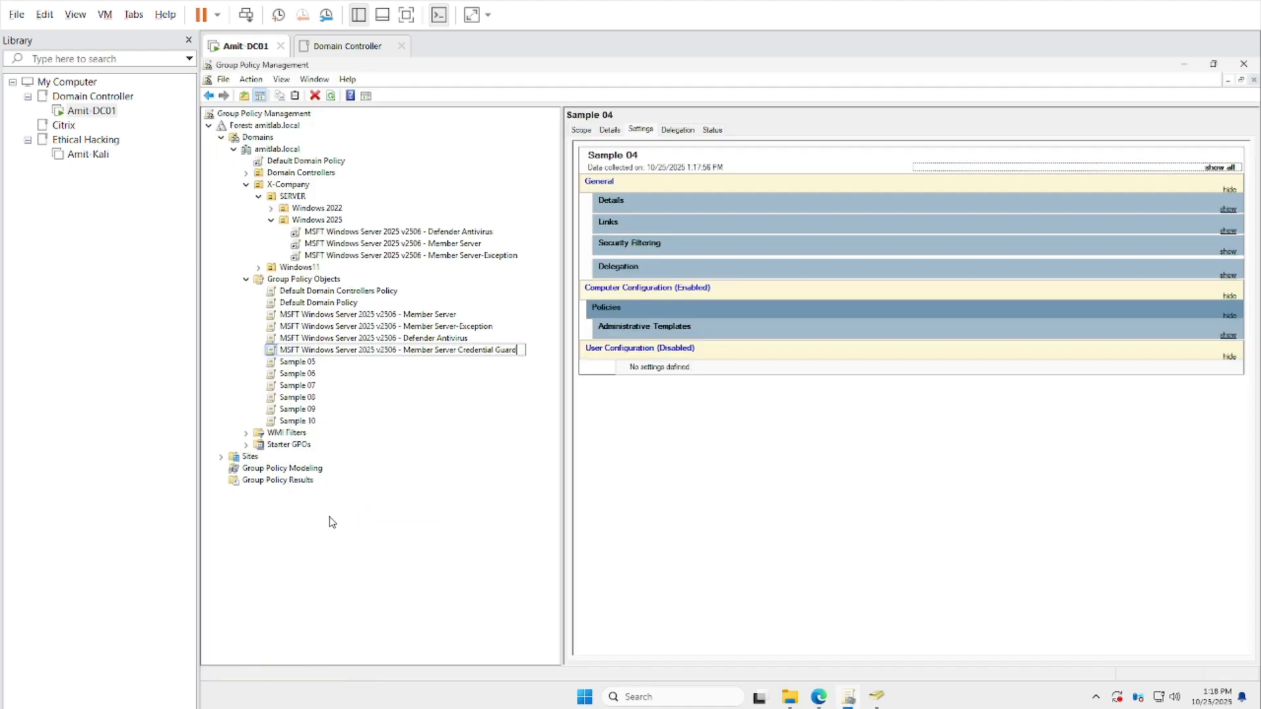
key("Return")
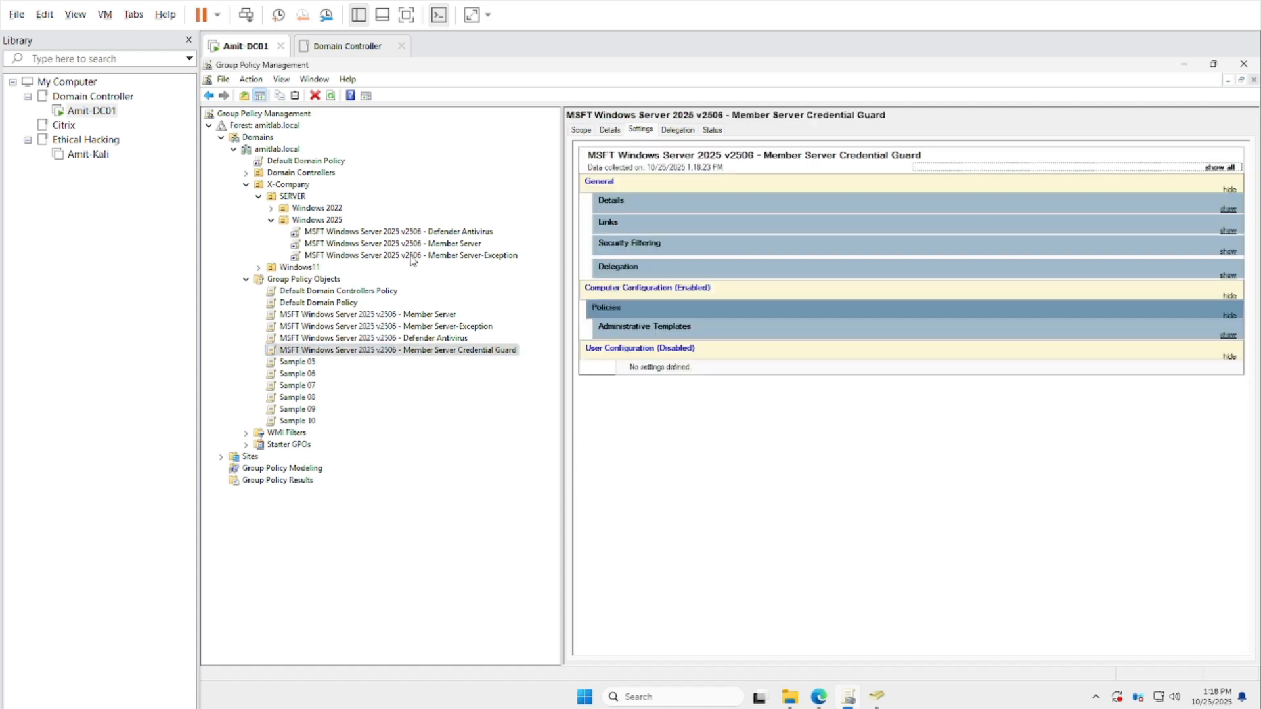
Link the MSFT Windows Server 2025 v2506 - Member Server Credential Guard GPO to the Windows 2025 OU
right_click(341, 222)
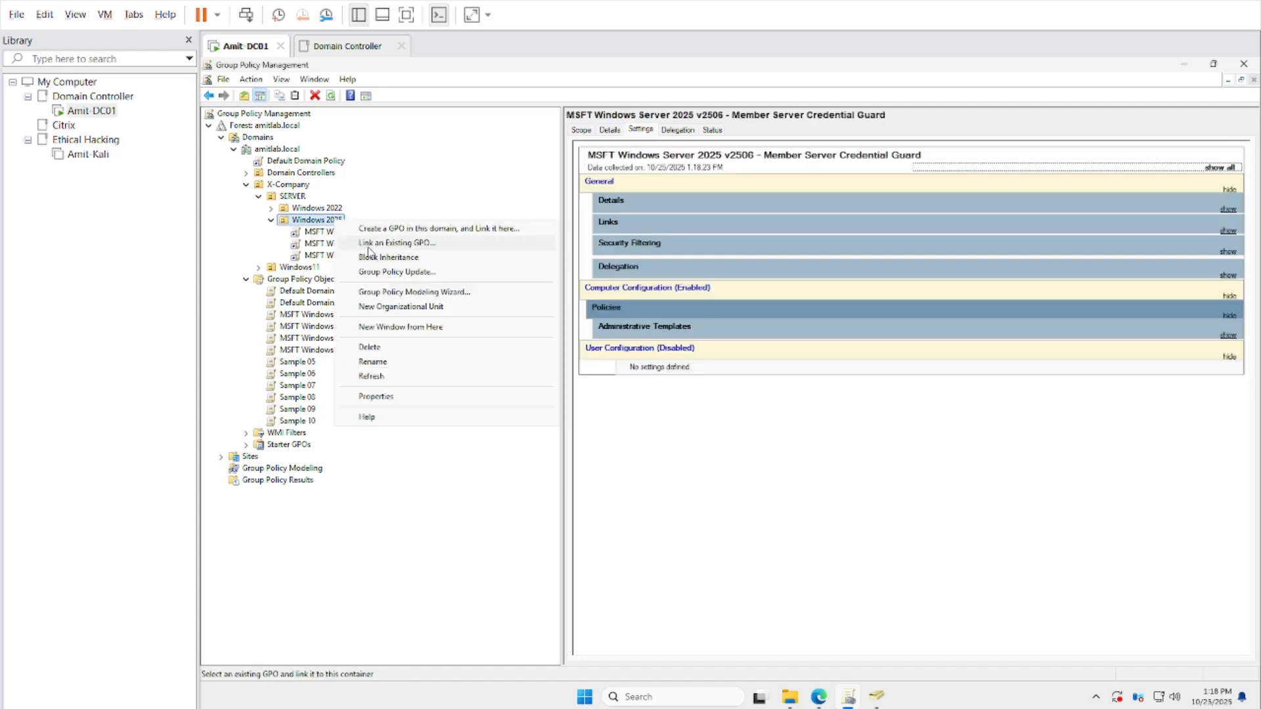
left_click(370, 245)
left_click(687, 392)
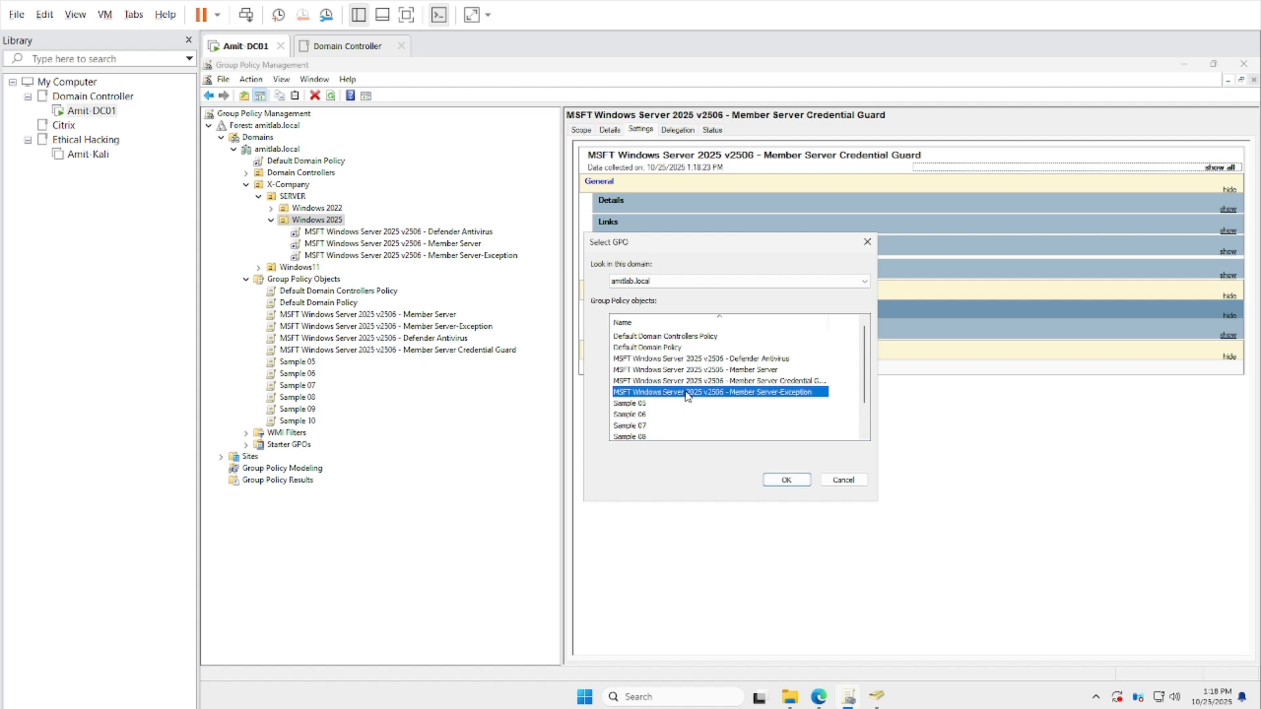
left_click(687, 381)
left_click(787, 481)
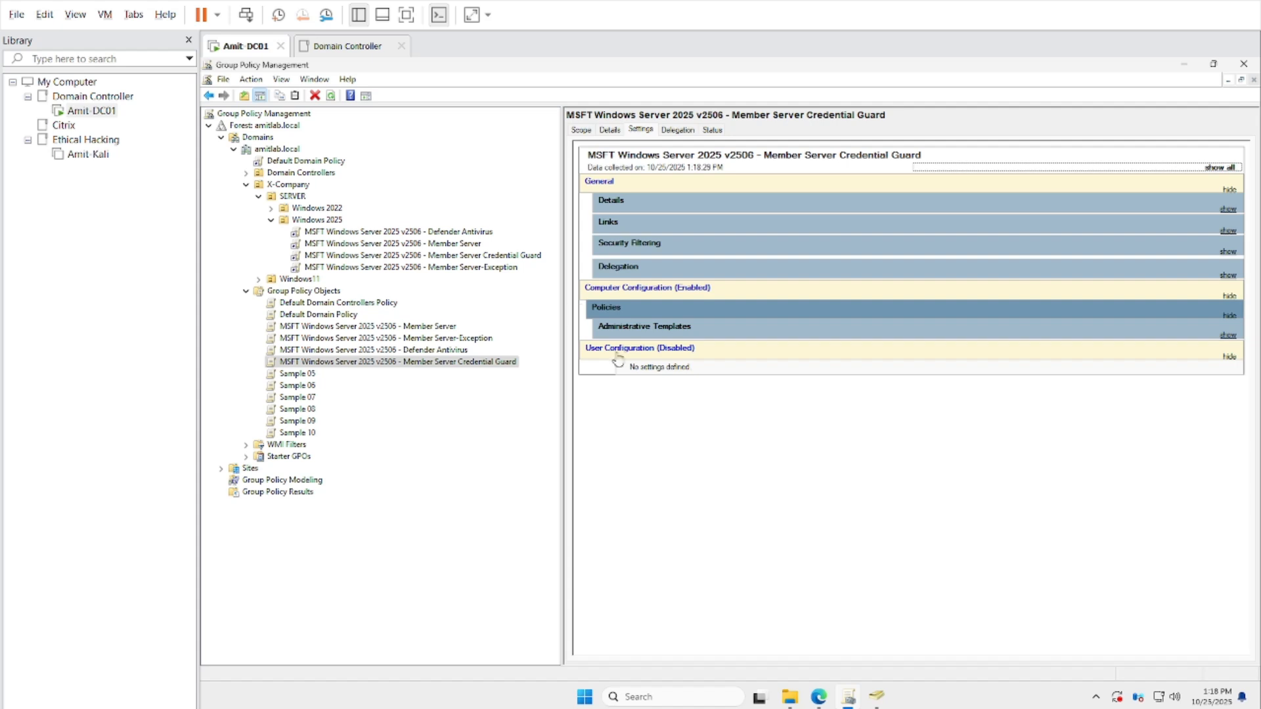
Review the settings of the linked Member Server-Exception and Member Server Credential Guard GPOs, expanding the latter's Administrative Templates
left_click(461, 269)
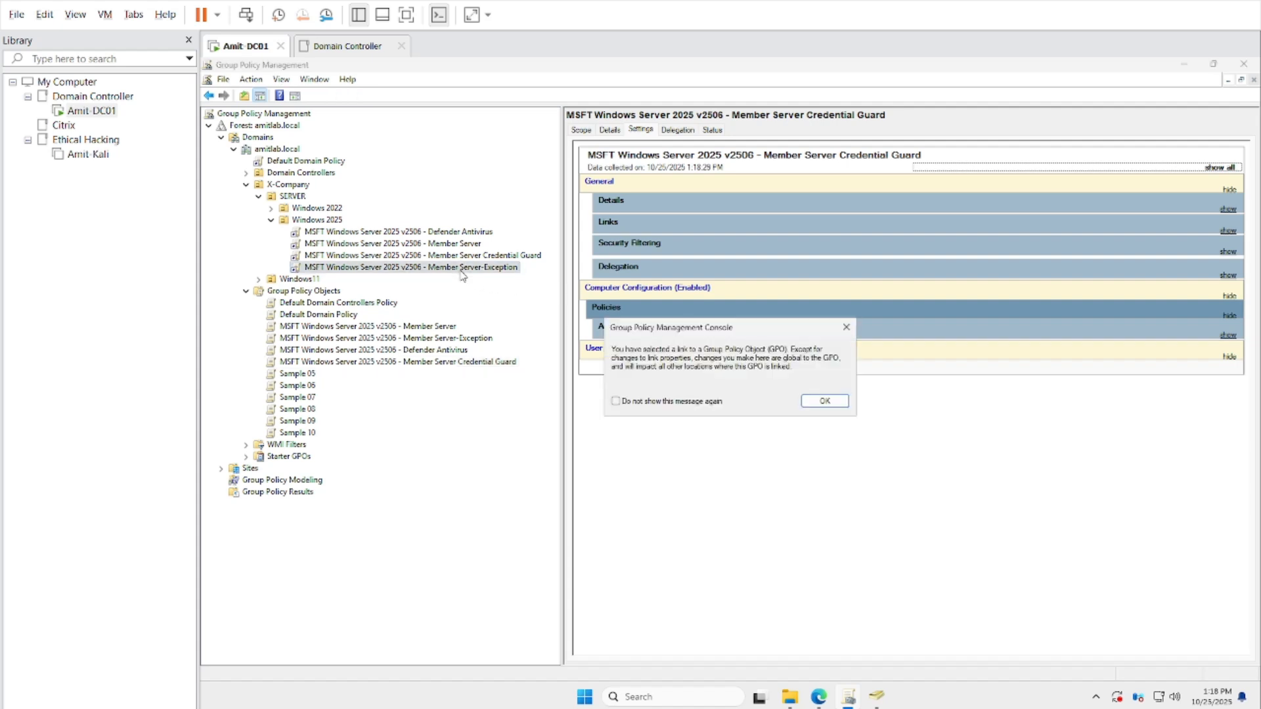
left_click(816, 399)
left_click(644, 131)
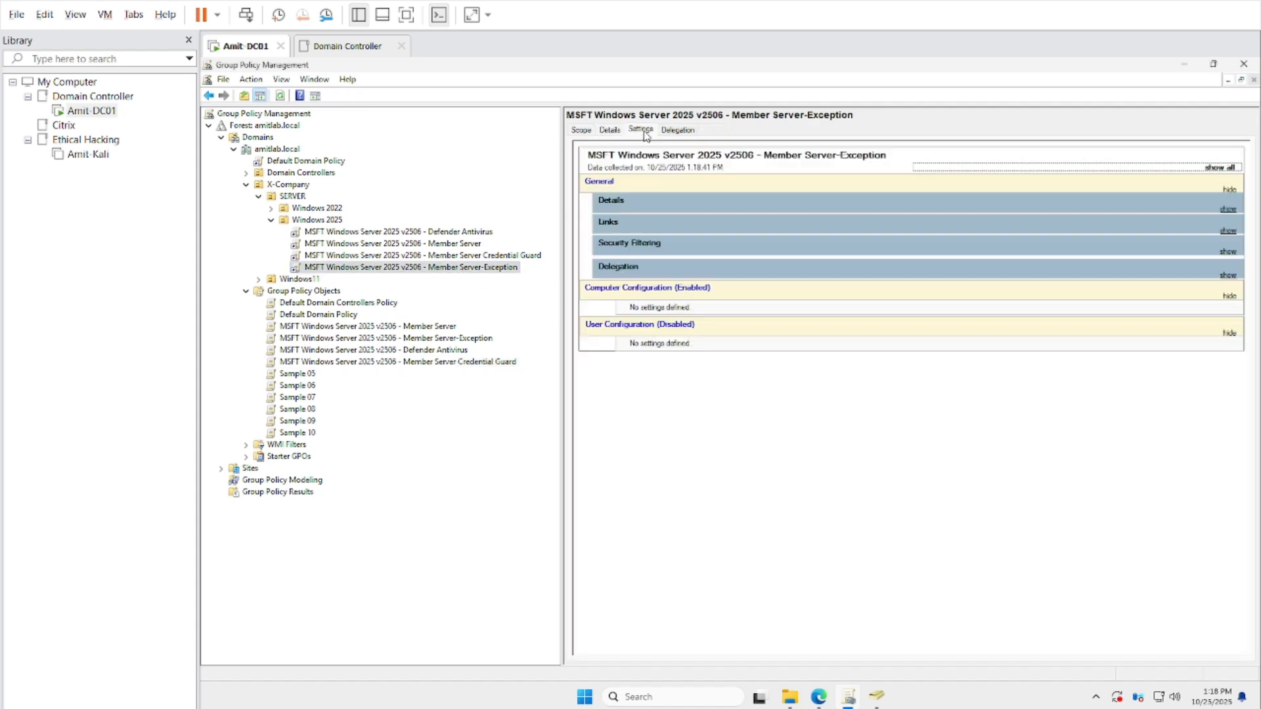
left_click(460, 256)
left_click(816, 400)
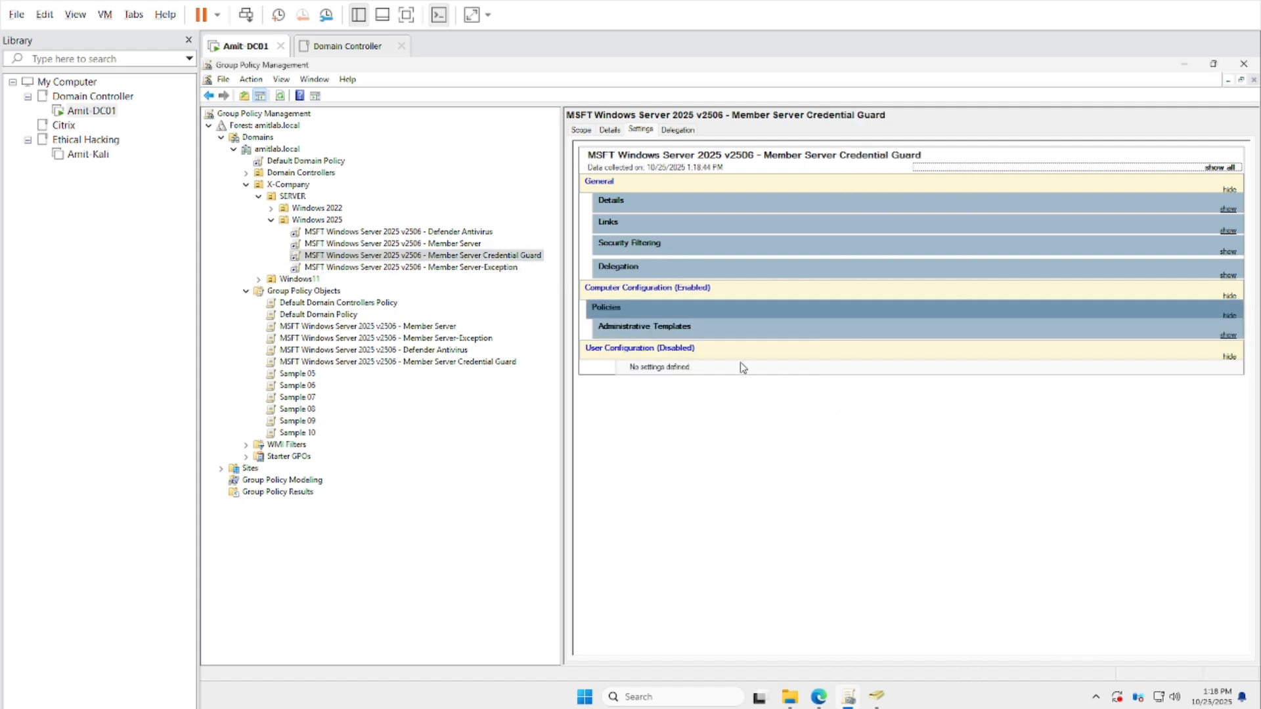
left_click(719, 367)
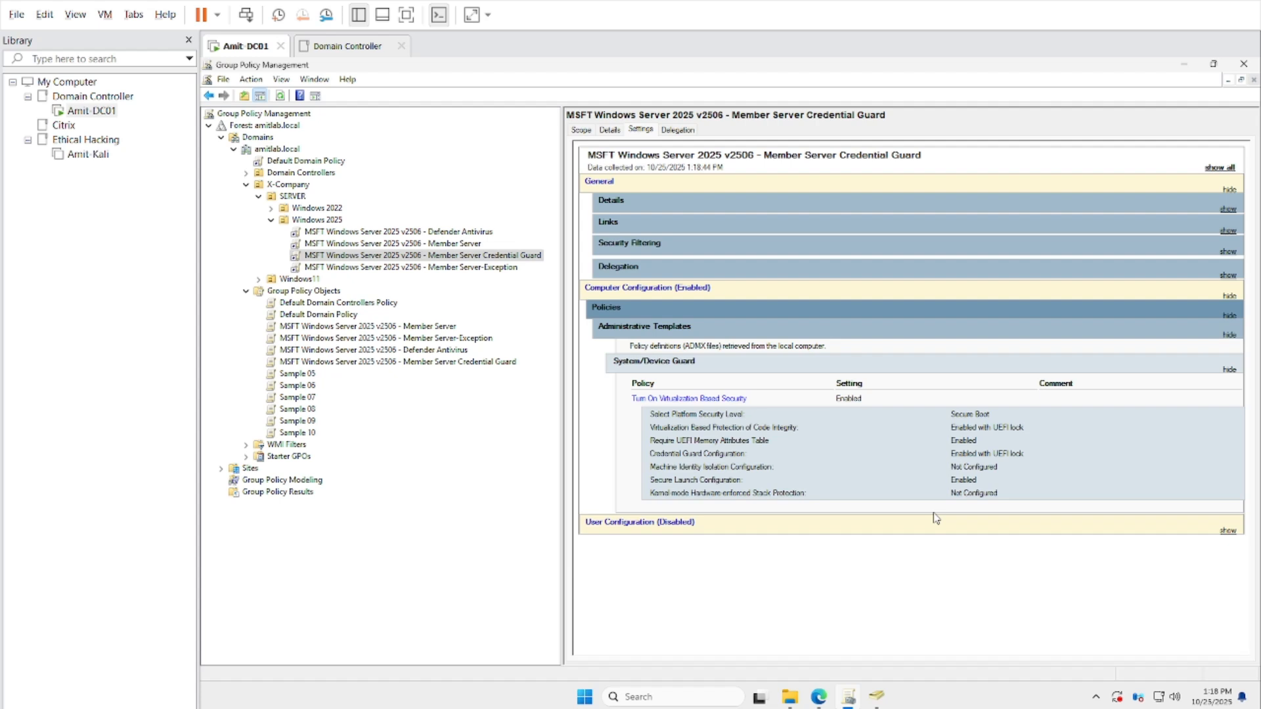
Check the settings of the linked Defender Antivirus GPO, then review the GPOs linked to the Windows 2025 OU
left_click(318, 232)
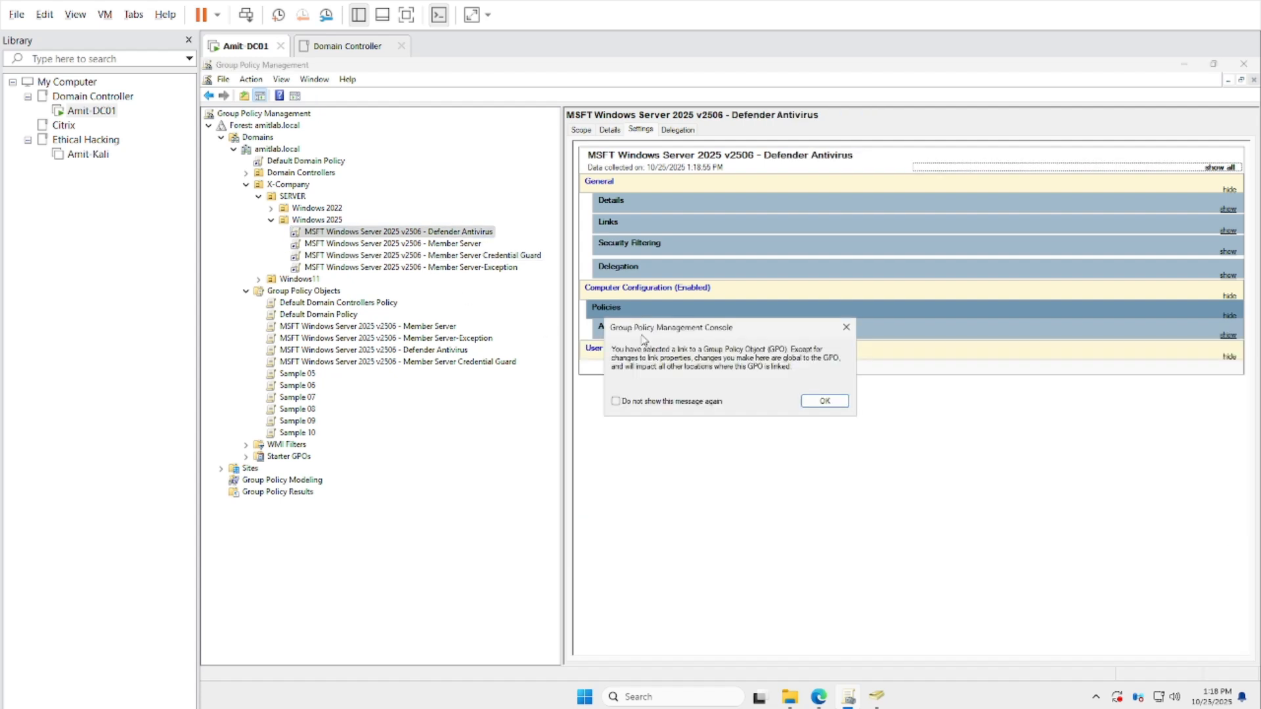
left_click(829, 402)
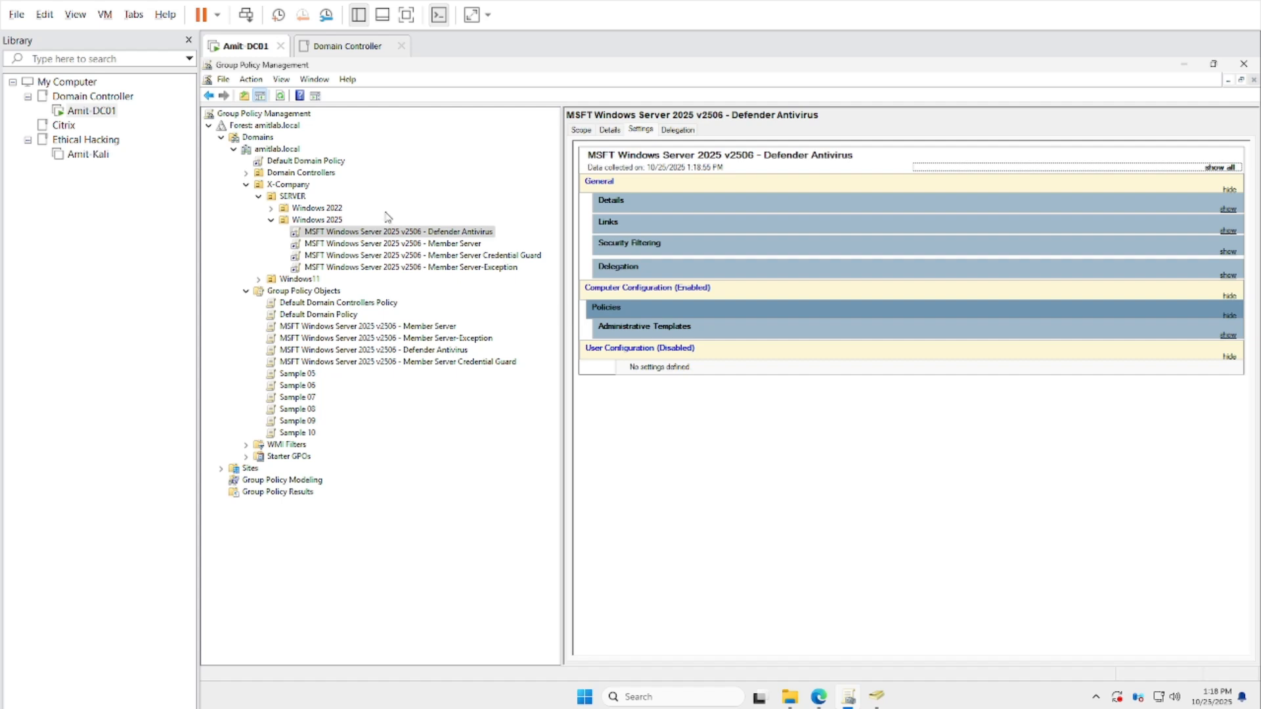
double_click(285, 222)
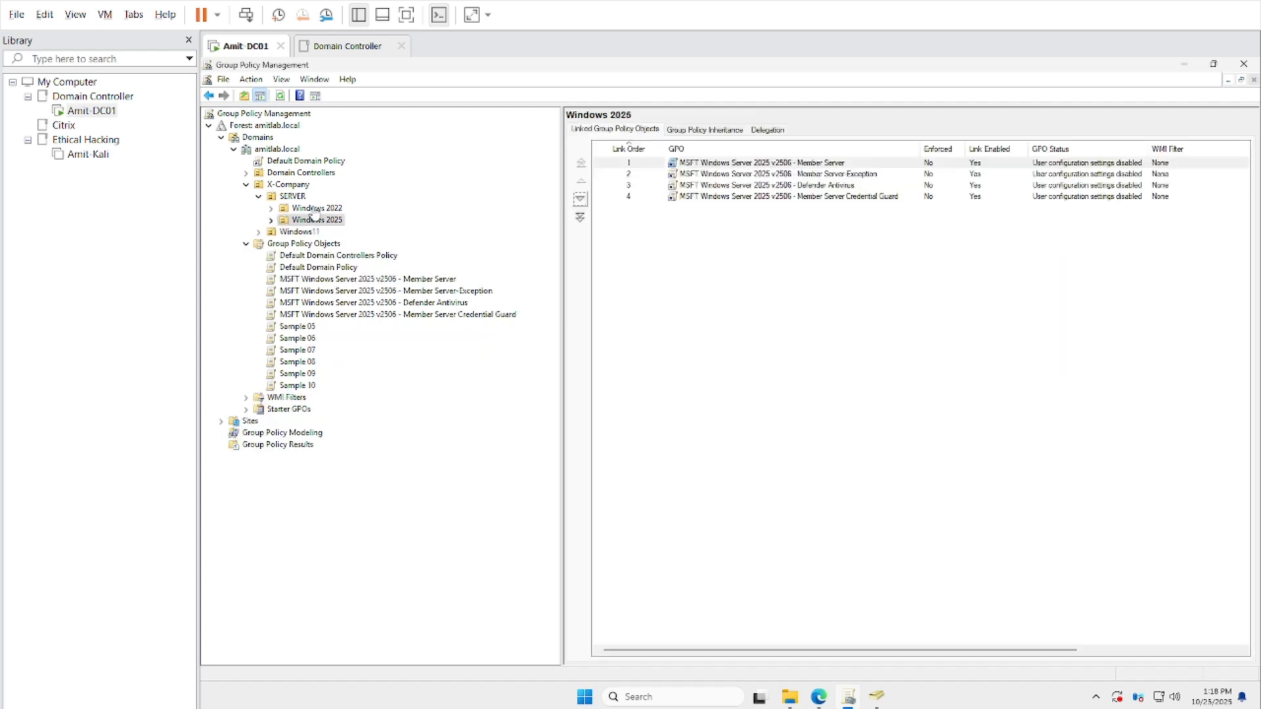
left_click(798, 698)
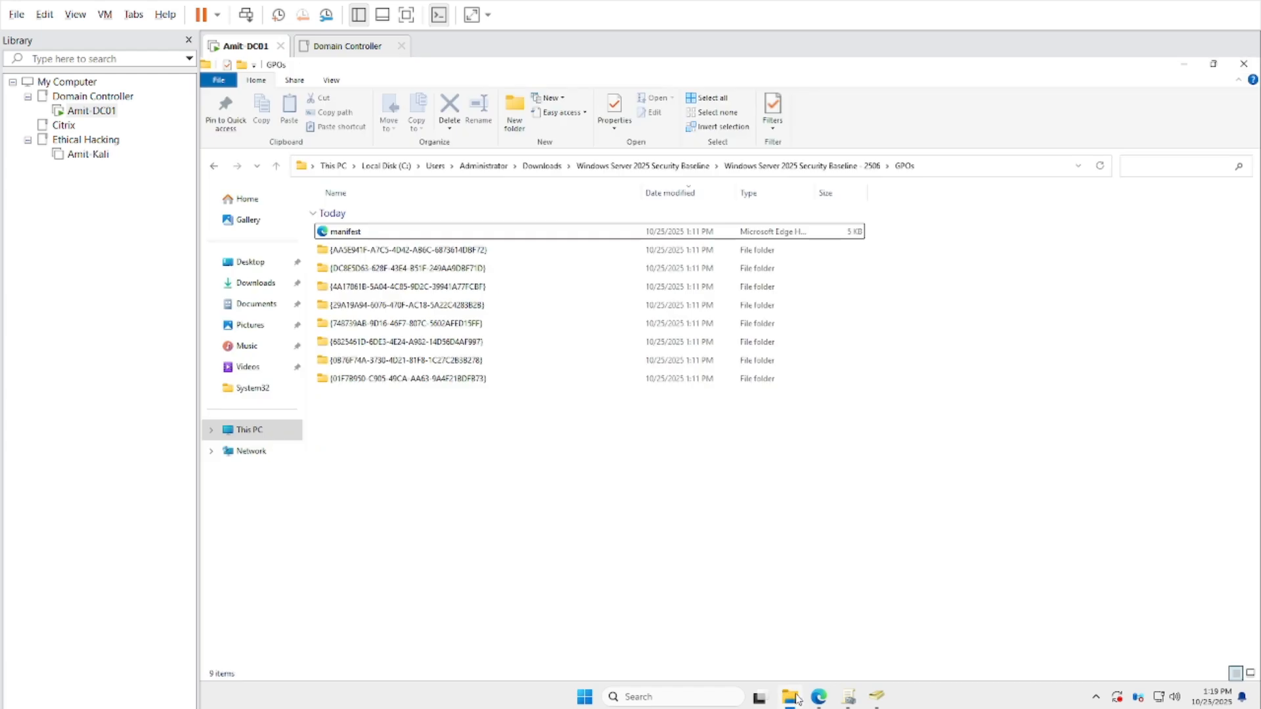
left_click(851, 698)
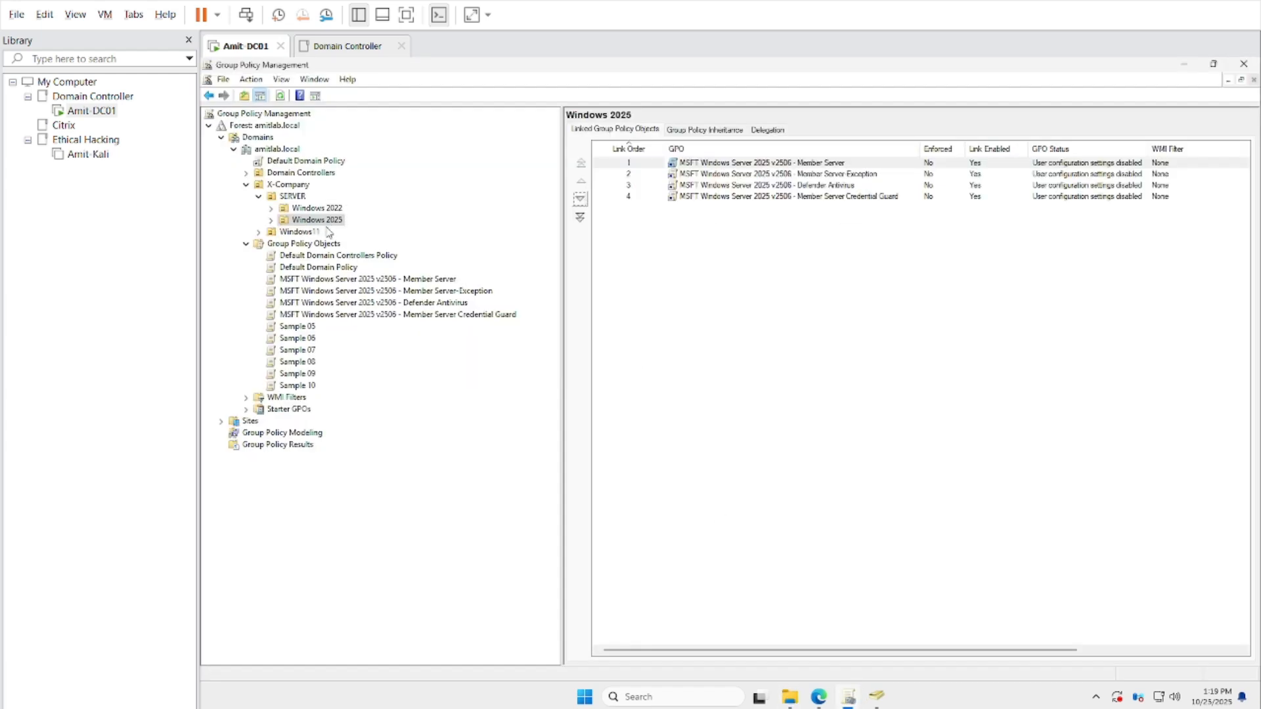
left_click(304, 327)
right_click(304, 333)
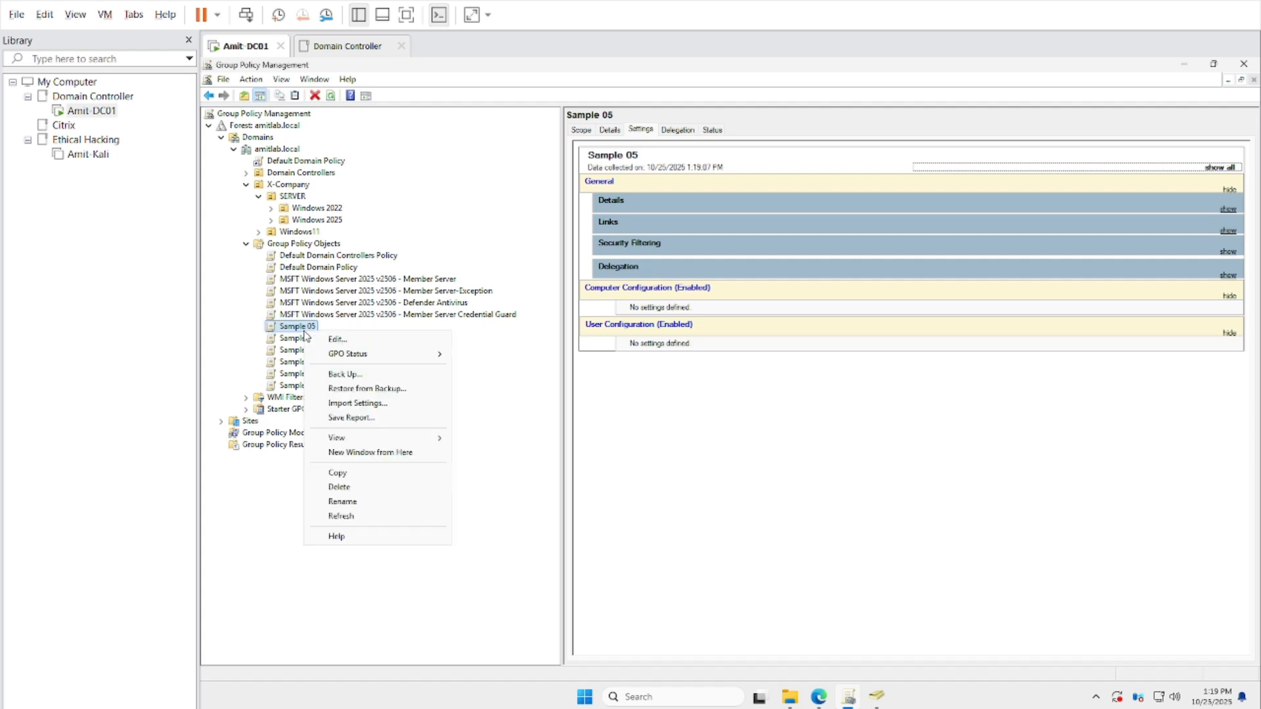
left_click(361, 408)
left_click(402, 307)
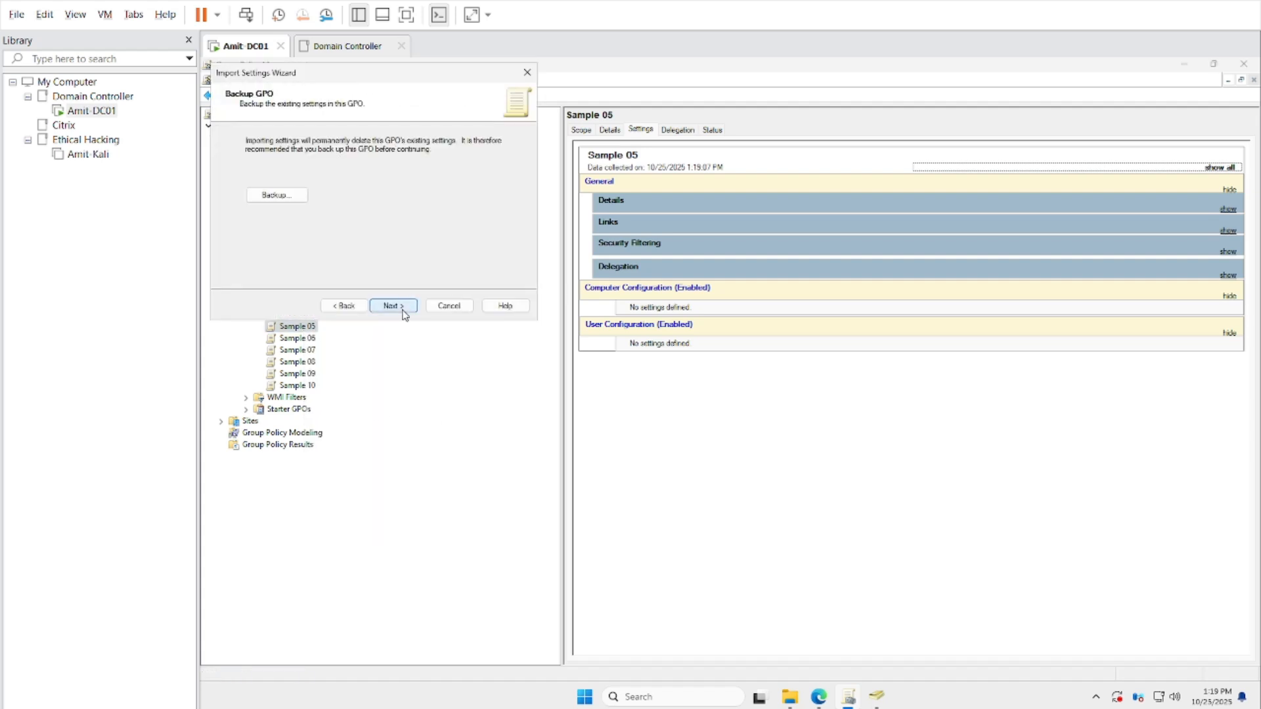
left_click(393, 306)
left_click(393, 306)
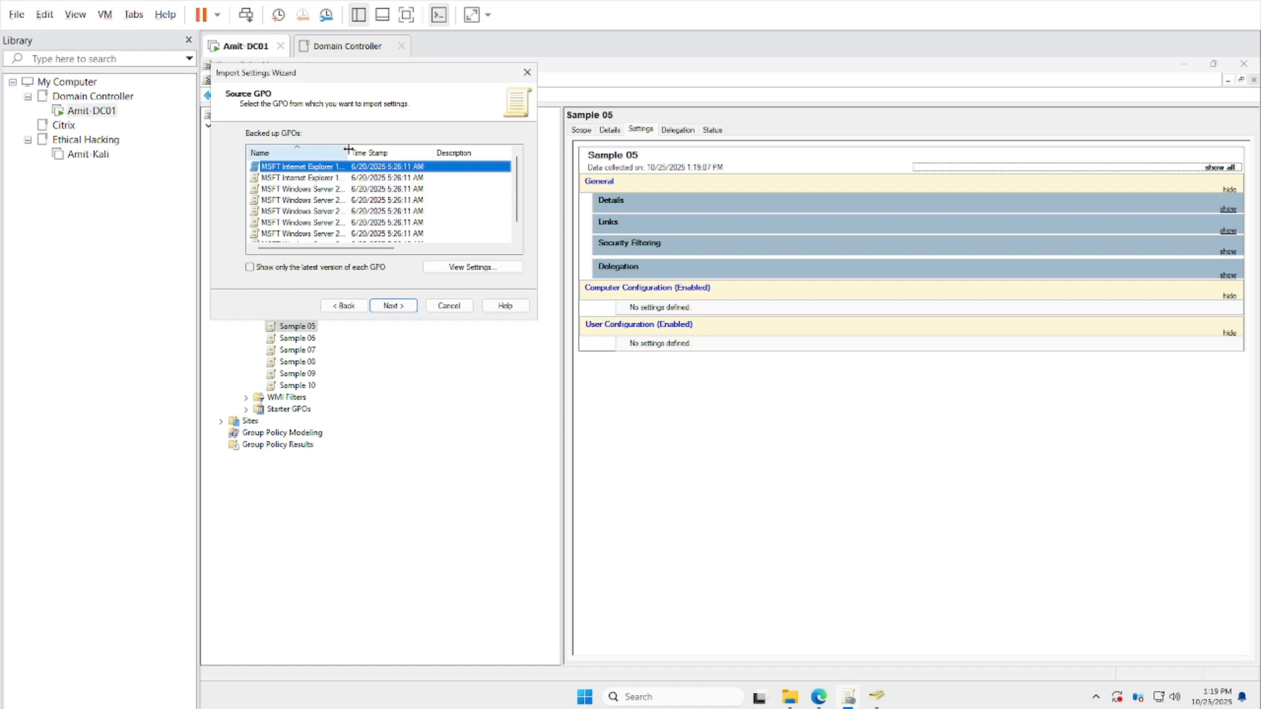
left_click_drag(346, 152, 436, 152)
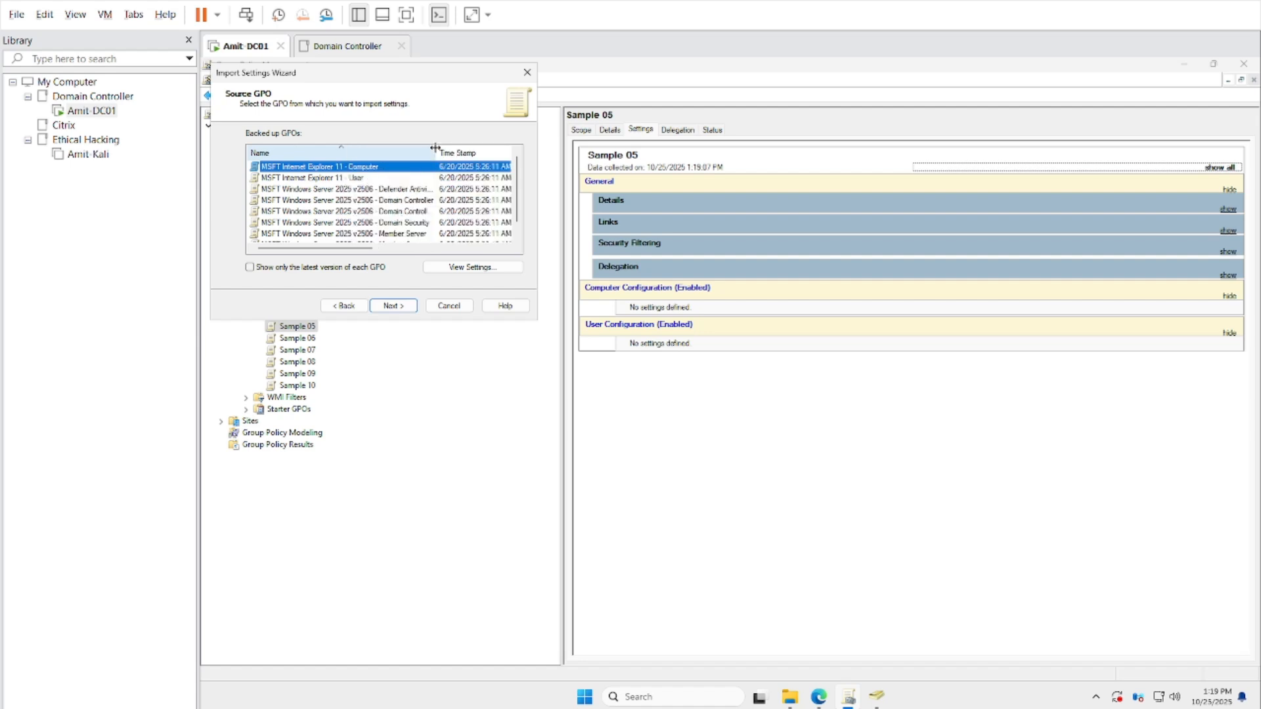
left_click(340, 179)
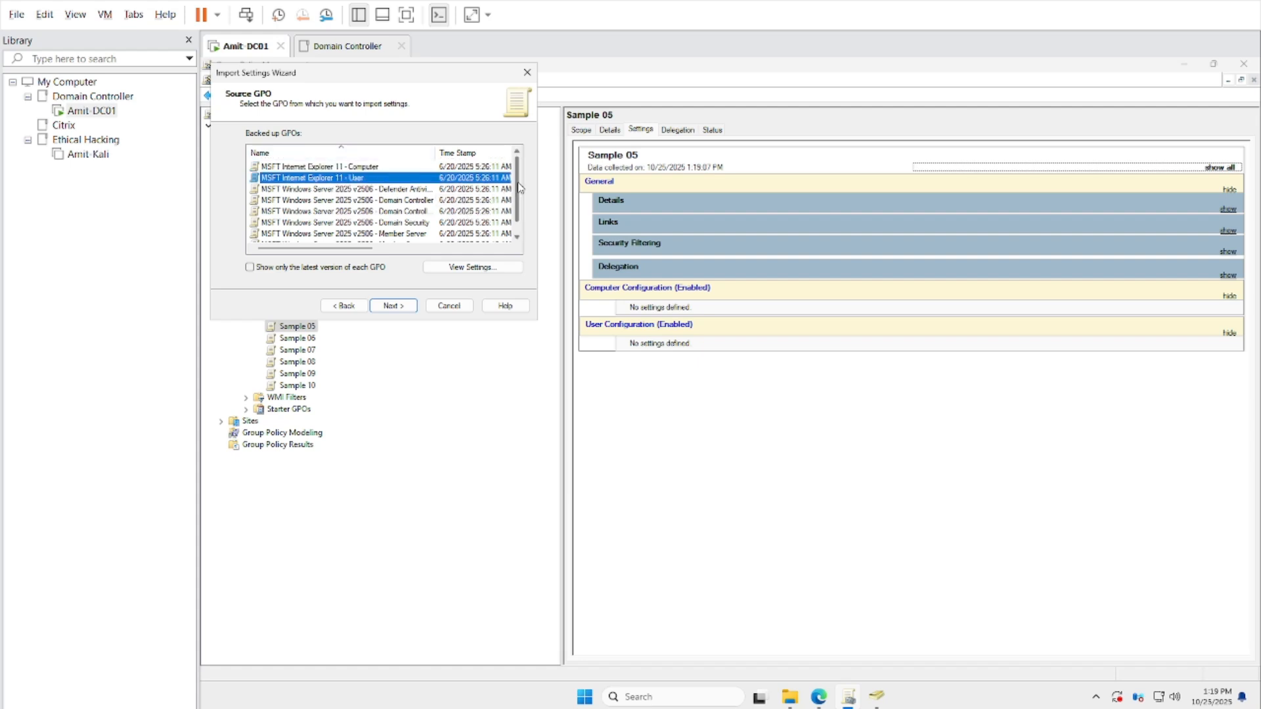
left_click_drag(519, 188, 521, 230)
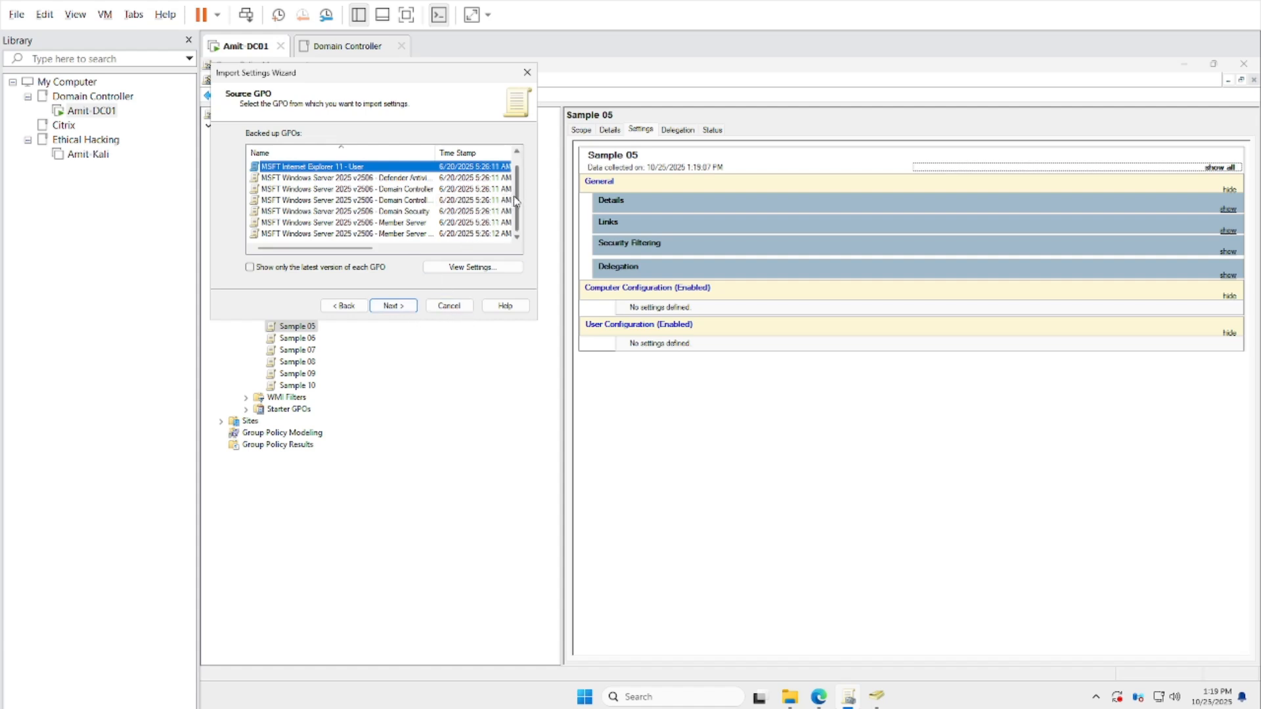
left_click_drag(517, 201, 519, 188)
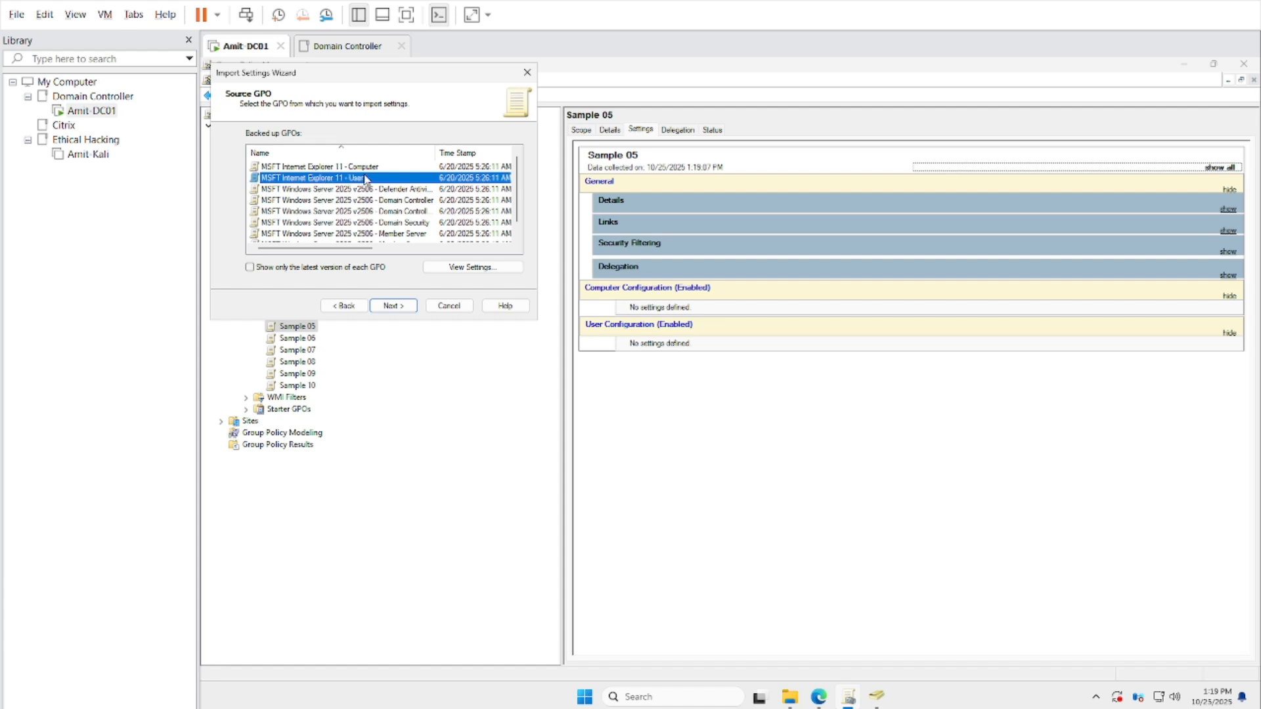
left_click(449, 306)
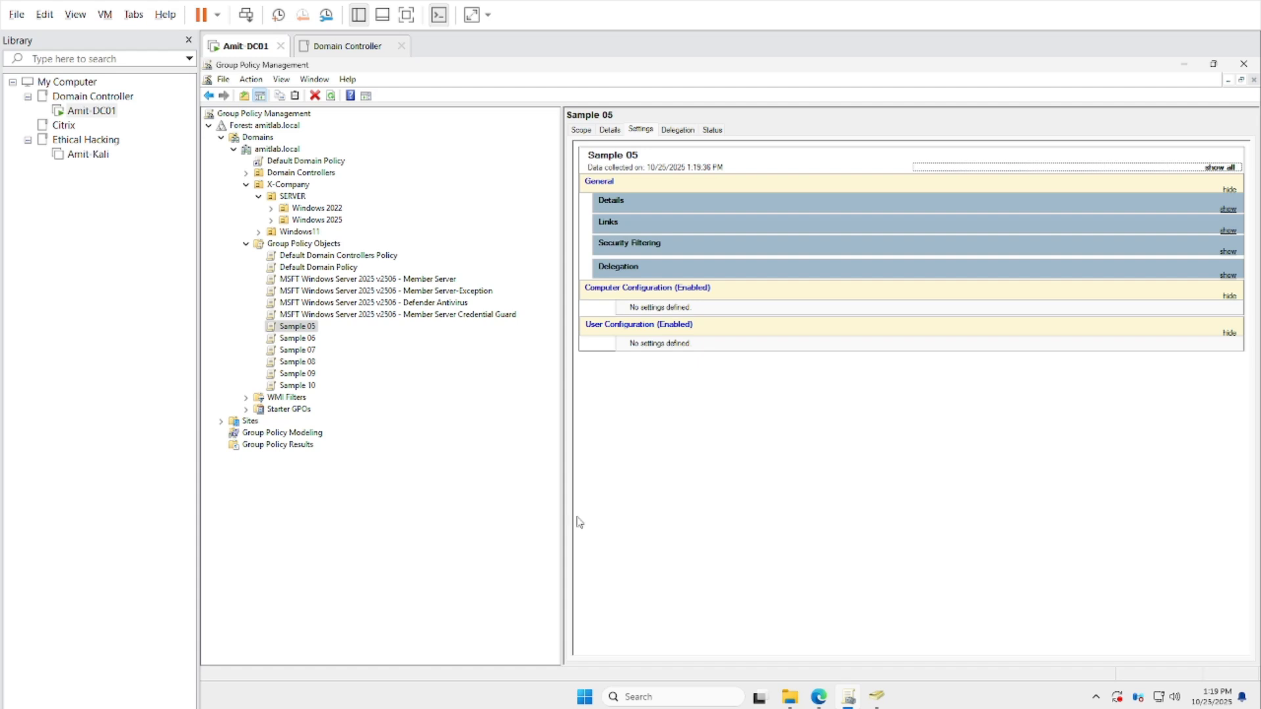
Switch to File Explorer and open the Downloads folder in a separate maximized window
left_click(790, 696)
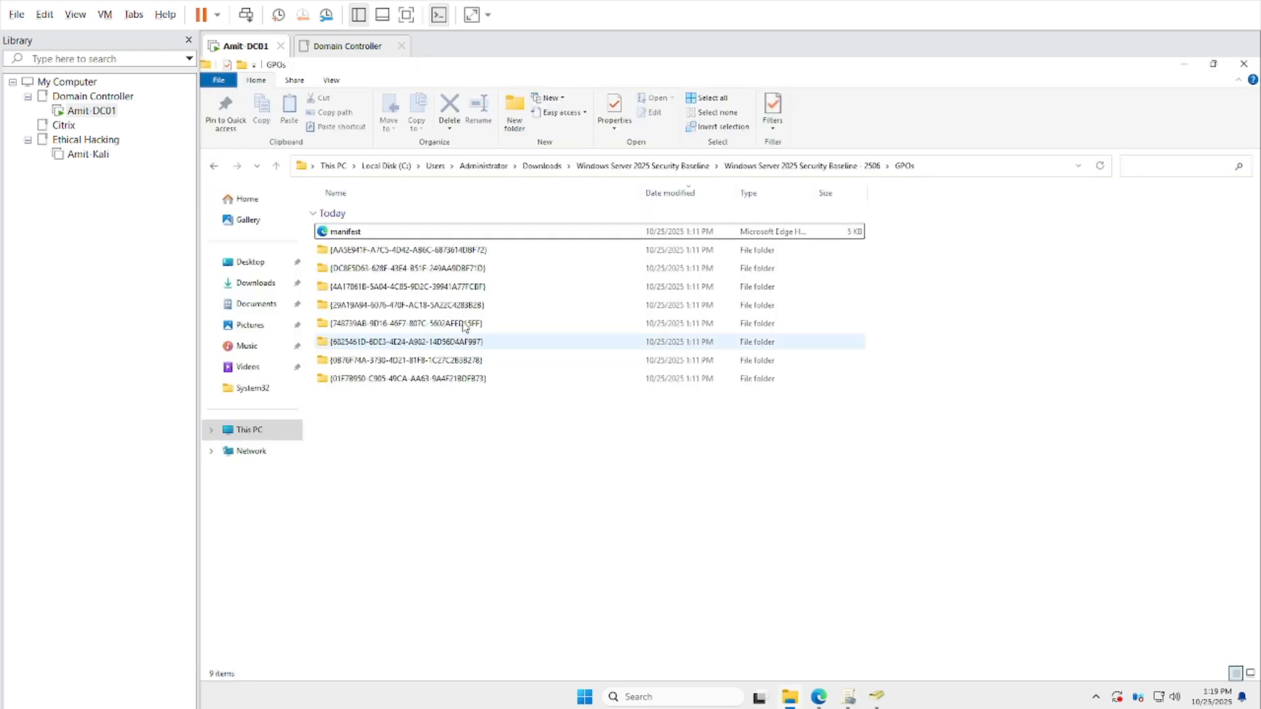
left_click(545, 165)
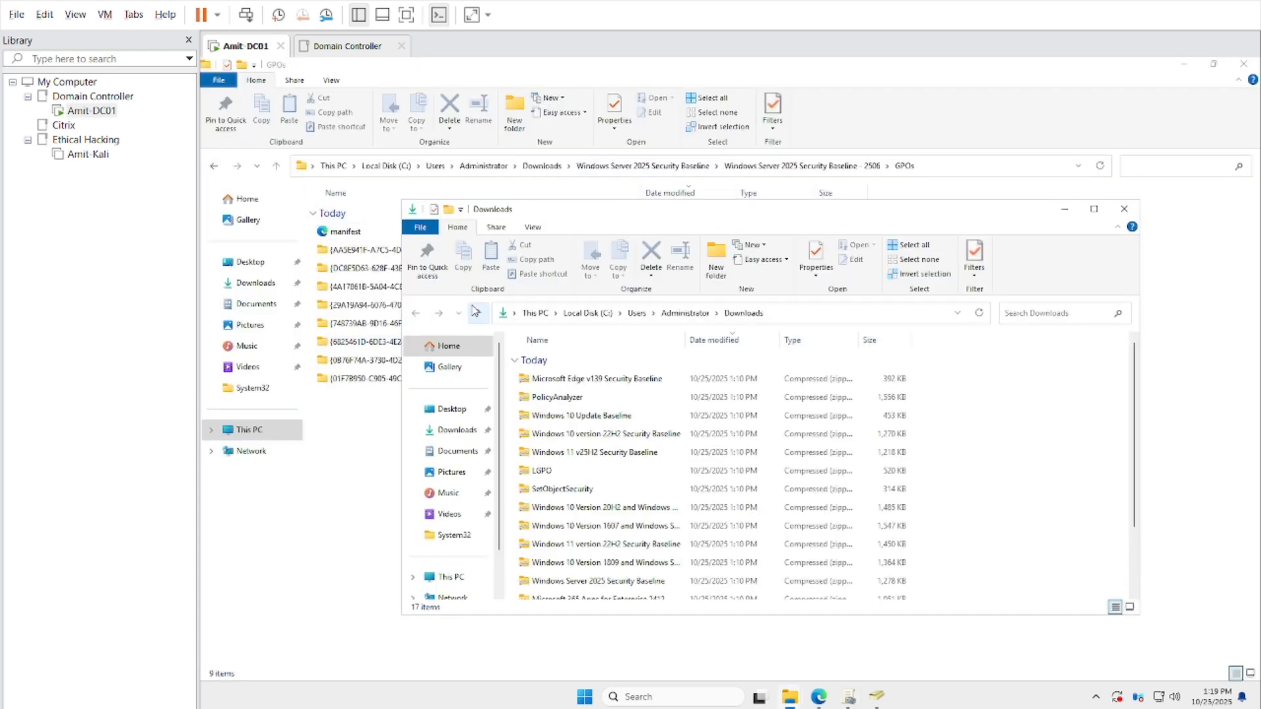
left_click(1126, 210)
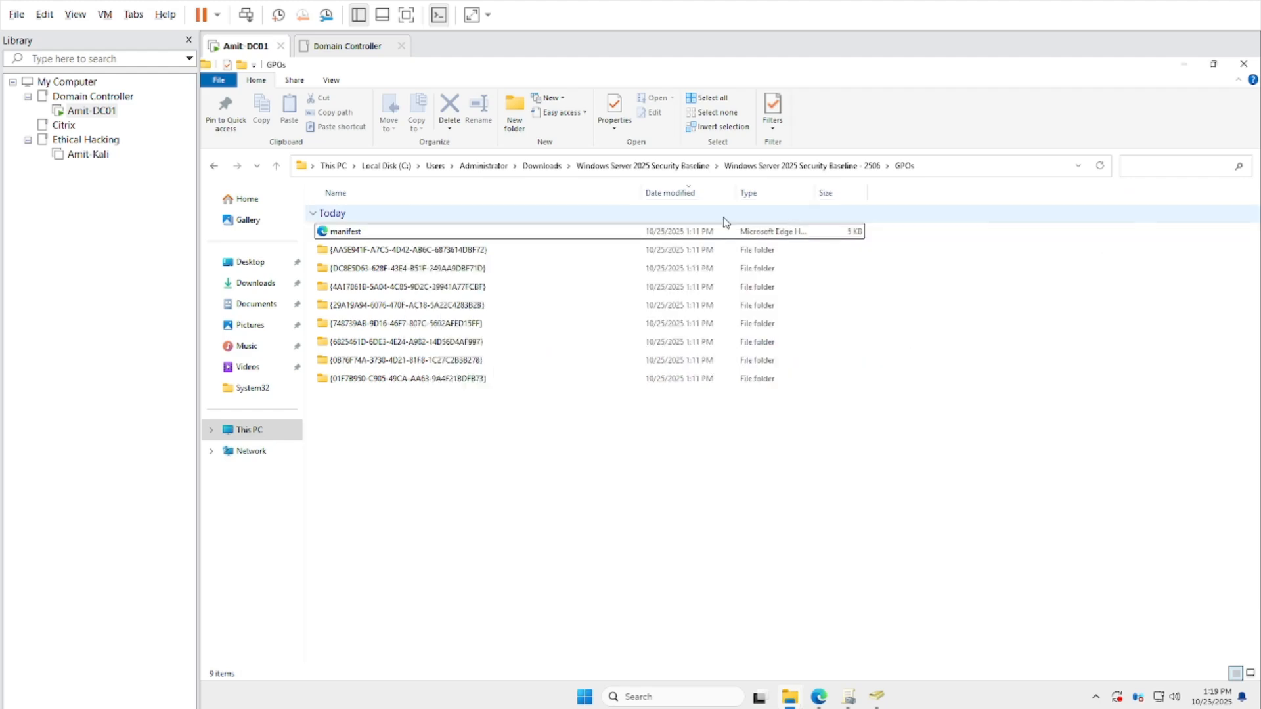
left_click(541, 167)
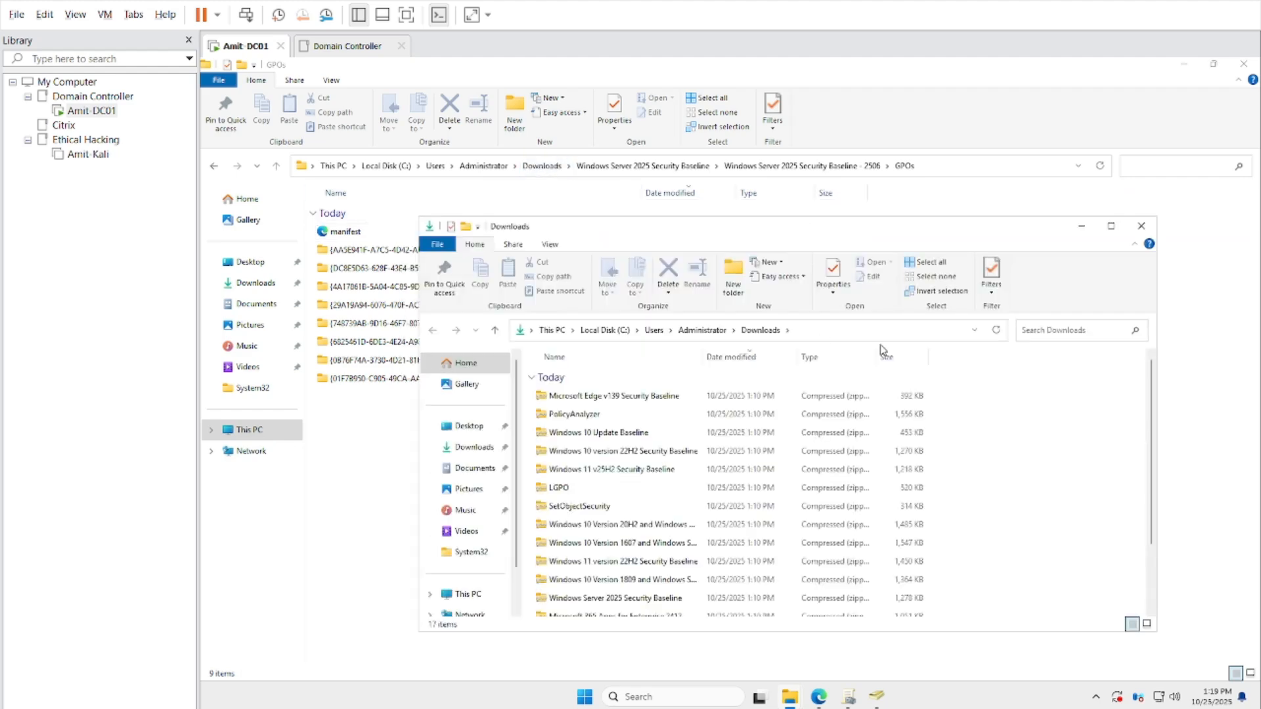
left_click(1112, 226)
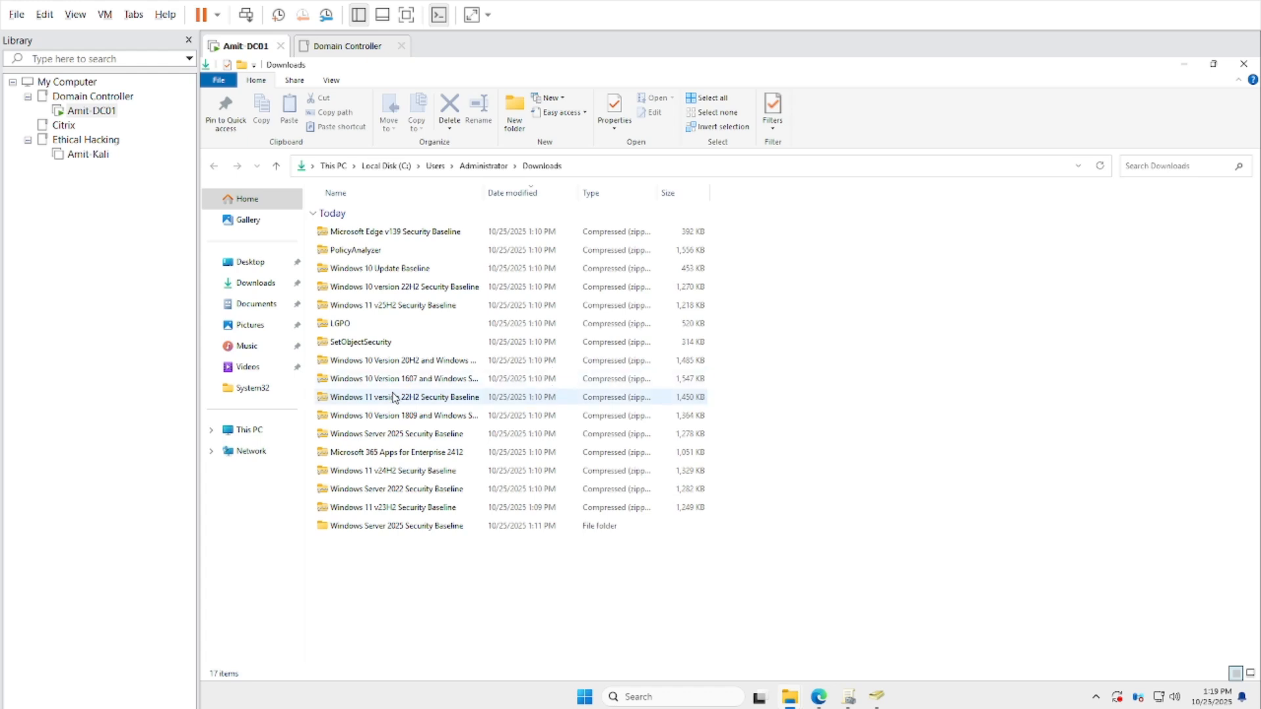
Extract the Windows Server 2022 Security Baseline archive to its own folder in Downloads and return to Group Policy Management
left_click(394, 438)
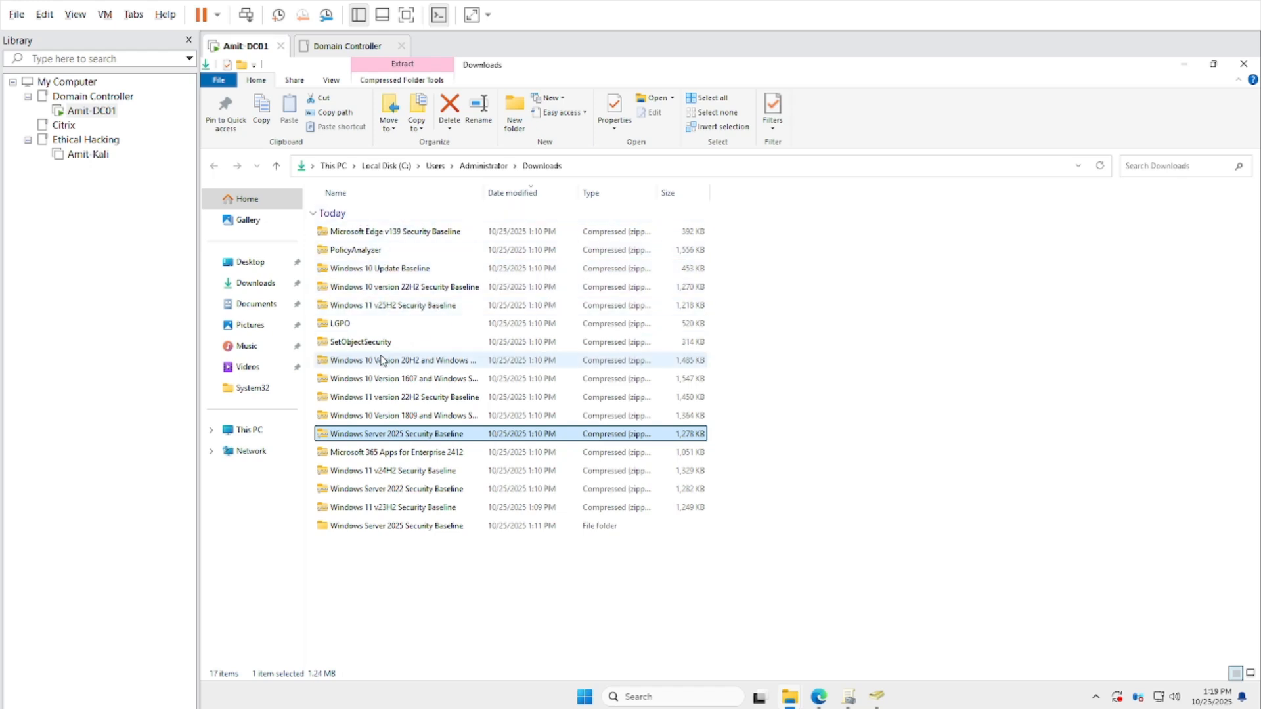
left_click(389, 492)
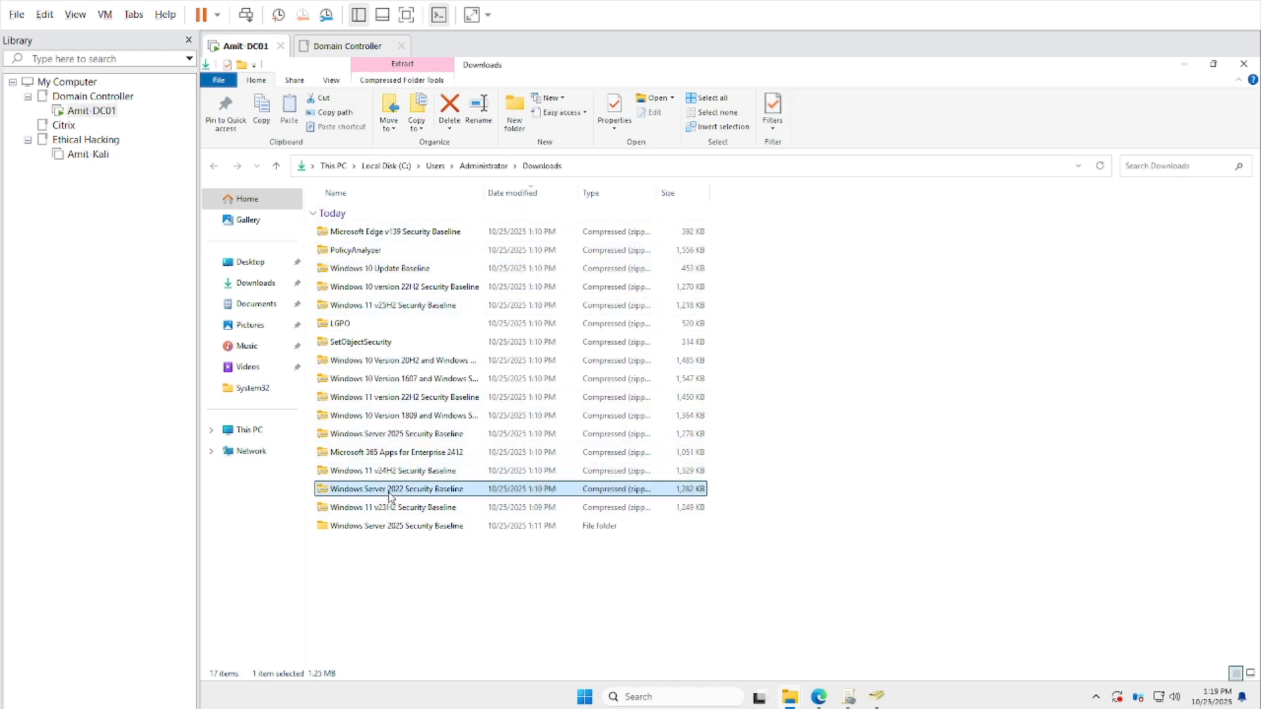
right_click(391, 495)
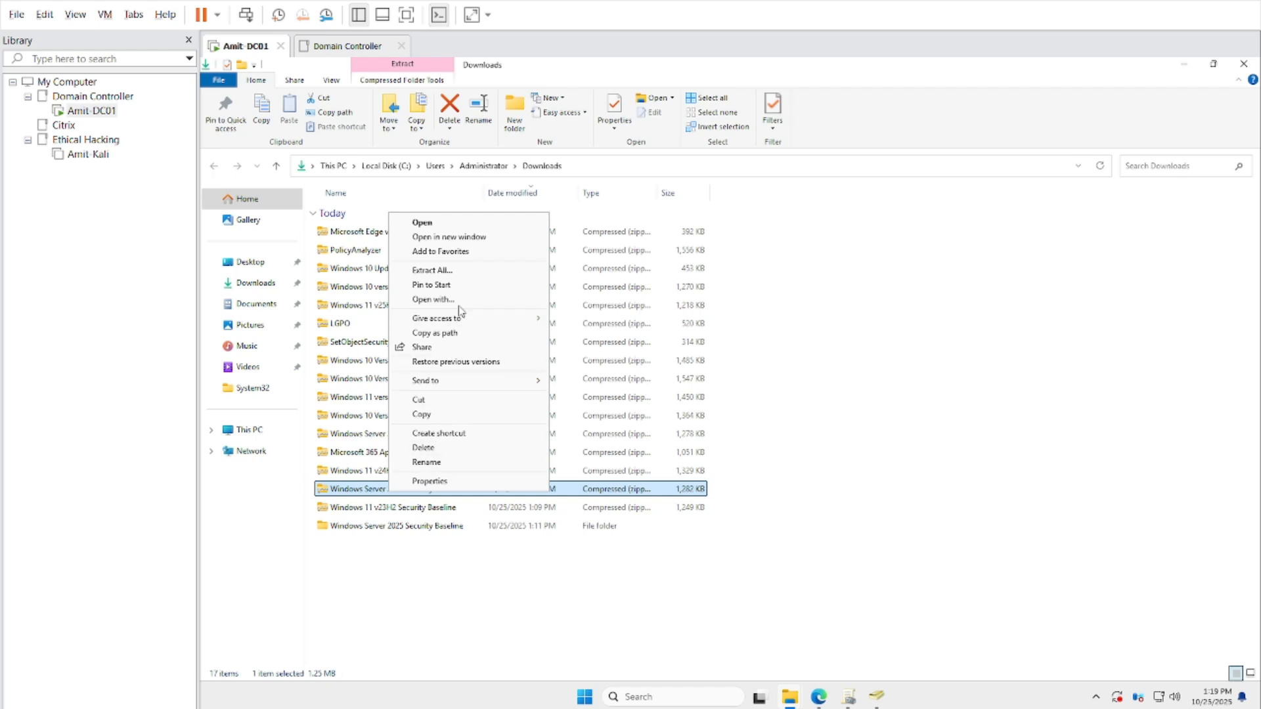
left_click(461, 272)
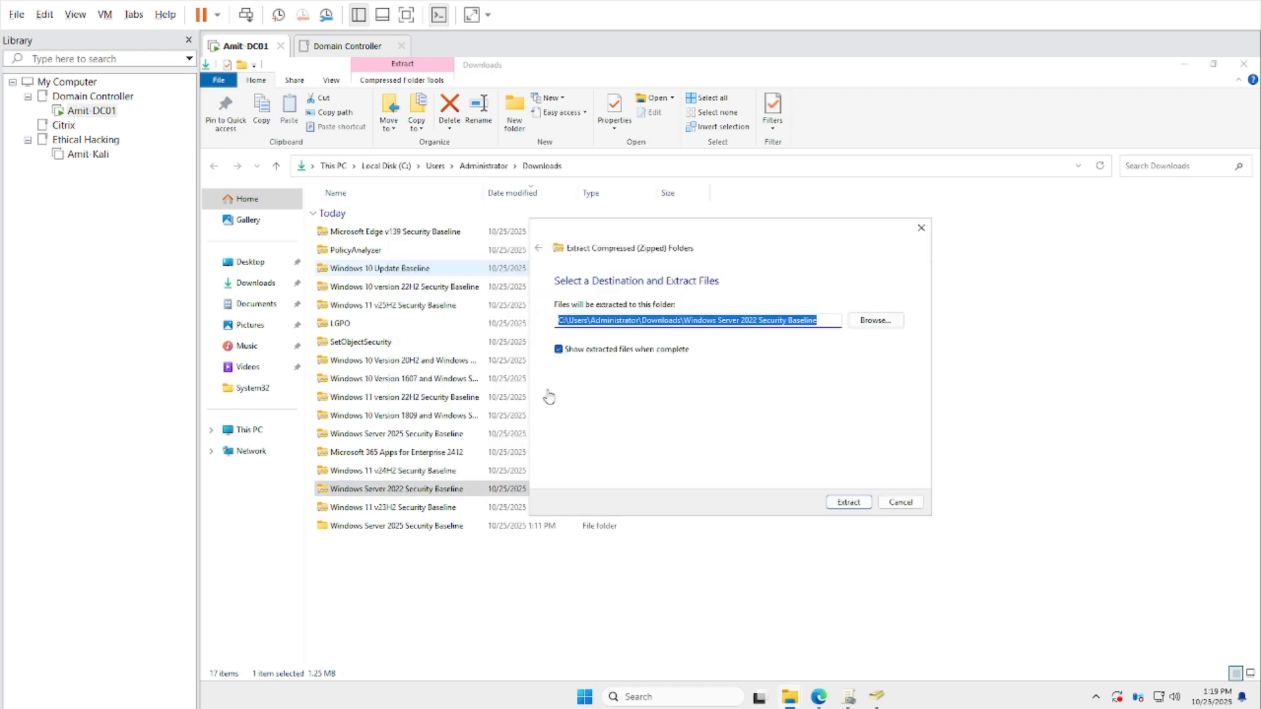
left_click(865, 505)
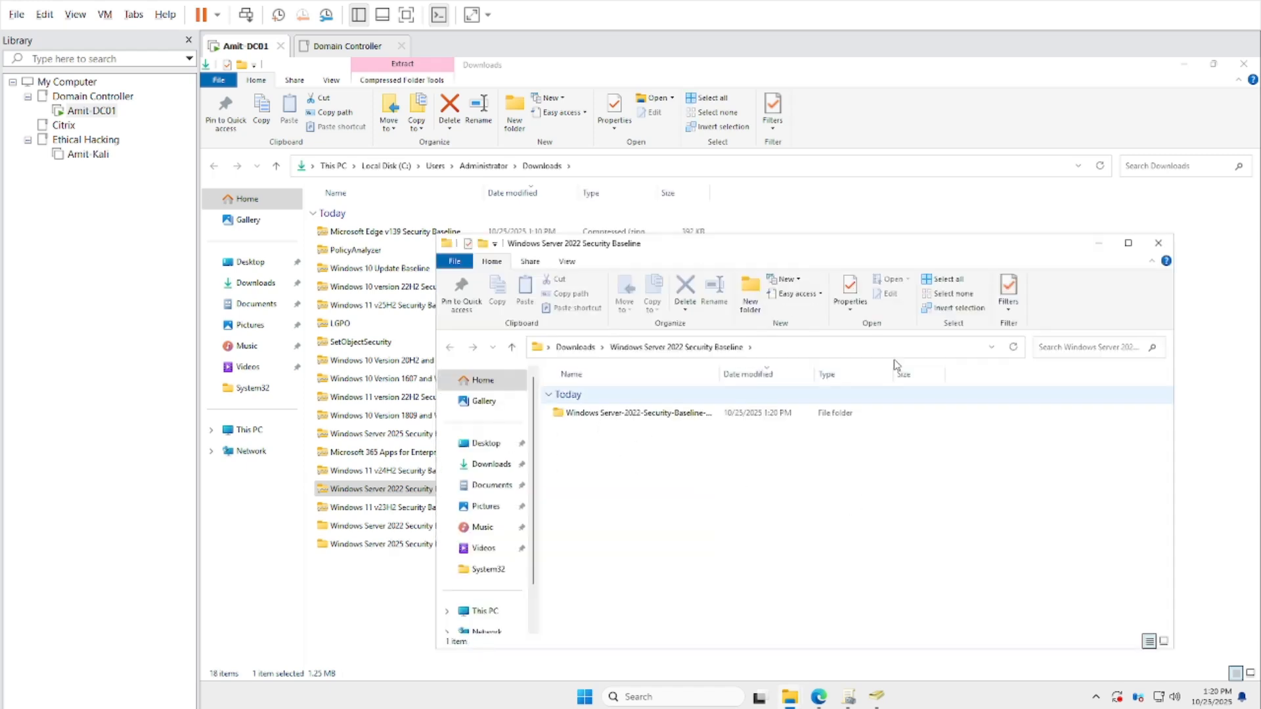
left_click(1159, 243)
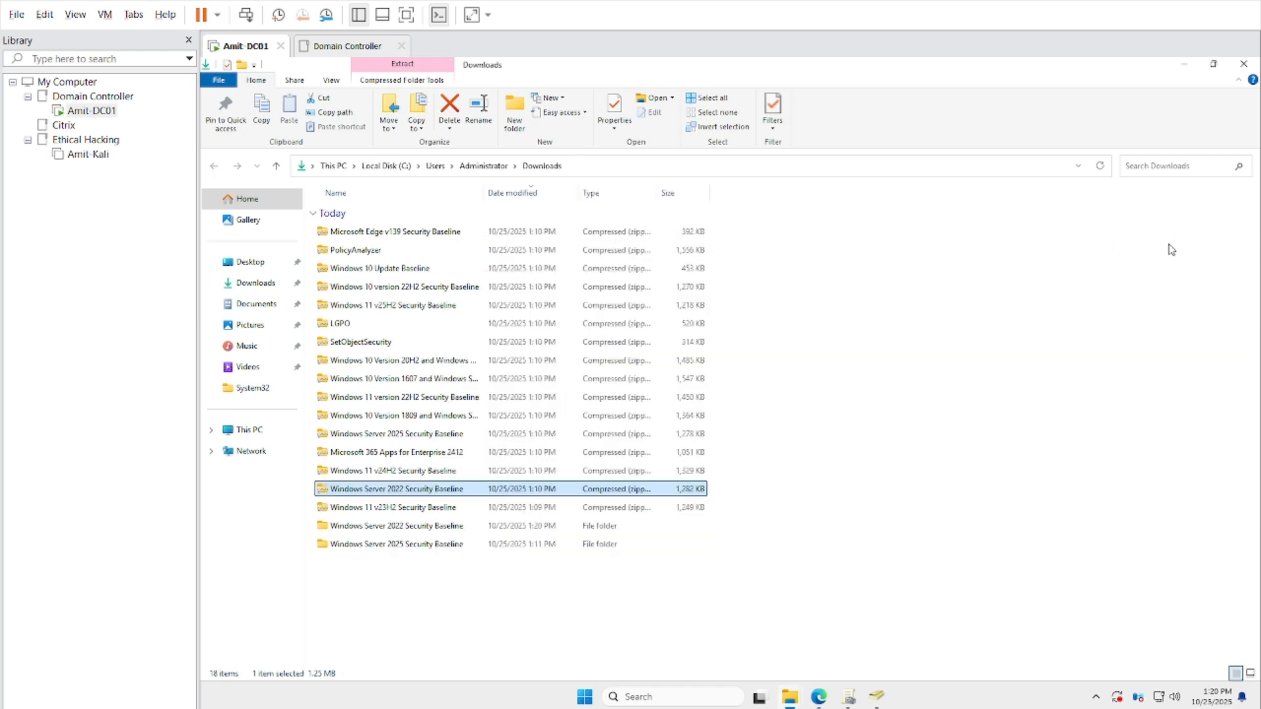
left_click(1184, 63)
left_click(1241, 65)
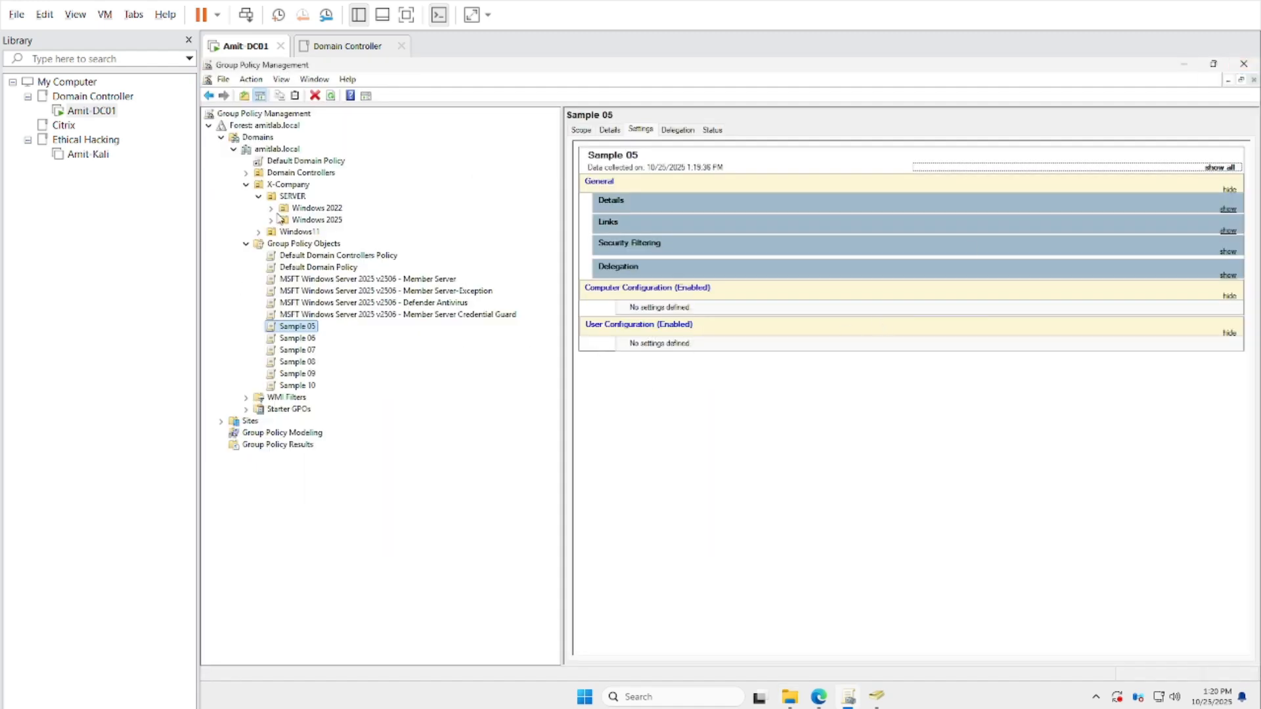
Start importing settings into the Sample 05 GPO, using the GPOs folder of the extracted Windows Server 2022 Security Baseline as backup location
right_click(303, 330)
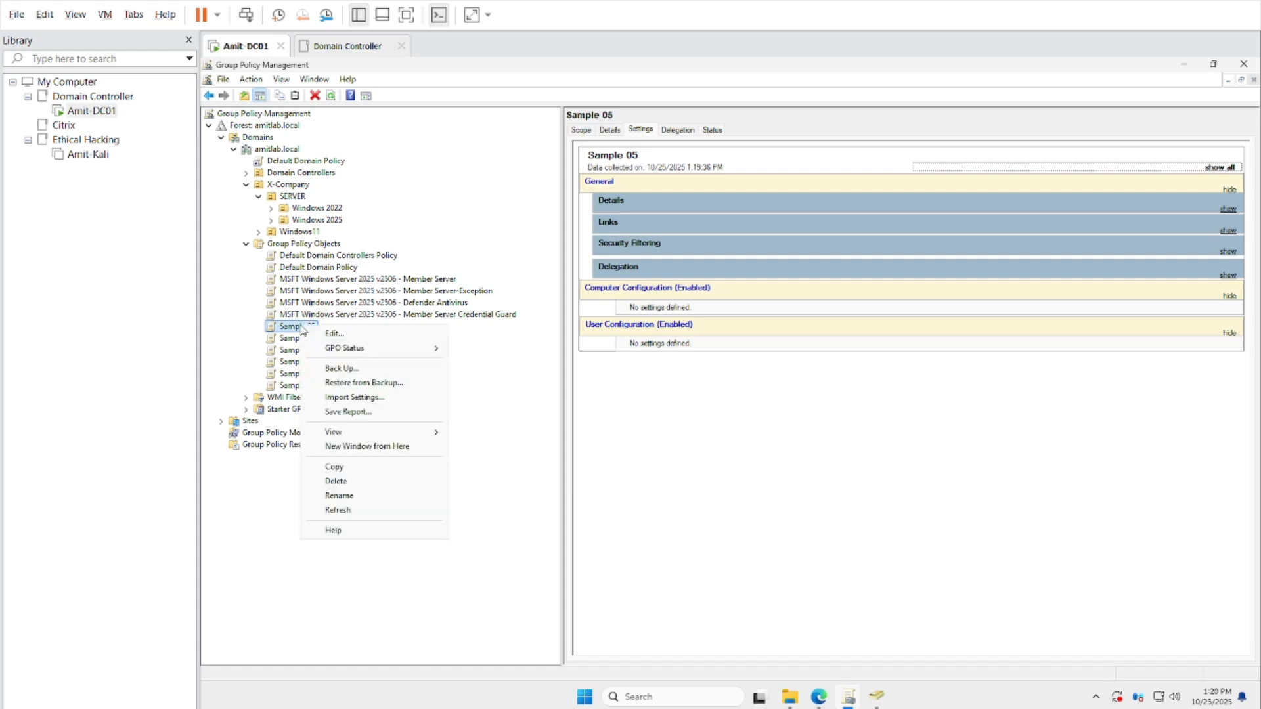
left_click(364, 397)
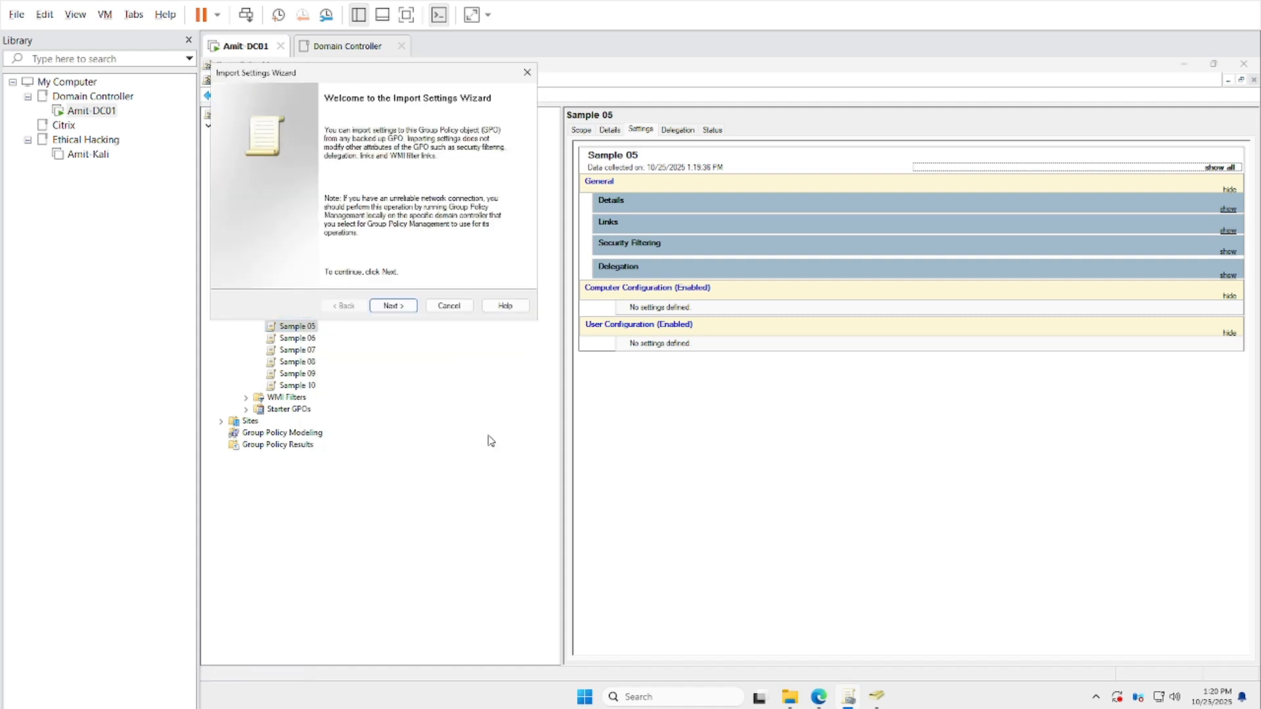
left_click(399, 302)
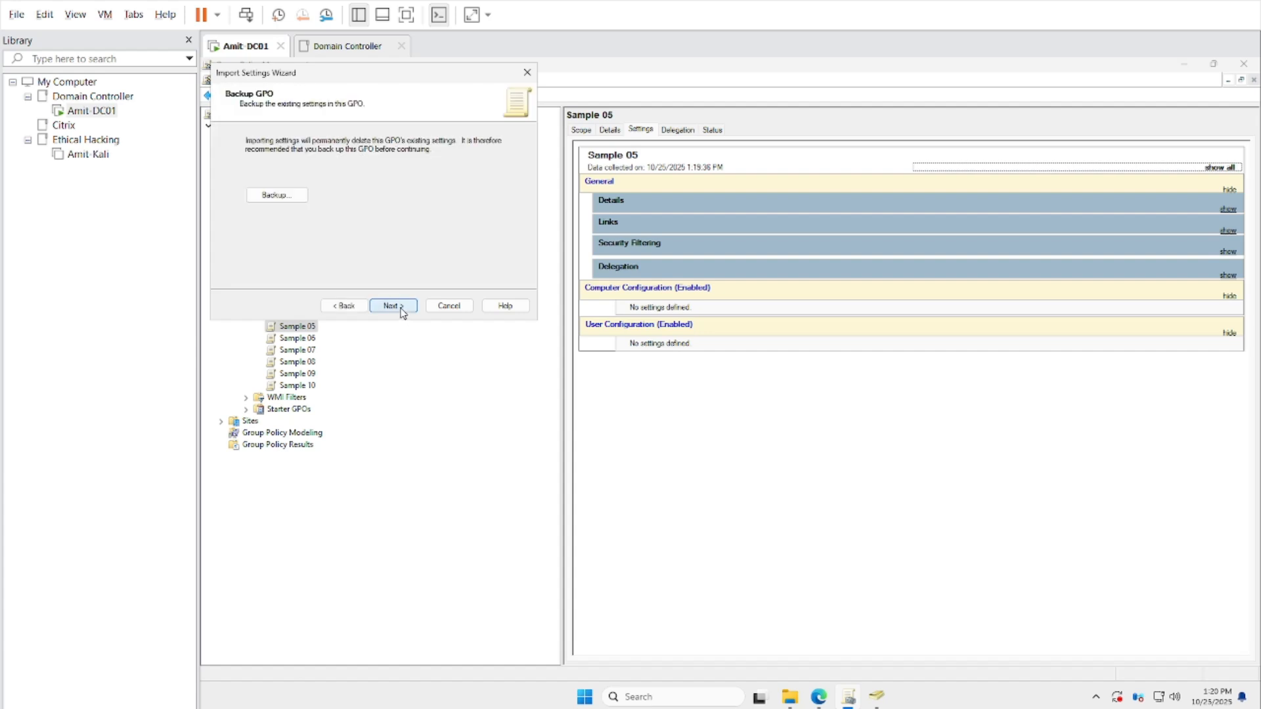
left_click(399, 306)
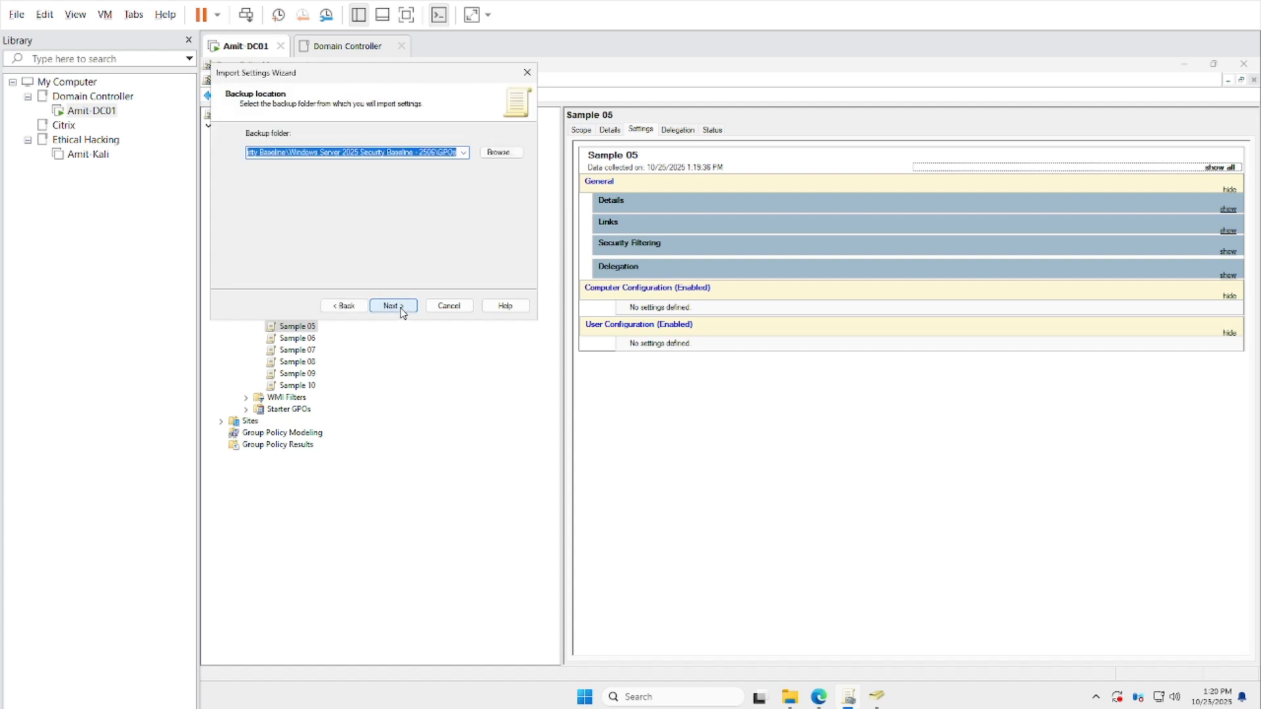
left_click(502, 153)
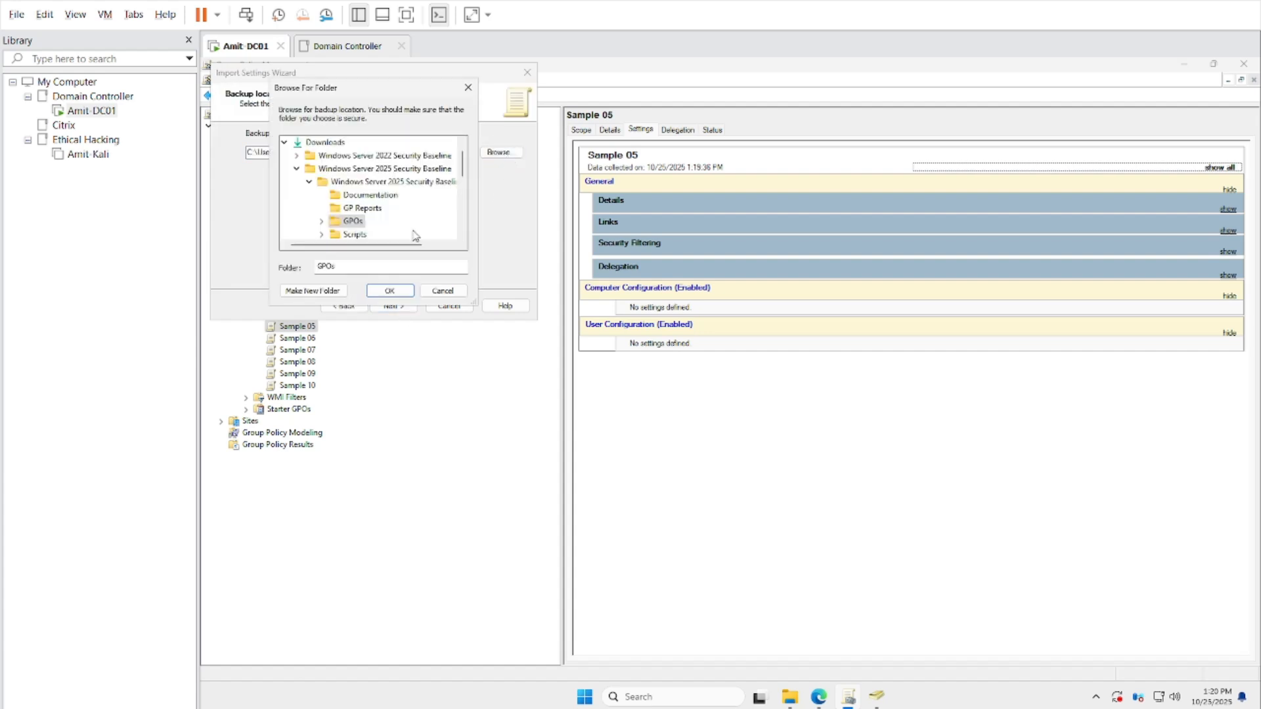
left_click(297, 168)
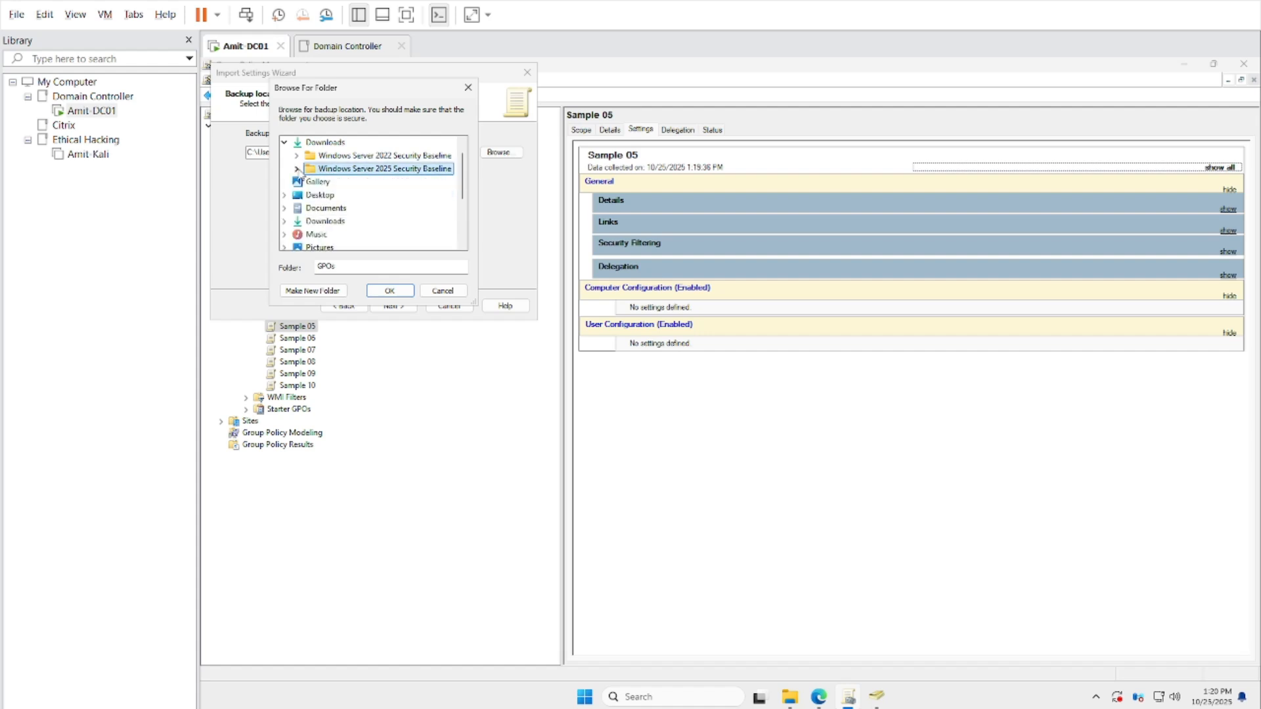
left_click(359, 161)
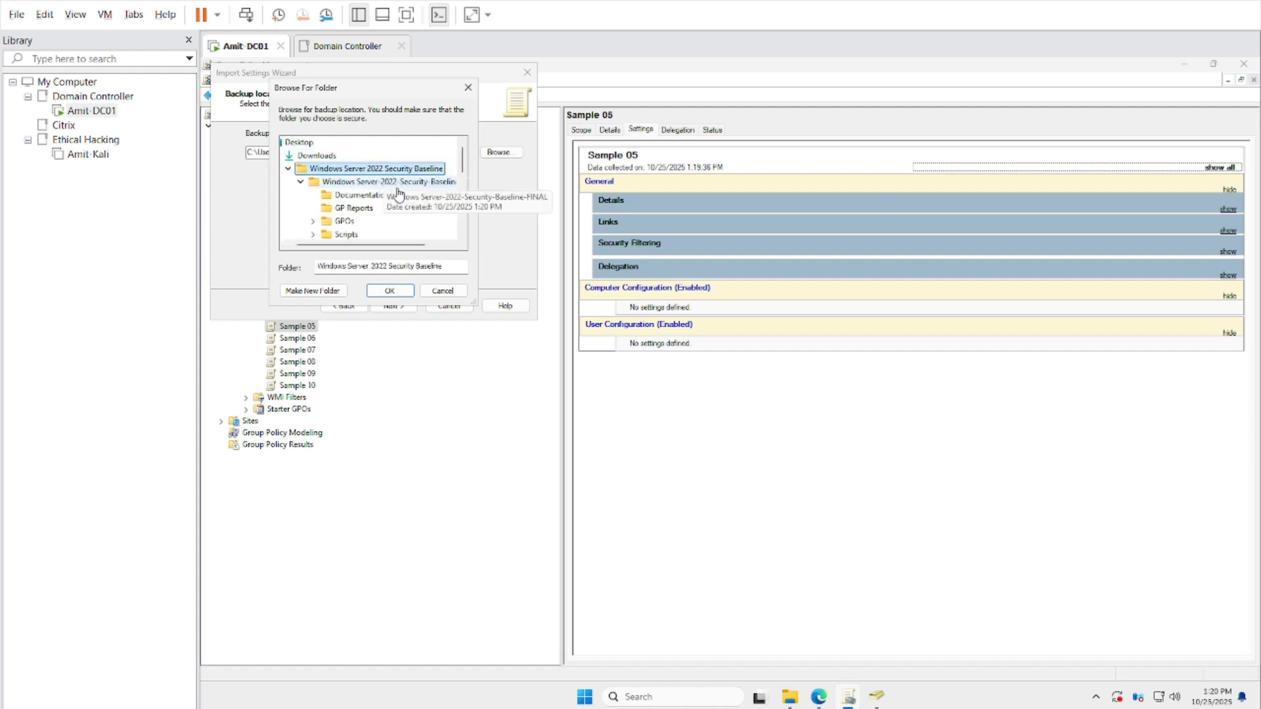
left_click(344, 221)
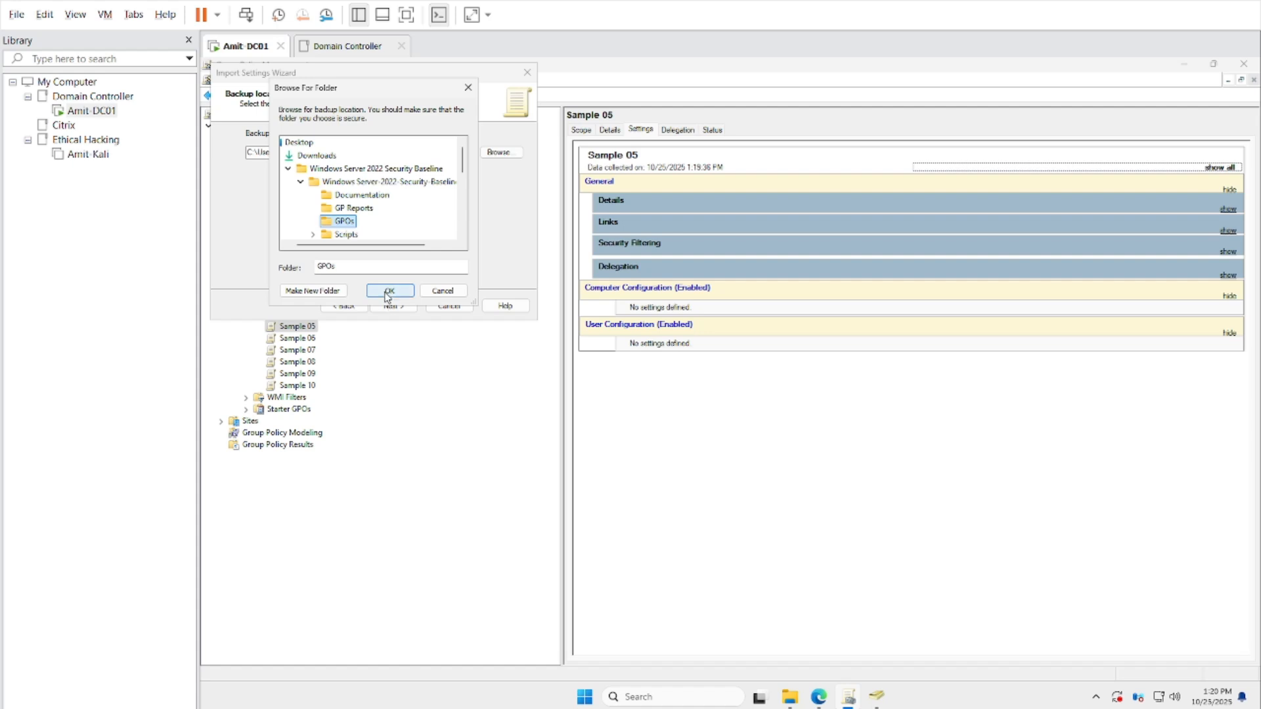
left_click(390, 291)
left_click(392, 306)
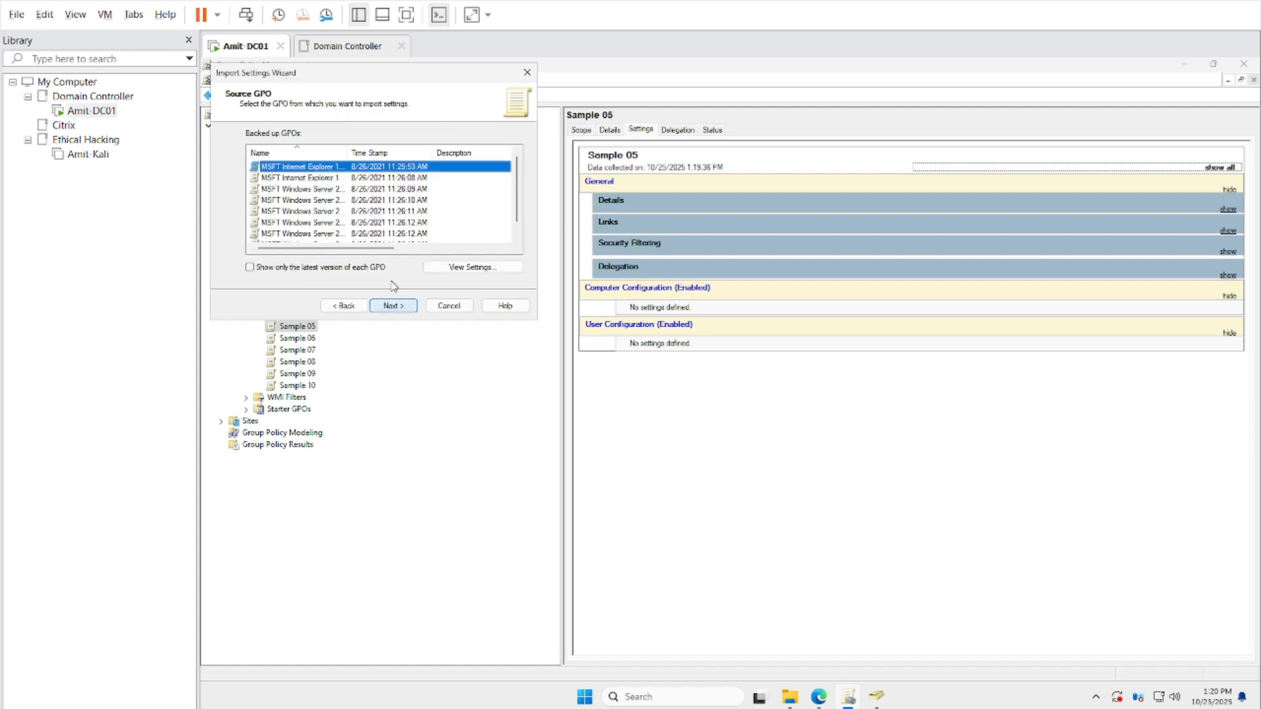
Choose MSFT Windows Server 2022 - Member Server as the source GPO, copying security references identically from the source
left_click_drag(344, 153, 452, 164)
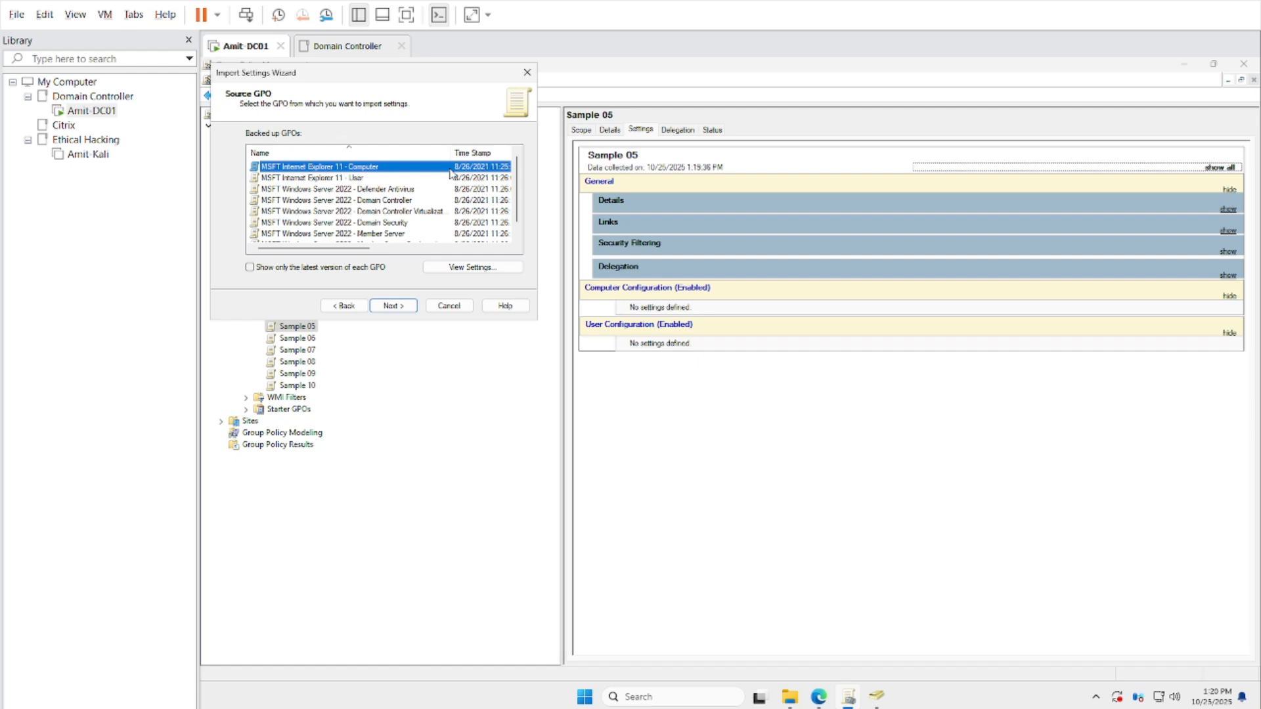
scroll(405, 217, "down", 1)
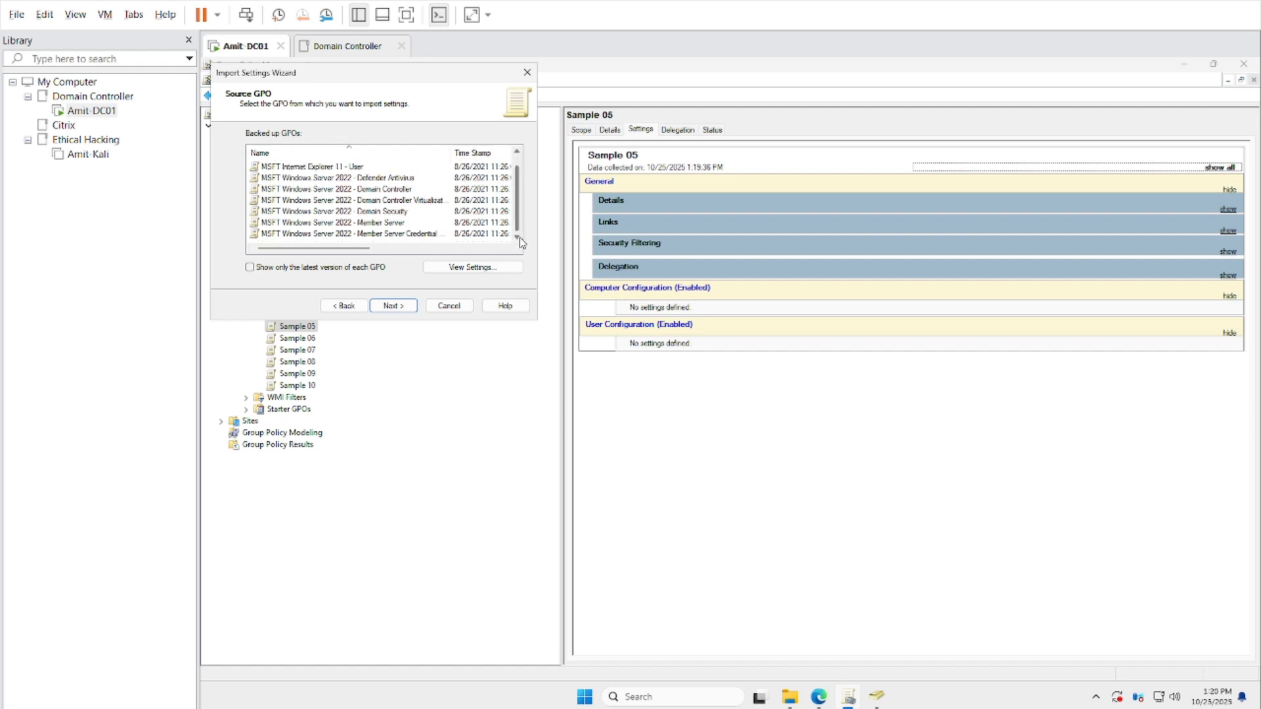
left_click(405, 222)
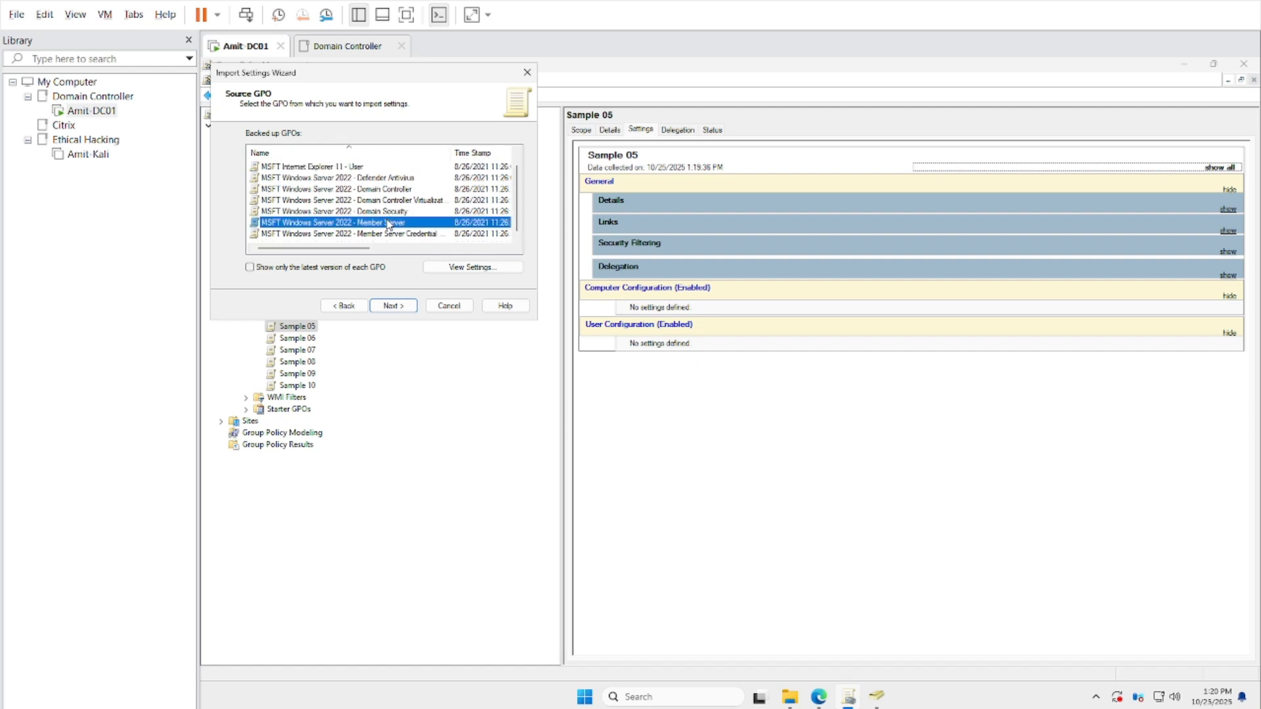
left_click(390, 316)
left_click(384, 314)
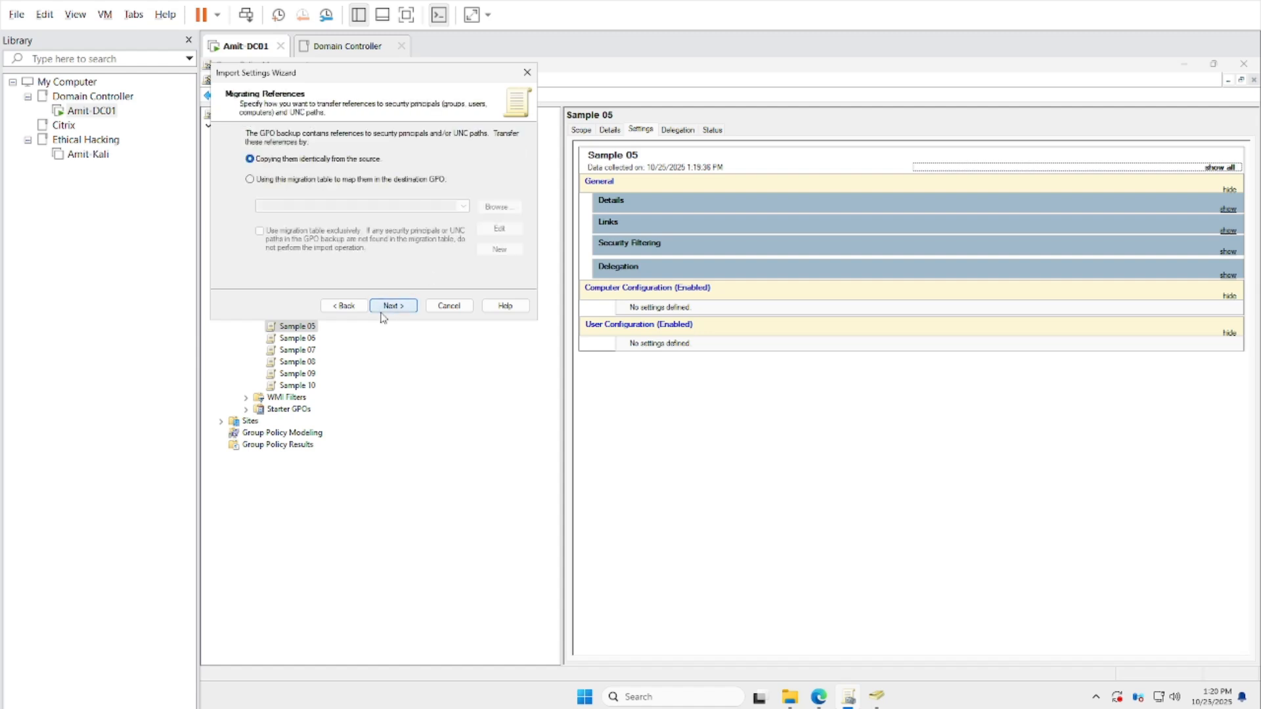
left_click(401, 307)
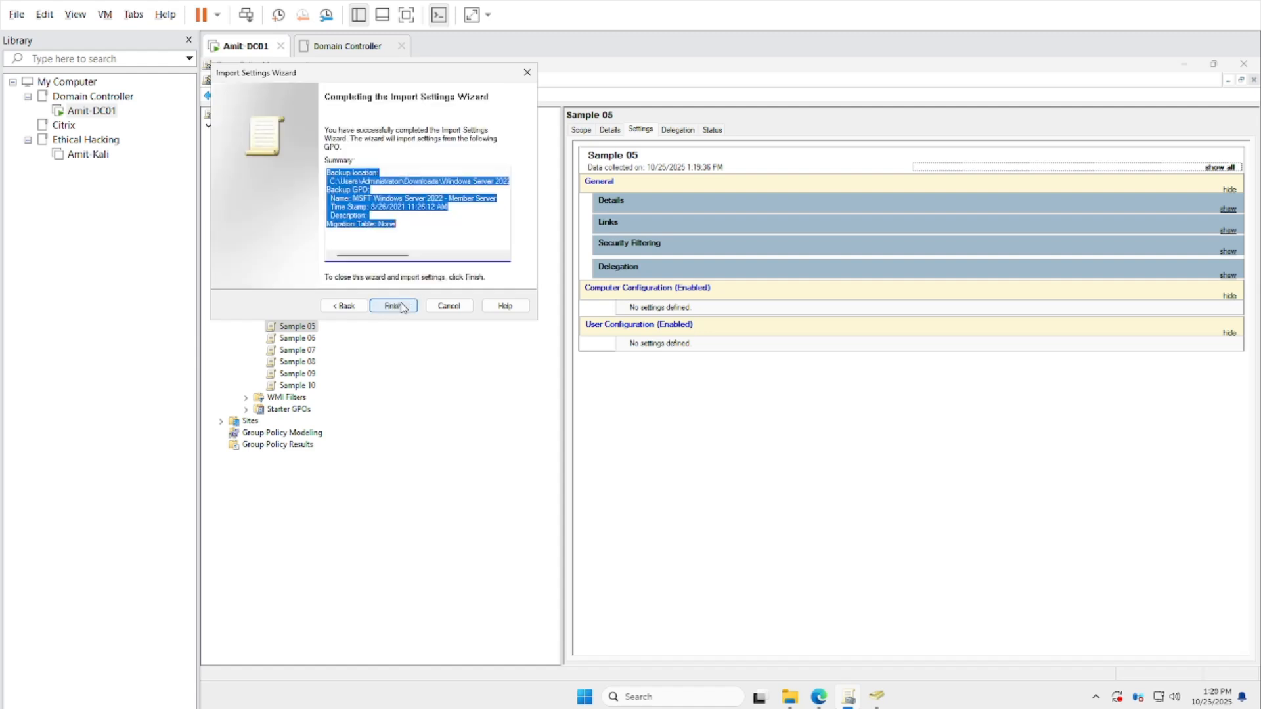
Copy the Member Server backup's name from the import summary and finish importing the settings into Sample 05
left_click(371, 204)
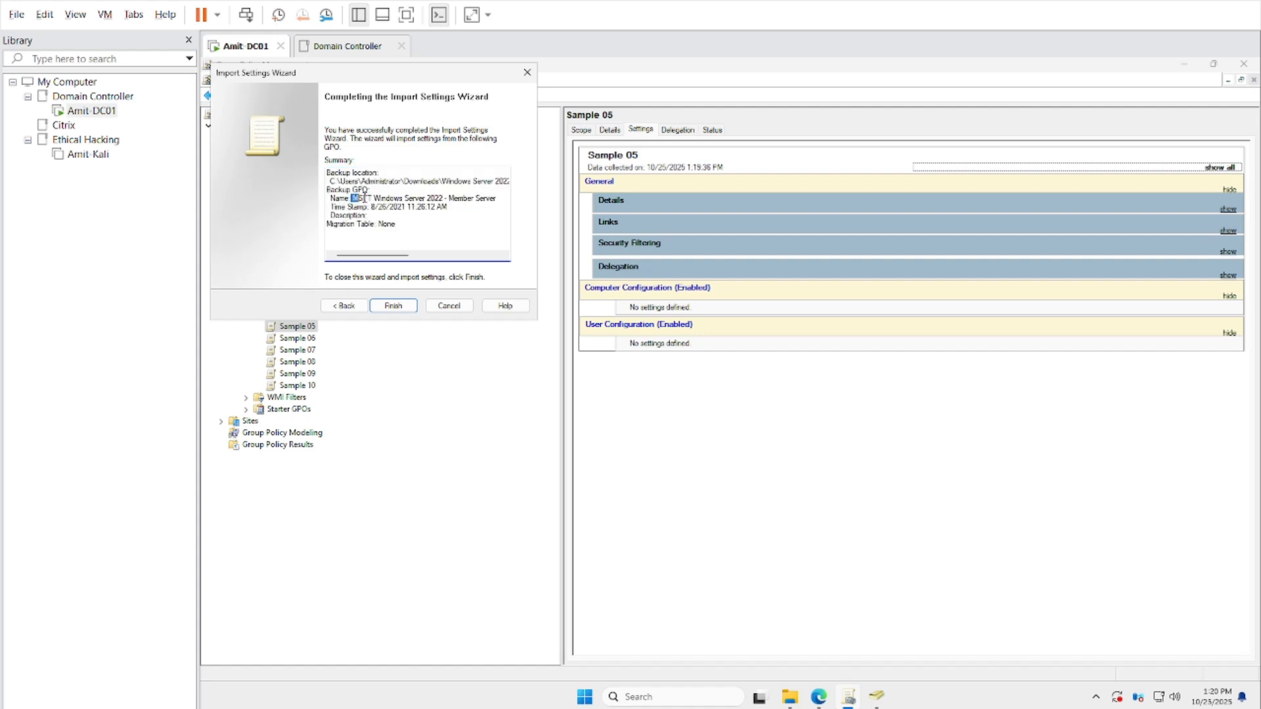
left_click_drag(364, 198, 494, 202)
key("ctrl+c")
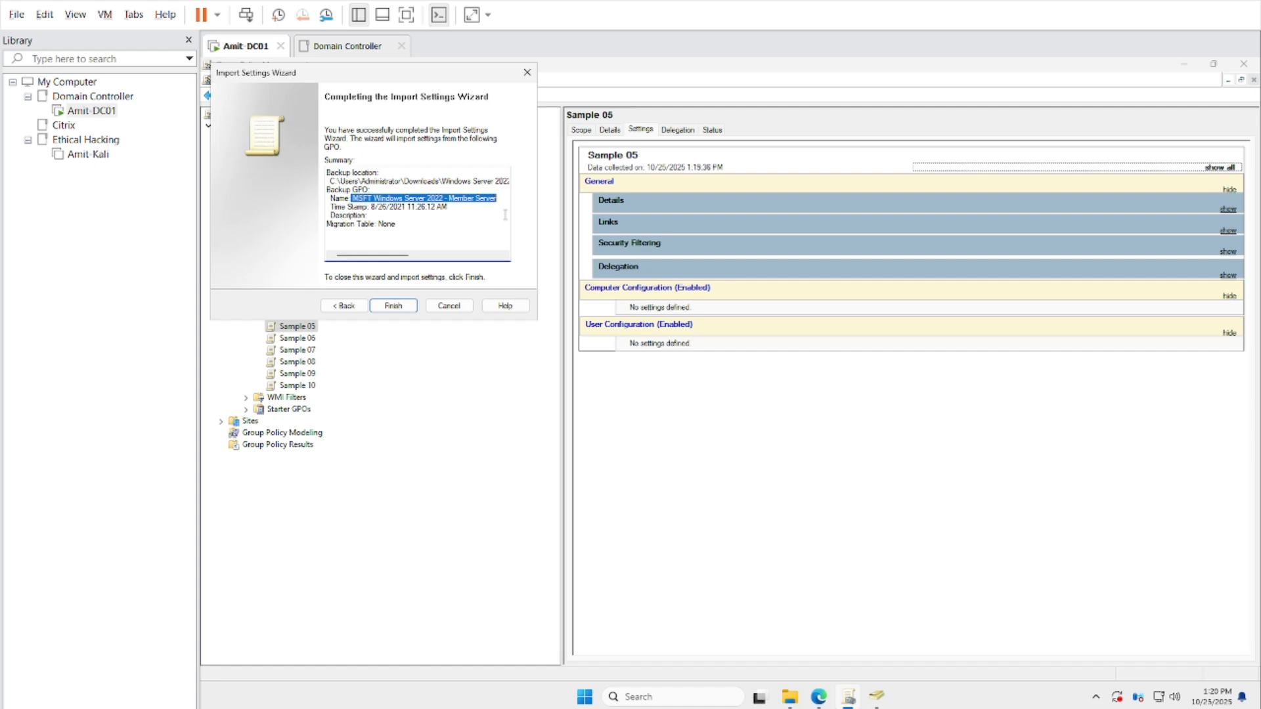
left_click(392, 306)
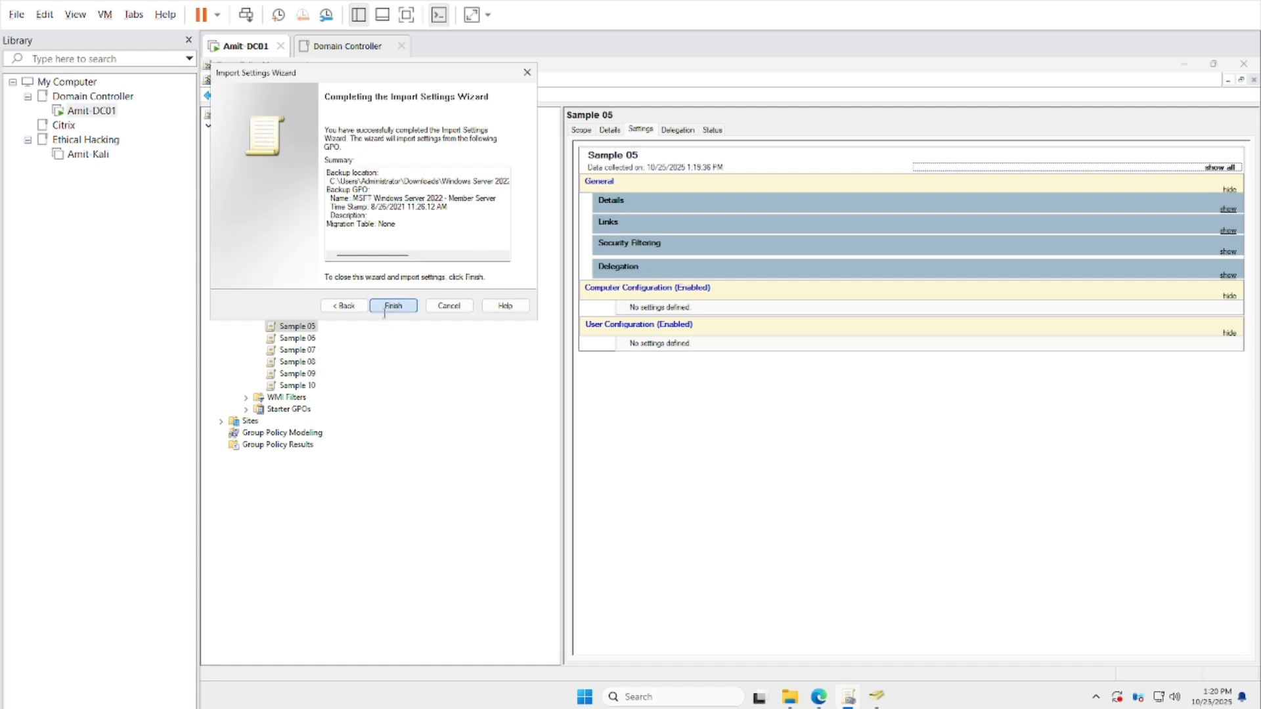
left_click(466, 332)
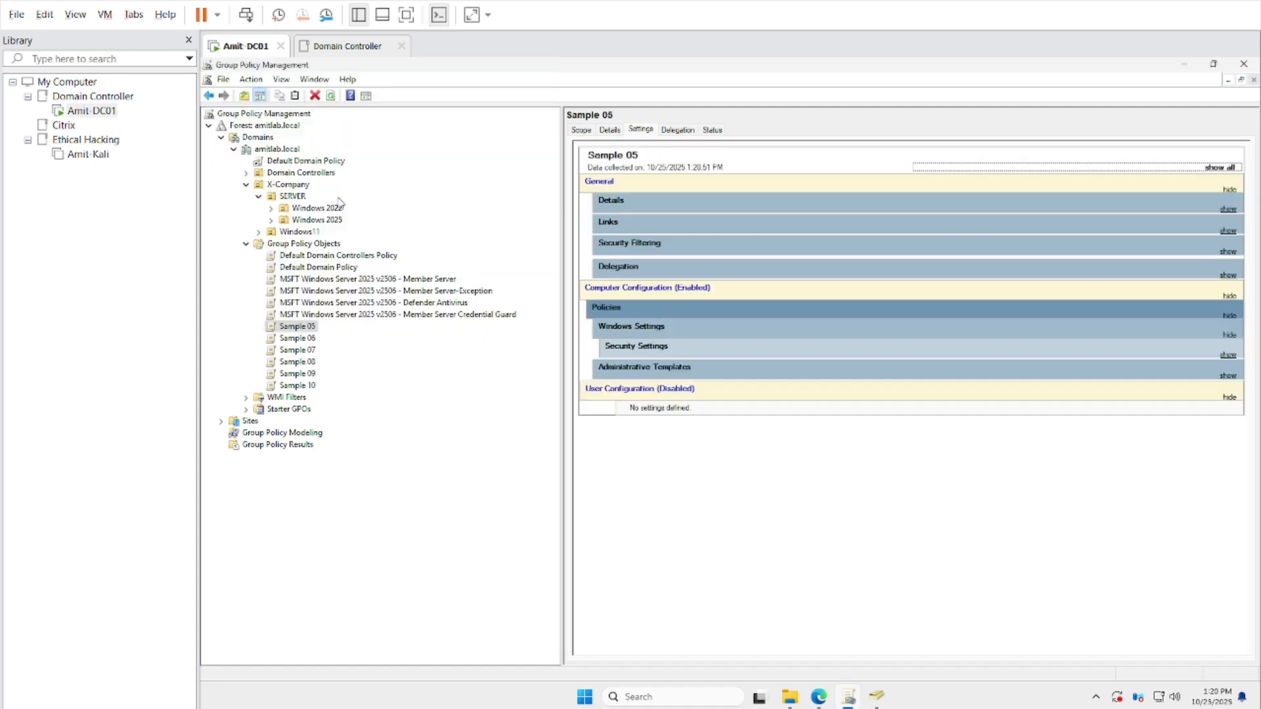
Rename the Sample 05 GPO as MSFT Windows Server 2022 - Member Server
right_click(313, 328)
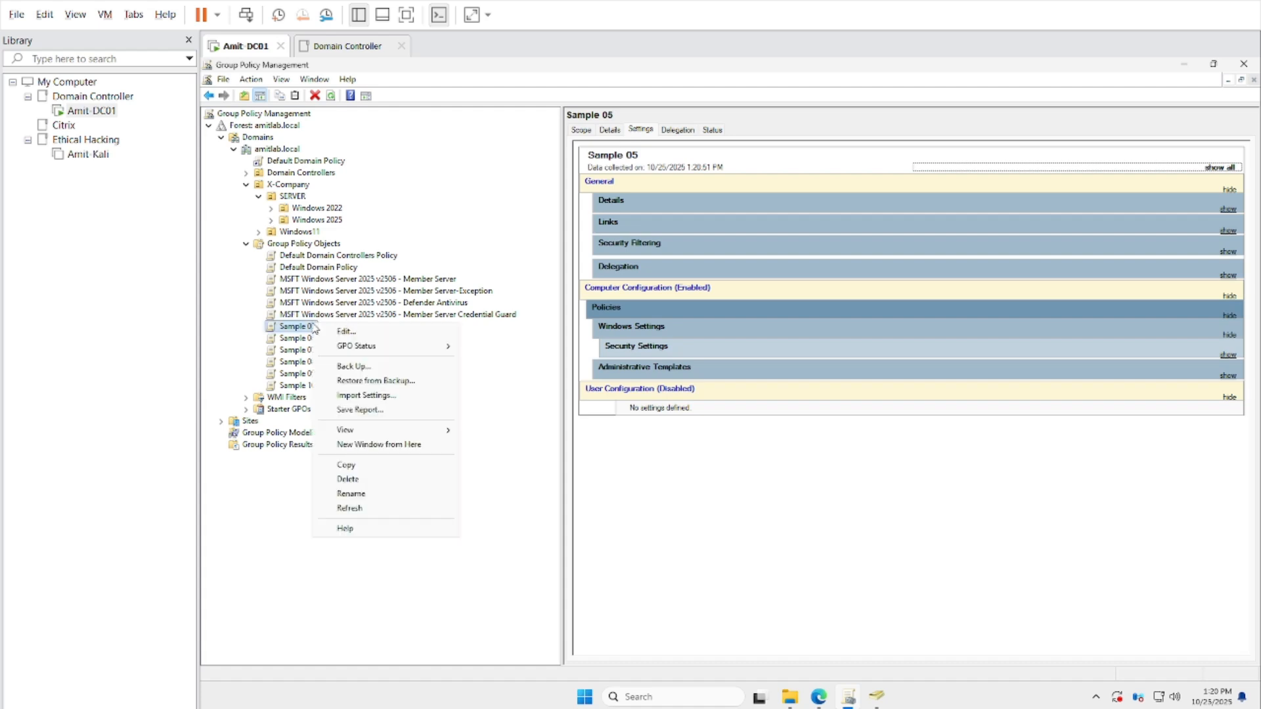
left_click(353, 496)
key("ctrl+v")
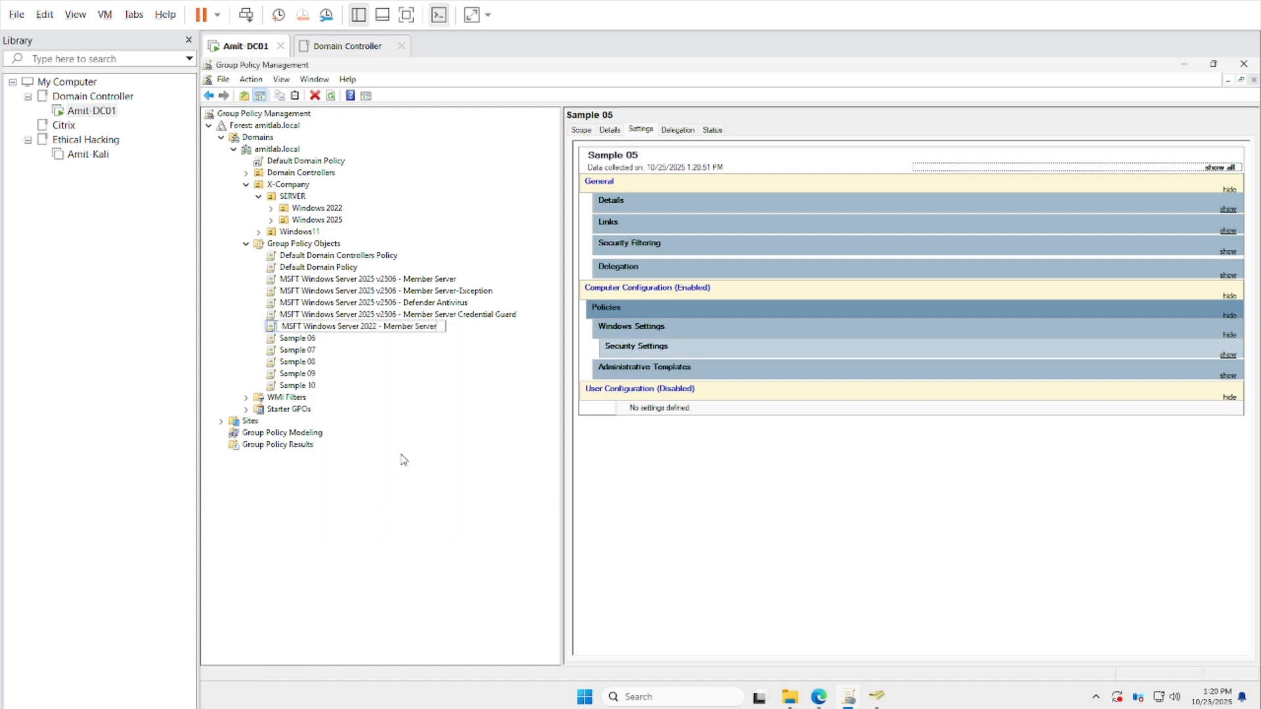
key("Return")
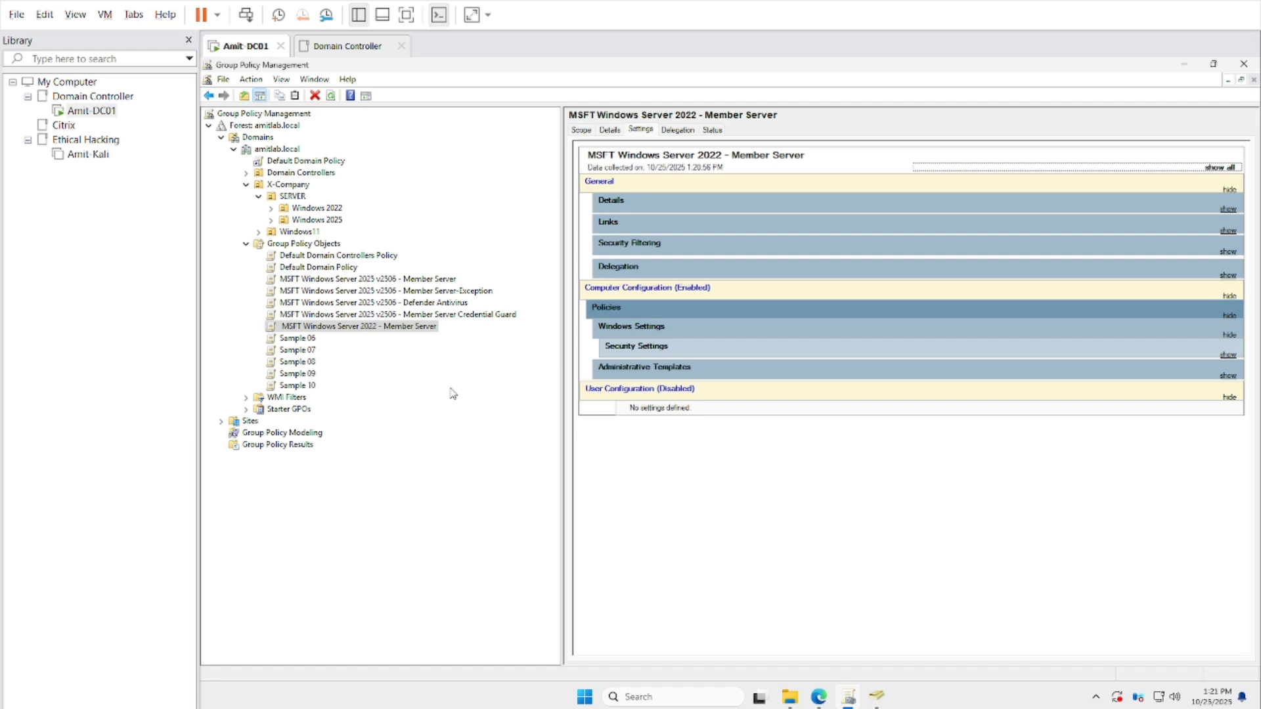
Link the existing MSFT Windows Server 2022 - Member Server GPO to the Windows 2022 OU
left_click(271, 208)
left_click(304, 209)
right_click(303, 209)
left_click(354, 232)
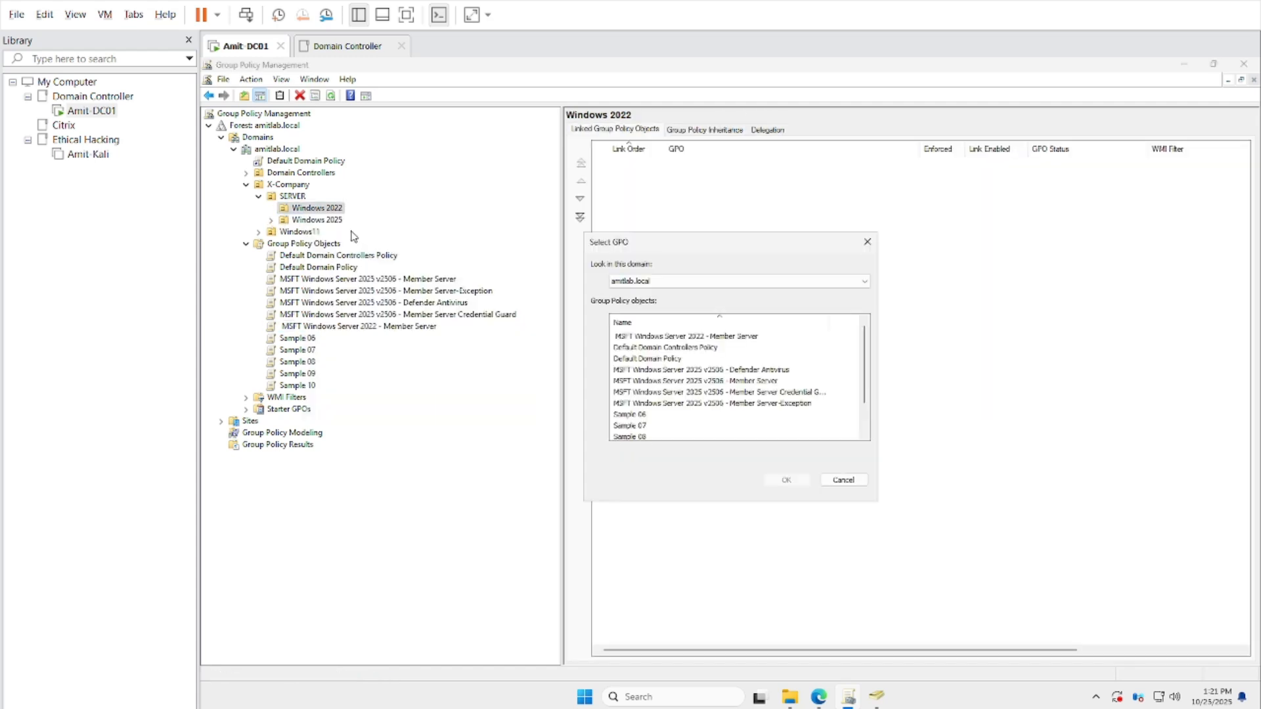
double_click(719, 336)
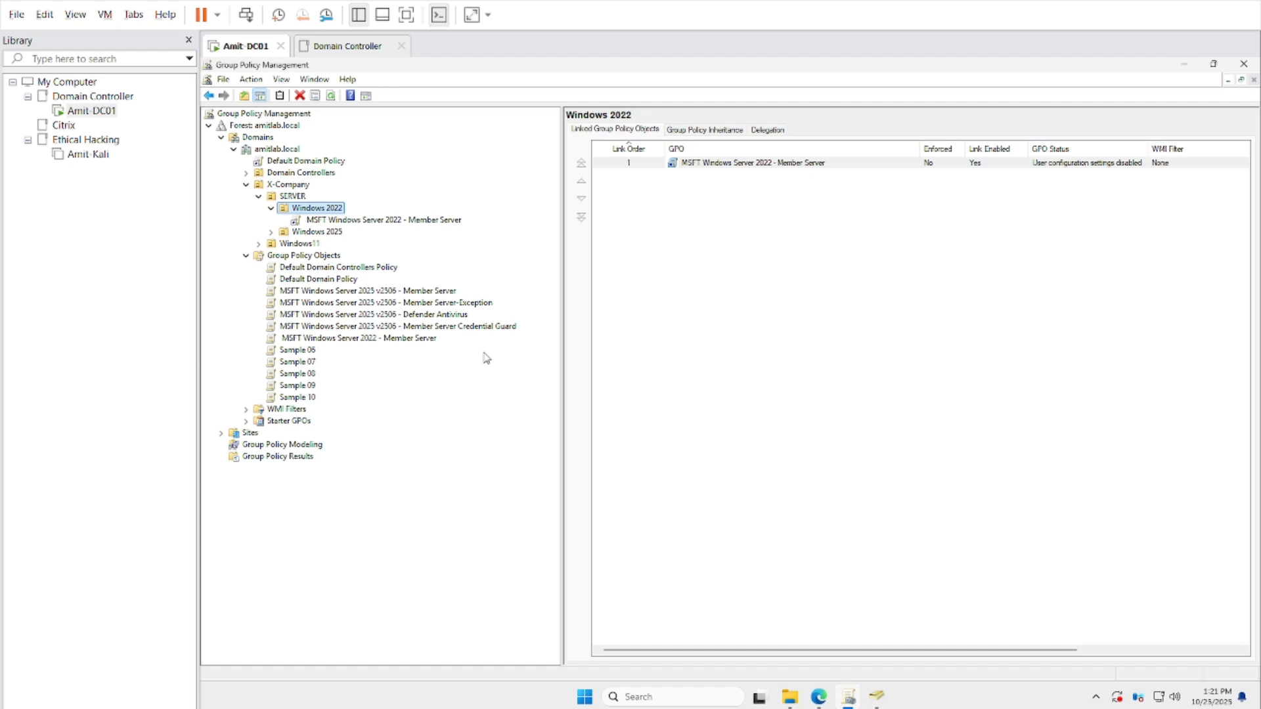
Set up a settings import into Sample 06 from the same backup folder, with MSFT Windows Server 2022 - Defender Antivirus as source GPO
left_click(310, 353)
right_click(310, 354)
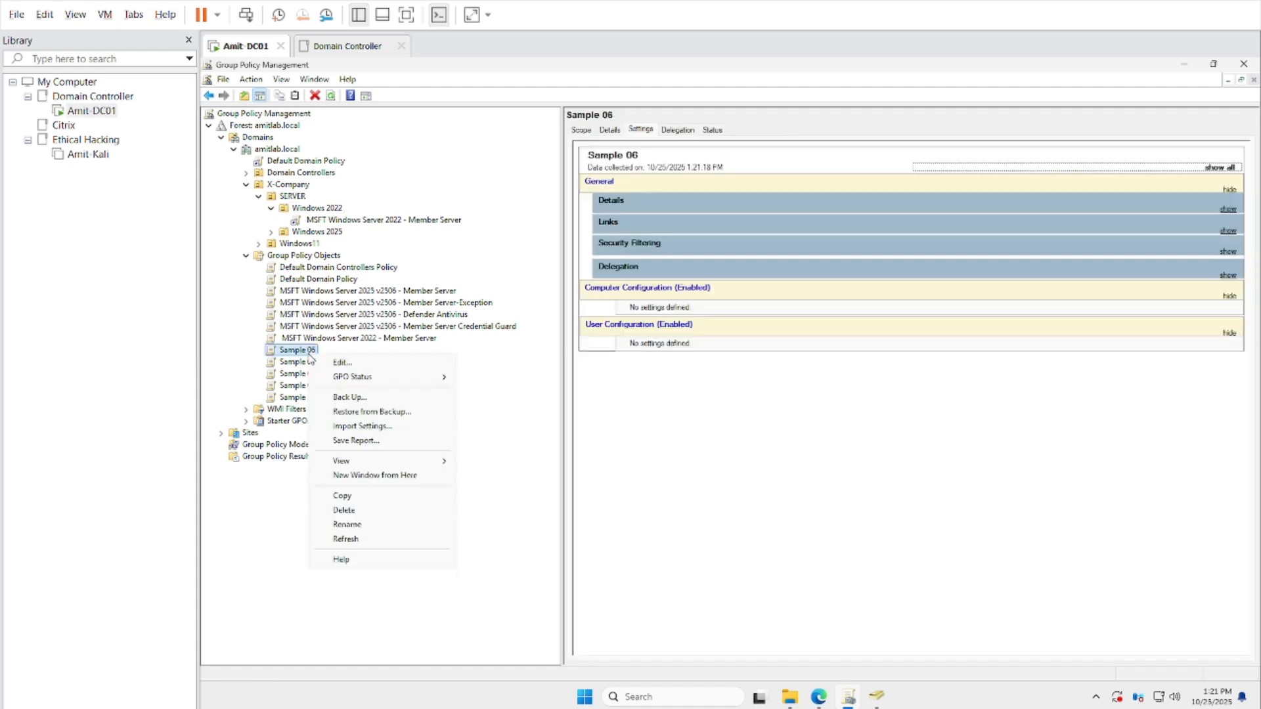
left_click(361, 432)
left_click(396, 307)
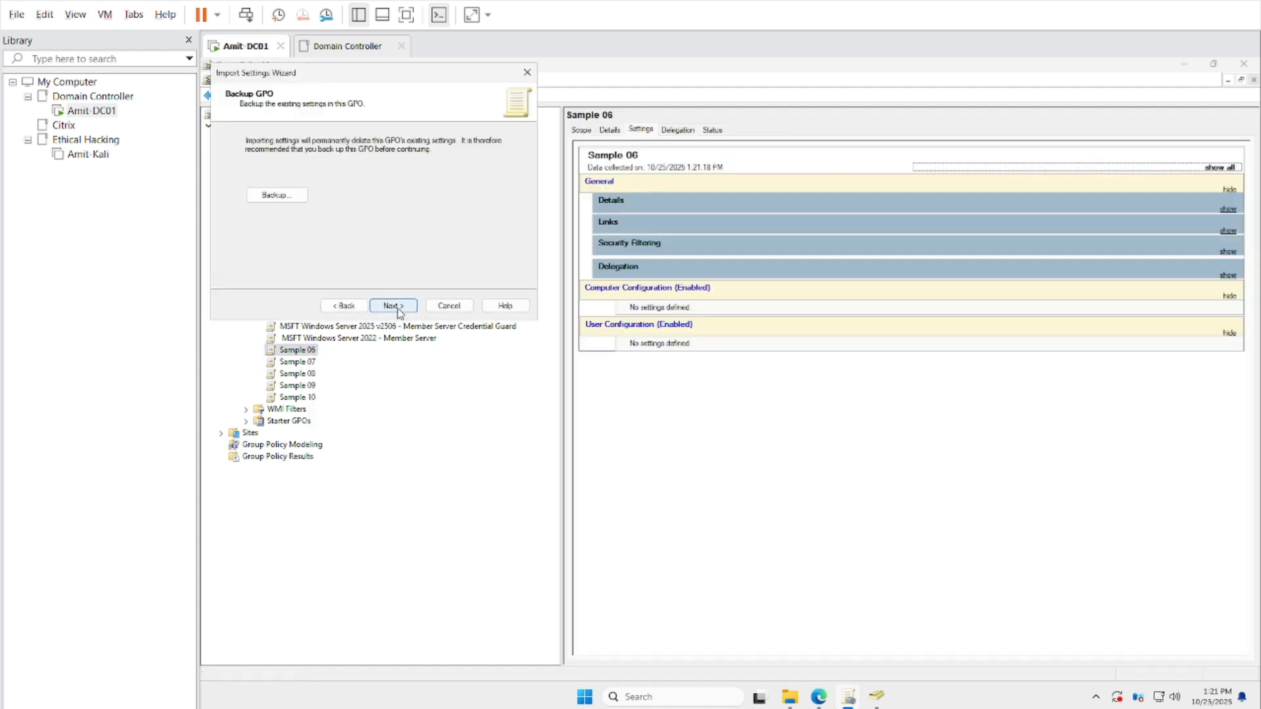
left_click(396, 306)
left_click(396, 307)
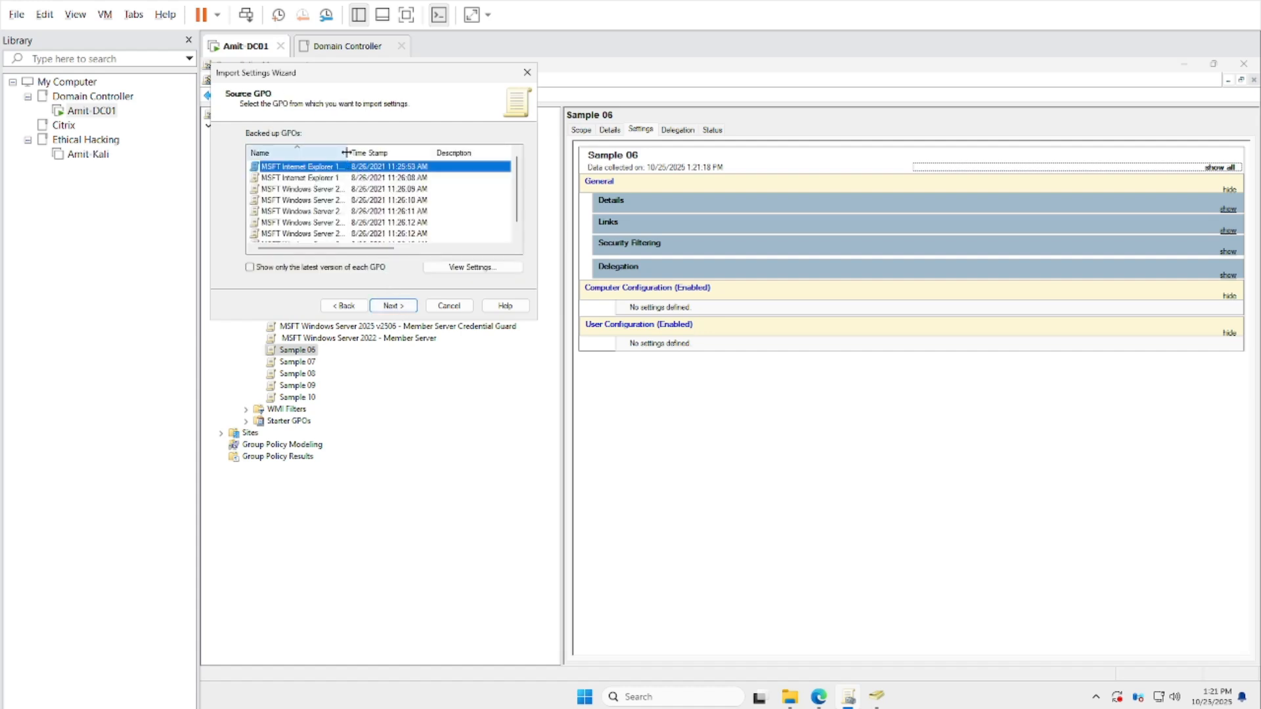
left_click_drag(349, 153, 430, 152)
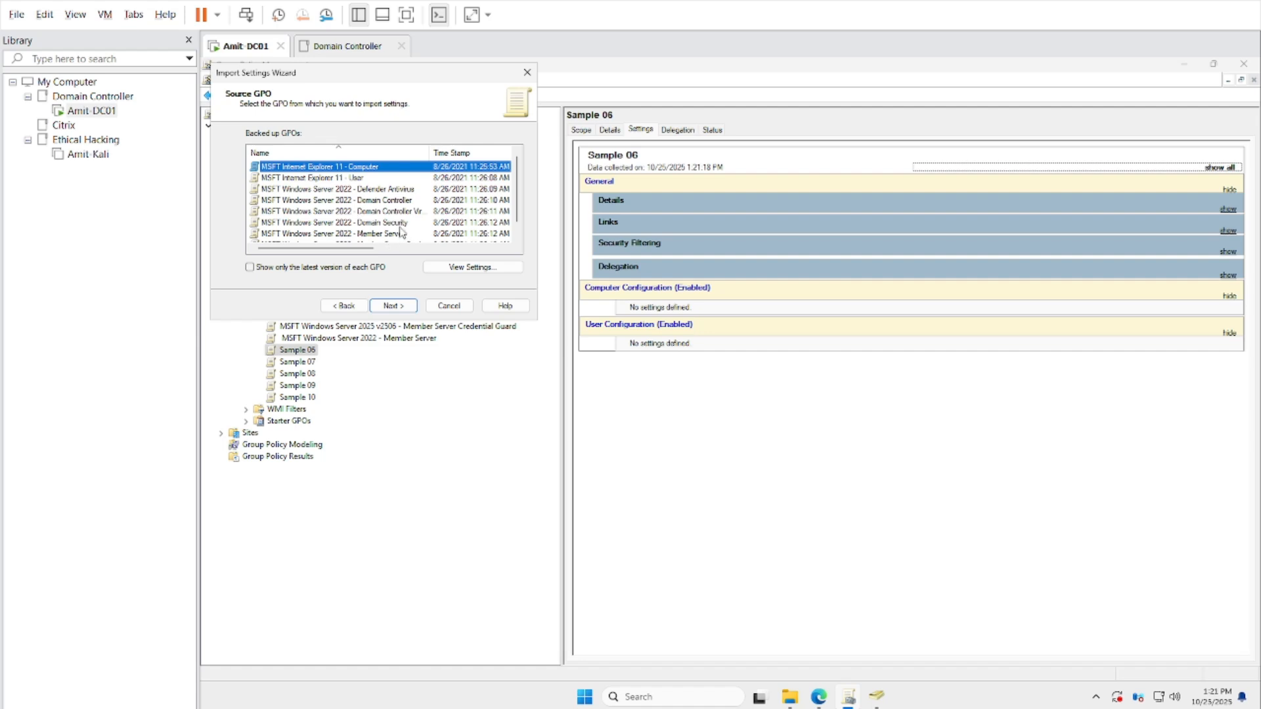
left_click(389, 183)
left_click(390, 190)
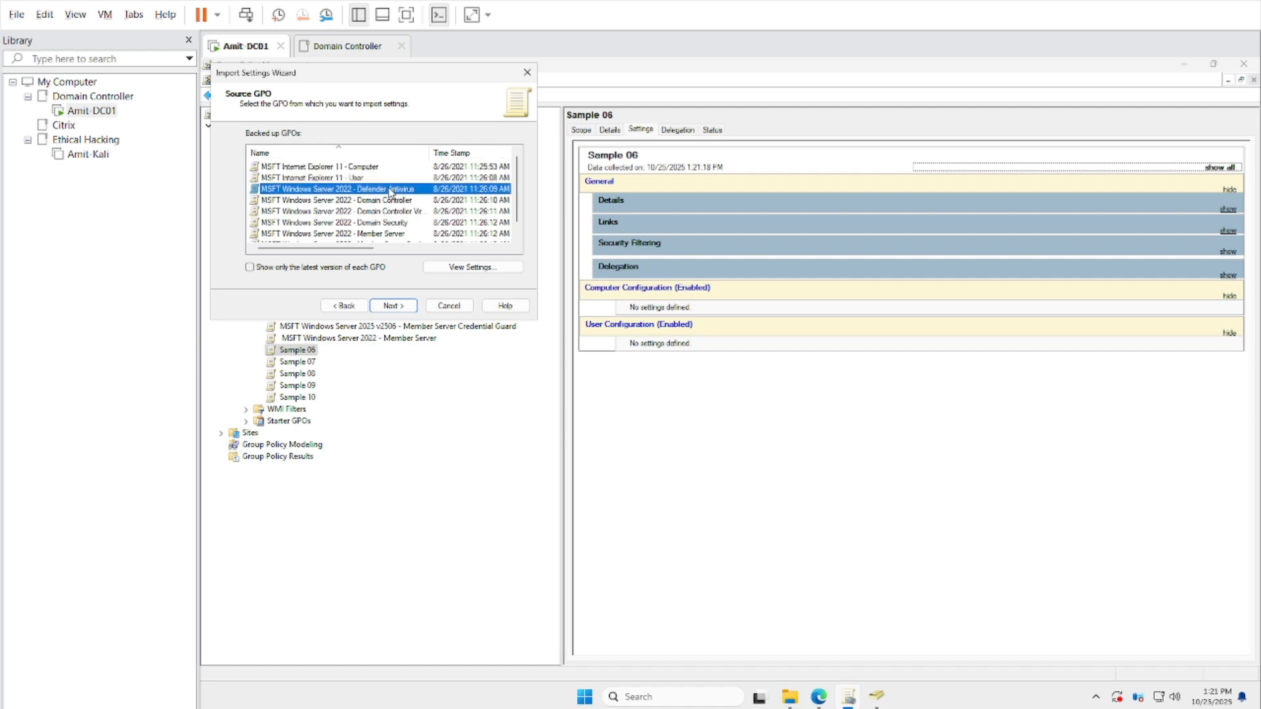
left_click(396, 307)
left_click(394, 306)
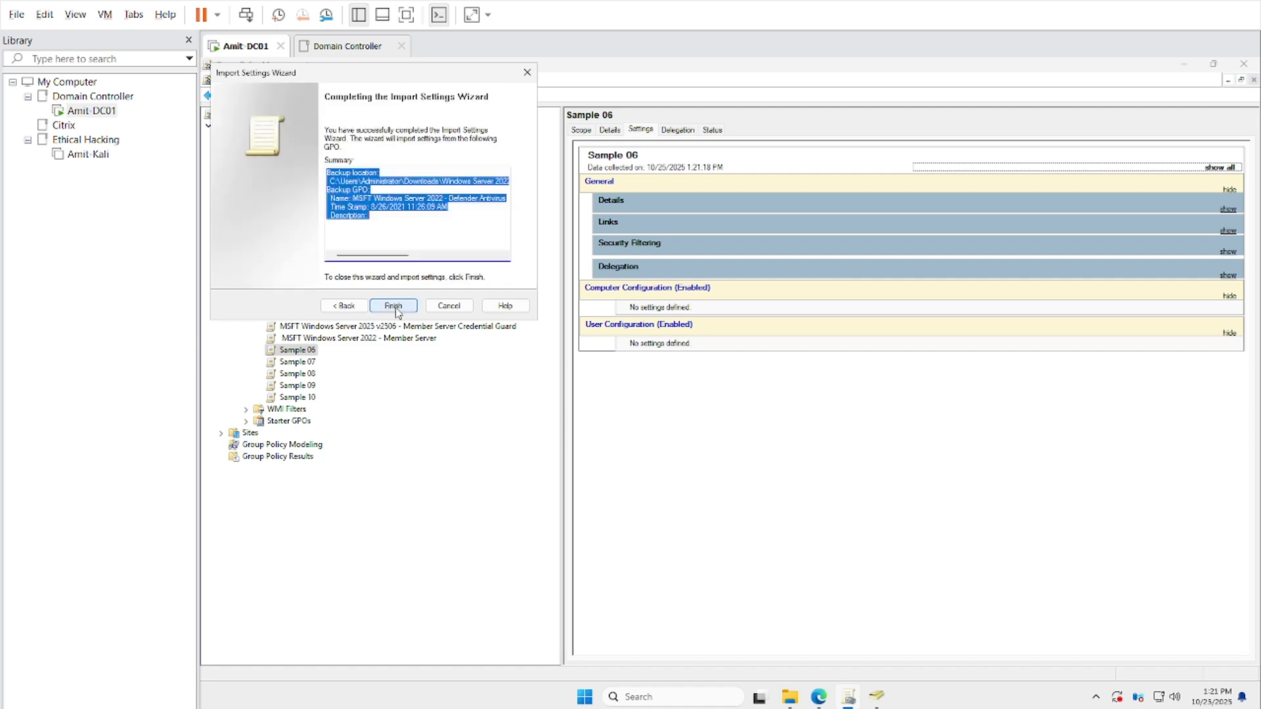
Copy the Defender Antivirus backup's name from the import summary and finish importing the settings into Sample 06
left_click(417, 198)
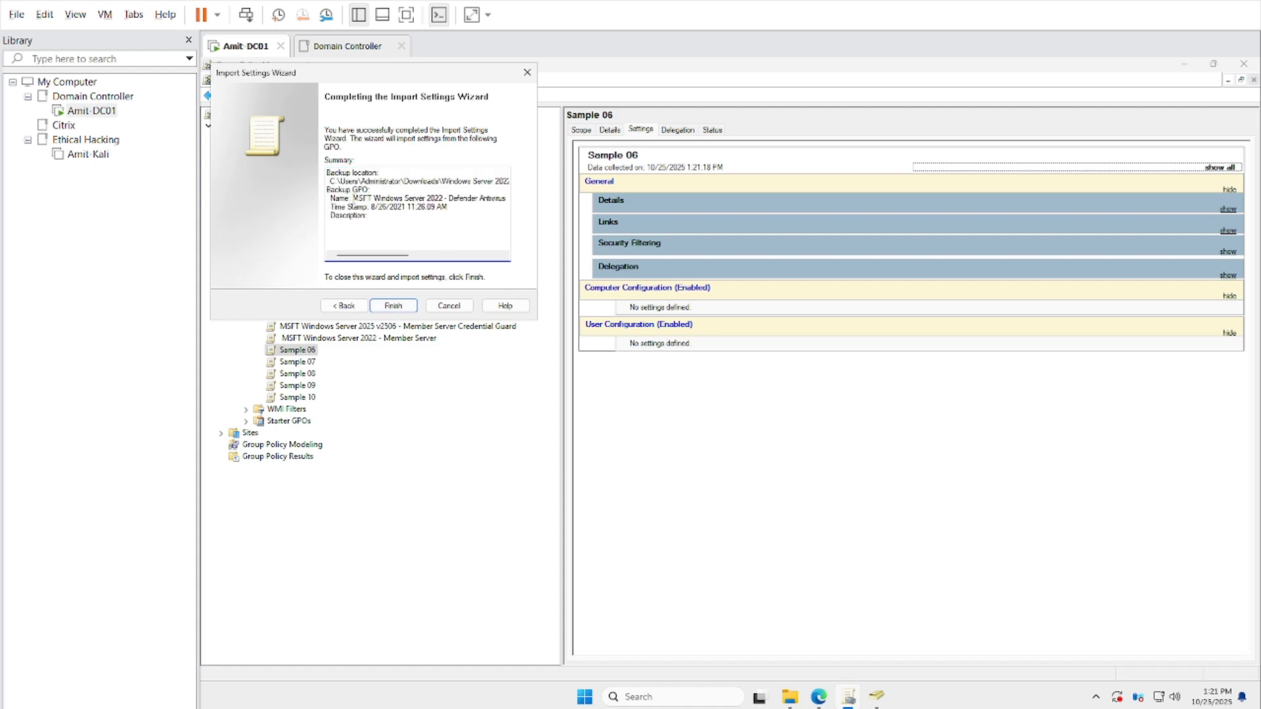
left_click_drag(353, 199, 499, 205)
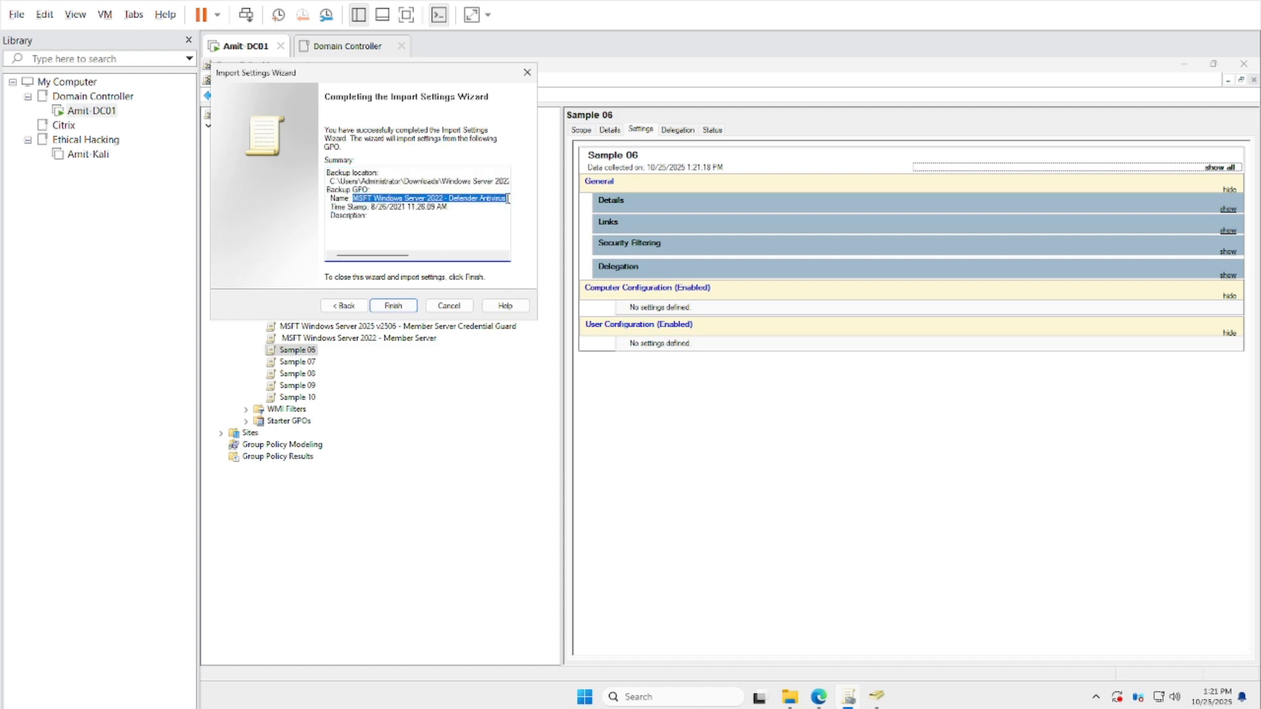
left_click(394, 307)
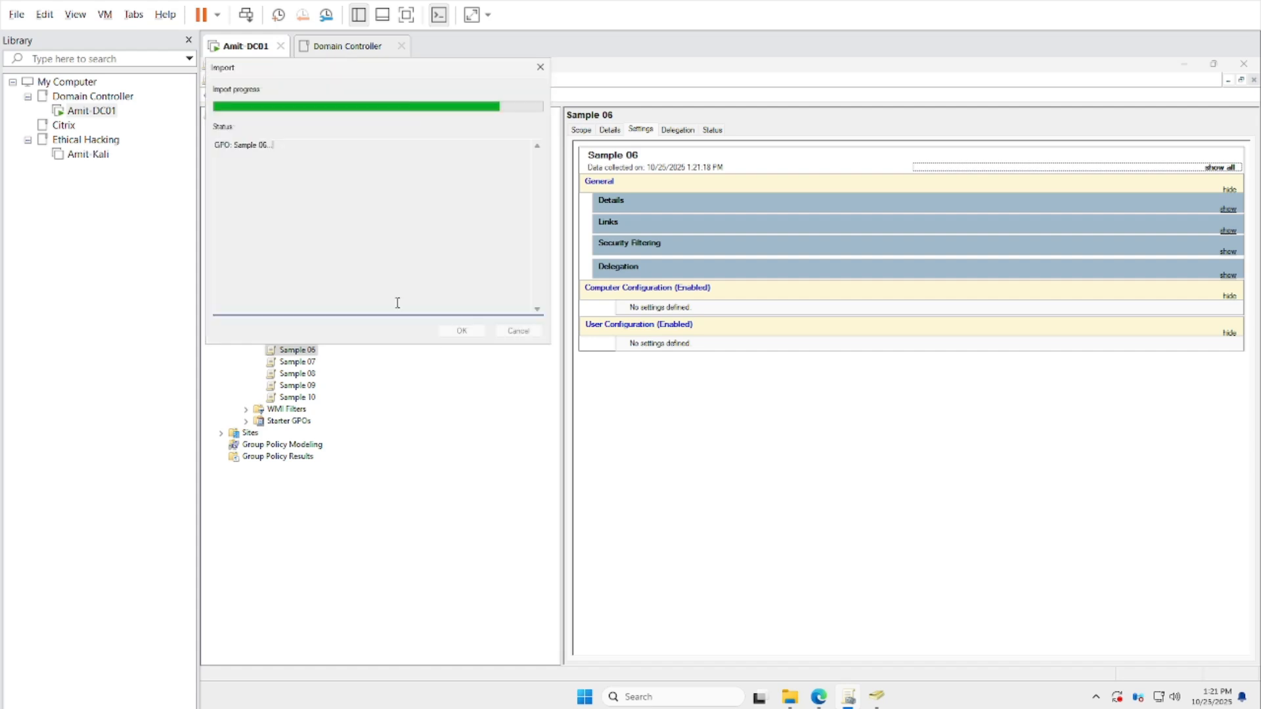
left_click(460, 332)
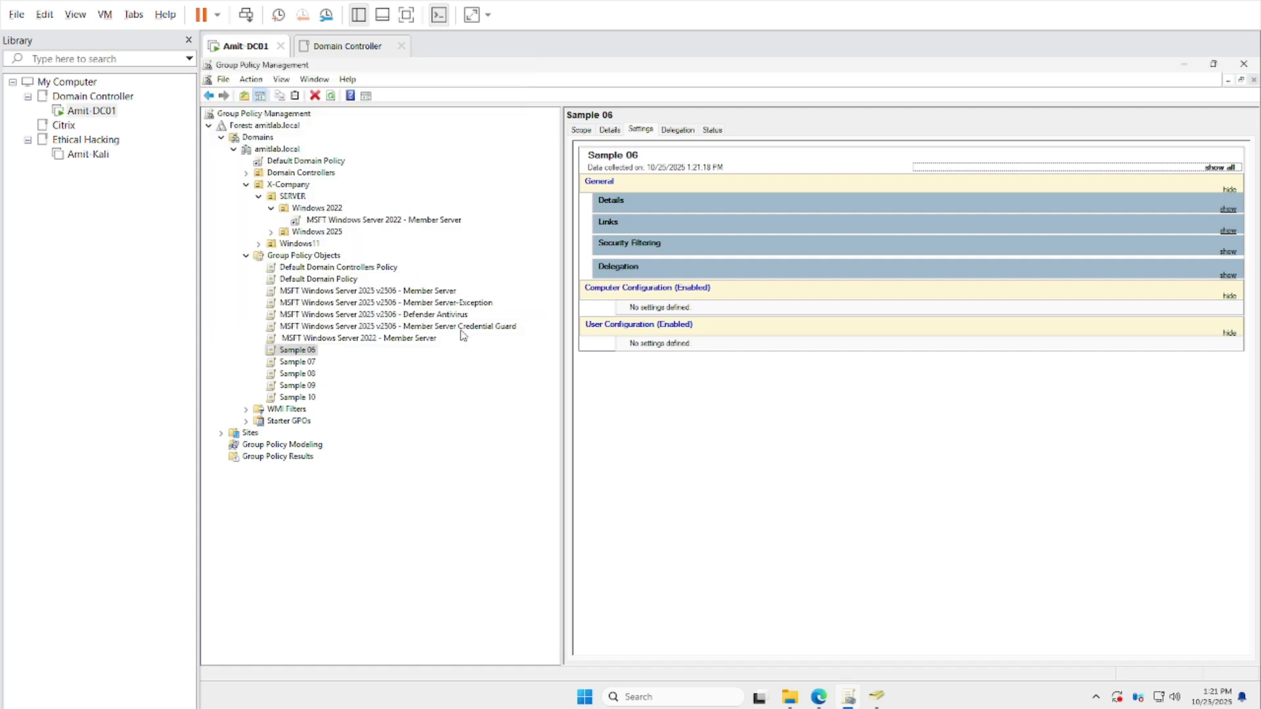
Rename the Sample 06 GPO as MSFT Windows Server 2022 - Defender Antivirus
right_click(302, 351)
left_click(339, 520)
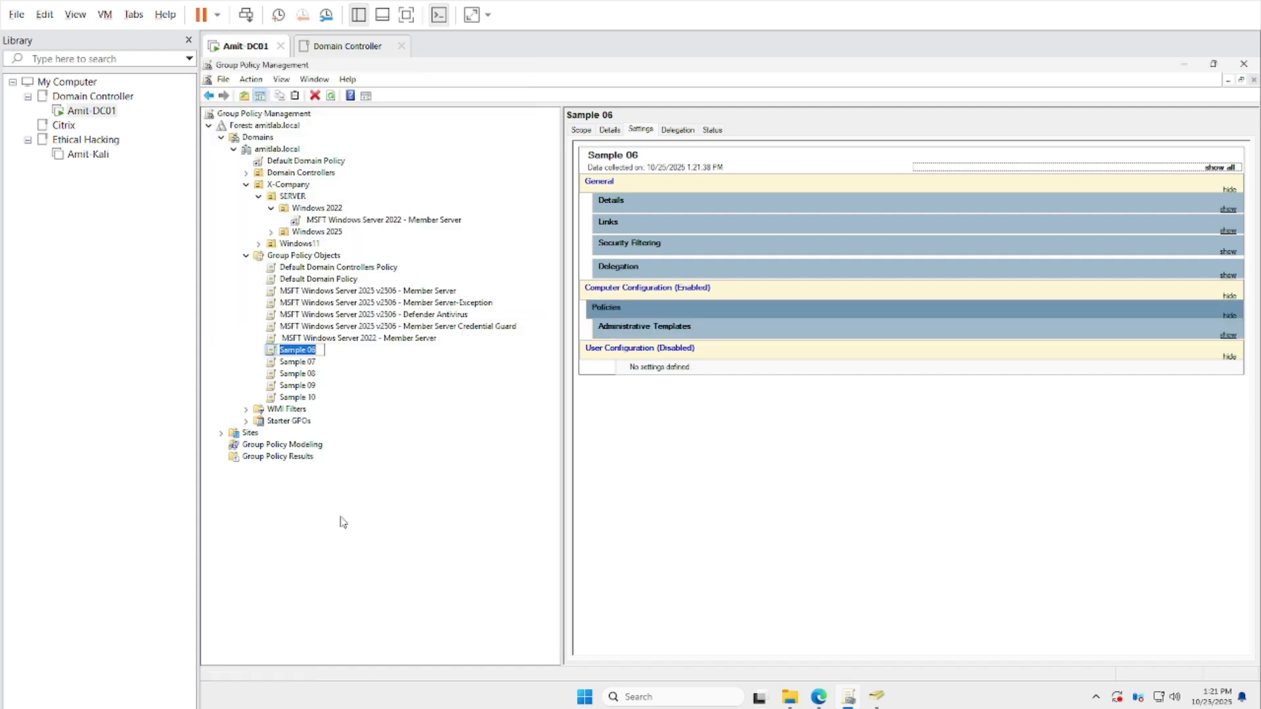
type("MSFT Windows Server 2022 - Defender Antivirus")
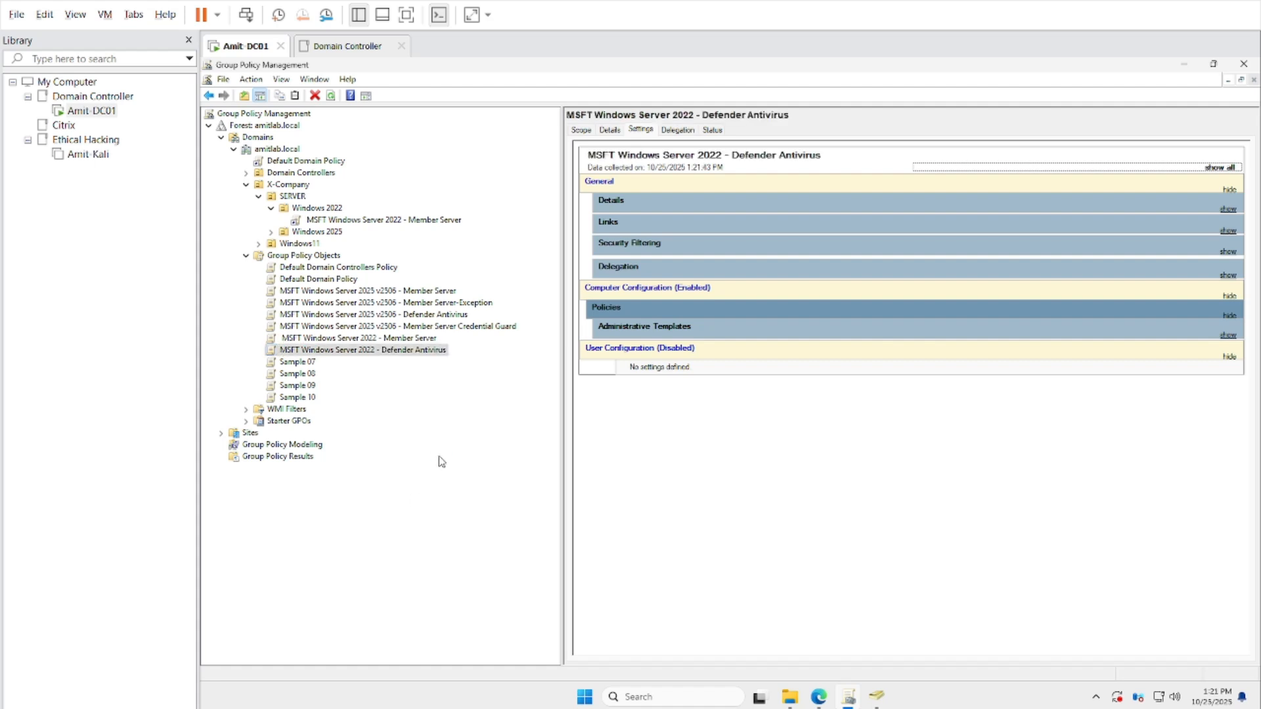
key("Return")
Start importing settings into the Sample 07 GPO from the Windows Server 2022 baseline's GPOs backup folder
left_click(289, 362)
right_click(290, 363)
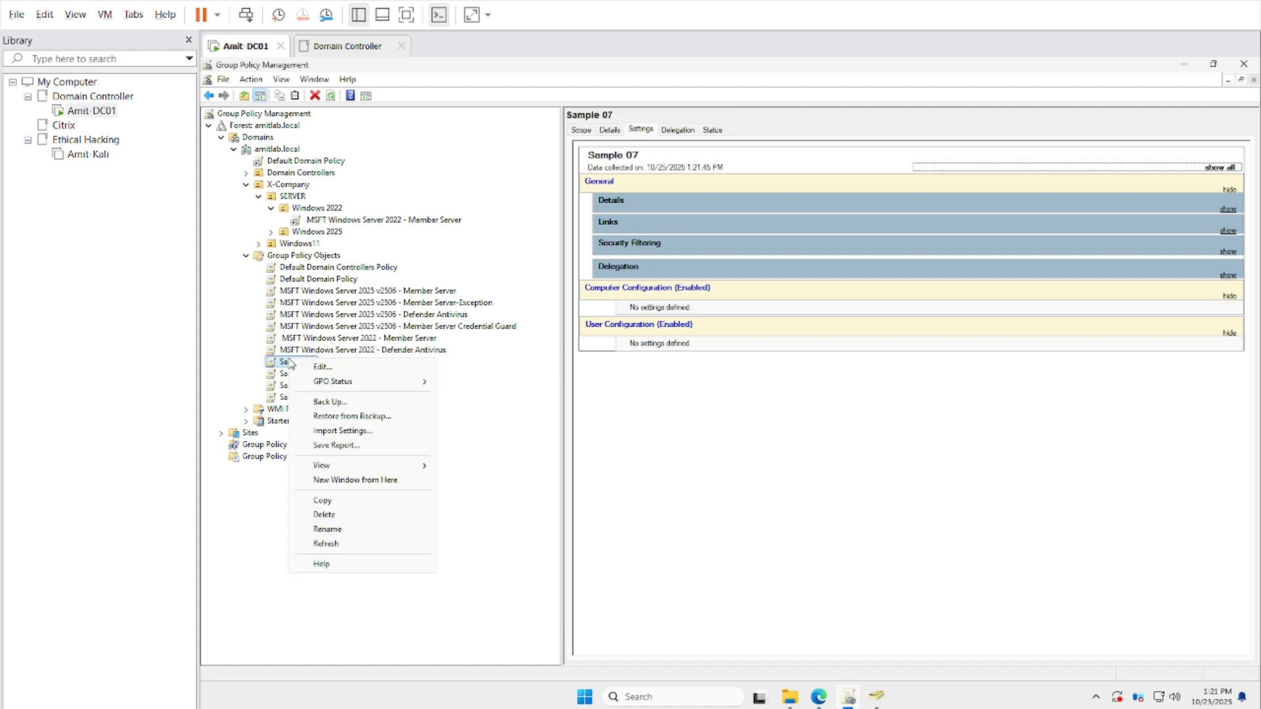
left_click(342, 431)
left_click(402, 307)
left_click(402, 307)
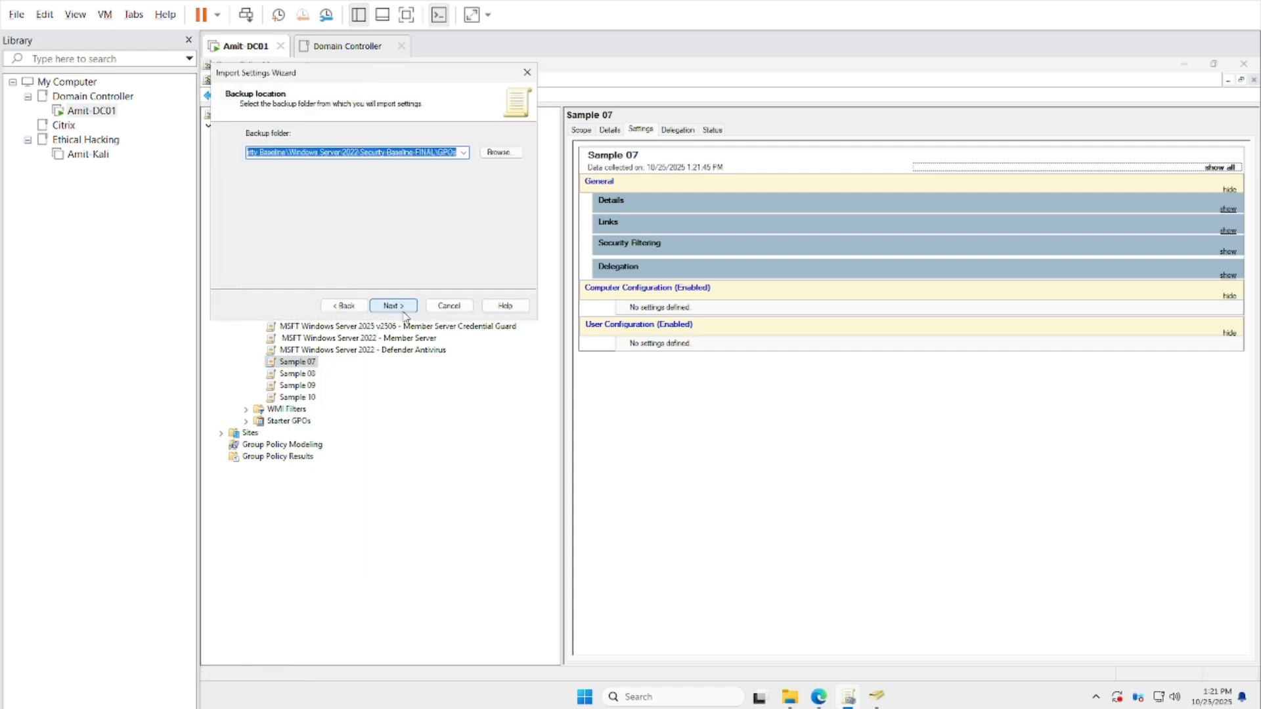
left_click(390, 307)
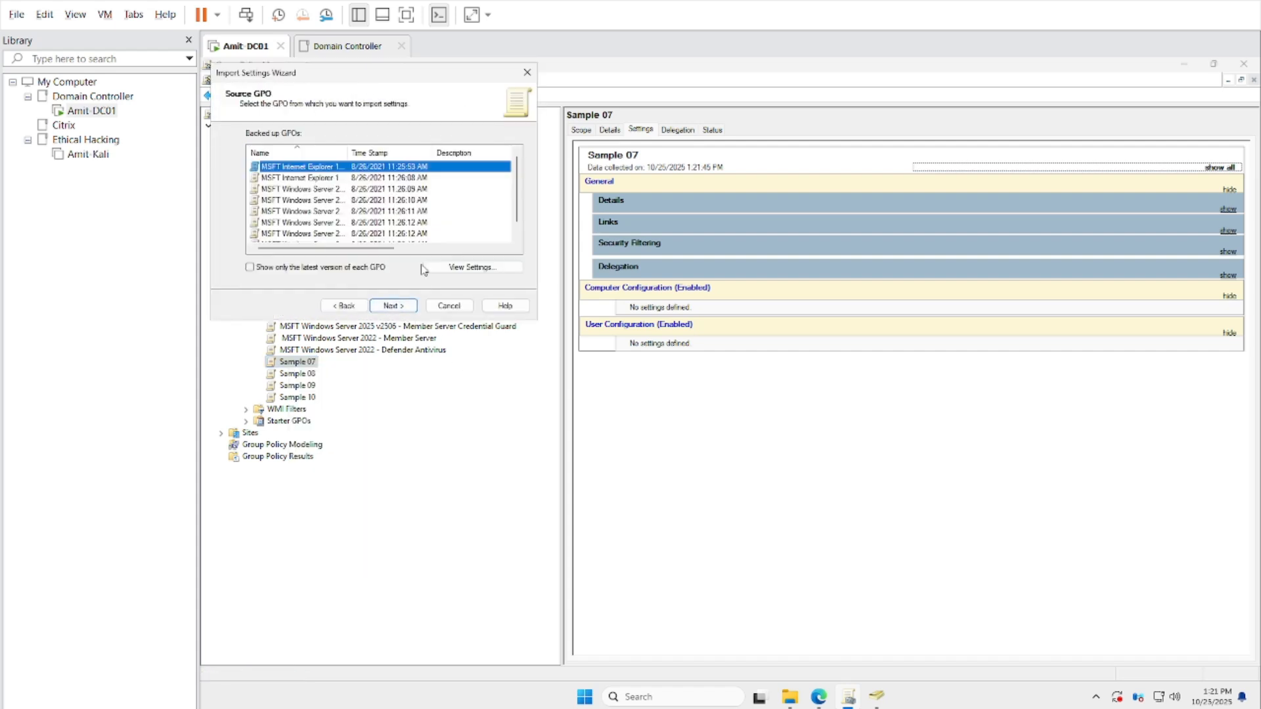
Import the "MSFT Windows Server 2022 - Member Server Credential Guard" backup into the Sample 07 GPO, copying the backup name from the summary
left_click_drag(442, 152, 444, 153)
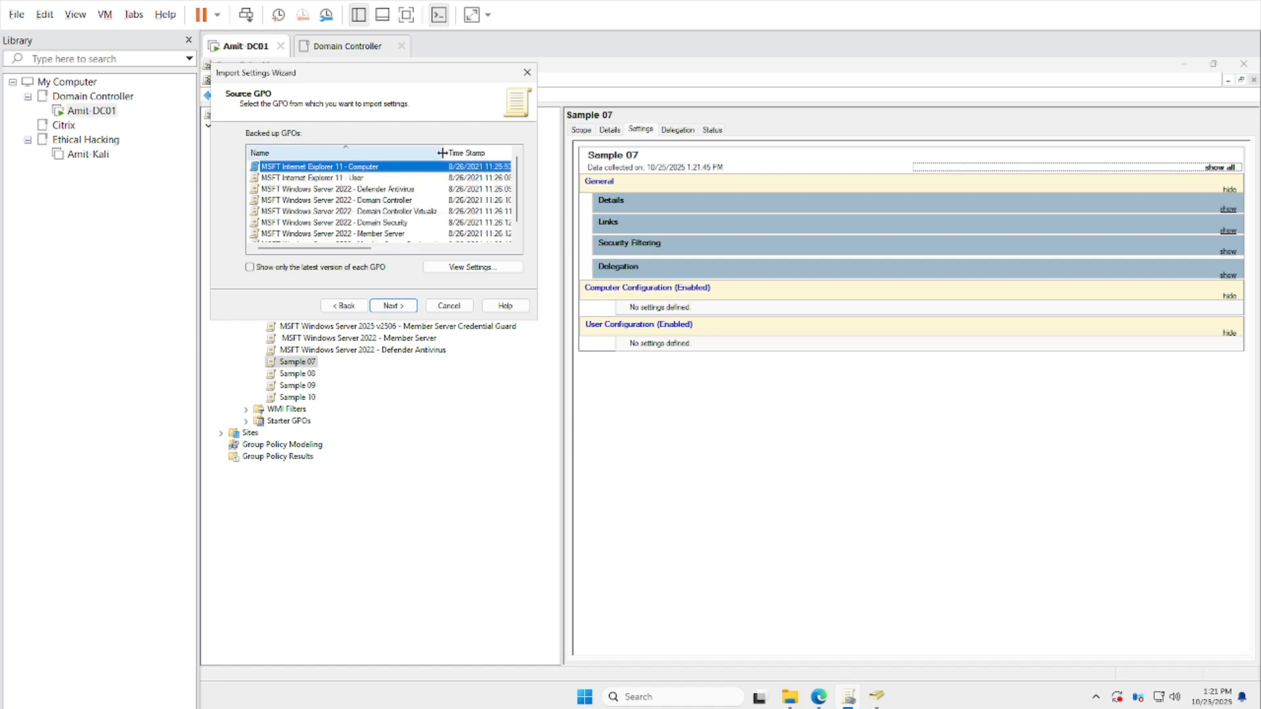
left_click(394, 234)
left_click(518, 237)
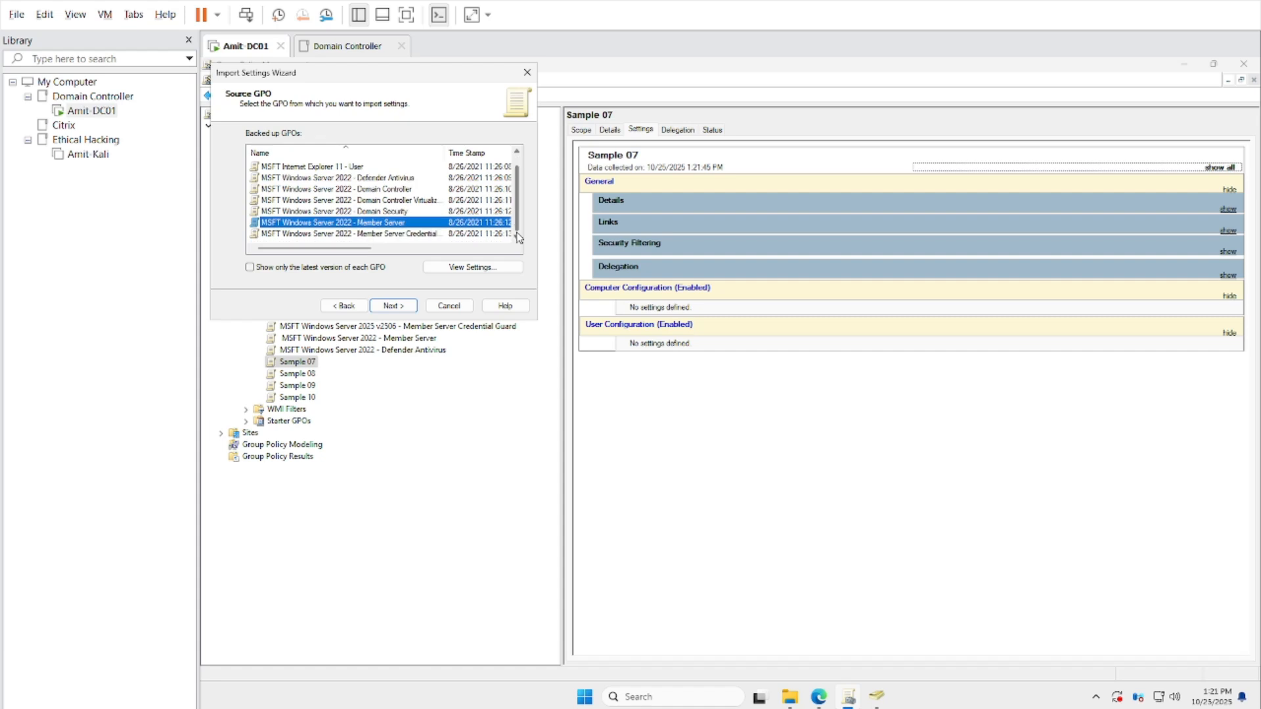
left_click(430, 234)
left_click(392, 309)
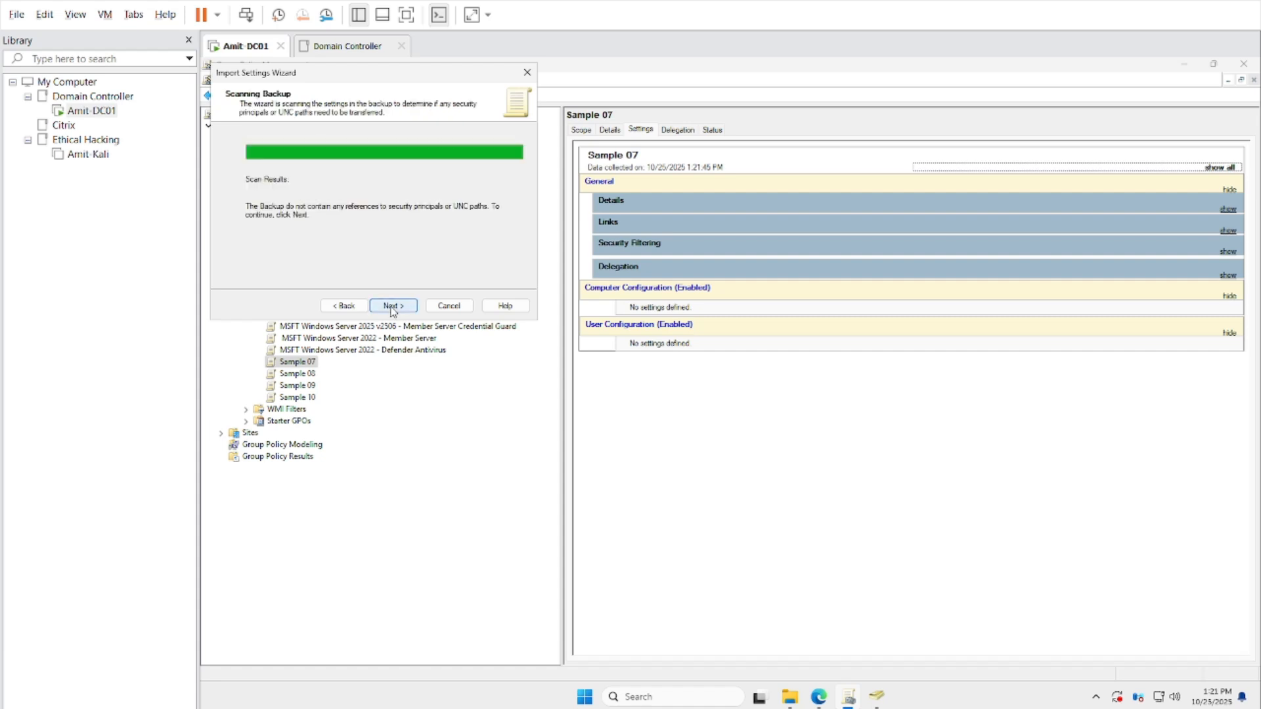
left_click(393, 306)
left_click(365, 198)
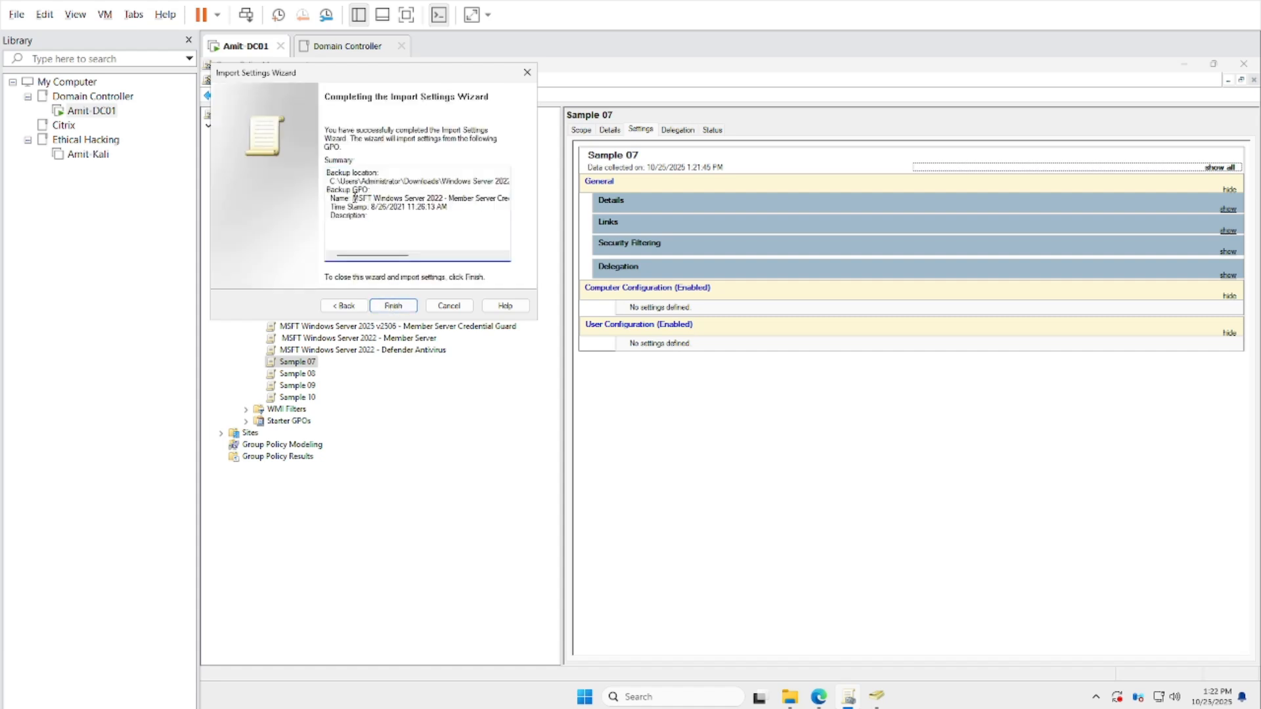
left_click_drag(364, 198, 515, 197)
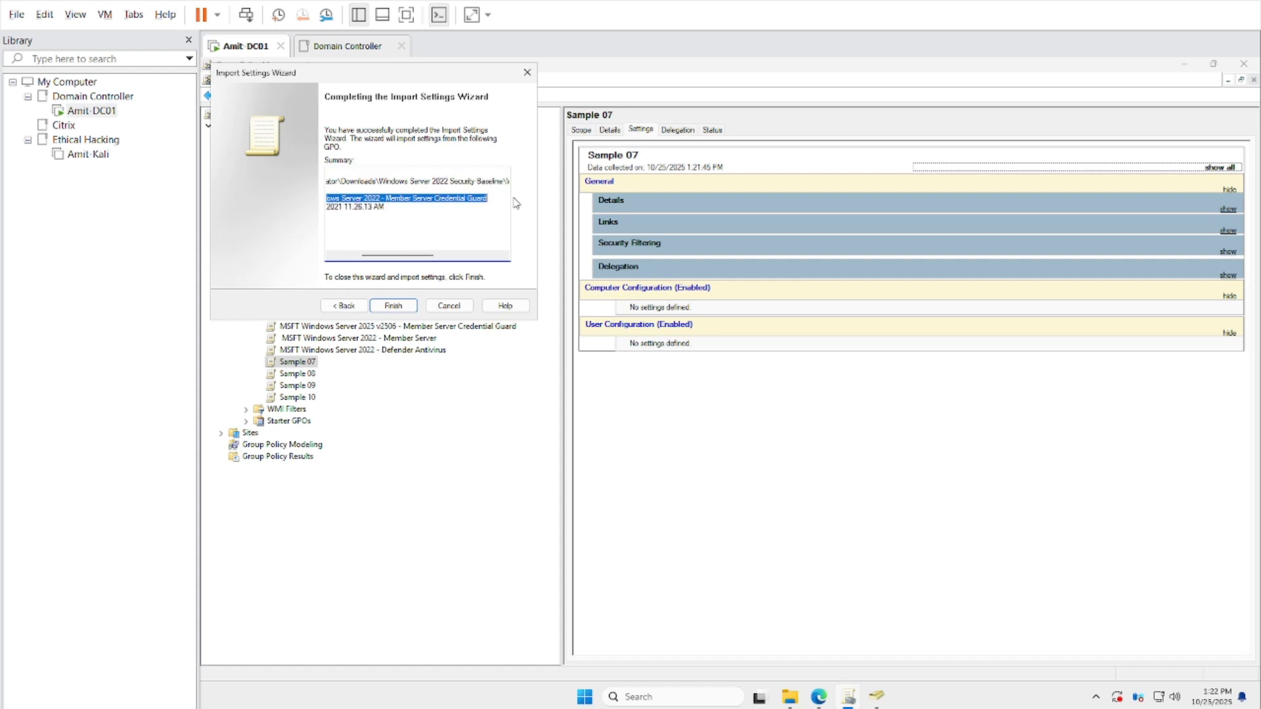
left_click(393, 306)
left_click(463, 331)
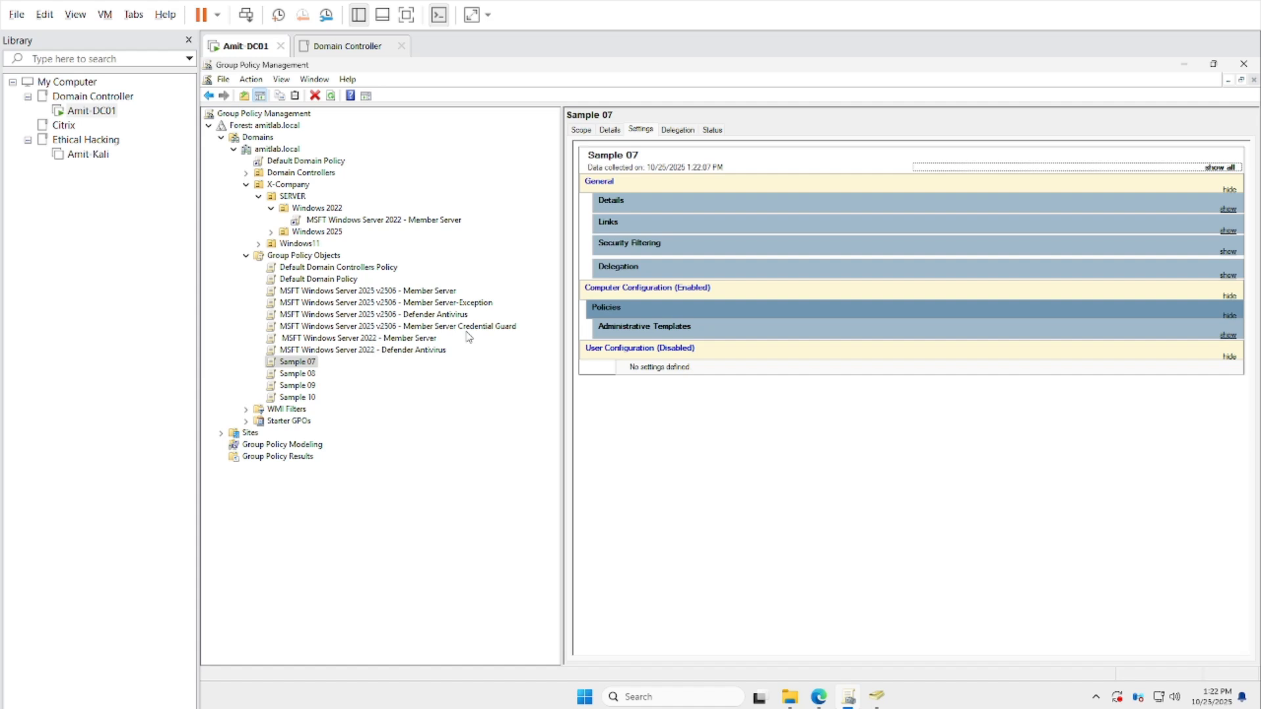
Rename the Sample 07 GPO to "MSFT Windows Server 2022 - Member Server Credential Guard"
right_click(303, 365)
left_click(350, 537)
key("ctrl+v")
key("Return")
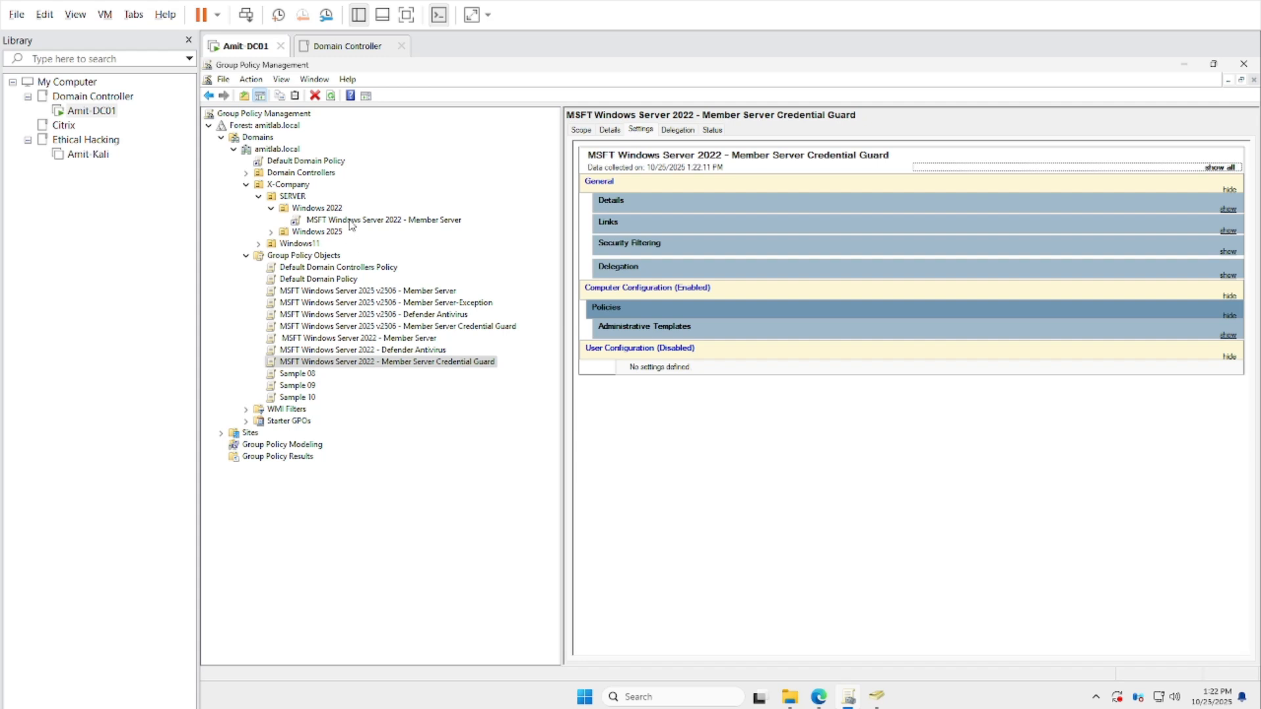
Link the Windows Server 2022 Defender Antivirus and Member Server Credential Guard GPOs to the Windows 2022 organizational unit
right_click(332, 210)
left_click(370, 238)
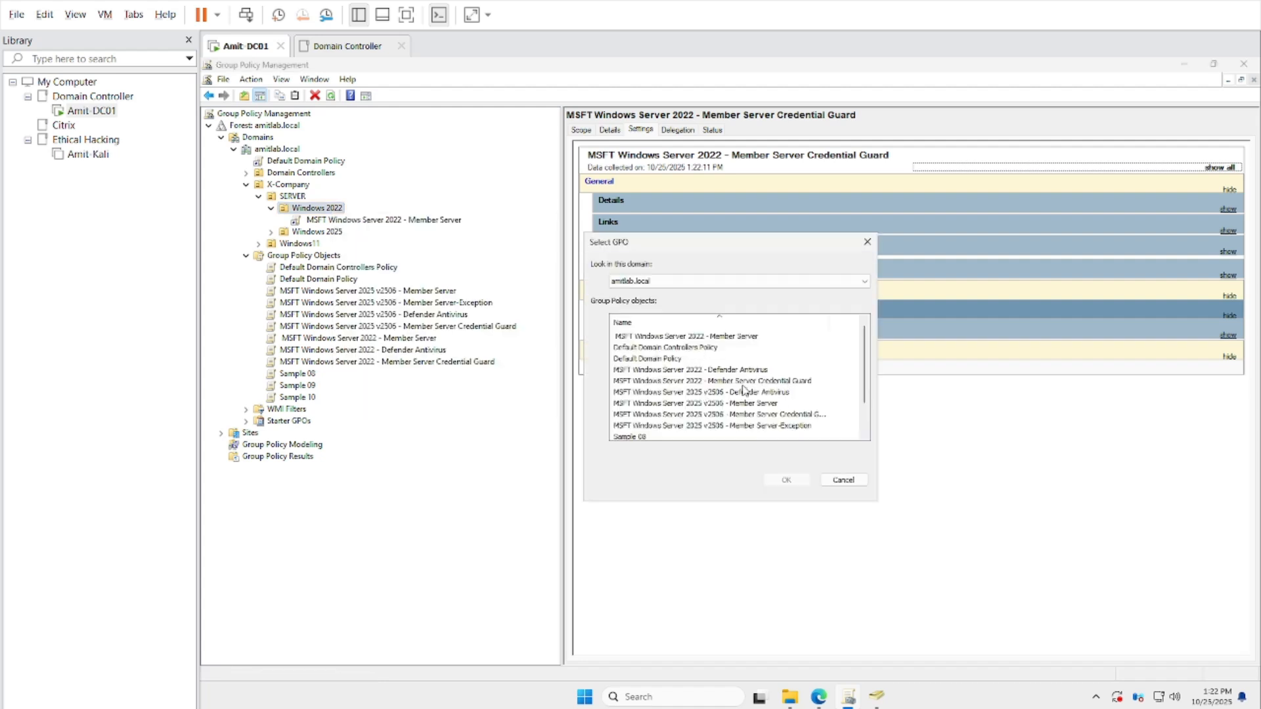
left_click(720, 371)
left_click(727, 383, "ctrl")
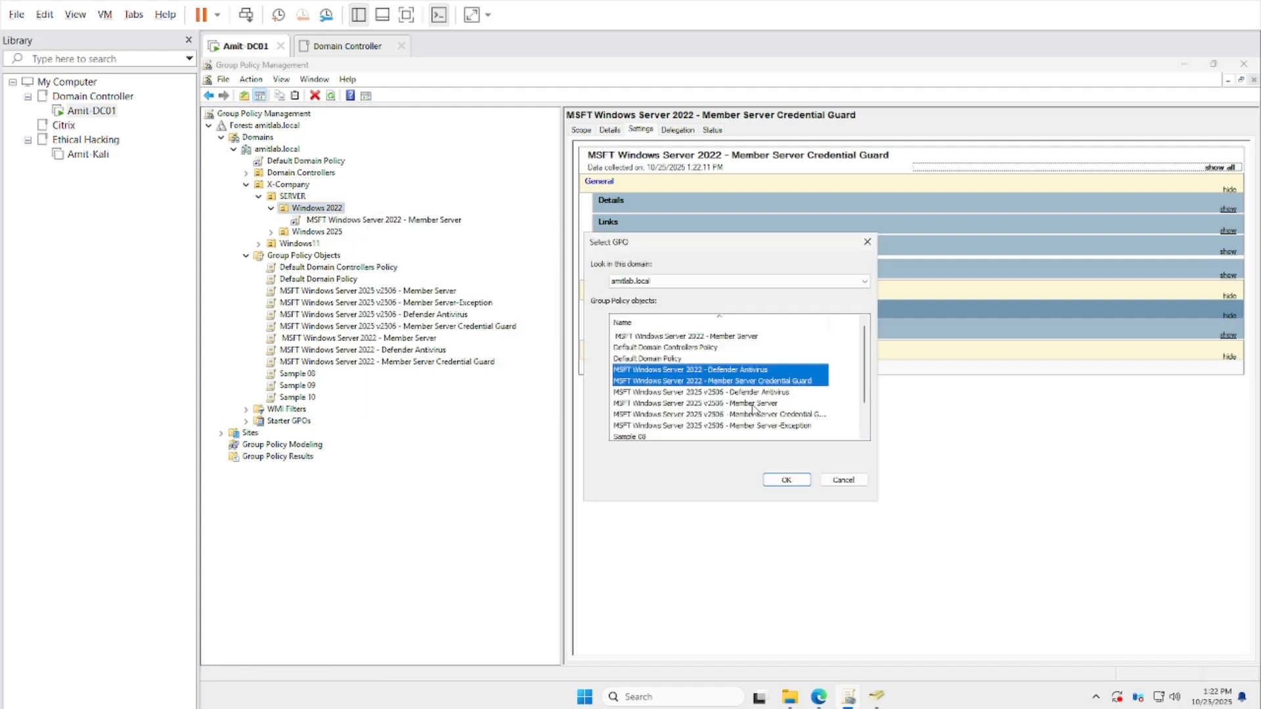
left_click(796, 482)
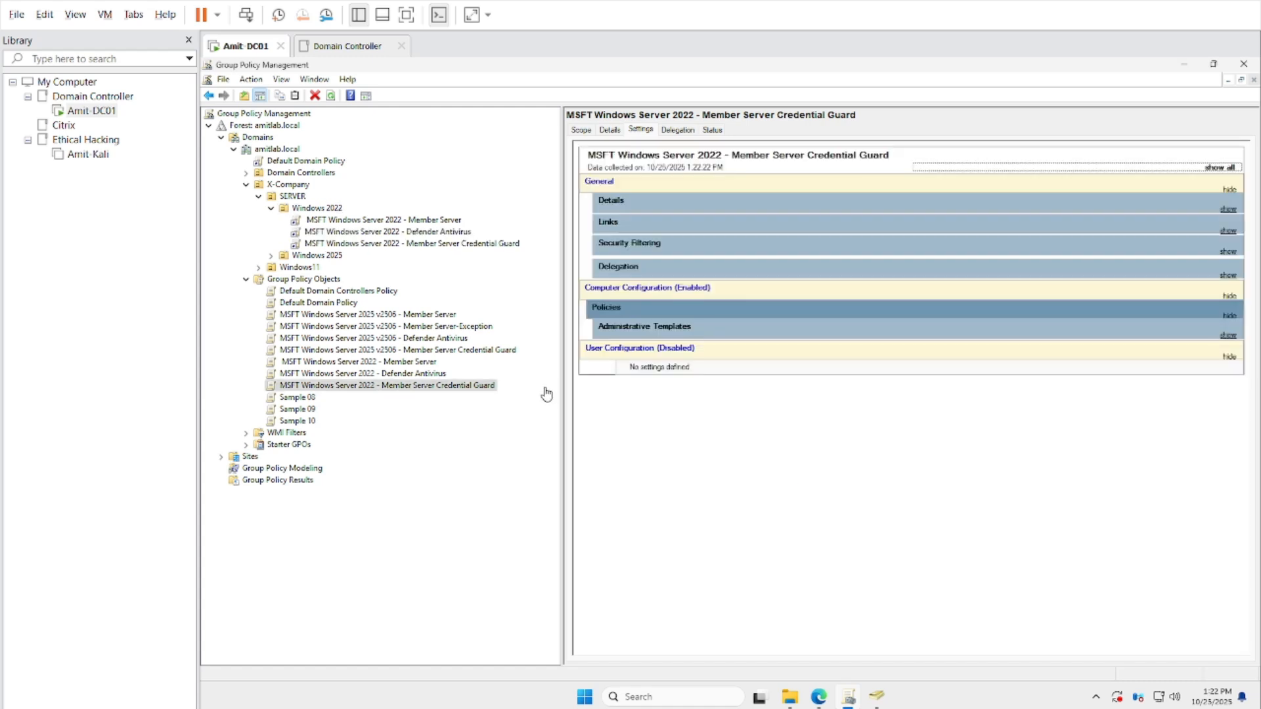
Review the GPOs linked to the Windows 2022 and Windows 2025 organizational units, including the 2025 Defender Antivirus link
left_click(272, 255)
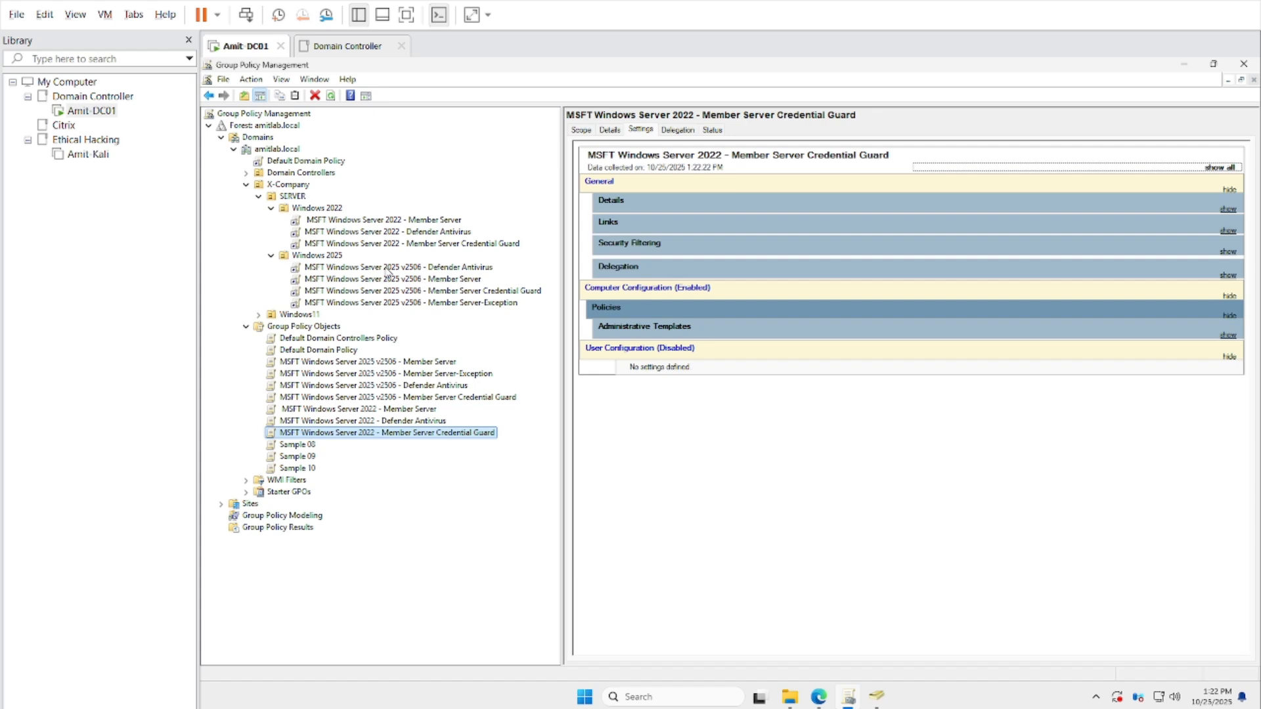
left_click(319, 209)
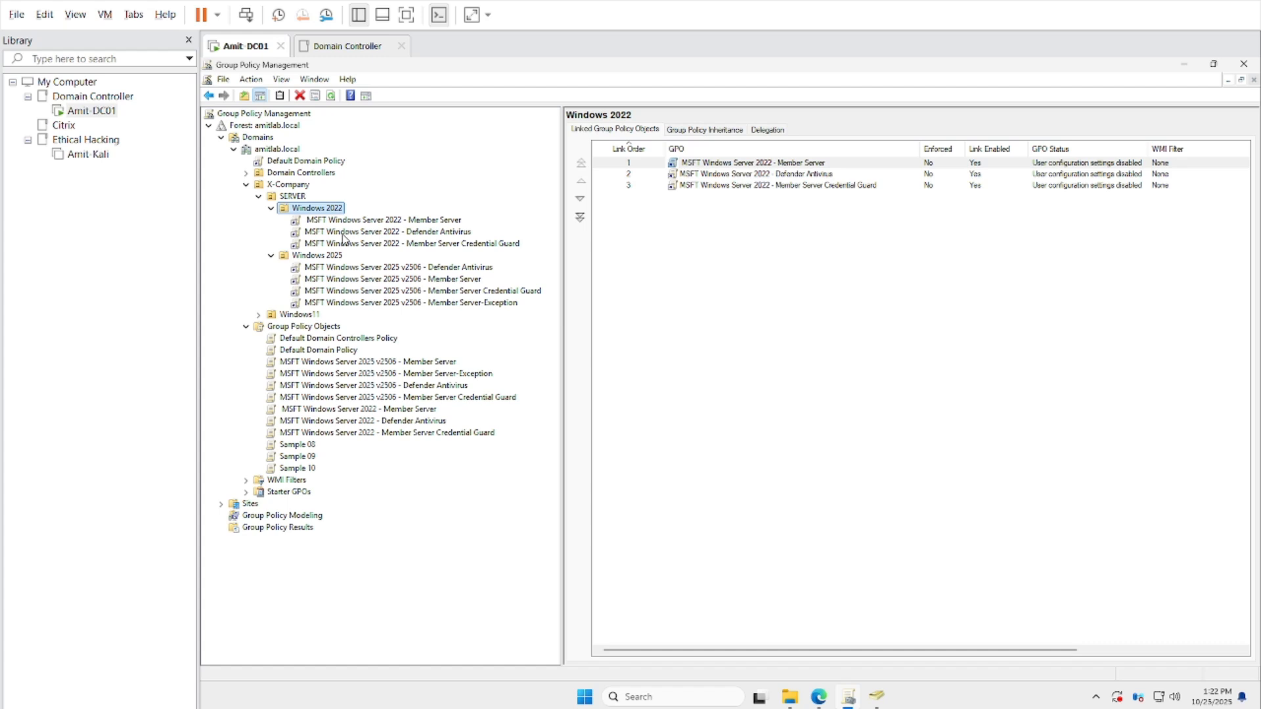
left_click(321, 266)
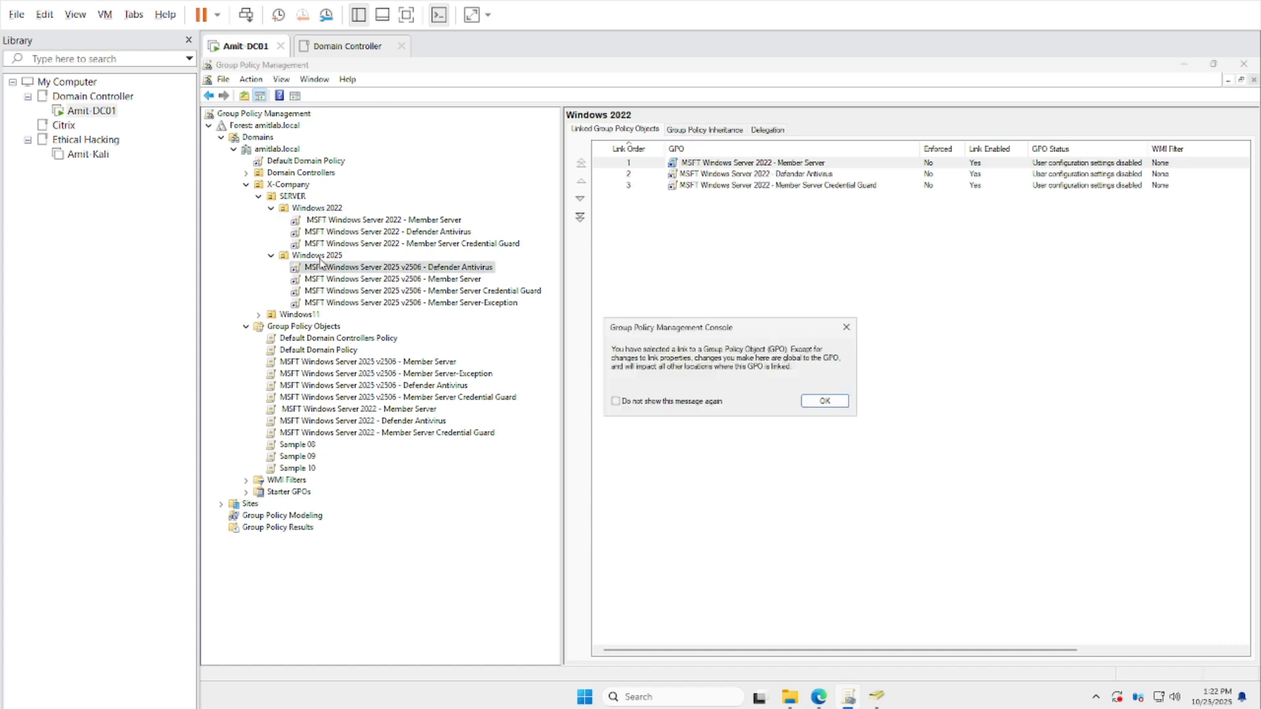
left_click(831, 406)
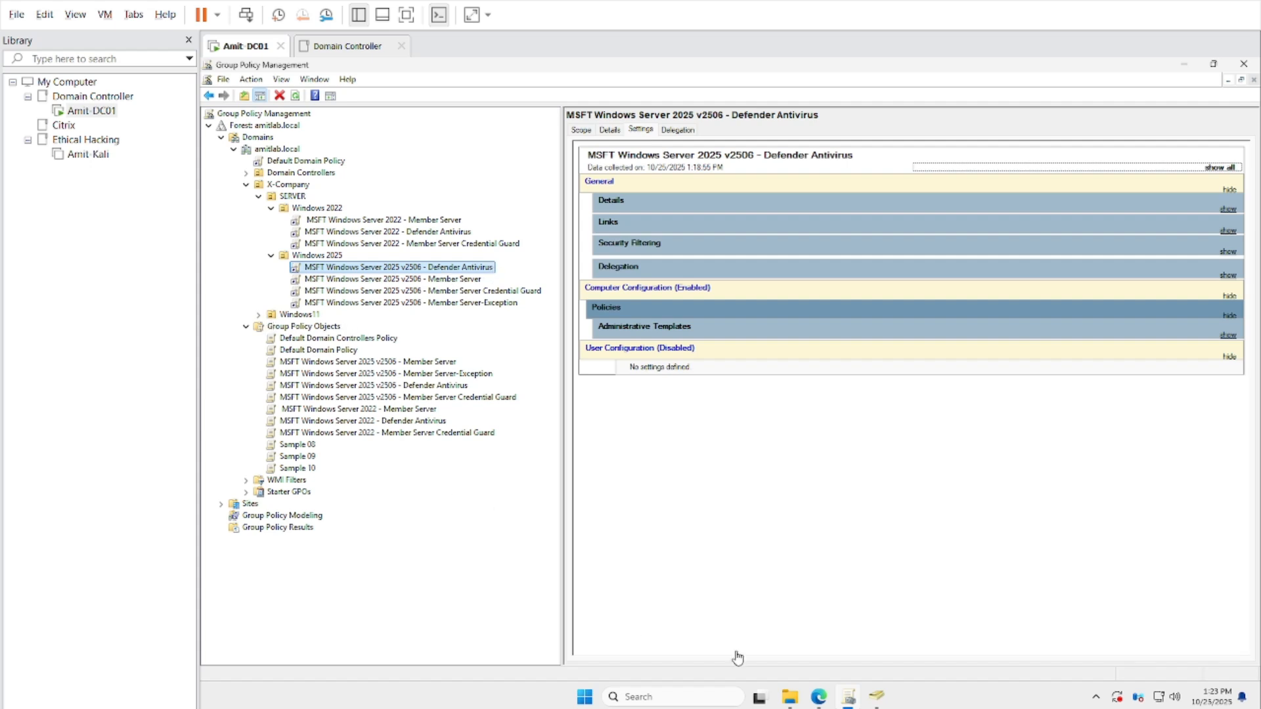
Switch to the Downloads folder in File Explorer and widen the Name column to fit the full archive names
left_click(791, 696)
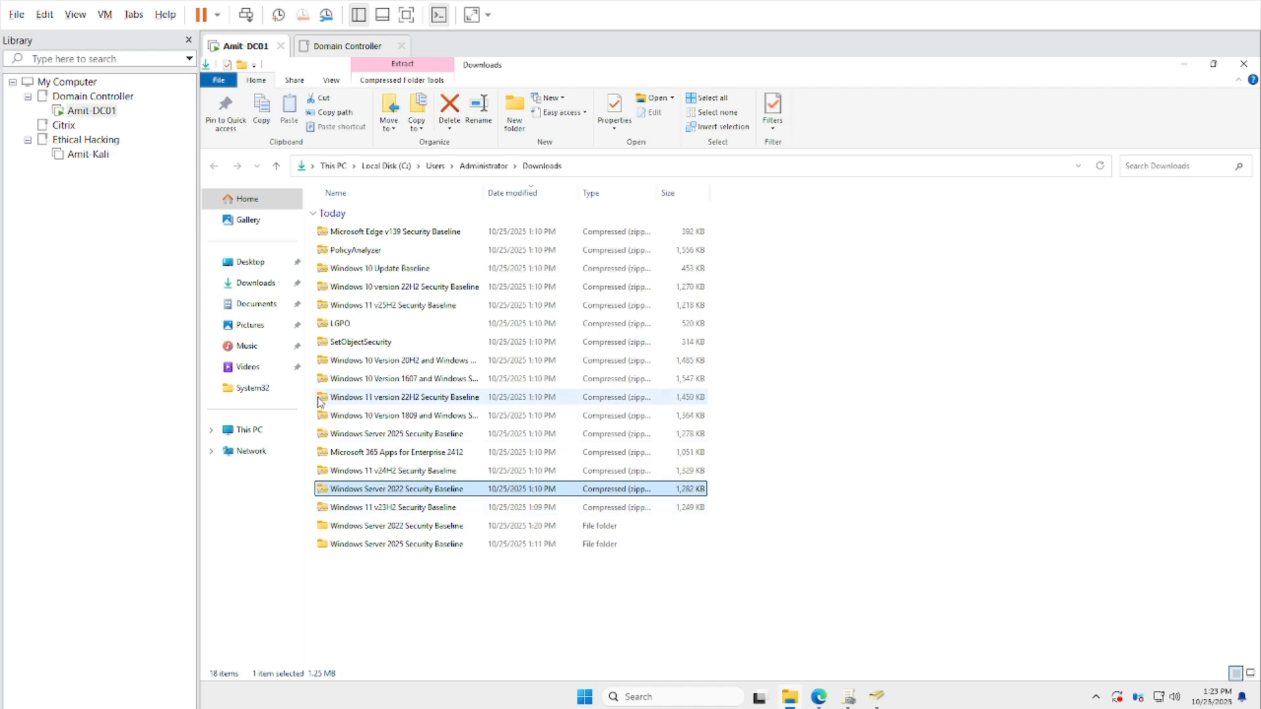
left_click(368, 398)
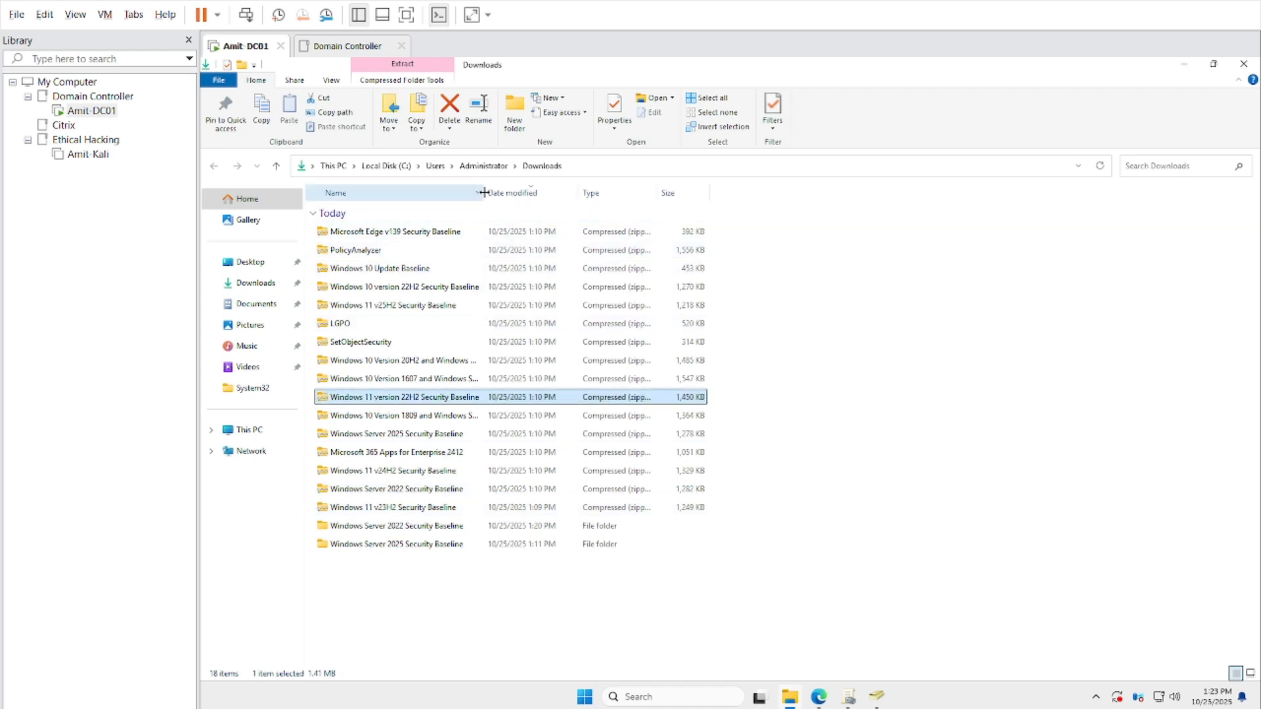
left_click_drag(484, 192, 636, 192)
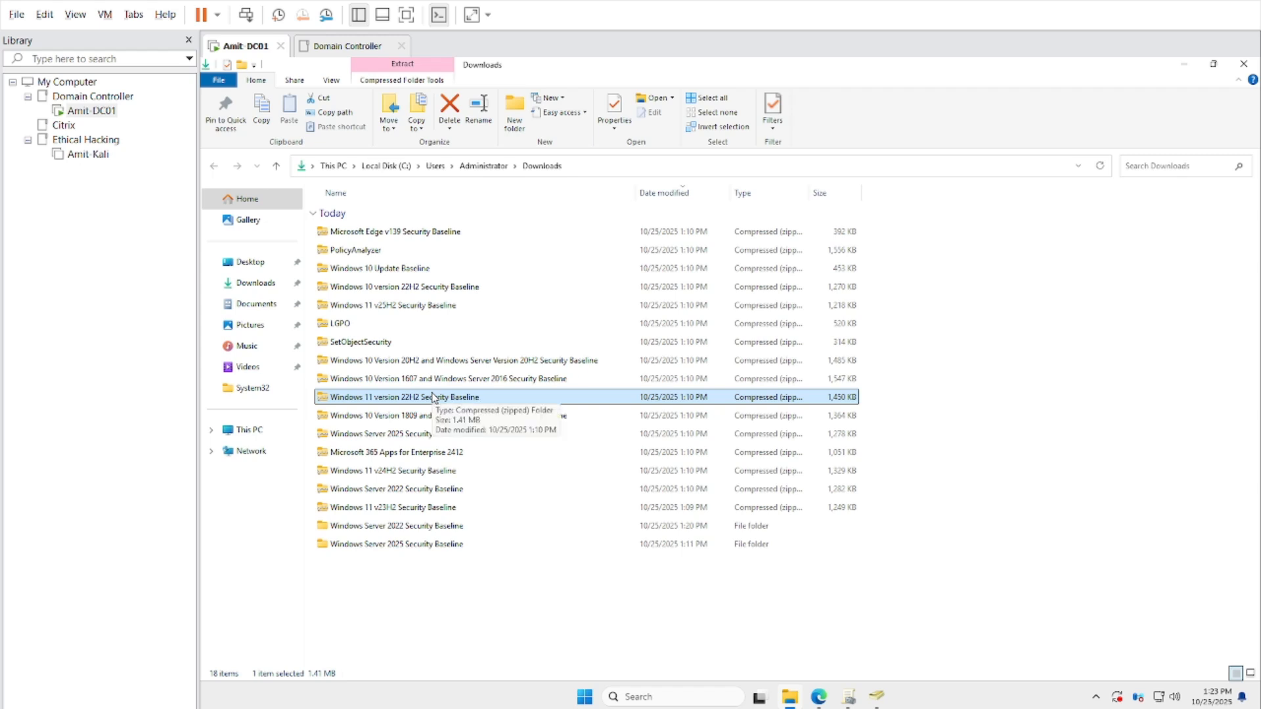
Extract the Windows 11 v24H2 Security Baseline archive to its default folder in Downloads and close the extracted folder's window
left_click(420, 509)
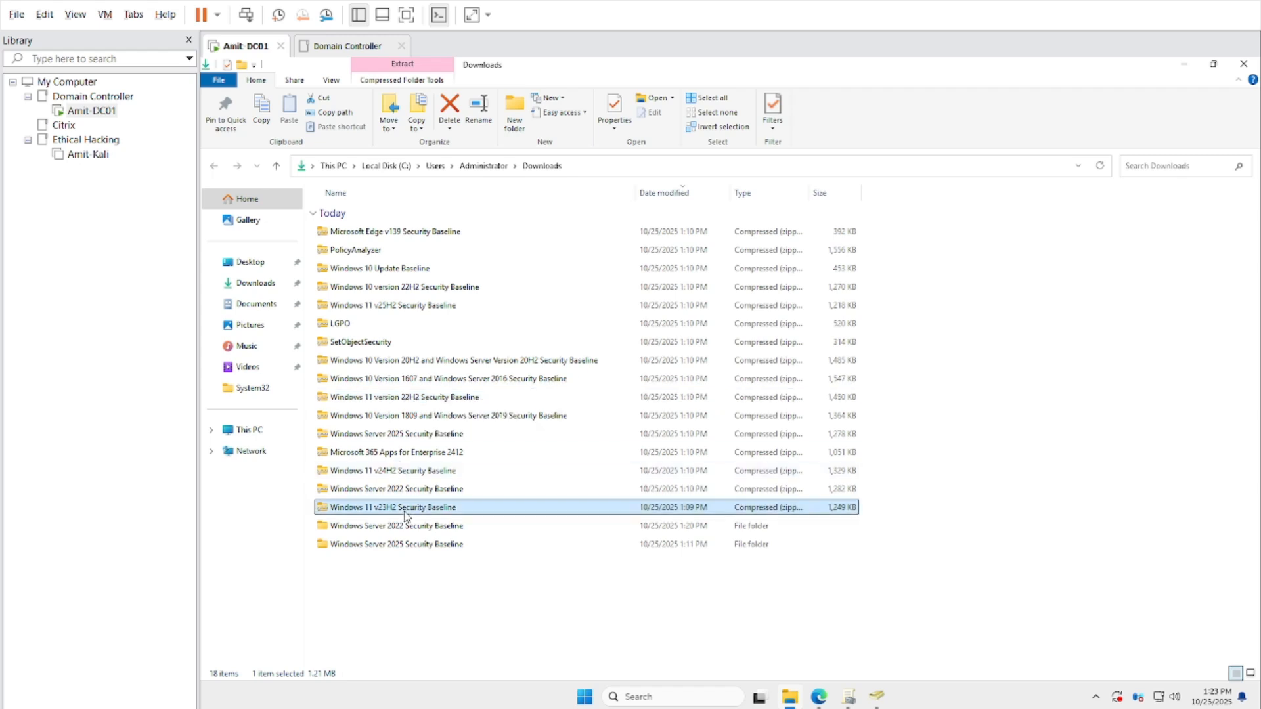
left_click(396, 473)
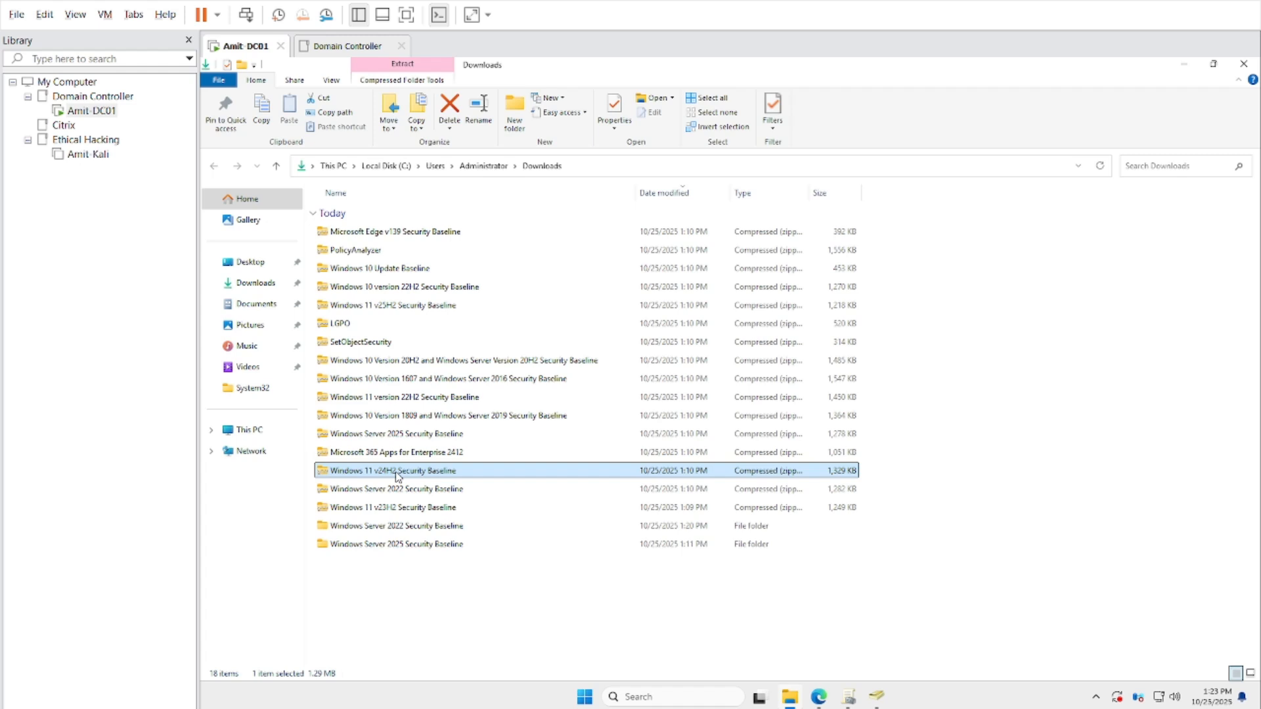
right_click(397, 474)
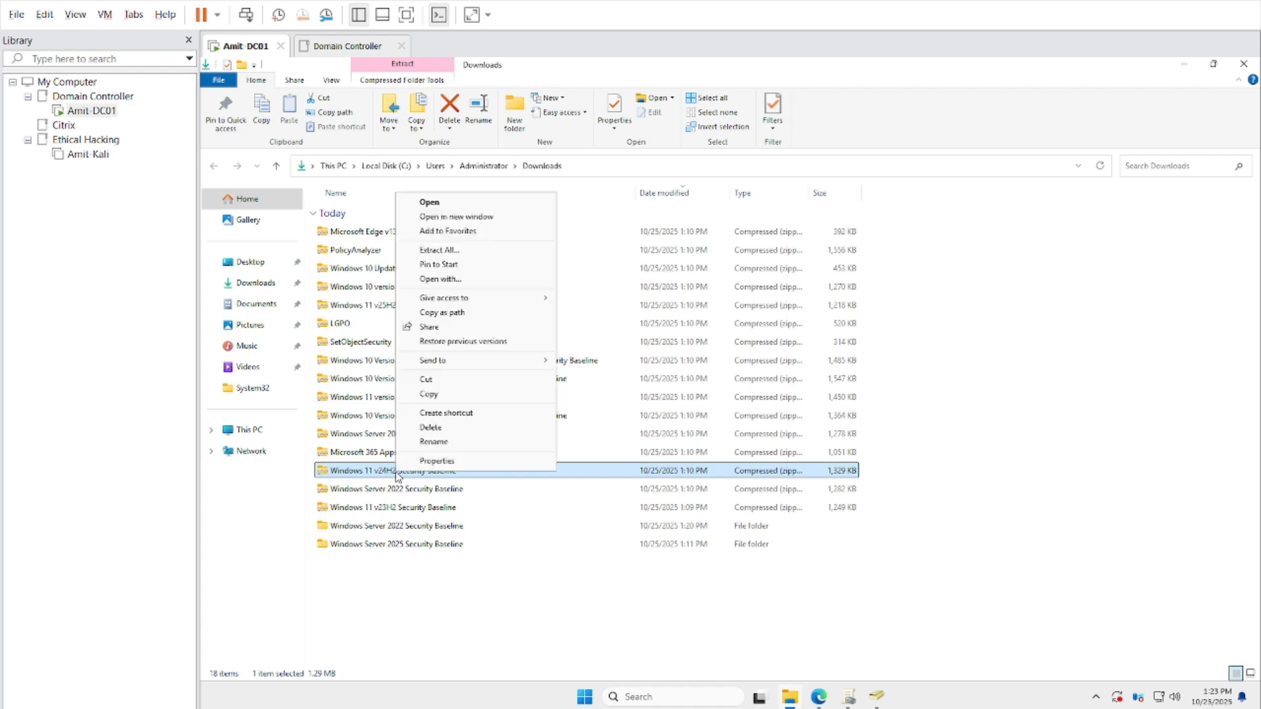
left_click(446, 250)
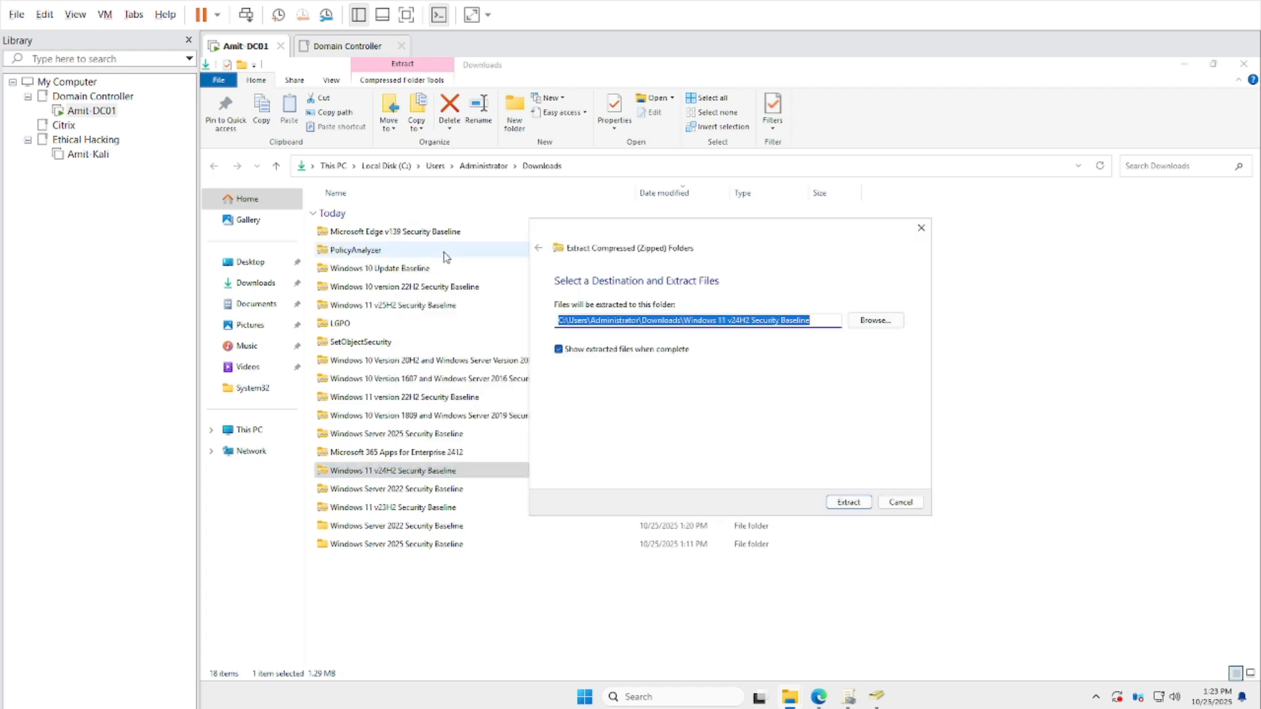
left_click(849, 504)
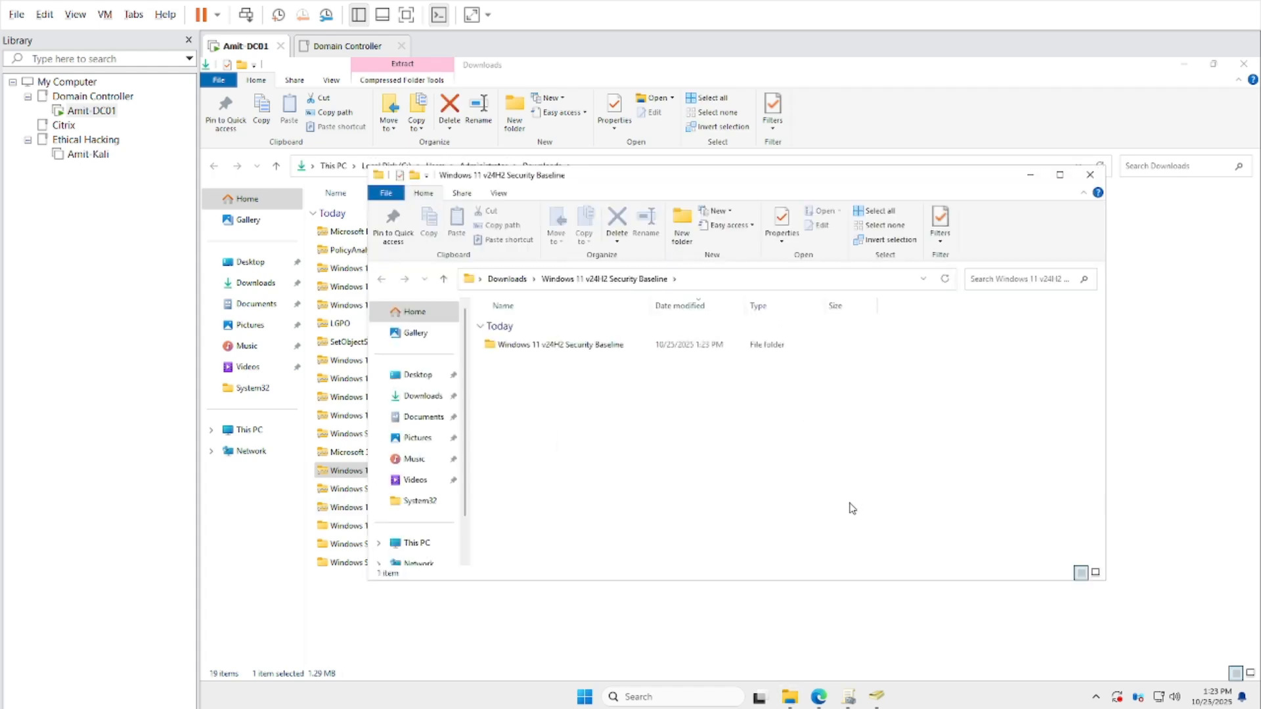
left_click(1093, 175)
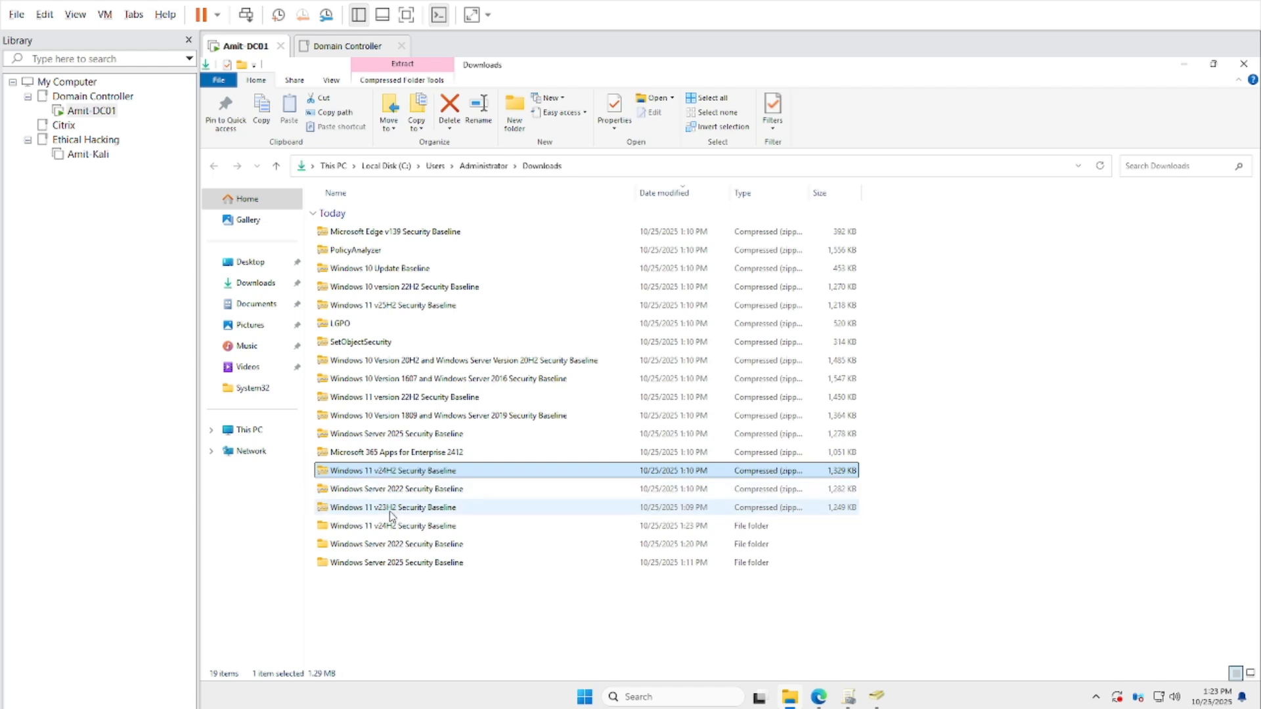
Extract the Windows 11 v25H2 Security Baseline archive to its default folder in Downloads and close the extracted folder's window
left_click(385, 306)
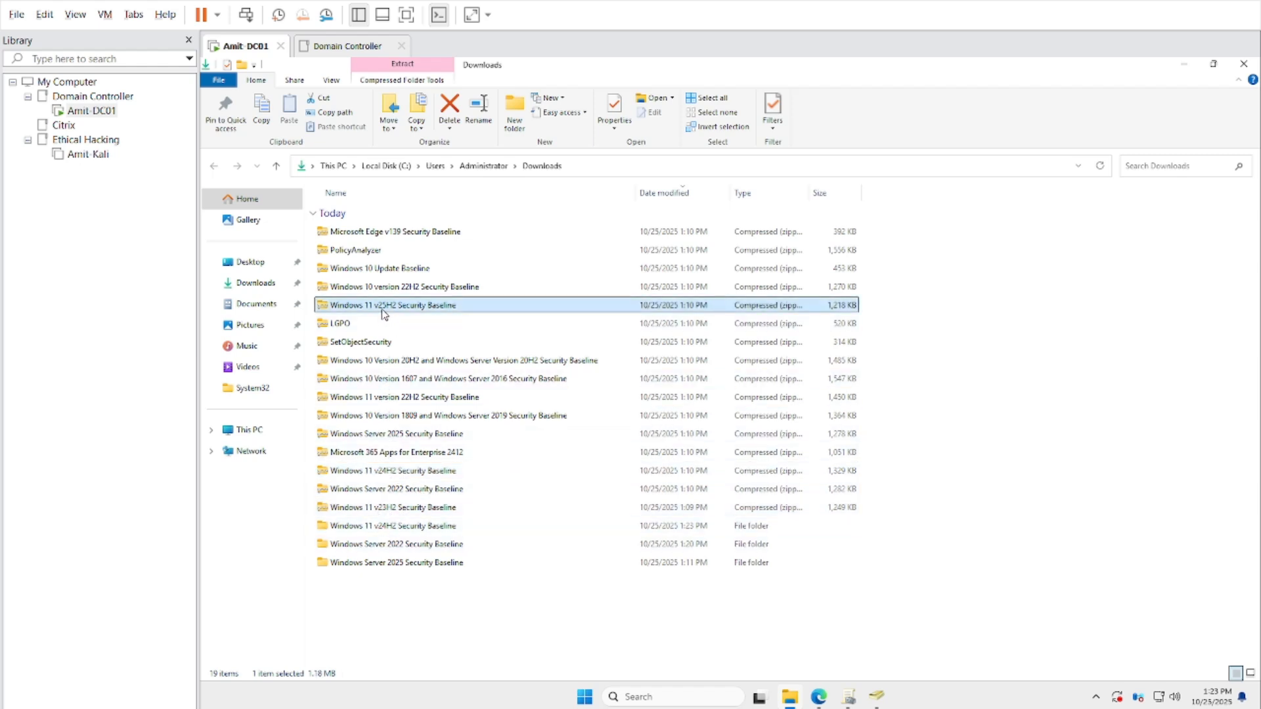
right_click(385, 313)
left_click(674, 258)
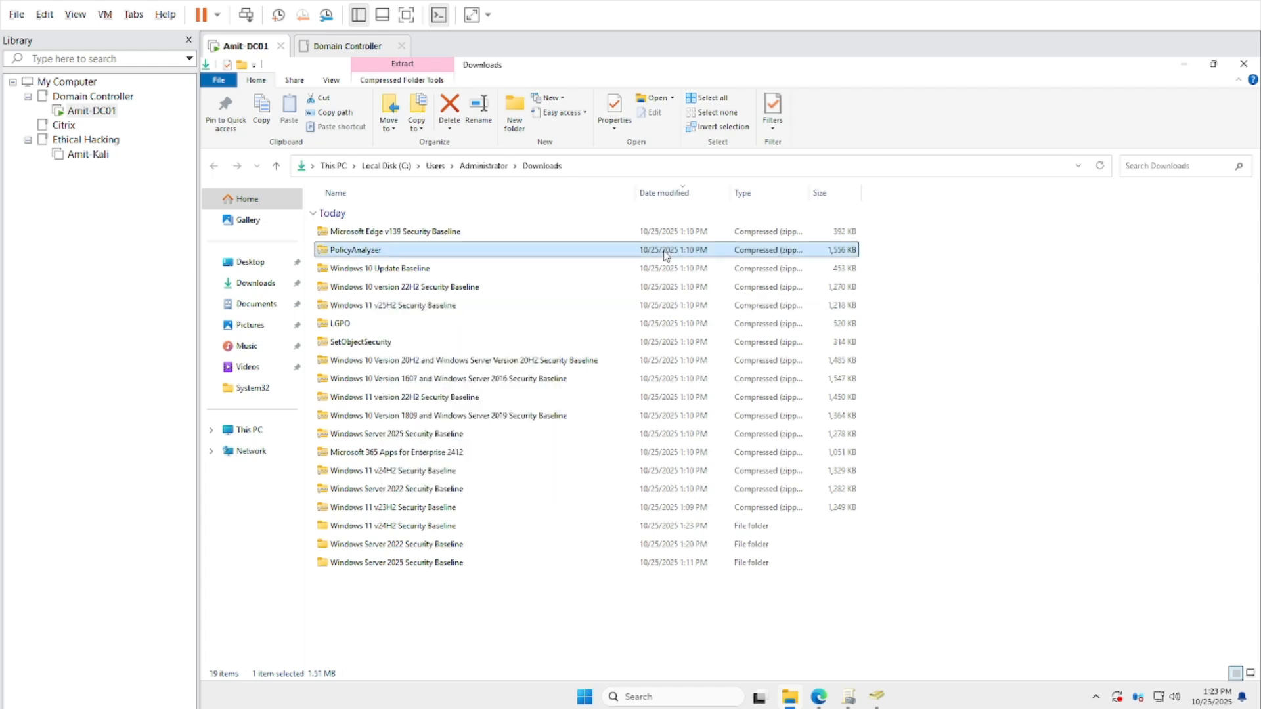
left_click(447, 307)
right_click(445, 310)
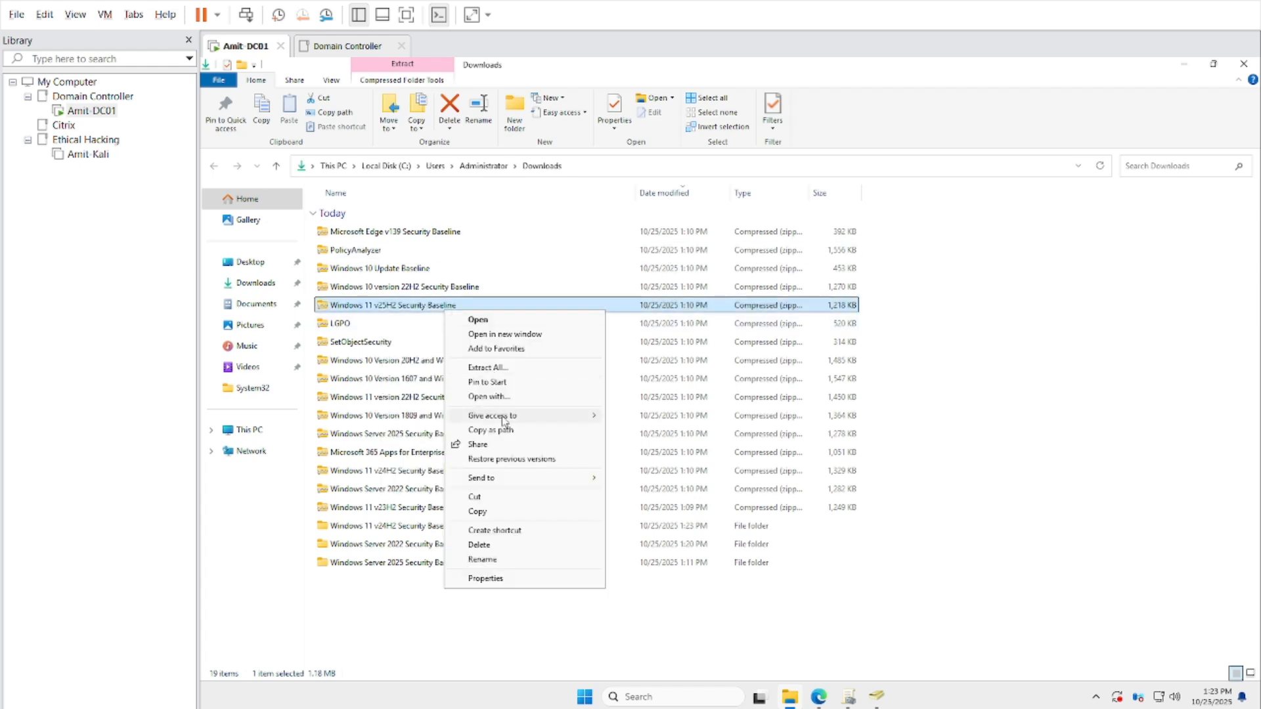
left_click(515, 369)
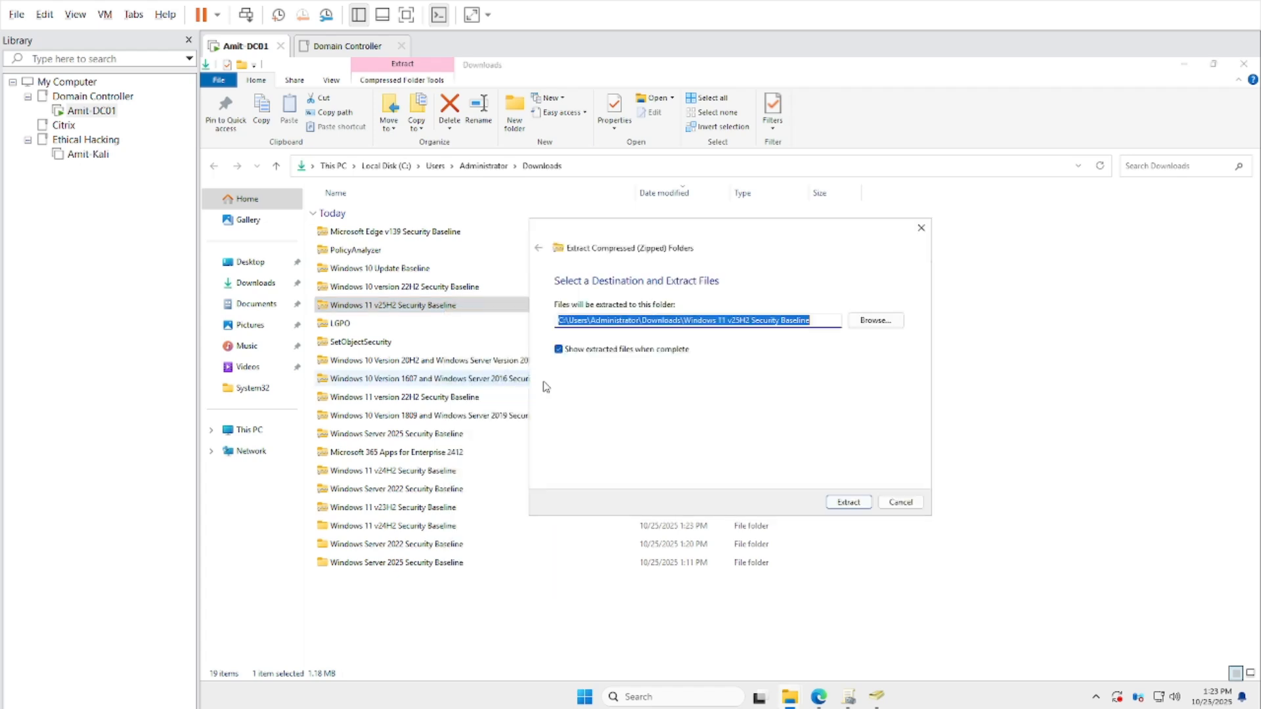
left_click(846, 502)
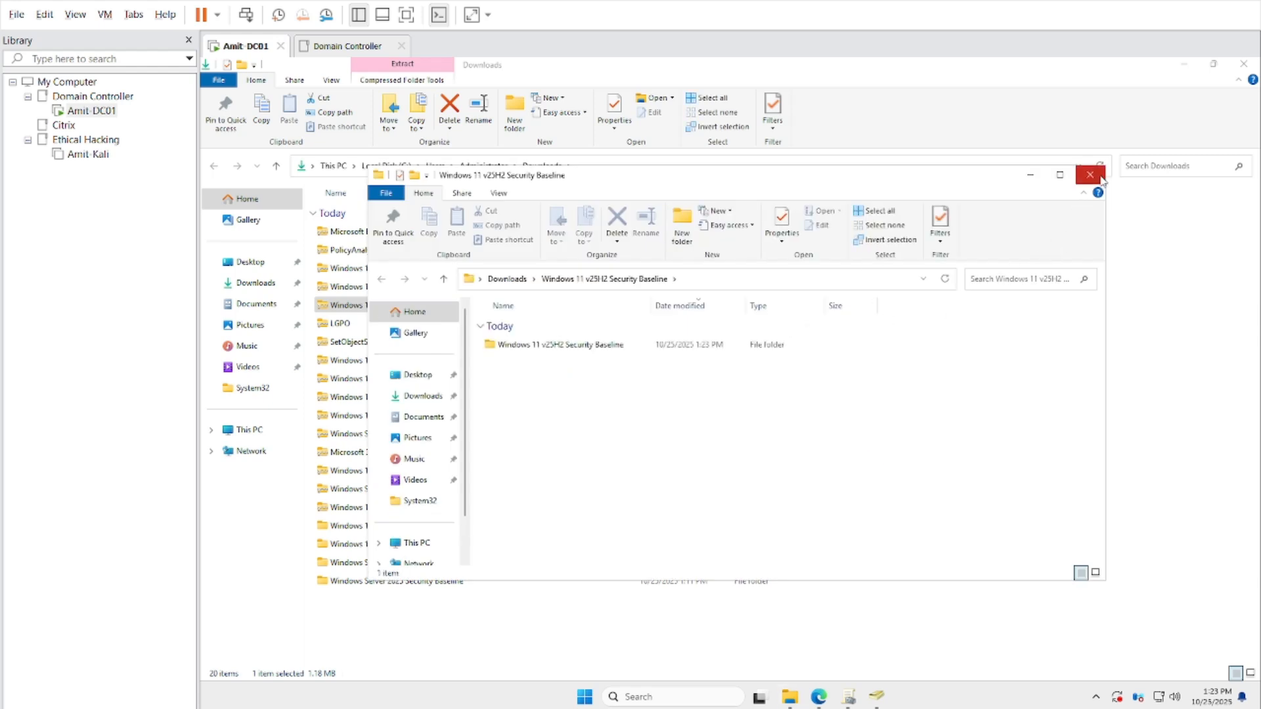
left_click(1091, 175)
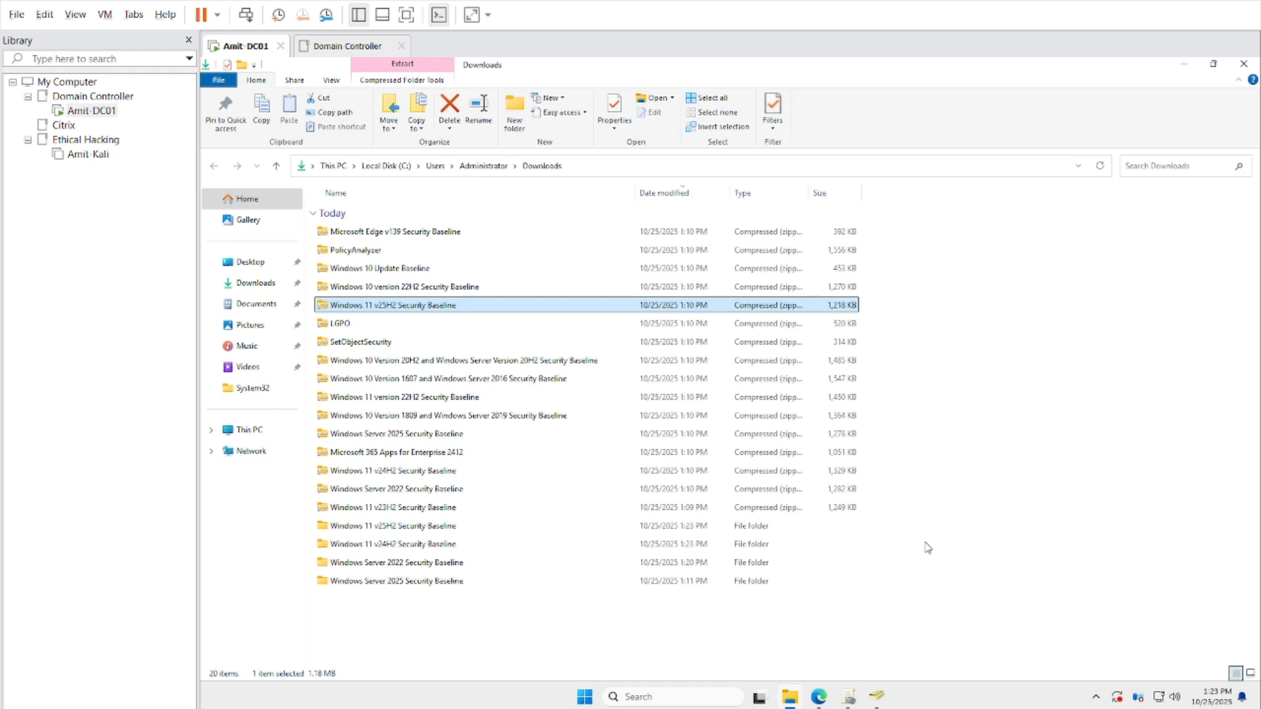
Extract the Microsoft 365 Apps for Enterprise 2412 archive to its default folder in Downloads and close the extracted folder's window
left_click(352, 453)
right_click(353, 455)
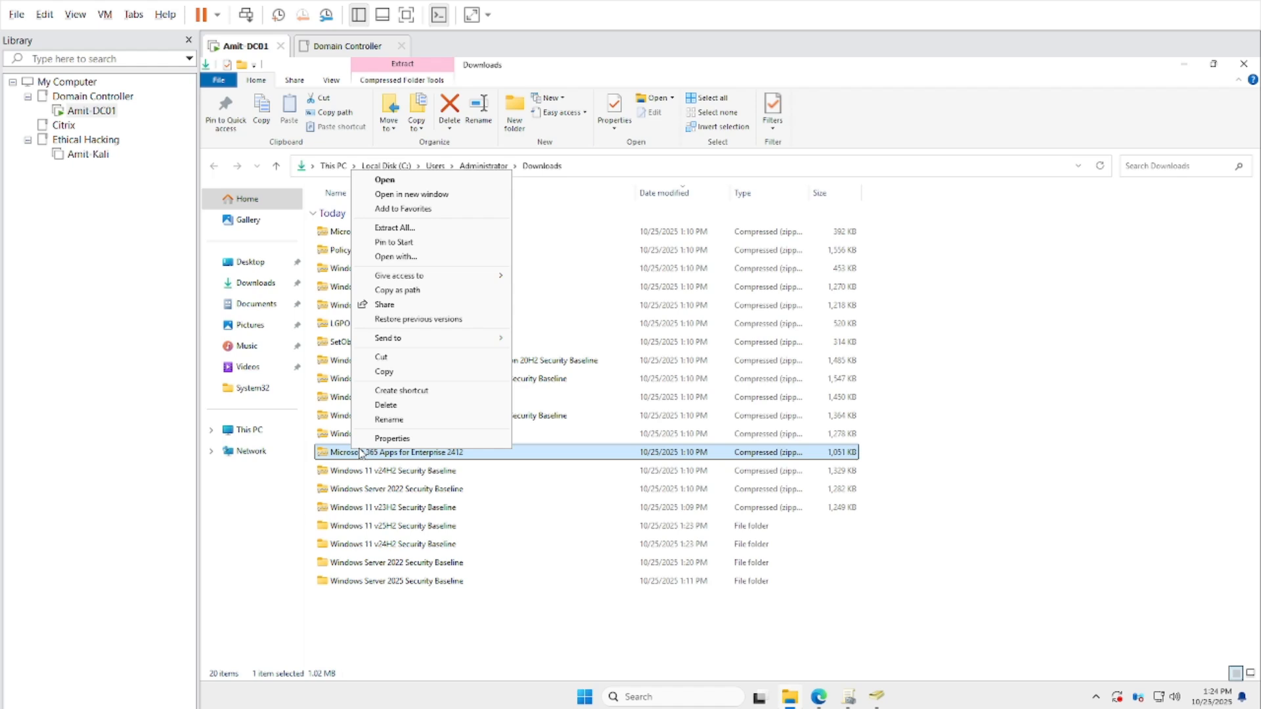
left_click(426, 227)
left_click(850, 504)
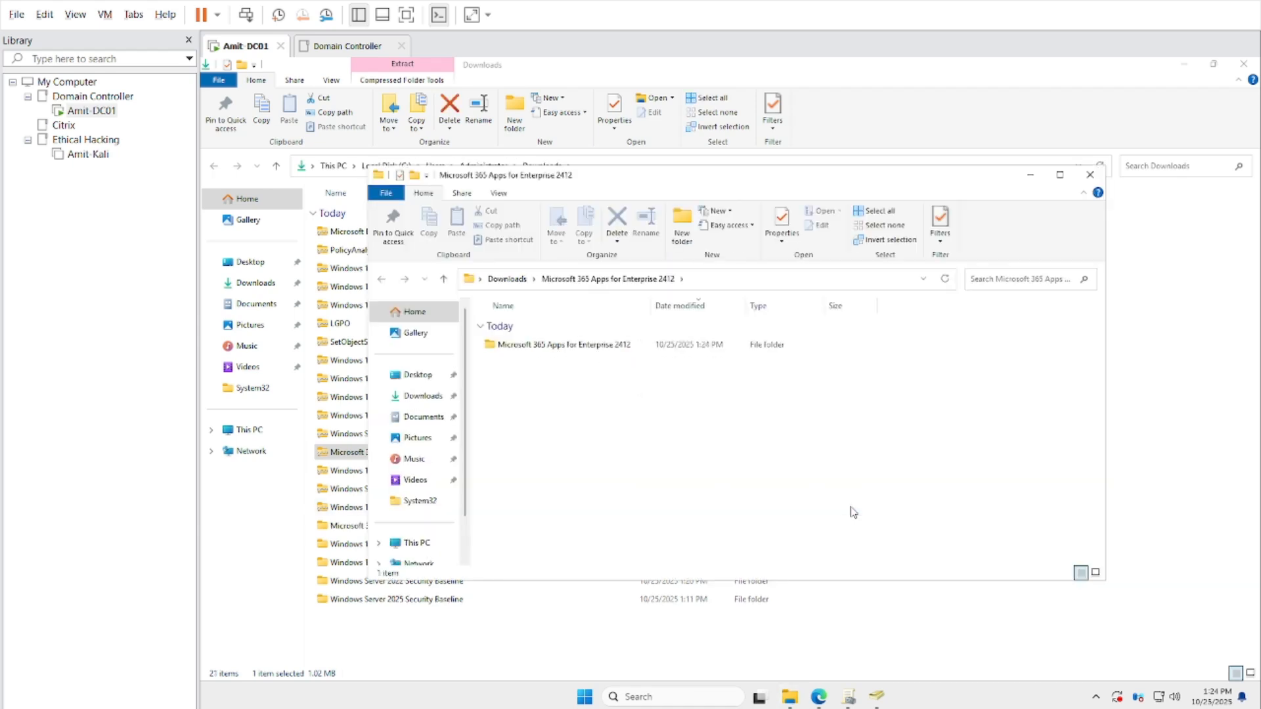
left_click(1090, 175)
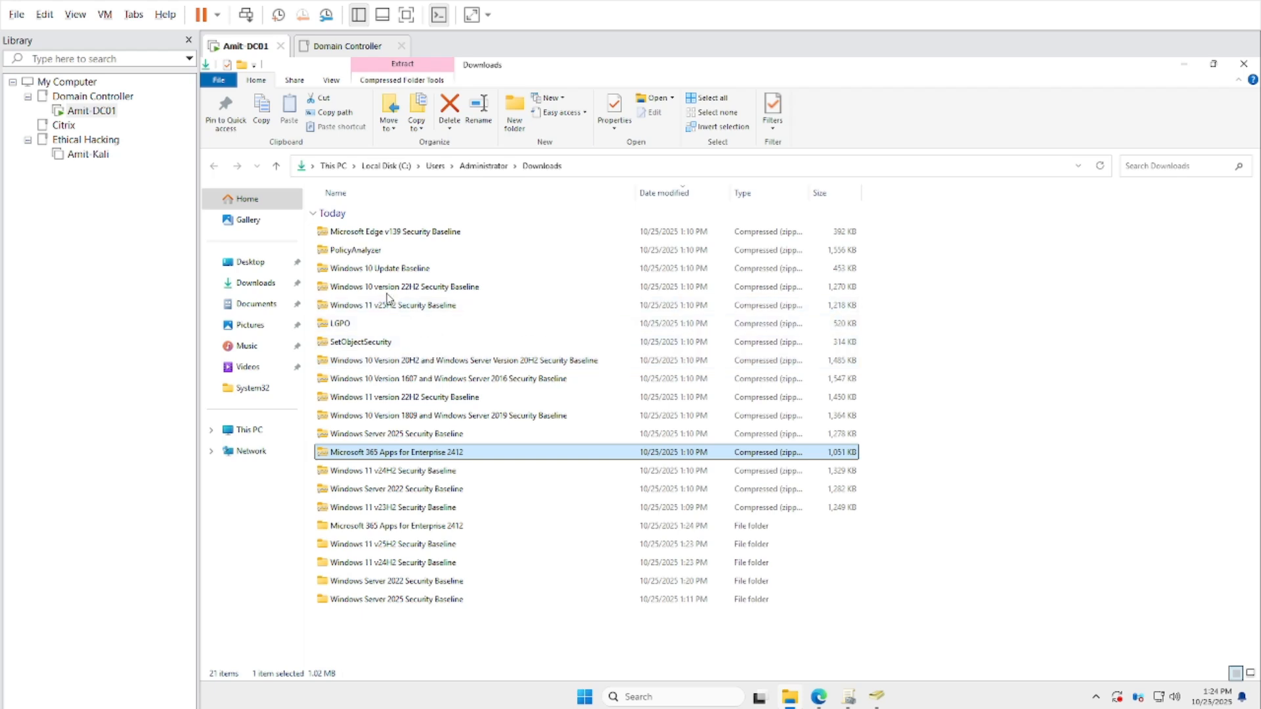
Extract the Microsoft Edge v139 Security Baseline archive to its default folder in Downloads
left_click(375, 235)
right_click(375, 238)
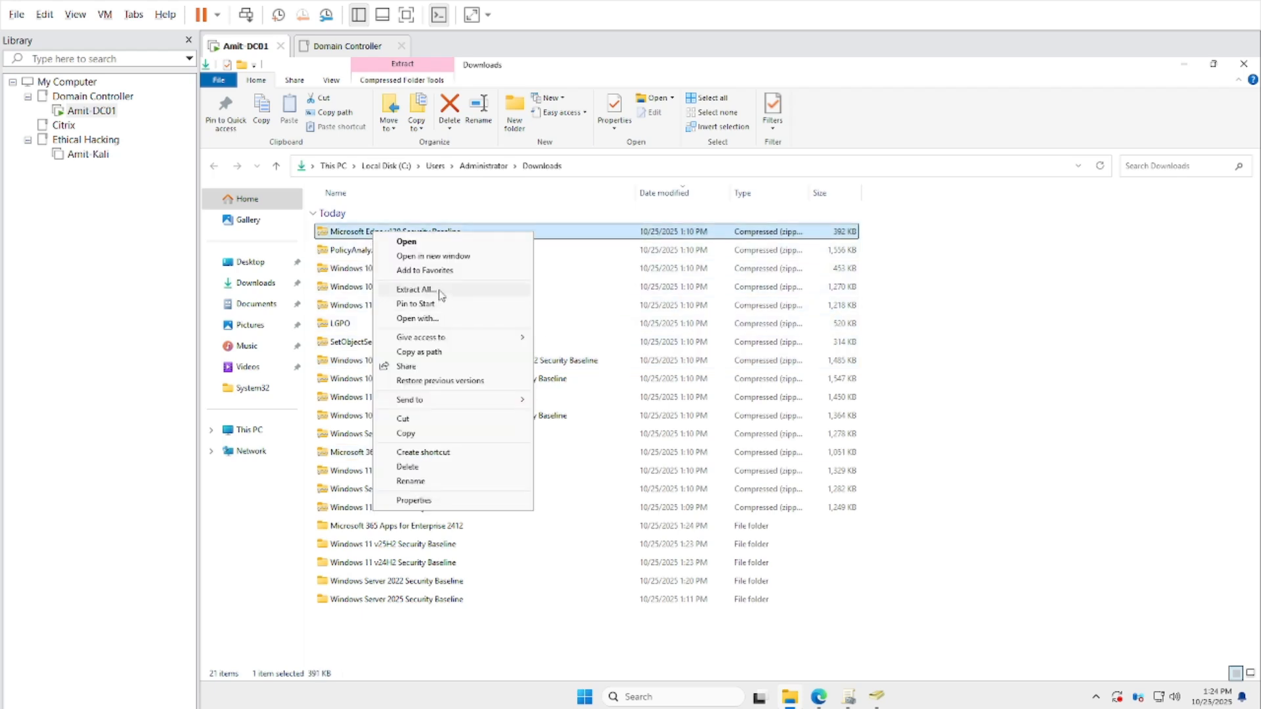
left_click(415, 289)
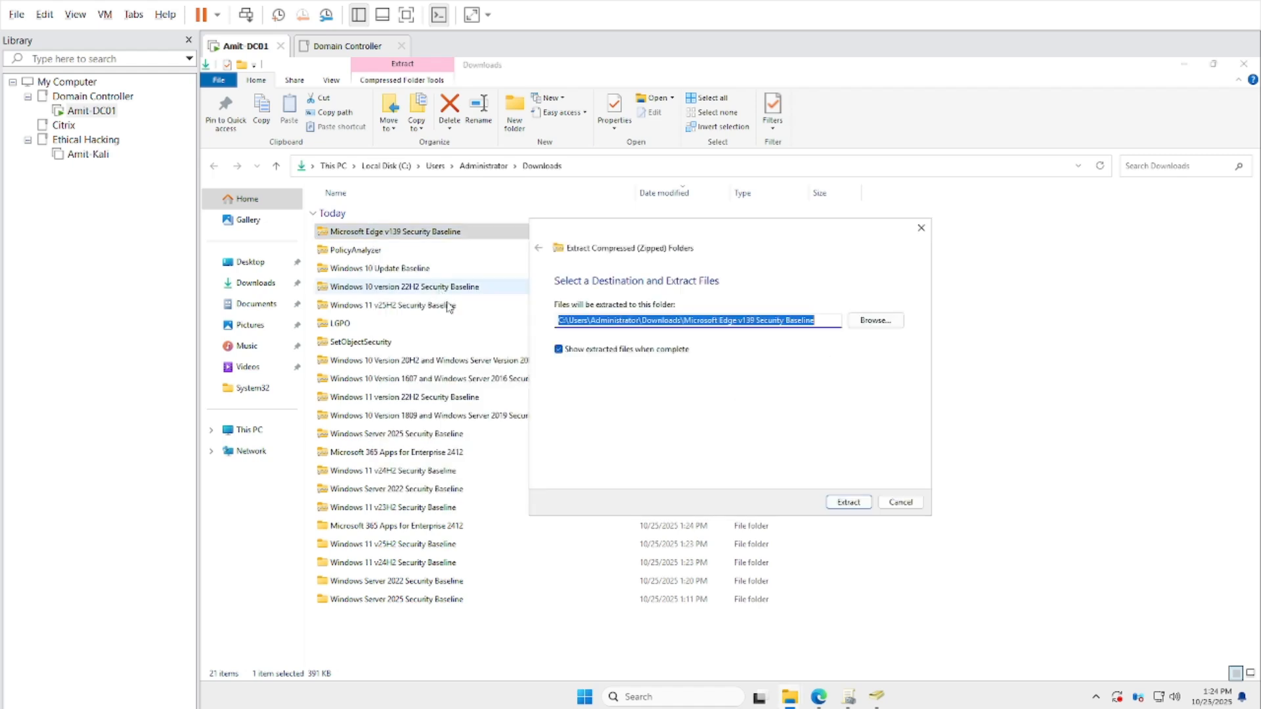
left_click(844, 505)
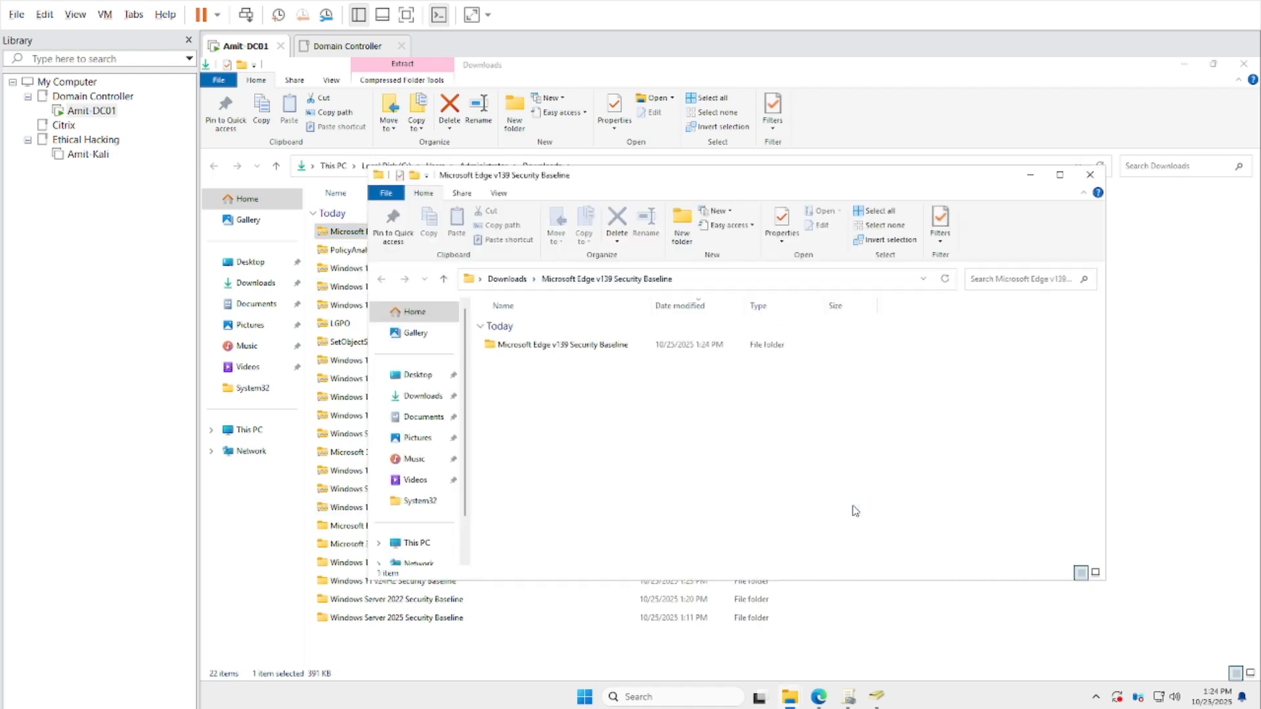
Close the extracted Edge baseline folder, minimize the Downloads window and expand the Windows11 organizational unit in Group Policy Management
left_click(1093, 177)
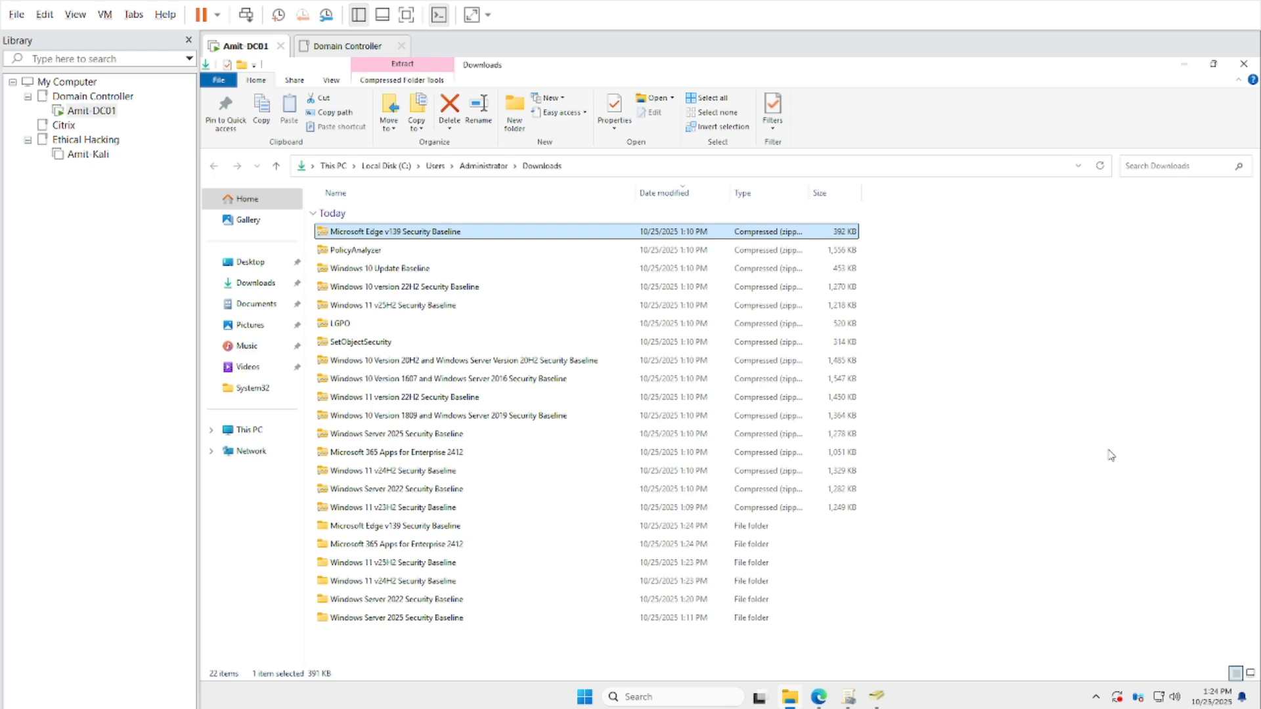
left_click(1185, 65)
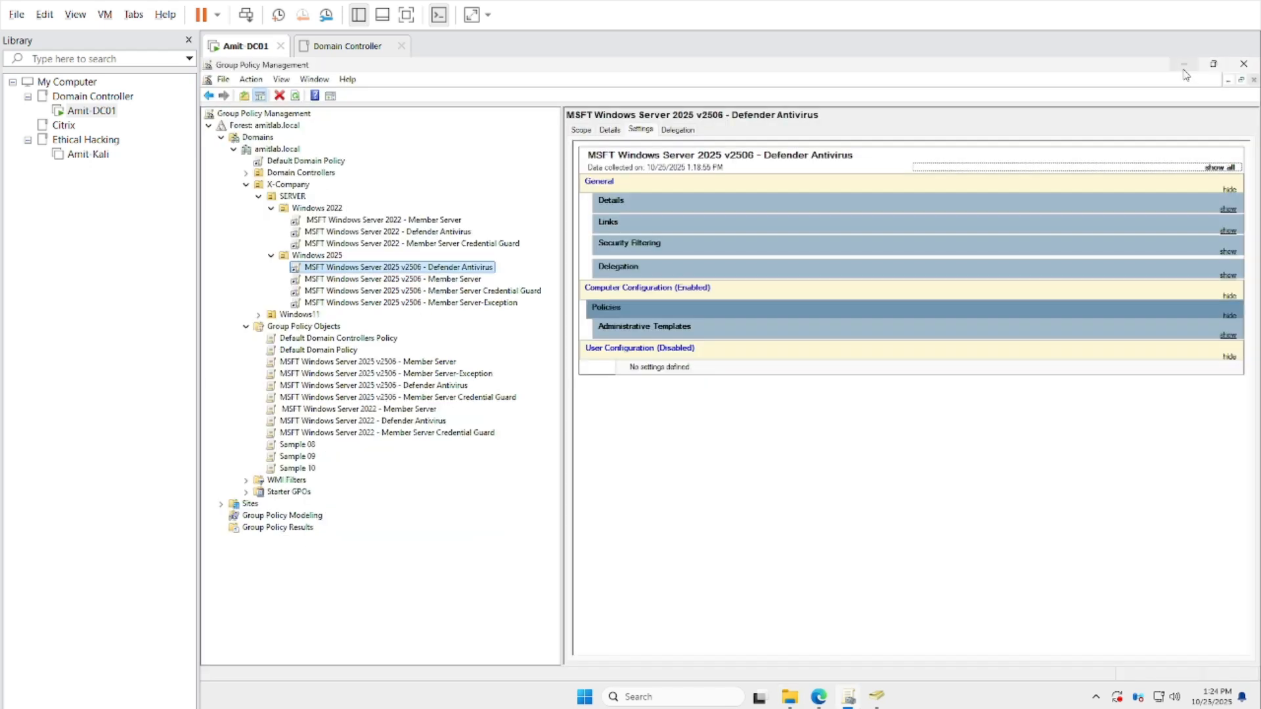
left_click(258, 315)
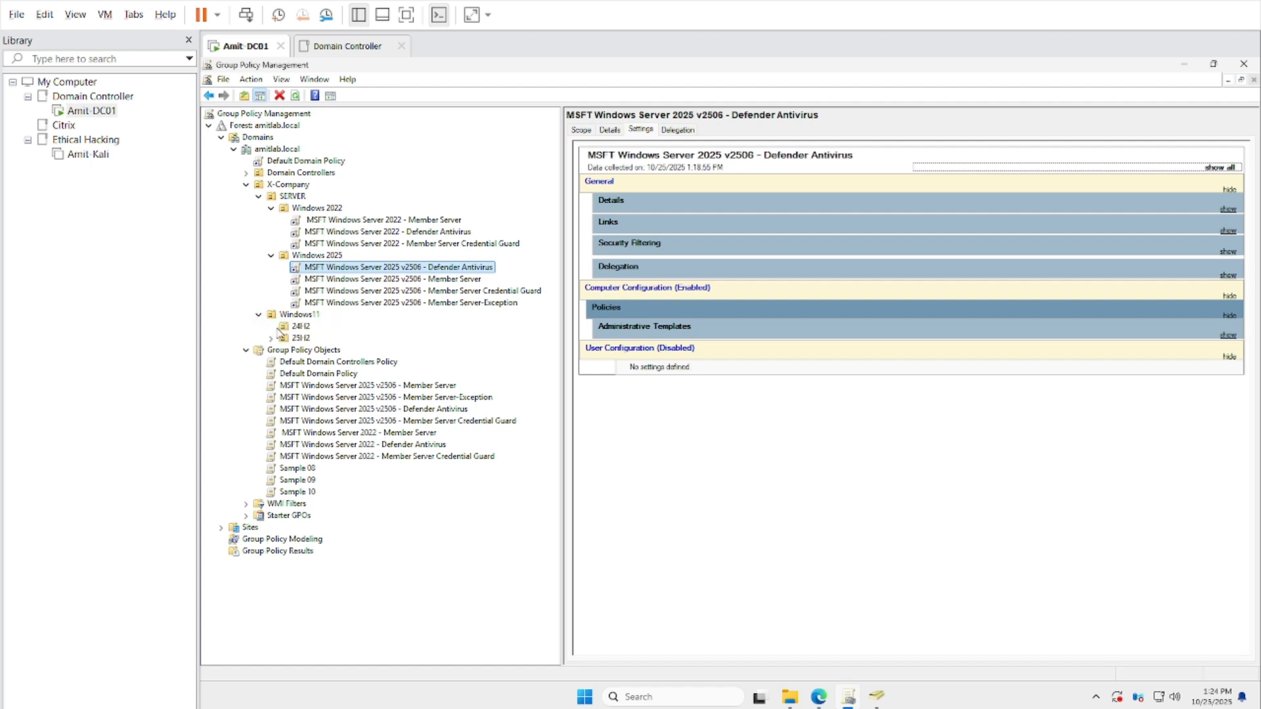
Copy the Sample 08 GPO into the Group Policy Objects container using the default permissions for new GPOs
left_click(299, 469)
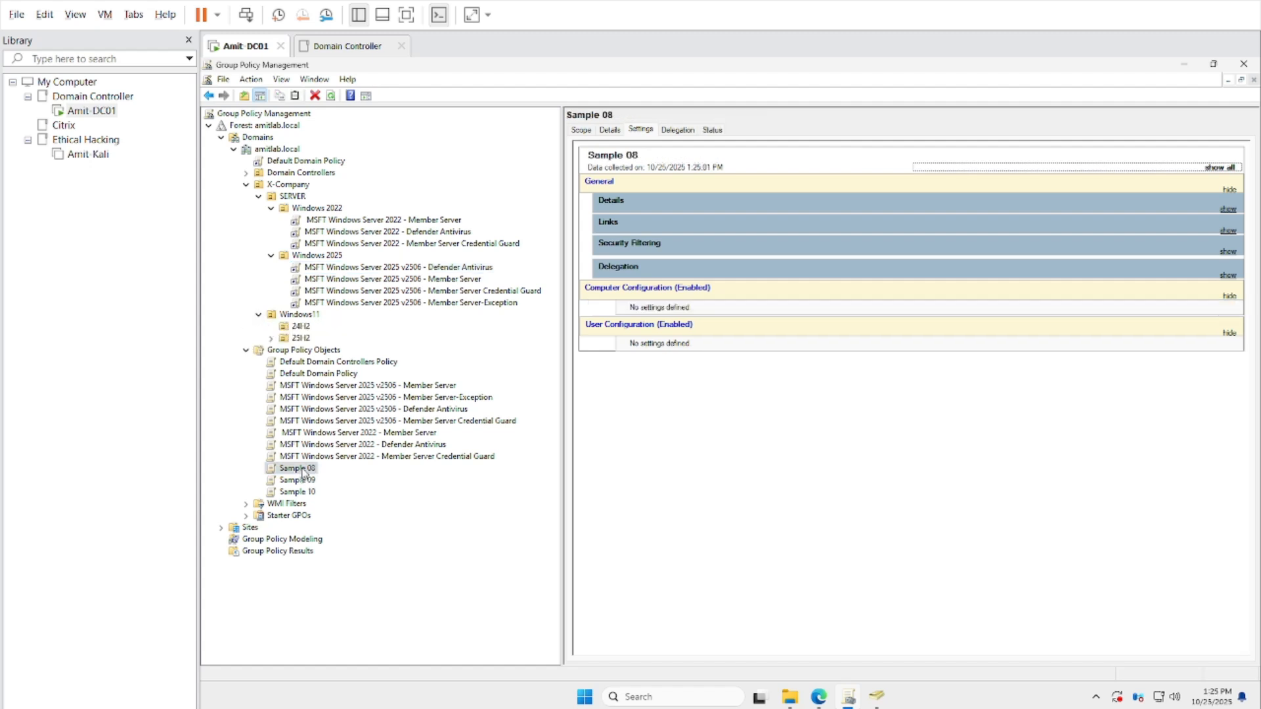
right_click(302, 470)
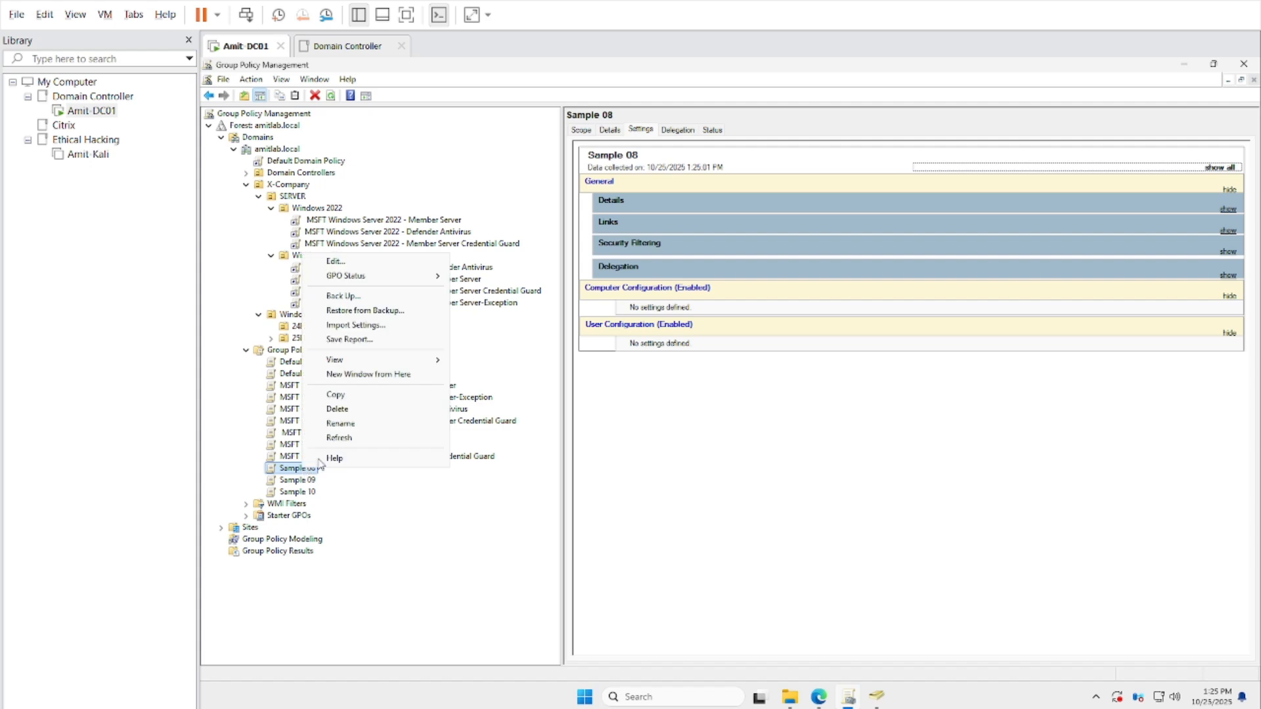
left_click(348, 399)
right_click(327, 353)
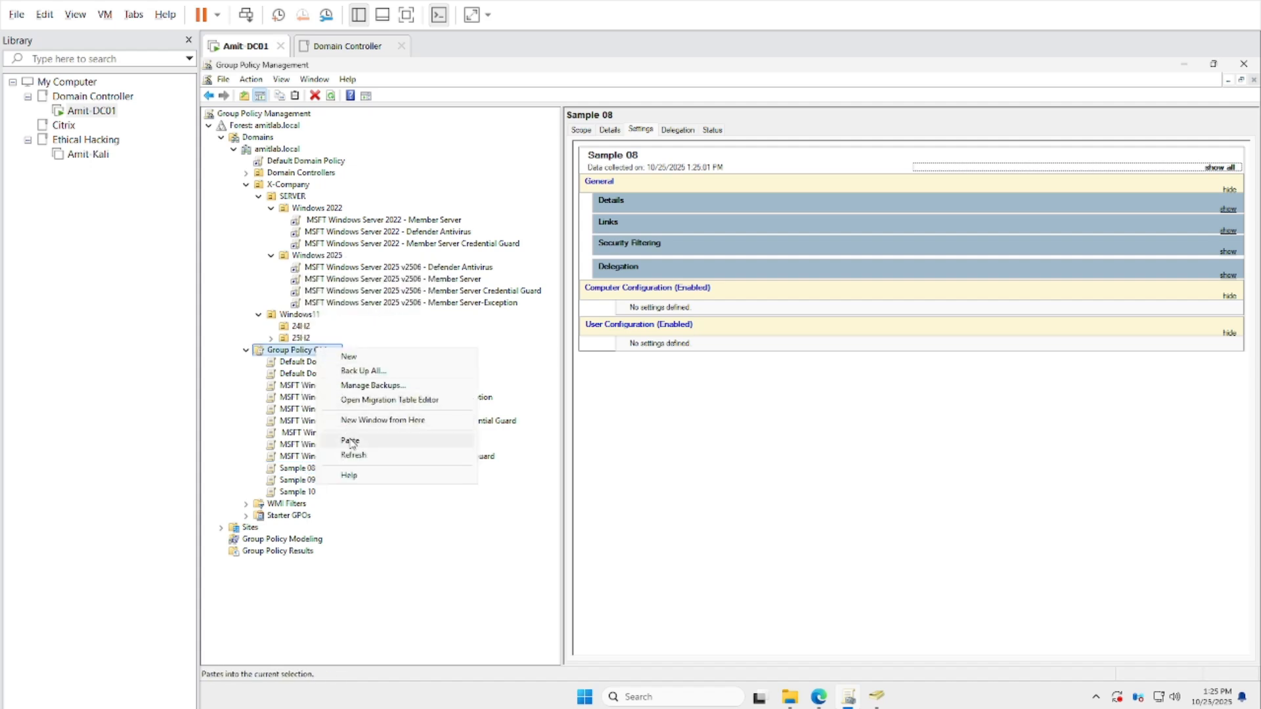
left_click(351, 441)
left_click(772, 407)
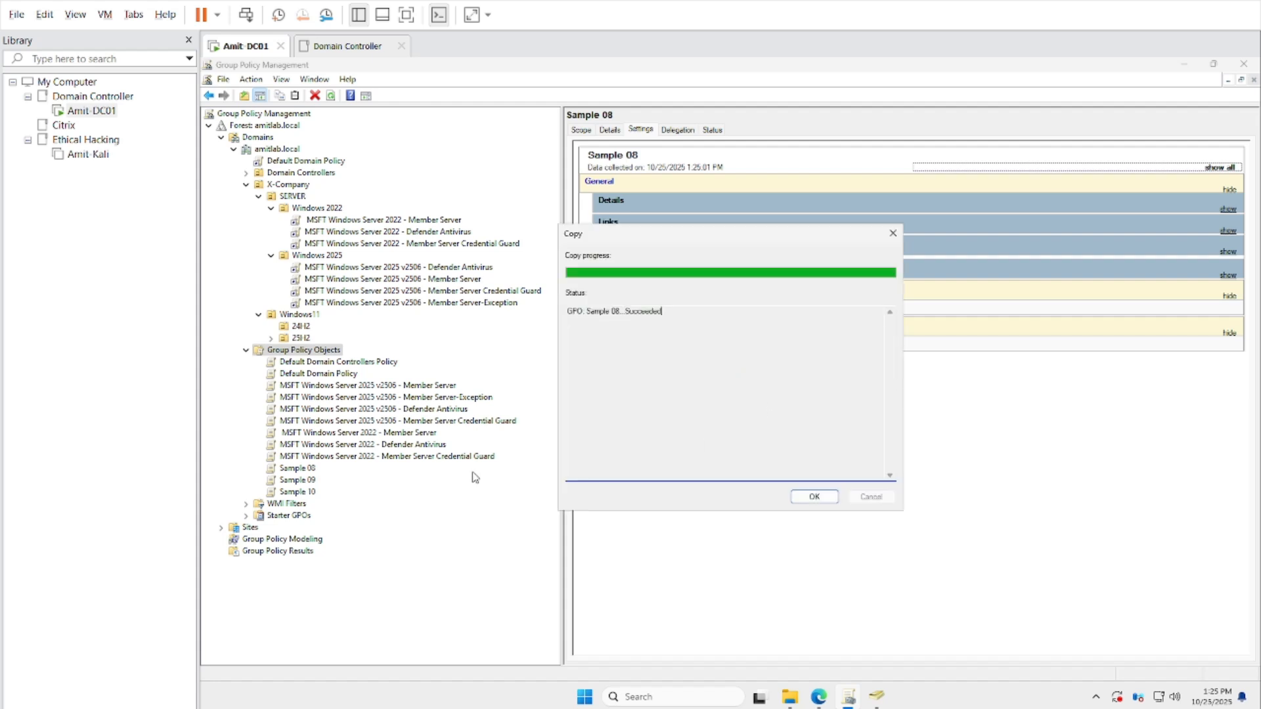
left_click(814, 497)
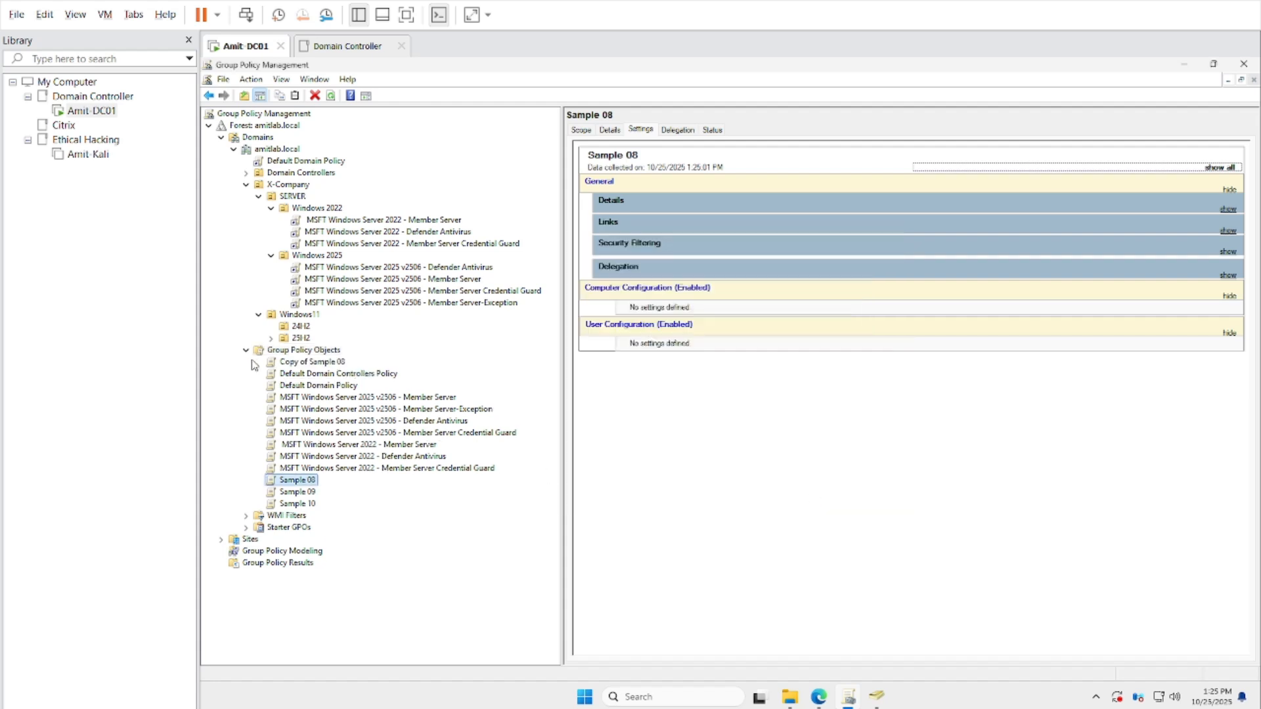
Paste two more copies of Sample 08 with default permissions and refresh the Group Policy Objects container
right_click(318, 354)
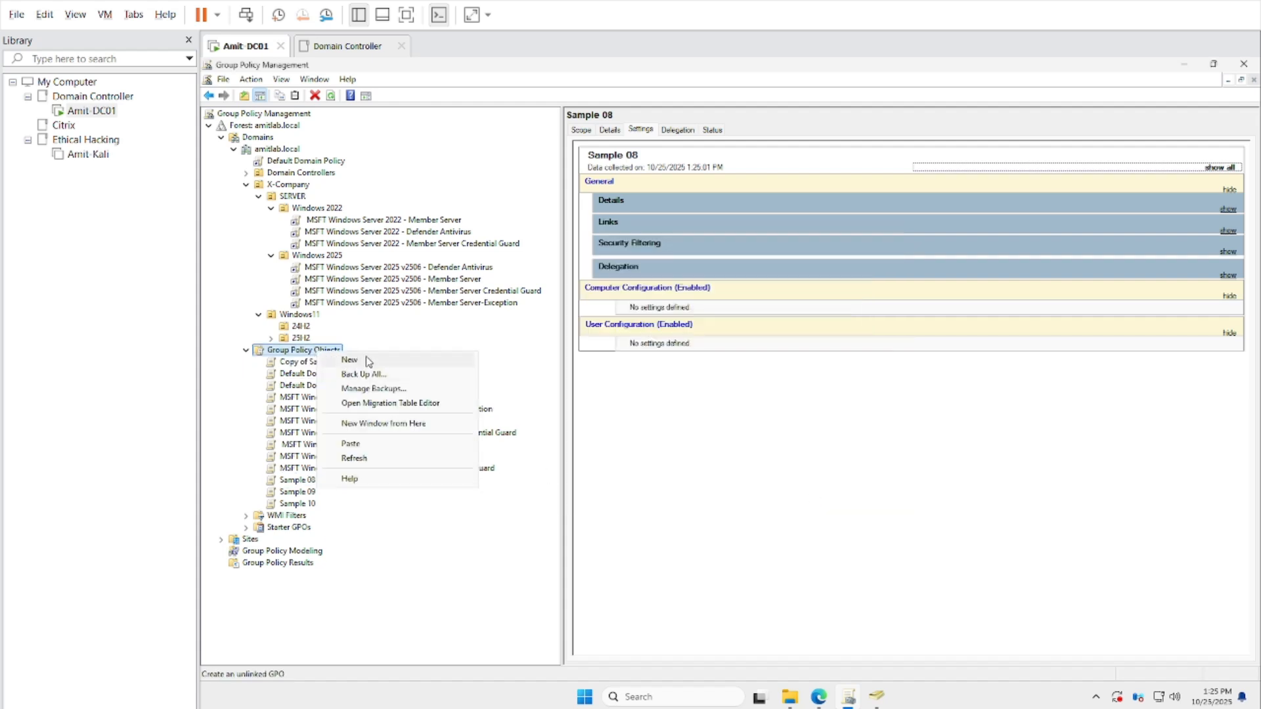
left_click(369, 445)
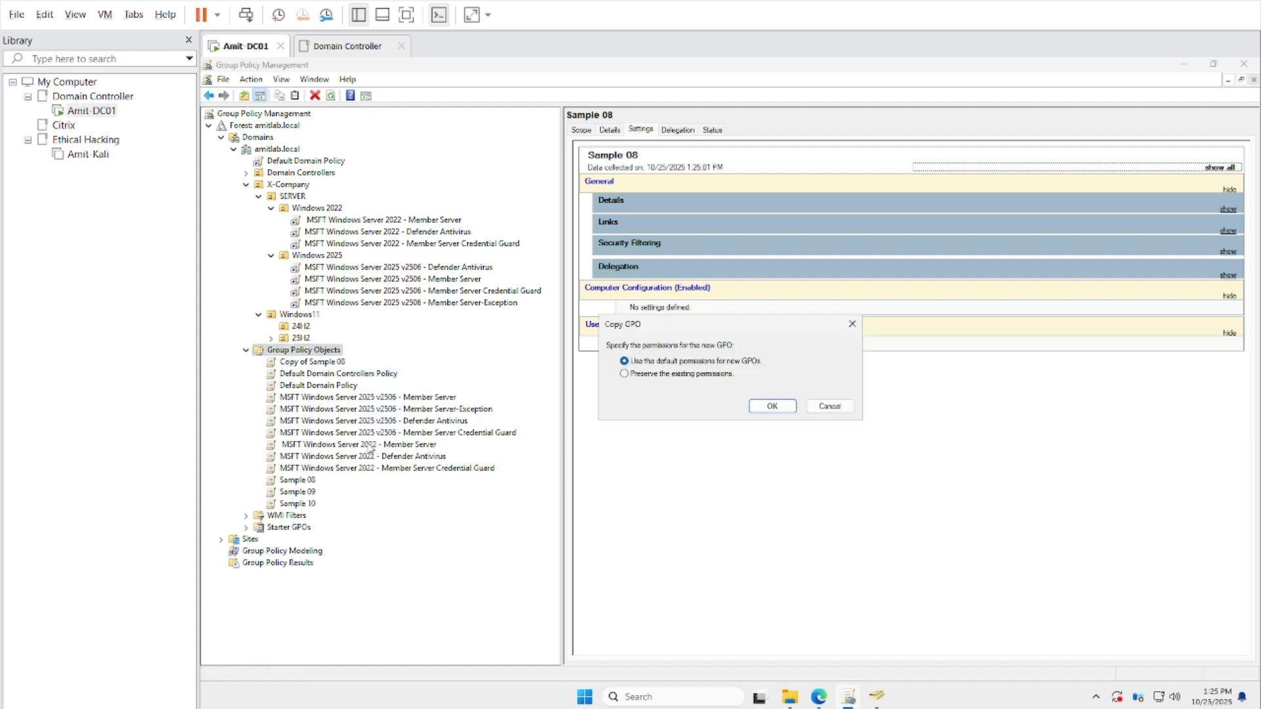
left_click(775, 405)
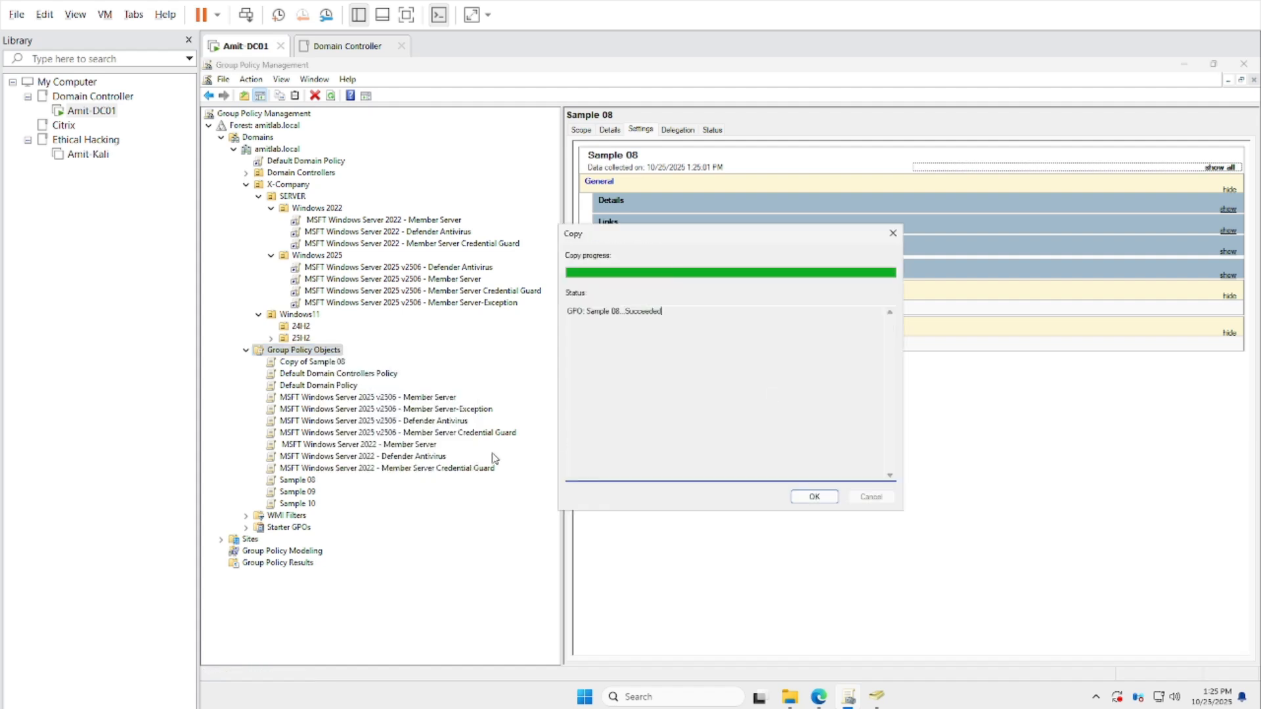
left_click(814, 497)
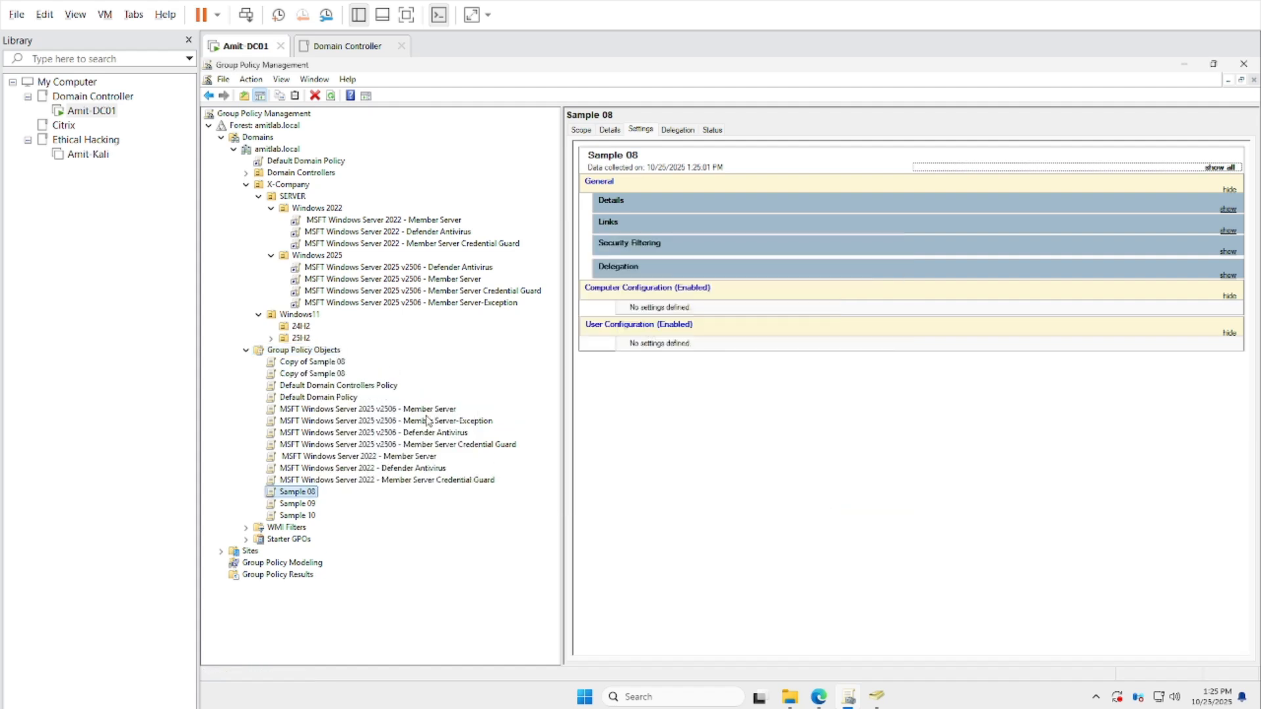
right_click(326, 351)
left_click(360, 441)
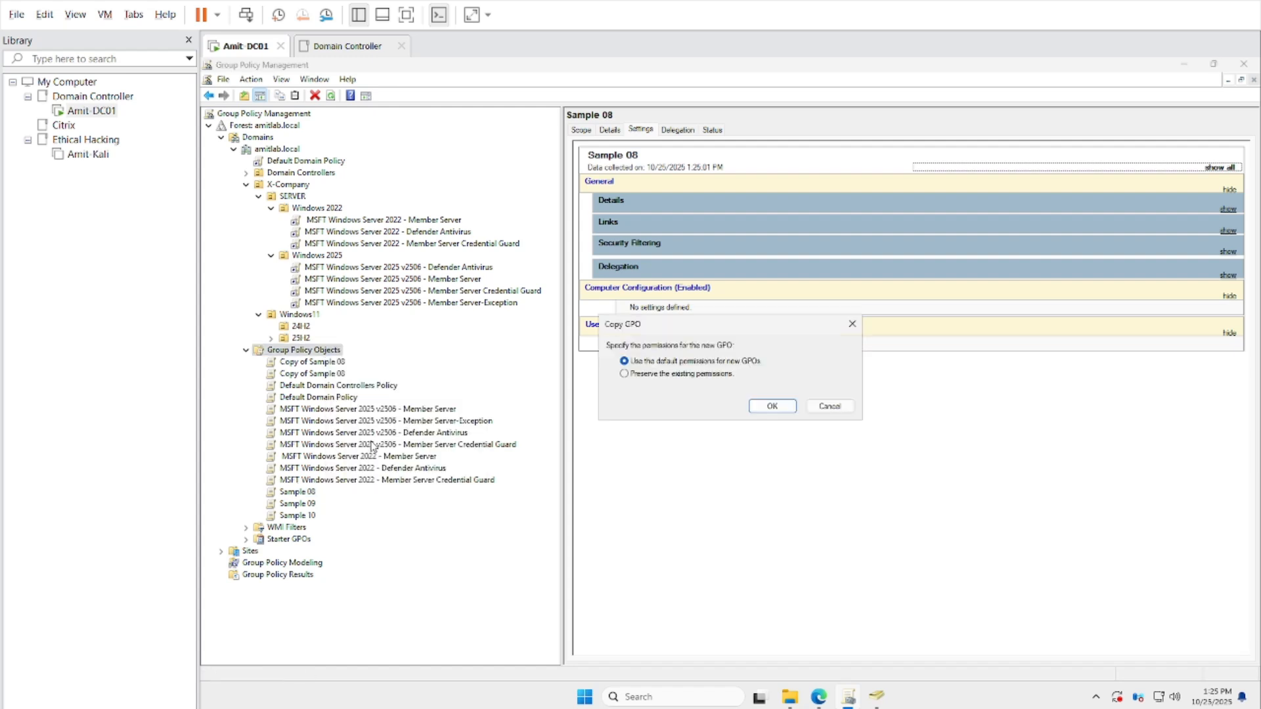
left_click(789, 406)
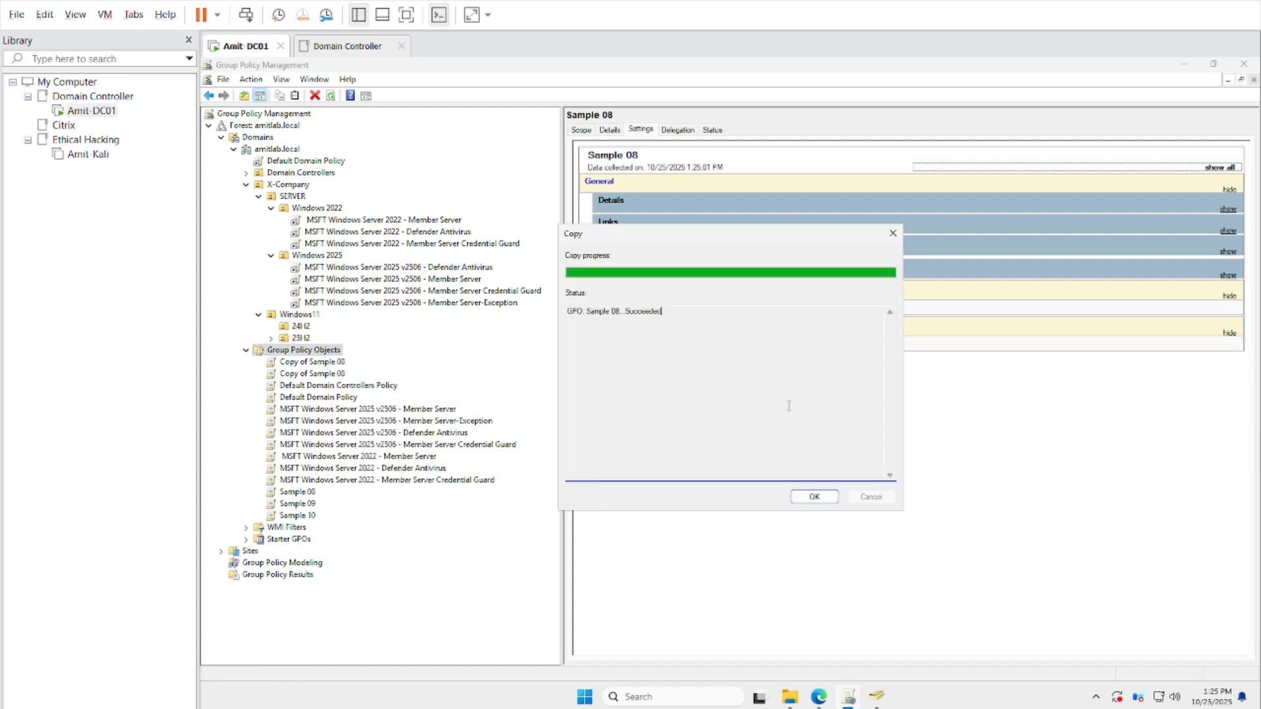
left_click(813, 495)
right_click(308, 352)
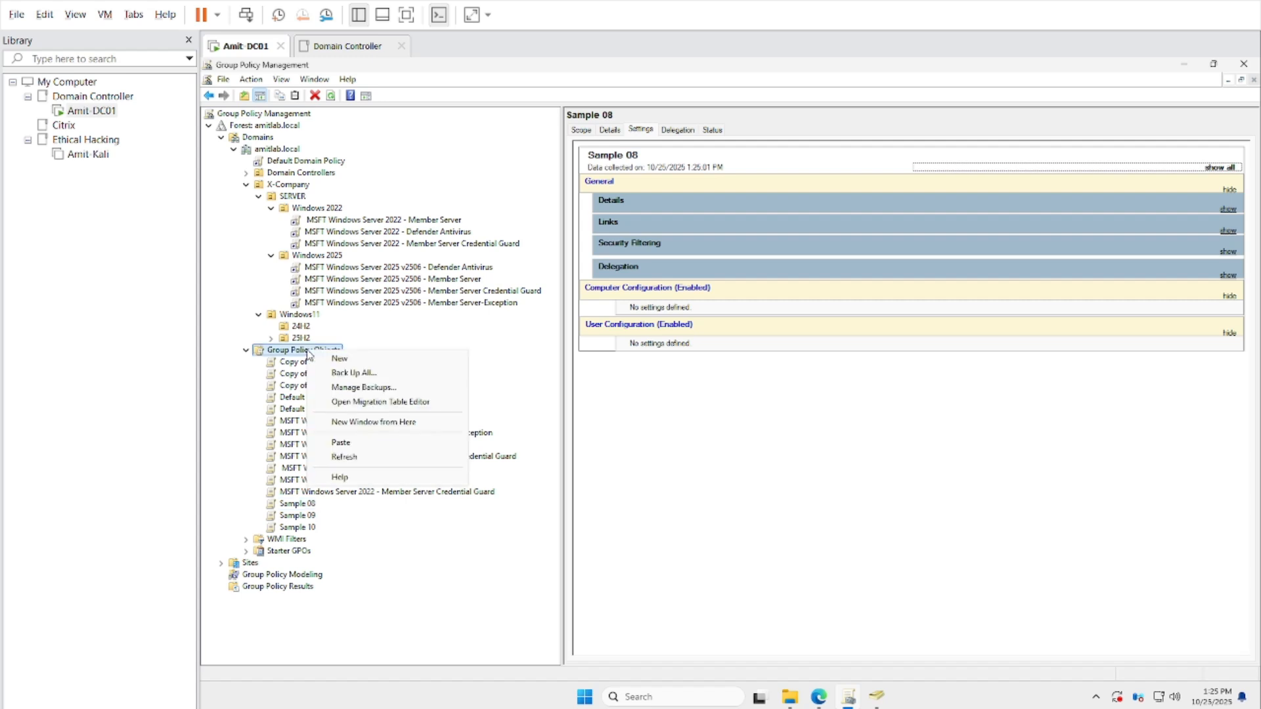
left_click(349, 457)
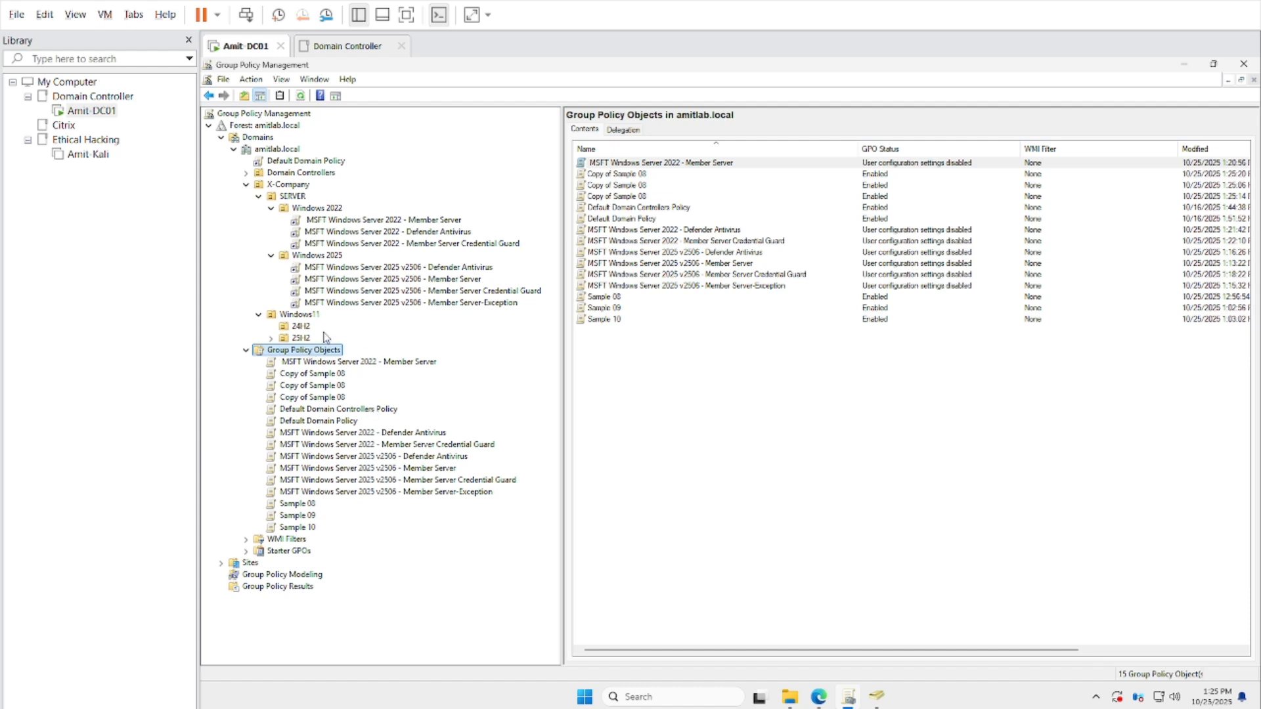
Start importing settings into the first Copy of Sample 08, with the Windows 11 v24H2 Security Baseline's GPOs folder as the backup location
left_click(297, 326)
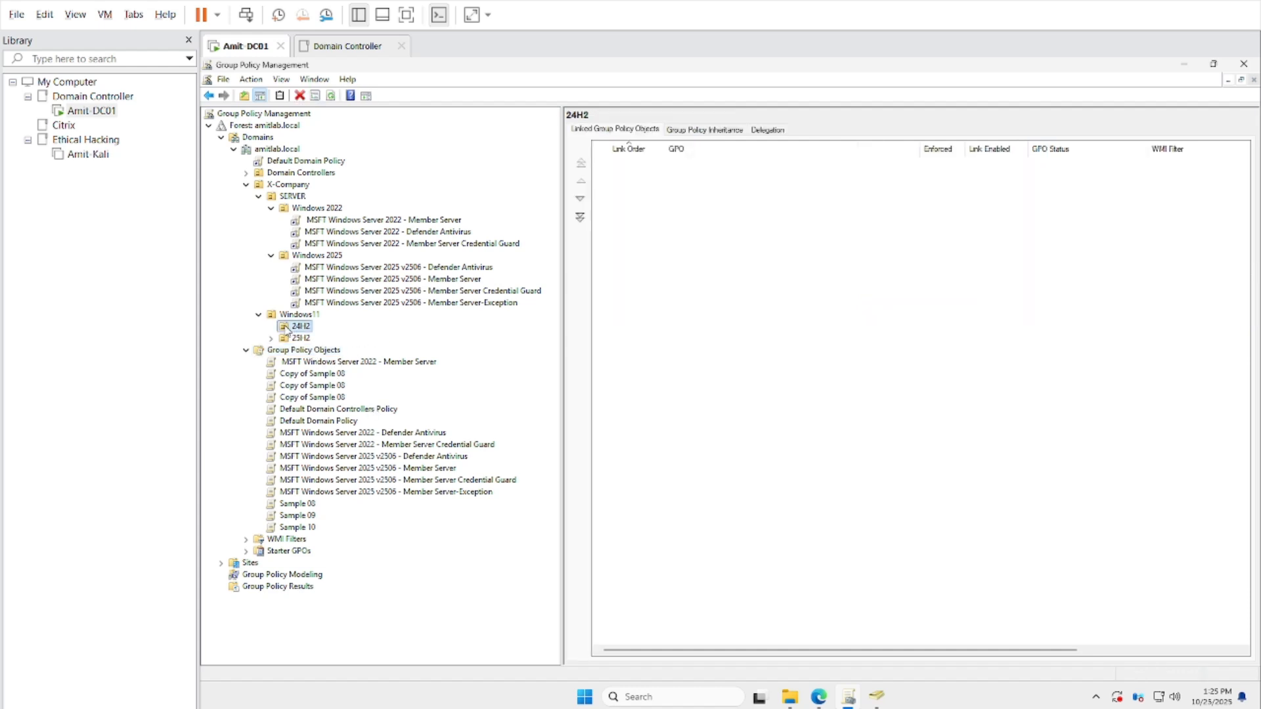
left_click(317, 374)
right_click(316, 374)
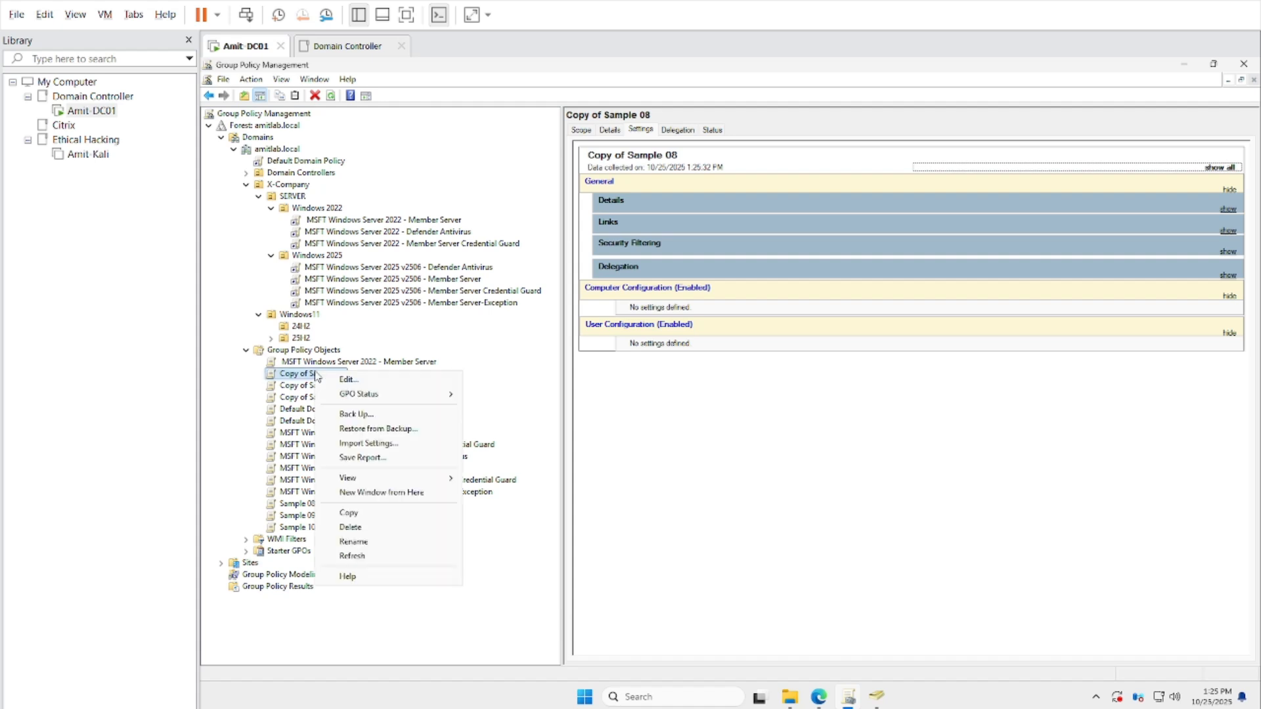
left_click(358, 444)
left_click(398, 307)
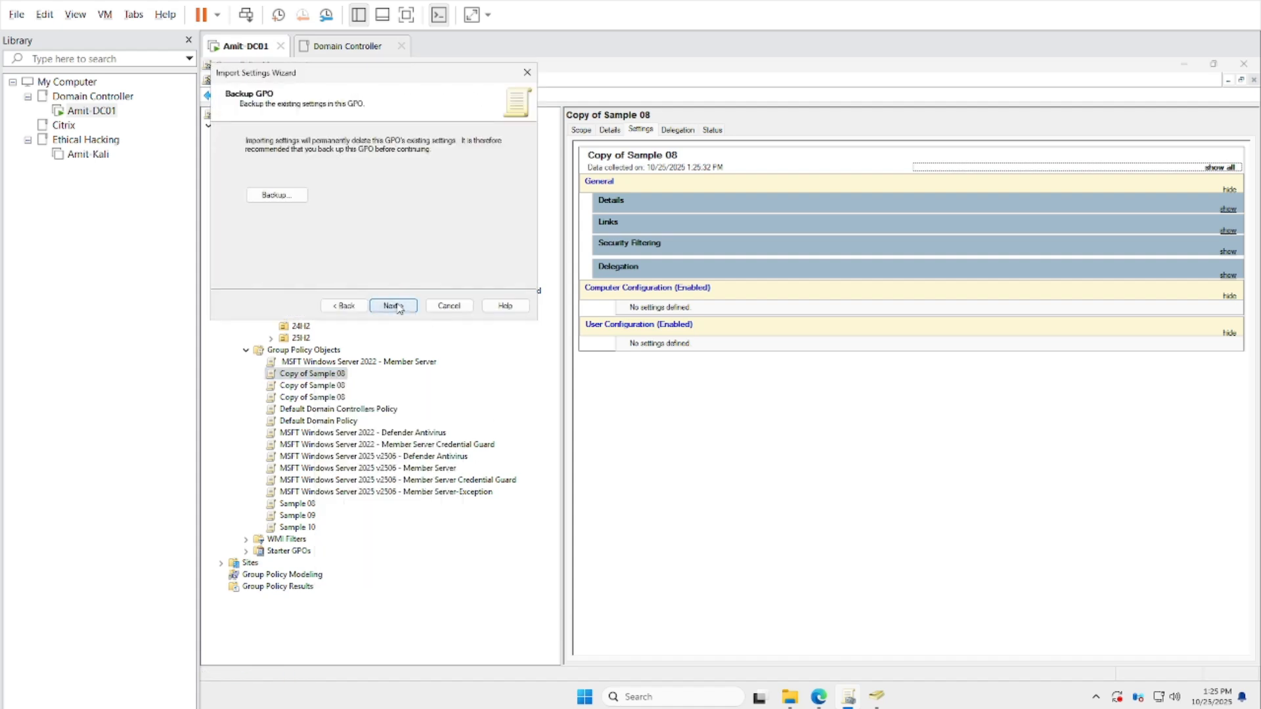
left_click(397, 307)
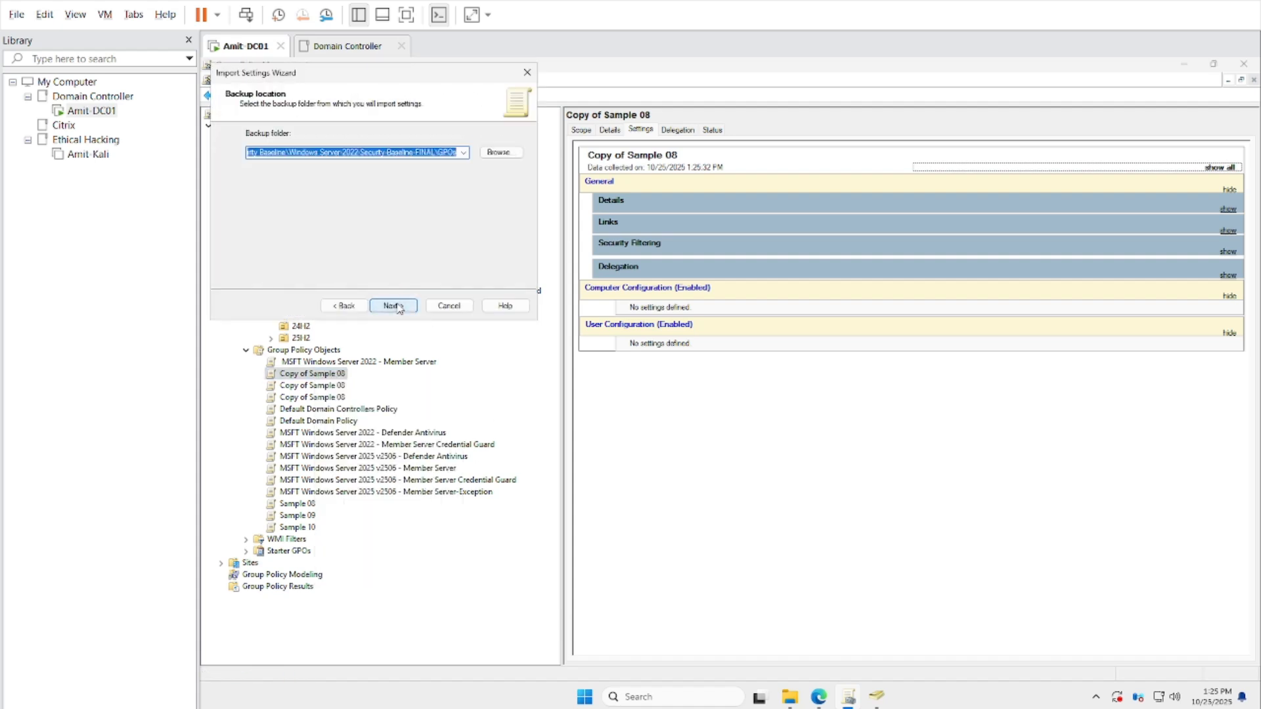
left_click(504, 155)
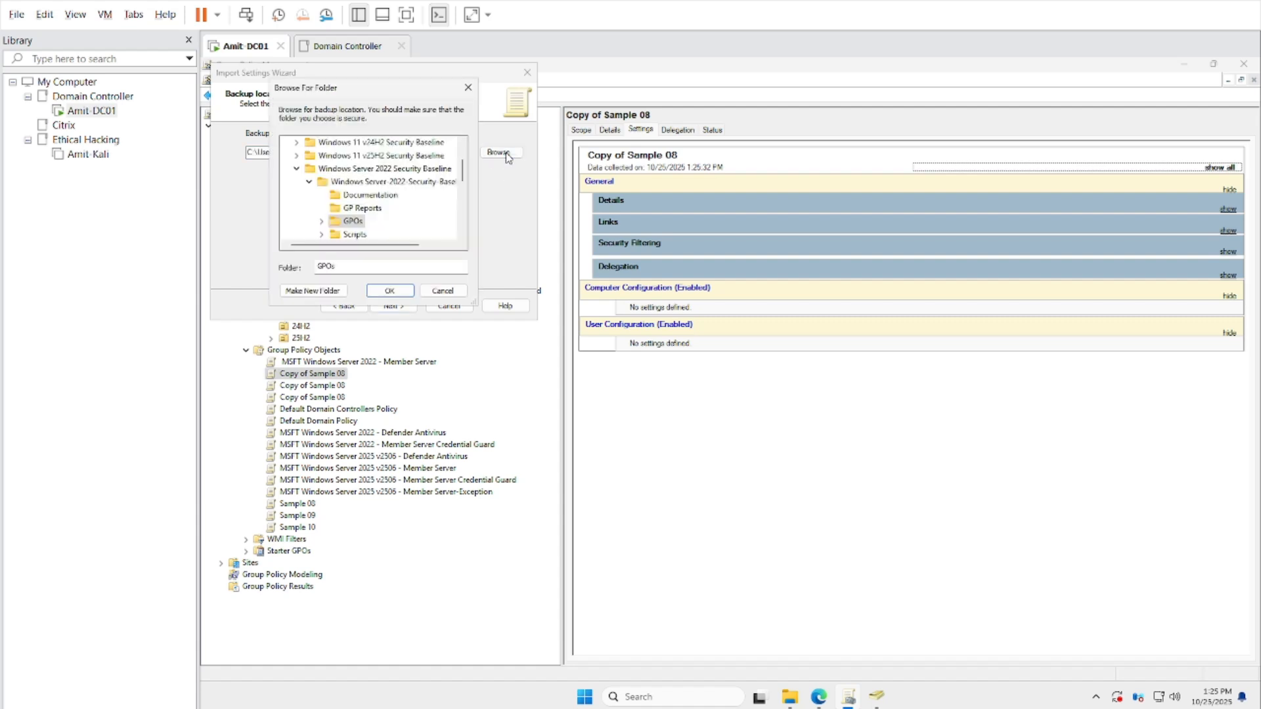
left_click(298, 173)
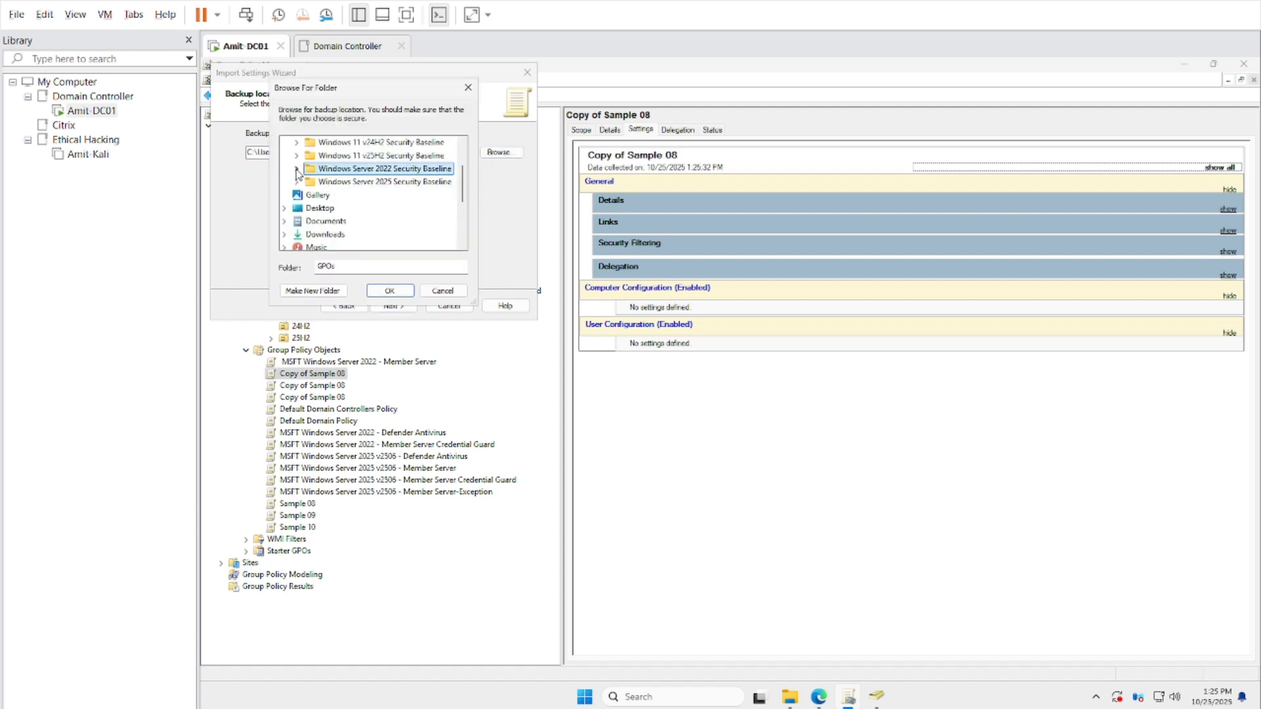
left_click(371, 142)
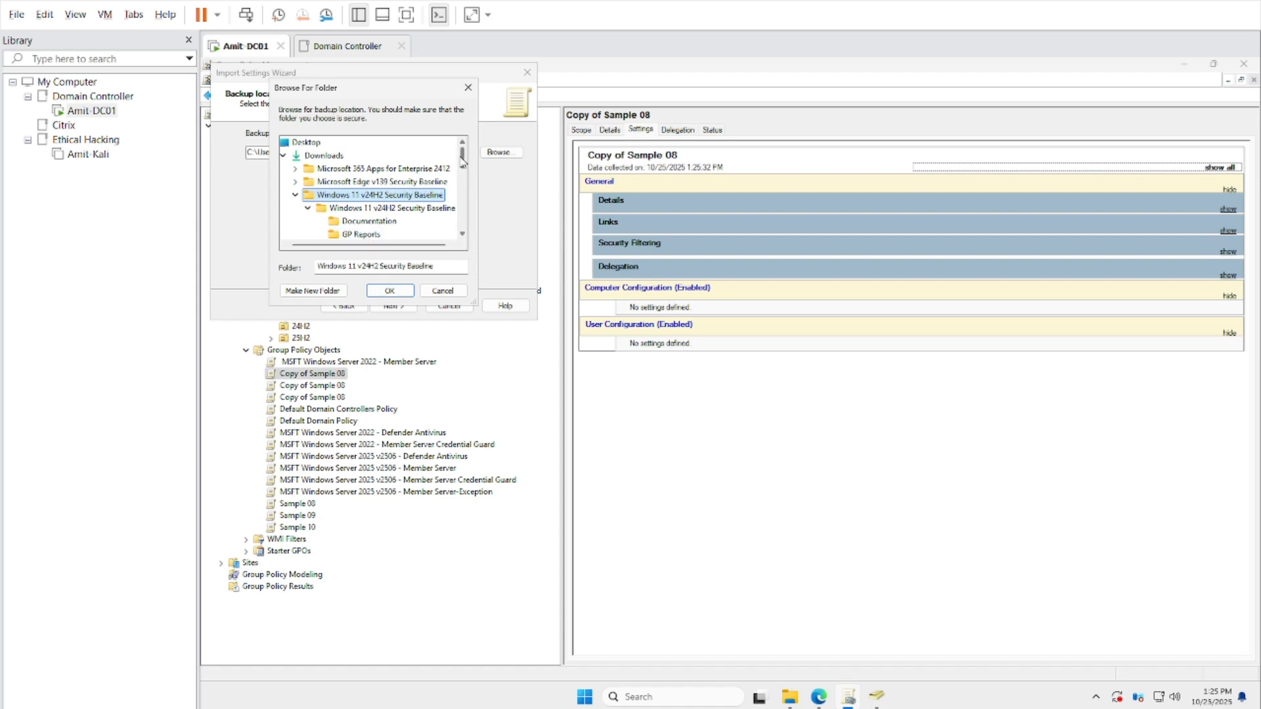
scroll(463, 176, "down", 2)
scroll(463, 177, "down", 1)
left_click(355, 169)
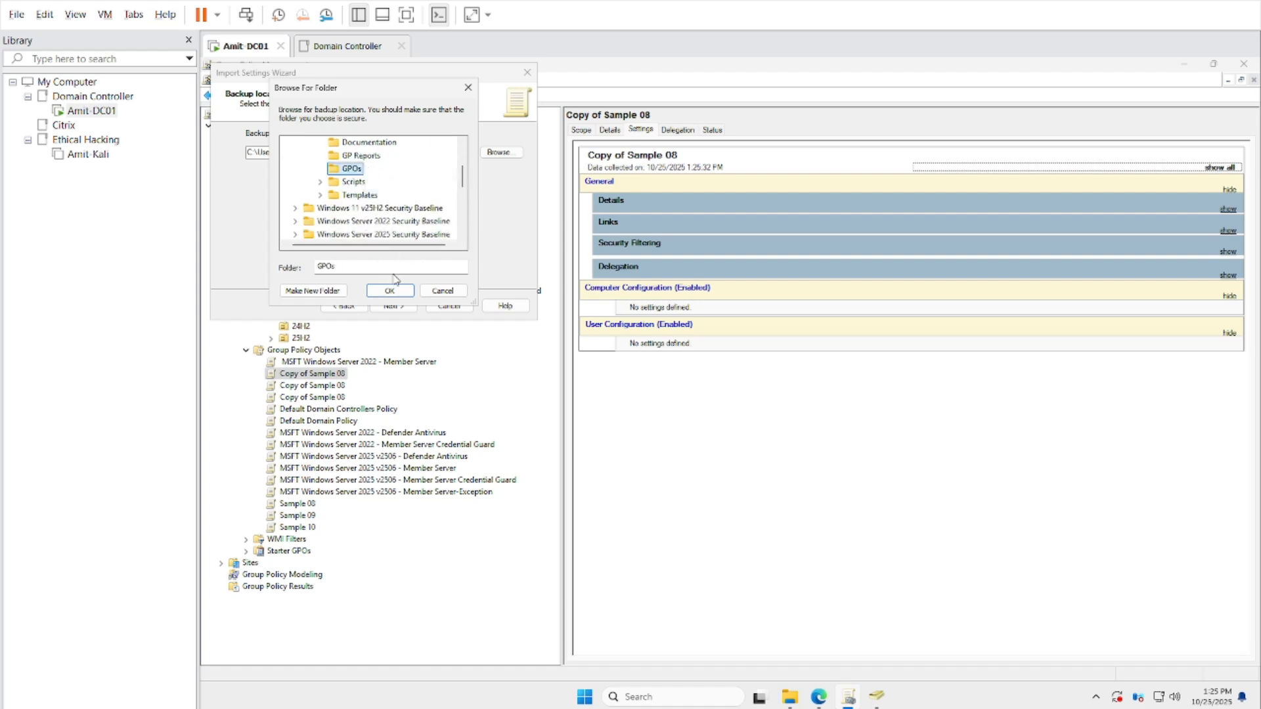
left_click(389, 291)
left_click(390, 303)
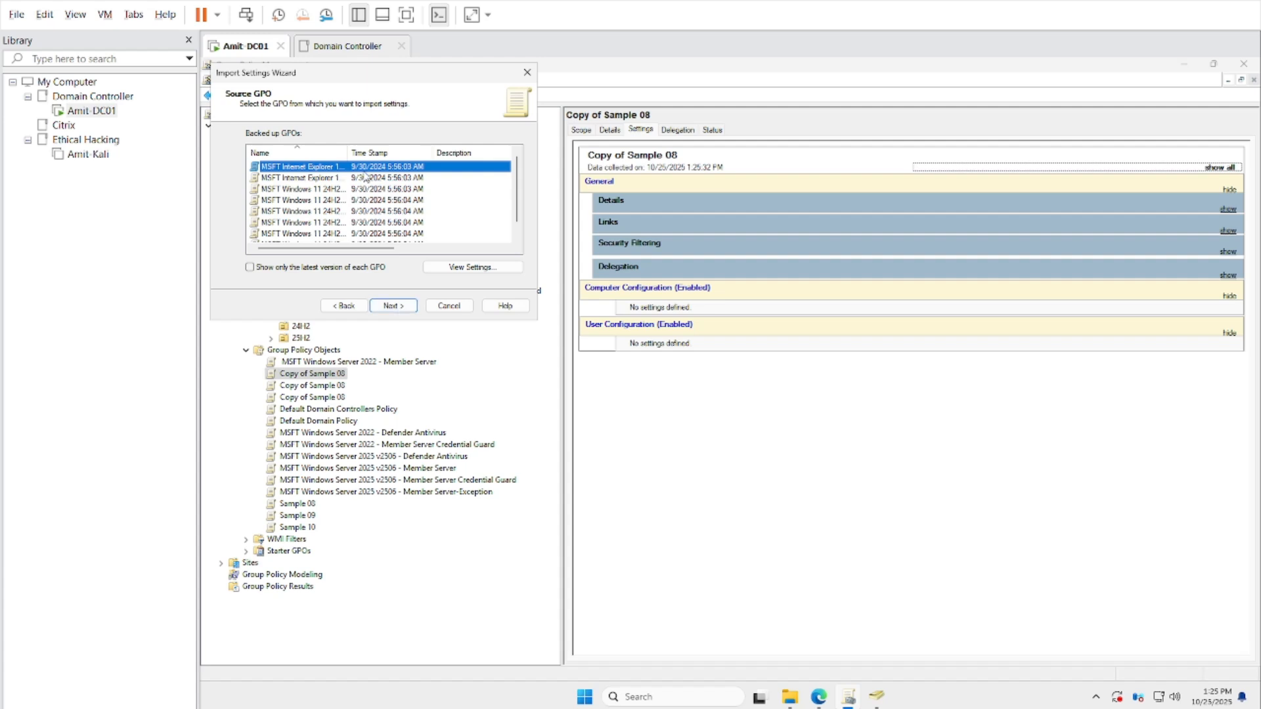
Choose MSFT Windows 11 24H2 - Computer as the source GPO, copy its name from the summary and complete the import
left_click_drag(348, 153, 417, 152)
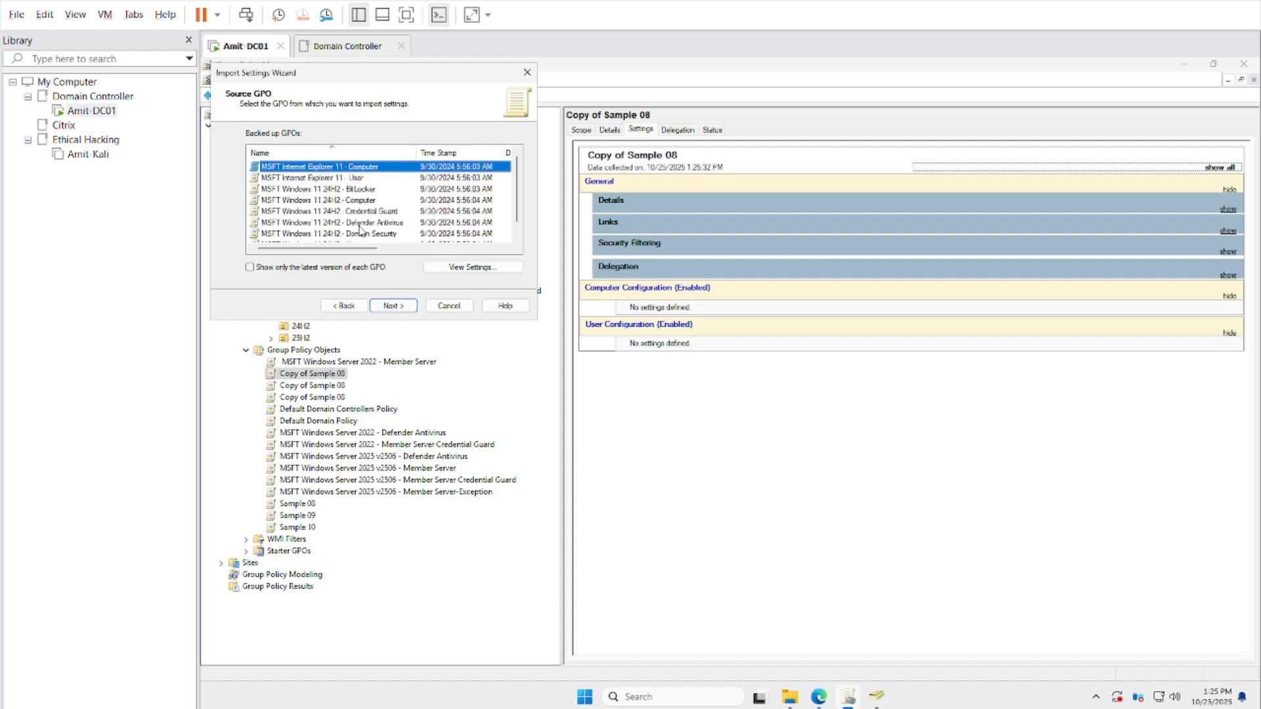
left_click(347, 191)
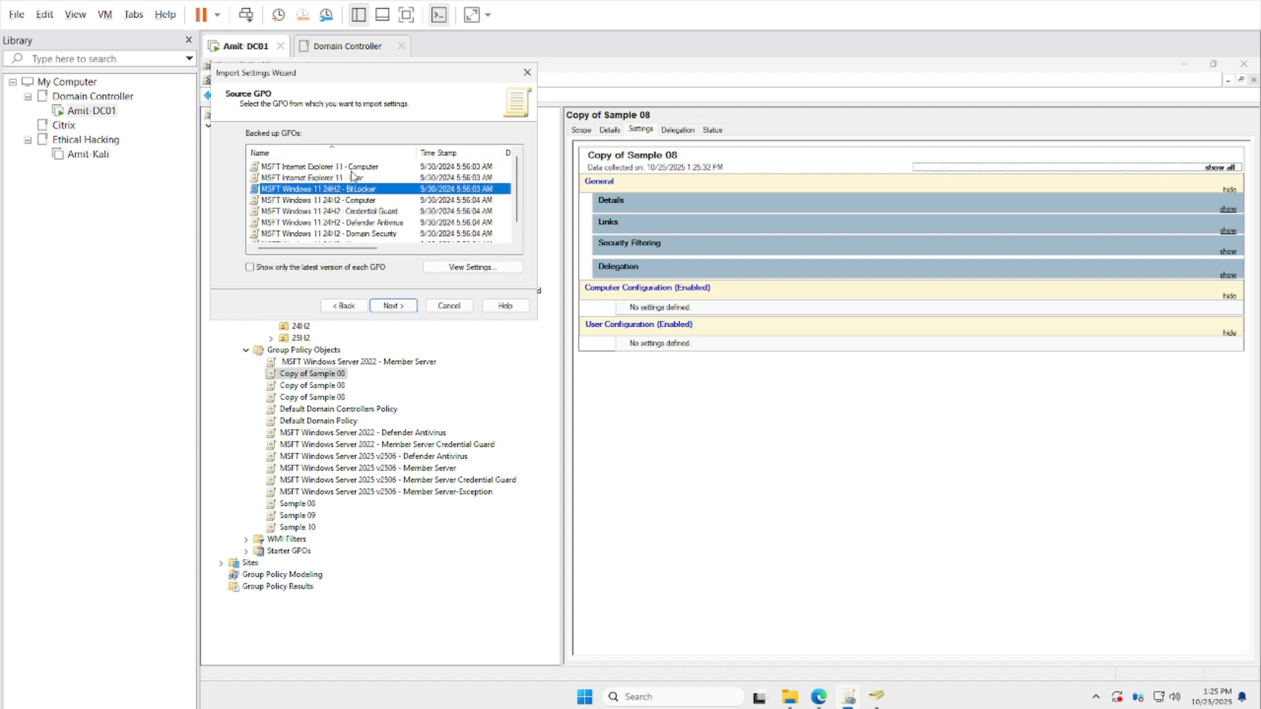
left_click(350, 168)
left_click(360, 200)
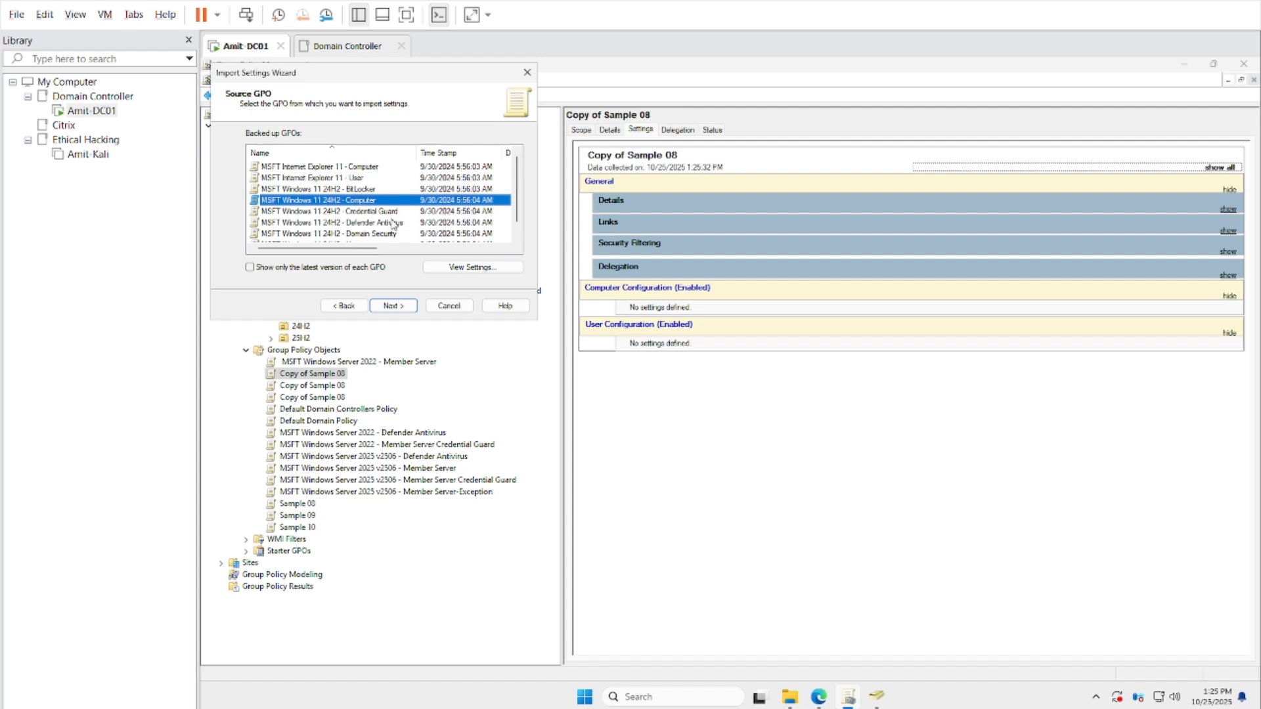
left_click(414, 309)
left_click(415, 309)
left_click(416, 309)
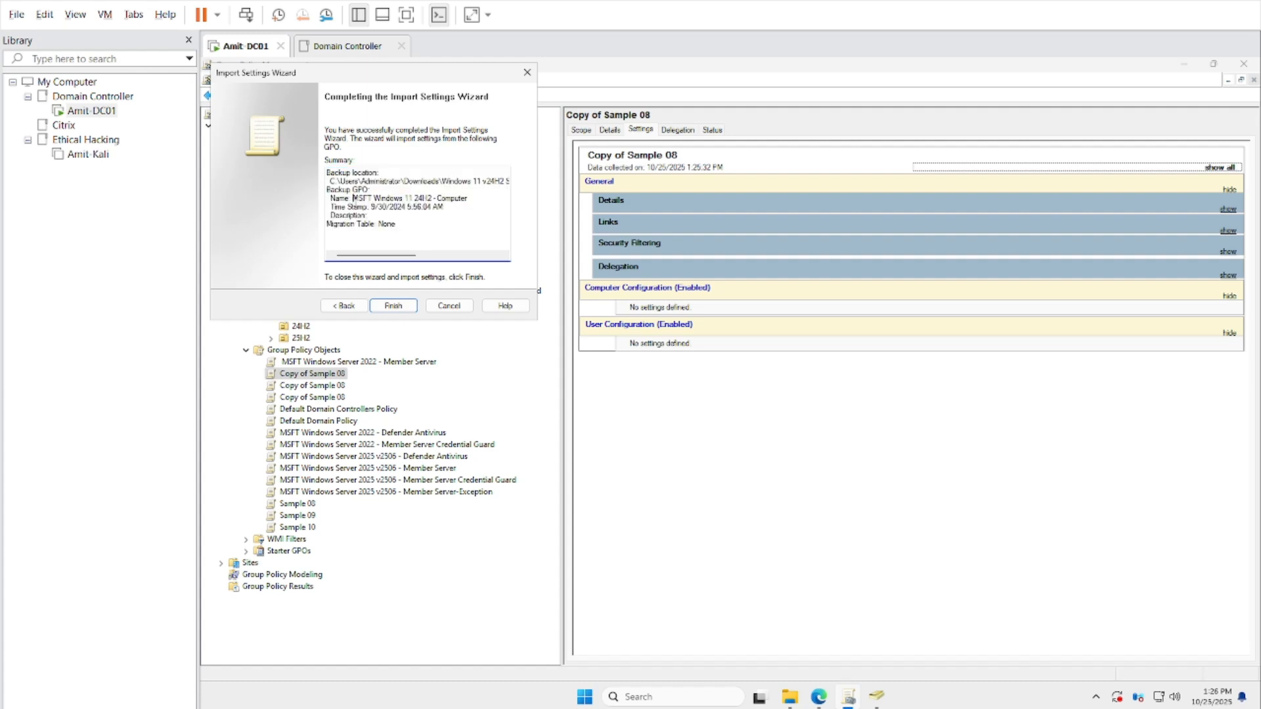
left_click_drag(354, 198, 476, 196)
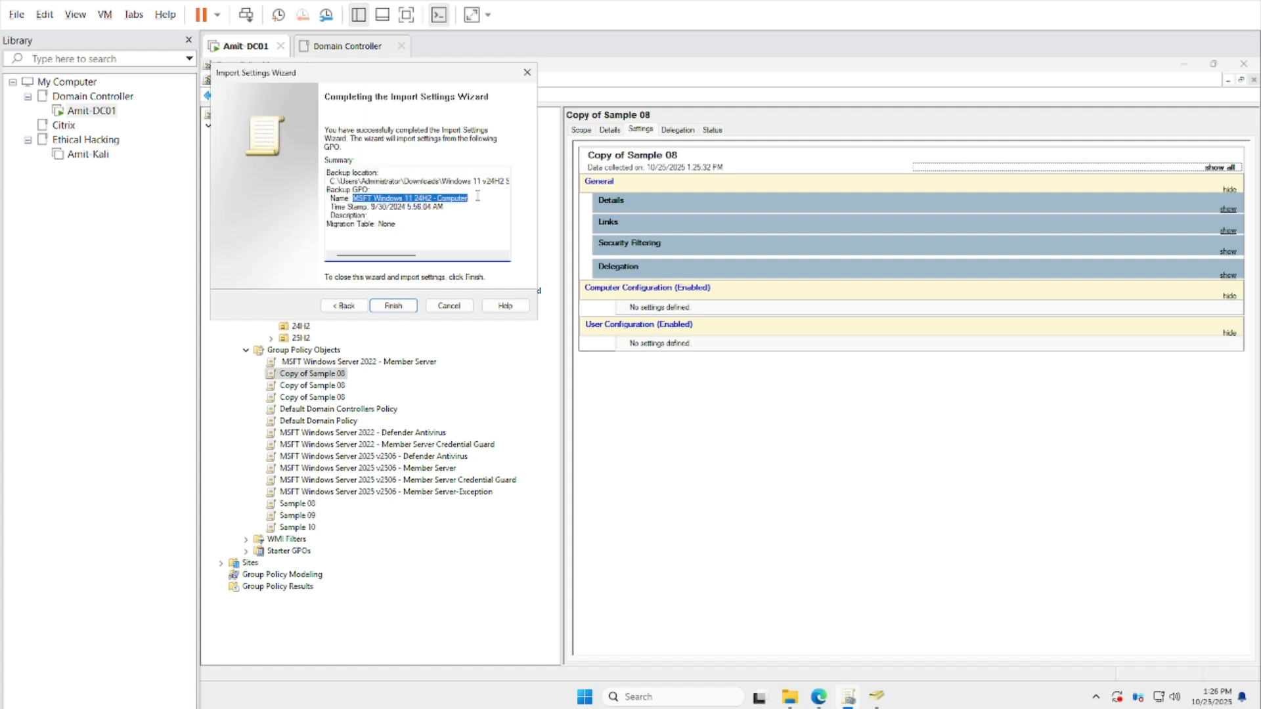
left_click(393, 306)
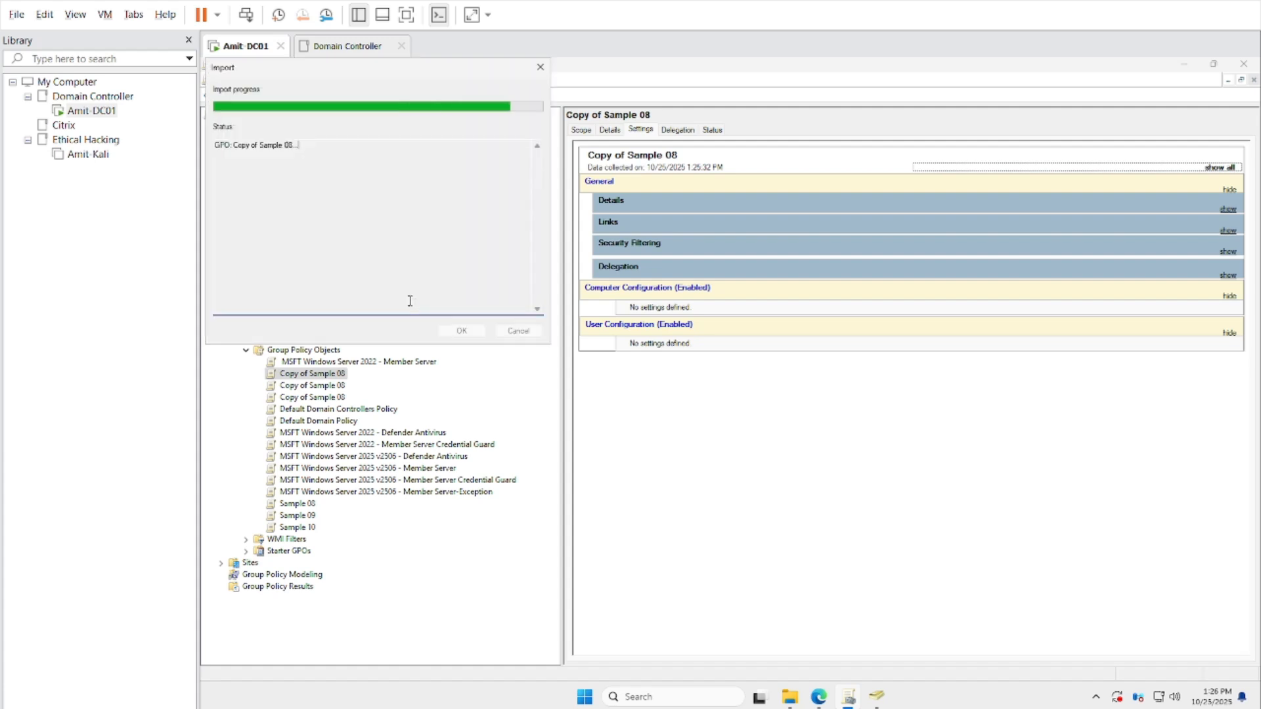
left_click(484, 331)
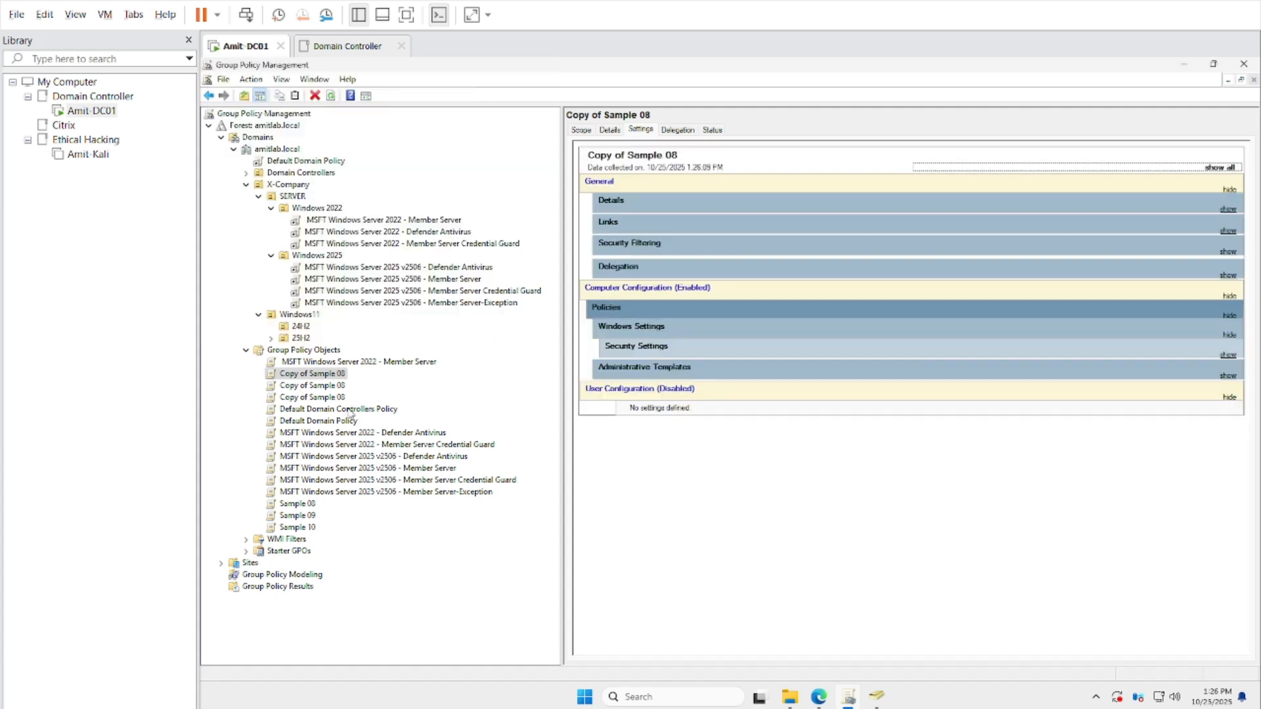
Rename the GPO that received the imported settings as MSFT Windows 11 24H2 - Computer
right_click(323, 378)
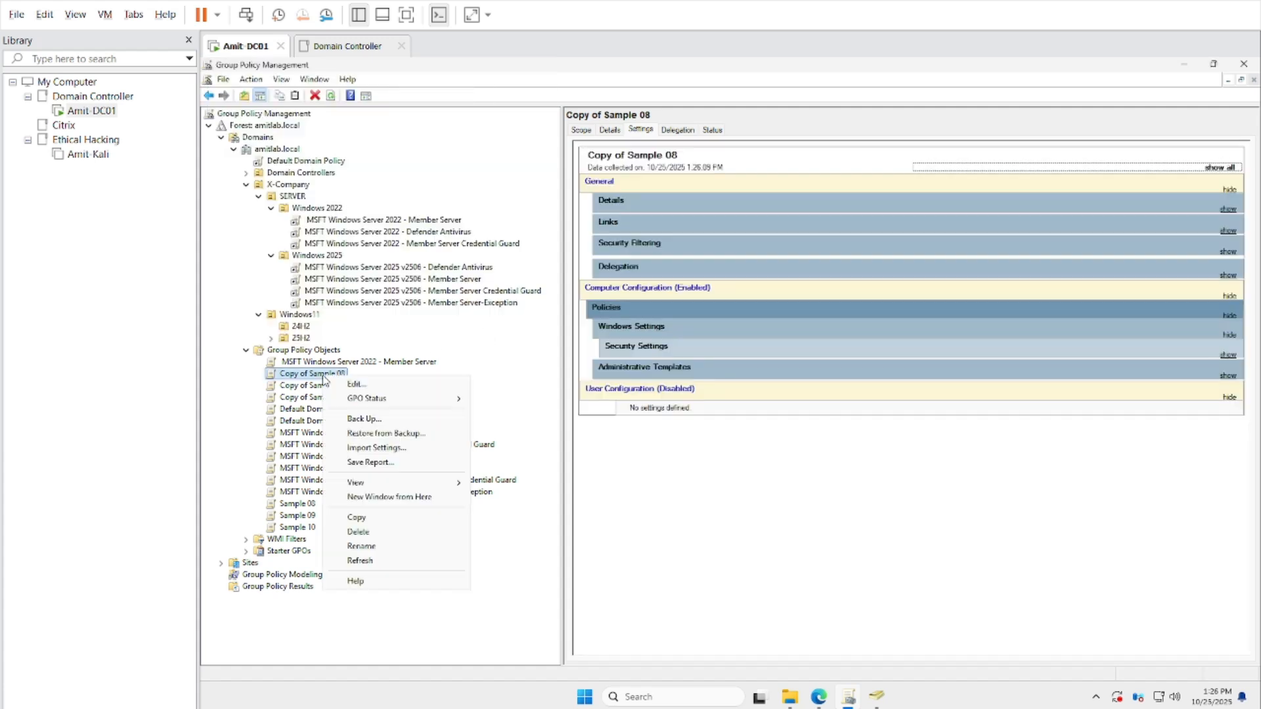
left_click(372, 548)
key("ctrl+v")
key("Return")
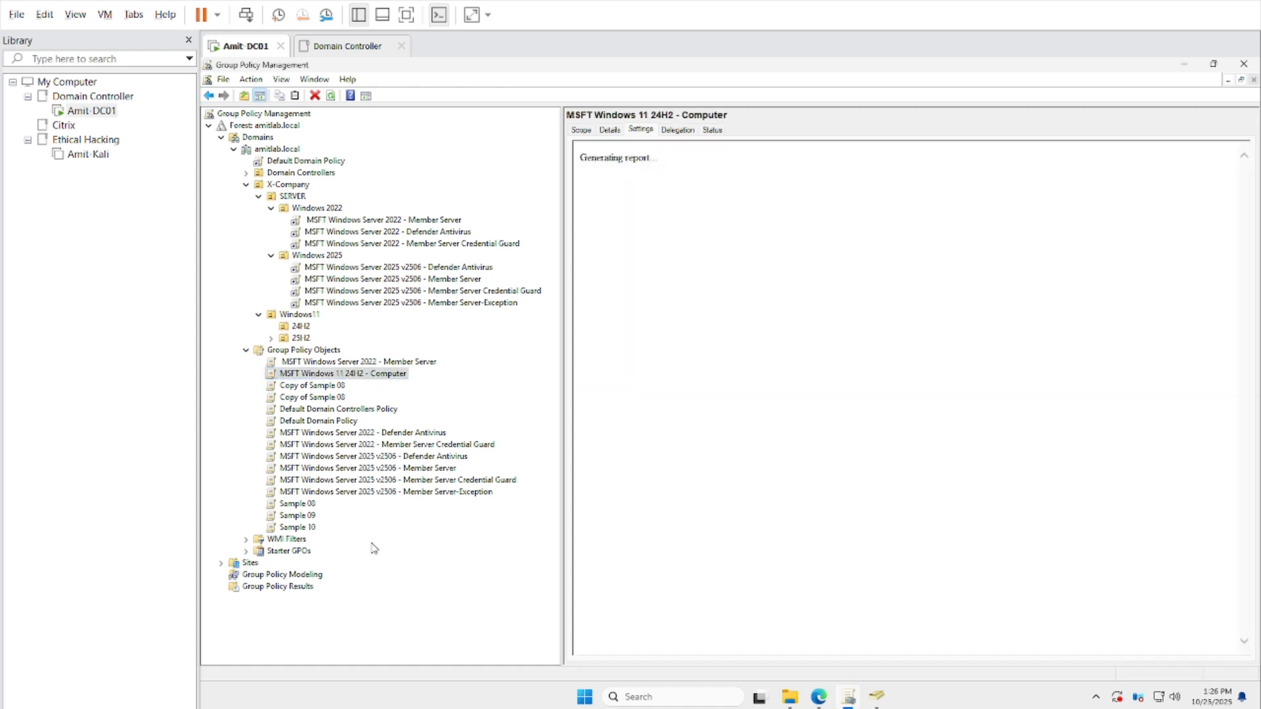
Start importing settings into the first Copy of Sample 08, keeping the offered backup folder and choosing MSFT Windows 11 24H2 - Credential Guard as source GPO
right_click(326, 393)
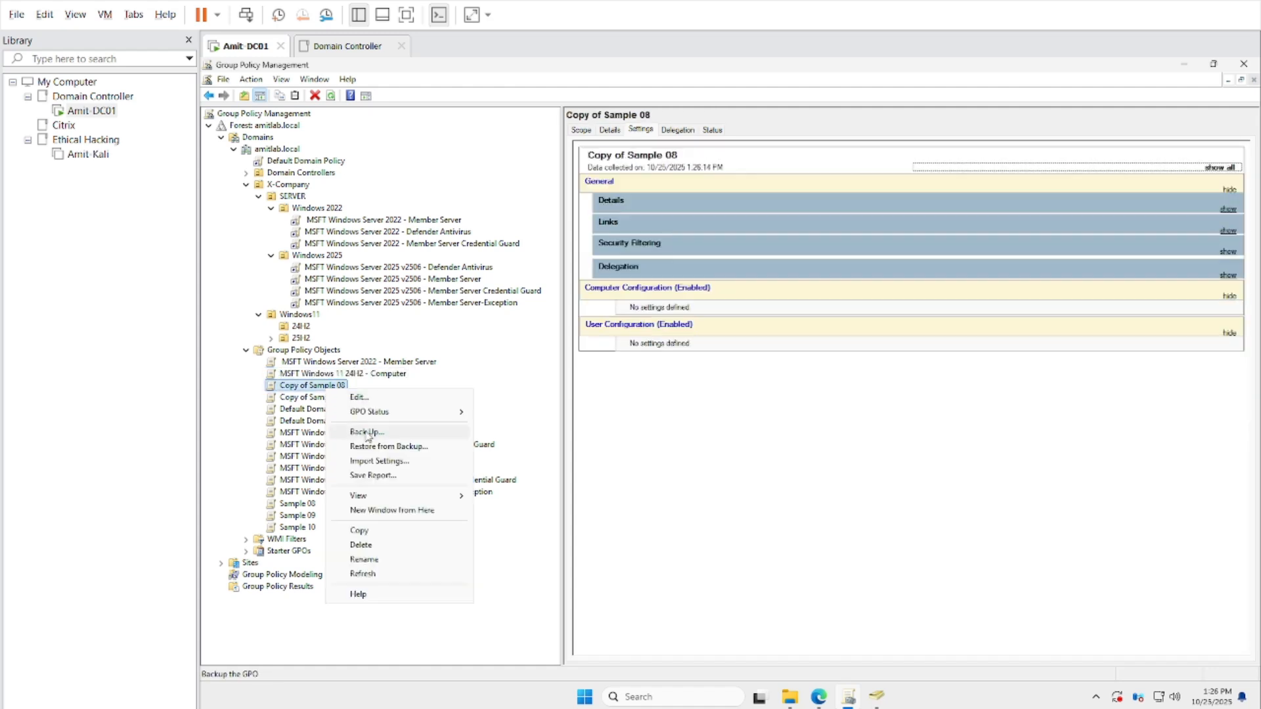
left_click(387, 461)
left_click(392, 306)
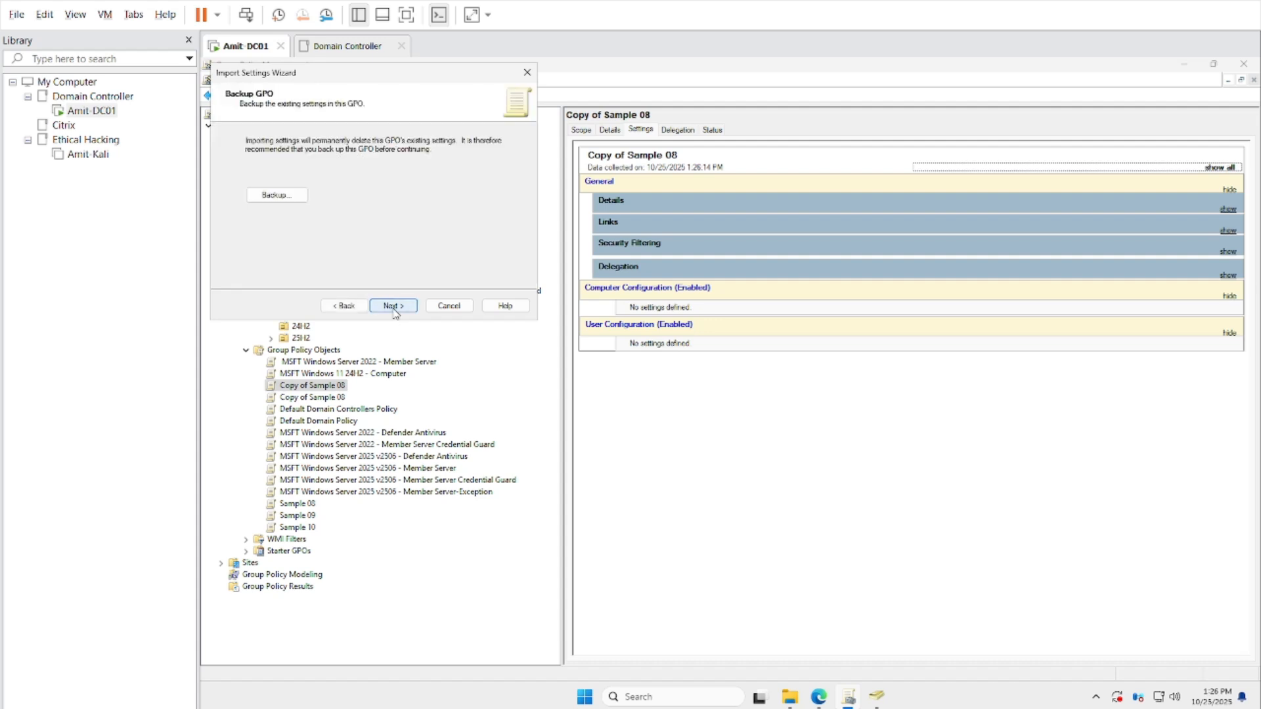
left_click(393, 306)
left_click(393, 306)
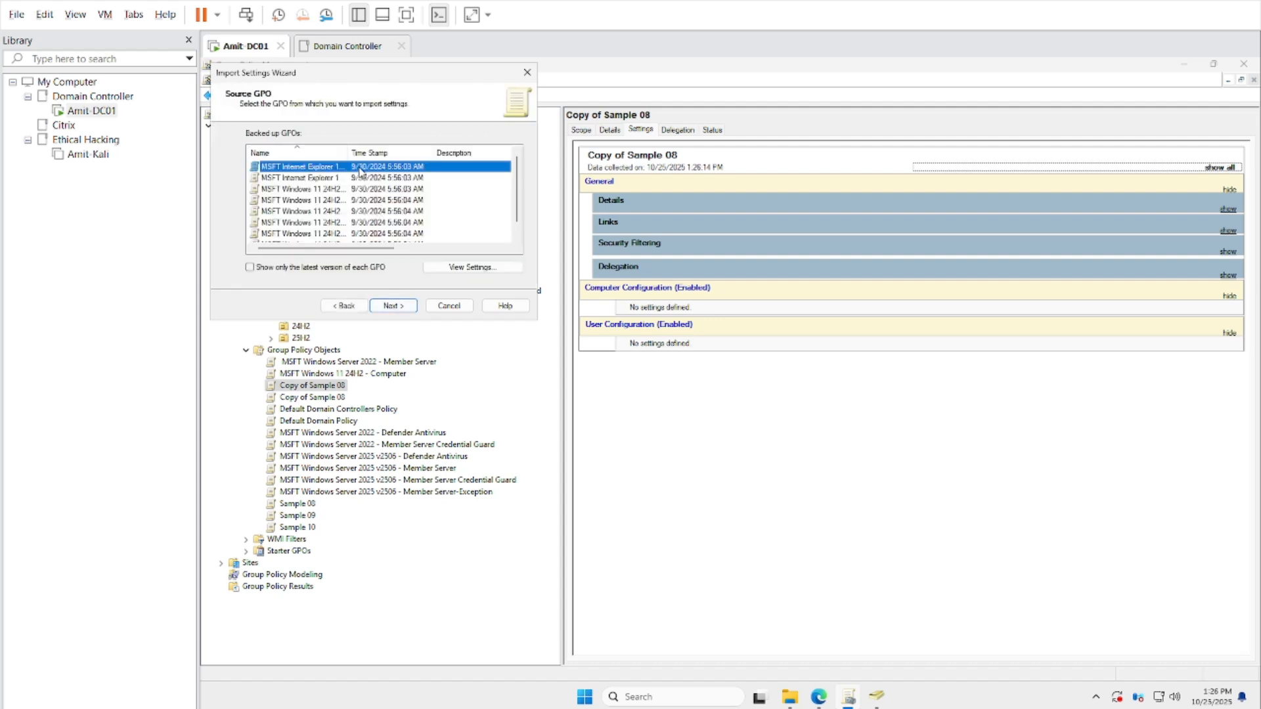
left_click_drag(346, 152, 445, 152)
left_click(341, 212)
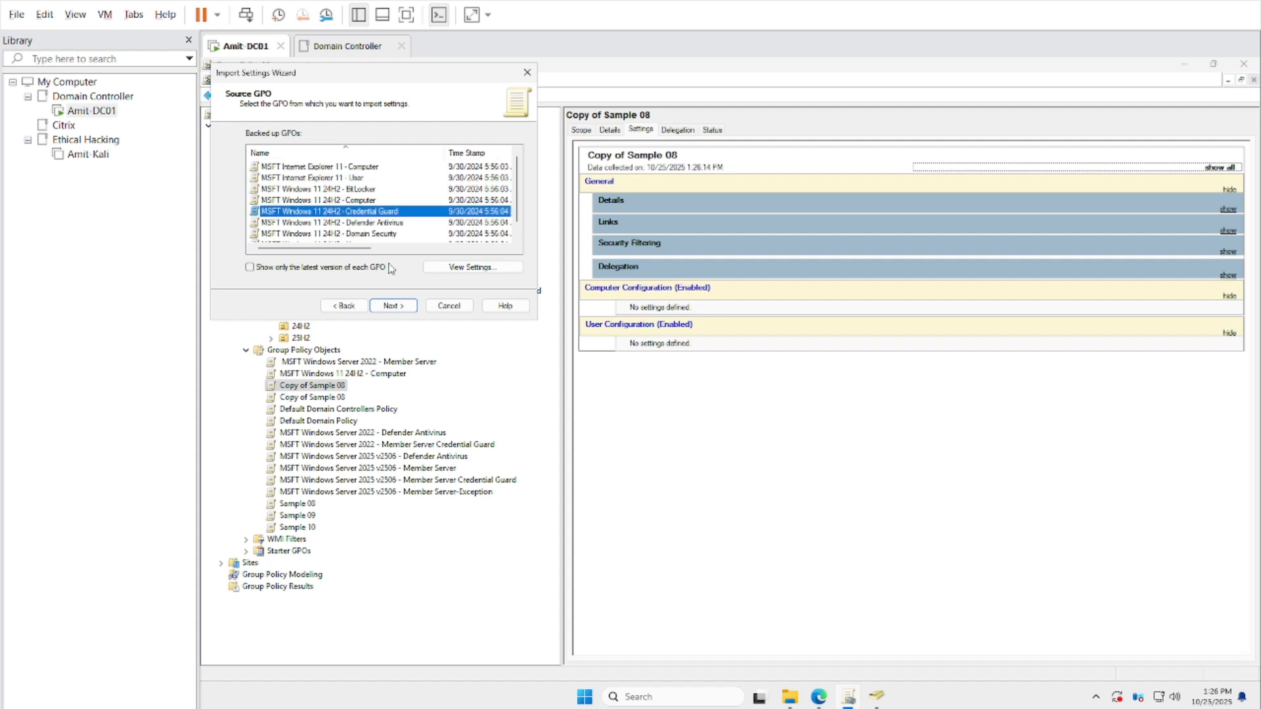
left_click(394, 305)
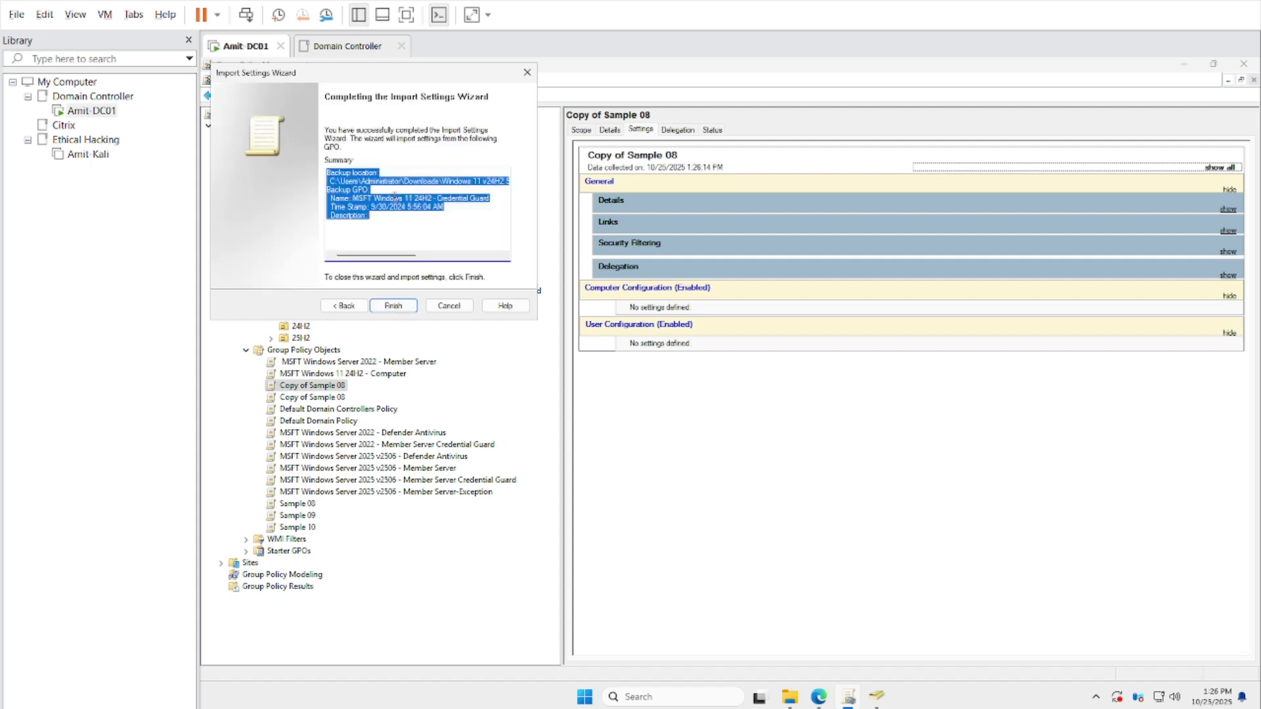
Copy the source name MSFT Windows 11 24H2 - Credential Guard from the import summary and complete the import
left_click(366, 196)
left_click_drag(353, 196, 496, 195)
key("ctrl+c")
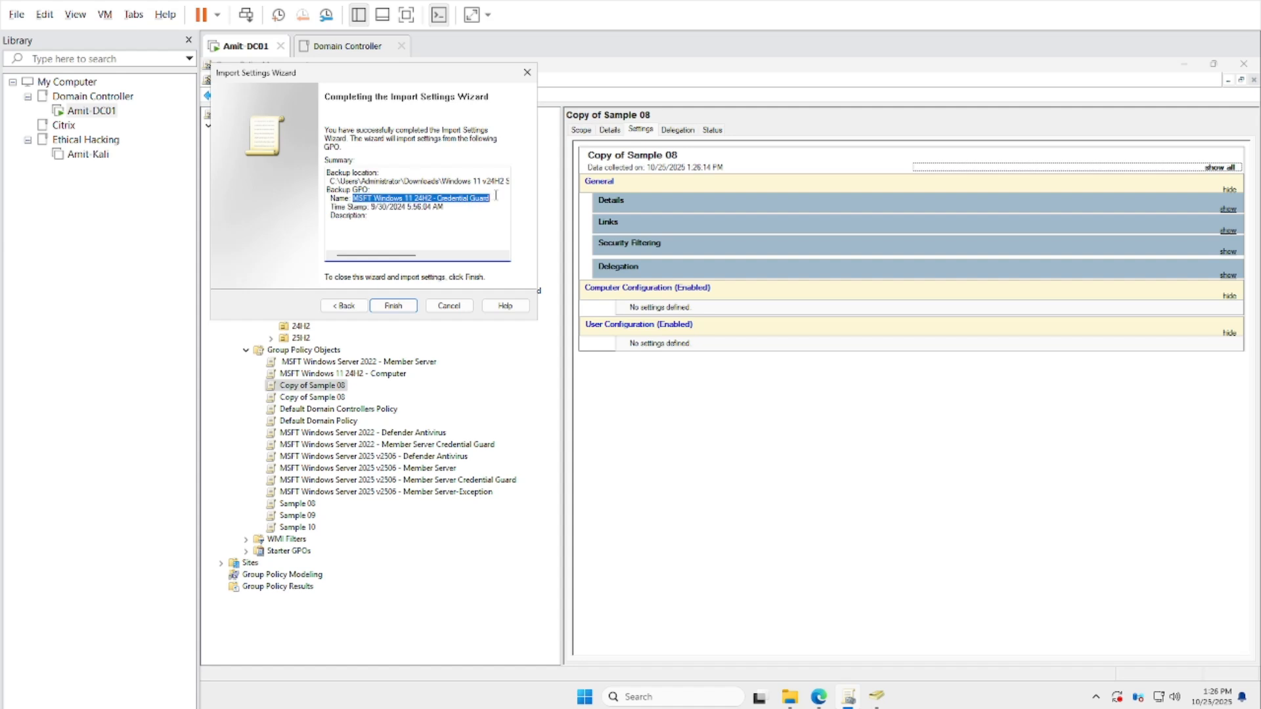
left_click(395, 306)
left_click(462, 332)
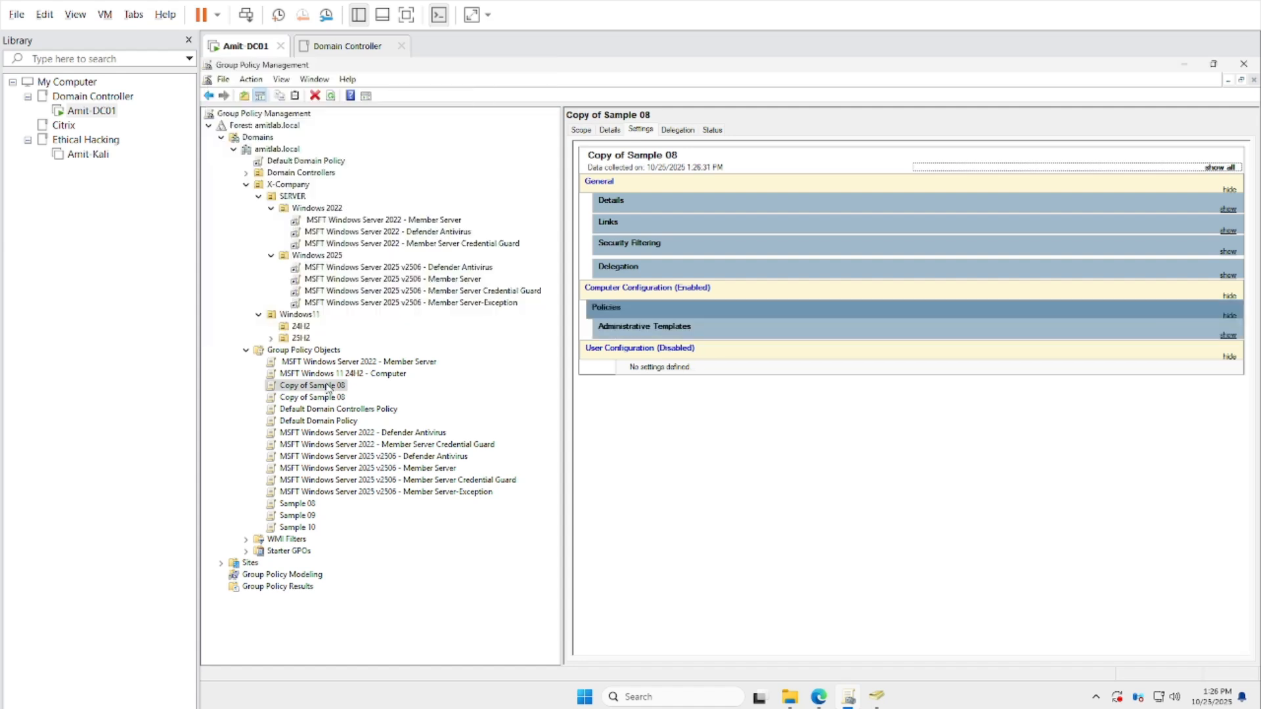
Rename the GPO that received the Credential Guard settings as MSFT Windows 11 24H2 - Credential Guard
right_click(328, 388)
left_click(379, 557)
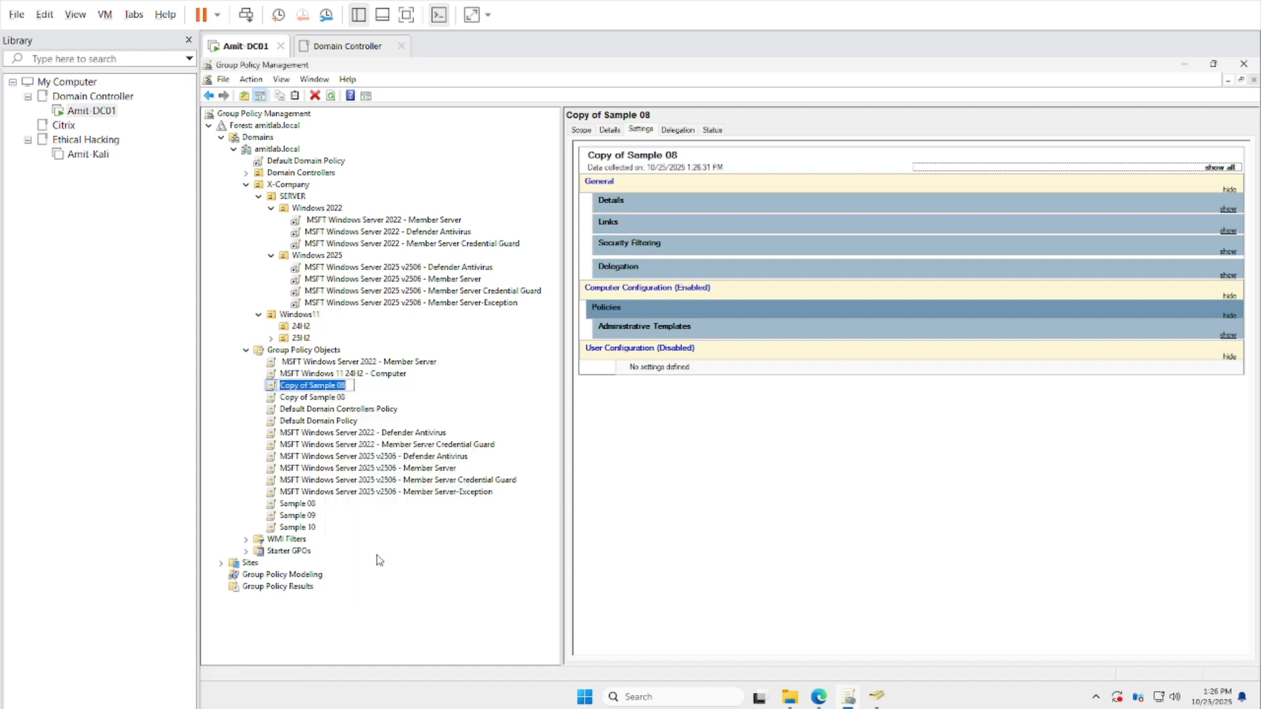
key("ctrl+v")
key("Return")
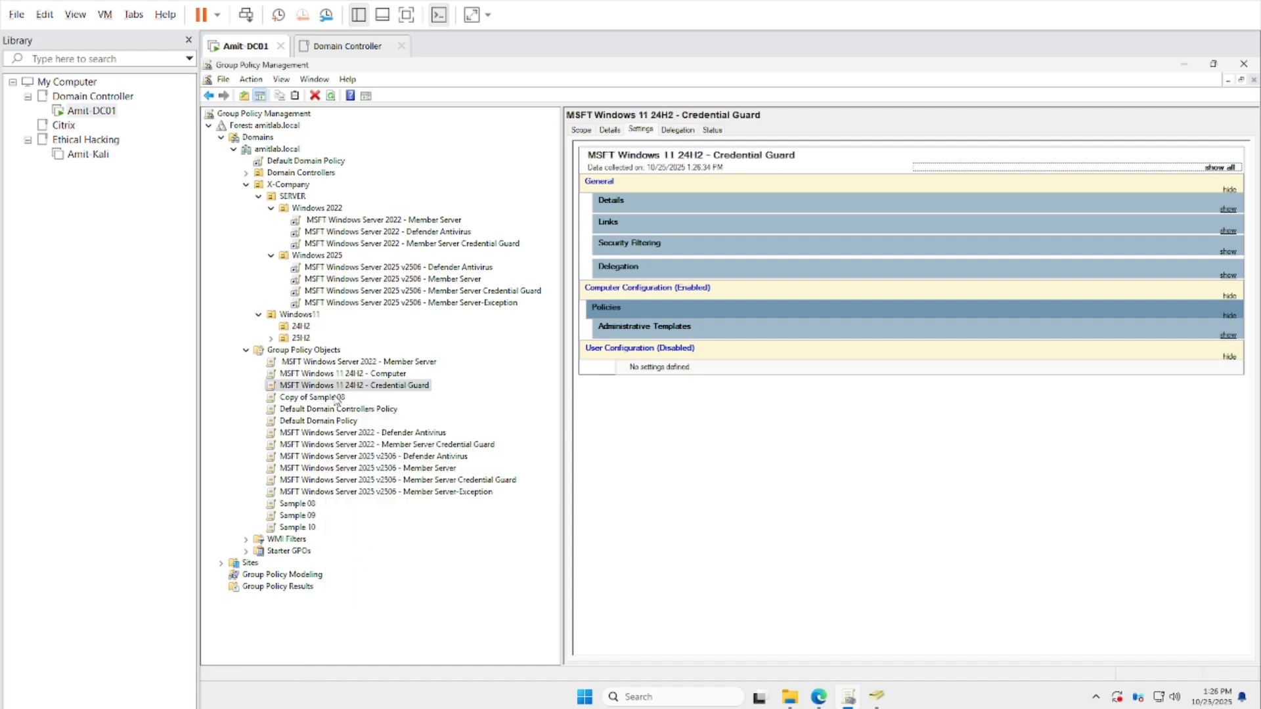
Start importing settings into the remaining Copy of Sample 08, keeping the backup folder and choosing MSFT Windows 11 24H2 - Defender Antivirus as source GPO
left_click(336, 398)
right_click(336, 397)
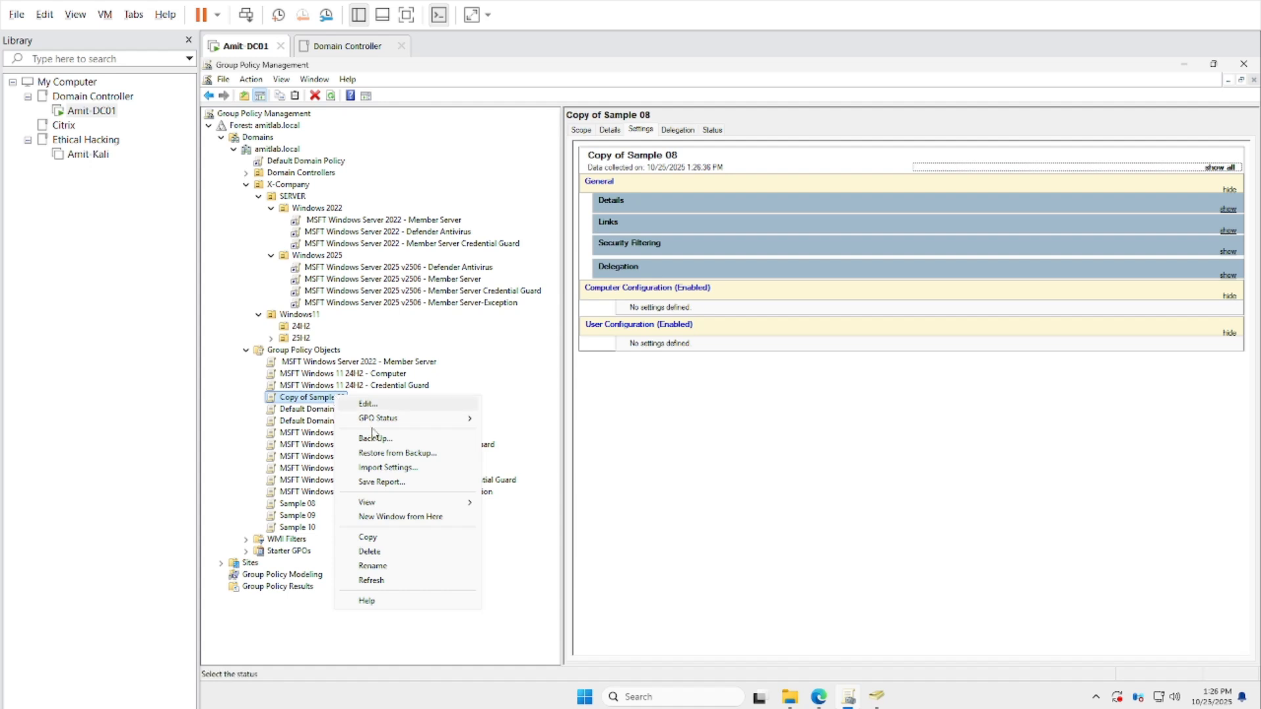
left_click(405, 468)
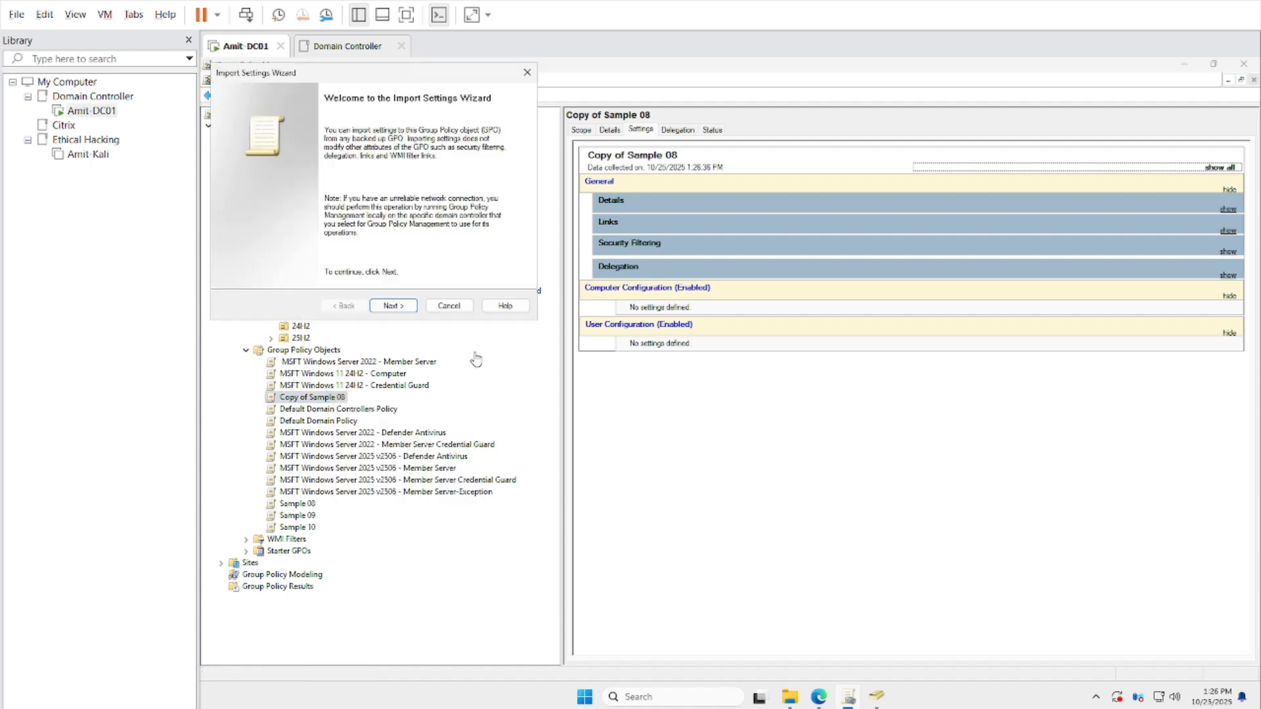
left_click(413, 306)
left_click(413, 307)
left_click(413, 307)
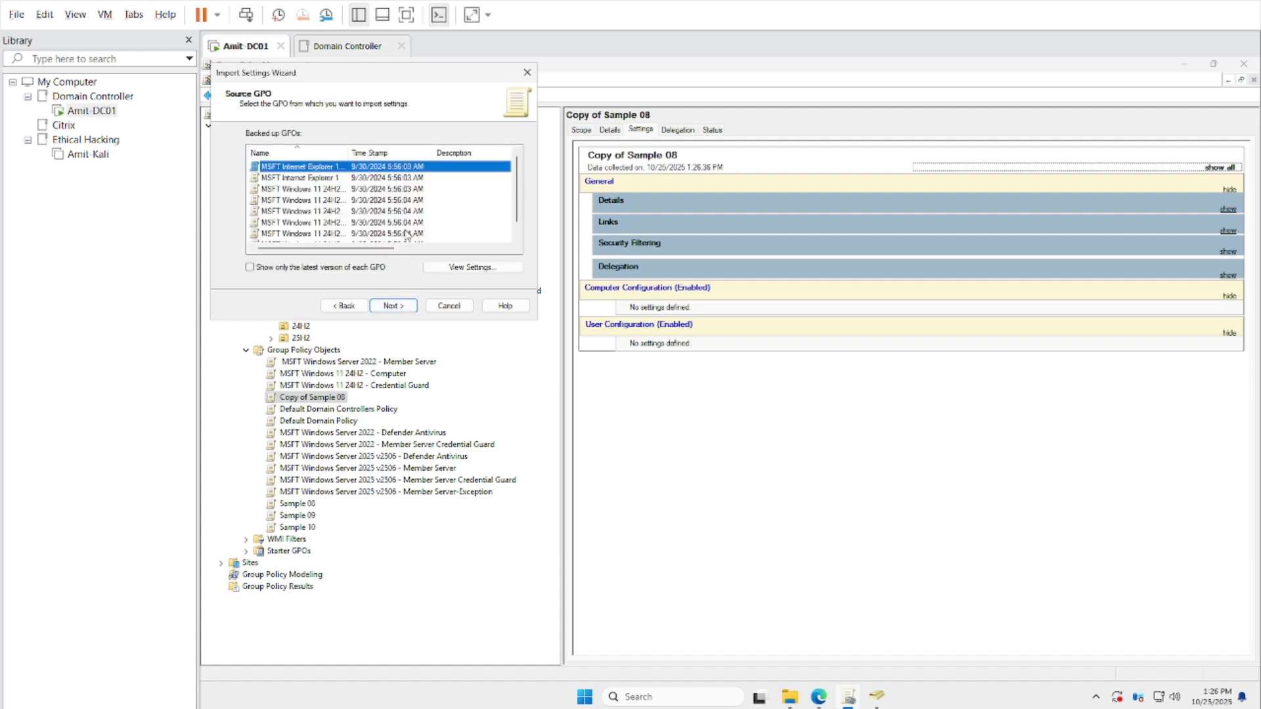
left_click_drag(348, 152, 452, 157)
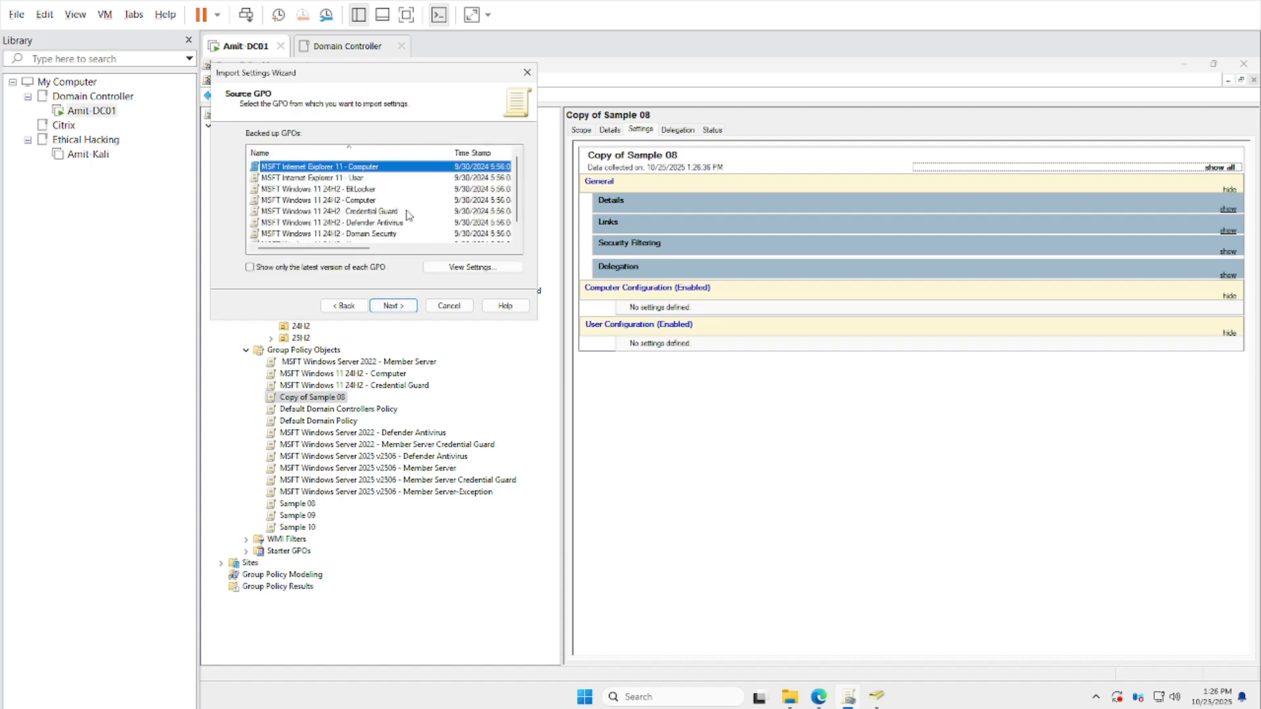
left_click(394, 234)
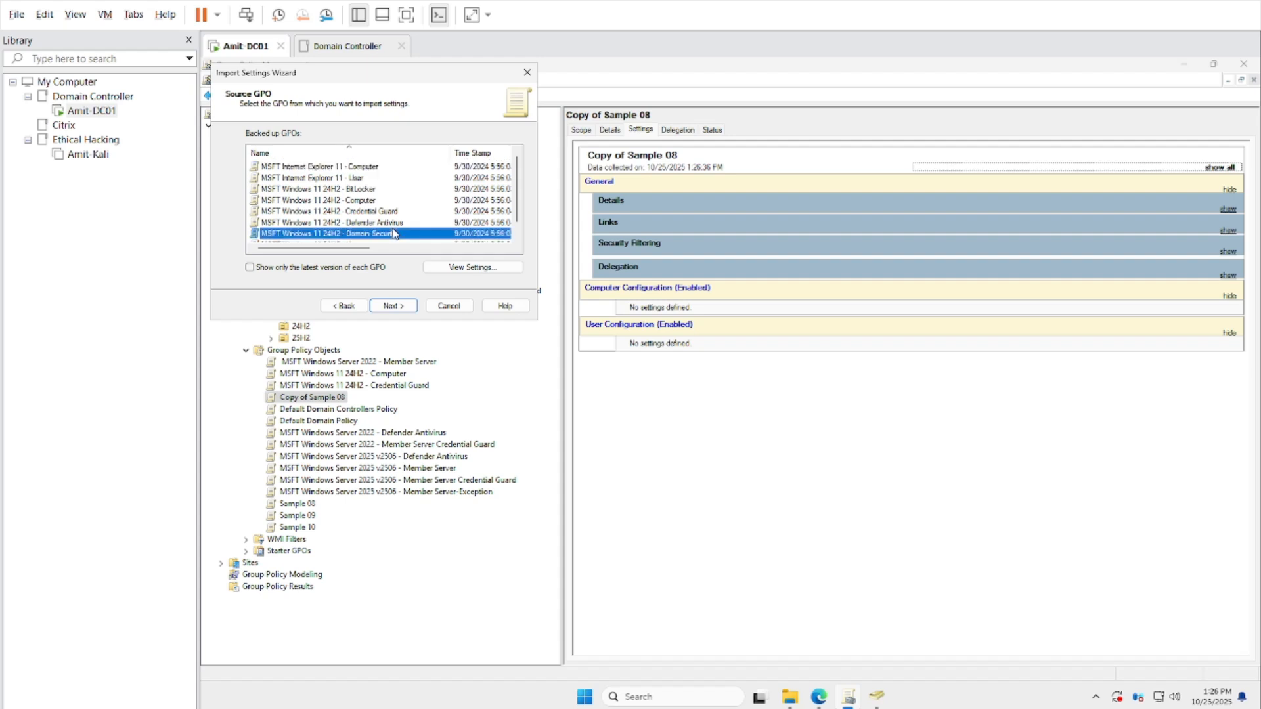
left_click(381, 223)
left_click(401, 306)
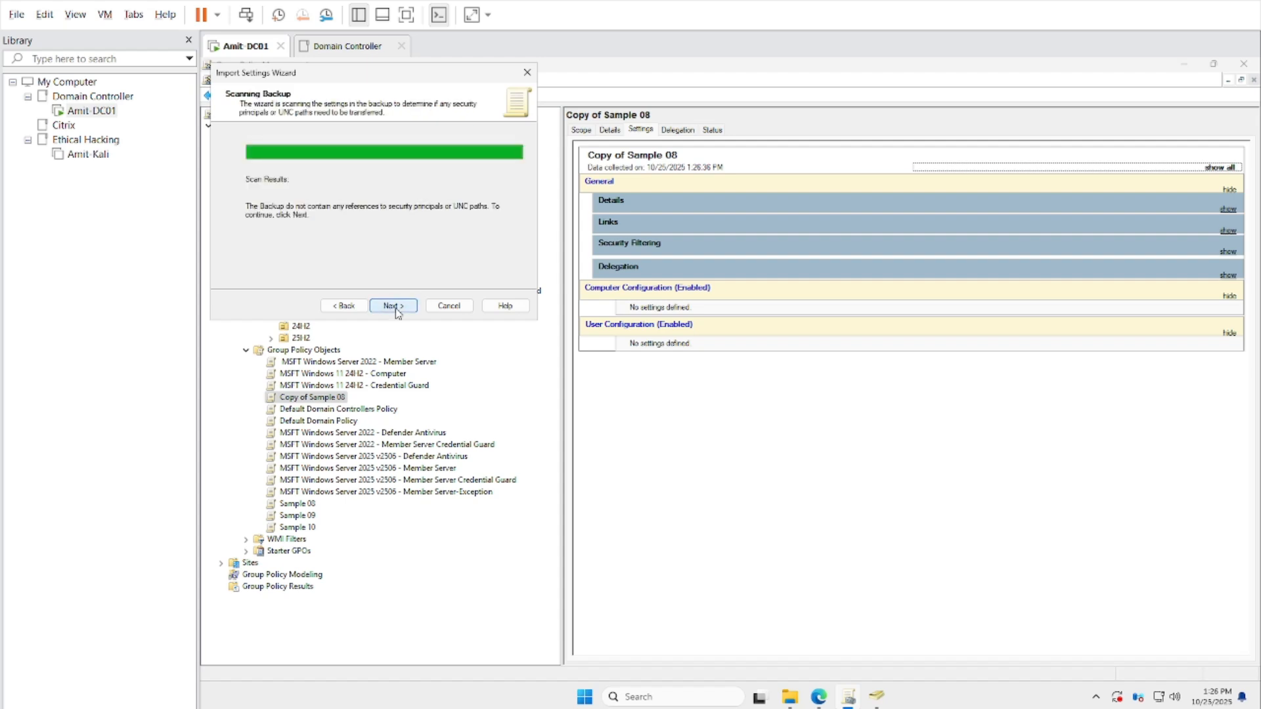
left_click(398, 311)
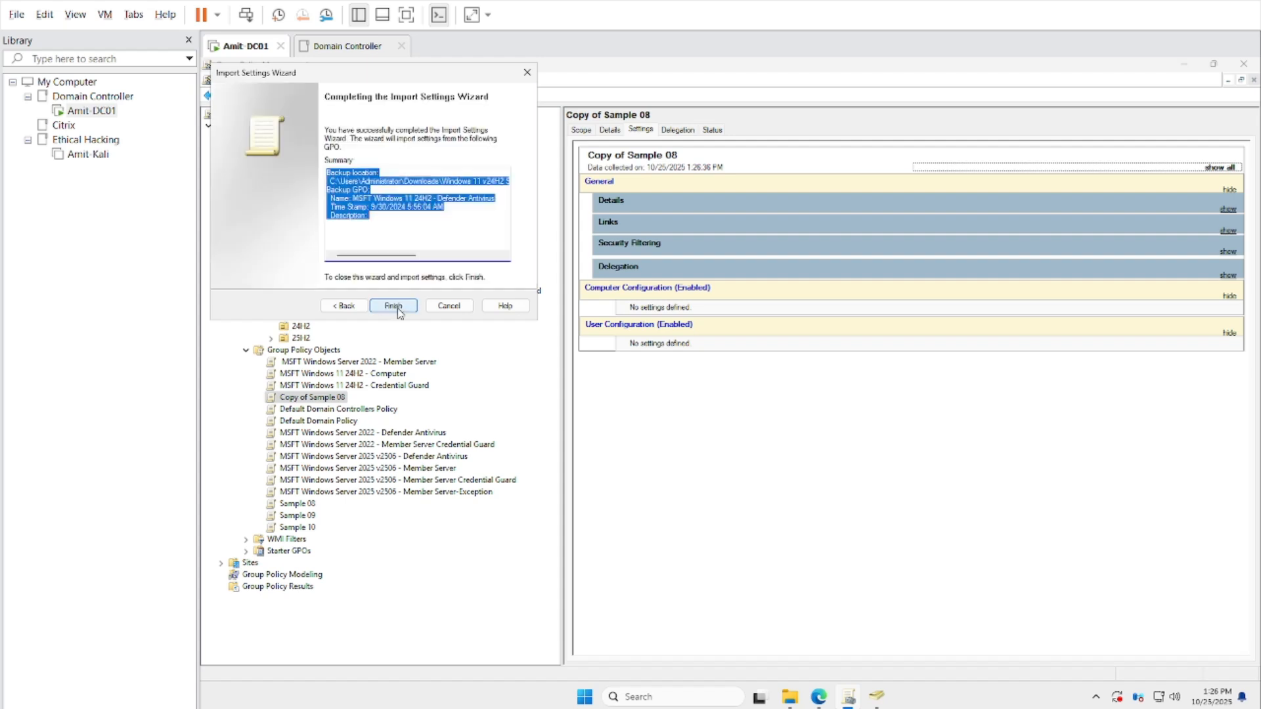
Copy the source name MSFT Windows 11 24H2 - Defender Antivirus from the import summary and complete the import
left_click(369, 200)
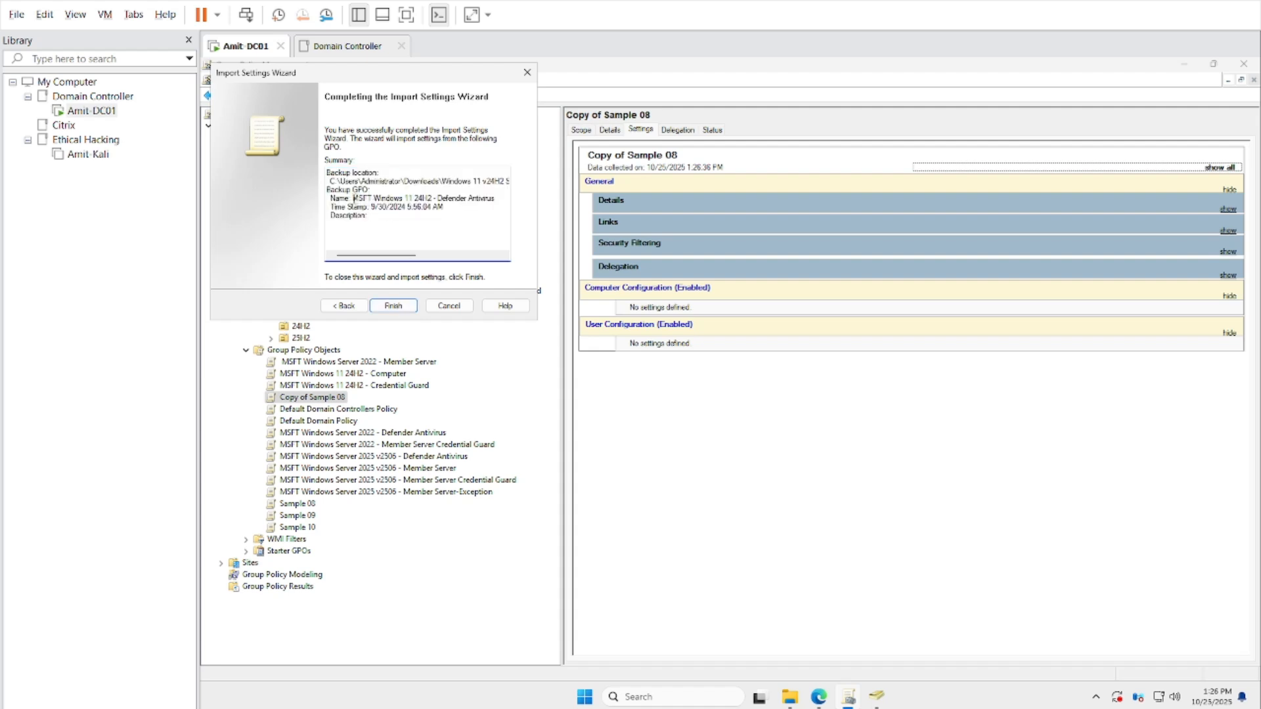
left_click_drag(354, 197, 499, 199)
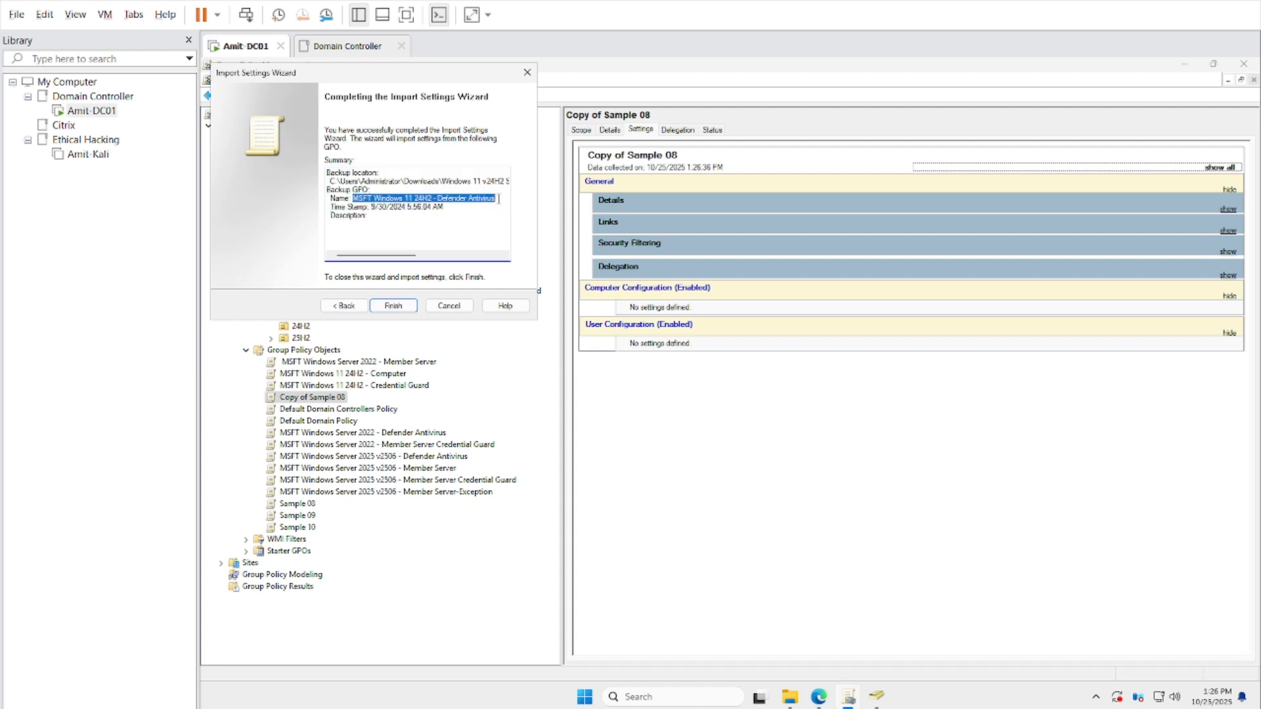
left_click(393, 306)
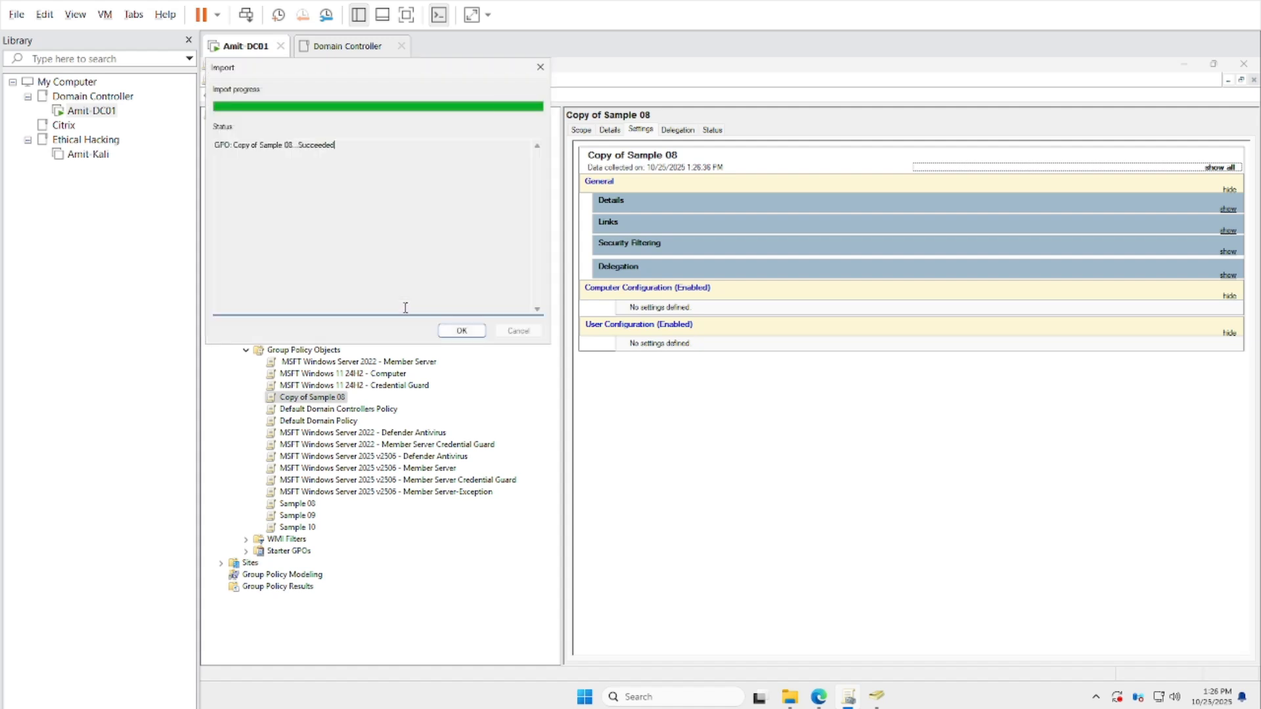
left_click(464, 329)
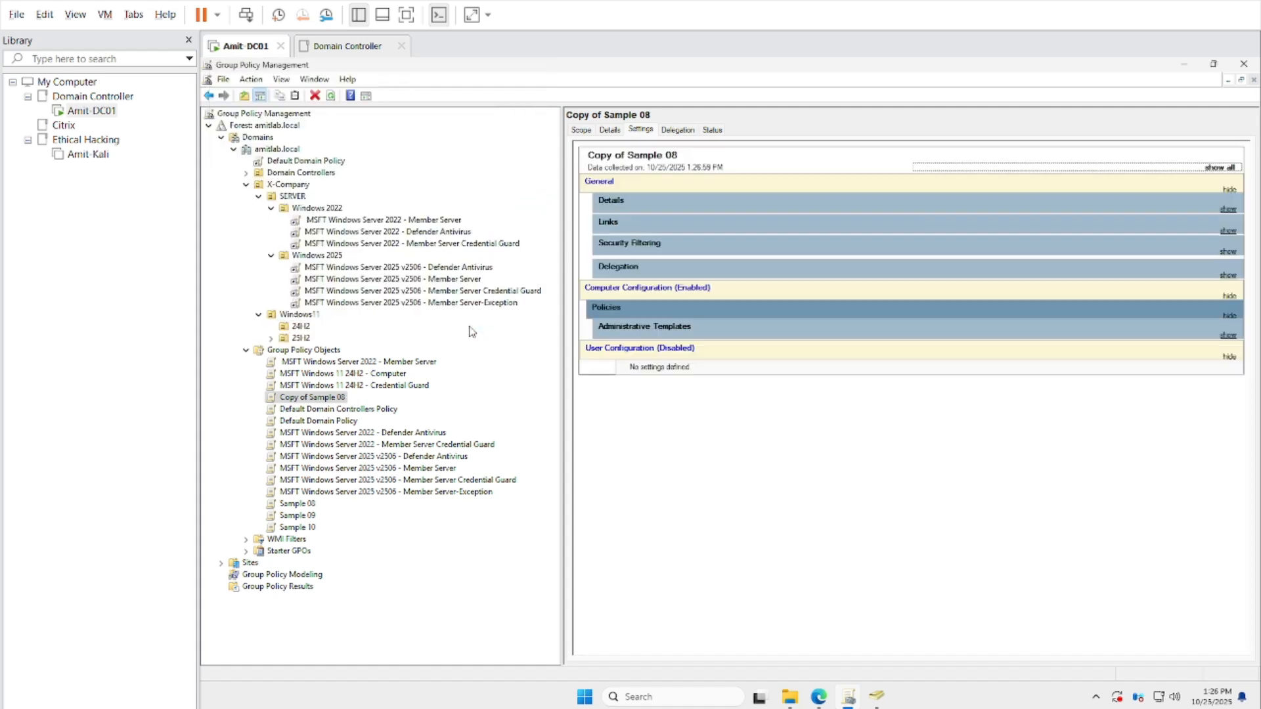
Rename the GPO that received the Defender Antivirus settings as MSFT Windows 11 24H2 - Defender Antivirus
right_click(340, 398)
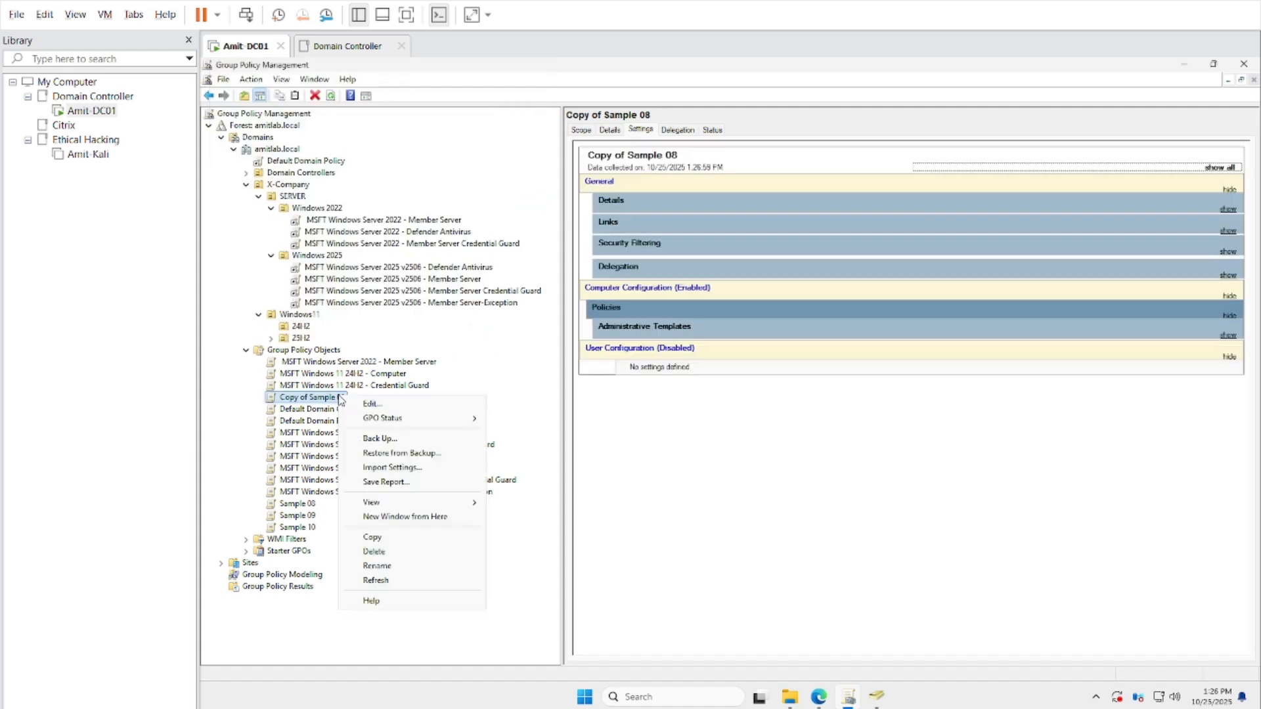
left_click(377, 567)
key("ctrl+v")
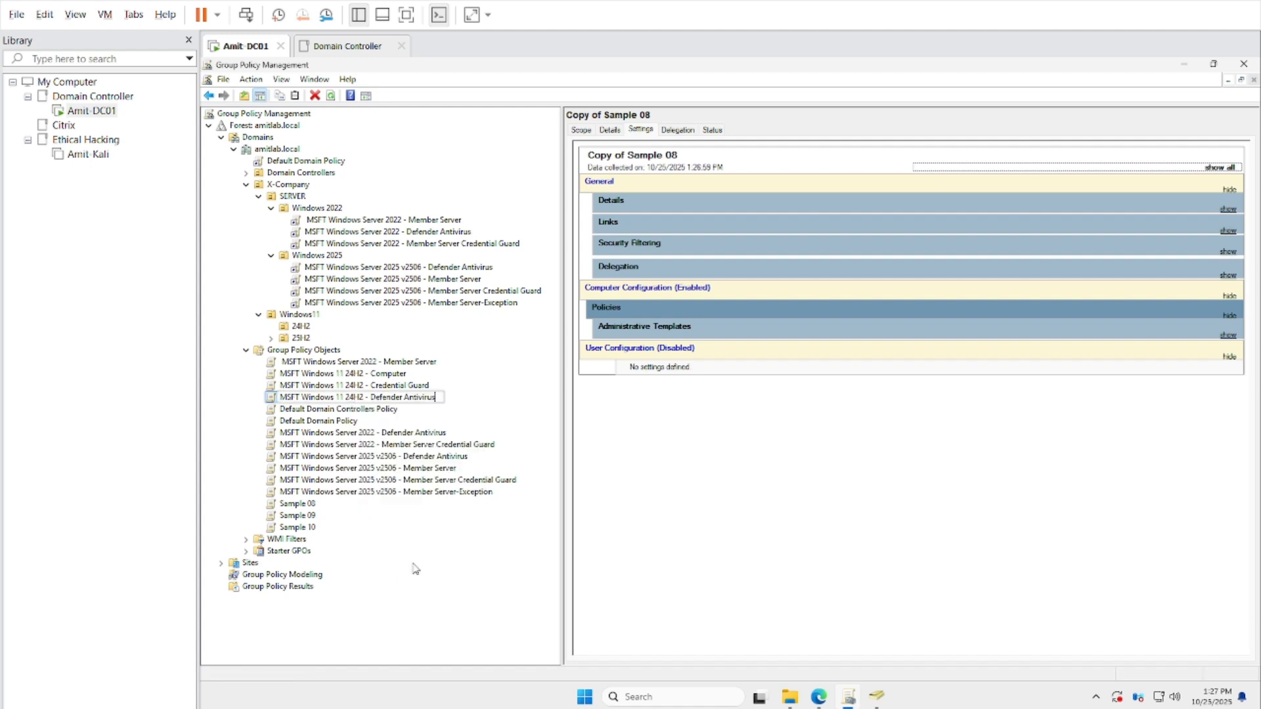
key("Return")
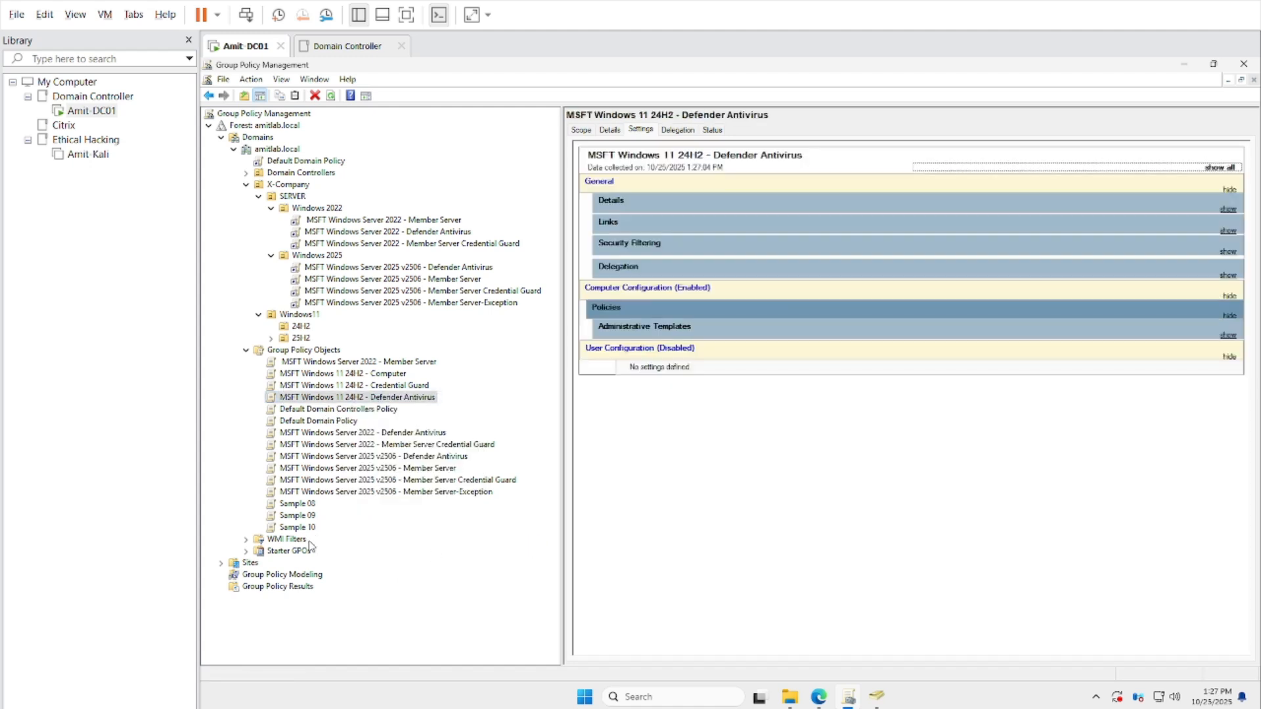
Start importing settings into Sample 08, keeping the Windows 11 v24H2 Security Baseline folder as the backup location
left_click(304, 505)
right_click(304, 506)
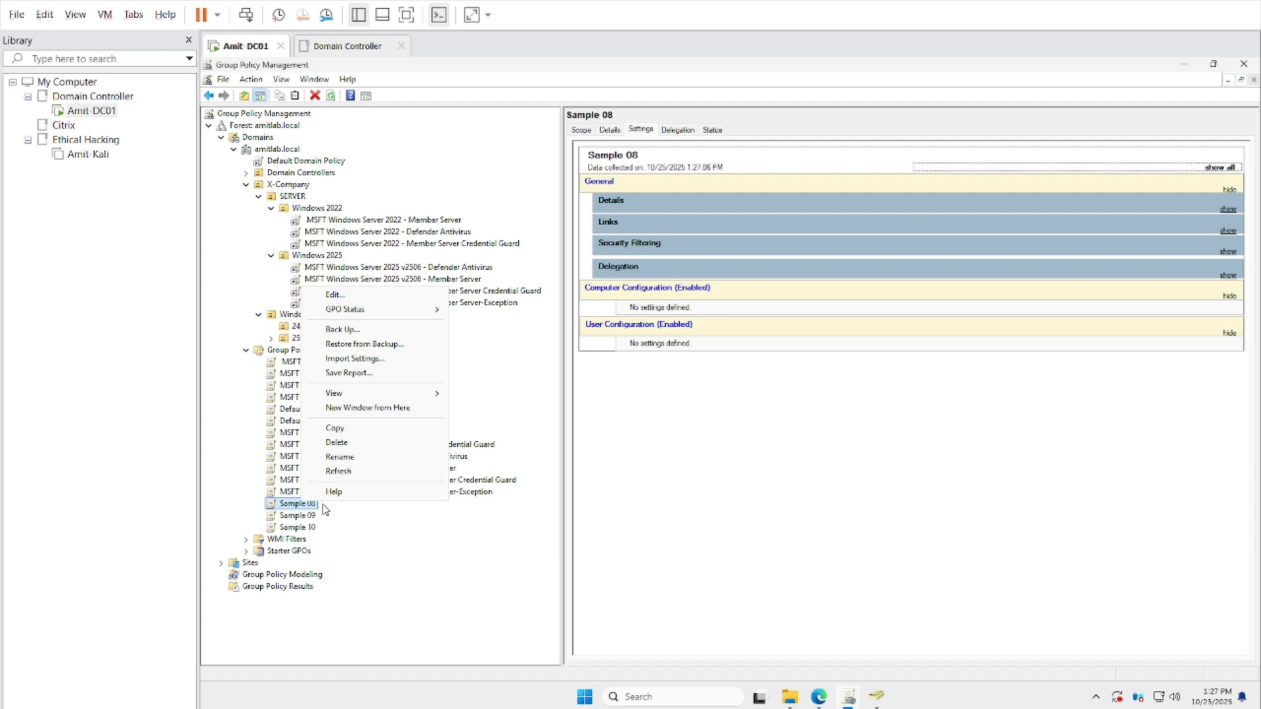
left_click(360, 358)
left_click(392, 306)
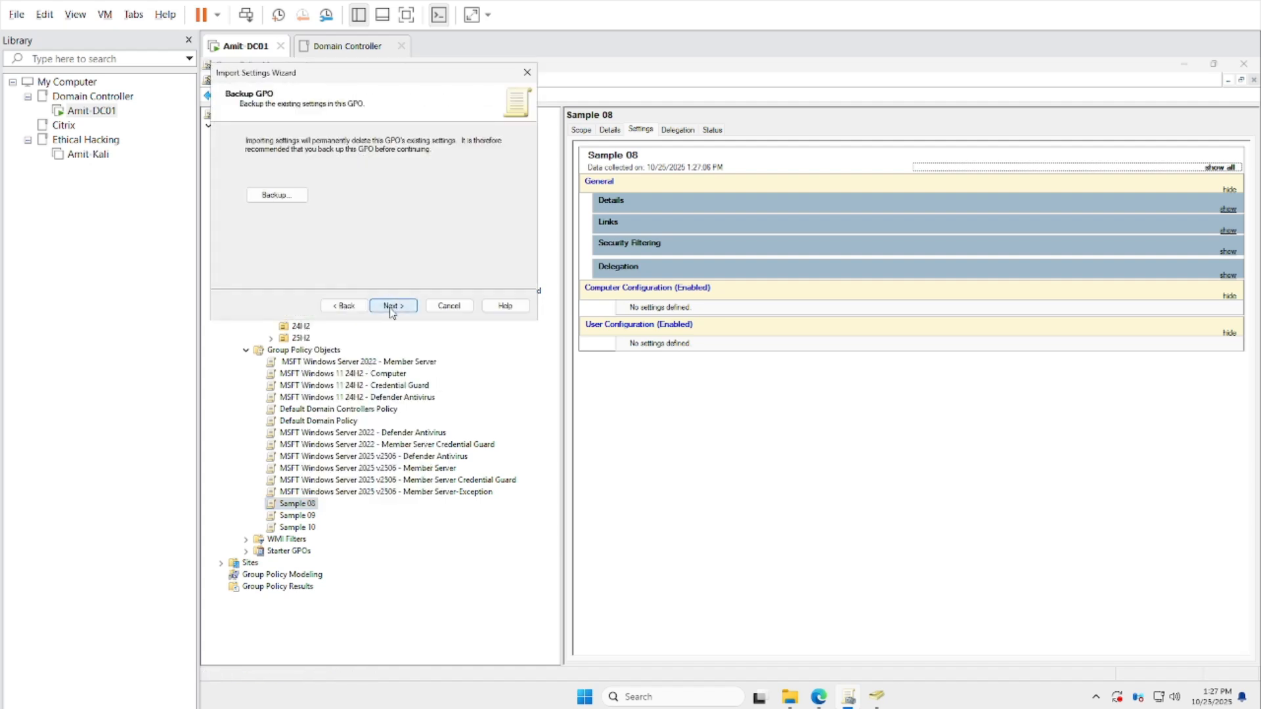
left_click(392, 307)
left_click(393, 306)
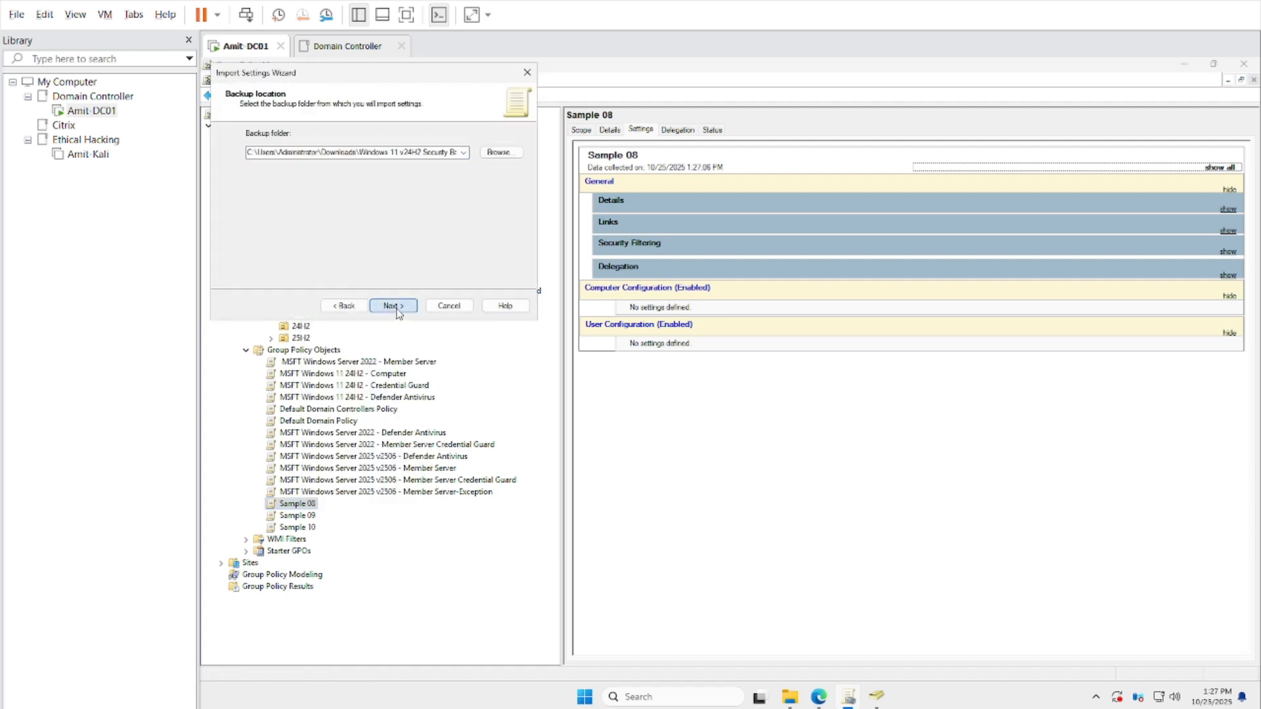
Choose MSFT Windows 11 24H2 - Domain Security as the source GPO and proceed through the backup scan to the summary
left_click_drag(347, 152, 466, 152)
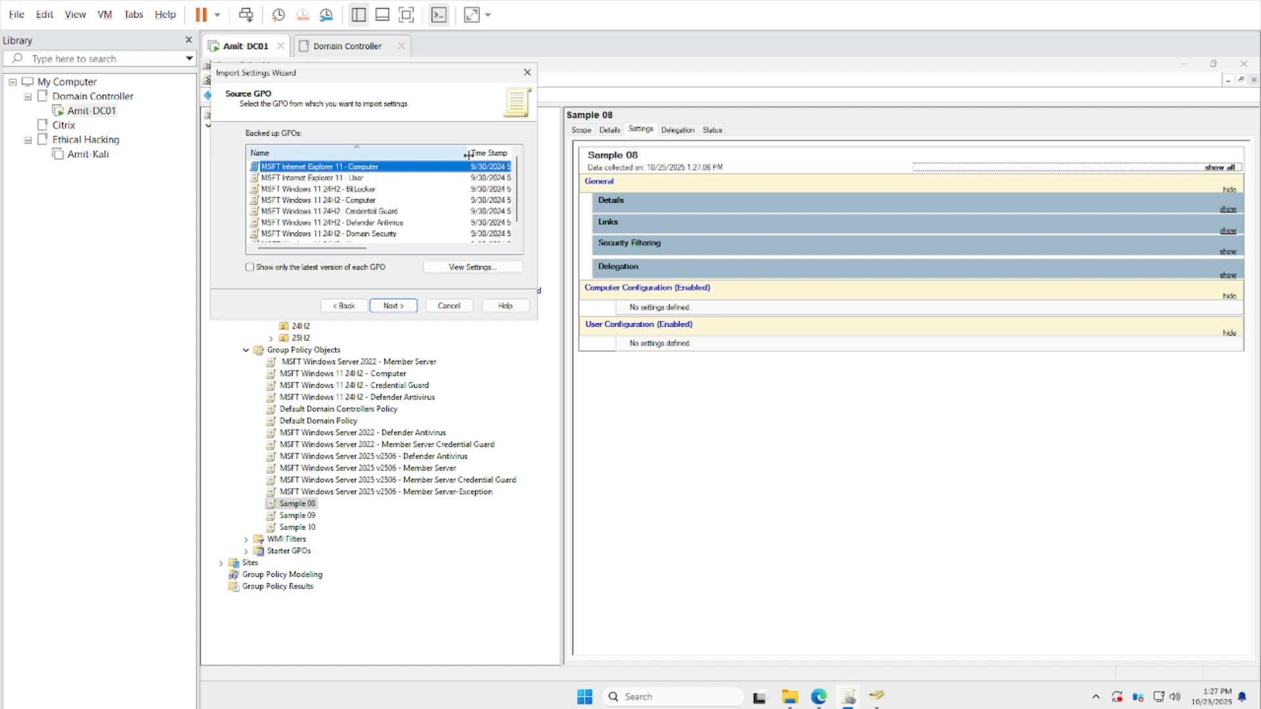
left_click(368, 190)
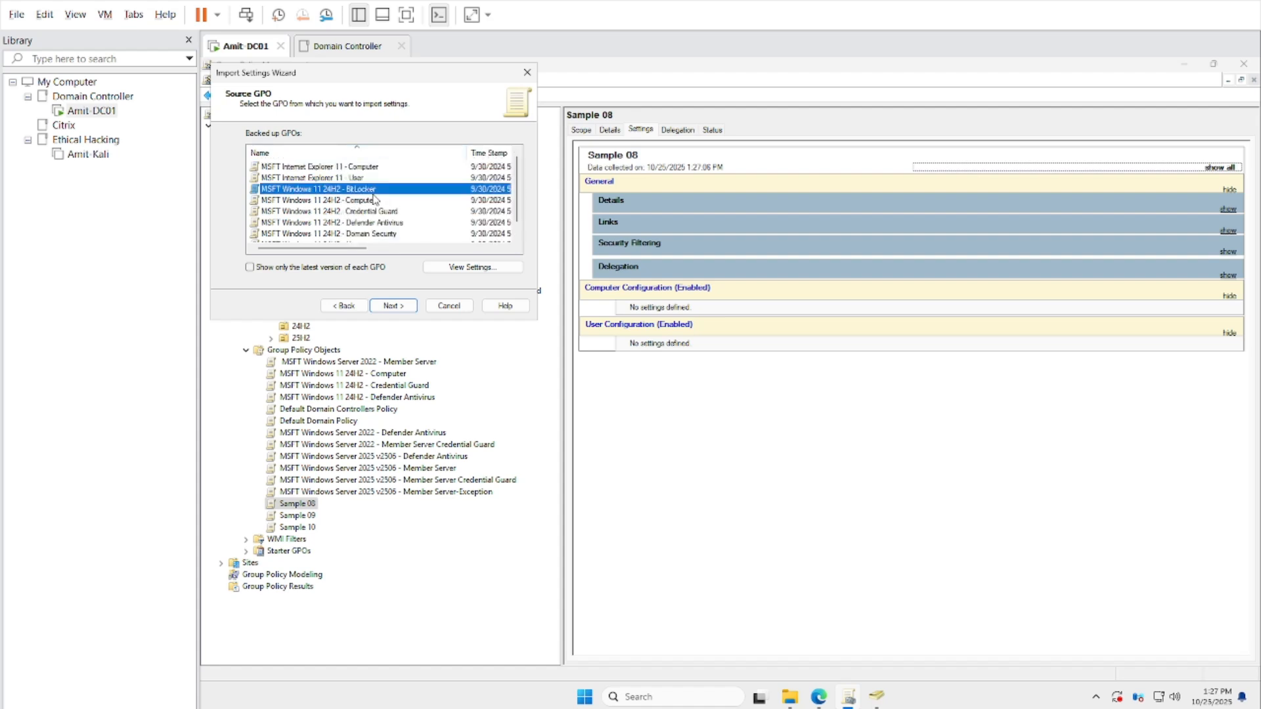
key("Down")
key("Down")
key("Down")
key("Down")
key("Down")
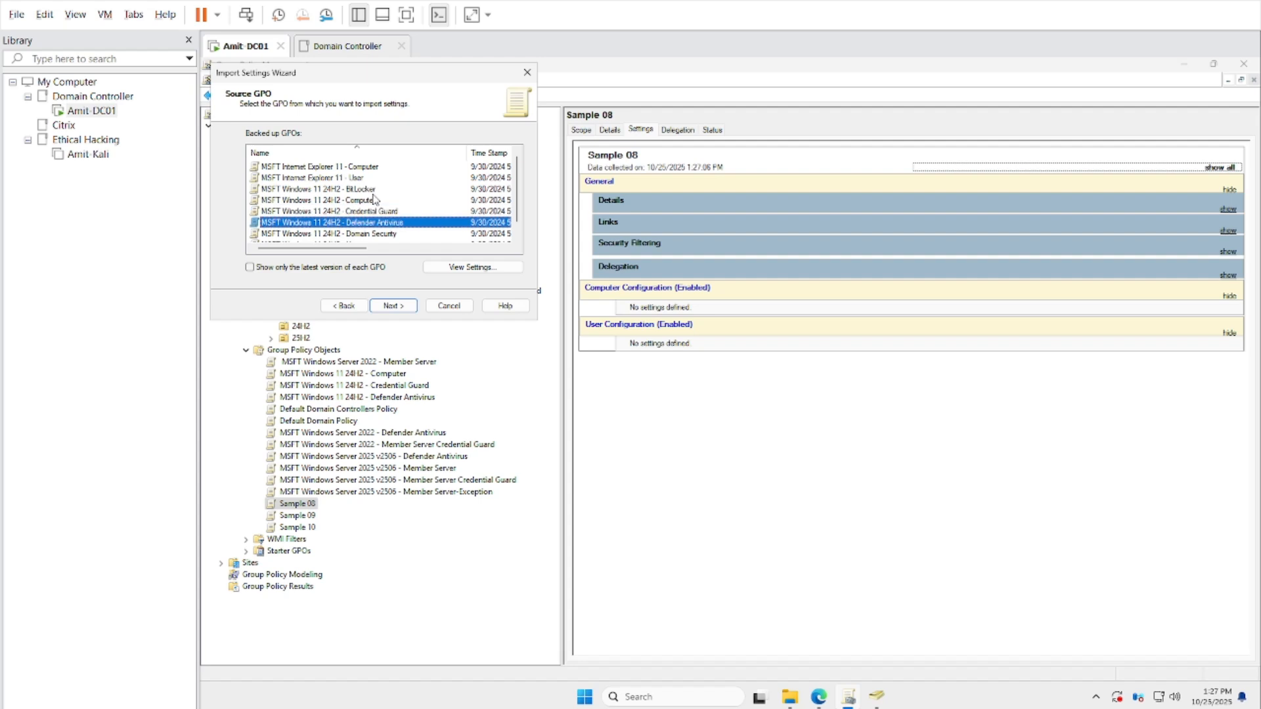
key("Up")
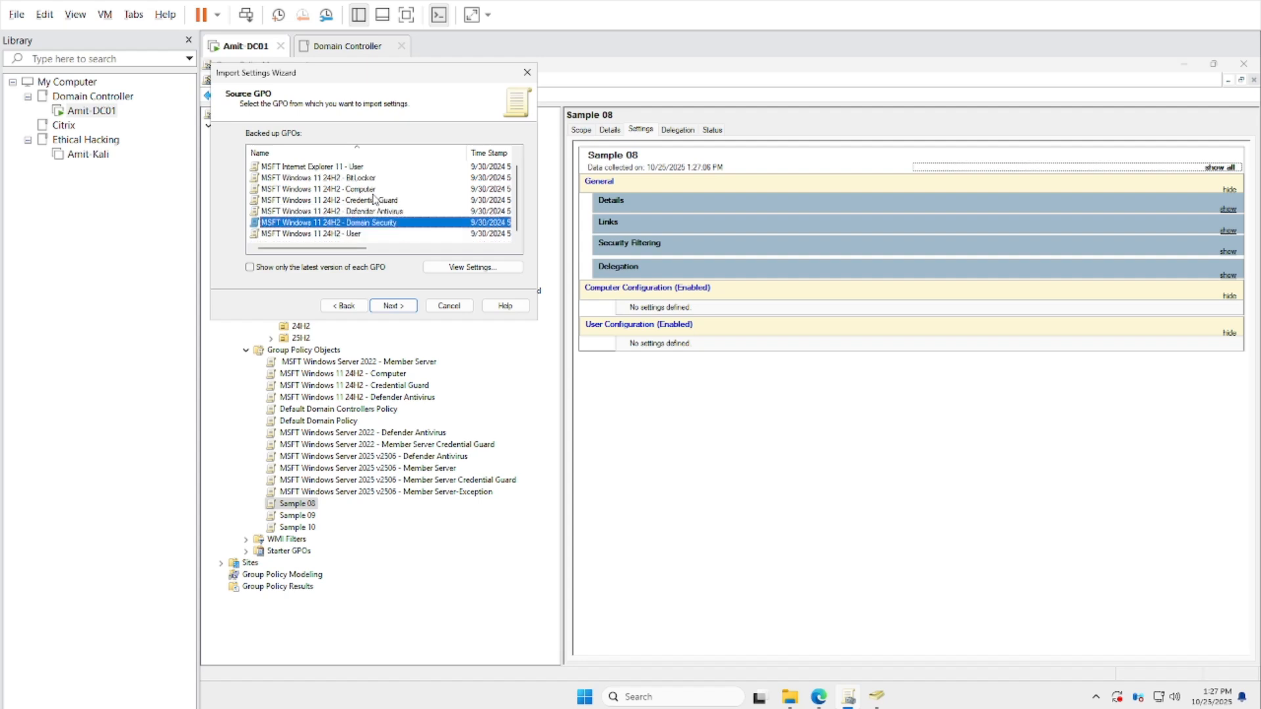
left_click(394, 306)
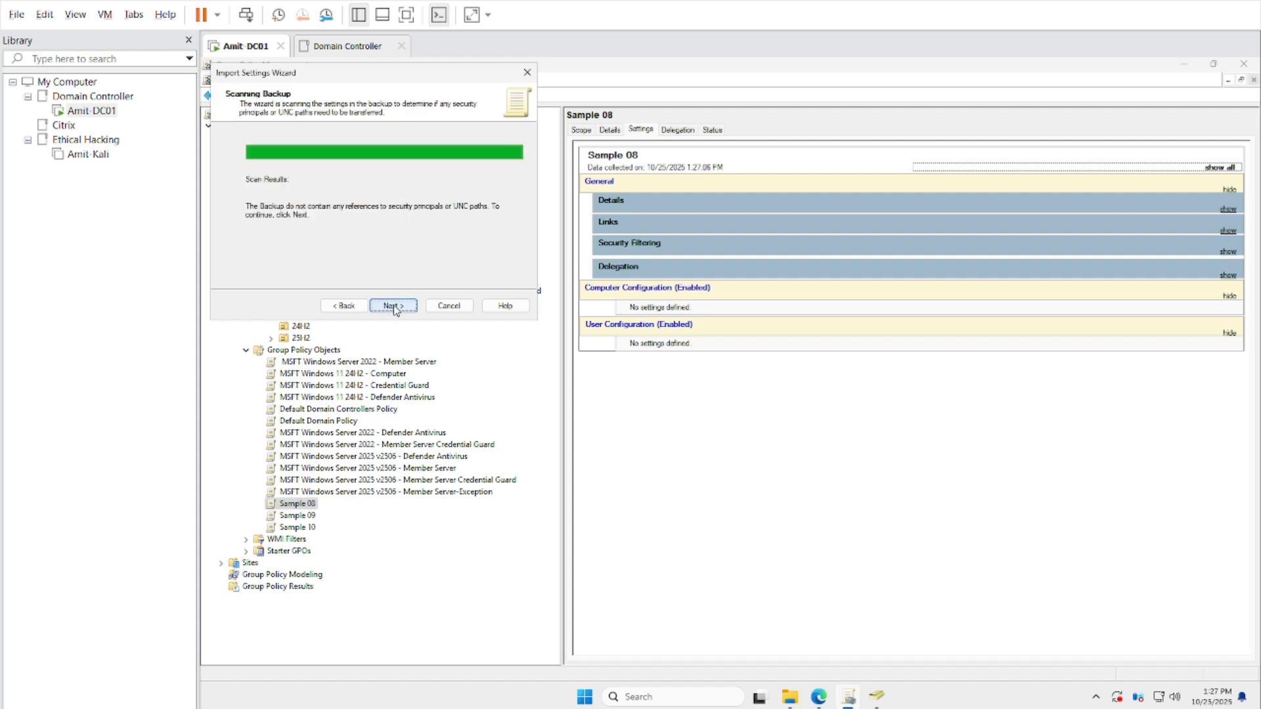
left_click(393, 306)
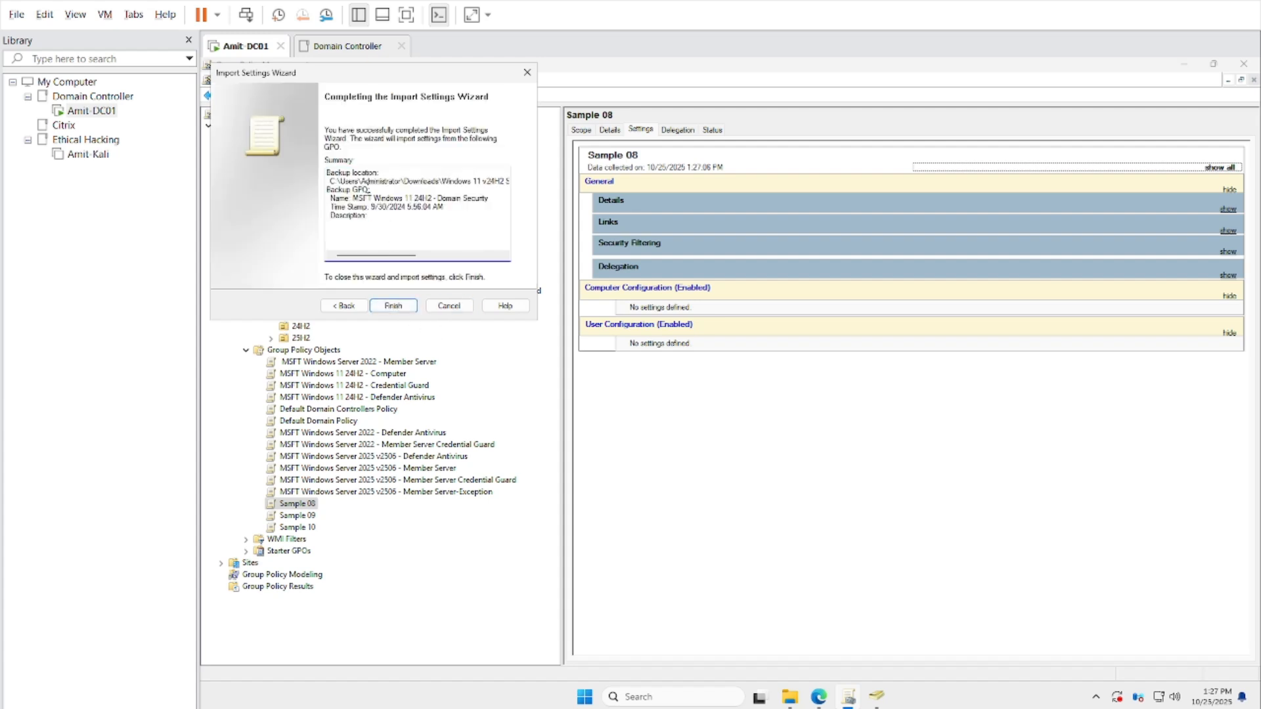
Copy the source name MSFT Windows 11 24H2 - Domain Security from the import summary and complete the import
left_click_drag(355, 199, 494, 202)
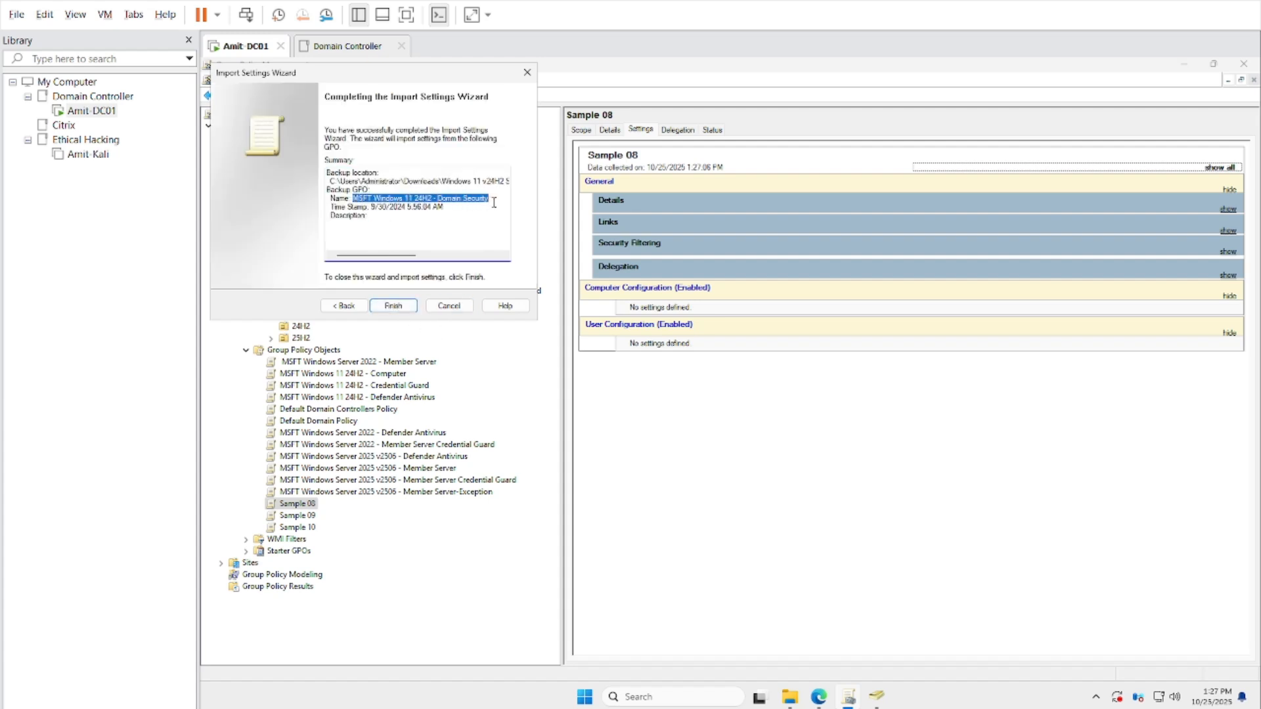
left_click(393, 306)
left_click(471, 326)
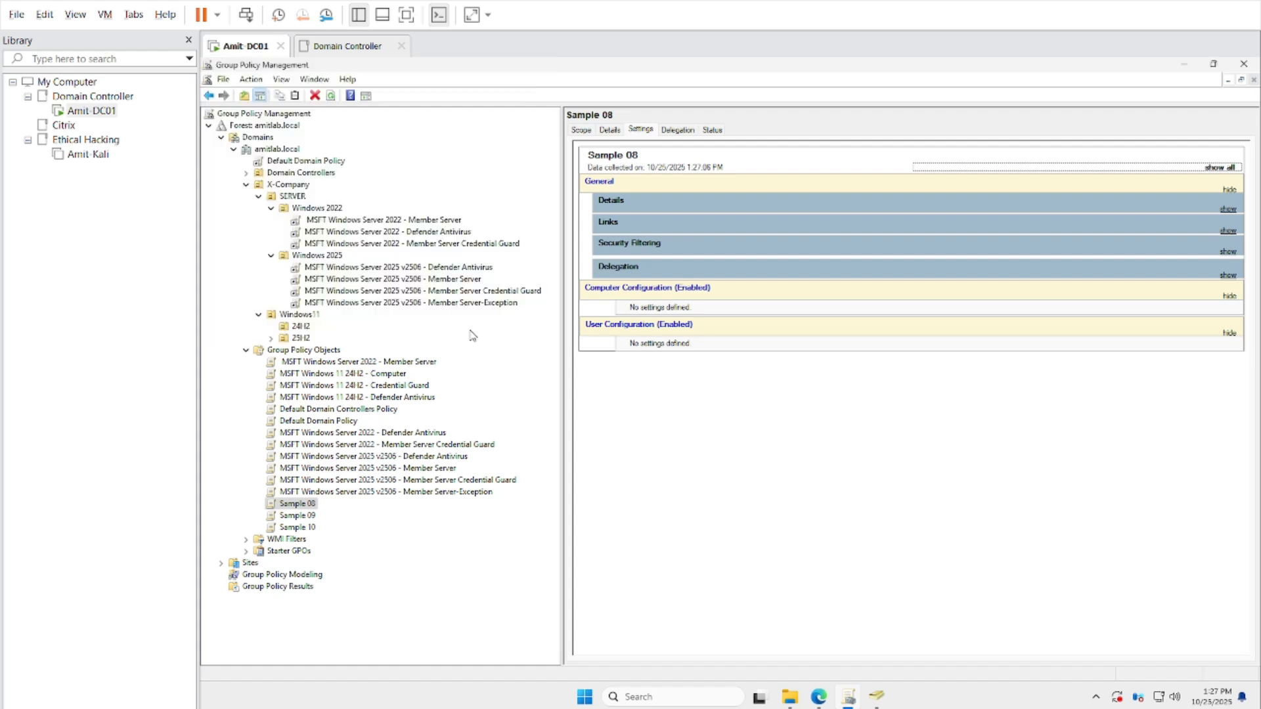
Rename Sample 08 as MSFT Windows 11 24H2 - Domain Security using the copied source name
right_click(302, 509)
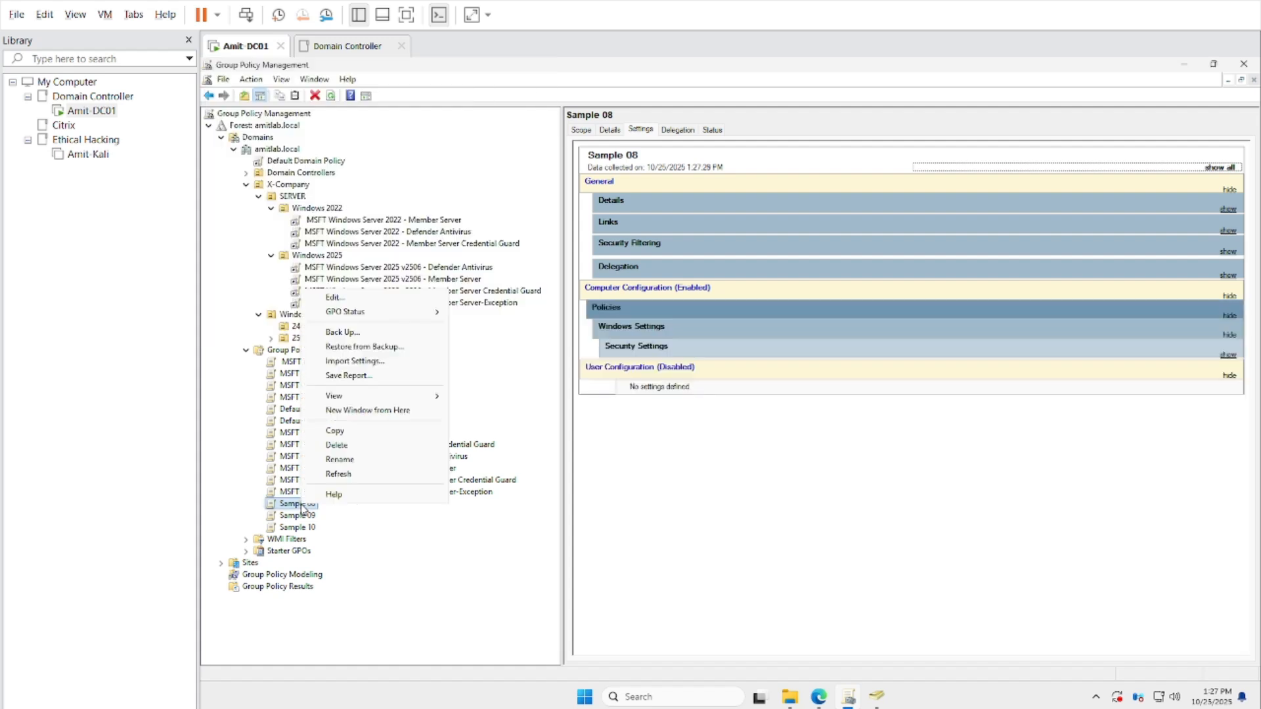
left_click(355, 460)
key("ctrl+v")
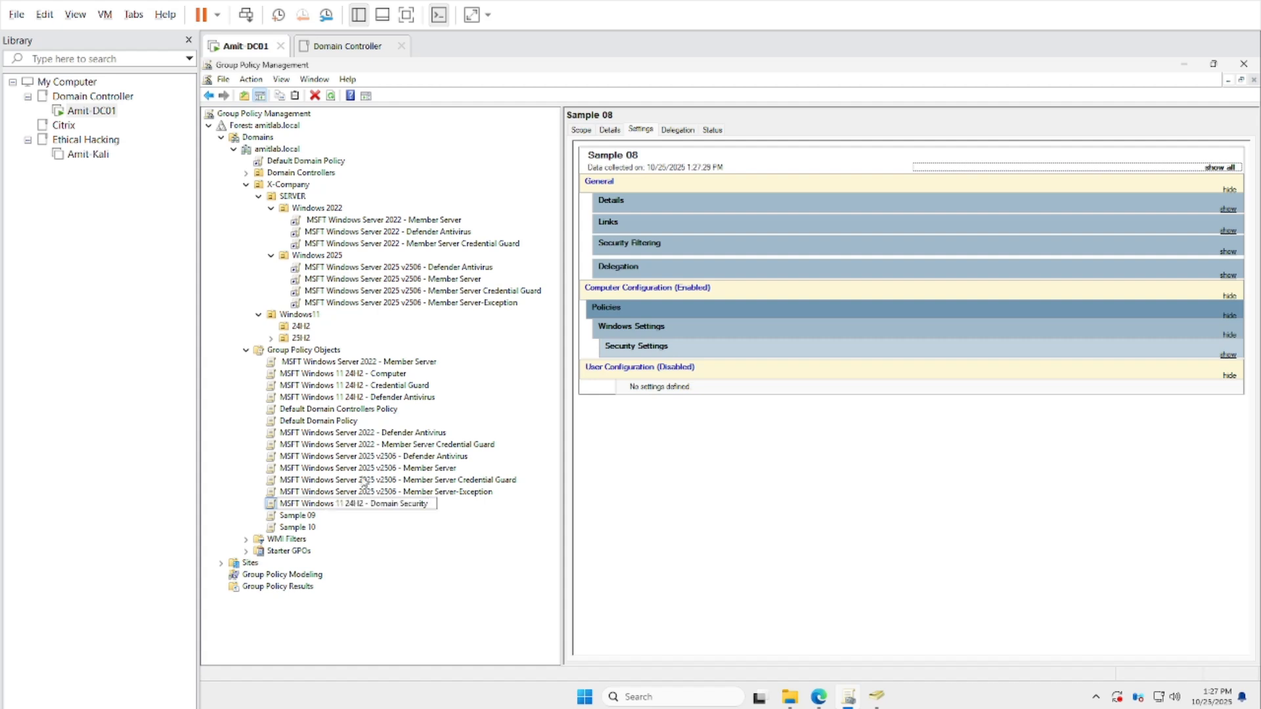
key("Return")
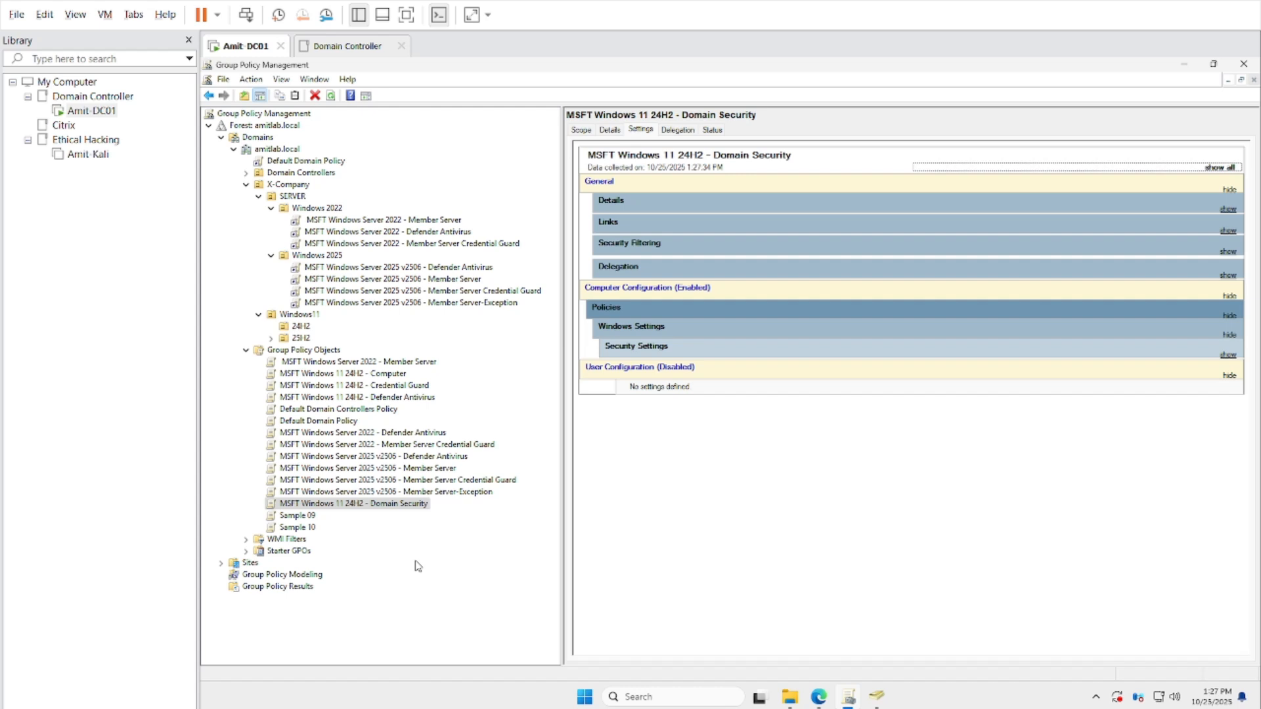
Link the existing MSFT Windows 11 24H2 Computer, Credential Guard, Defender Antivirus and Domain Security GPOs to the 24H2 organizational unit
left_click(300, 326)
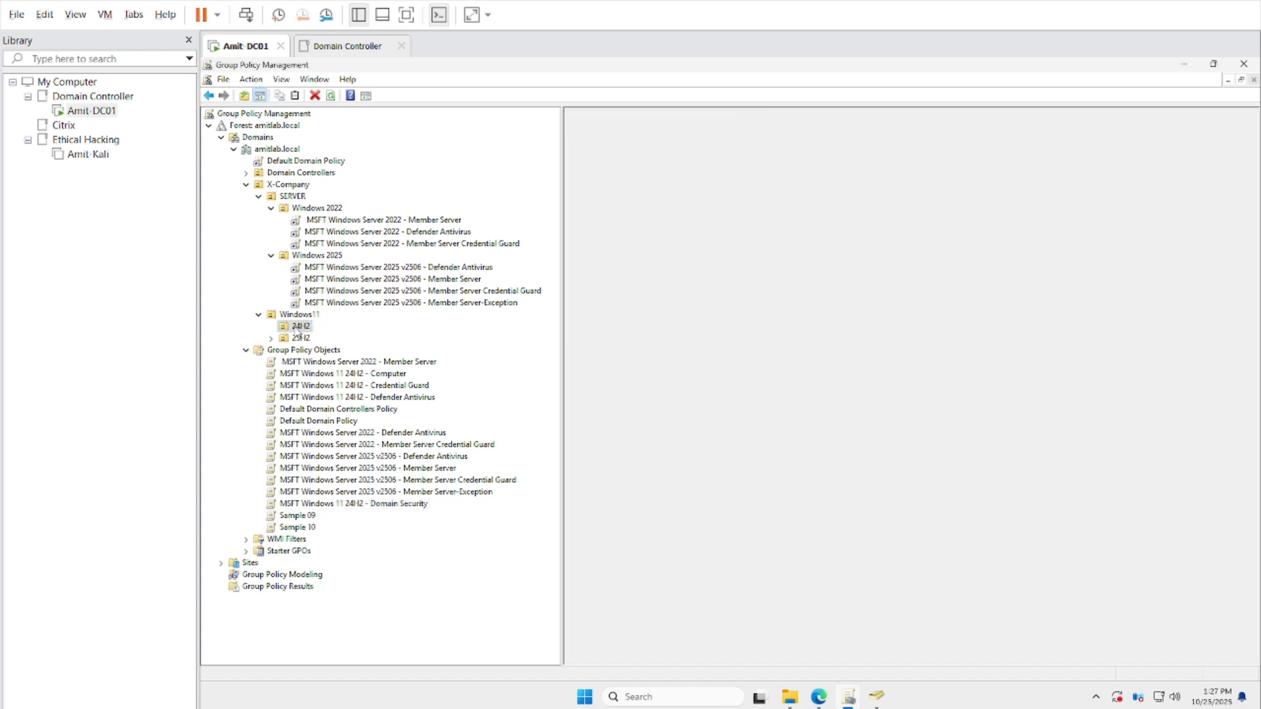
right_click(299, 328)
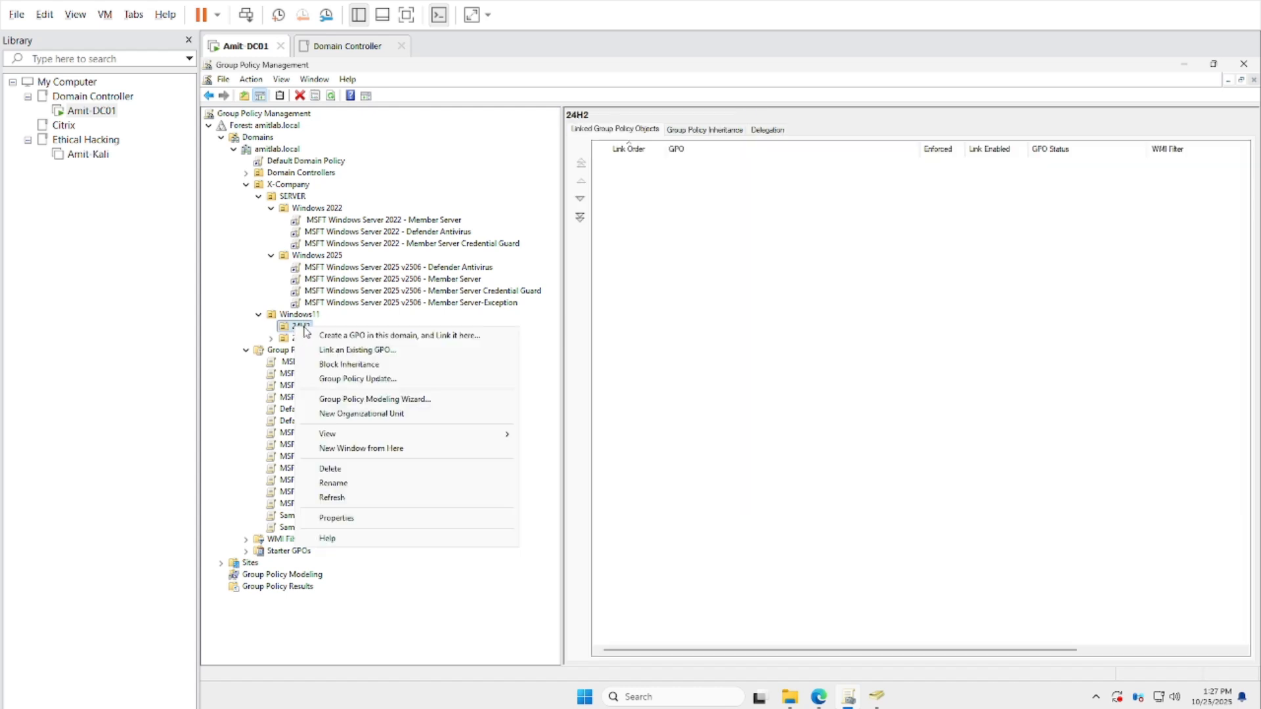
left_click(345, 349)
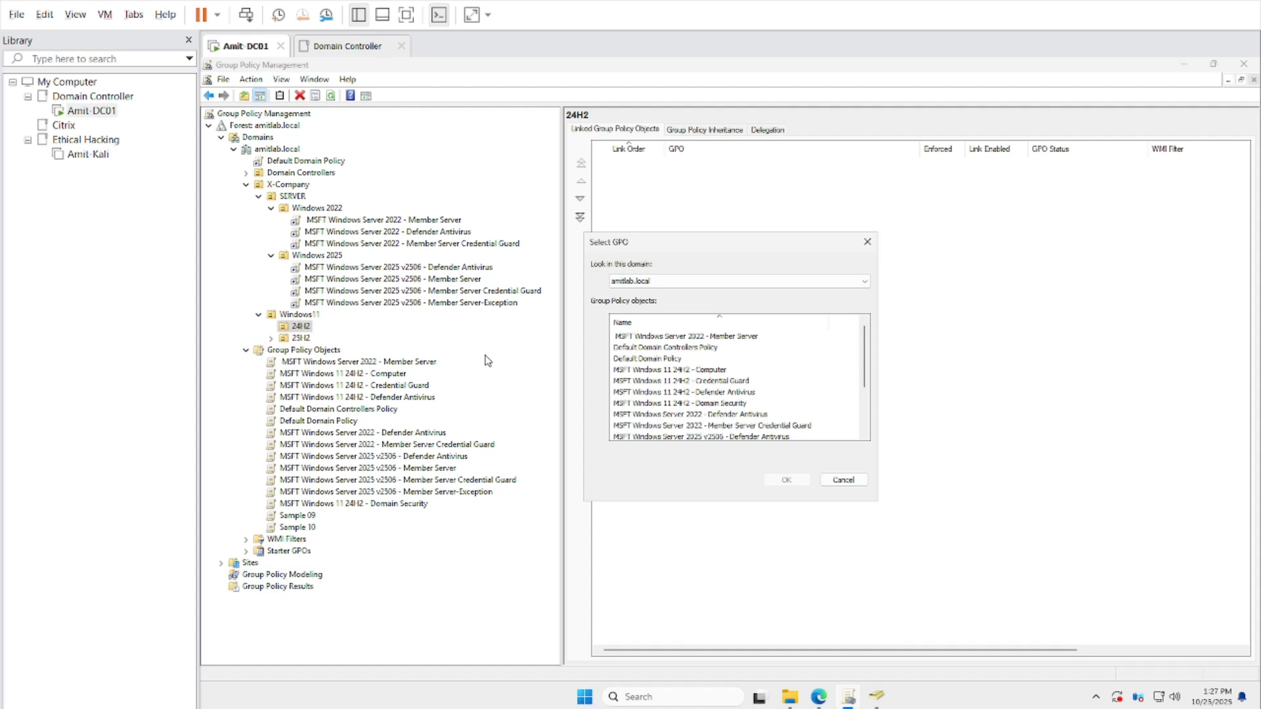
left_click(682, 370)
key("shift+Down")
key("shift+Down")
key("shift+Down")
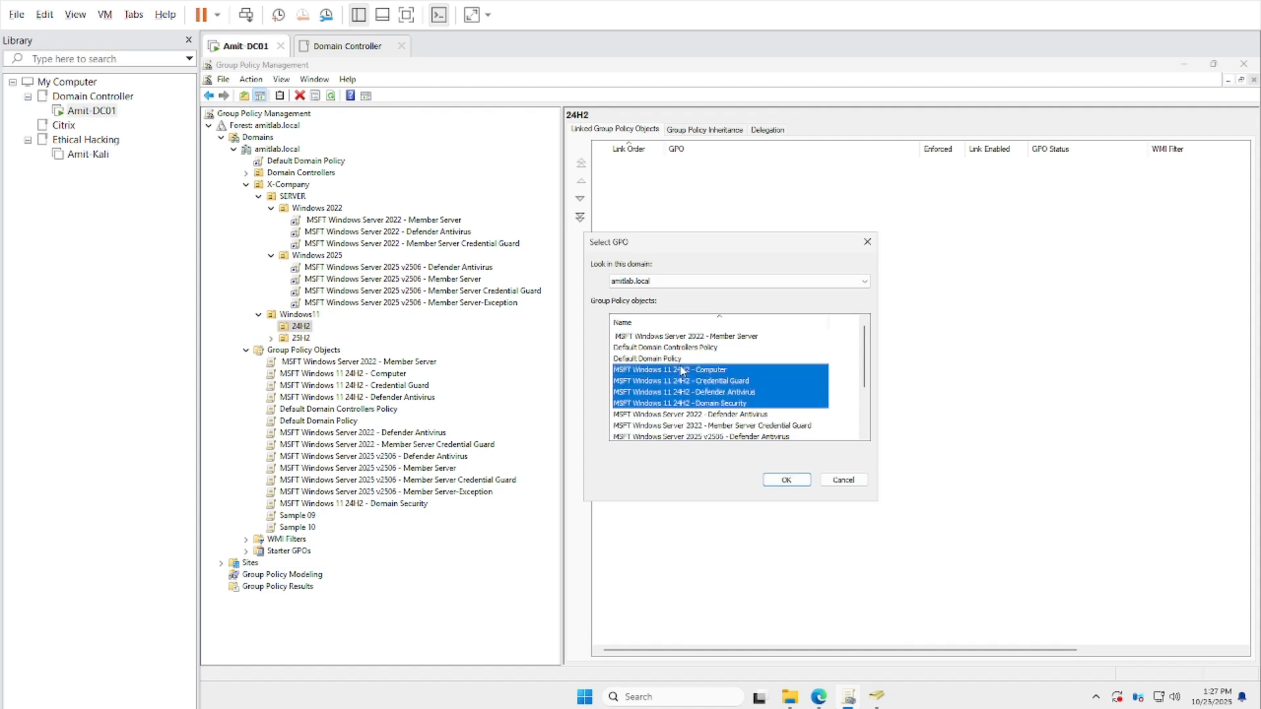
left_click(796, 479)
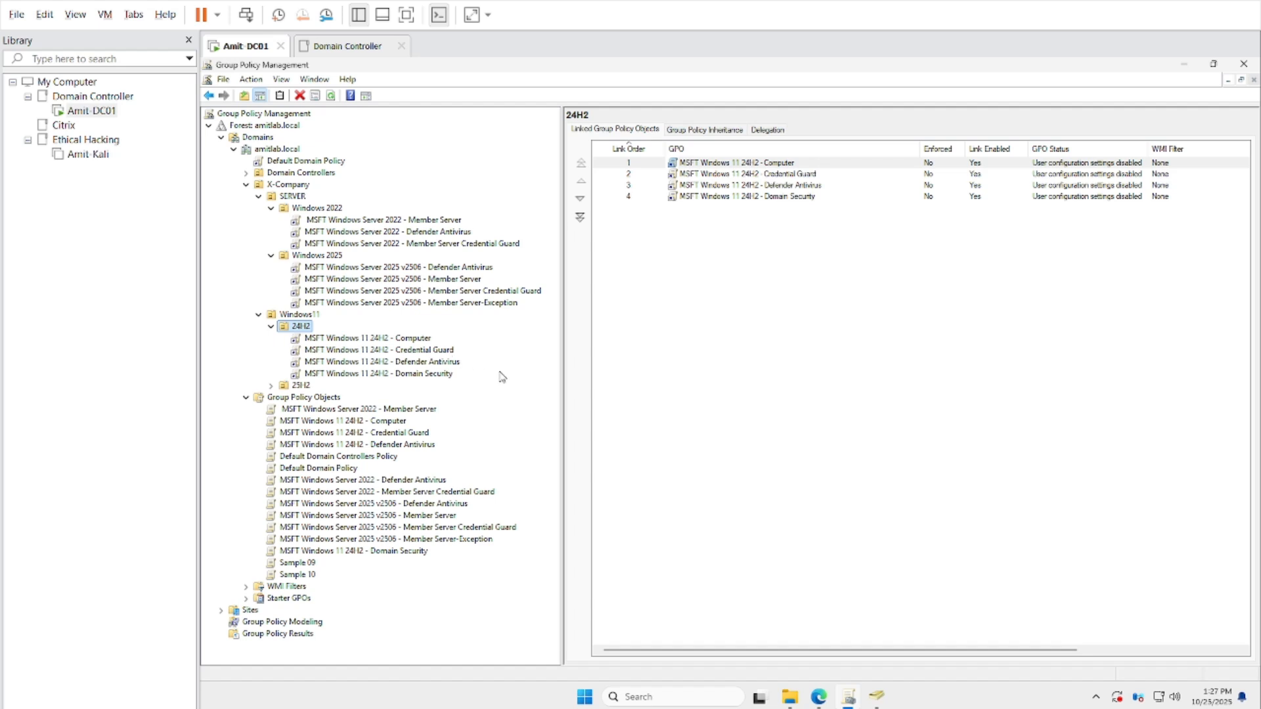
Duplicate the Sample 09 GPO within Group Policy Objects, using the default permissions for new GPOs
left_click(299, 564)
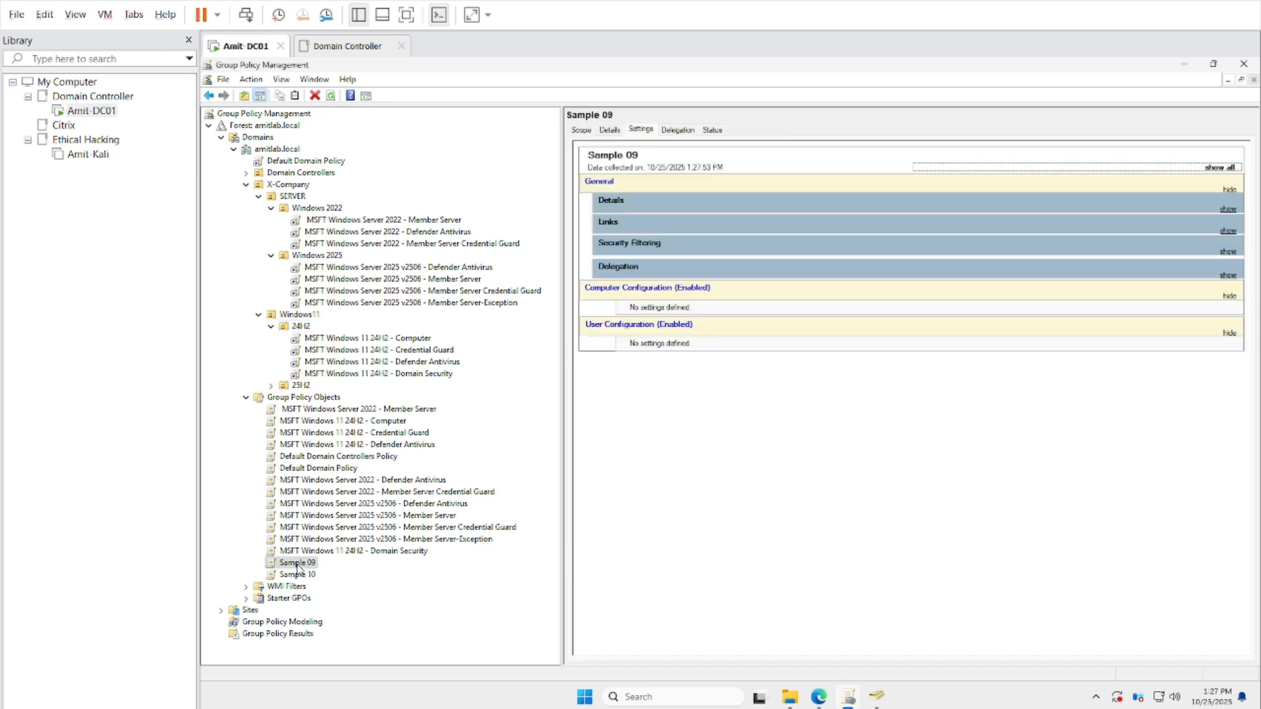
right_click(298, 567)
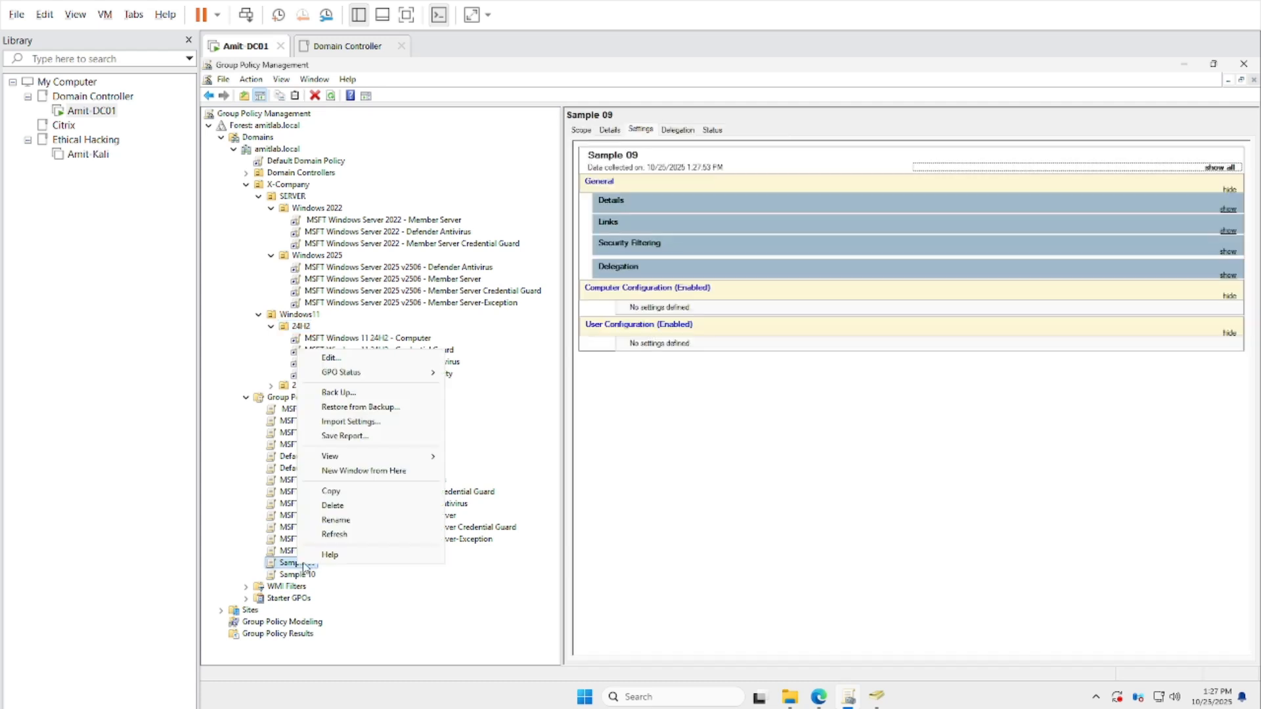
left_click(342, 490)
right_click(308, 399)
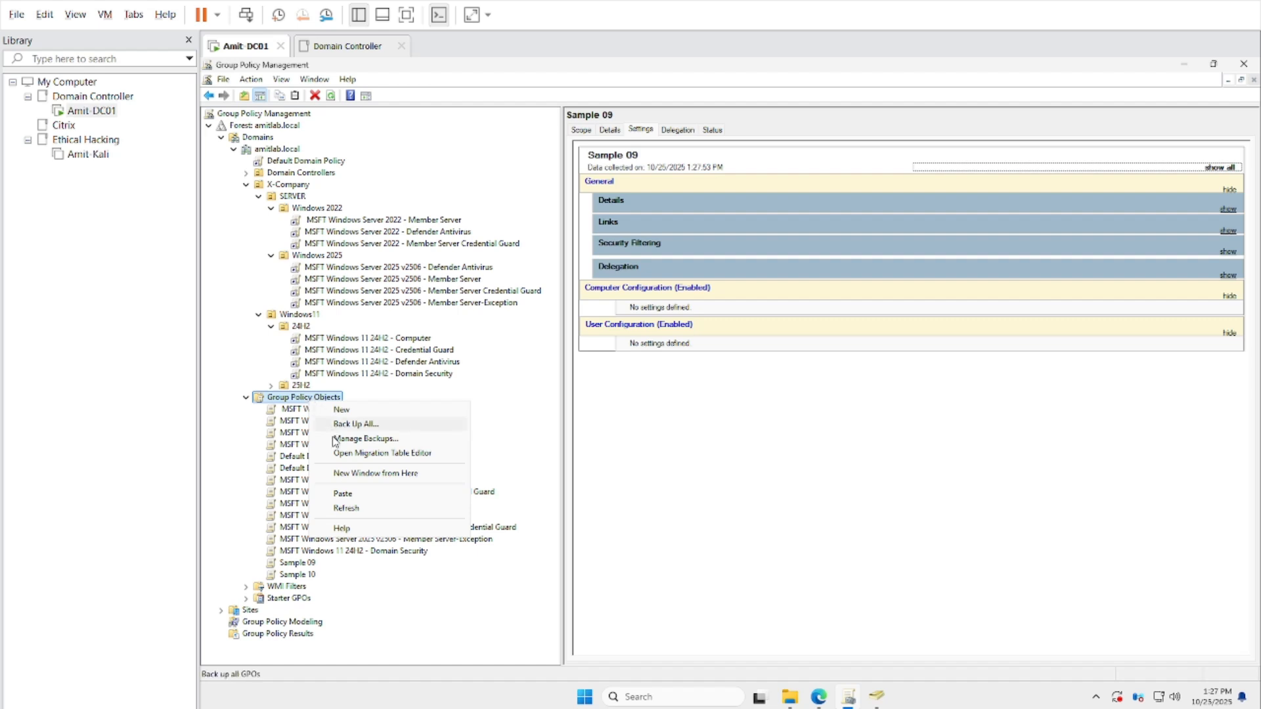
left_click(345, 496)
left_click(773, 406)
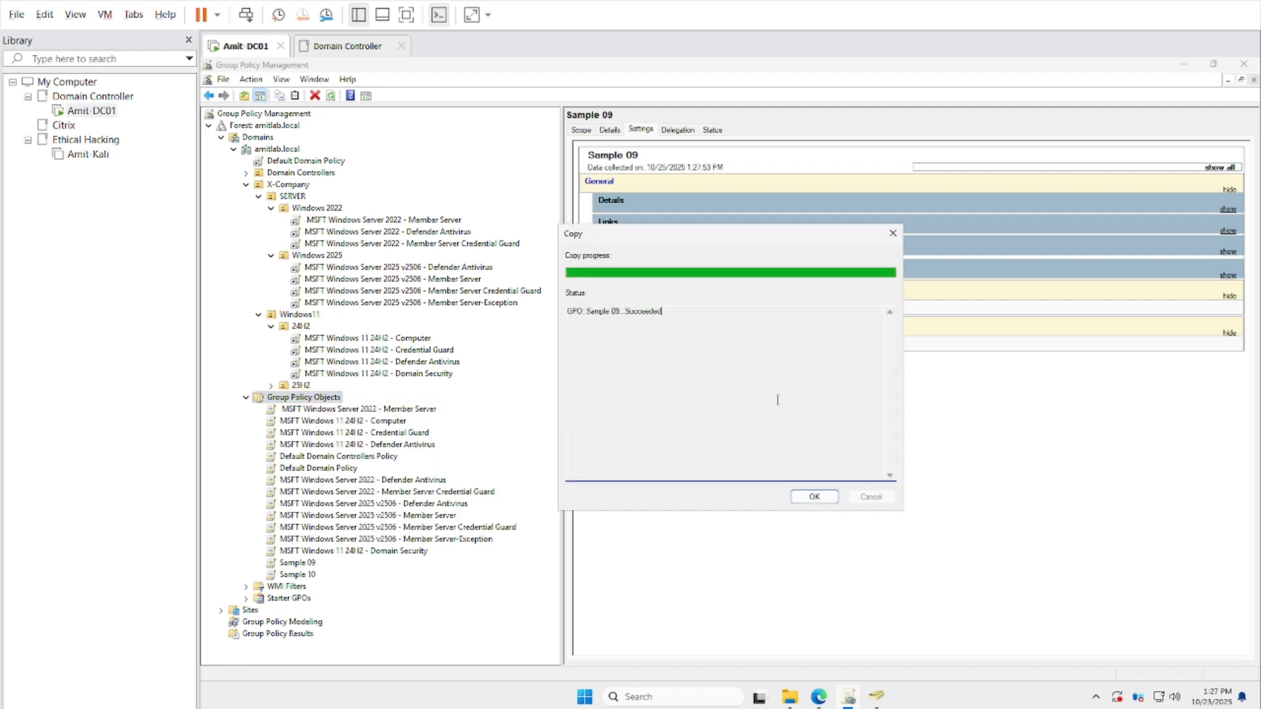
left_click(799, 495)
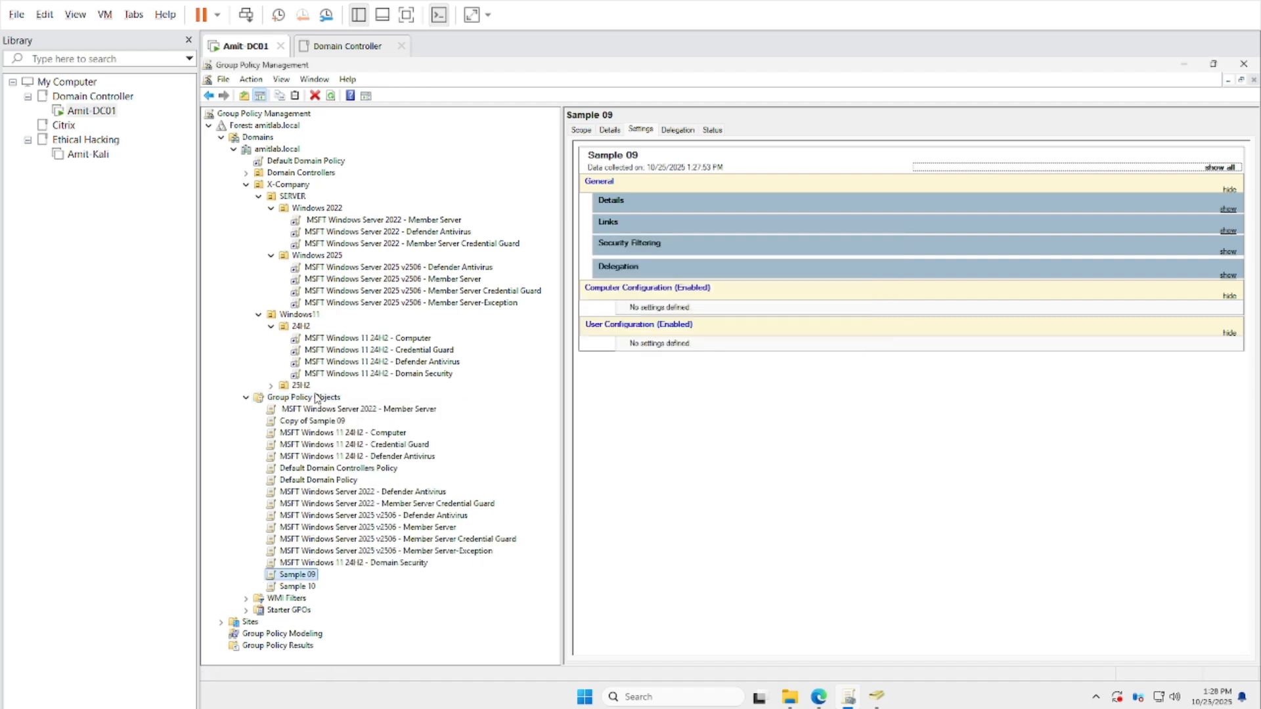
Create two more copies of Sample 09 in Group Policy Objects with the default permissions
right_click(317, 399)
left_click(349, 489)
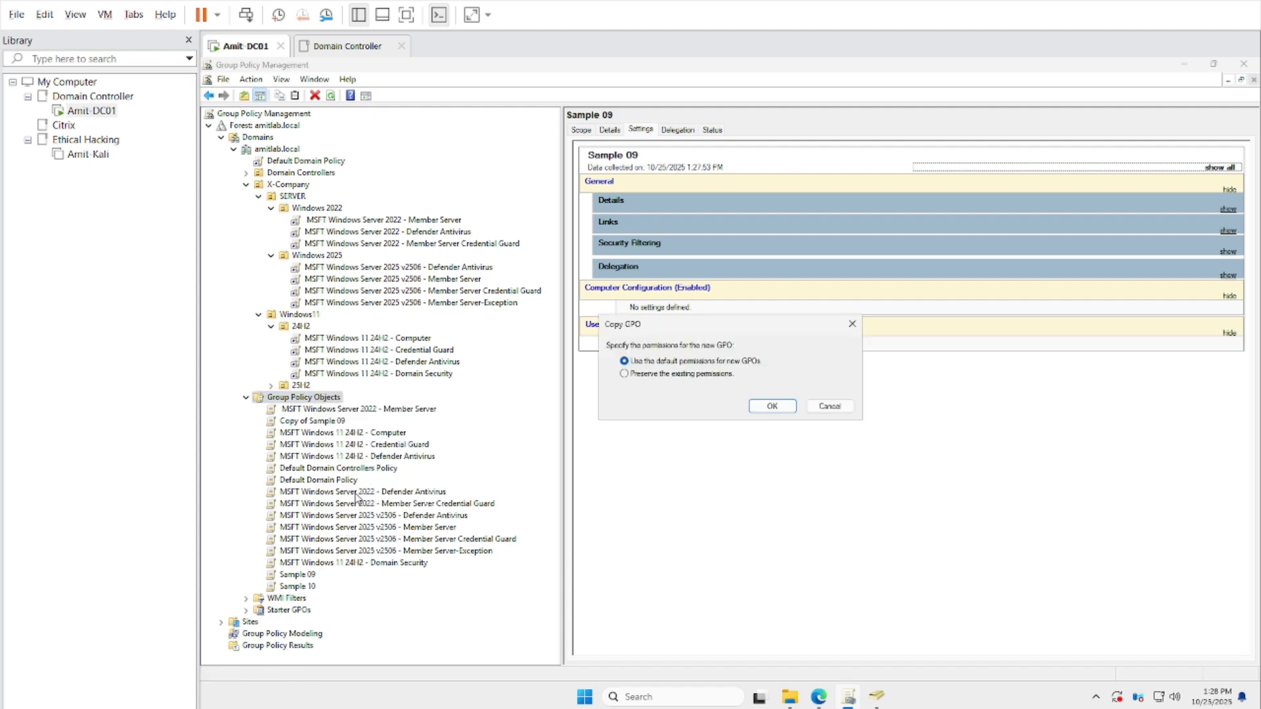
left_click(772, 407)
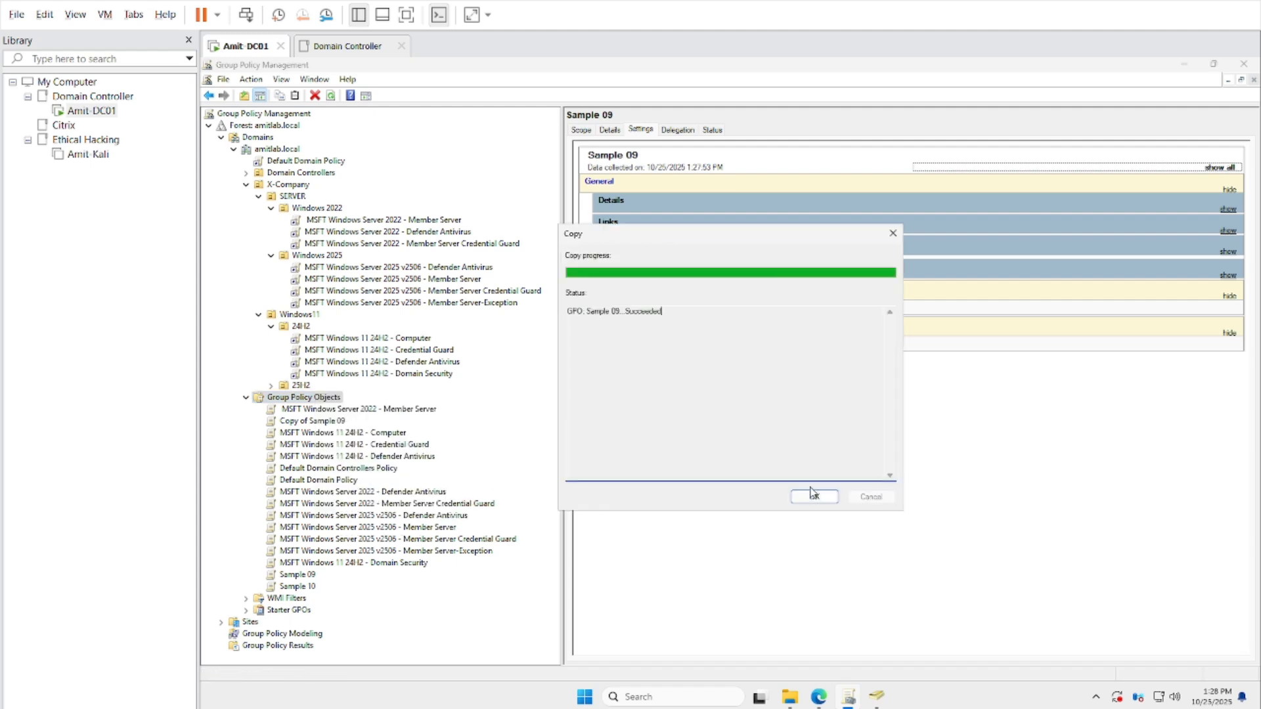
left_click(814, 496)
right_click(296, 401)
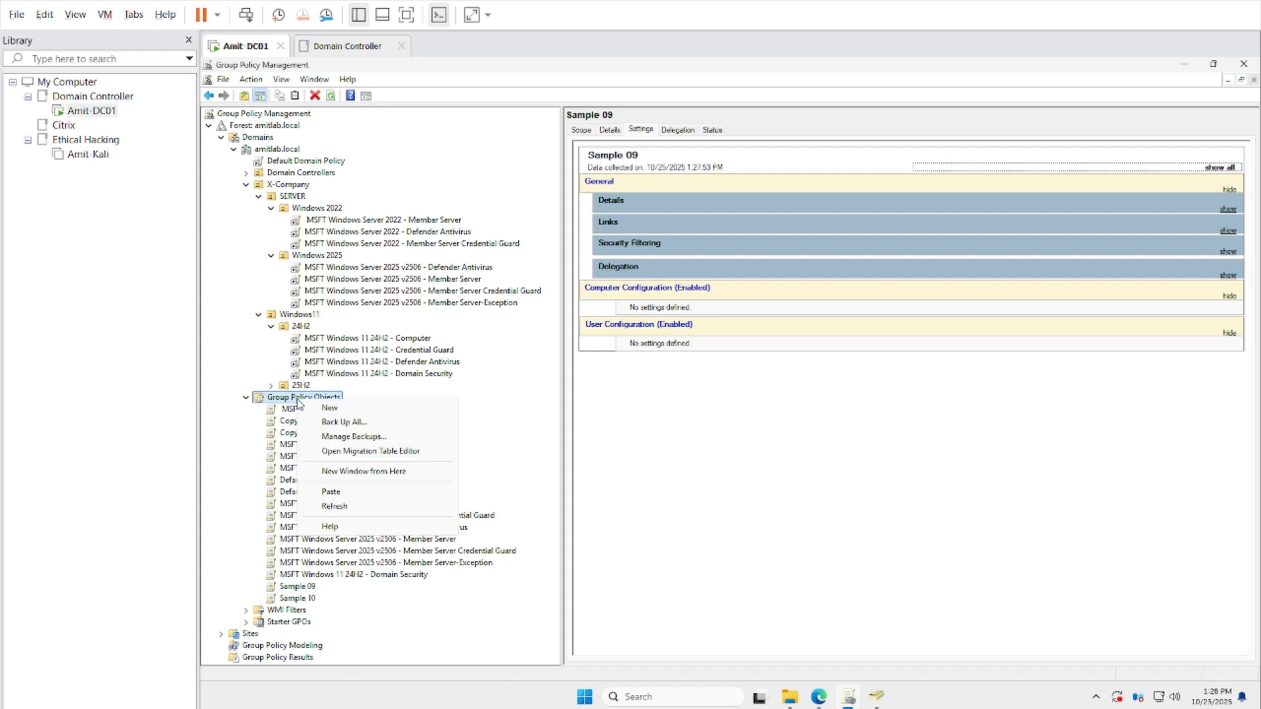
left_click(344, 489)
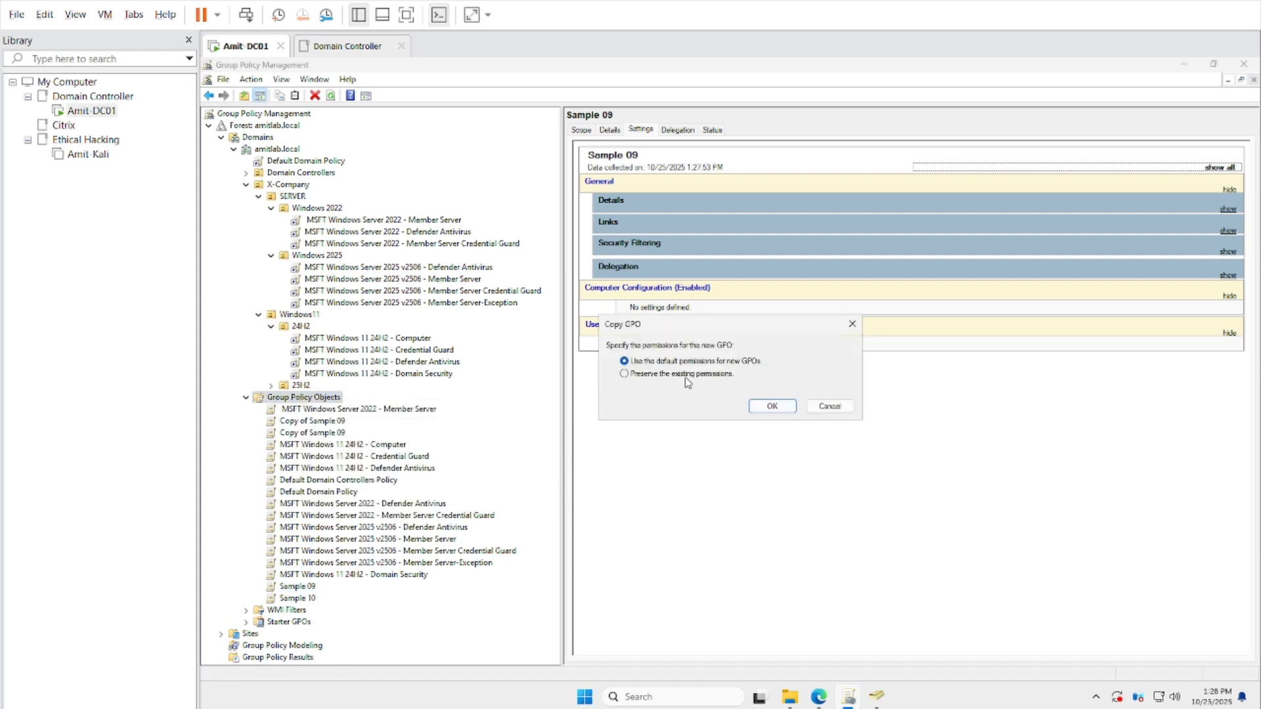
left_click(772, 406)
left_click(813, 498)
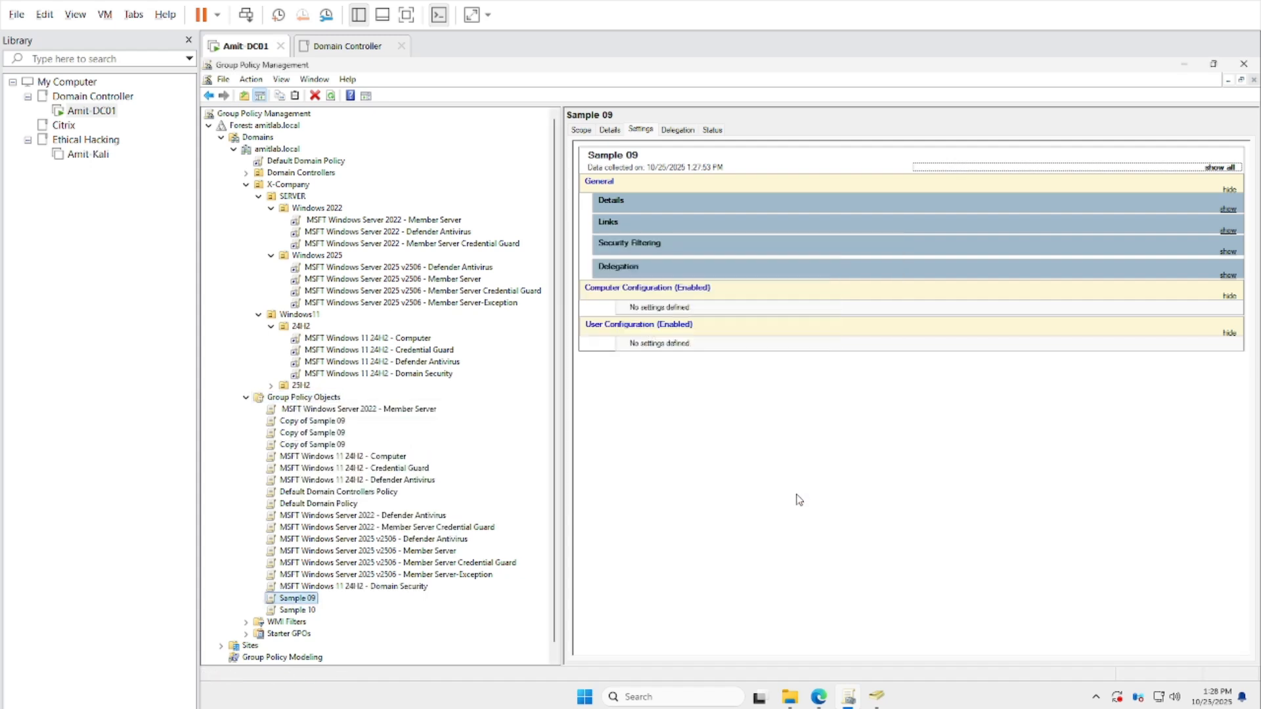
Start importing settings into the first Copy of Sample 09, choosing the GPOs folder of Windows 11 v25H2 Security Baseline as the backup location
right_click(305, 424)
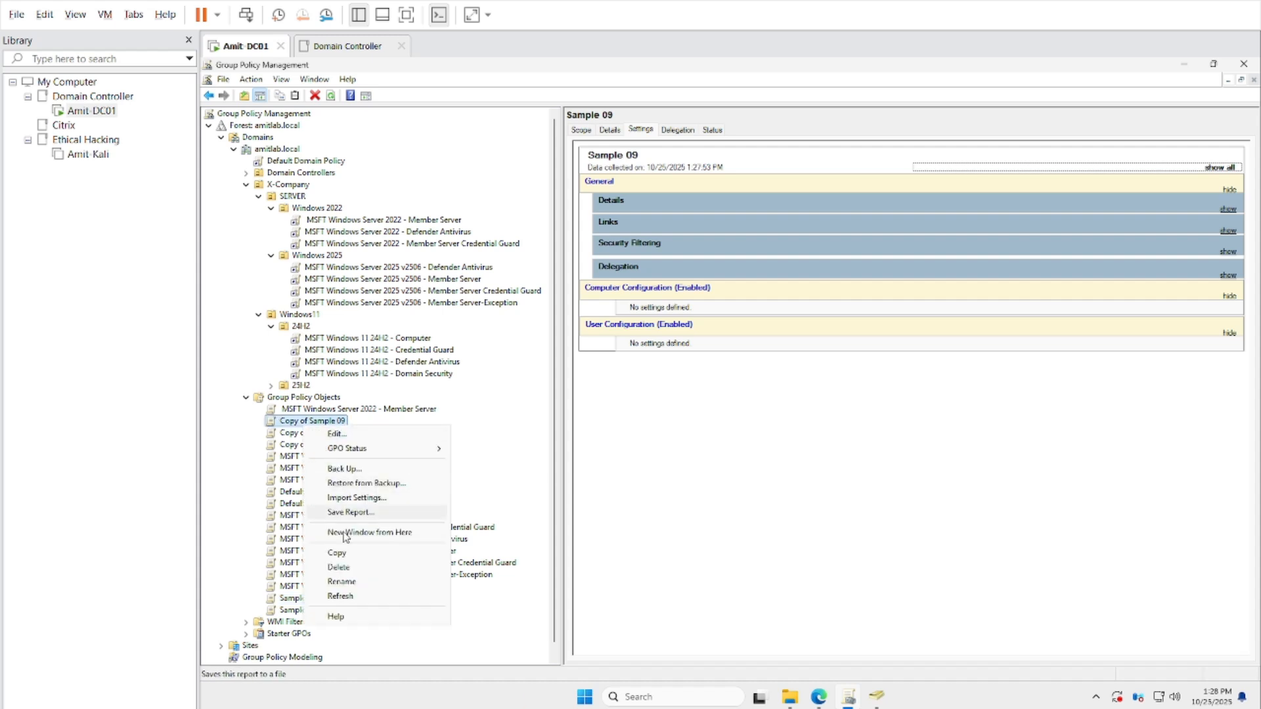
left_click(375, 497)
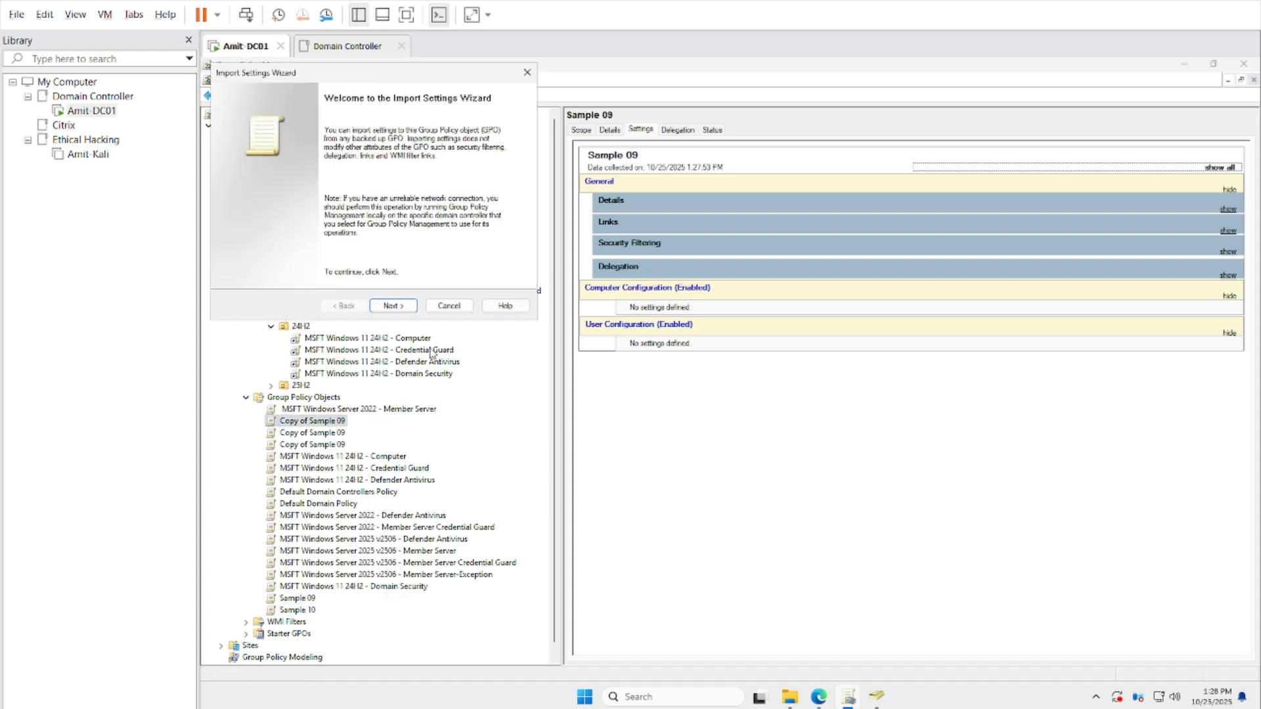
left_click(392, 306)
left_click(392, 307)
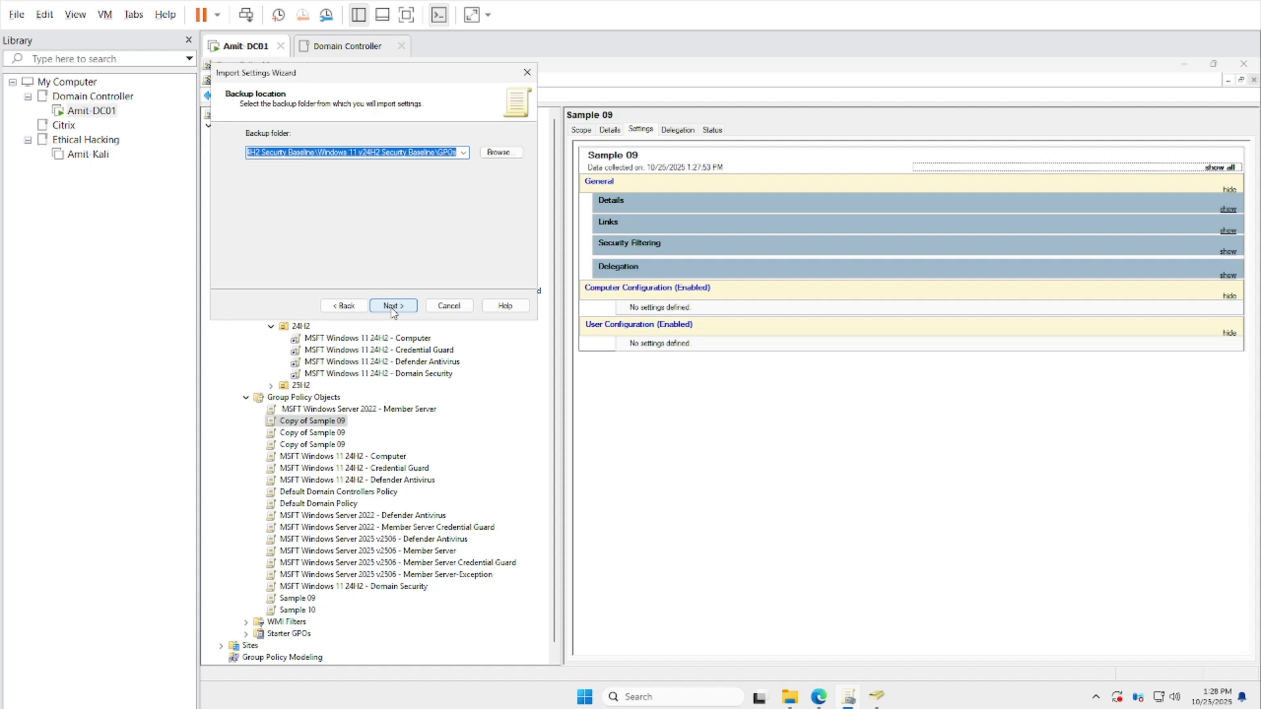
left_click(498, 152)
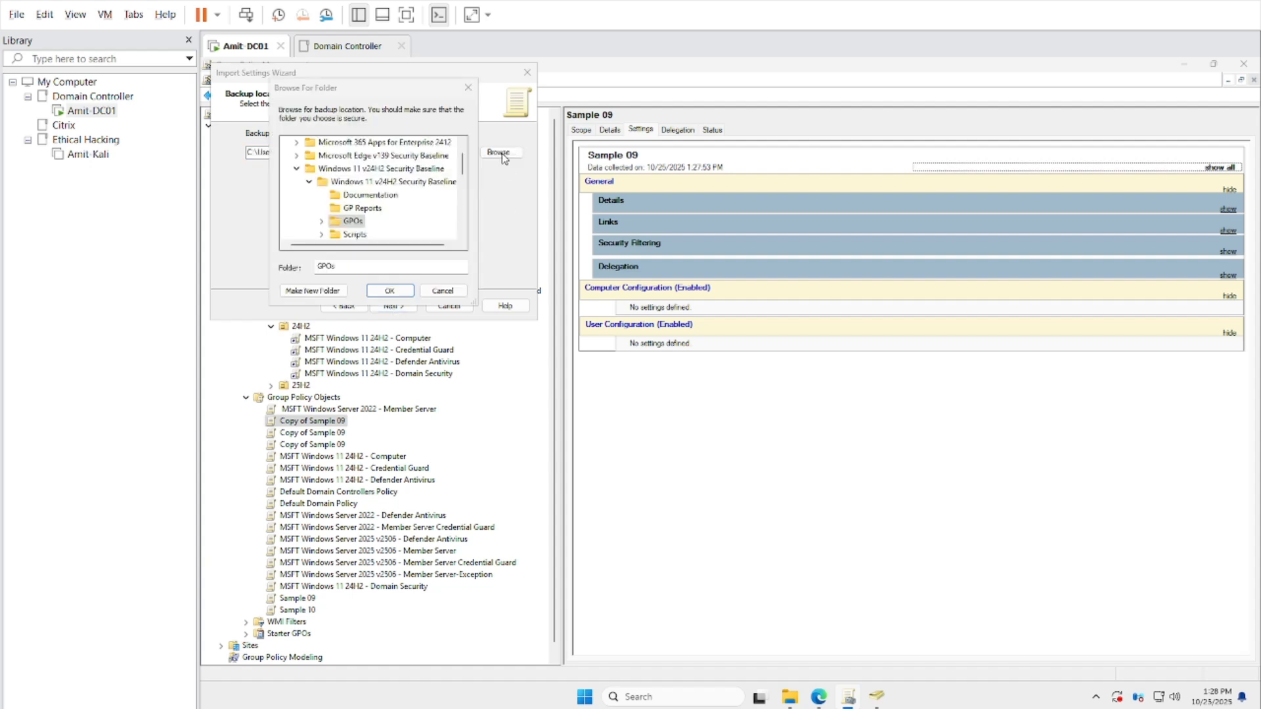
left_click(296, 170)
left_click(296, 171)
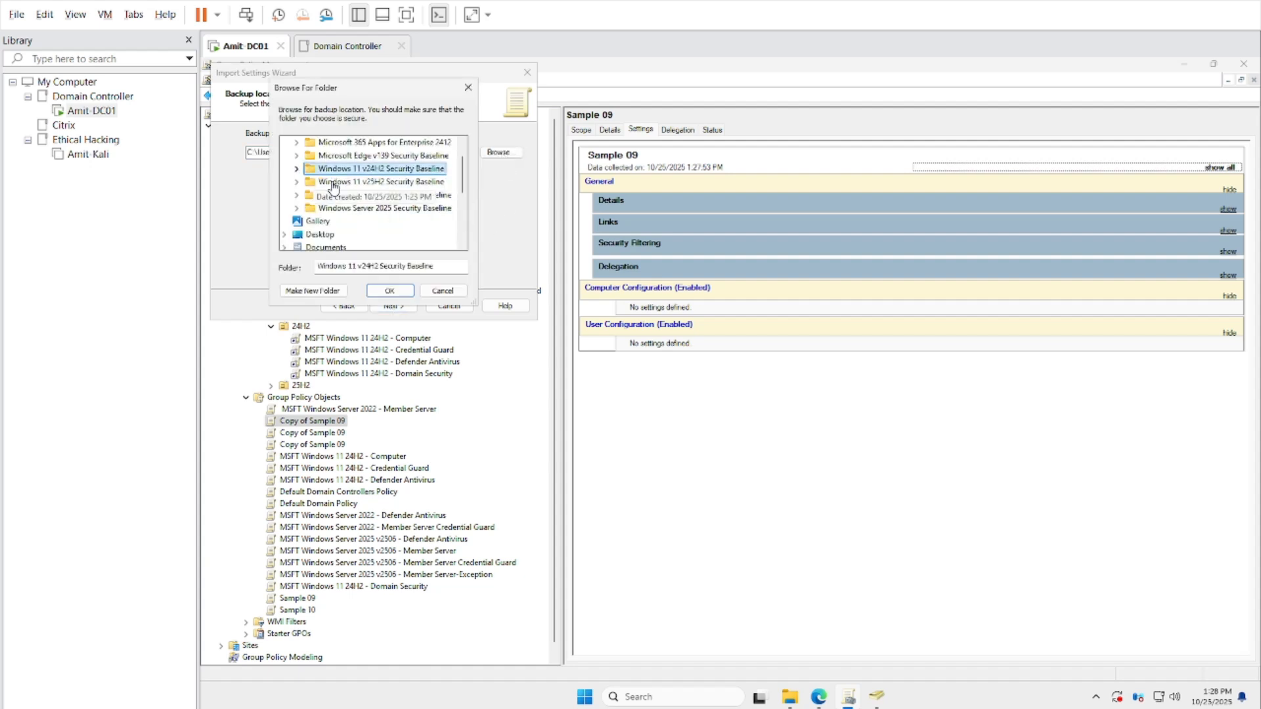
left_click(368, 182)
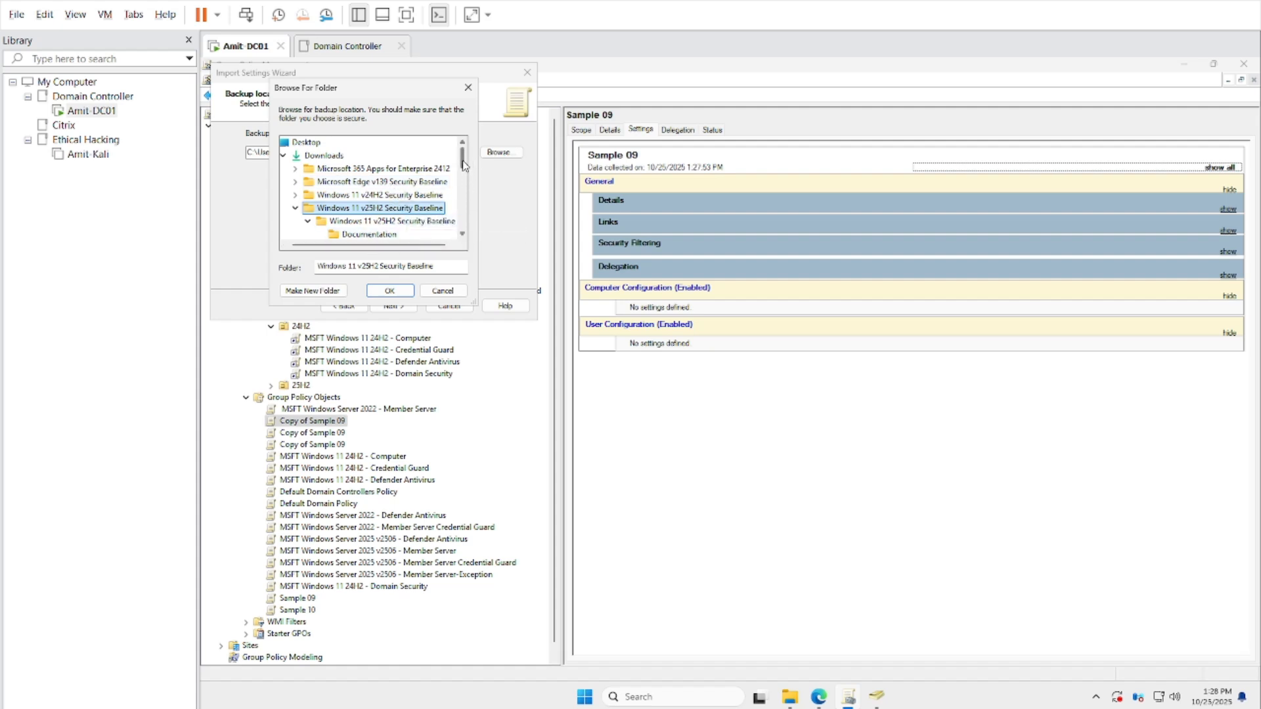
left_click_drag(462, 164, 464, 185)
left_click(350, 169)
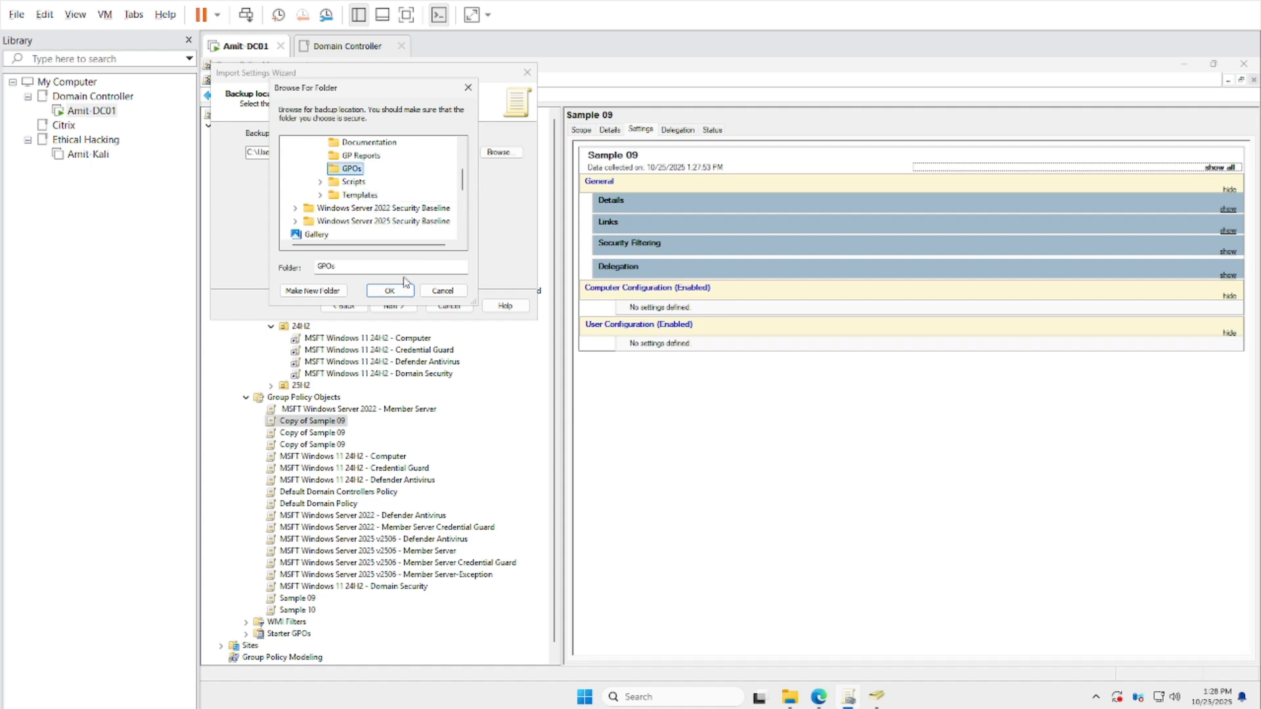
left_click(394, 291)
left_click(397, 306)
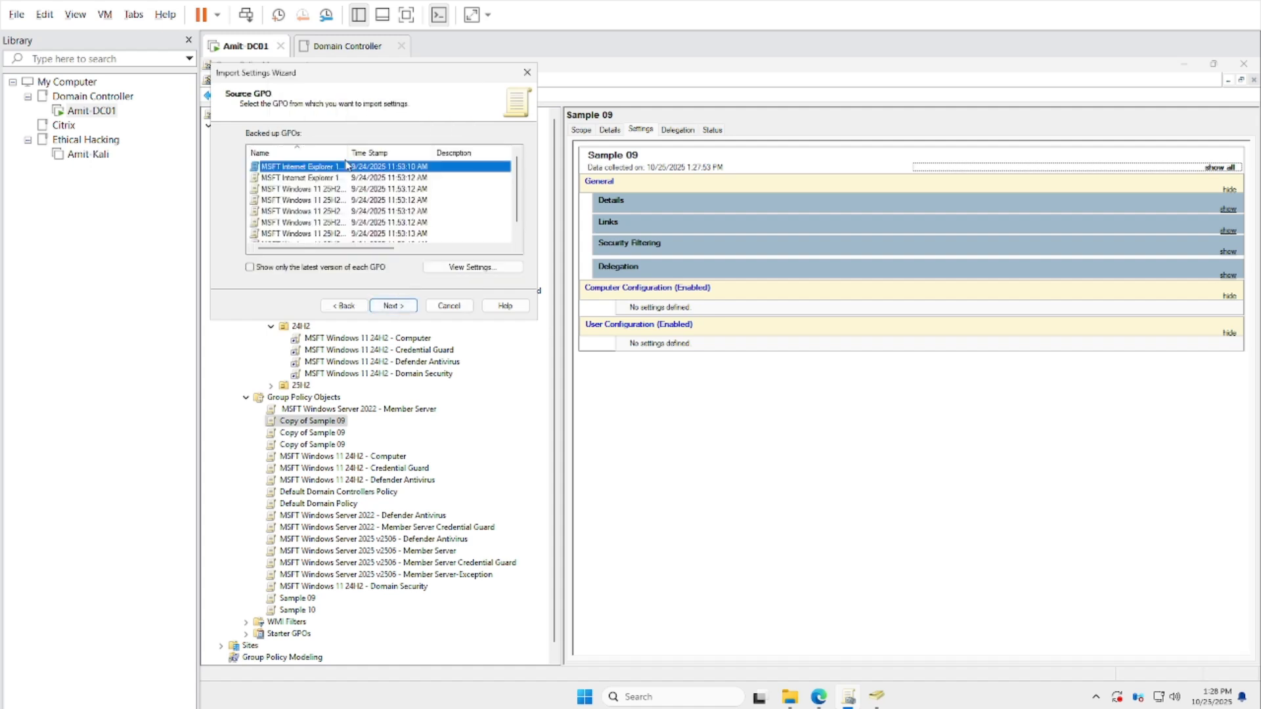
Choose MSFT Windows 11 25H2 - Computer as the source GPO and proceed to the import summary, copying references identically from the source
left_click_drag(348, 152, 419, 152)
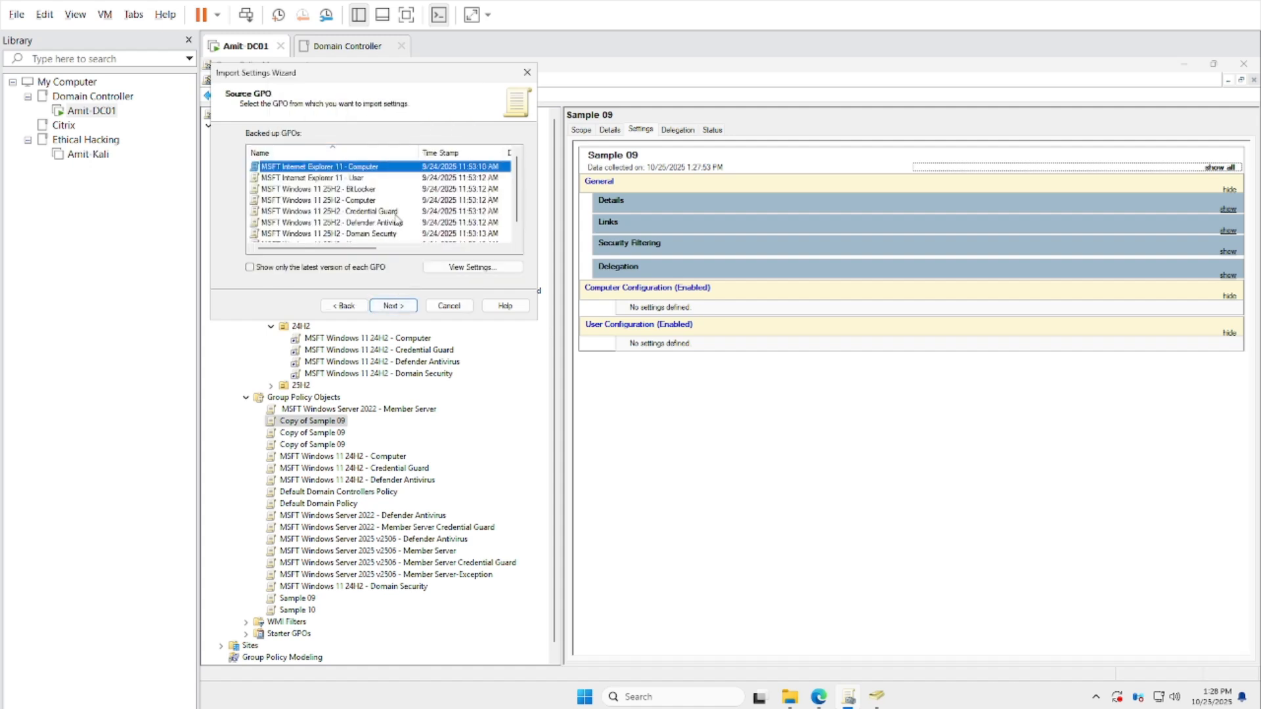
left_click(347, 201)
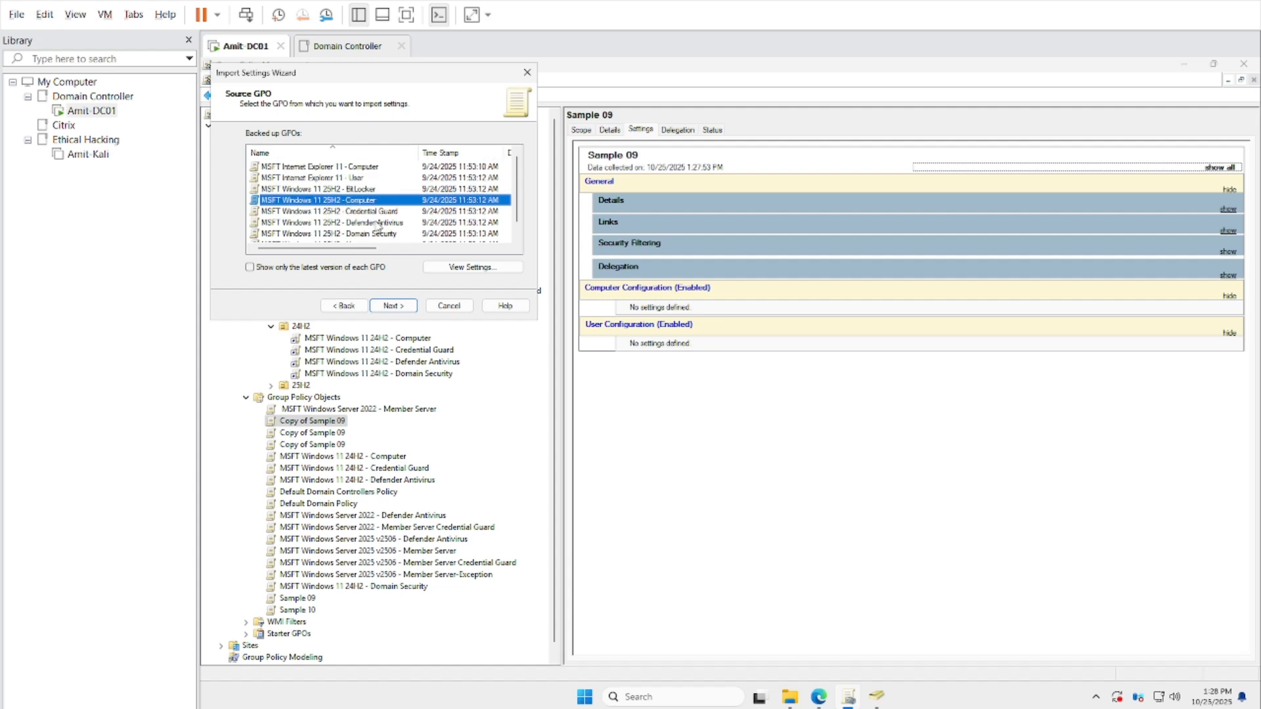
left_click(394, 306)
left_click(401, 309)
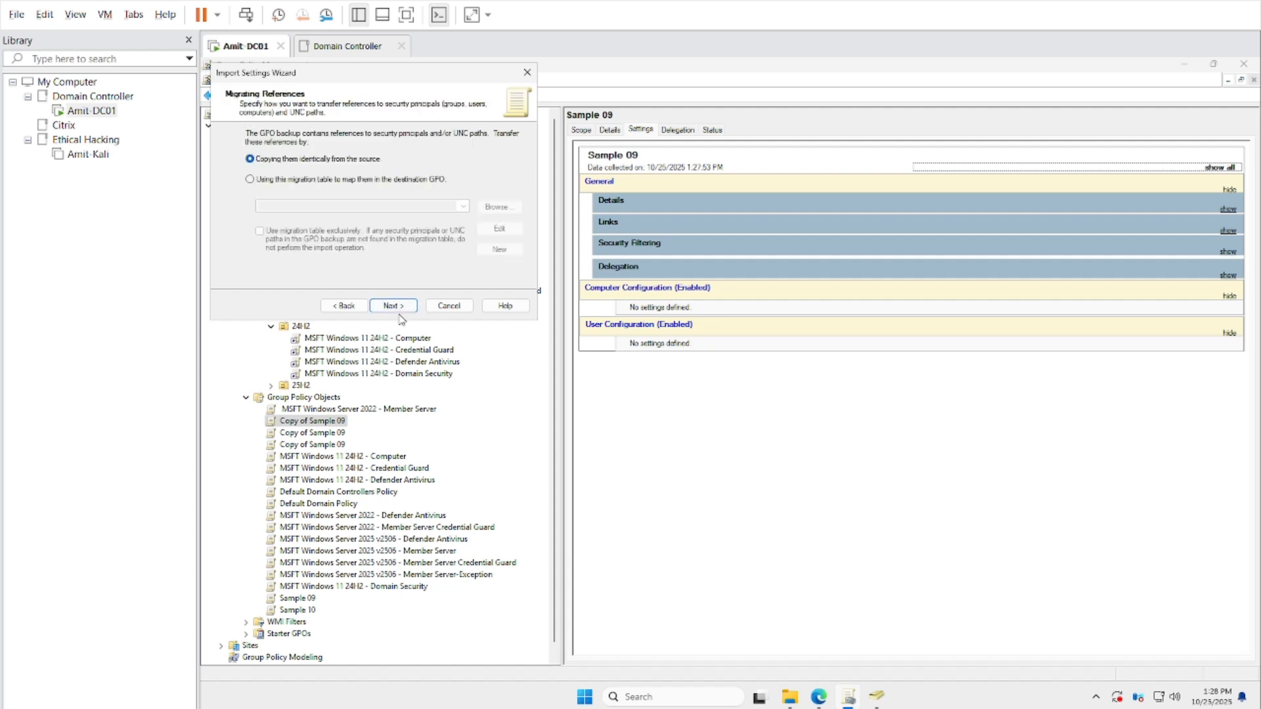
left_click(401, 310)
left_click(388, 213)
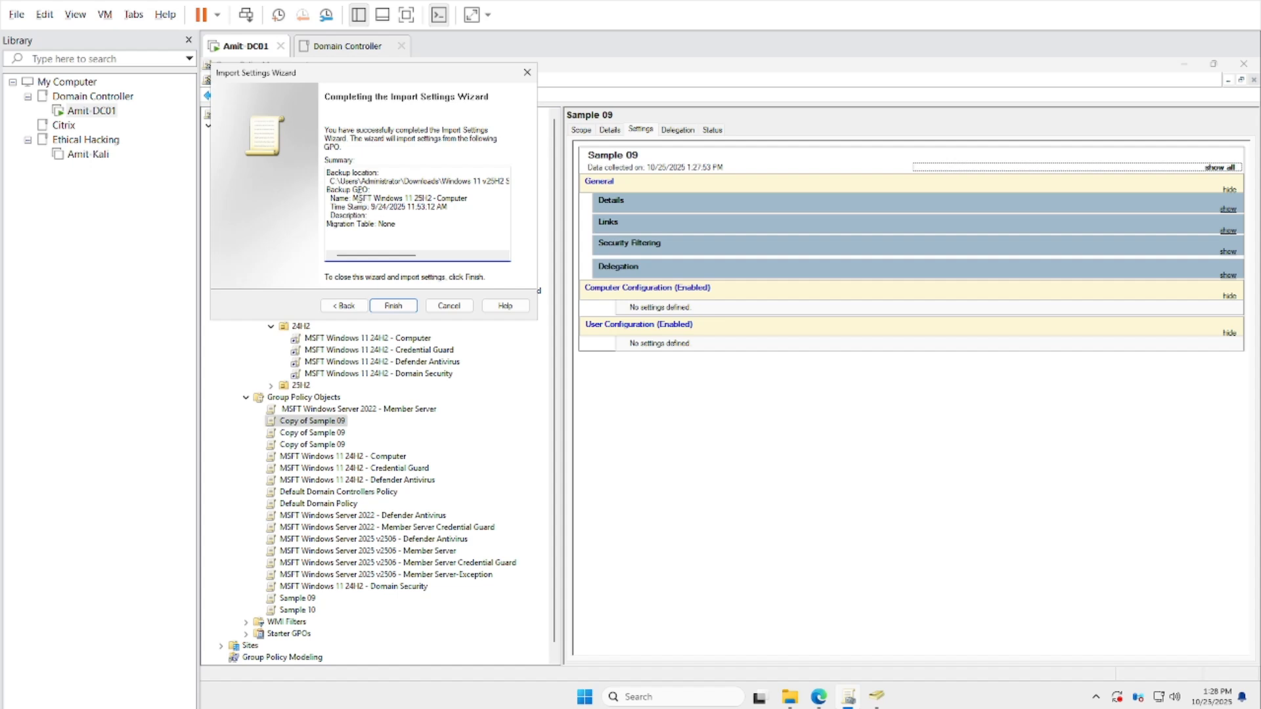
Copy the source name MSFT Windows 11 25H2 - Computer from the import summary and complete the import
left_click_drag(354, 197, 473, 198)
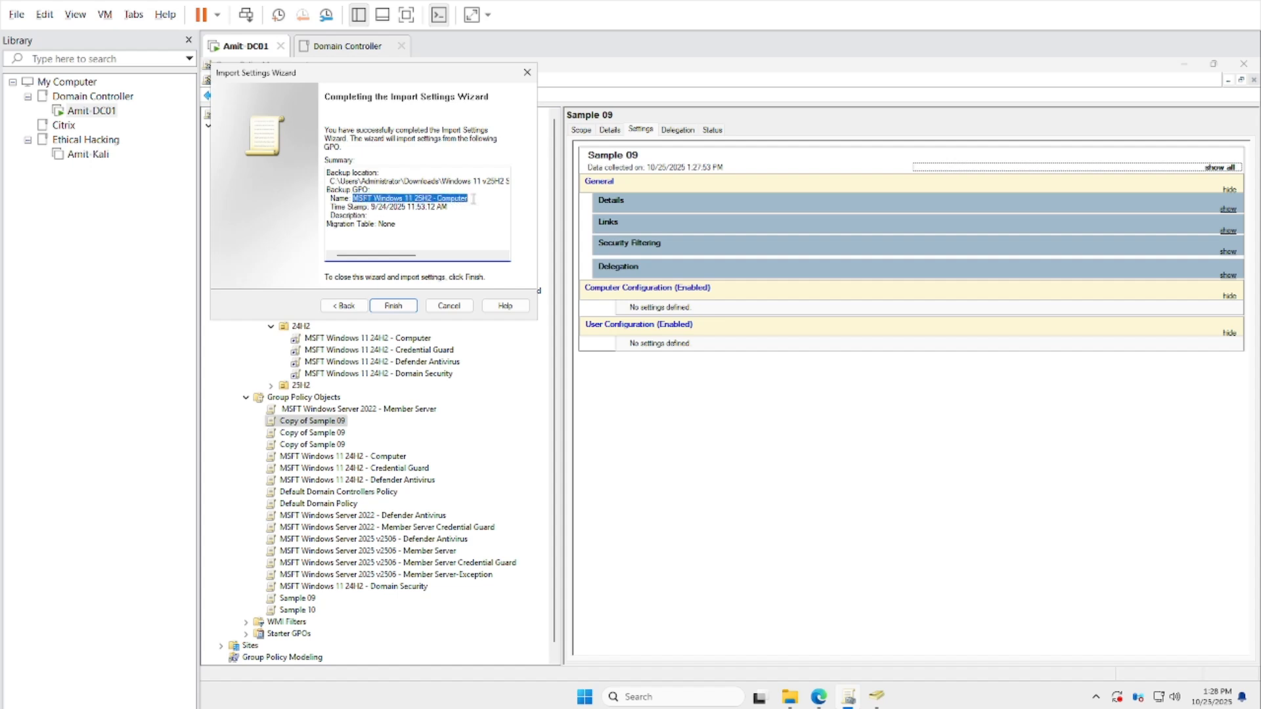
left_click(393, 305)
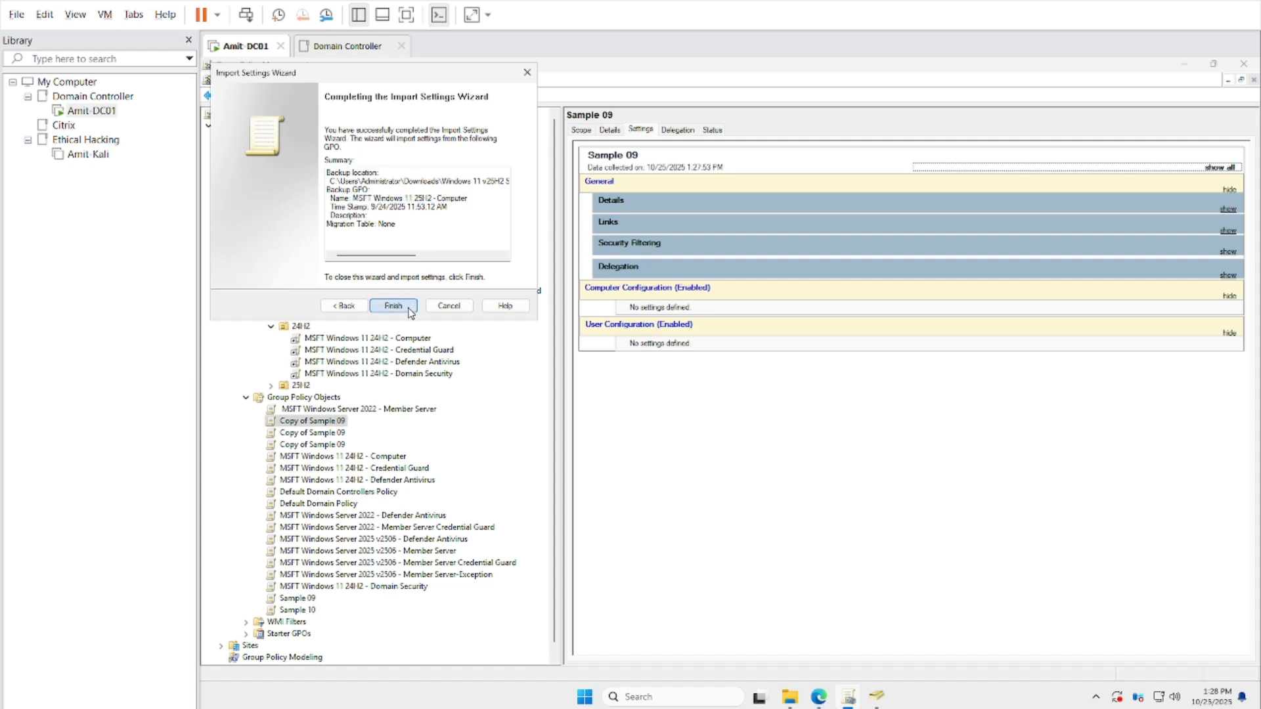
key("Return")
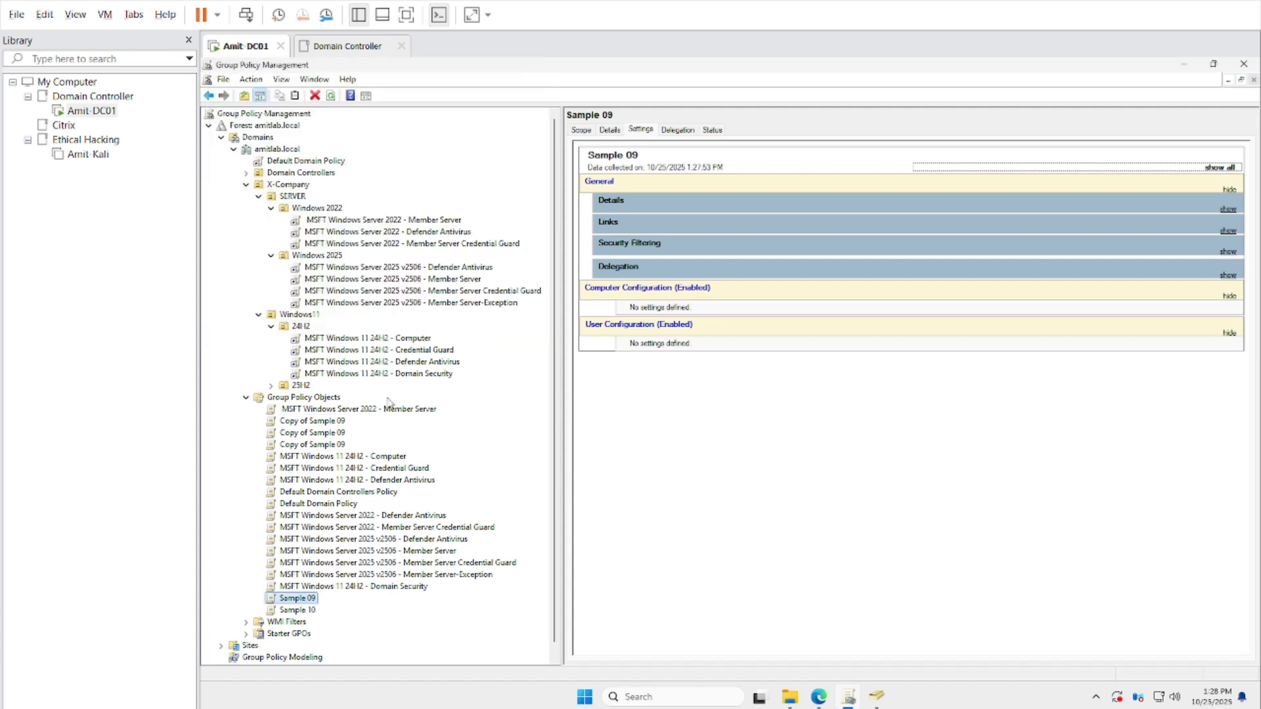
Rename the first Copy of Sample 09 to the copied baseline name MSFT Windows 11 25H2 - Computer
right_click(299, 600)
left_click(359, 575)
left_click(324, 421)
right_click(324, 421)
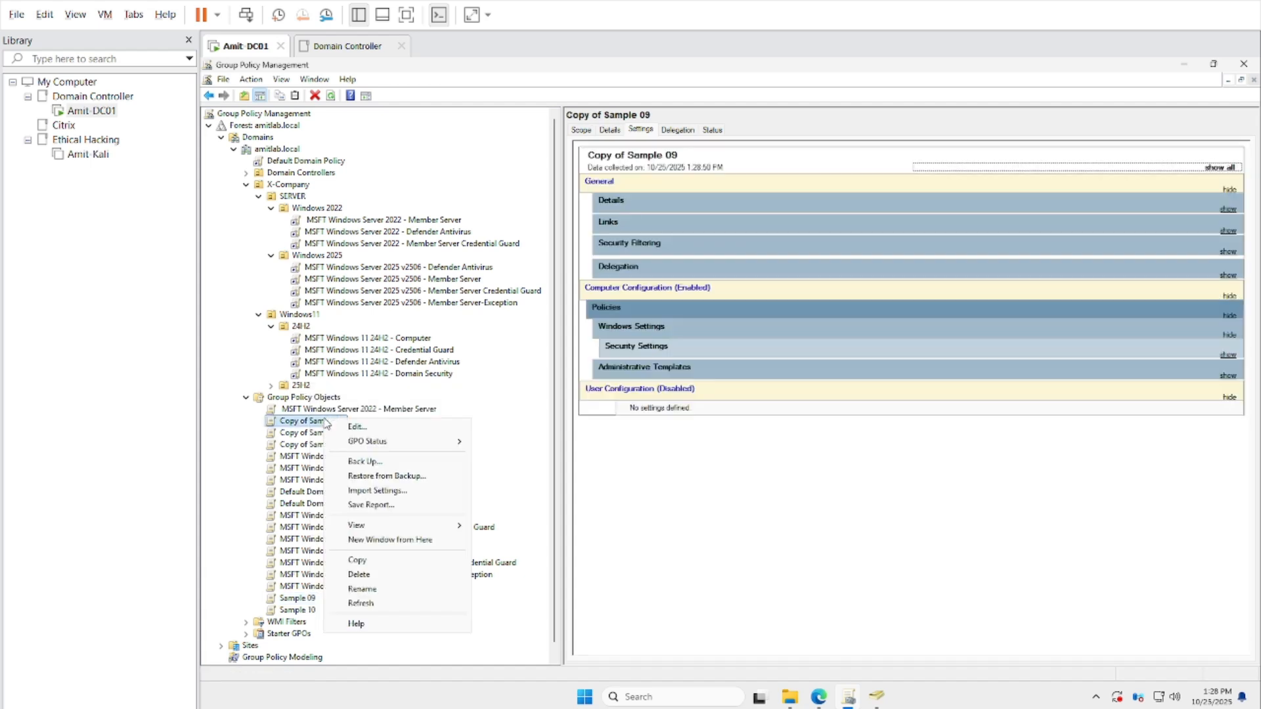
left_click(393, 586)
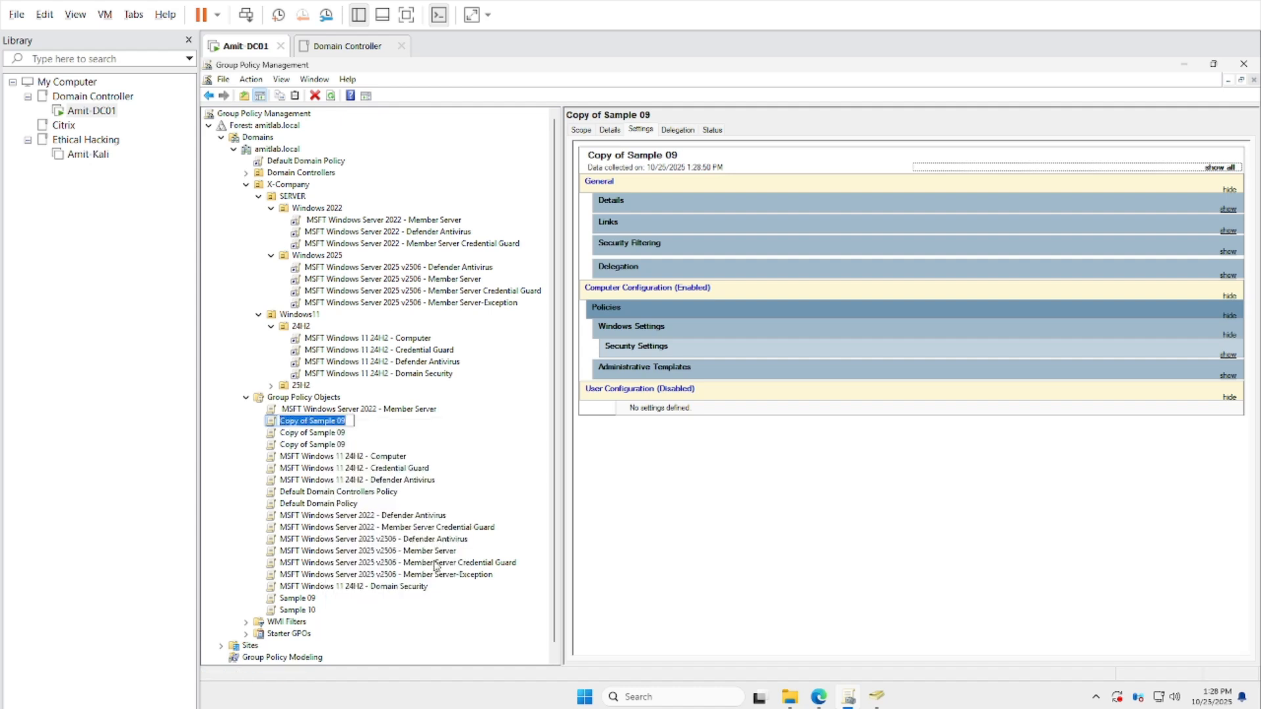
key("ctrl+v")
key("Return")
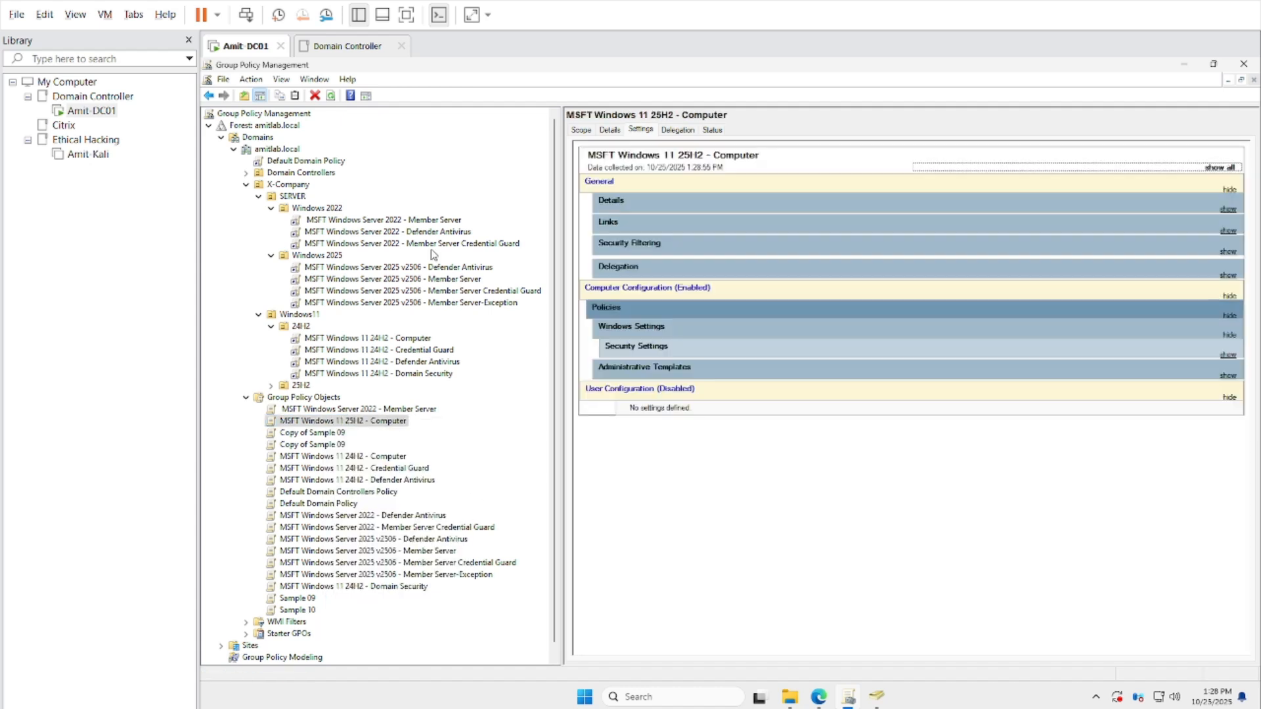
Link the existing GPO MSFT Windows 11 25H2 - Computer to the 25H2 organizational unit
left_click(300, 386)
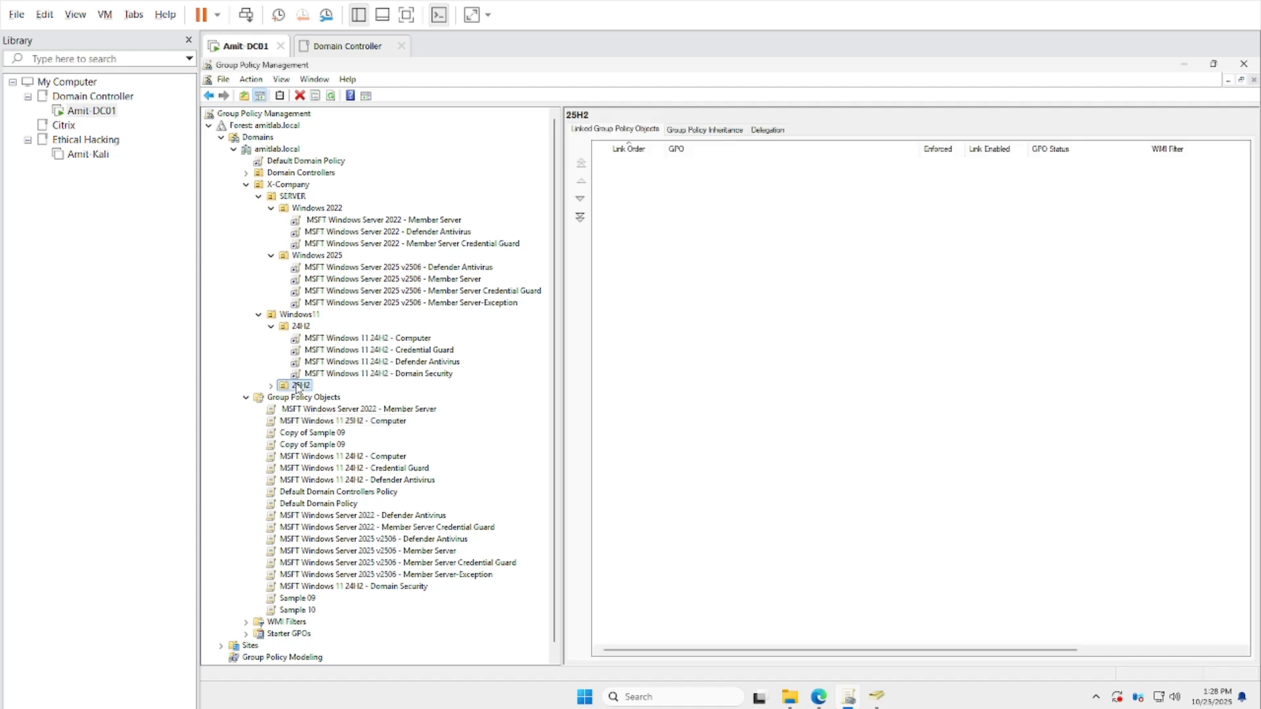
right_click(299, 387)
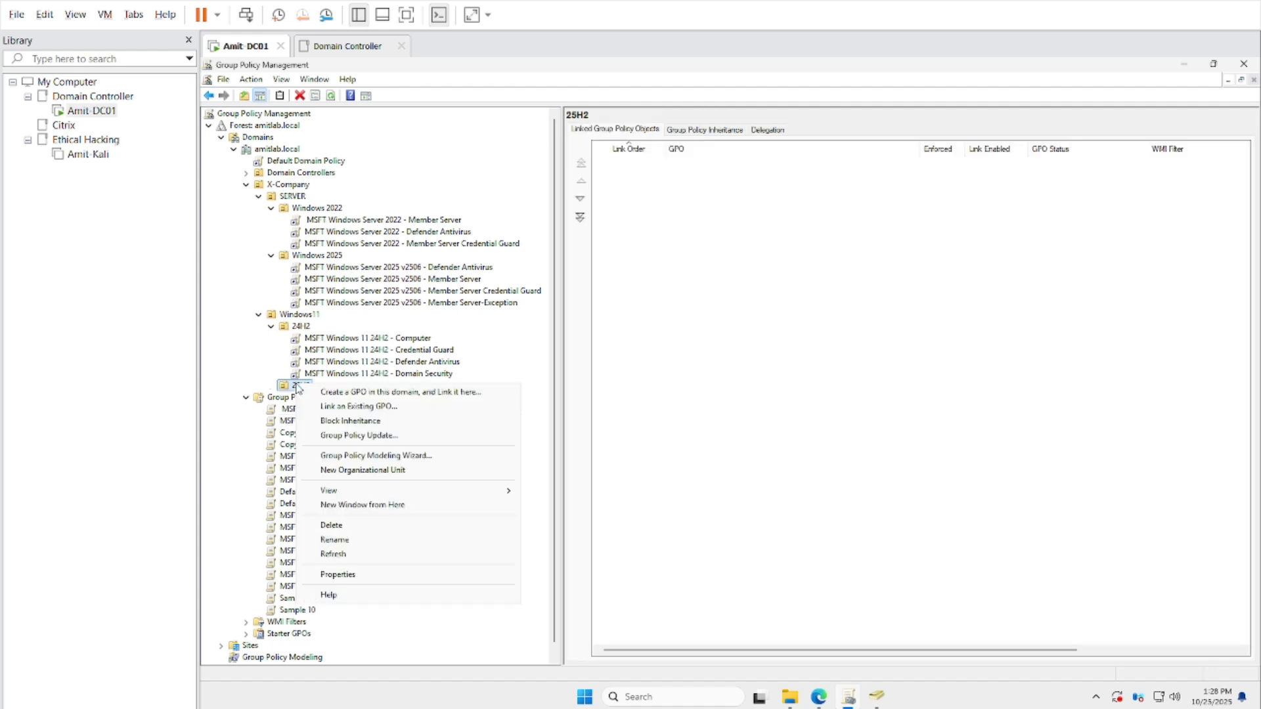
left_click(321, 406)
double_click(708, 437)
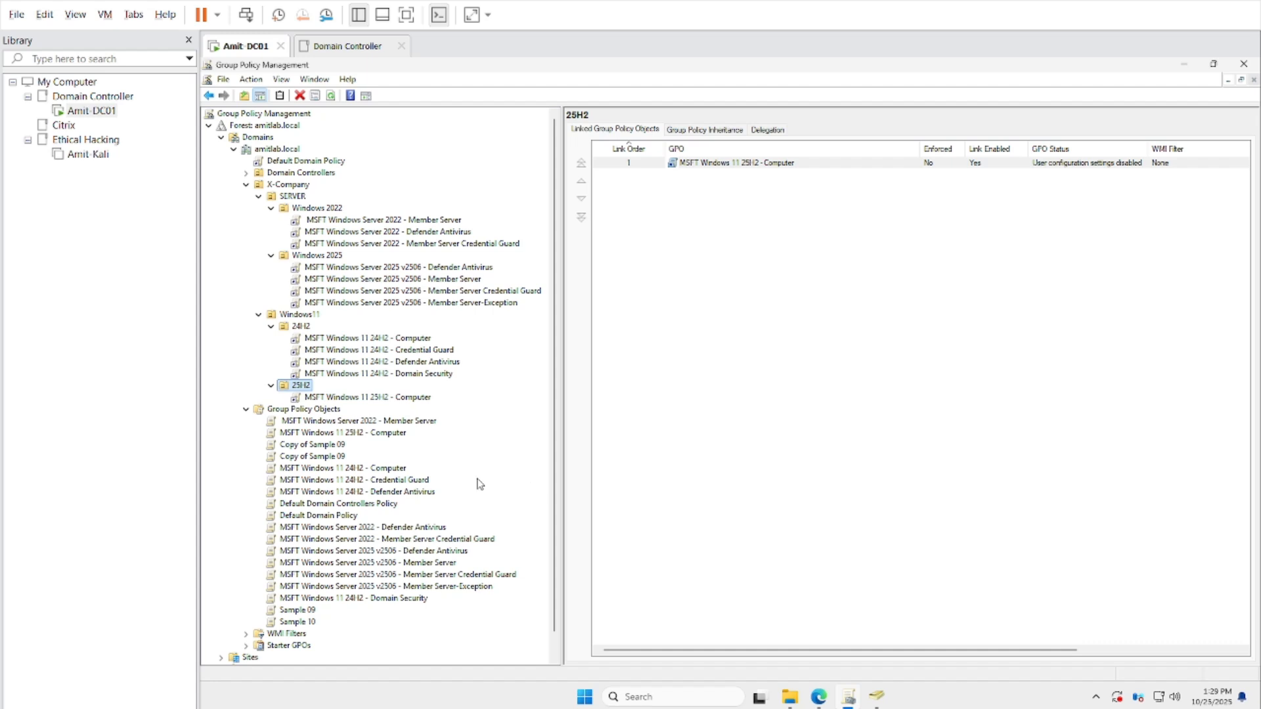
Start importing settings into the first remaining Copy of Sample 09, choosing the GPOs folder of Microsoft Edge v139 Security Baseline as the backup location
left_click(319, 446)
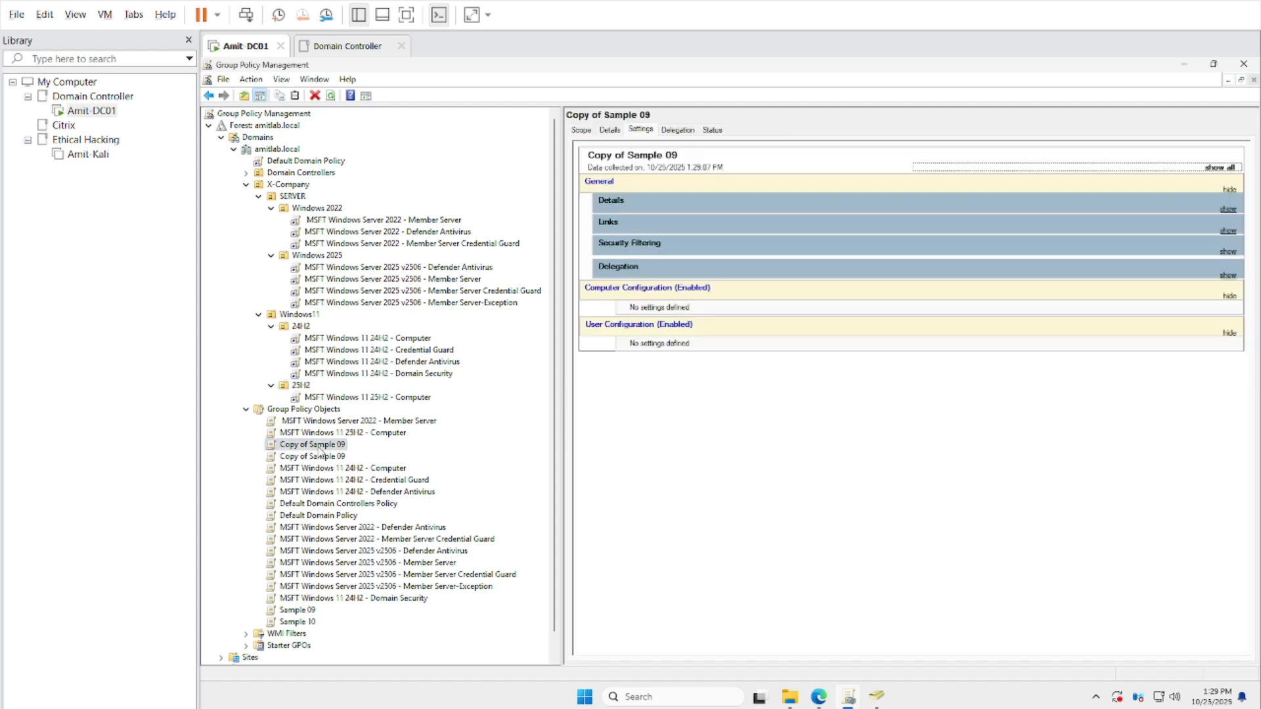
right_click(320, 451)
left_click(446, 518)
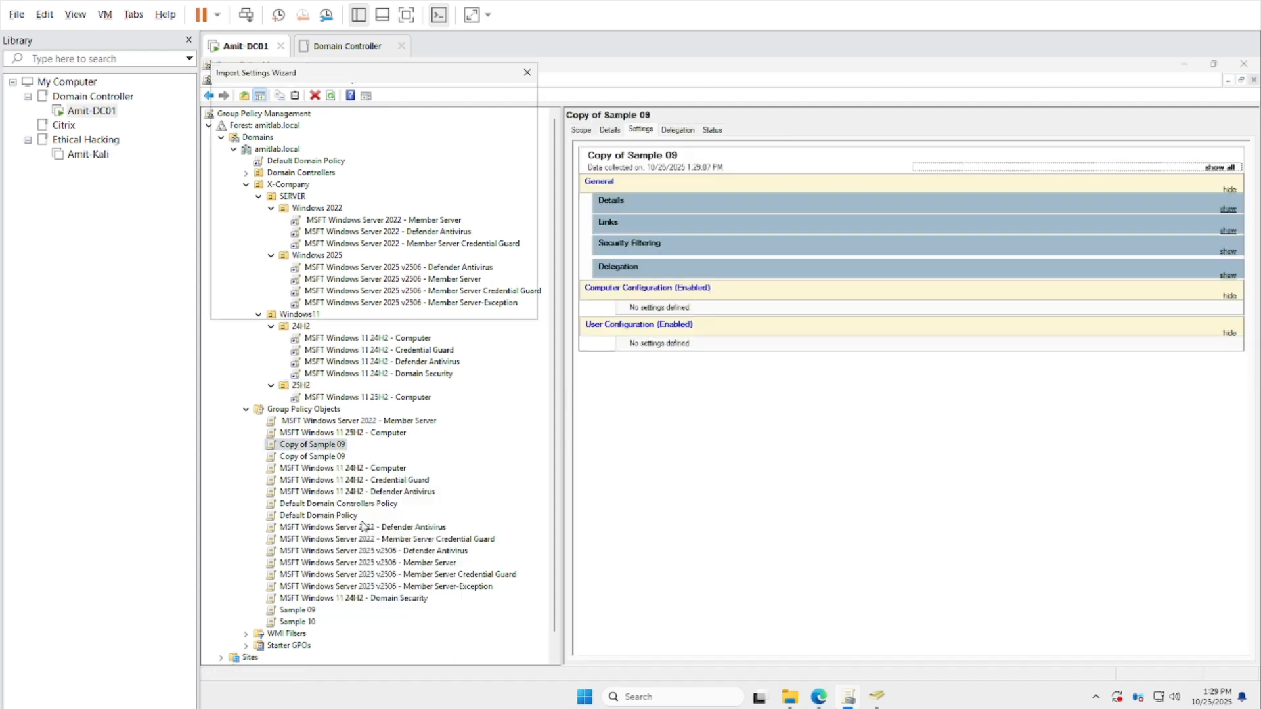
left_click(393, 307)
left_click(392, 306)
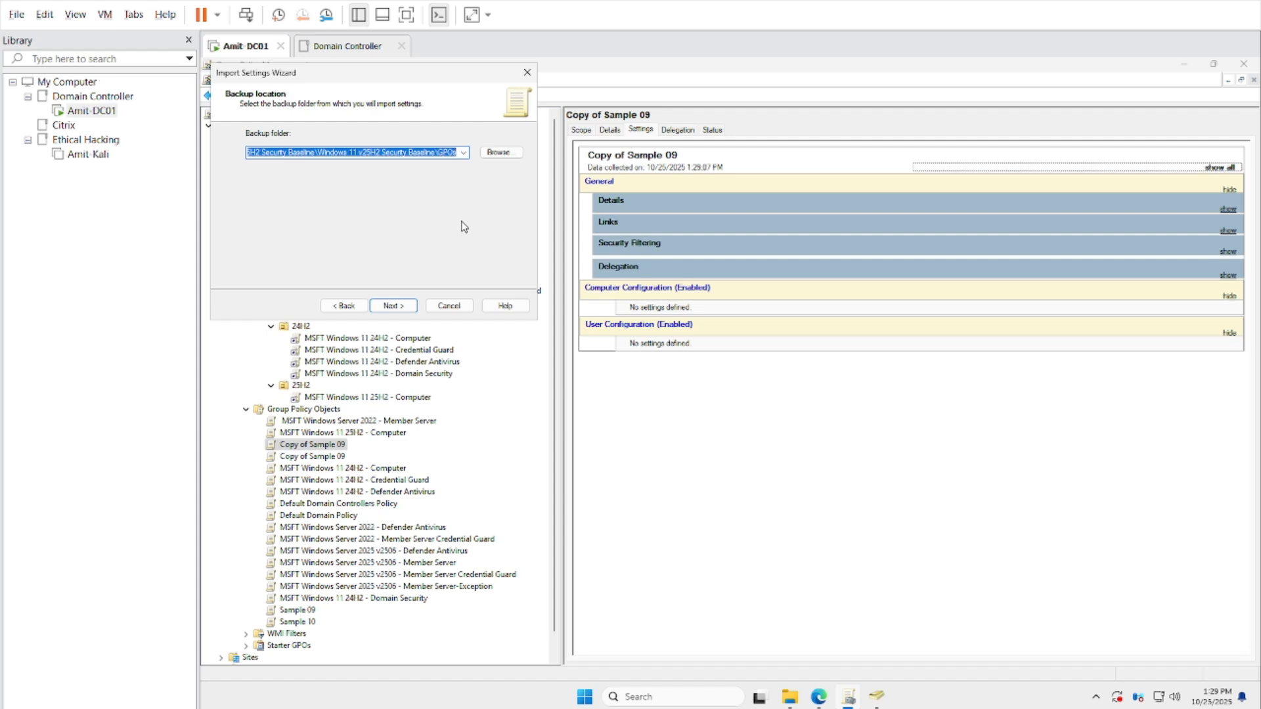
left_click(499, 153)
left_click(297, 169)
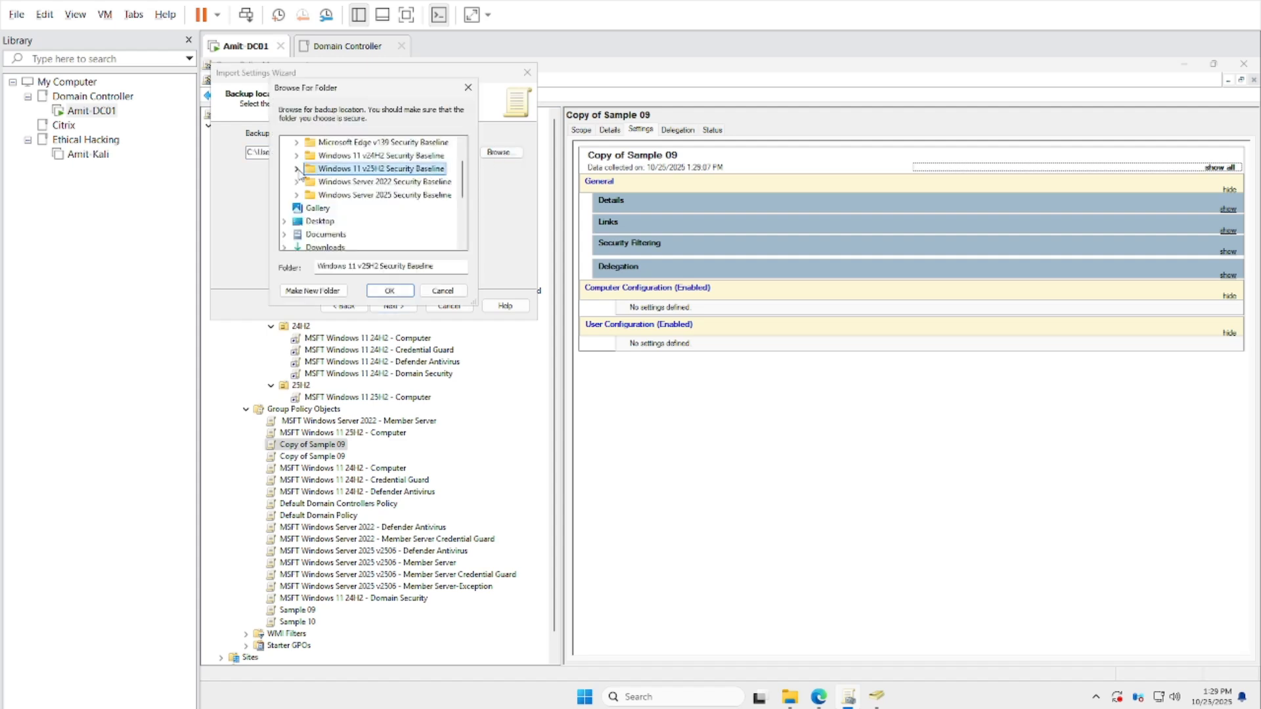
left_click(296, 141)
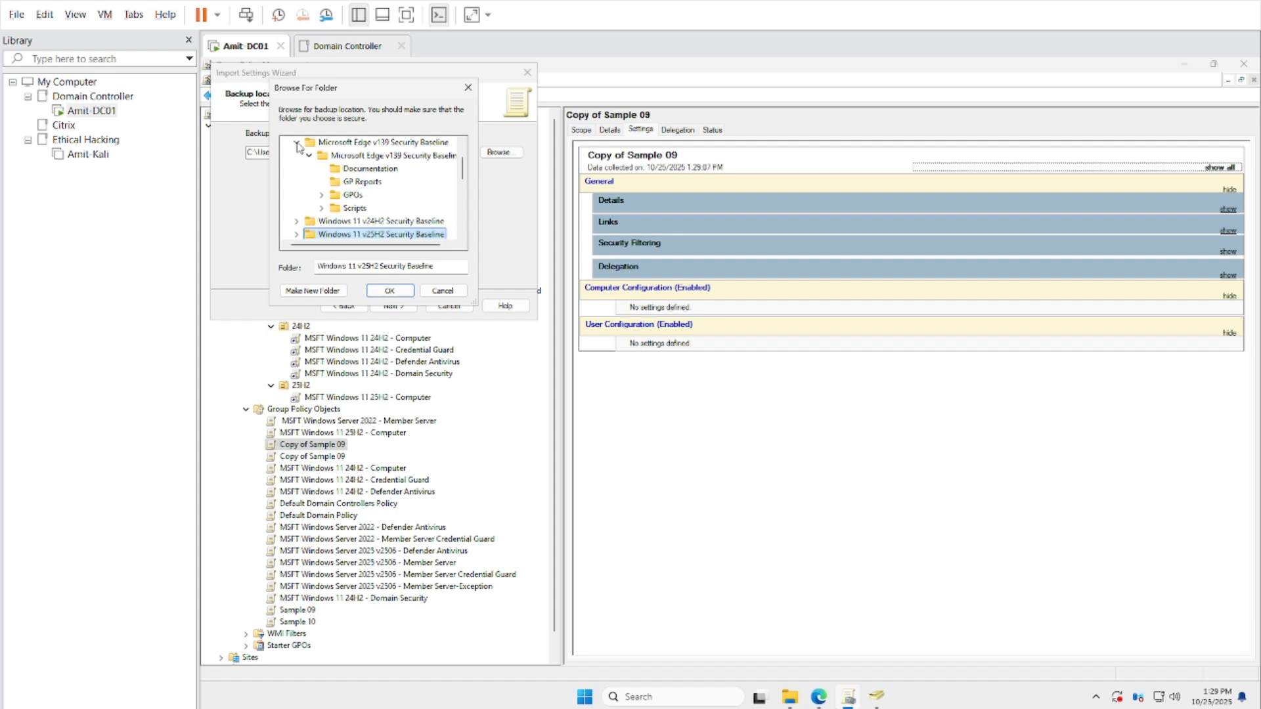
left_click(353, 194)
left_click(390, 290)
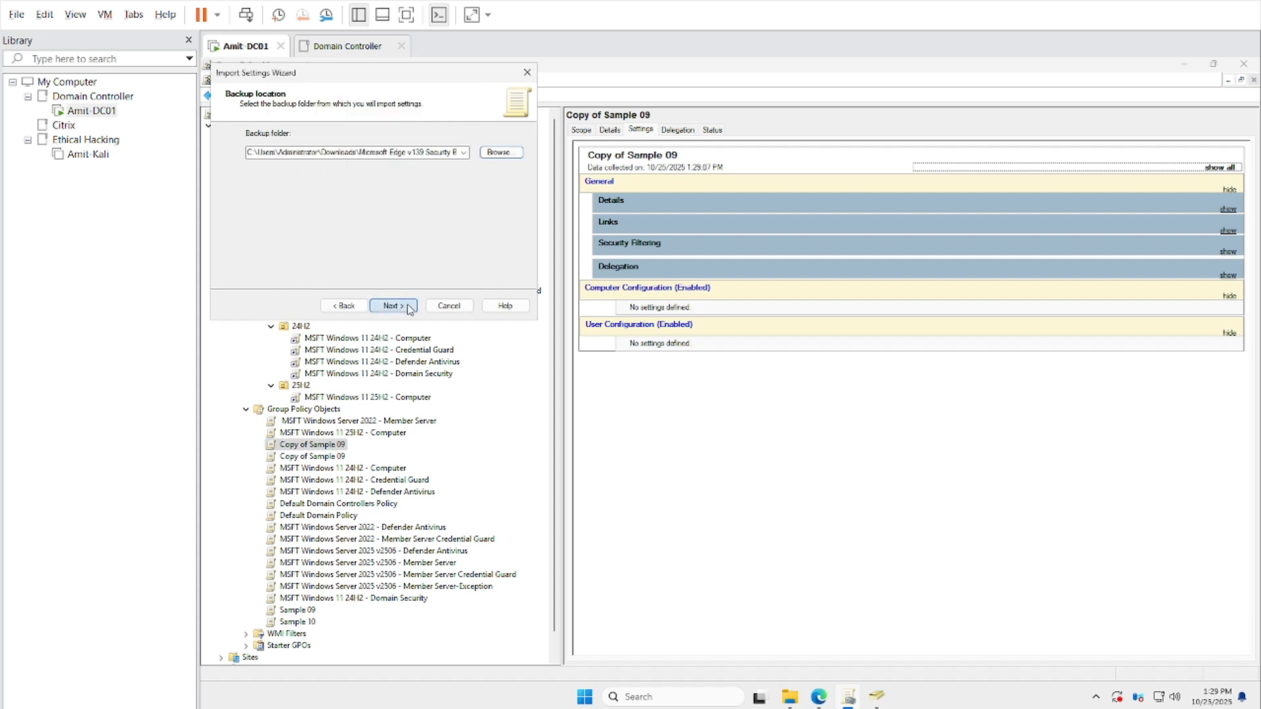
left_click(393, 306)
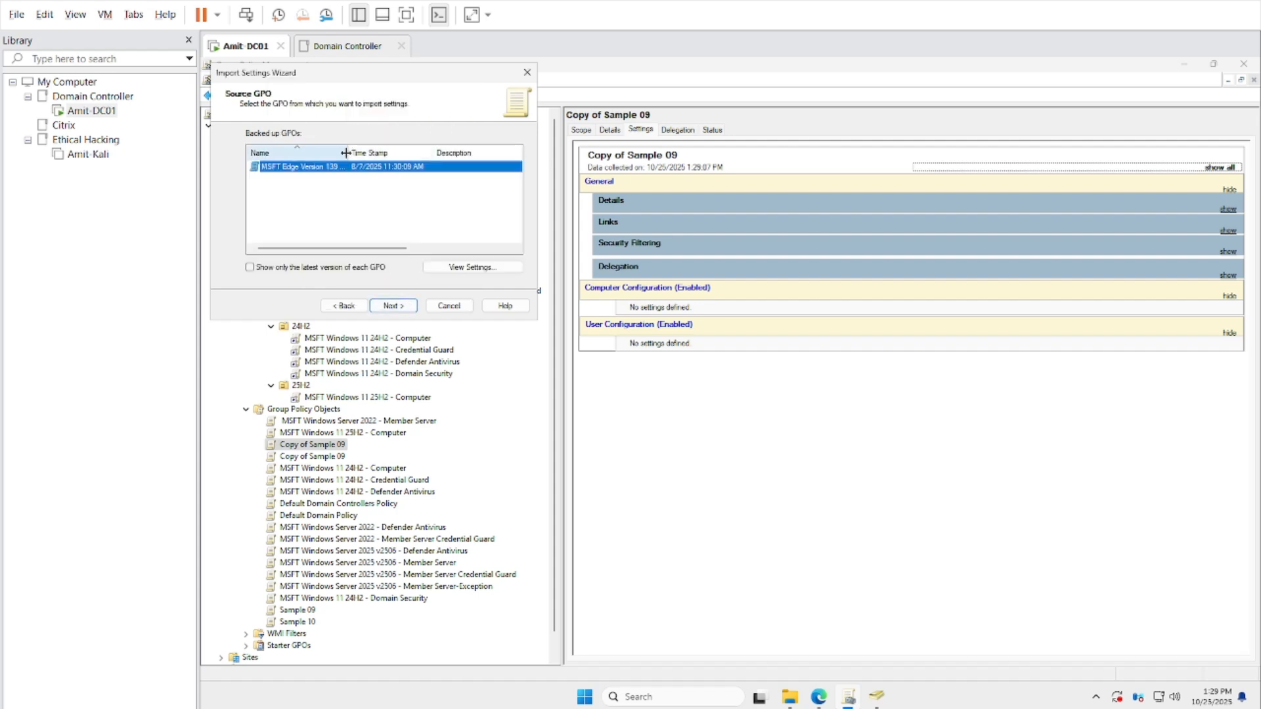
Use MSFT Edge Version 139 - Computer as the source GPO and complete the settings import
left_click_drag(345, 153, 383, 153)
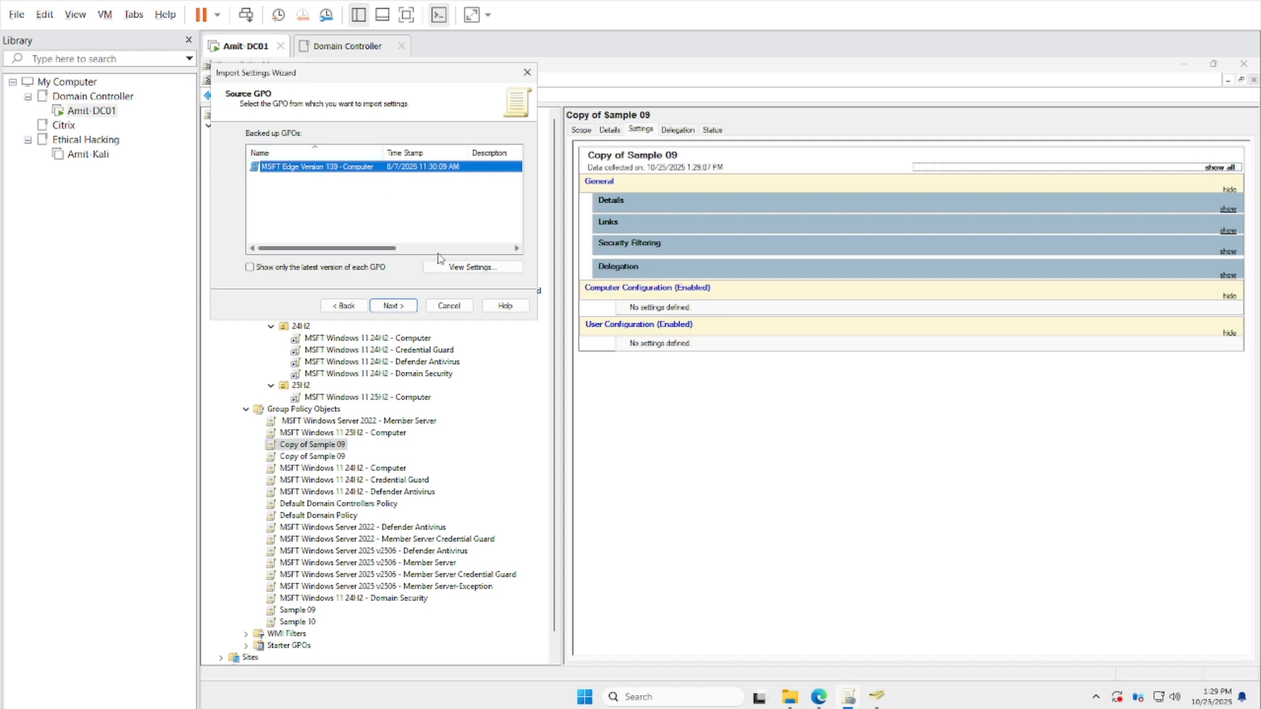
left_click(392, 309)
left_click(405, 313)
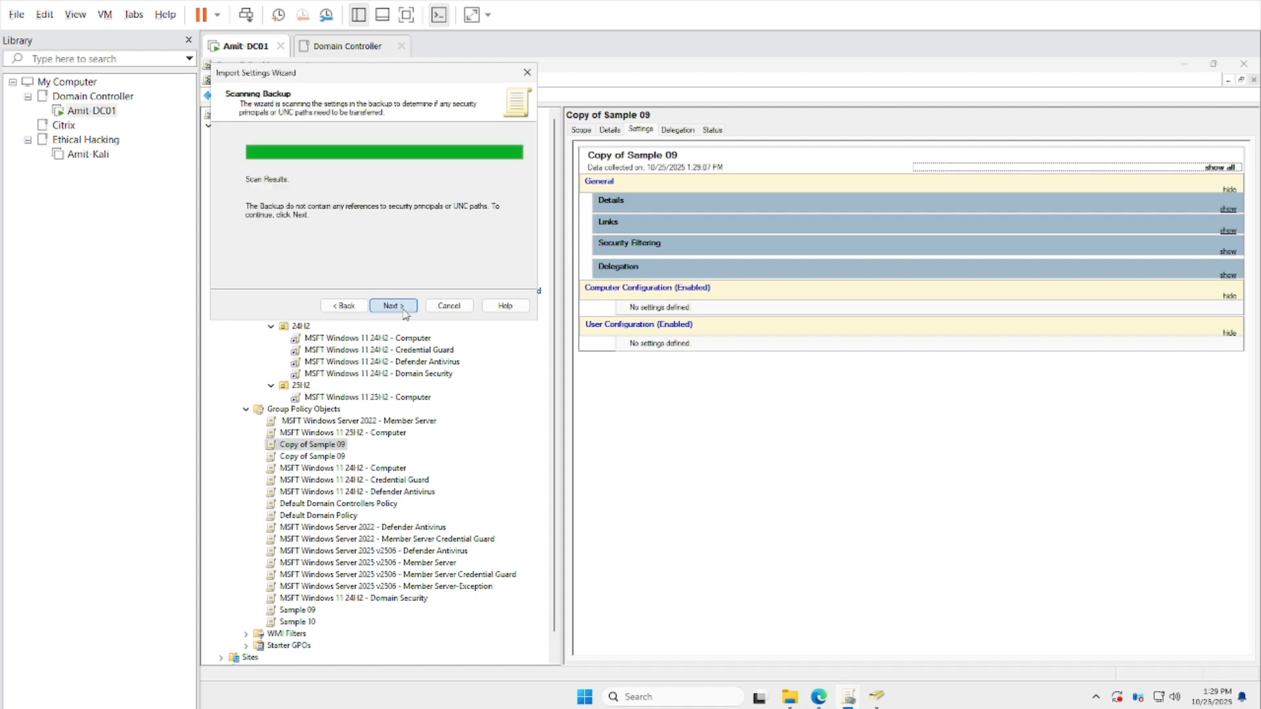
left_click(406, 313)
left_click(452, 336)
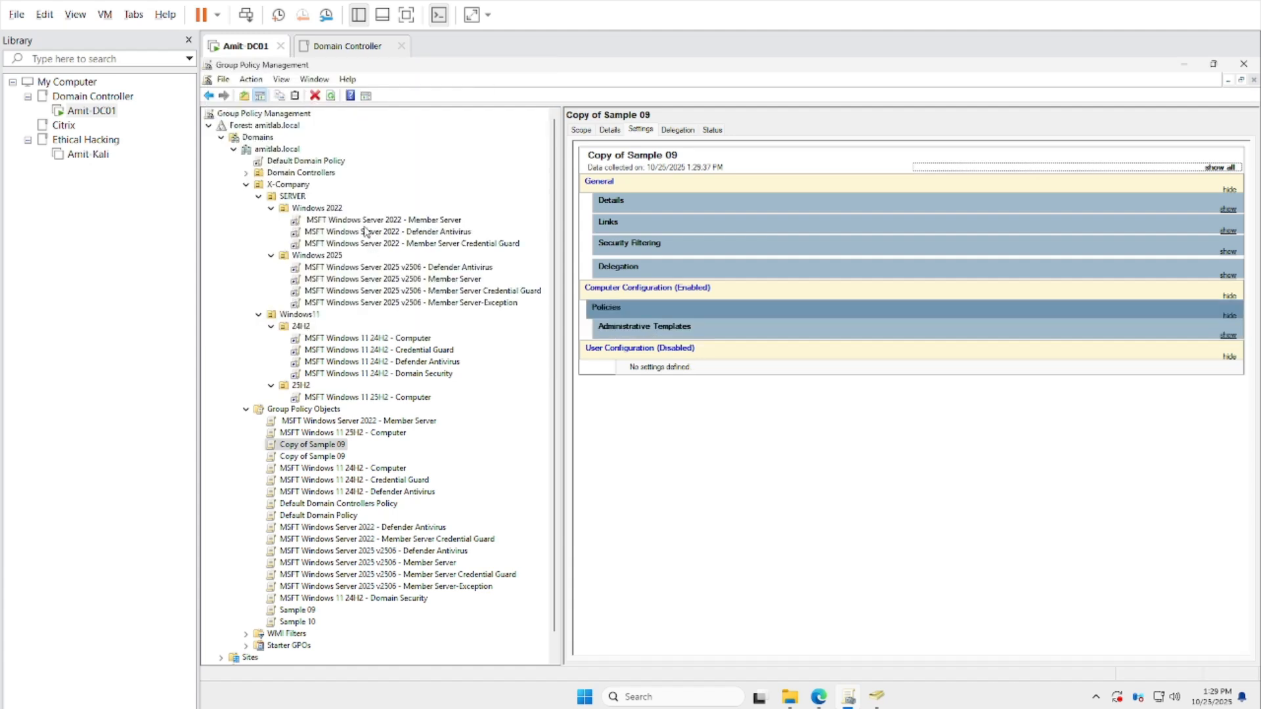
left_click(335, 209)
right_click(340, 212)
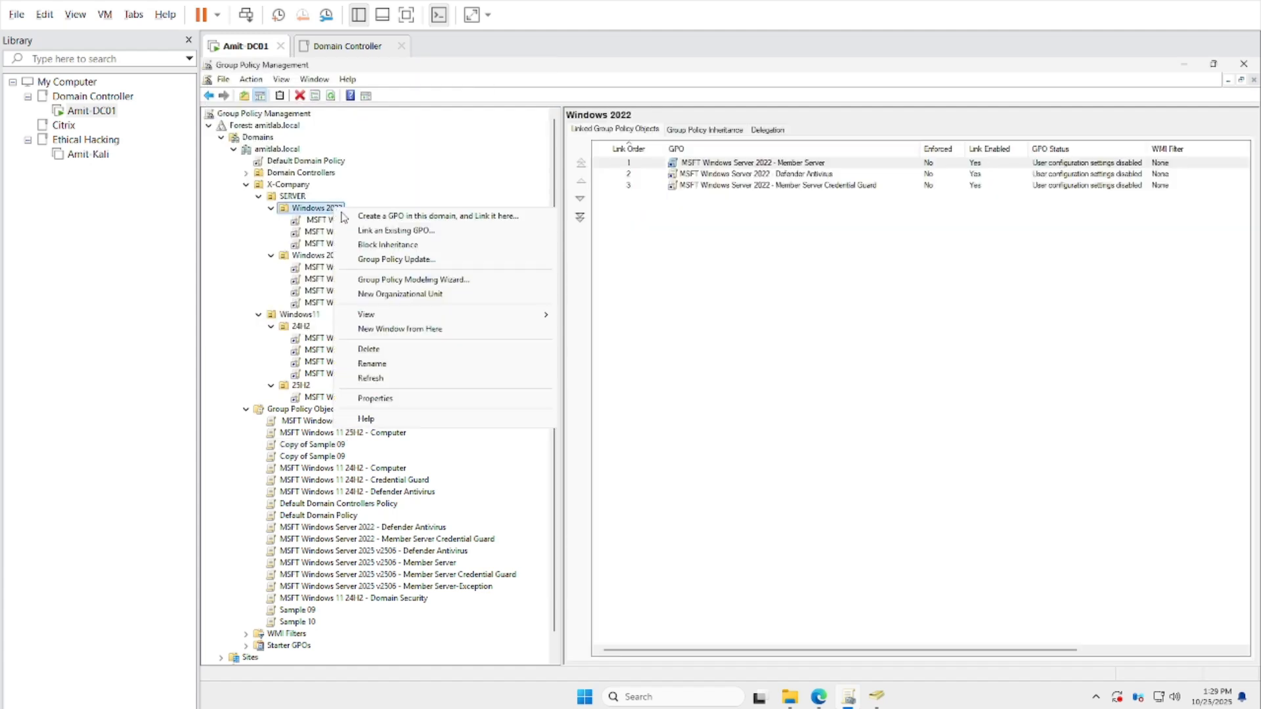
left_click(366, 231)
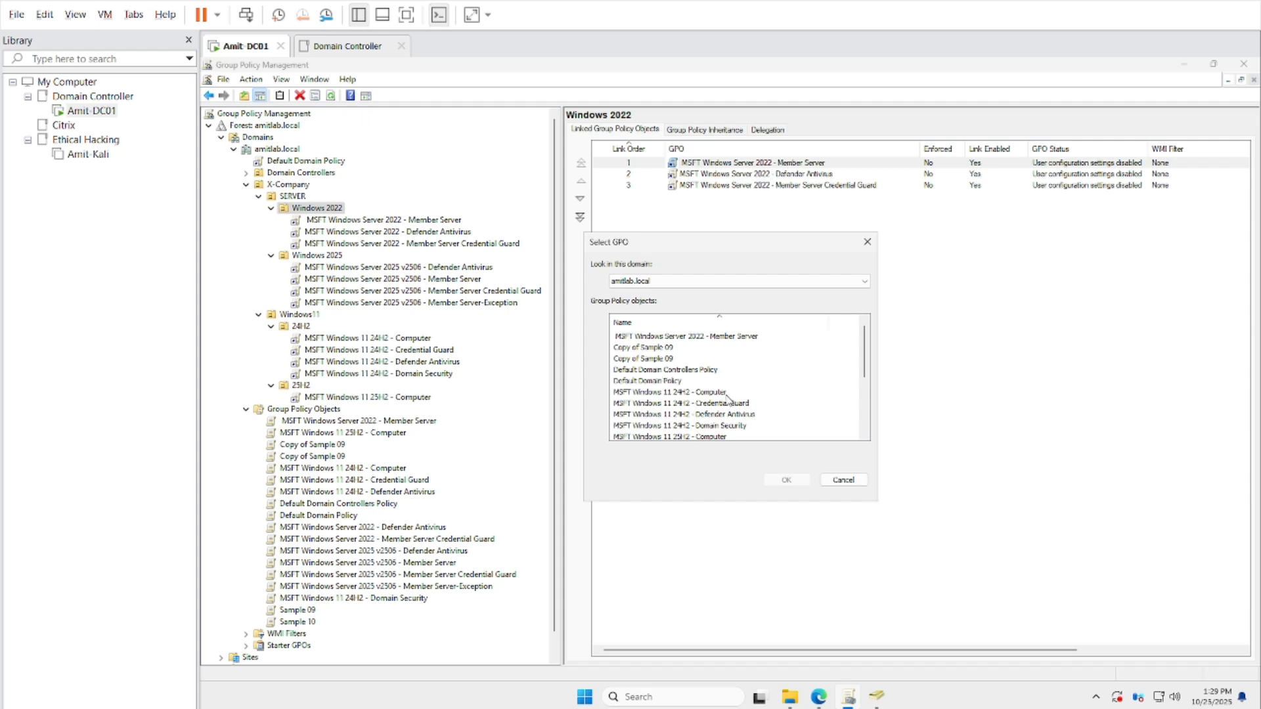
left_click_drag(865, 361, 871, 394)
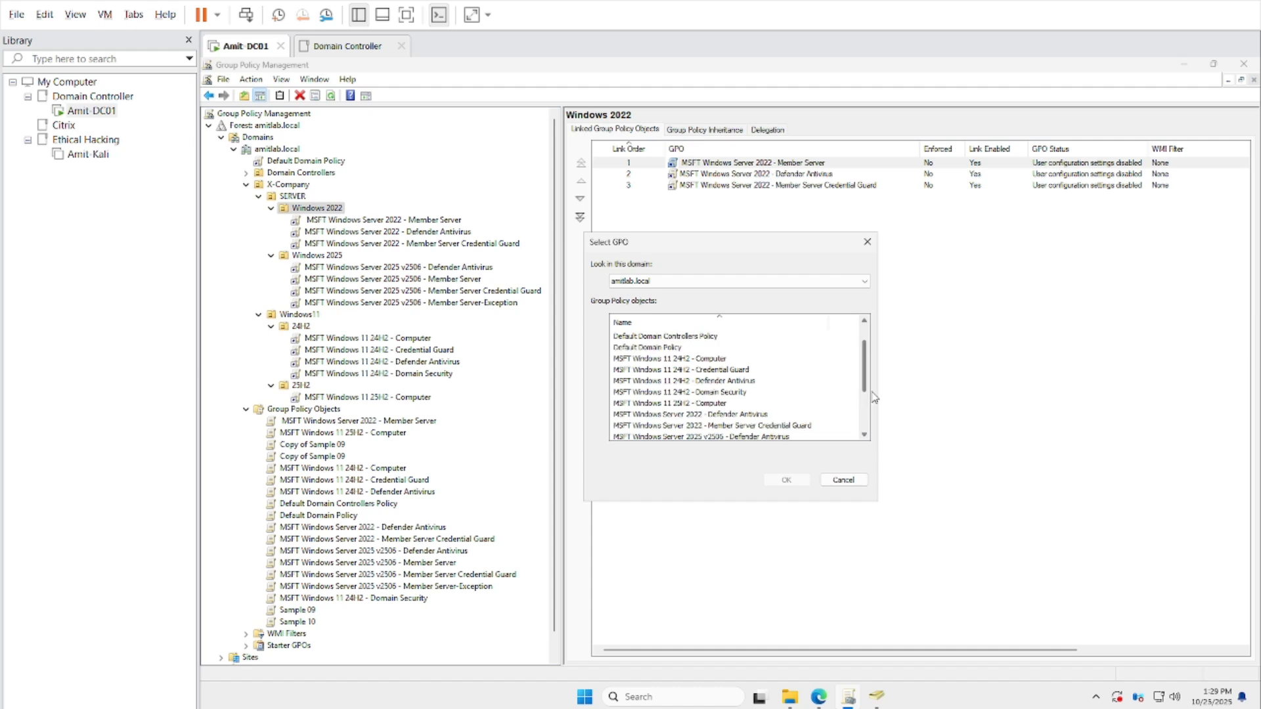
left_click(847, 484)
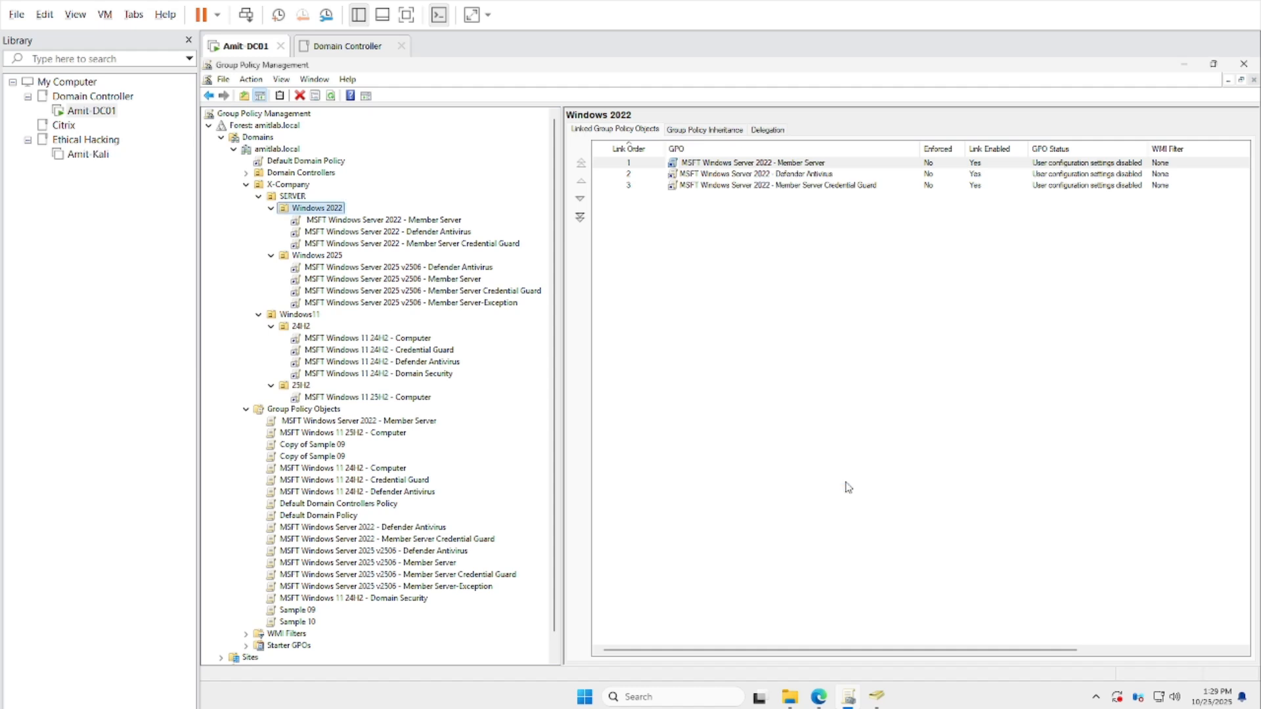
Review the Administrative Templates and Extra Registry Settings of the imported Copy of Sample 09 and rename it MSFT Edge Baseline Security Policies
left_click(309, 615)
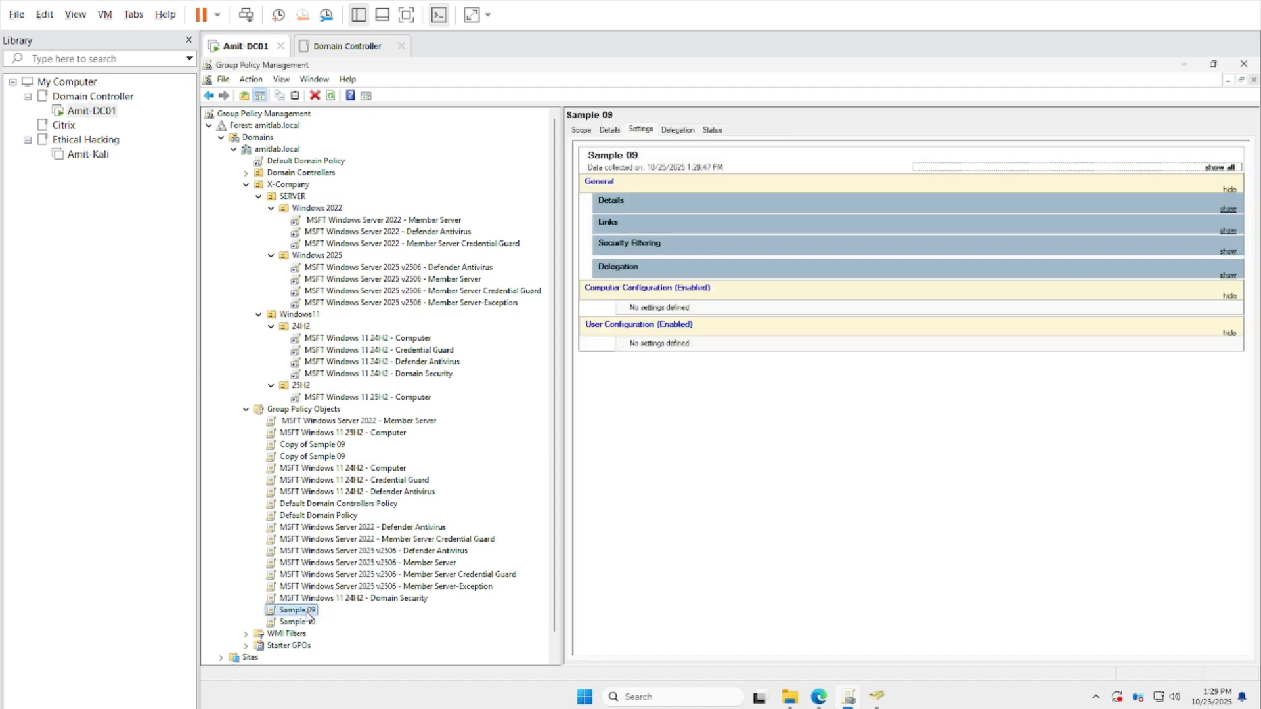
left_click(309, 445)
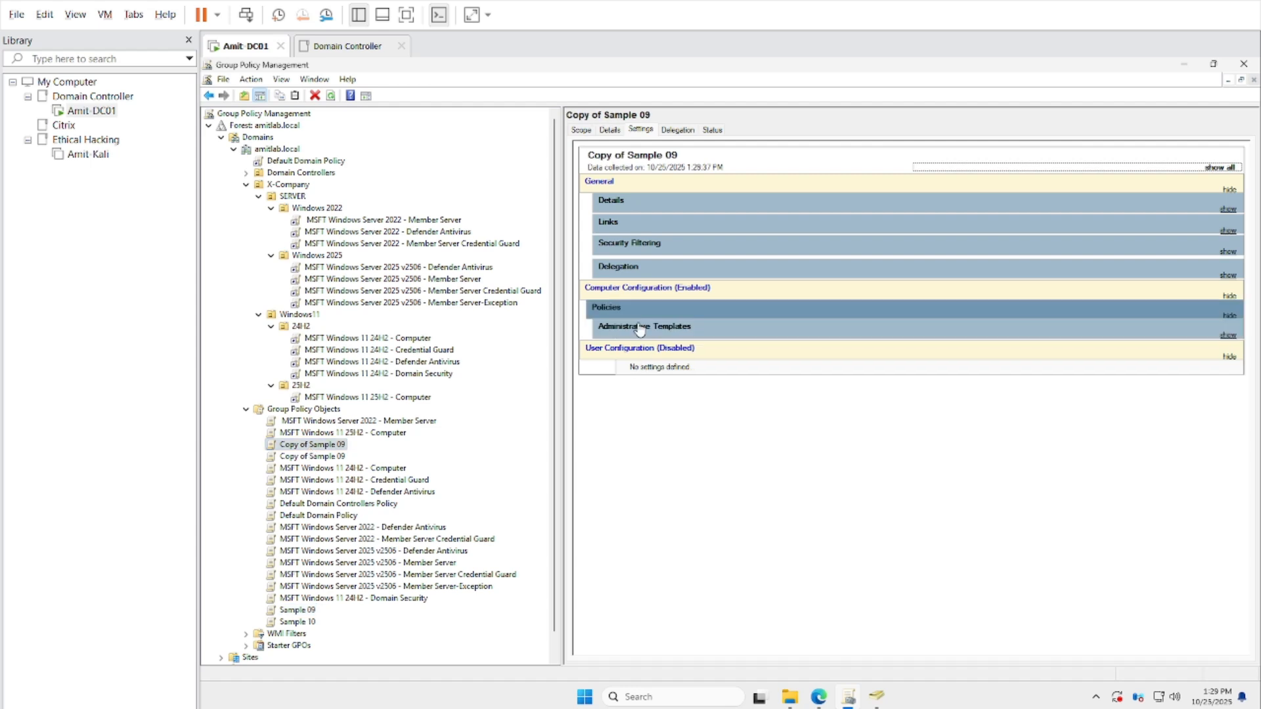
left_click(641, 328)
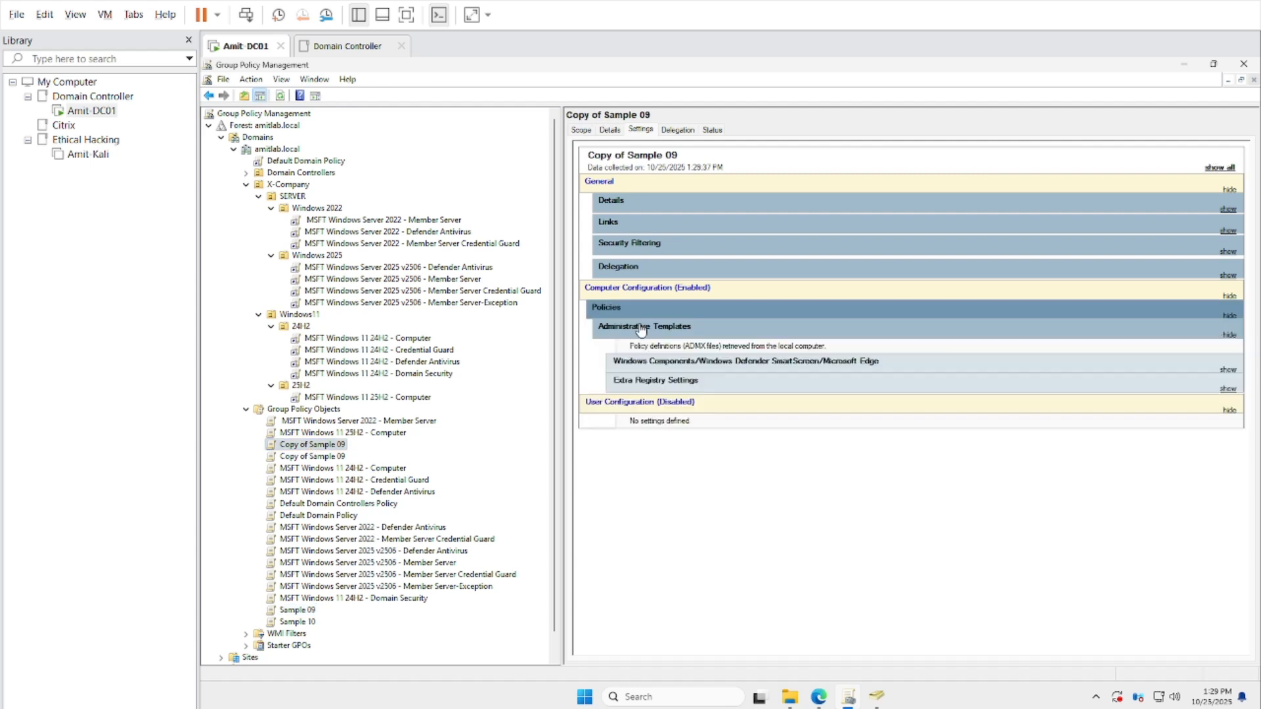
left_click(657, 384)
left_click(702, 372)
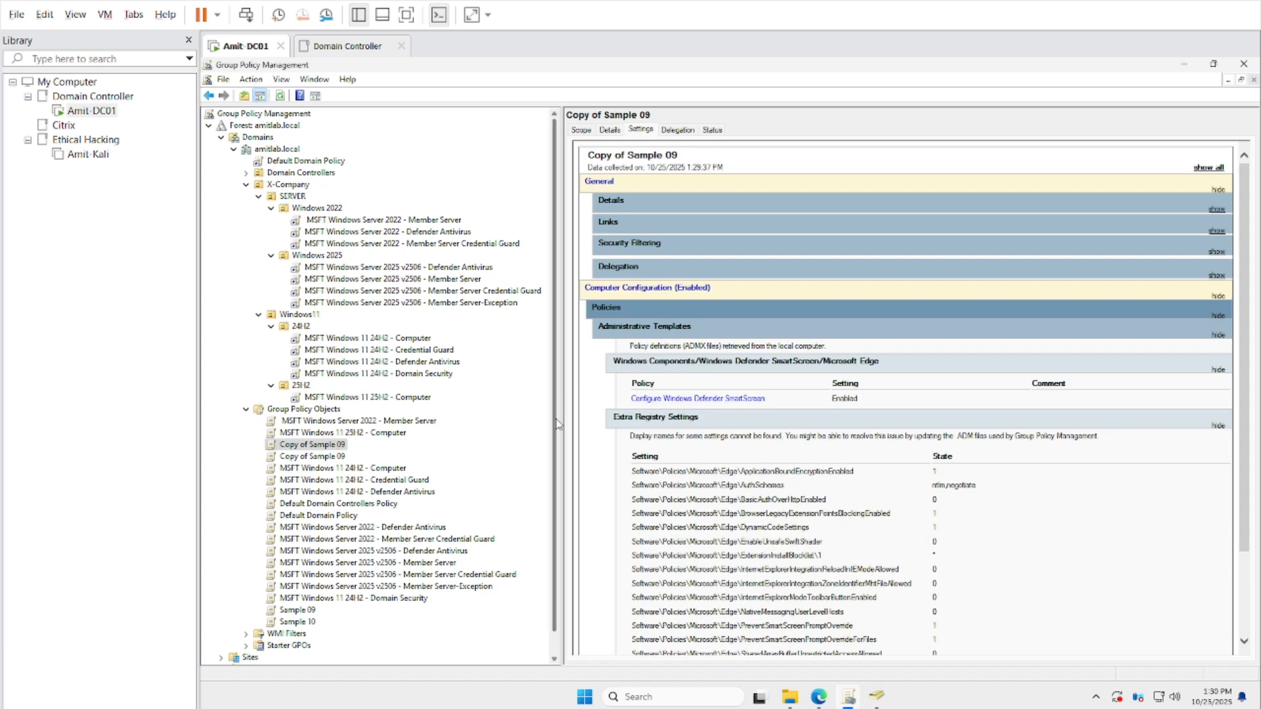
right_click(336, 448)
left_click(391, 618)
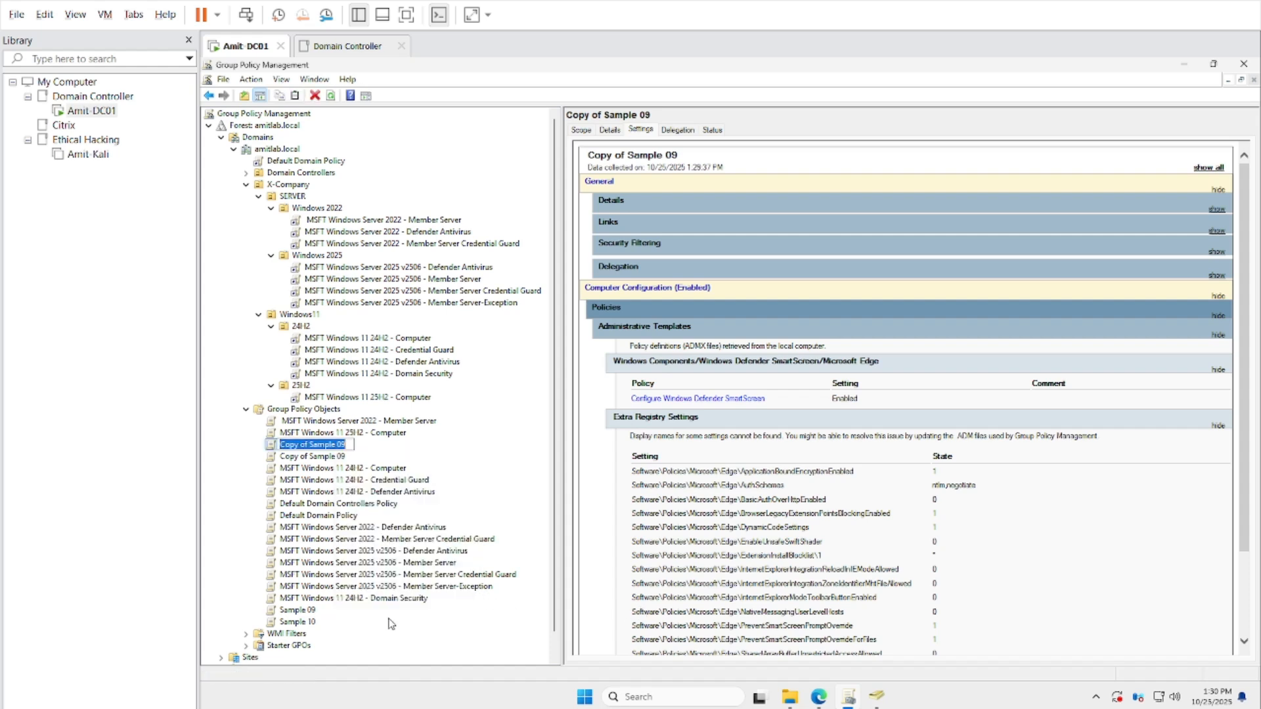
type("MSFT")
type(" EDge")
type("ge Baseline")
type(" SEcurity Po")
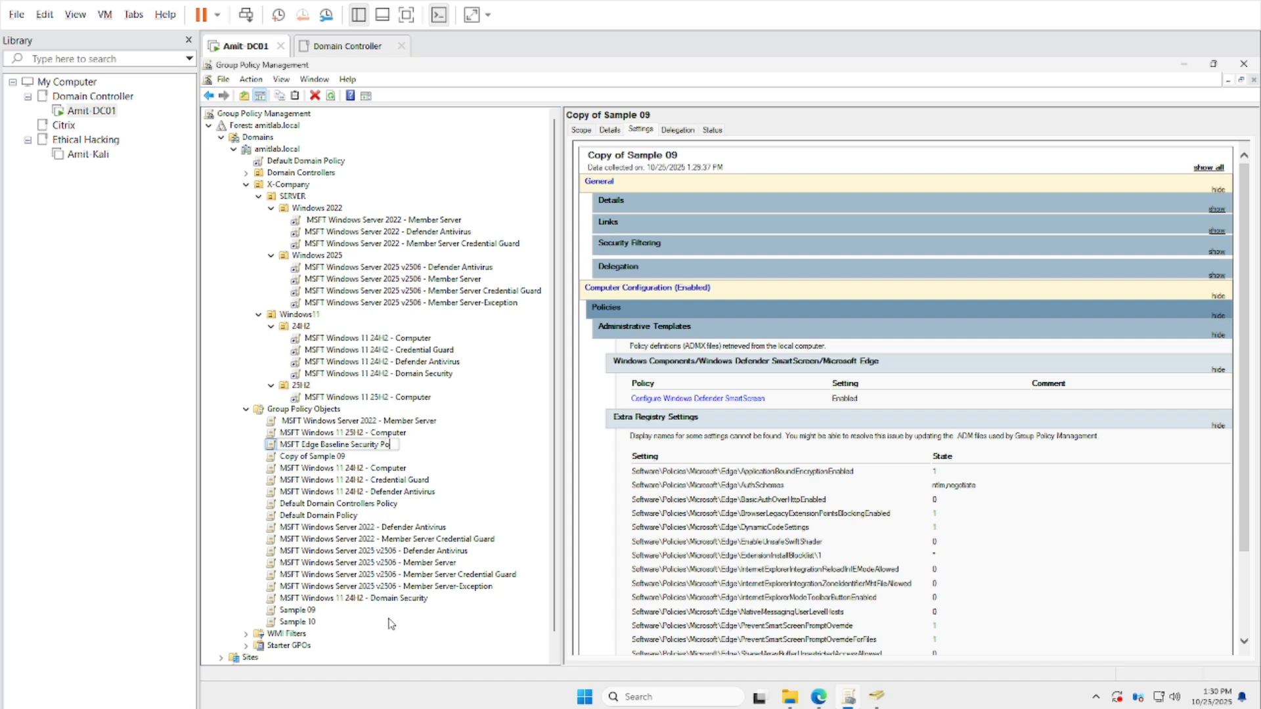
type("lices")
key("Return")
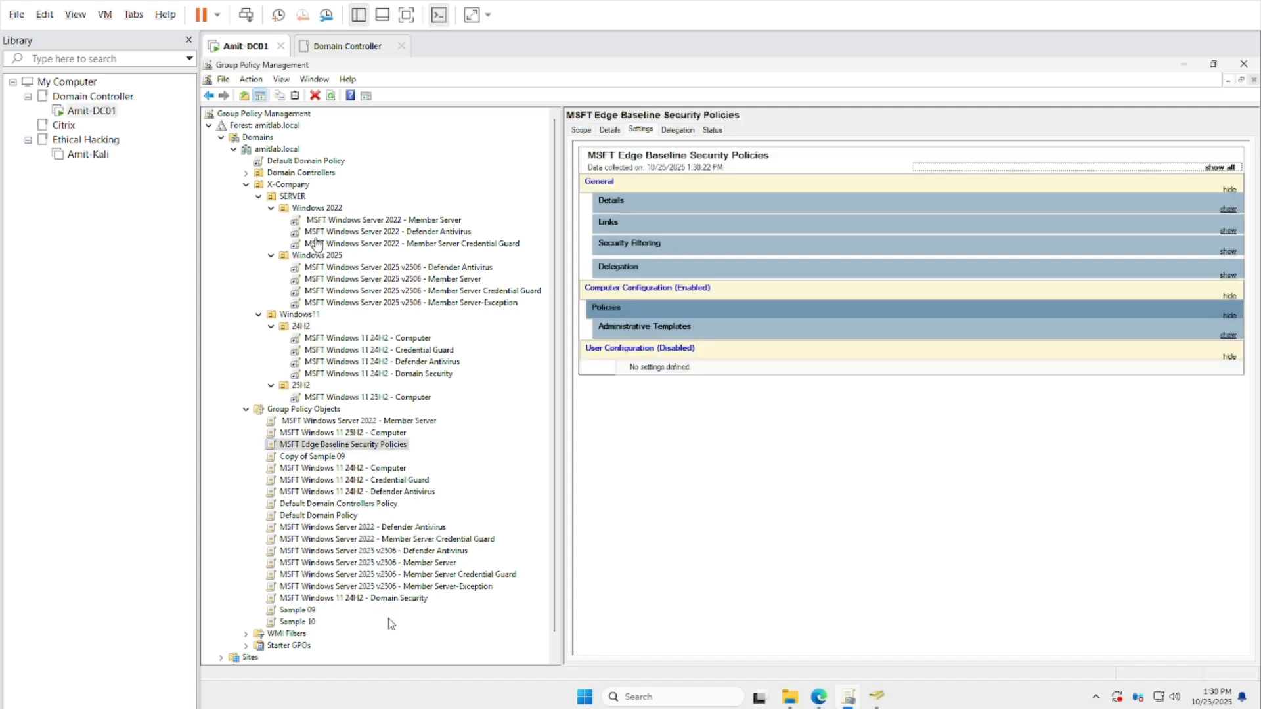
Link the existing GPO MSFT Edge Baseline Security Policies to the Windows 2022 organizational unit
left_click(316, 209)
right_click(318, 208)
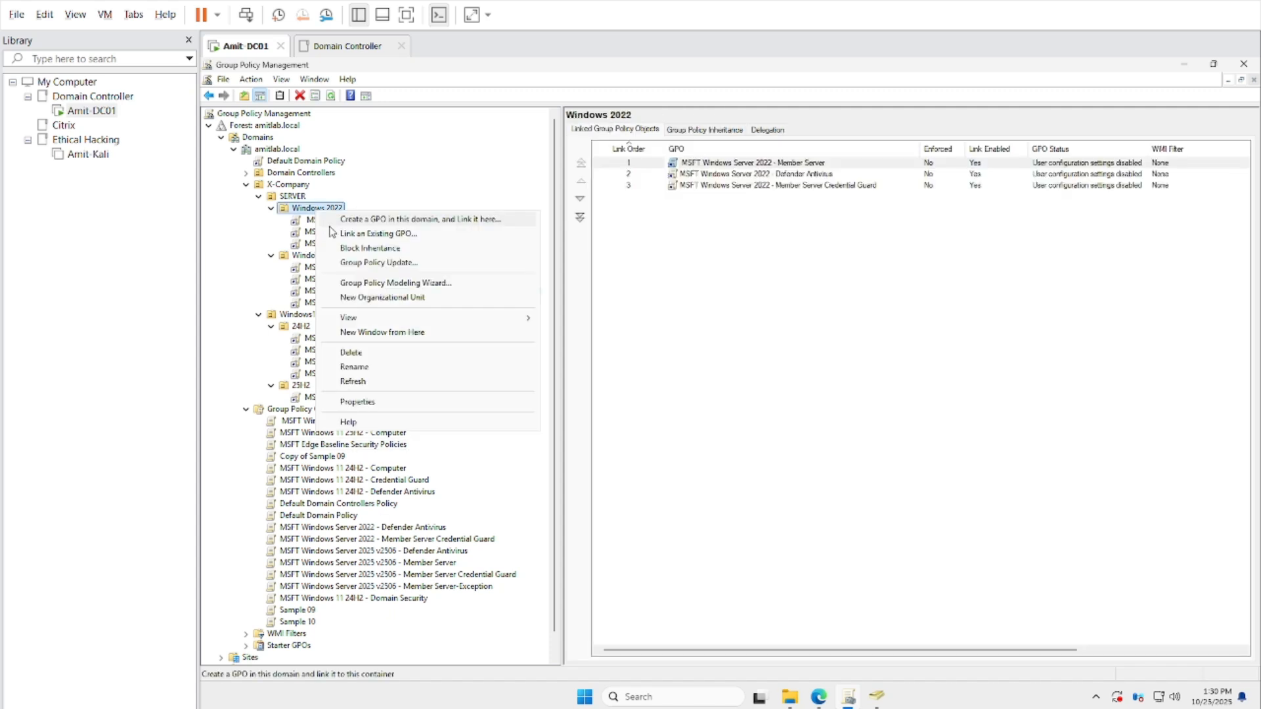
left_click(348, 234)
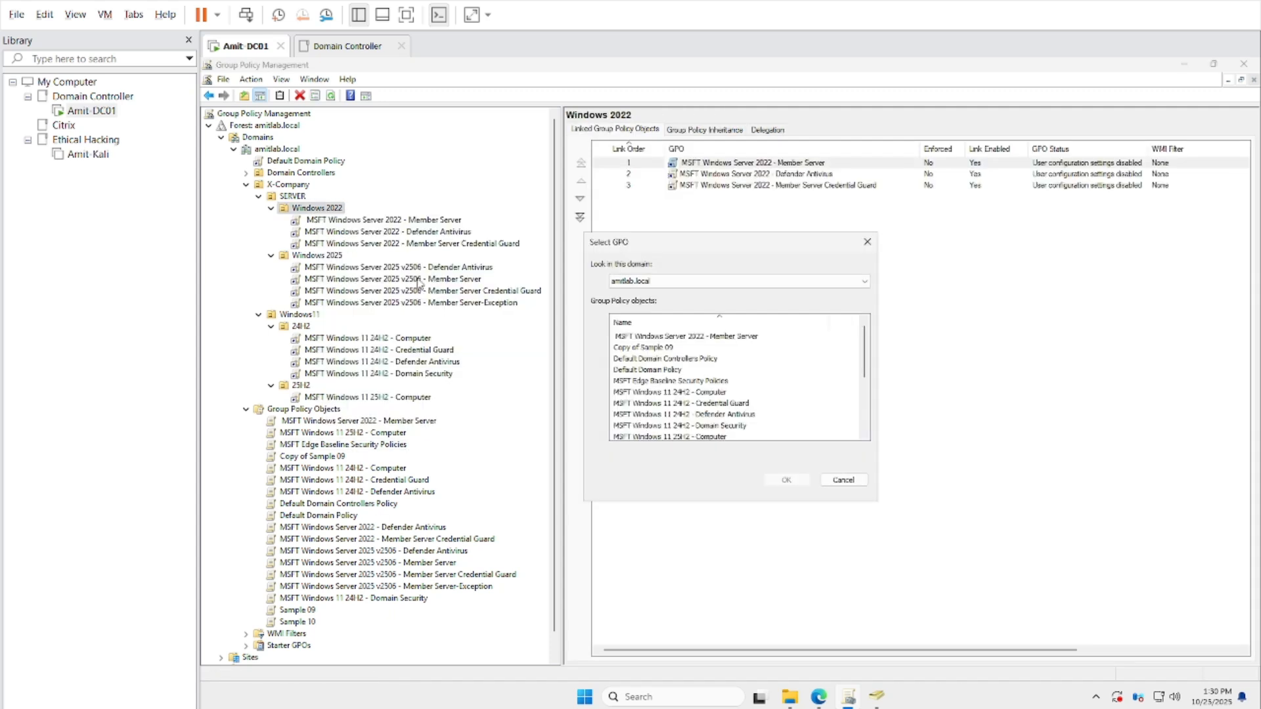
left_click(677, 382)
left_click(783, 479)
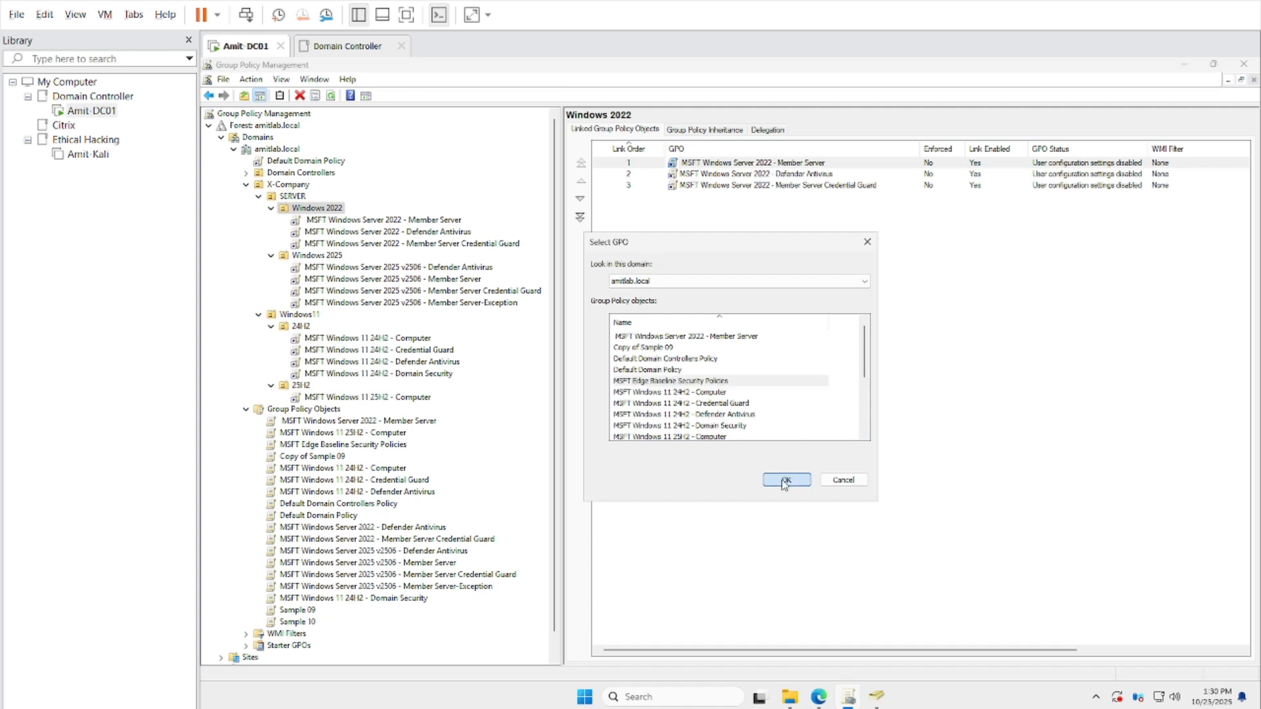
Link the existing GPO MSFT Windows Server 2022 - Member Server to the Windows 2025 organizational unit
right_click(329, 269)
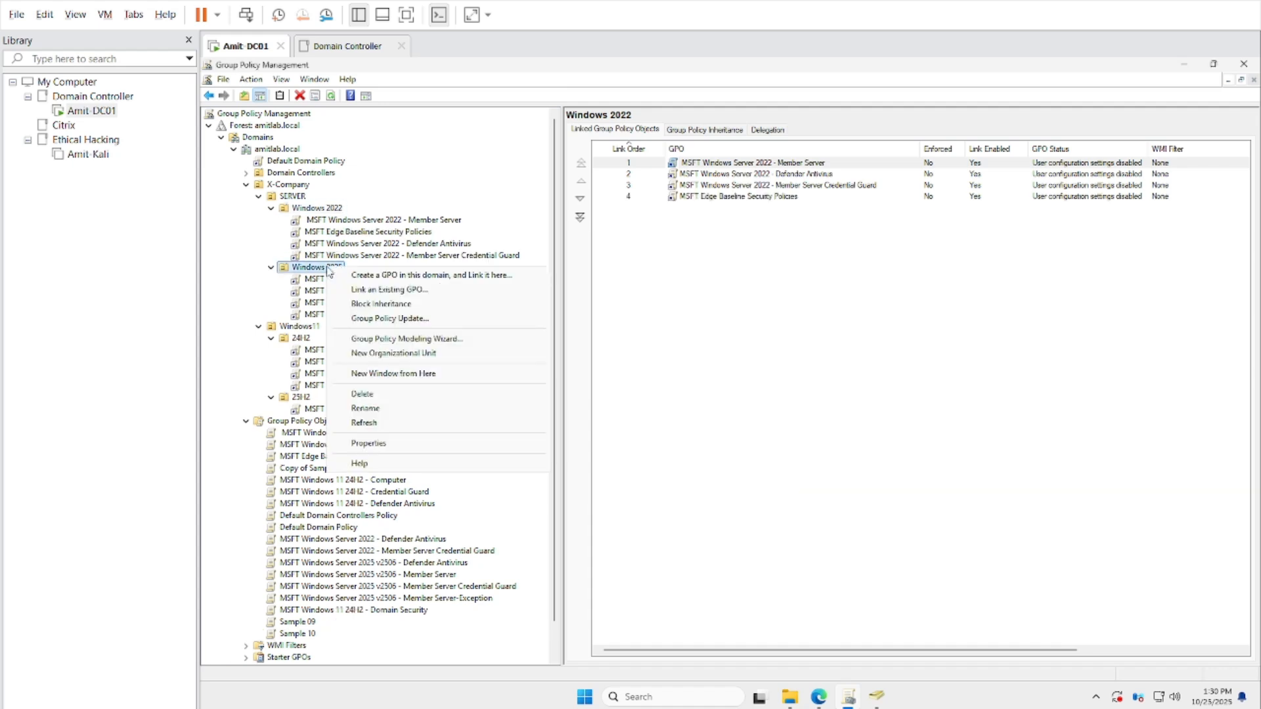
left_click(356, 291)
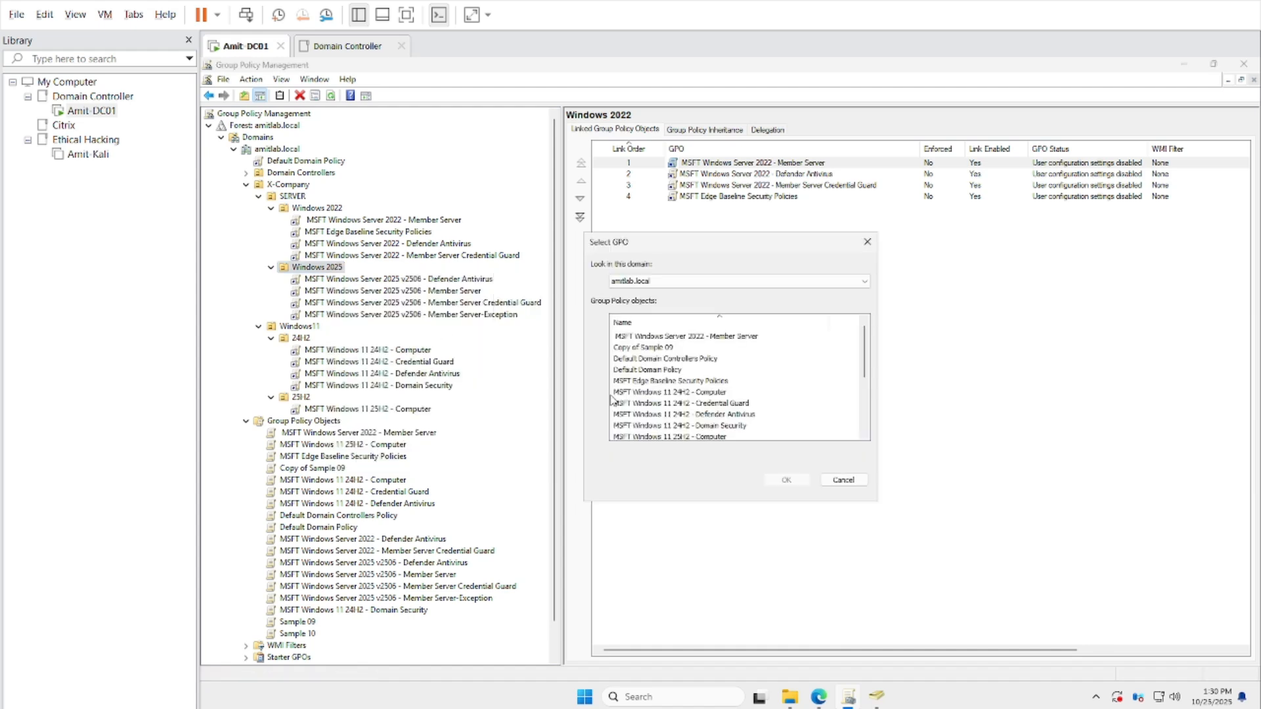
double_click(636, 338)
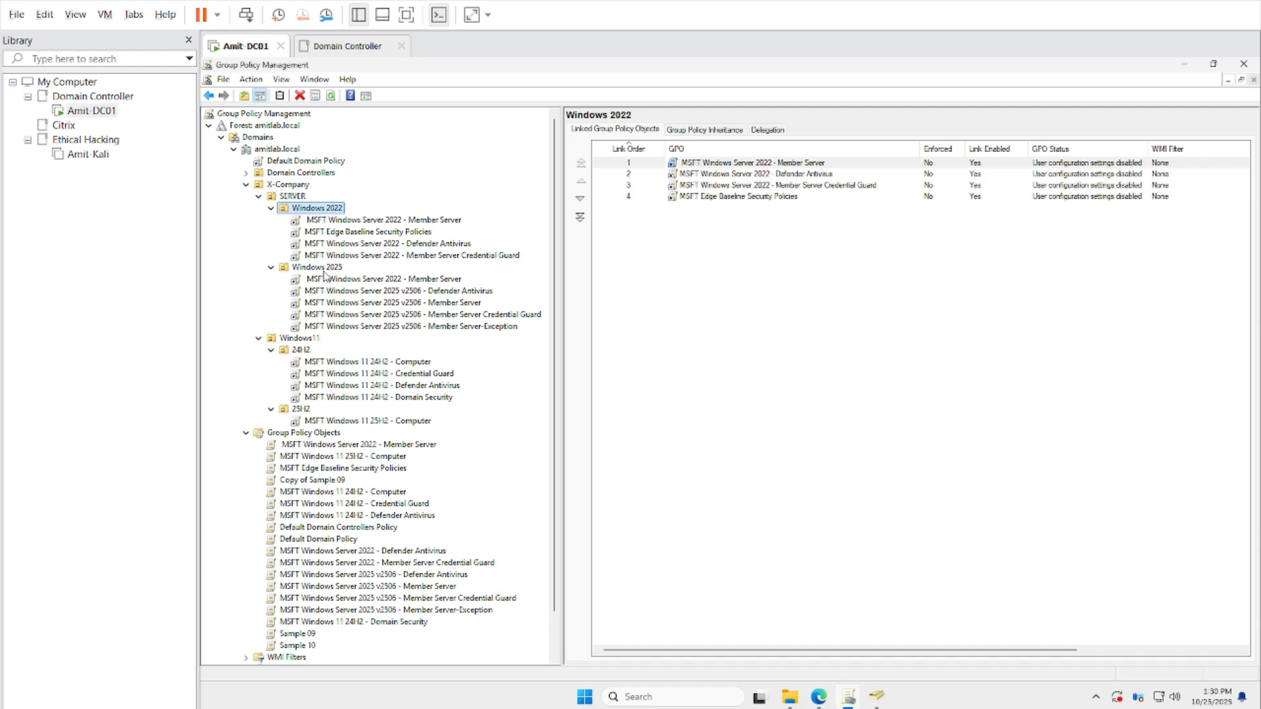
Remove the MSFT Windows Server 2022 - Member Server link from the Windows 2025 organizational unit
right_click(331, 283)
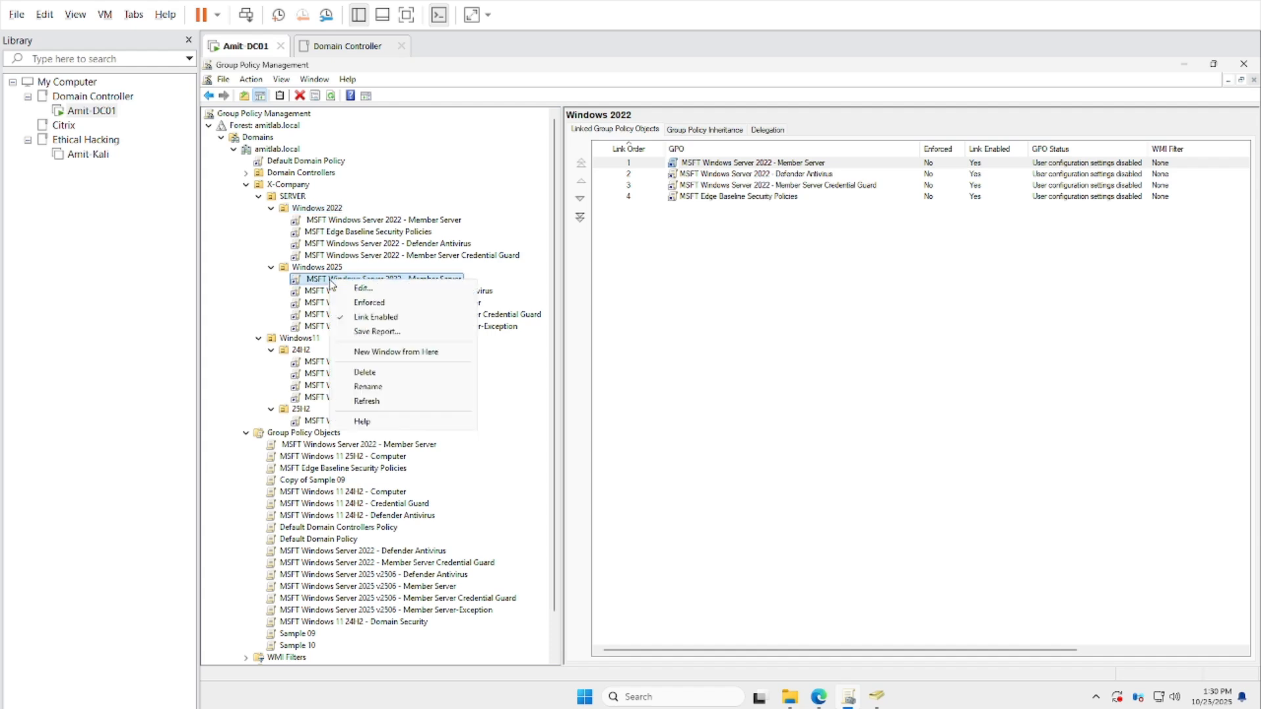
left_click(381, 374)
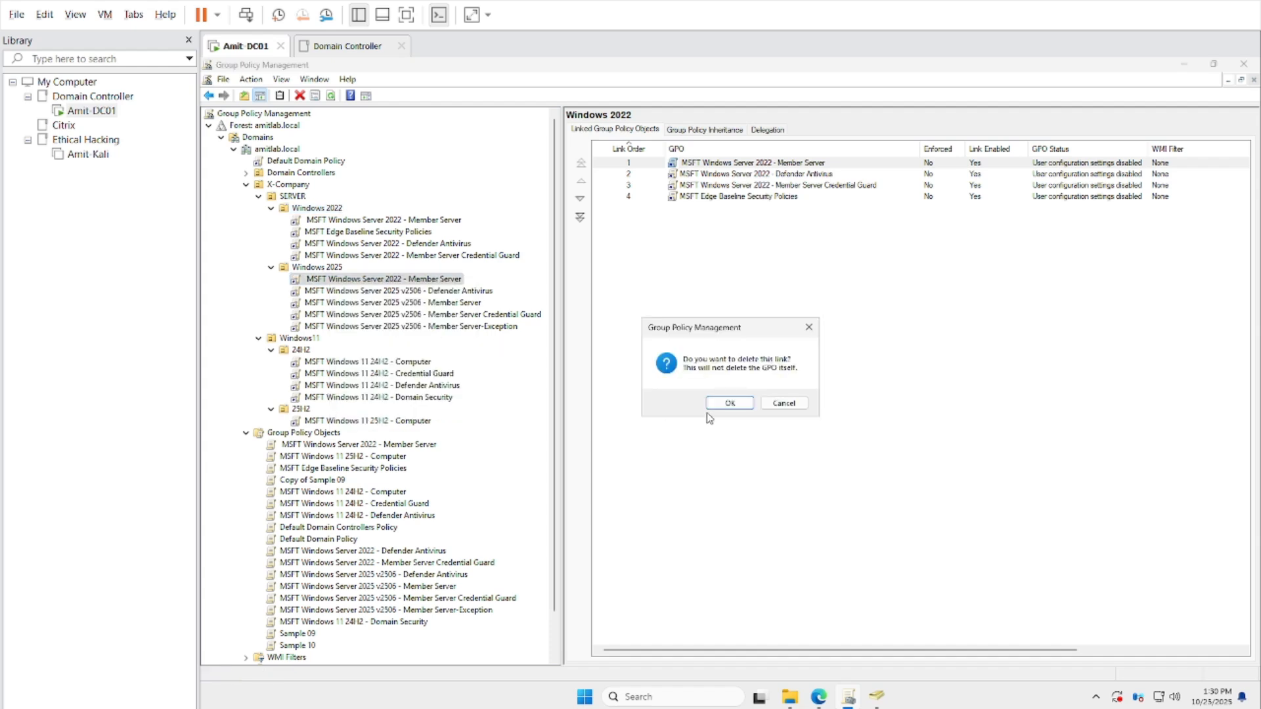
left_click(726, 403)
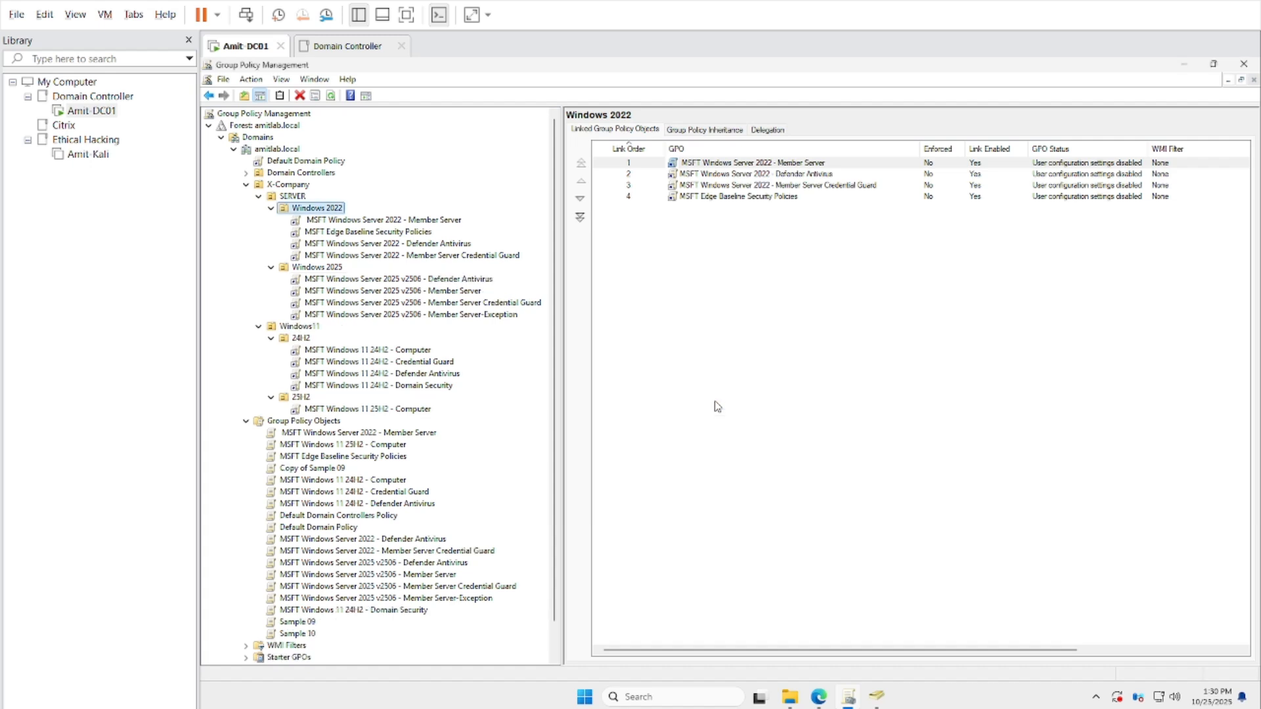
Link the existing GPO MSFT Edge Baseline Security Policies to the Windows 2025 organizational unit
right_click(342, 269)
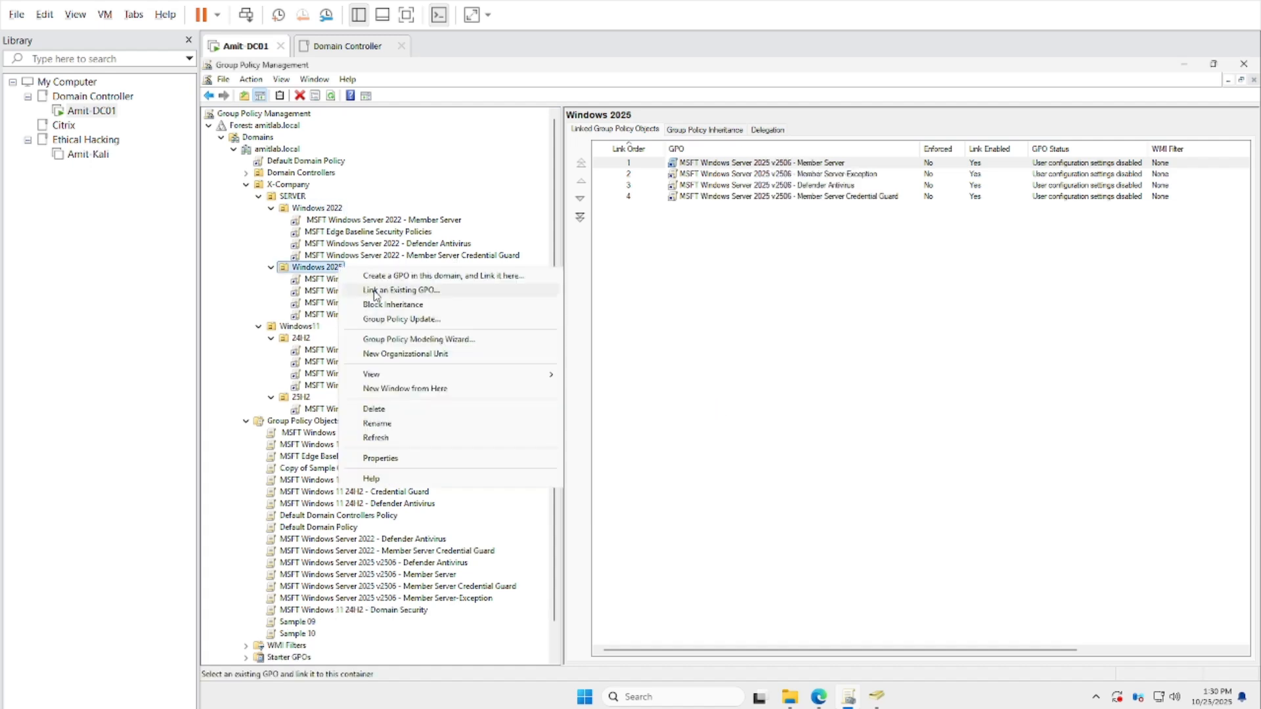
left_click(373, 291)
double_click(705, 382)
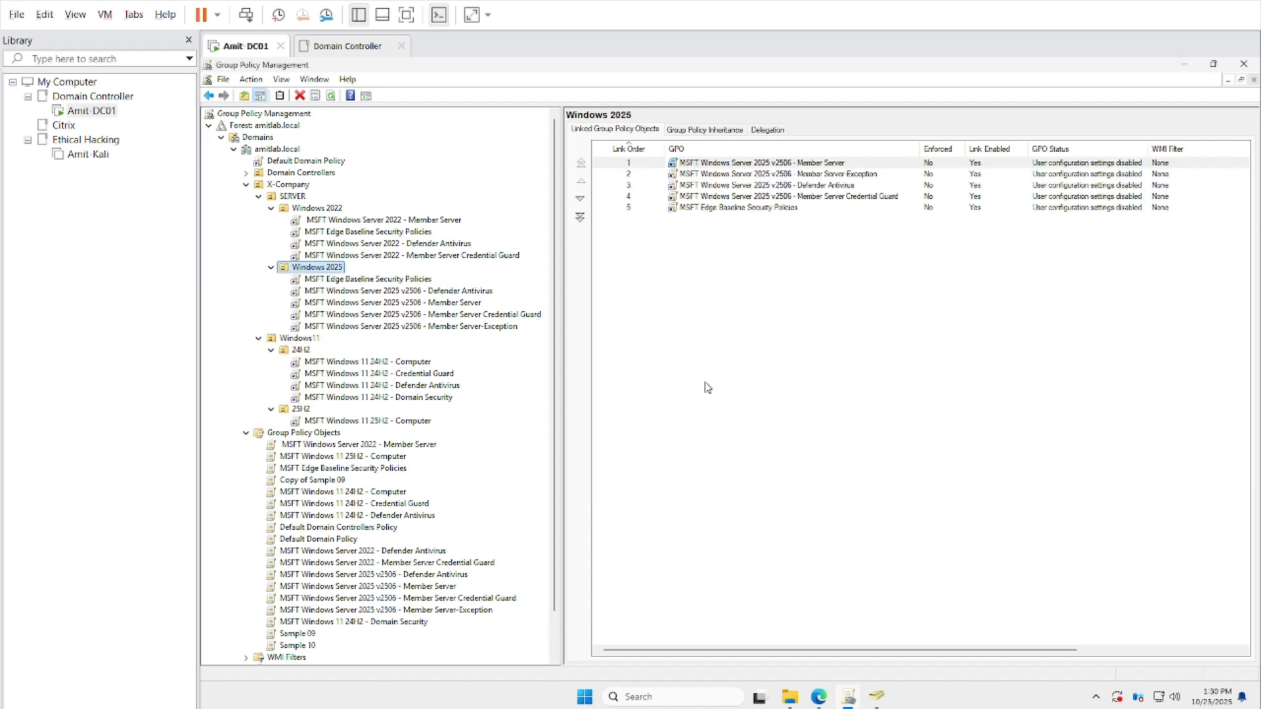
Link the existing GPO MSFT Edge Baseline Security Policies to both the 24H2 and 25H2 organizational units
right_click(299, 352)
left_click(329, 376)
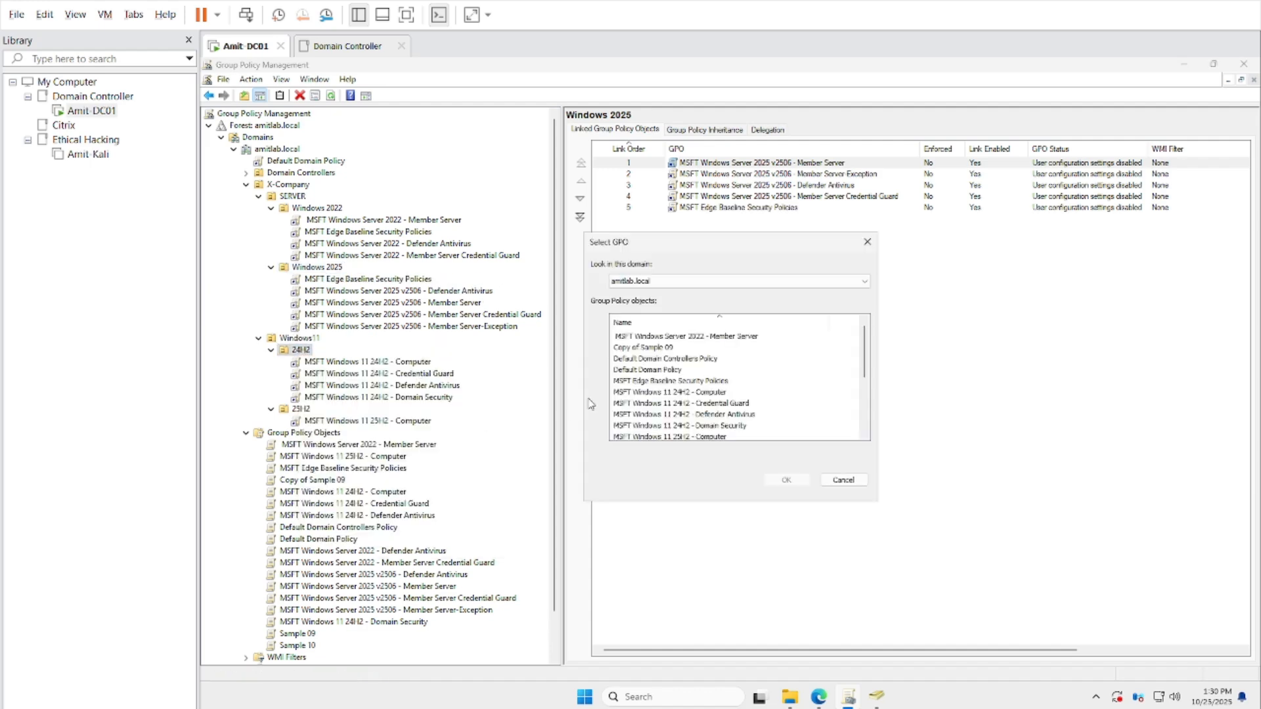
double_click(633, 389)
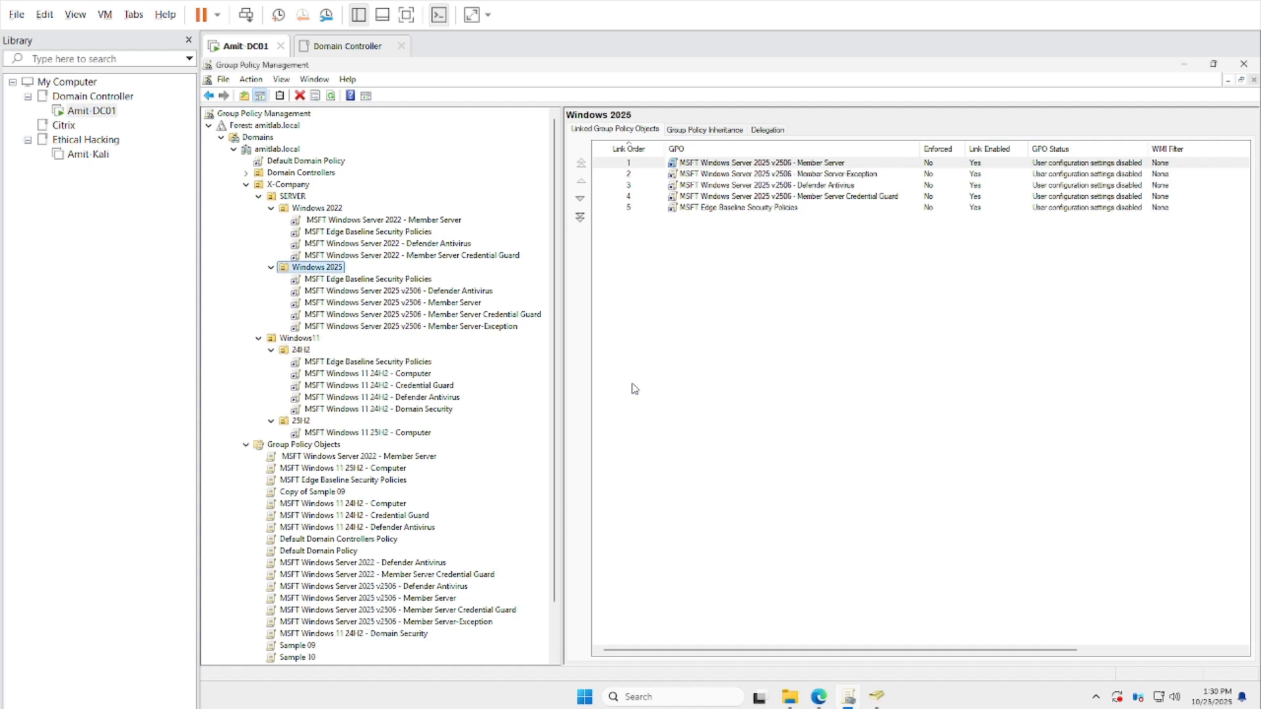
right_click(303, 425)
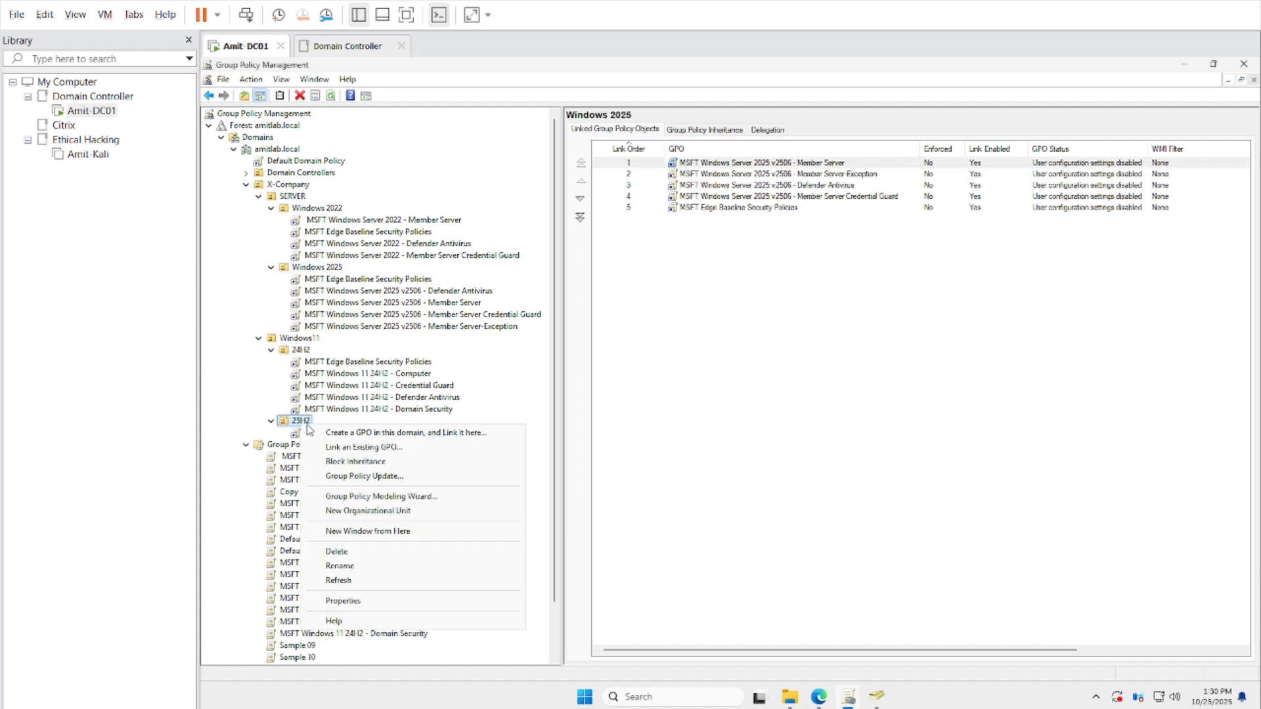
left_click(335, 446)
double_click(661, 381)
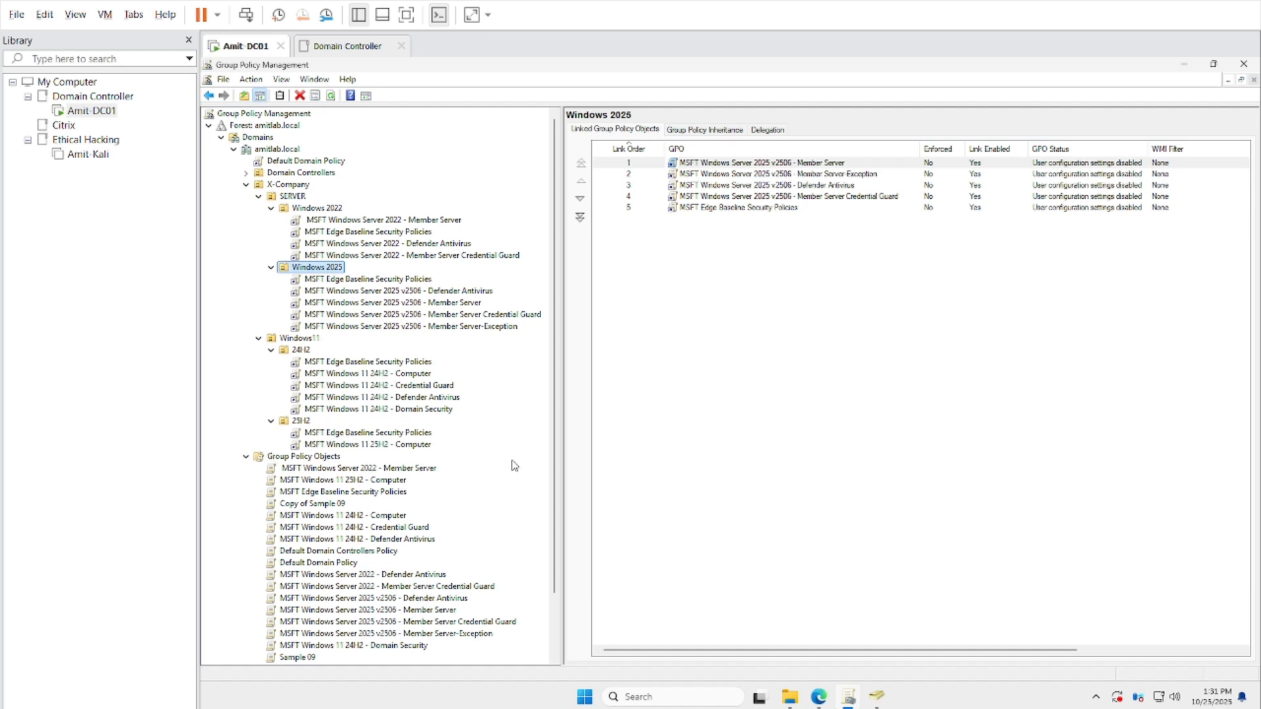
Begin a settings import into the Sample 09 GPO, using the GPOs folder of Microsoft 365 Apps for Enterprise 2412 as the backup location
scroll(552, 529, "down", 2)
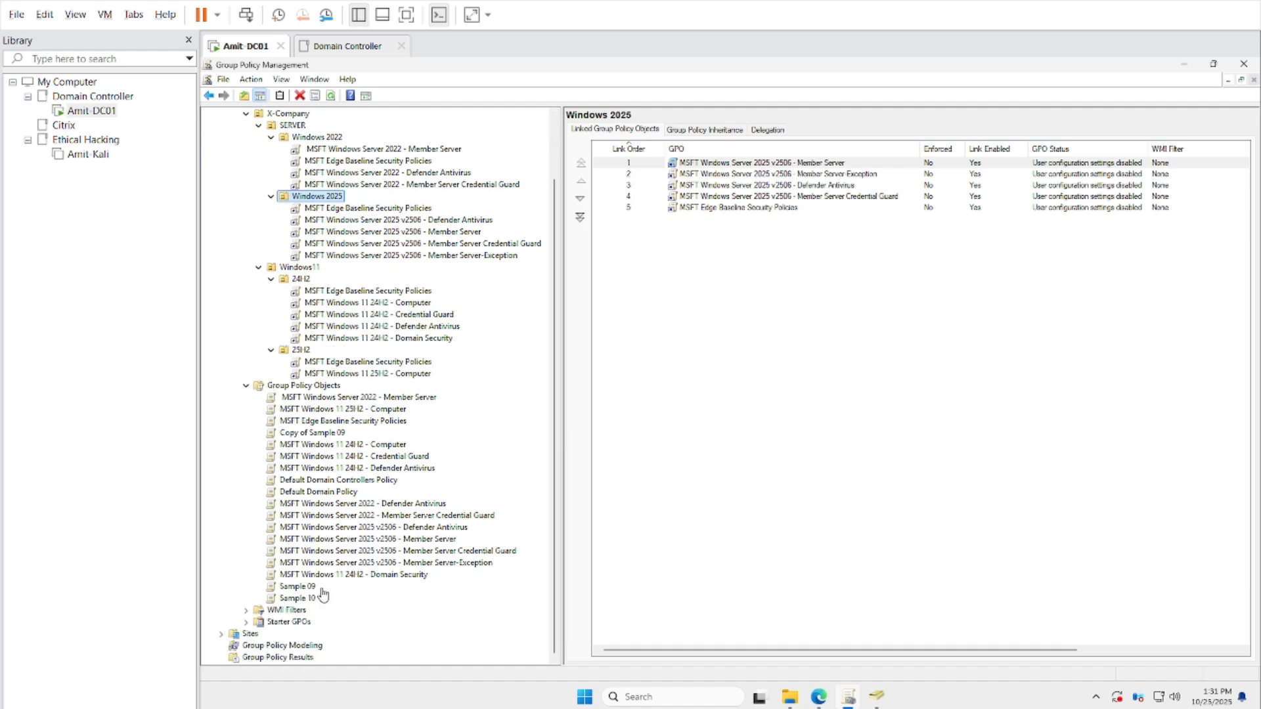
left_click(297, 587)
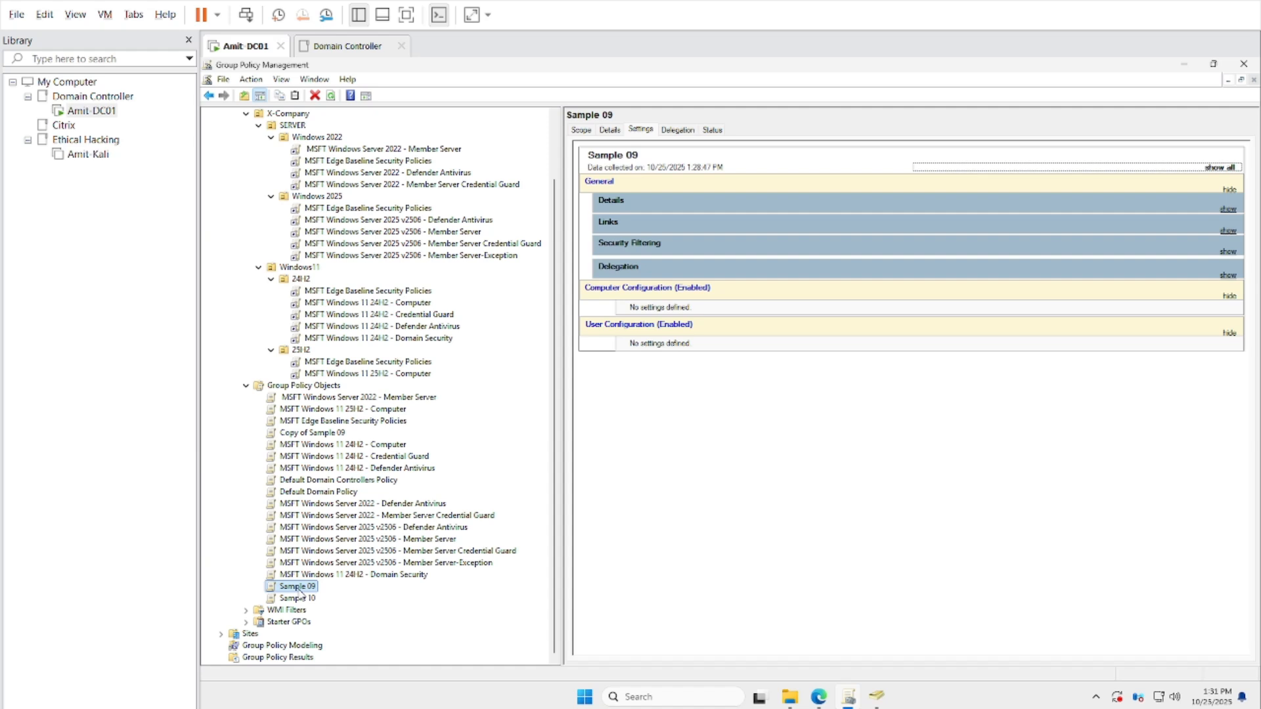
right_click(299, 588)
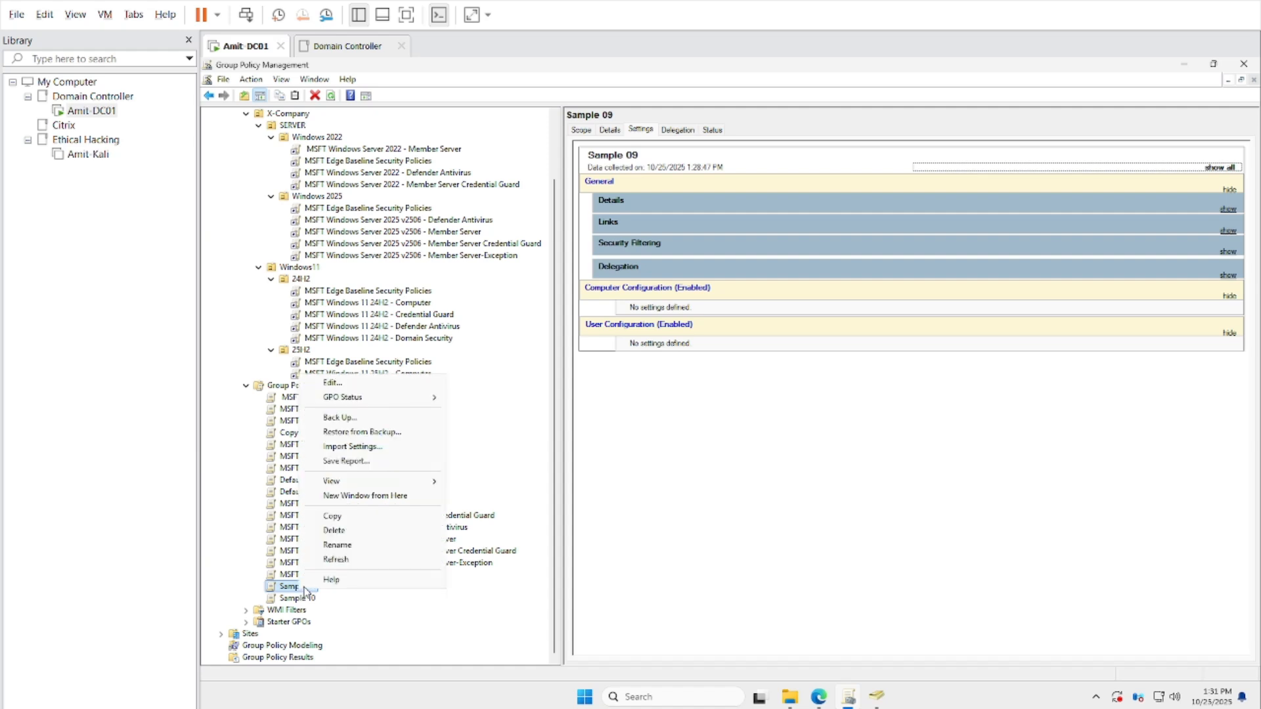
left_click(373, 453)
left_click(394, 306)
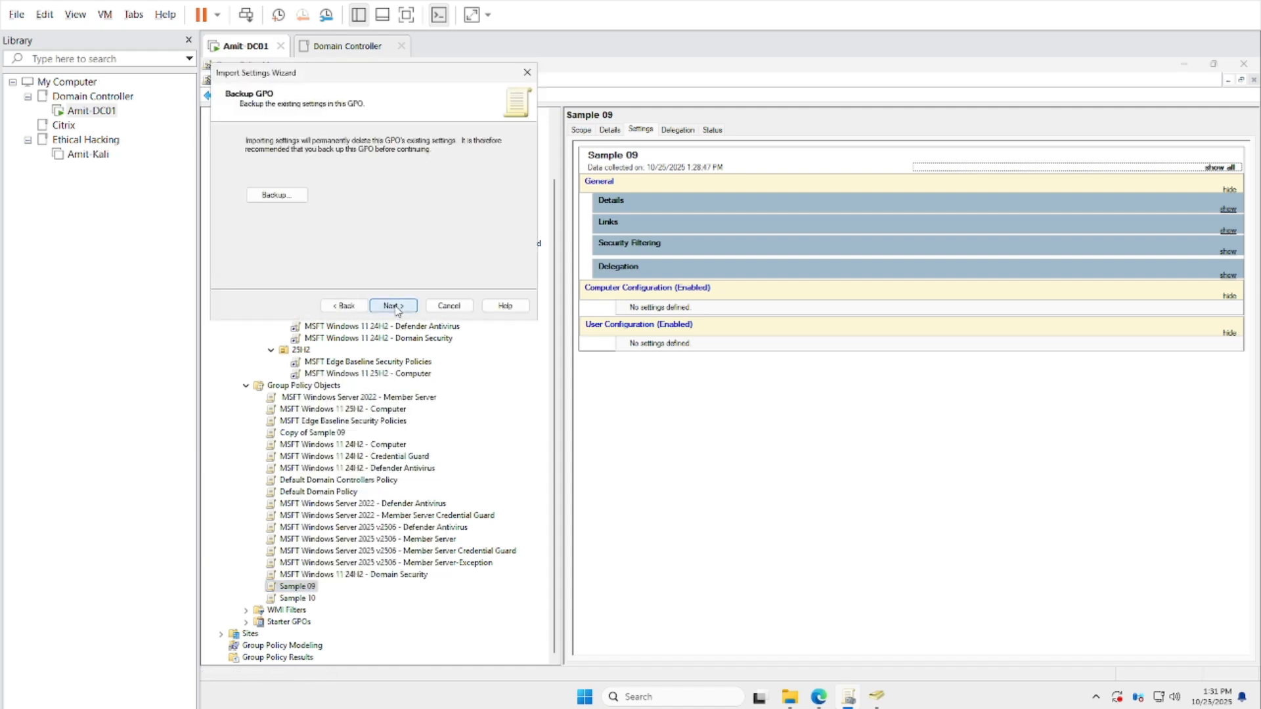
left_click(394, 306)
left_click(501, 153)
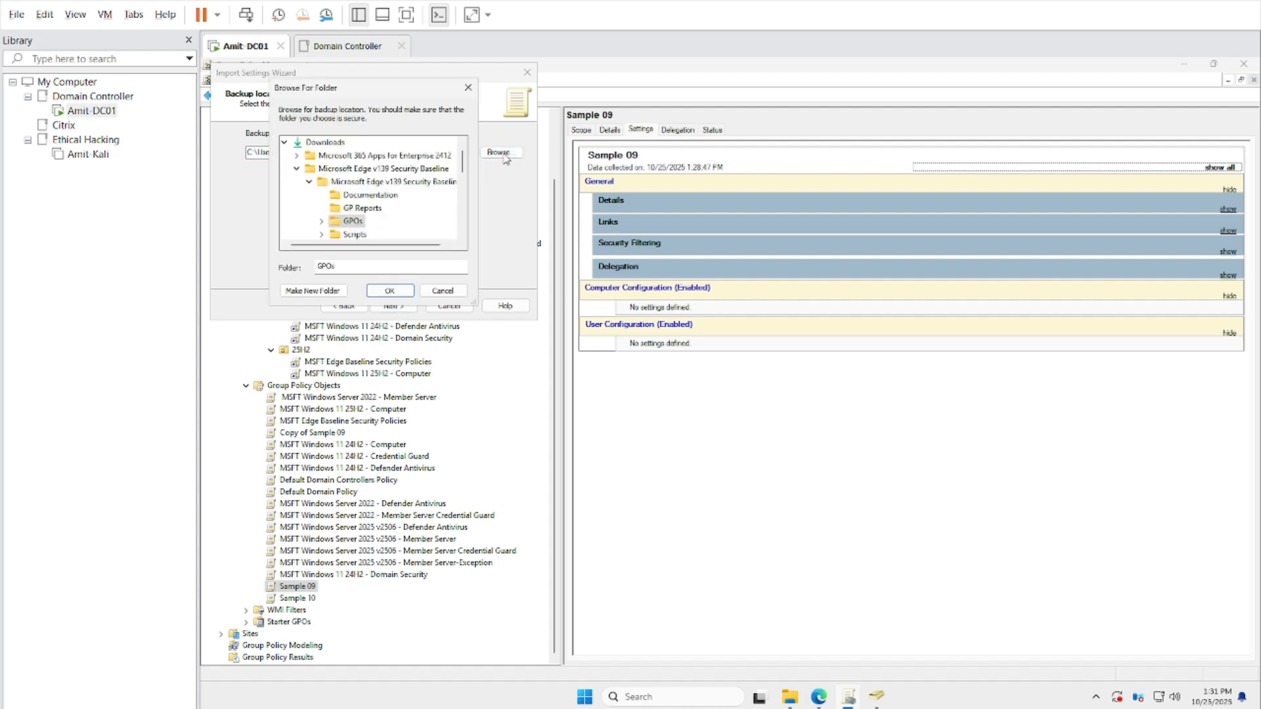
left_click(297, 168)
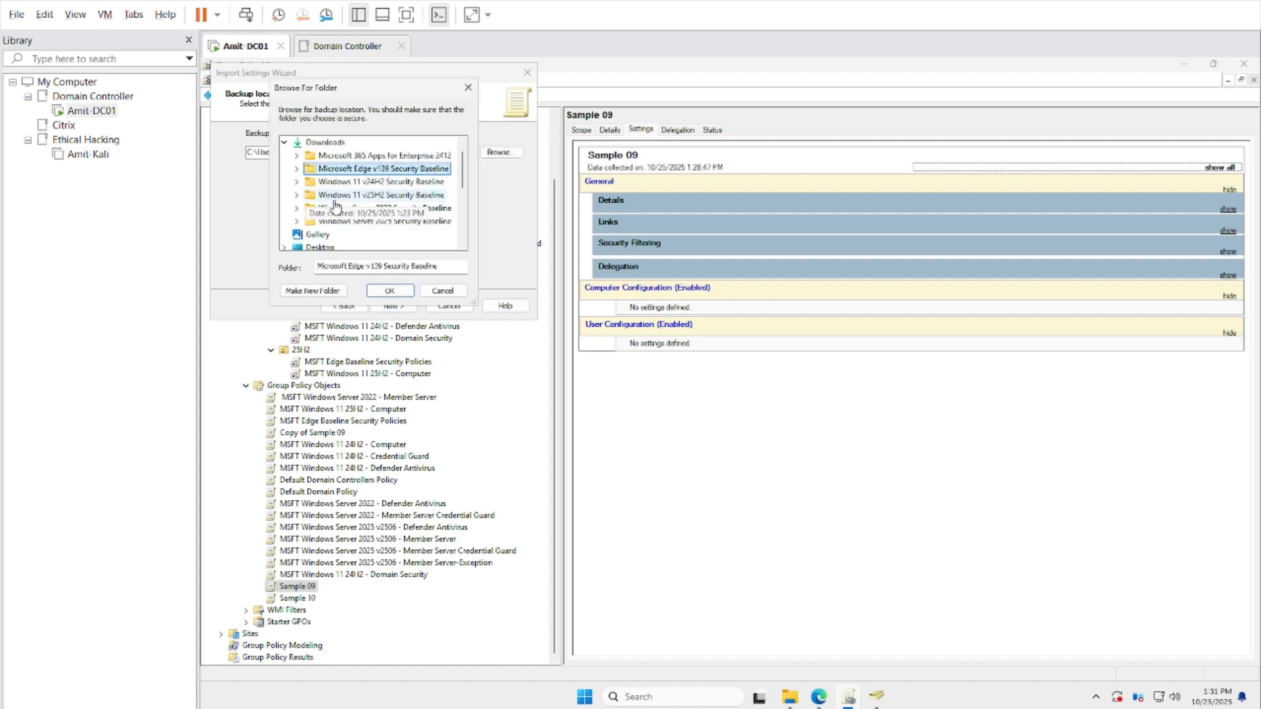
left_click(372, 156)
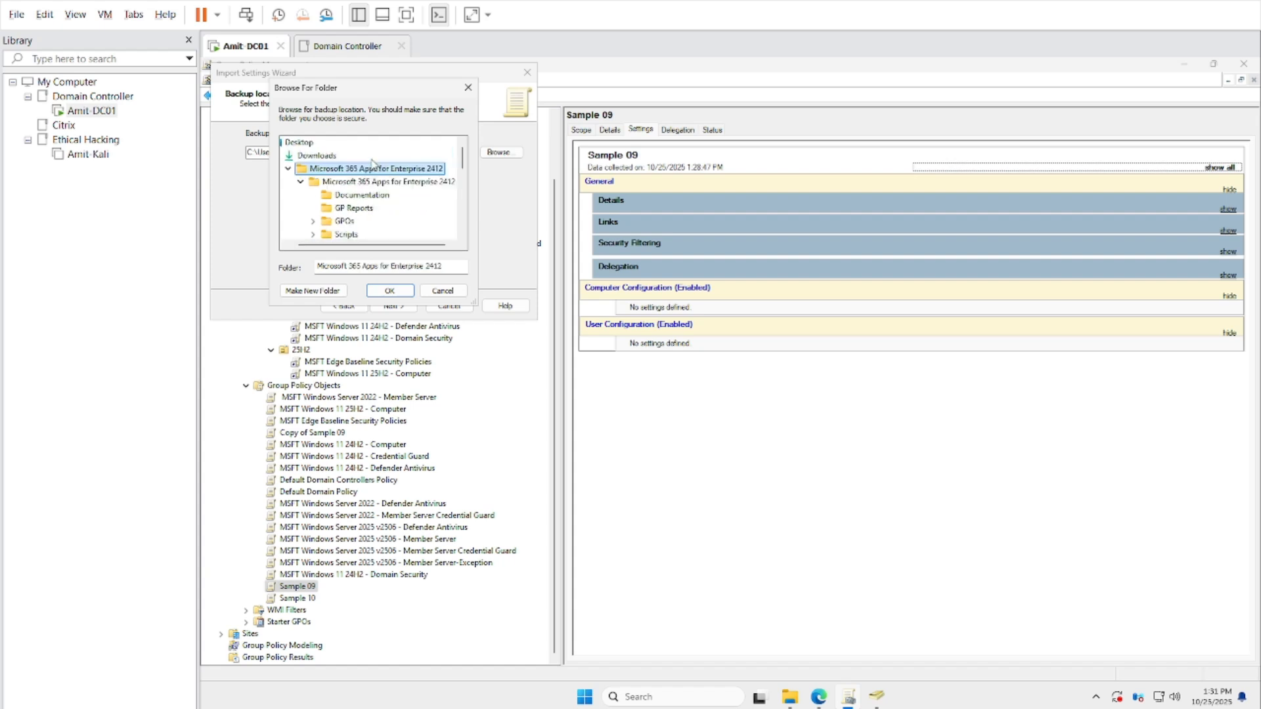
left_click(347, 221)
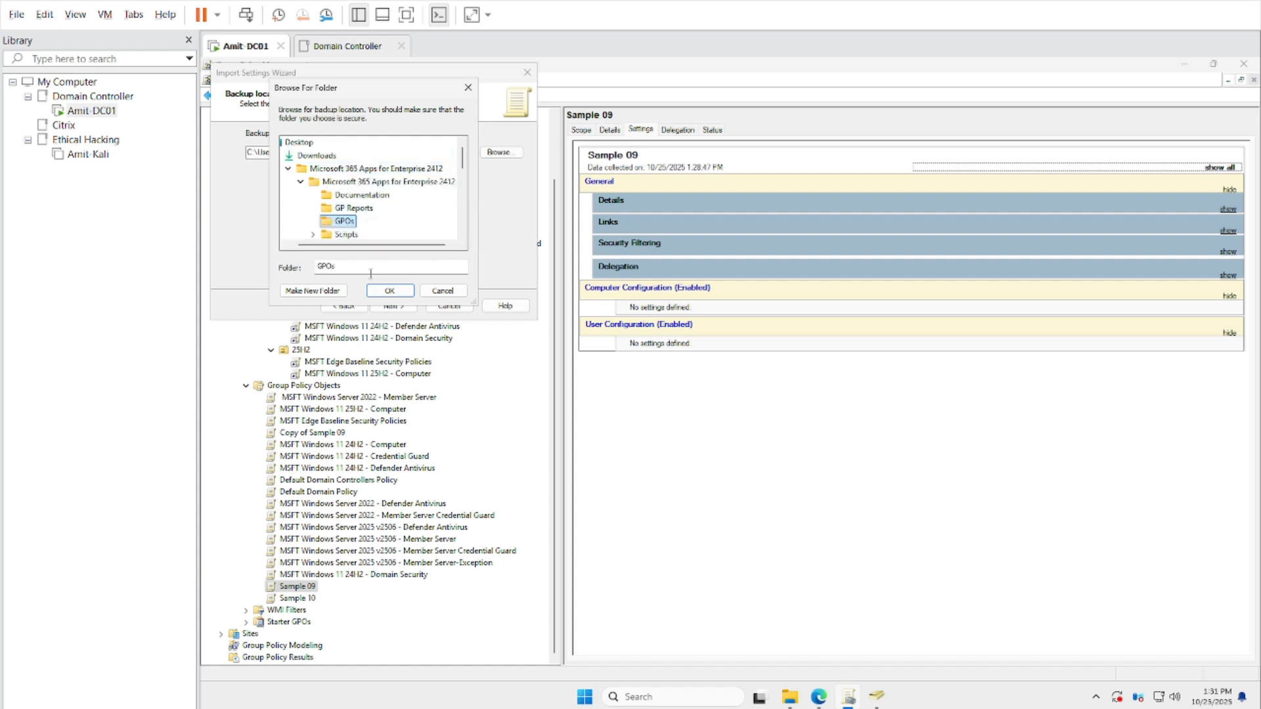
left_click(383, 291)
left_click(392, 306)
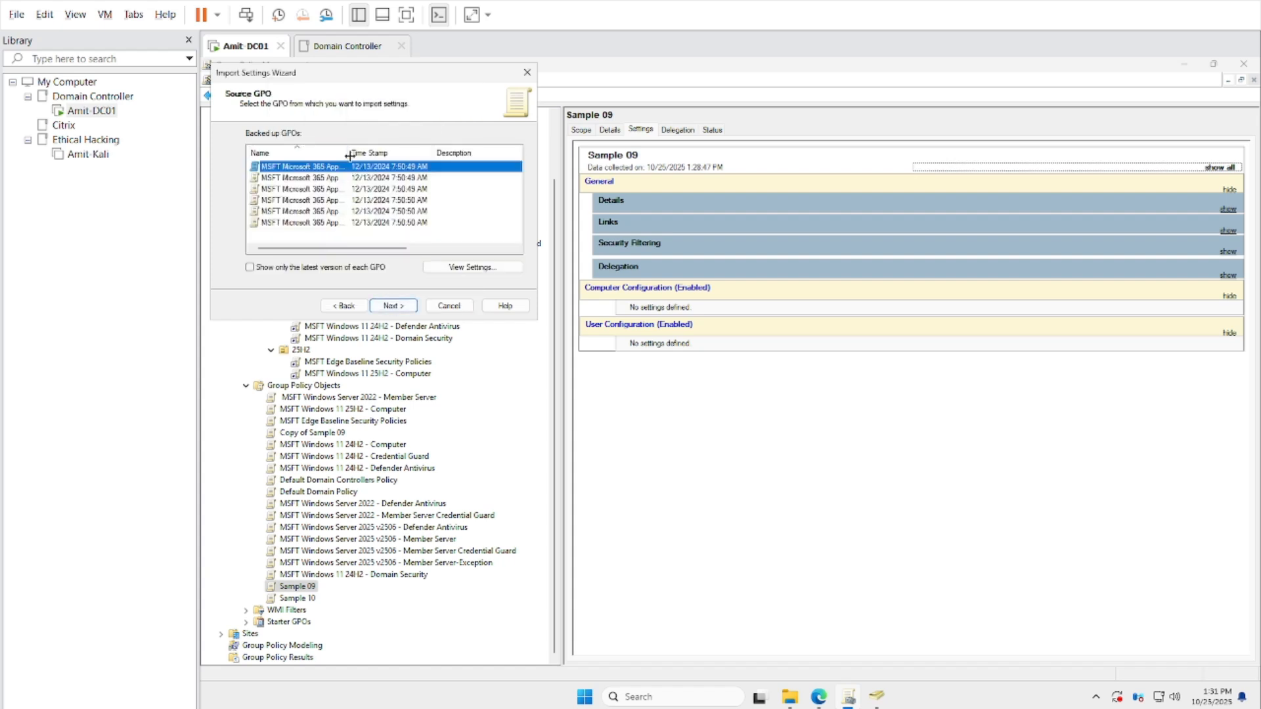
Use MSFT Microsoft 365 Apps v2412 - Computer as the source GPO, copy its name from the summary and complete the import
left_click_drag(347, 150, 454, 148)
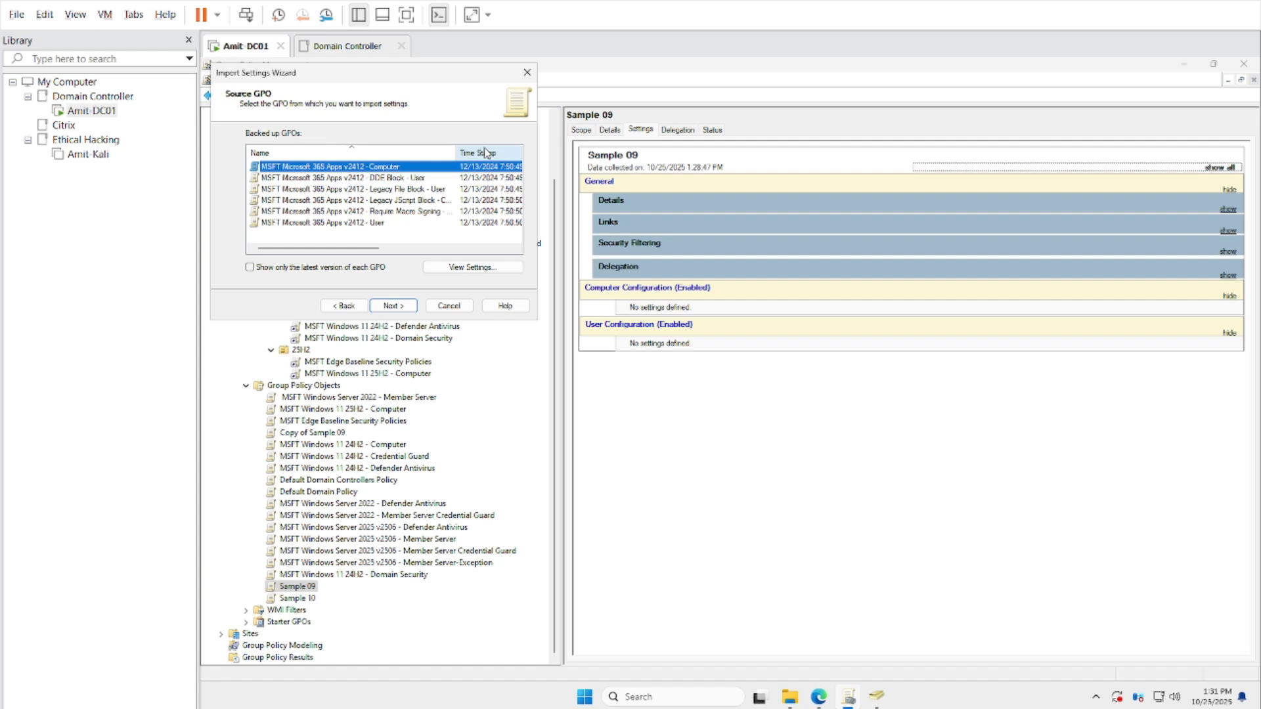
left_click_drag(455, 151, 489, 149)
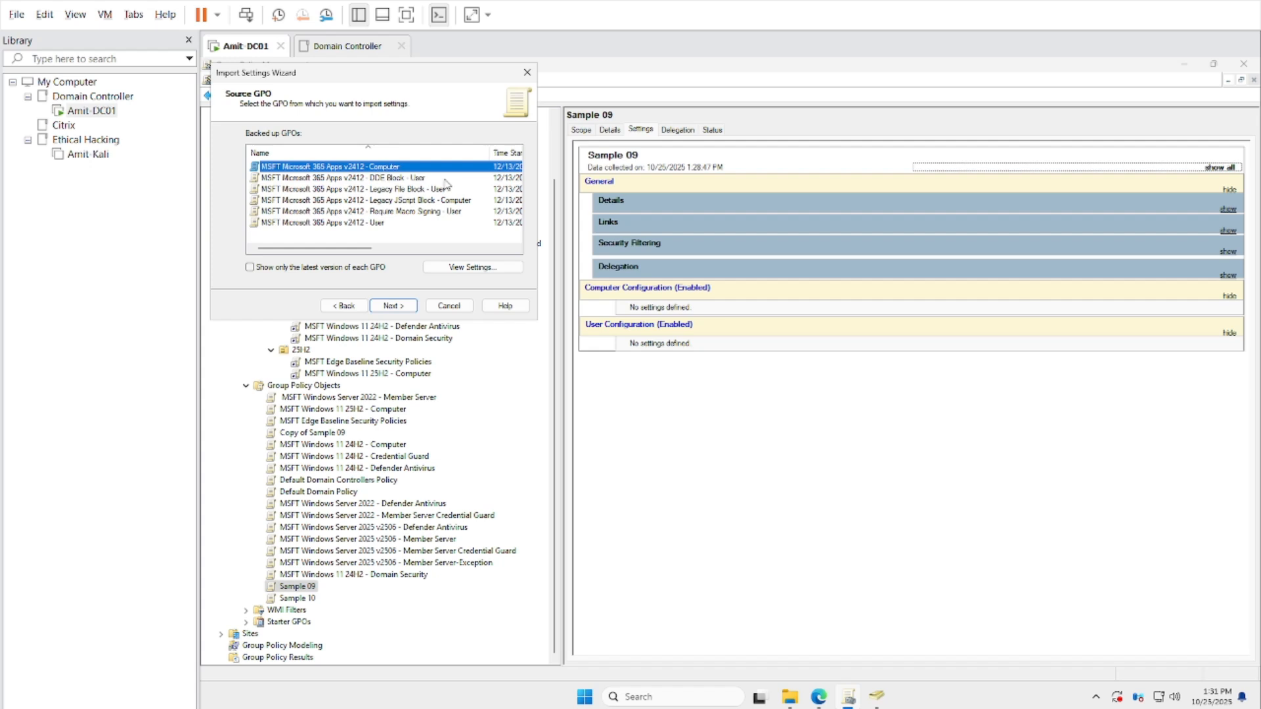
left_click(398, 309)
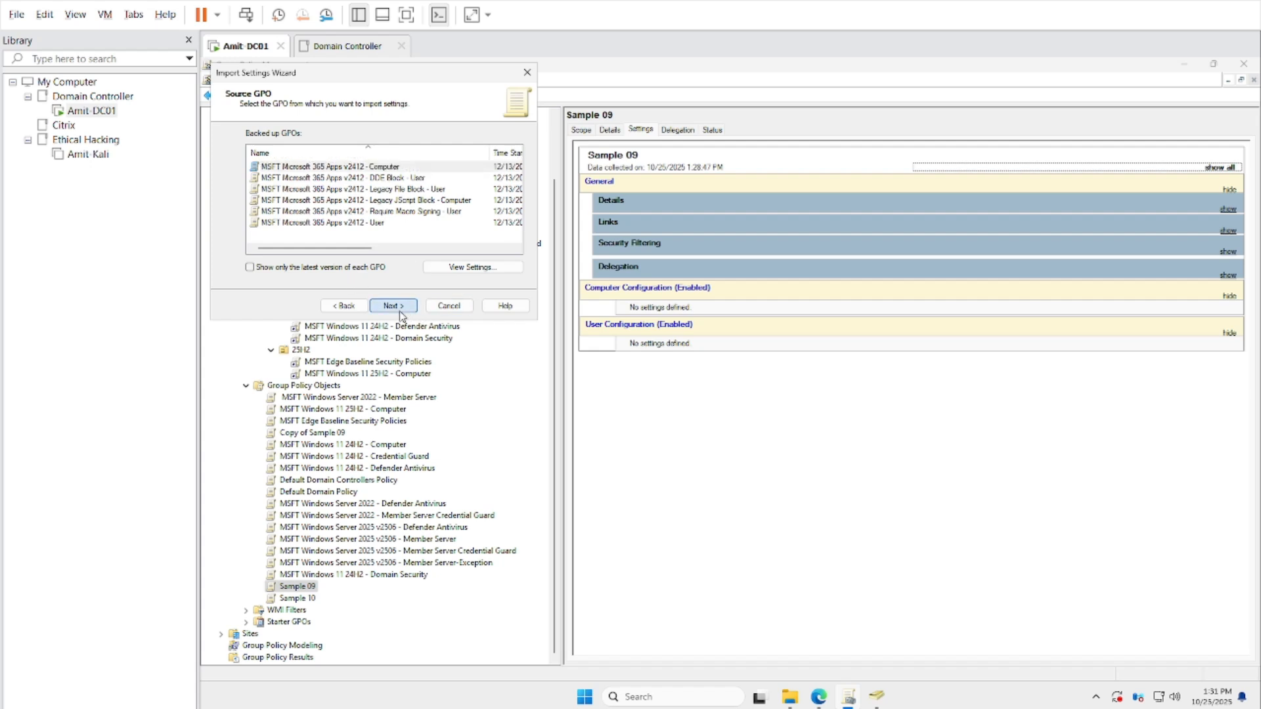
left_click(397, 307)
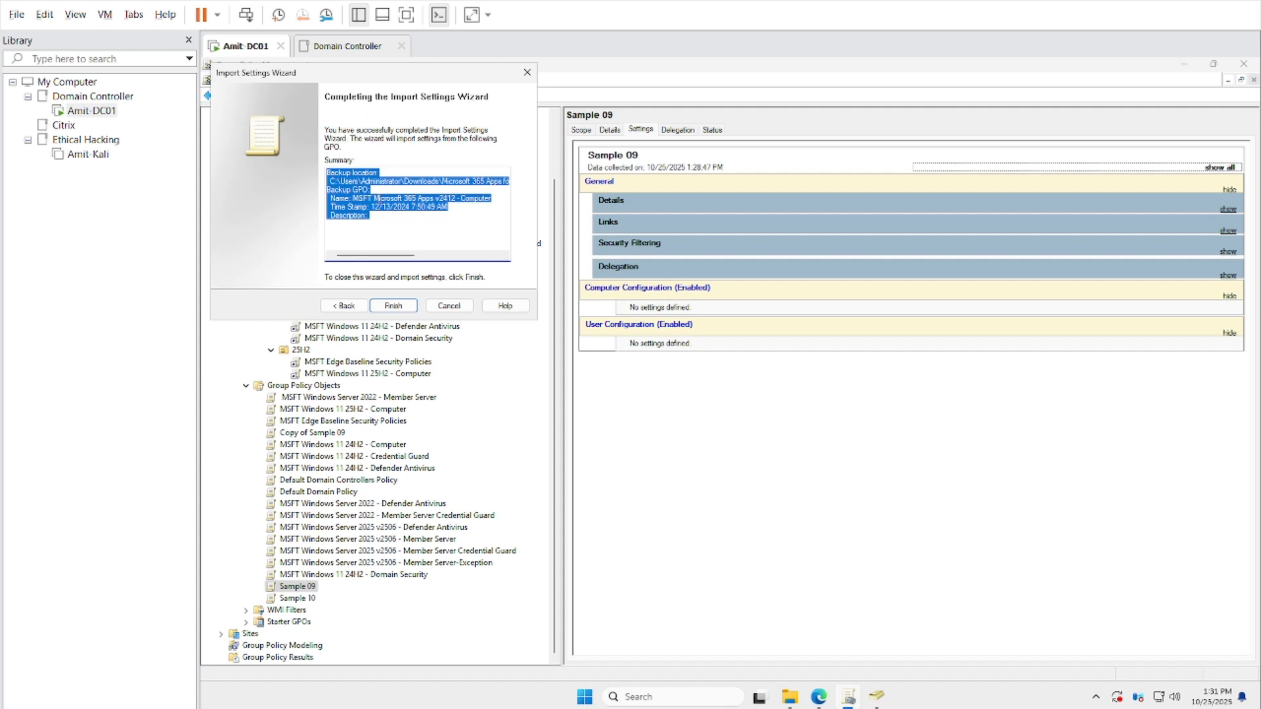
left_click(364, 197)
left_click_drag(354, 198, 491, 200)
key("ctrl+c")
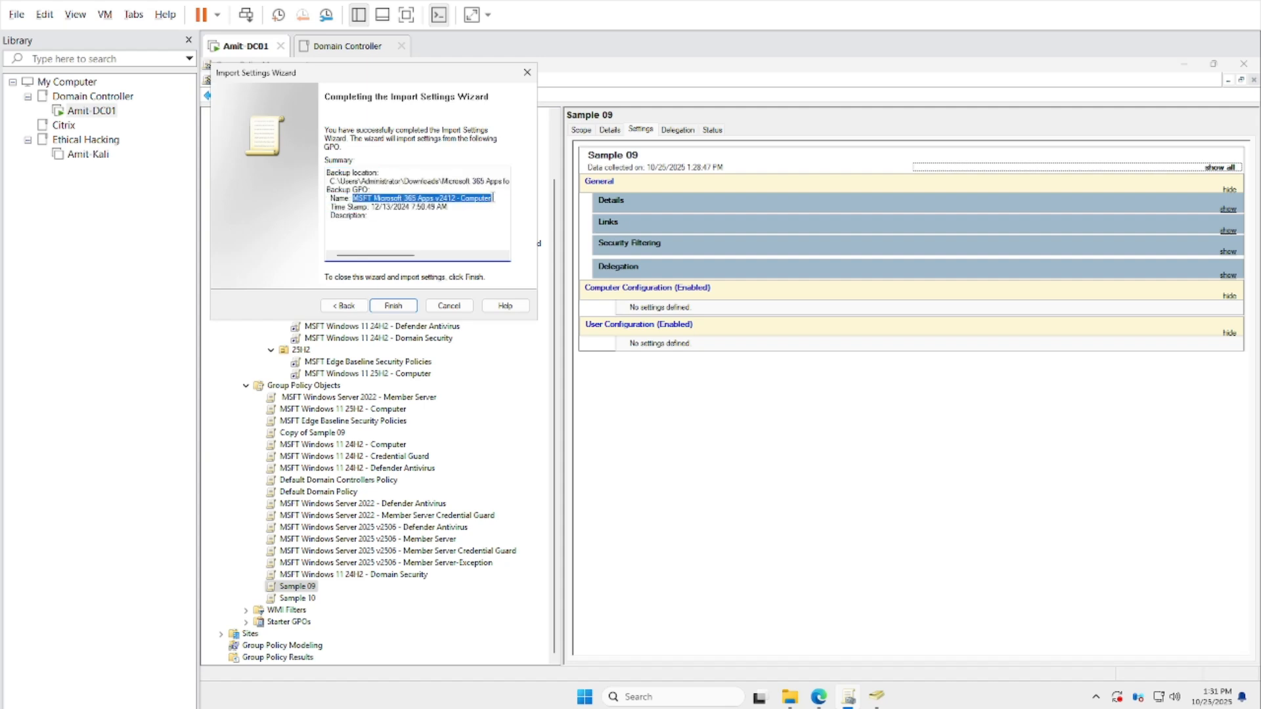
left_click(392, 306)
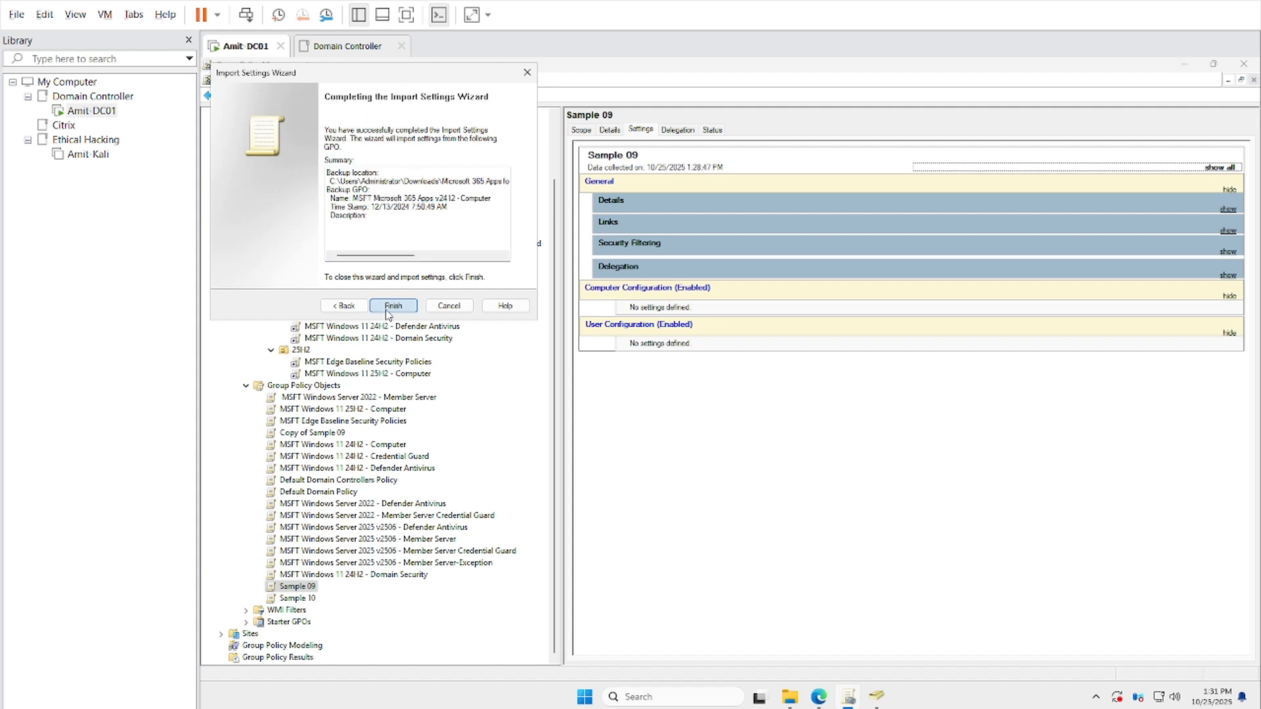
left_click(466, 334)
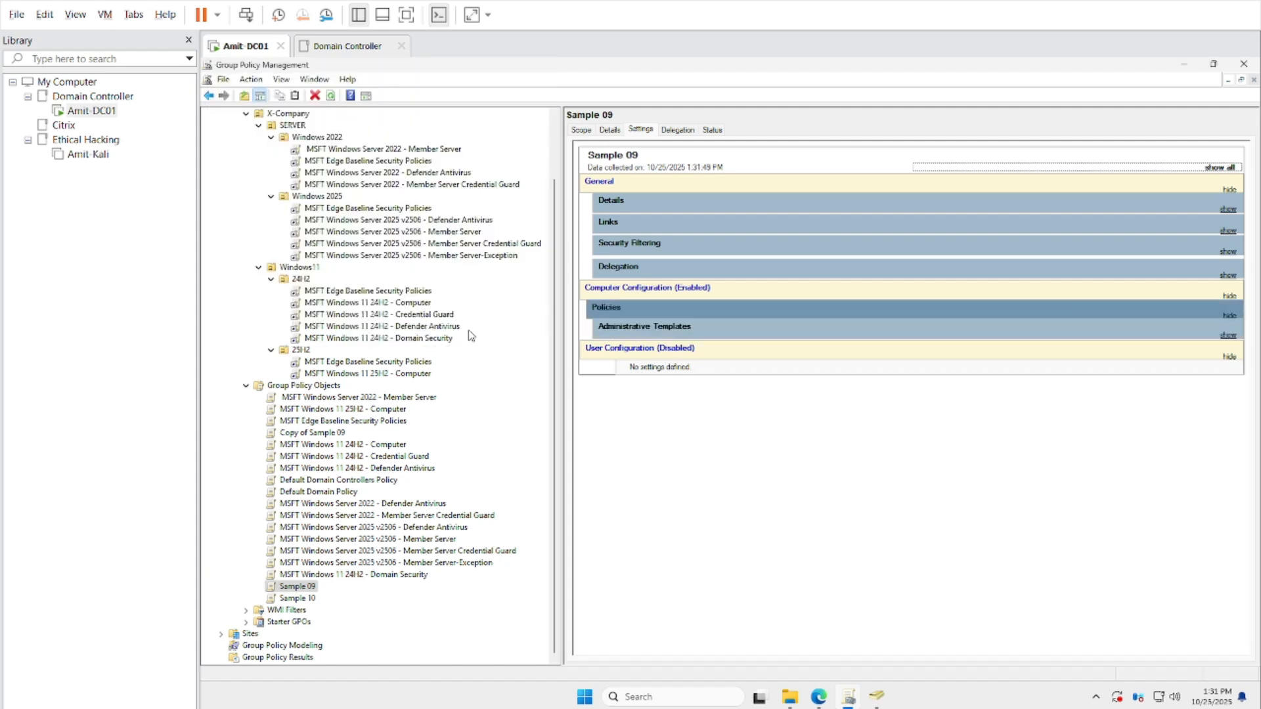
Rename Sample 09 as MSFT Microsoft 365 Apps v2412 - Computer and review its Administrative Templates and Extra Registry Settings
right_click(299, 590)
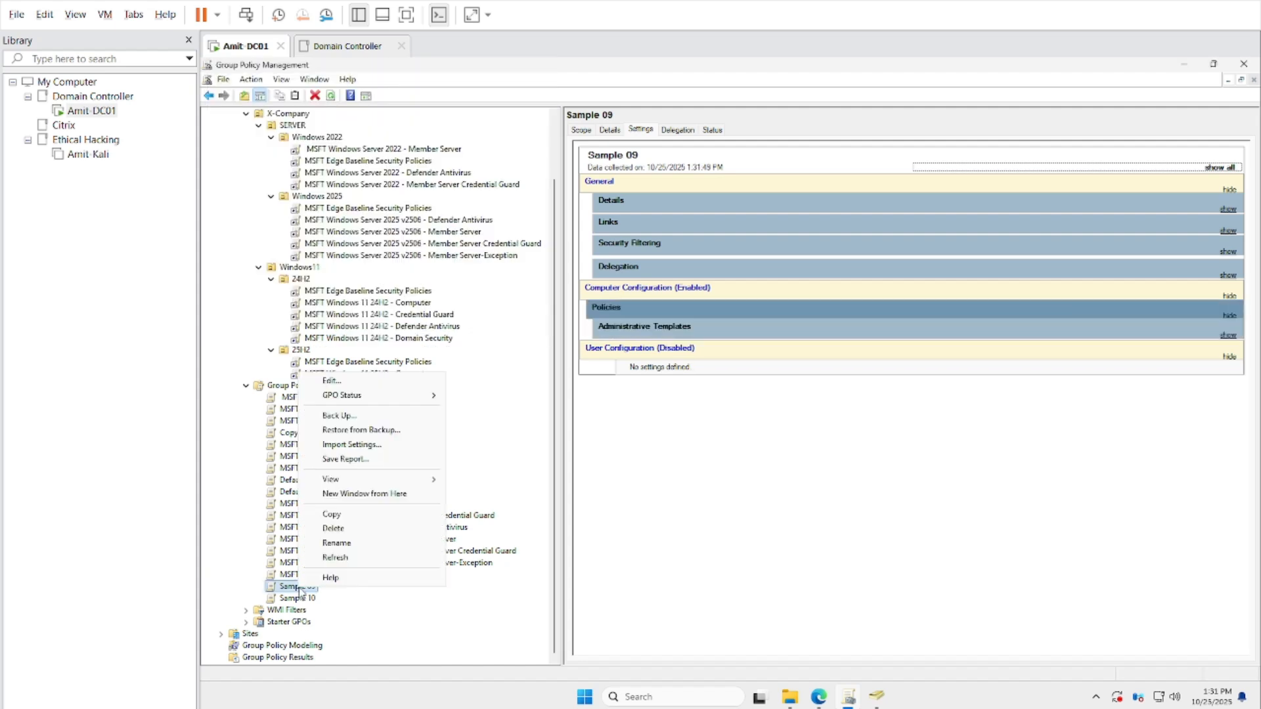
left_click(337, 543)
key("ctrl+v")
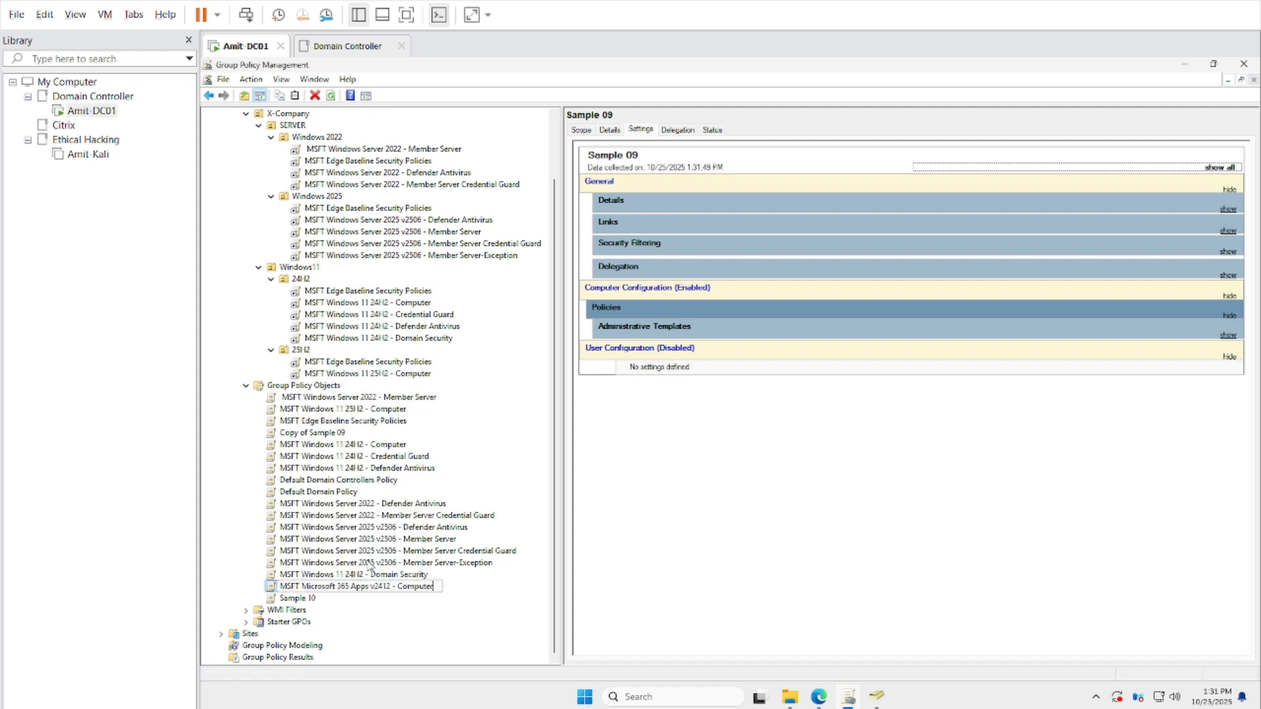
key("Return")
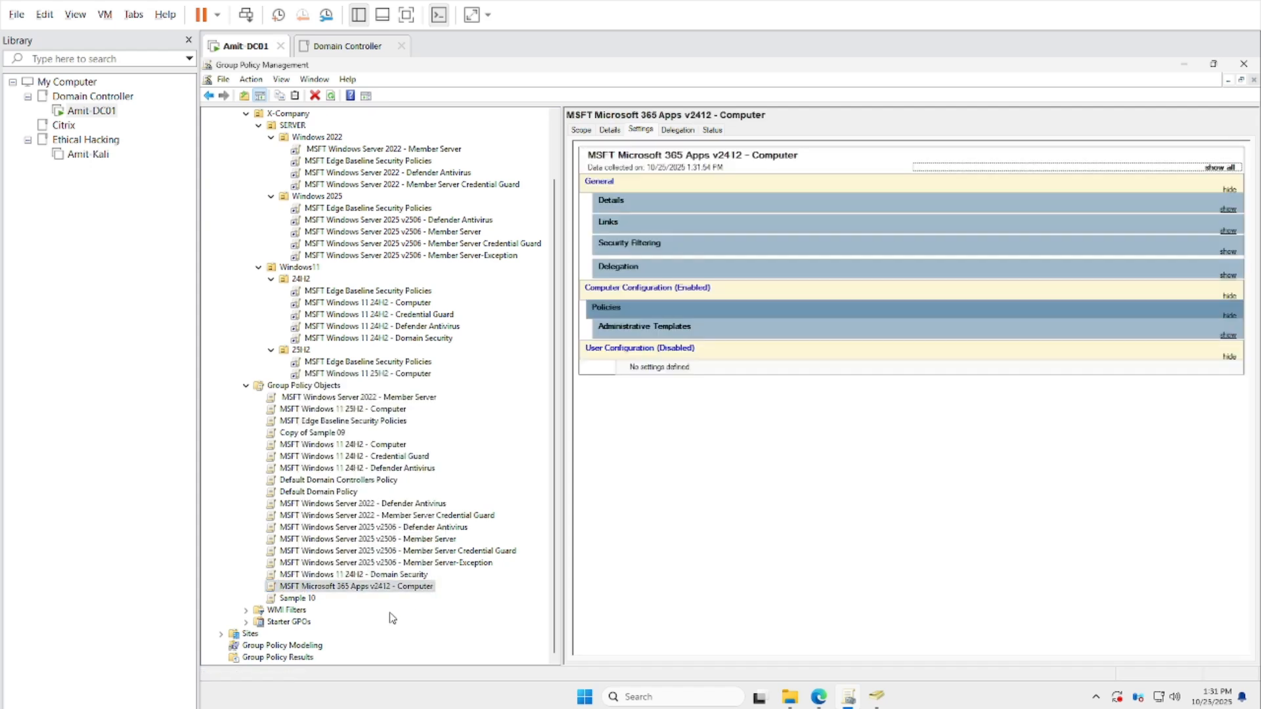
left_click(647, 334)
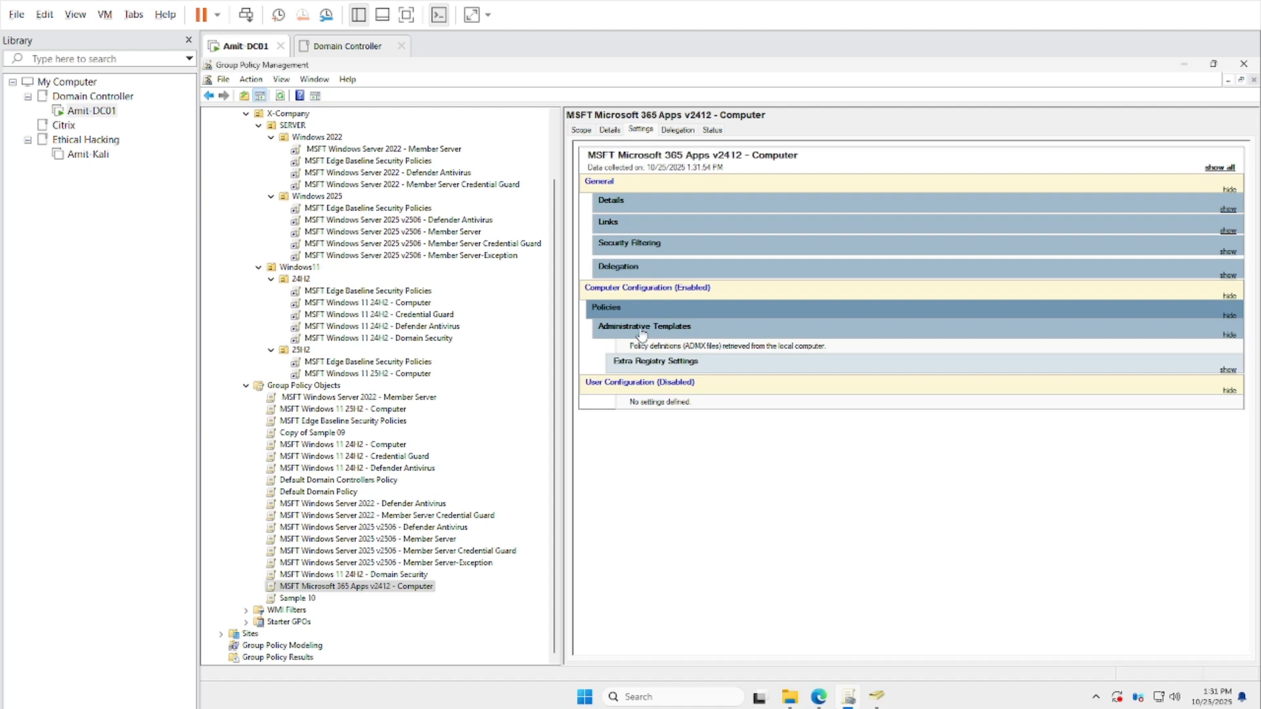
left_click(642, 335)
left_click(636, 333)
left_click(655, 363)
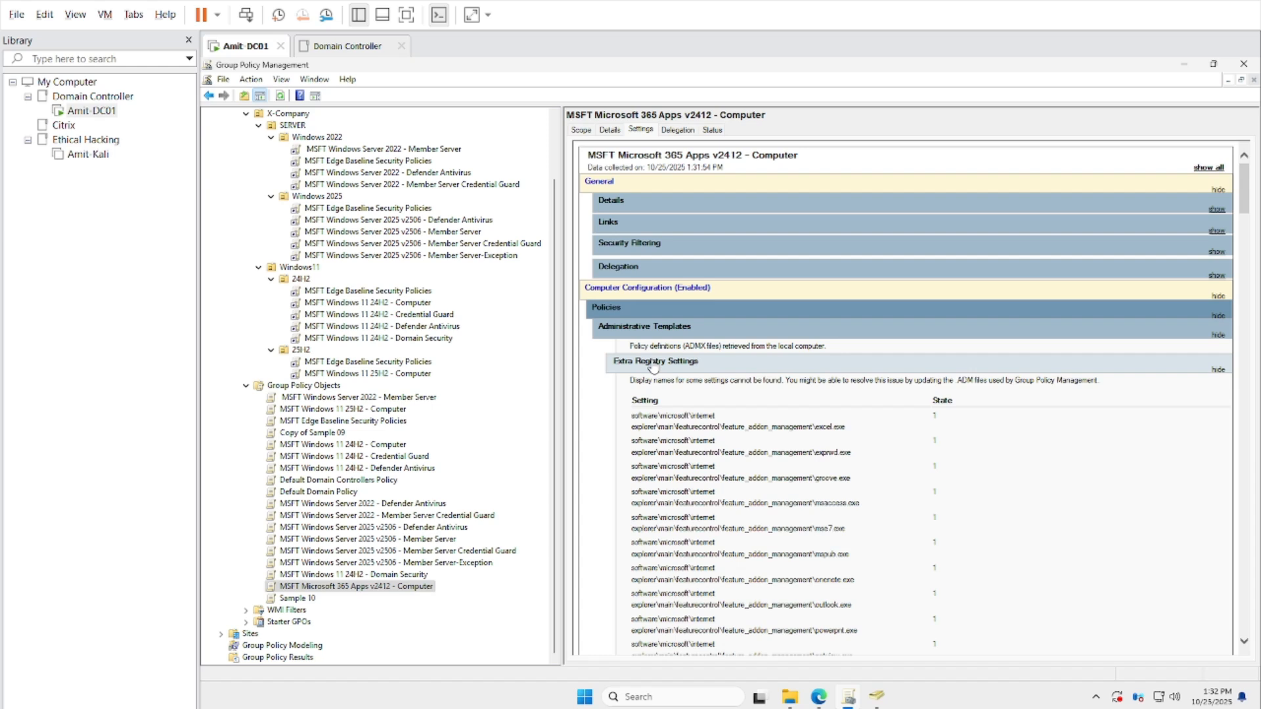
left_click(654, 365)
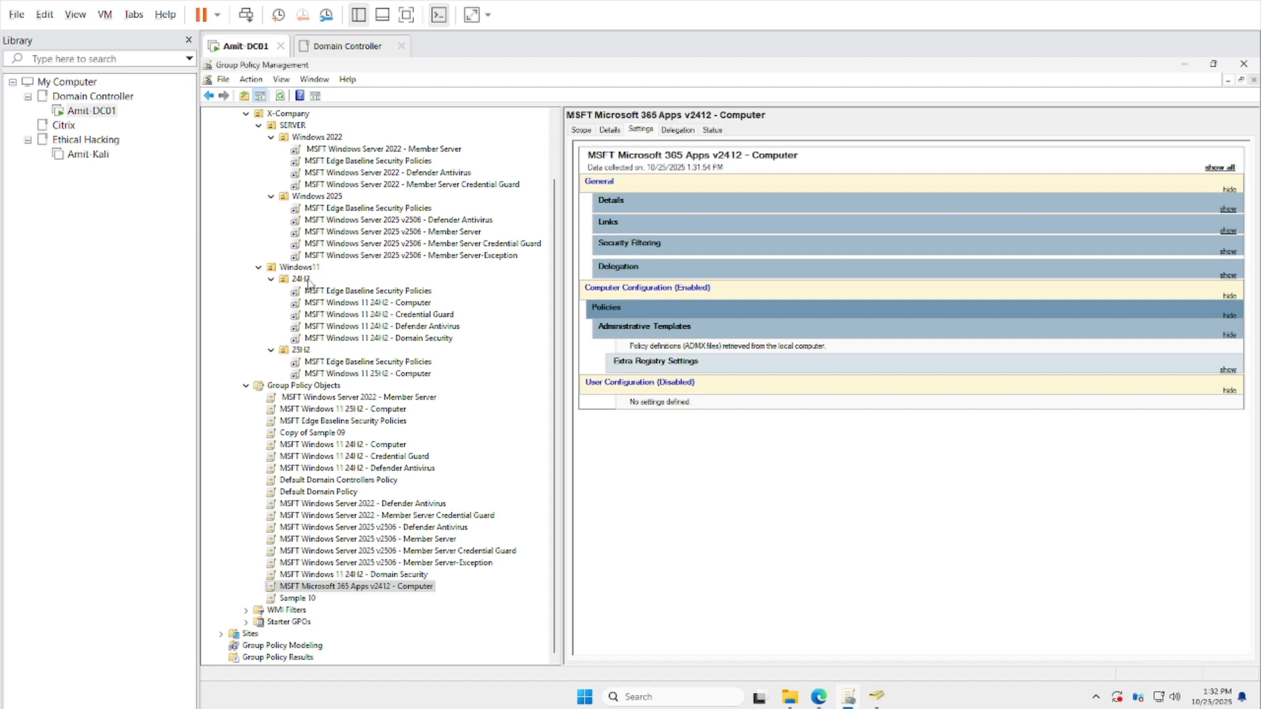
Link the existing GPO MSFT Microsoft 365 Apps v2412 - Computer to the Windows 2025 organizational unit and open the new link's settings
left_click(426, 256)
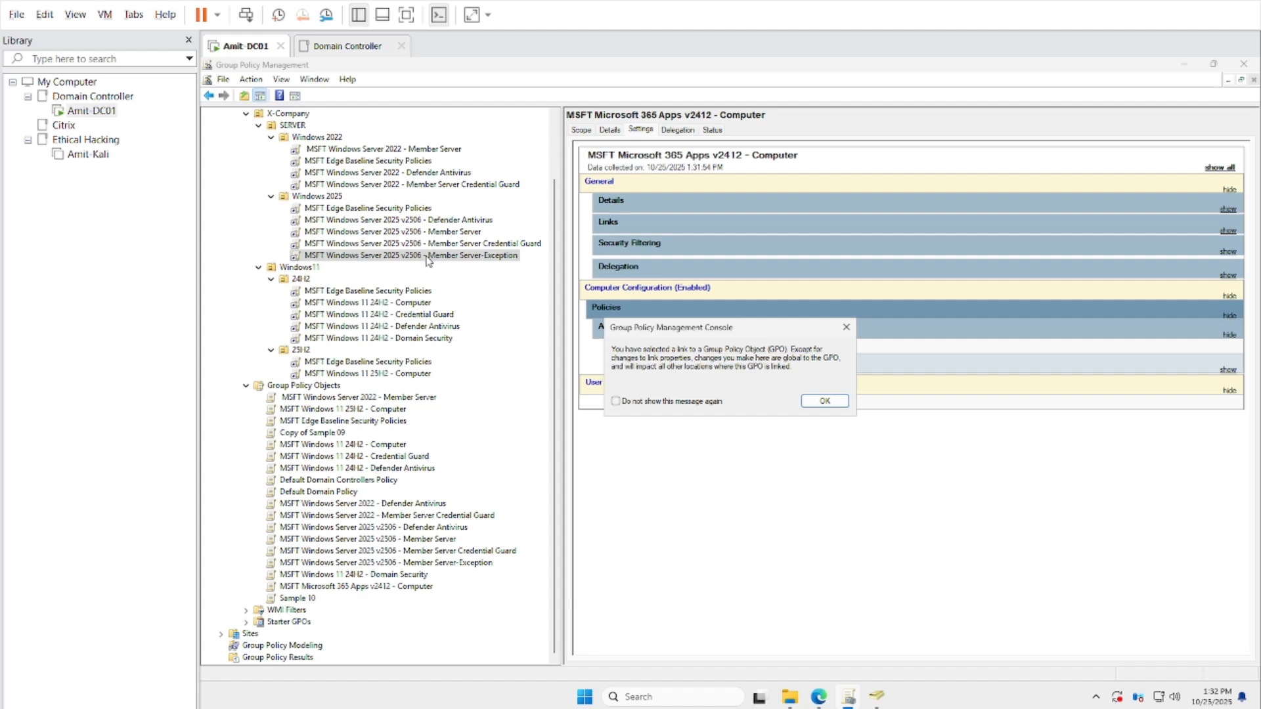
left_click(818, 402)
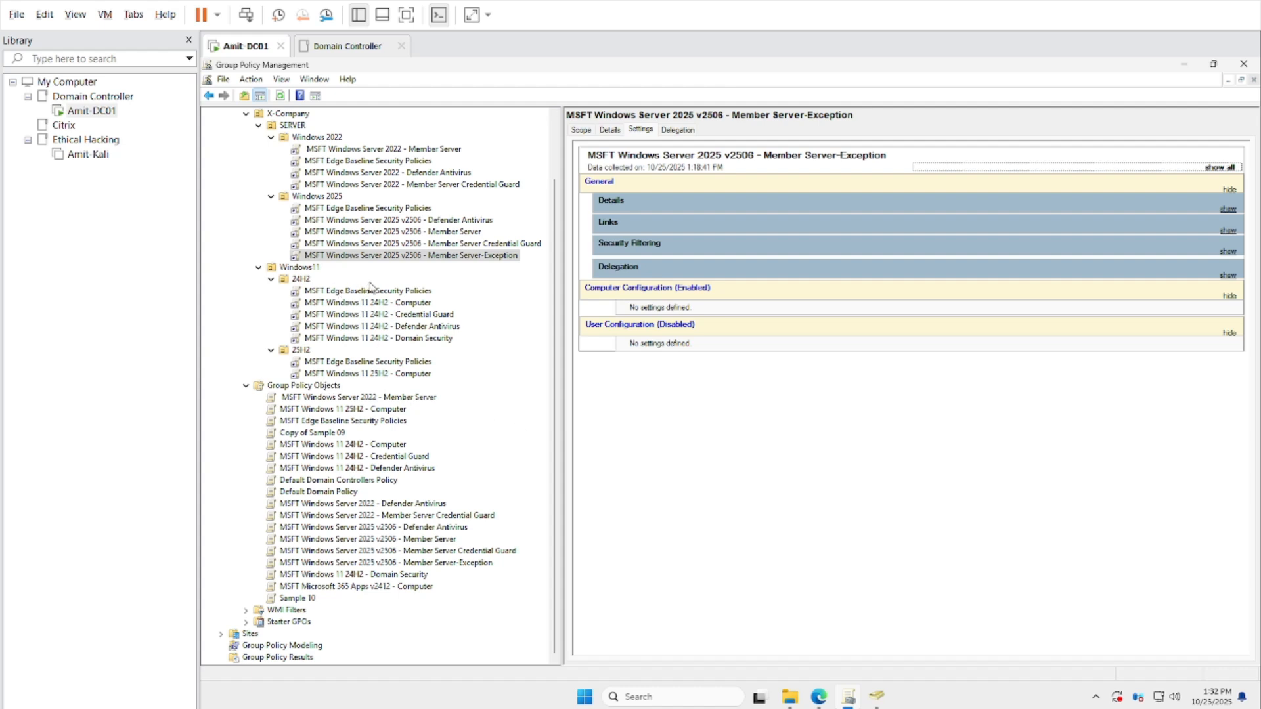
right_click(331, 201)
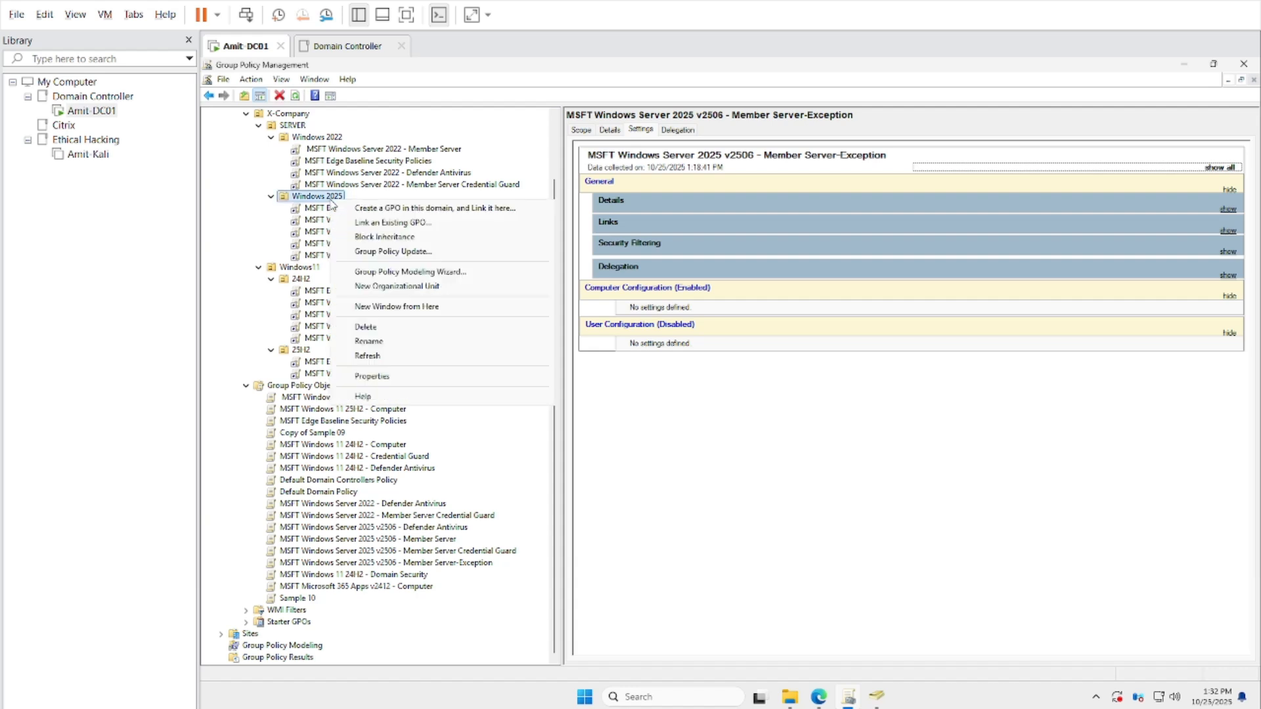
left_click(374, 226)
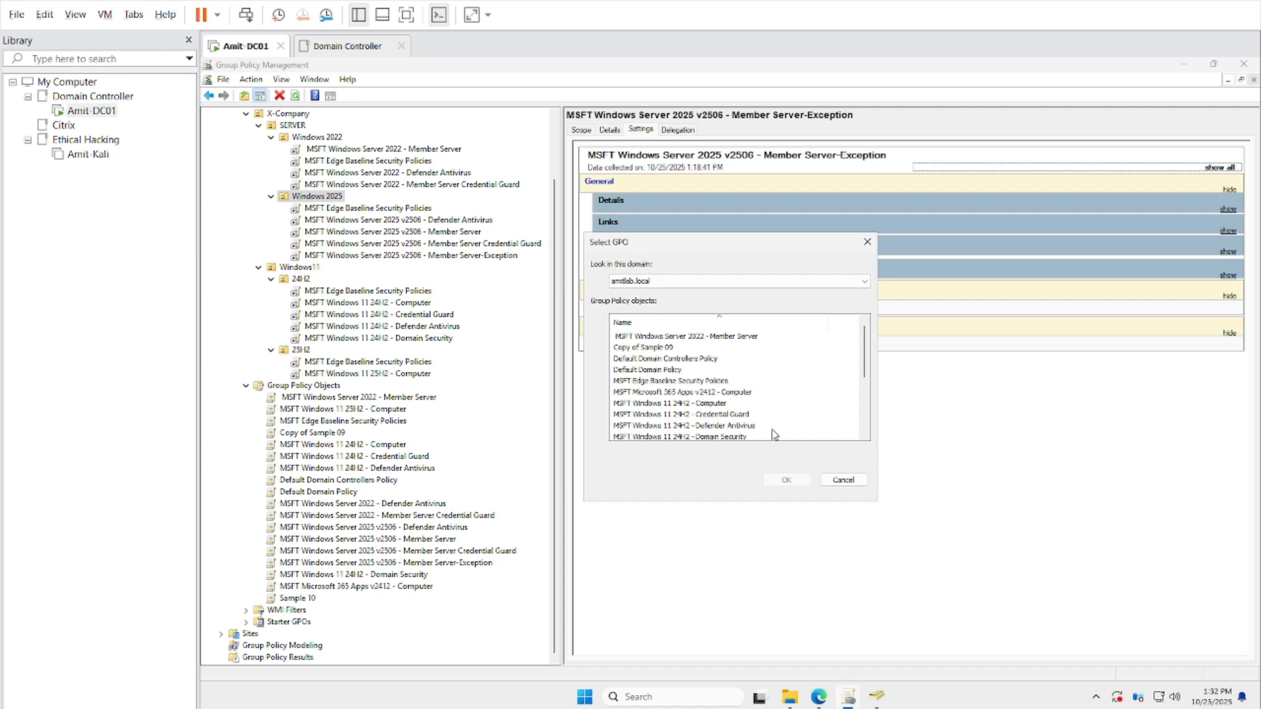
double_click(713, 393)
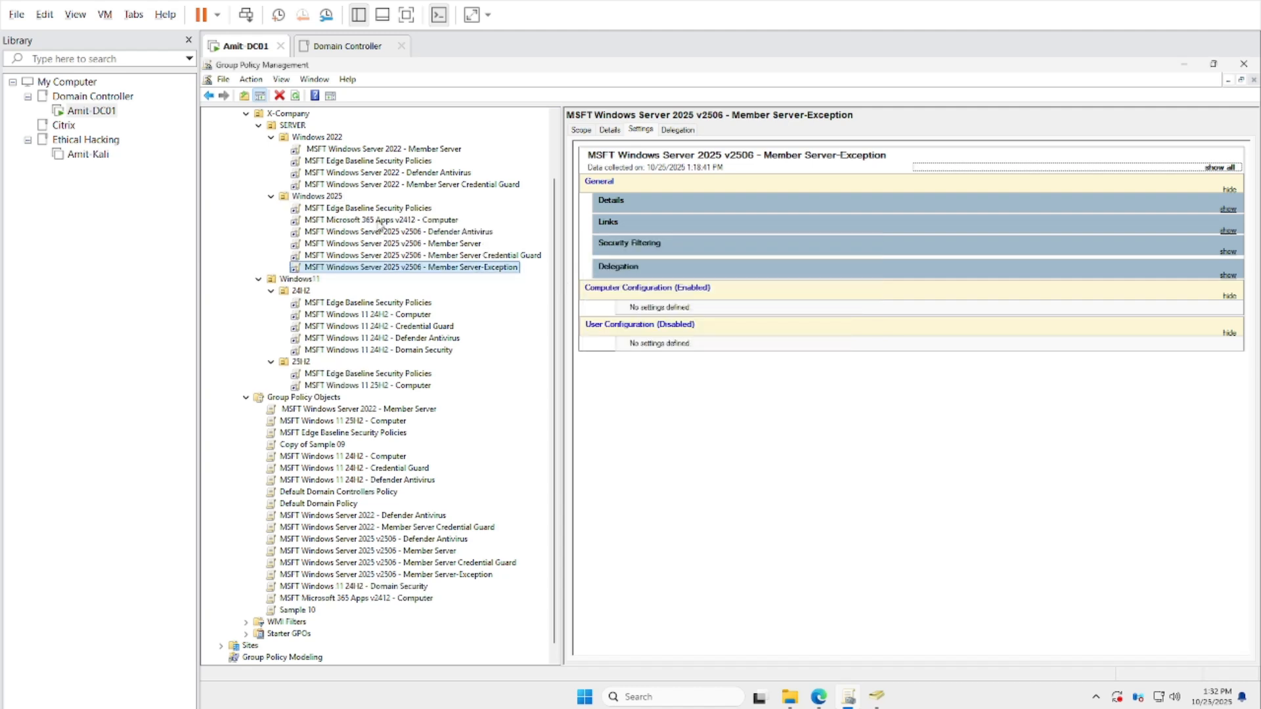
left_click(379, 223)
left_click(828, 405)
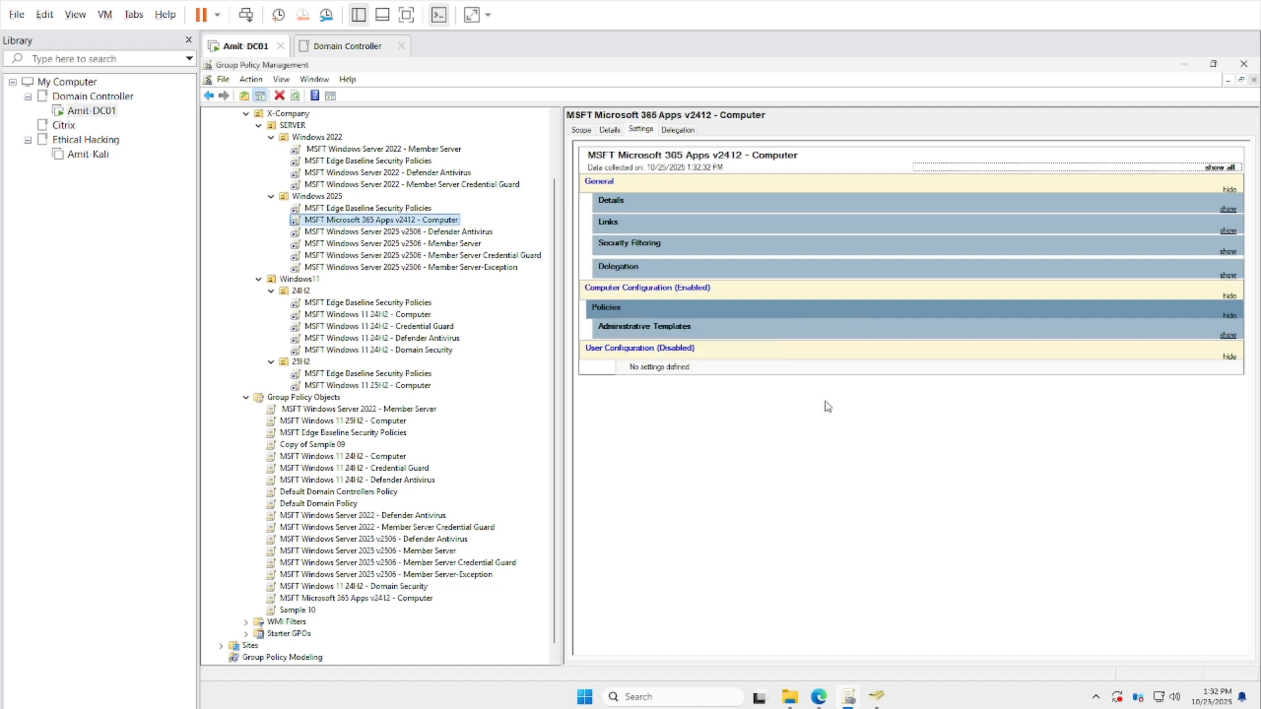
Begin a settings import into the Sample 10 GPO, skipping the backup and keeping the current backup folder
left_click(308, 611)
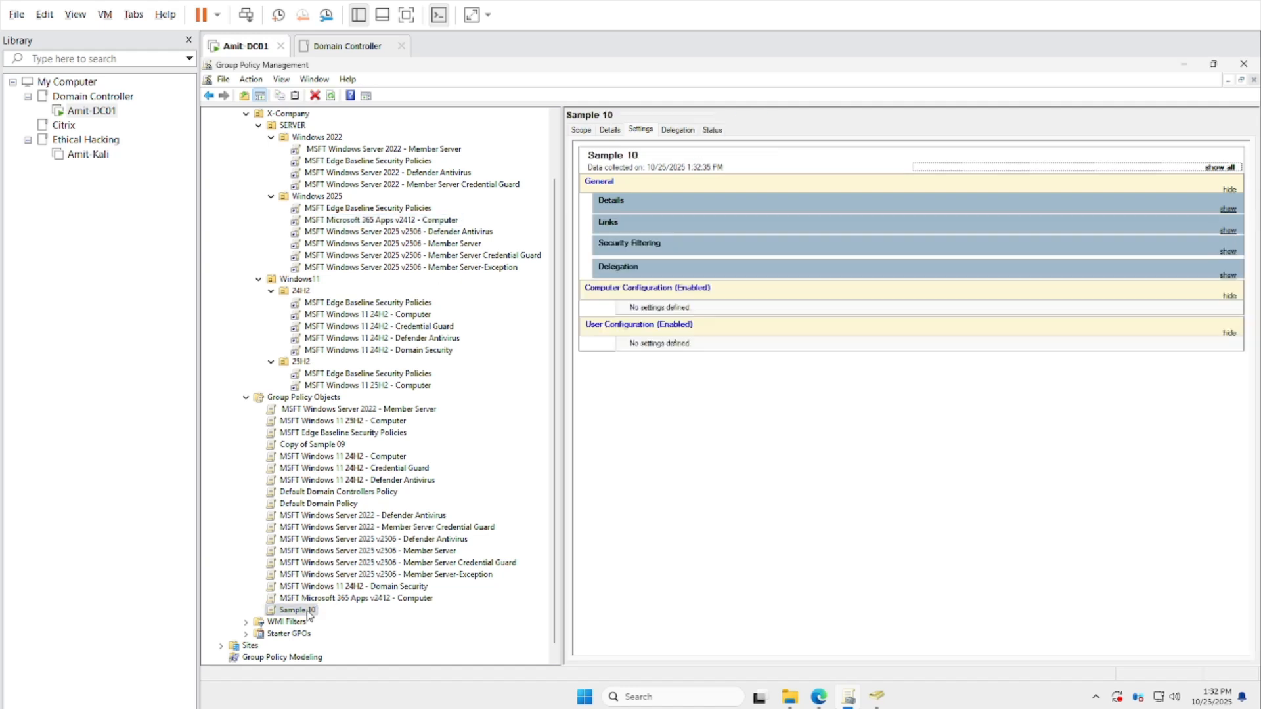
right_click(308, 611)
left_click(364, 472)
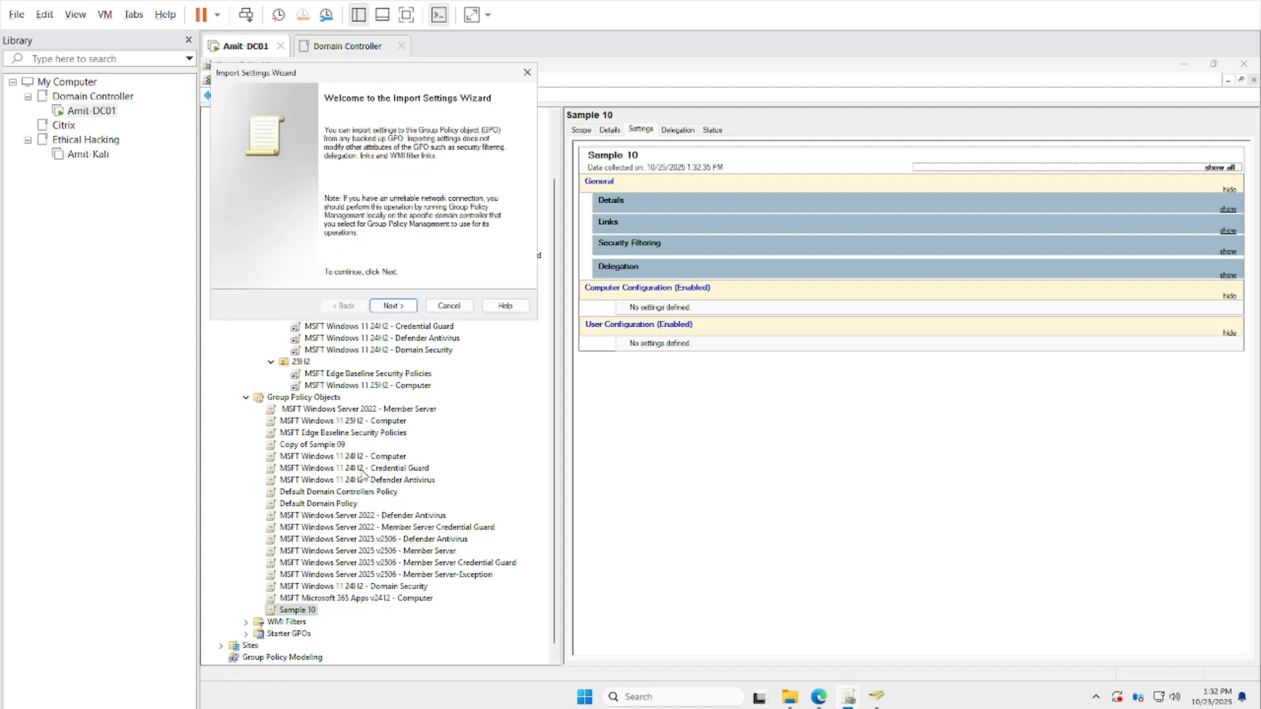
left_click(393, 307)
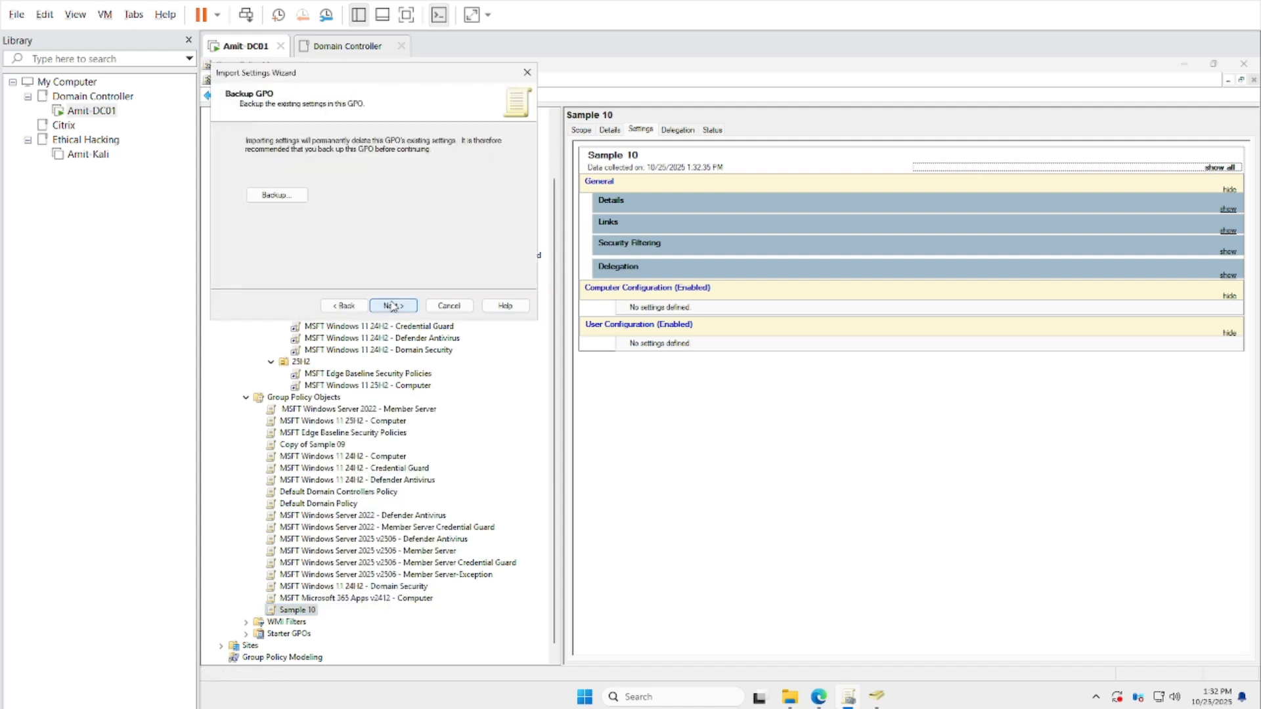
left_click(393, 306)
left_click(393, 306)
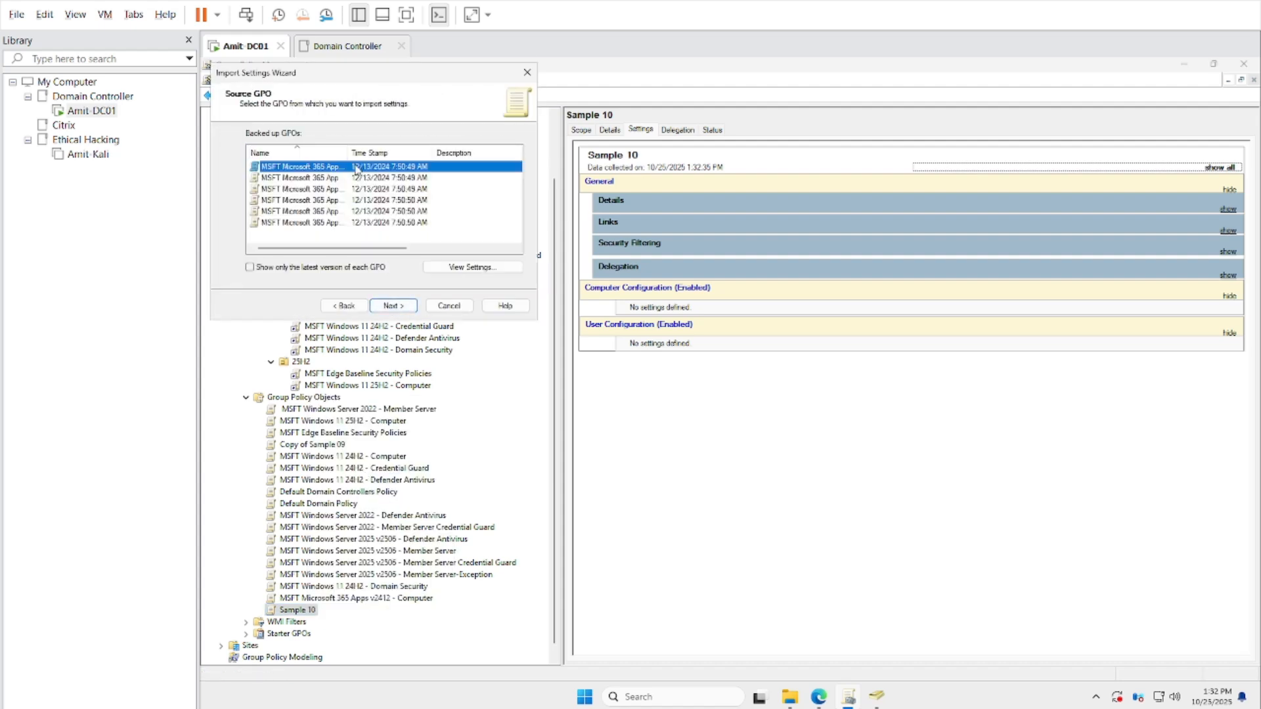
Use MSFT Microsoft 365 Apps v2412 - User as the source GPO, copy its name from the summary and complete the import
double_click(348, 152)
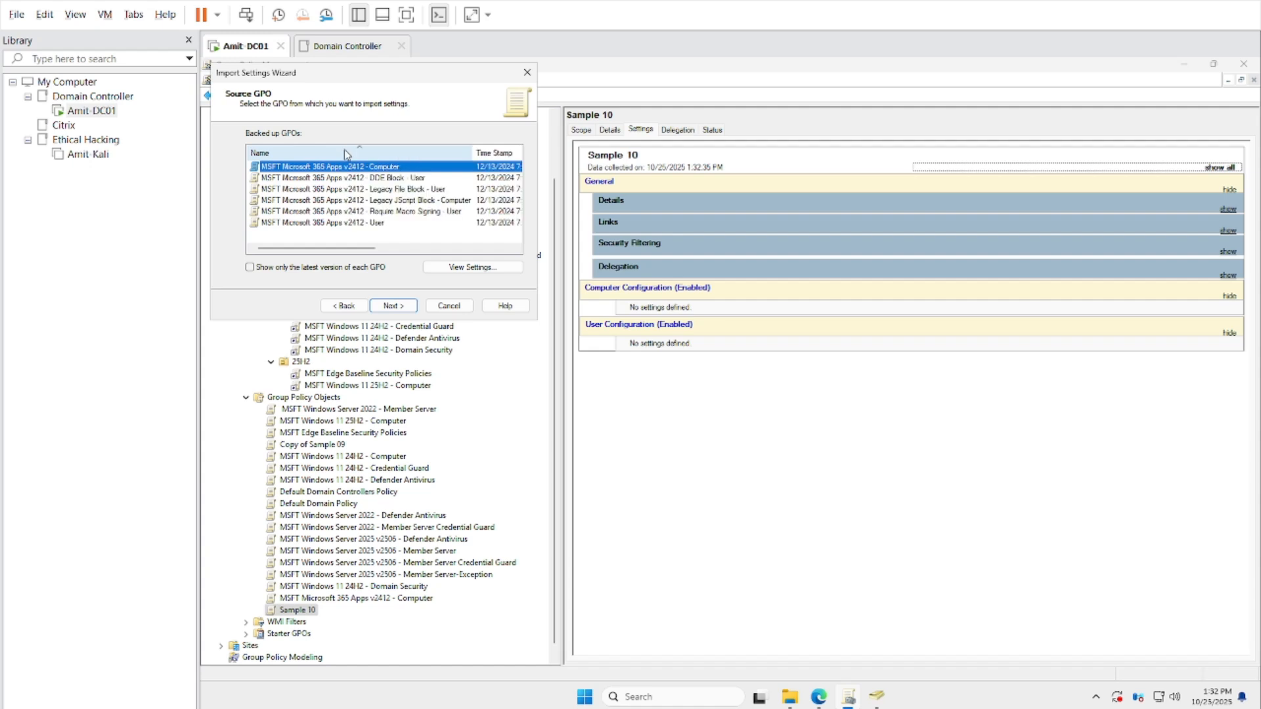
left_click(367, 225)
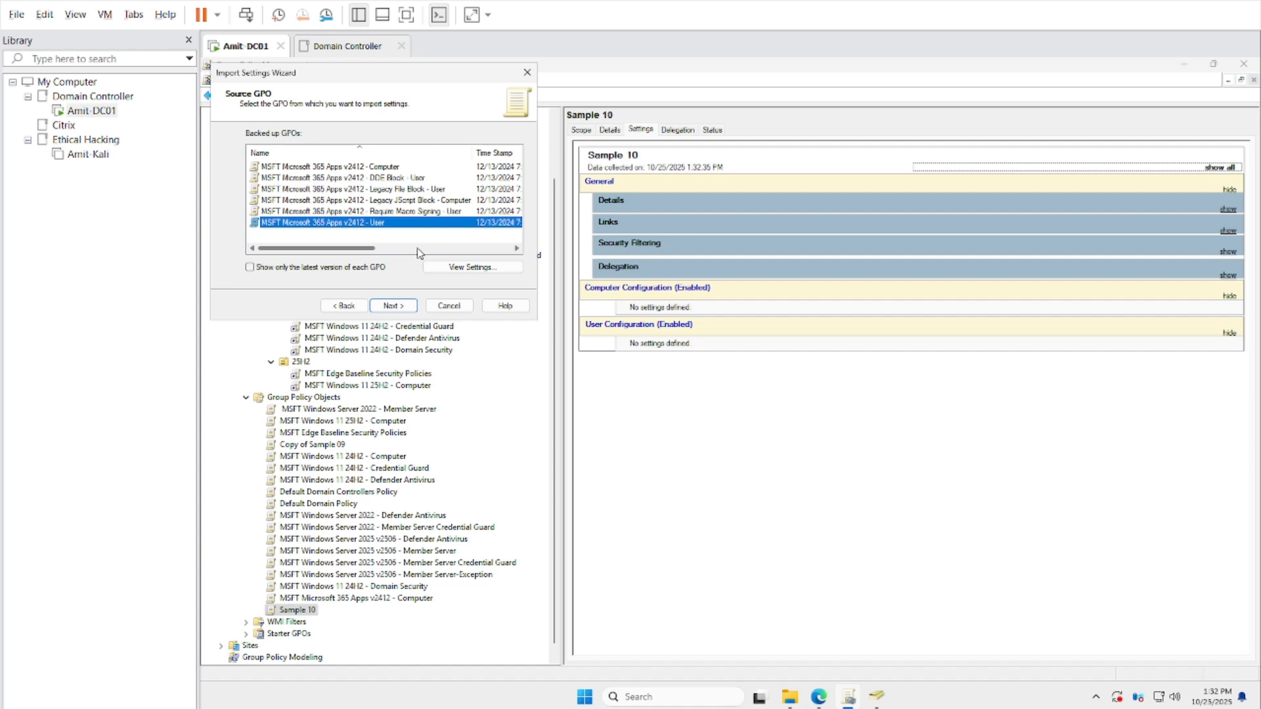
left_click(390, 307)
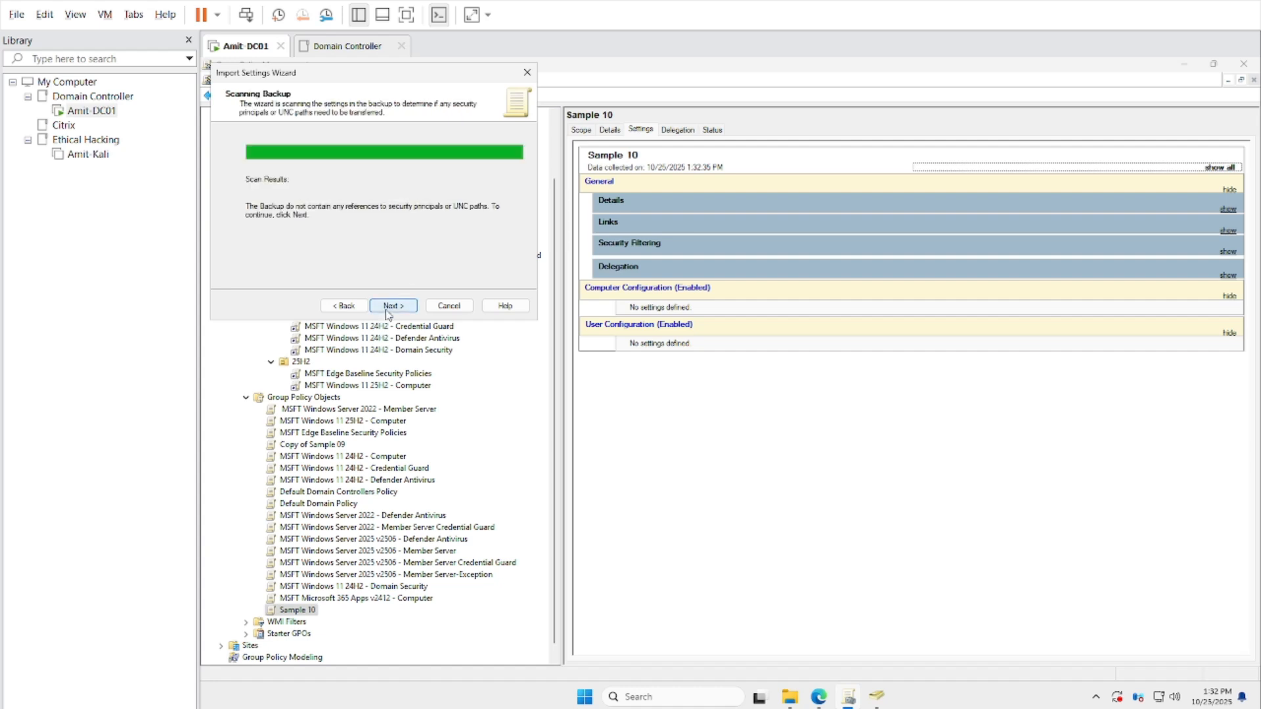
left_click(389, 307)
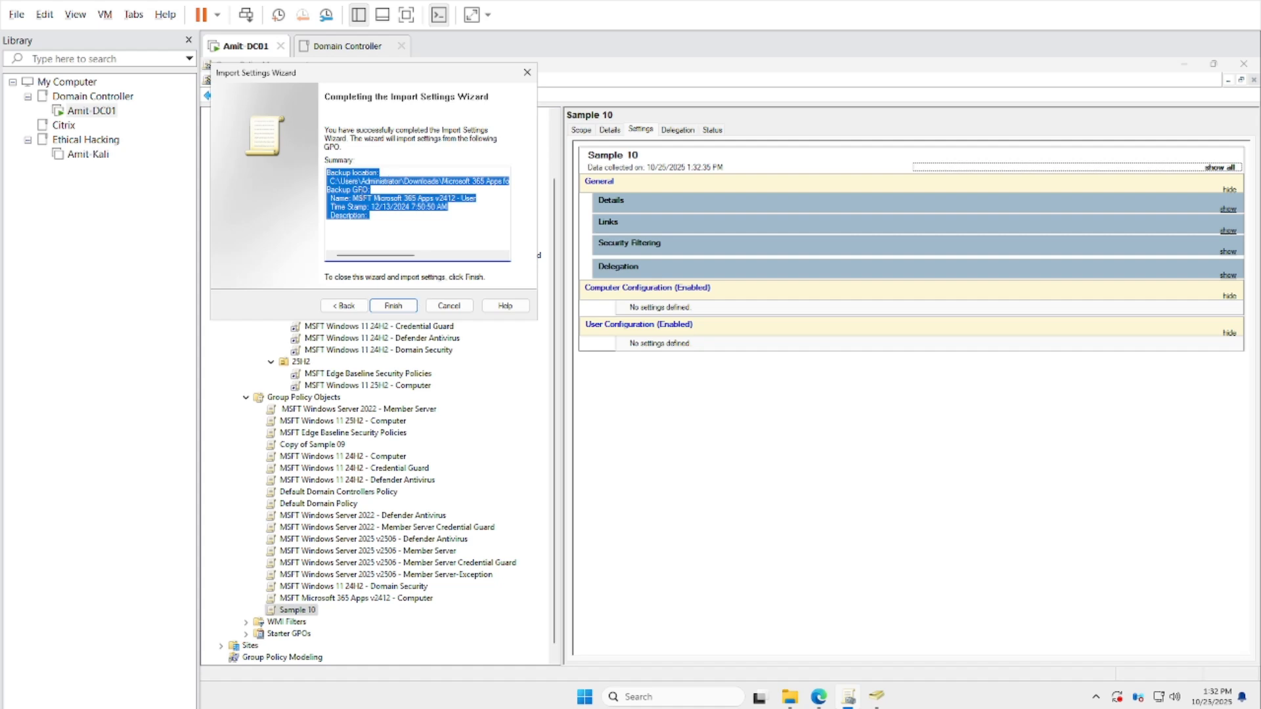
left_click(356, 199)
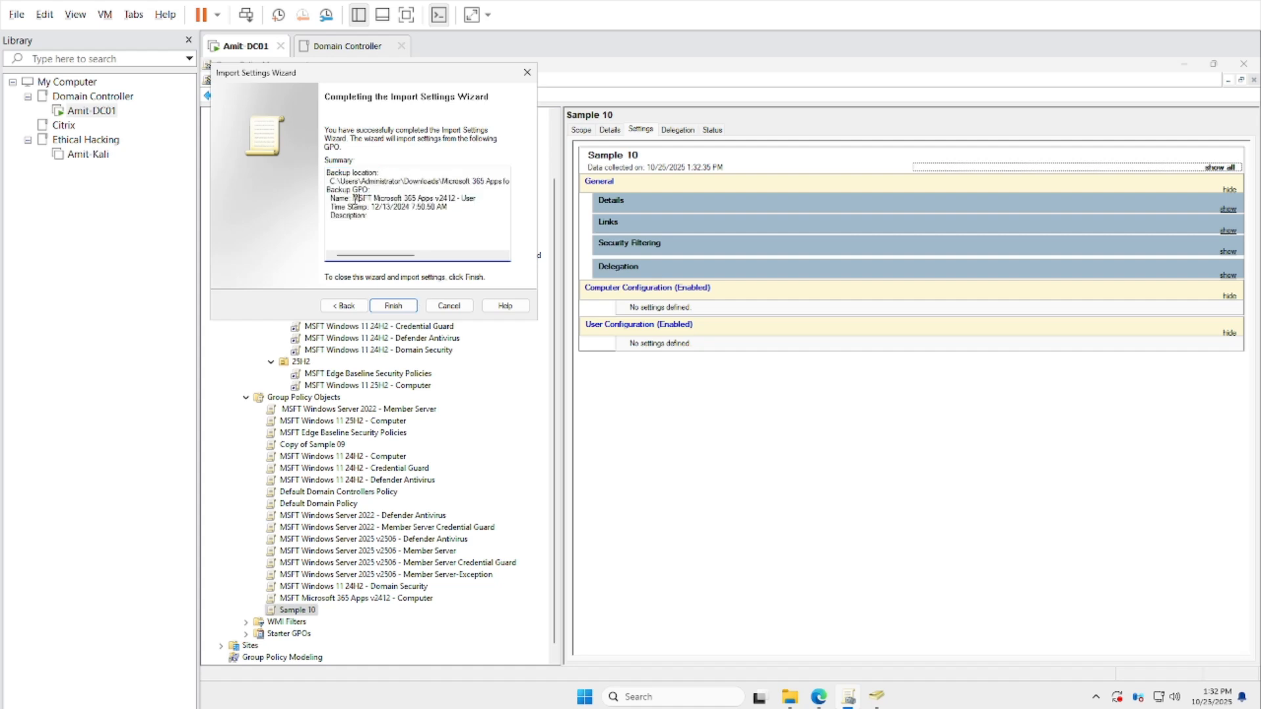
left_click_drag(353, 197, 484, 198)
key("ctrl+c")
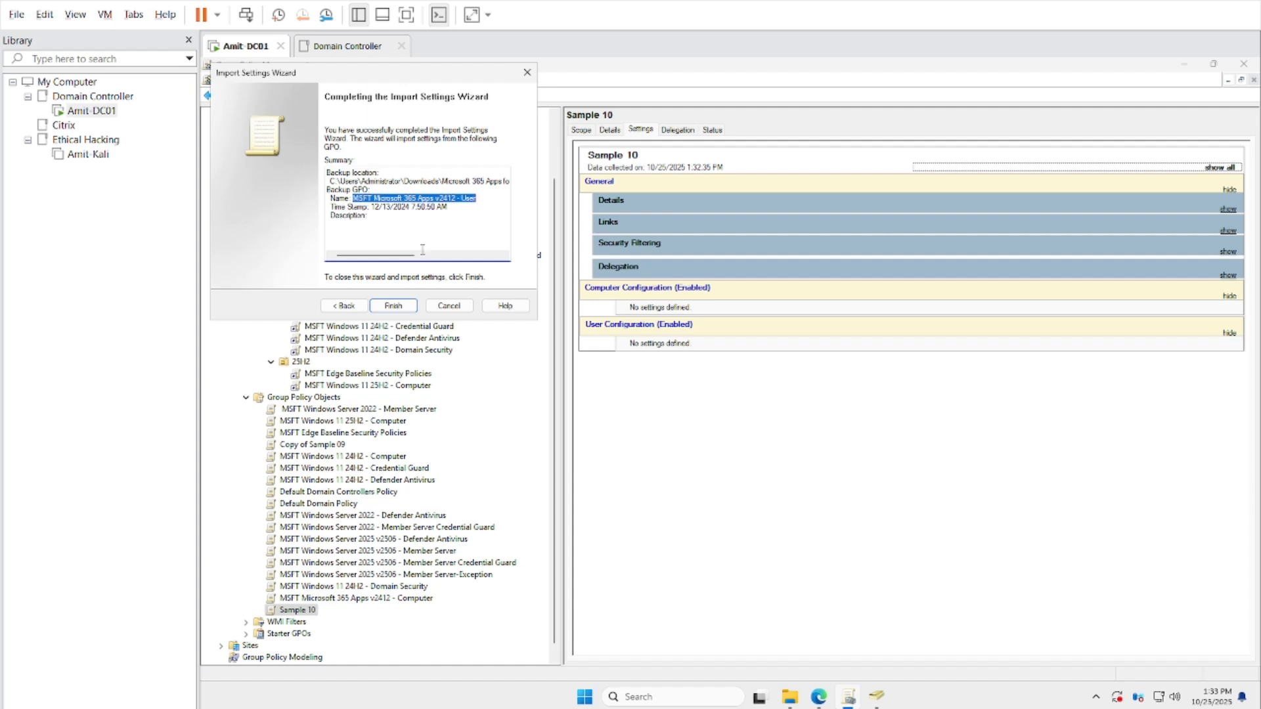
left_click(403, 308)
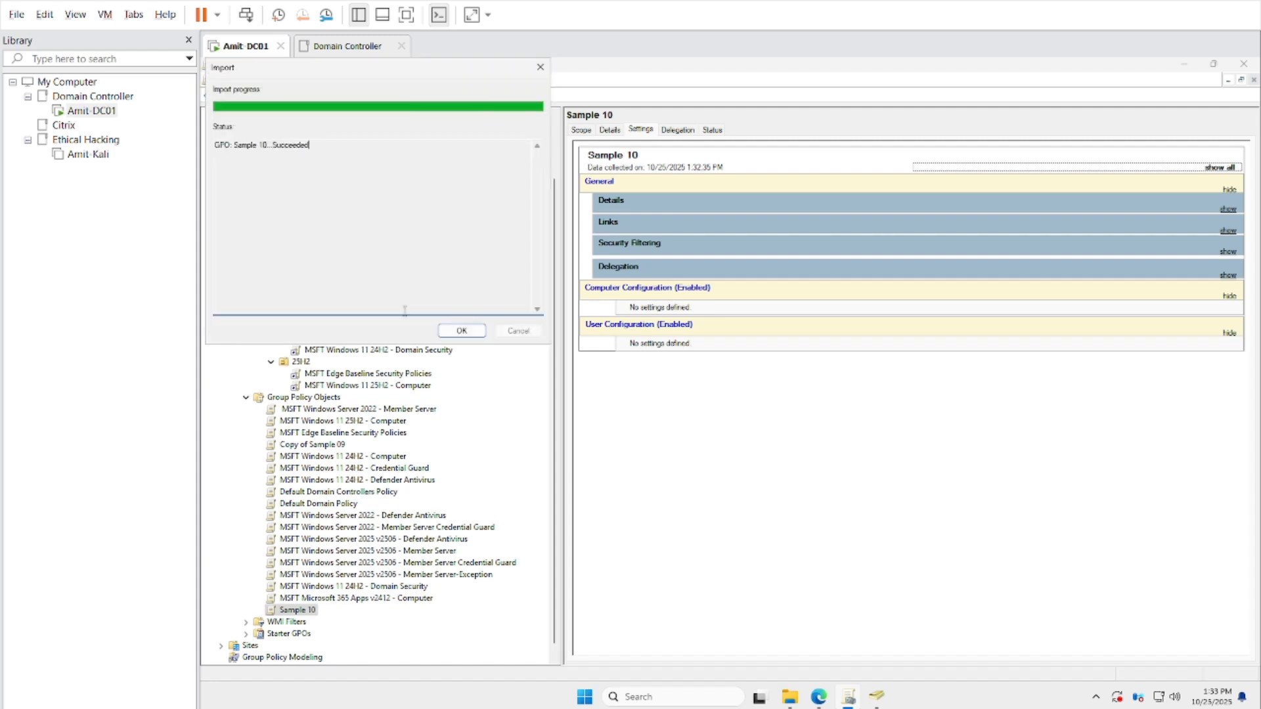
left_click(457, 333)
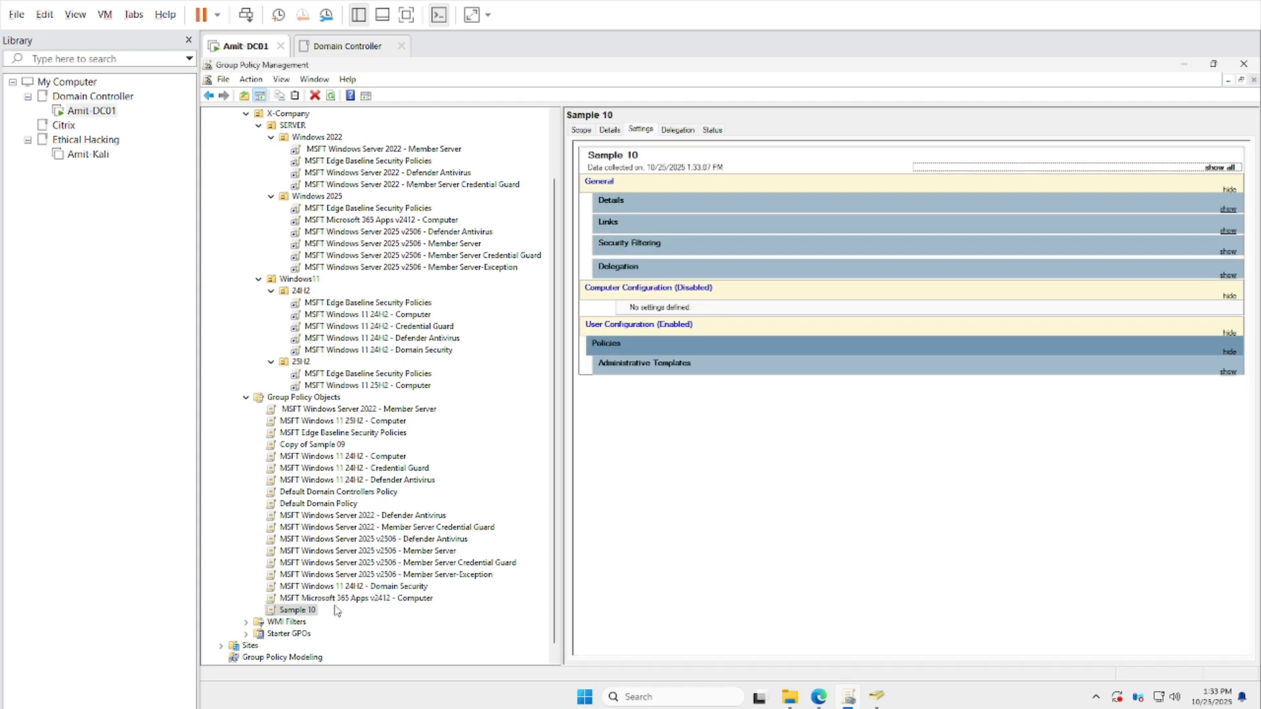
Rename the Sample 10 GPO as MSFT Microsoft 365 Apps v2412 - User
right_click(295, 614)
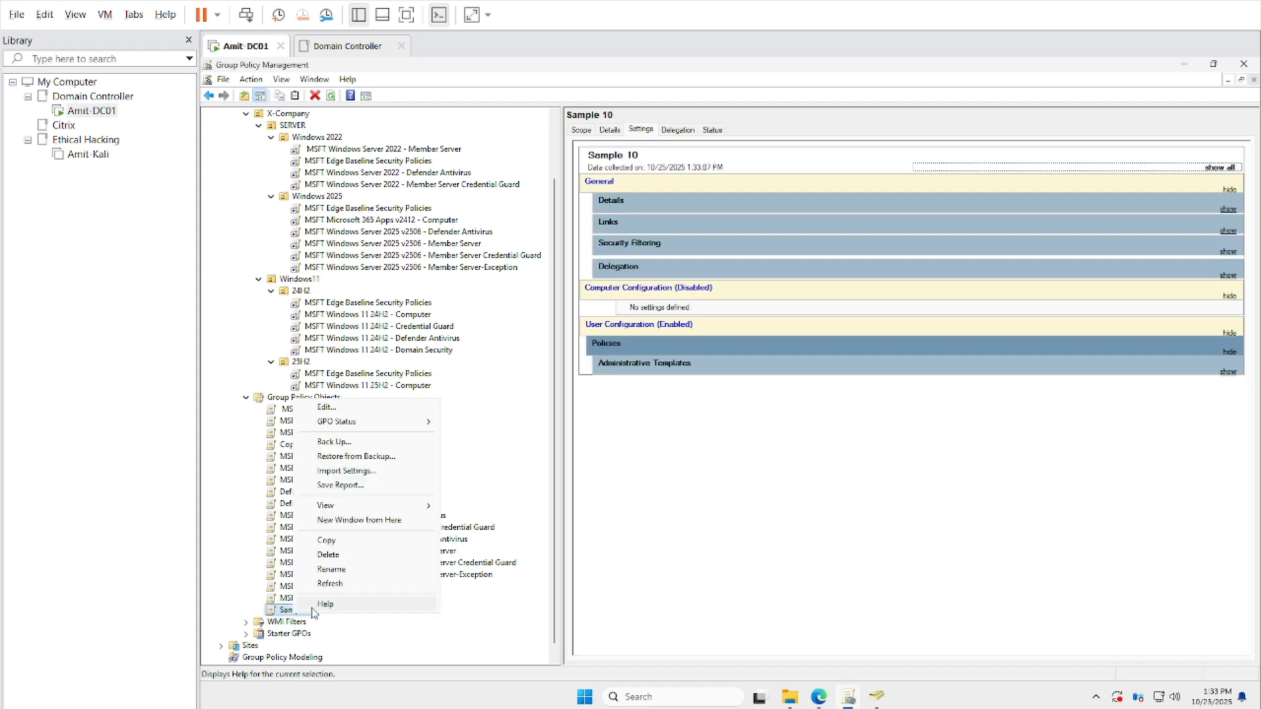
left_click(331, 577)
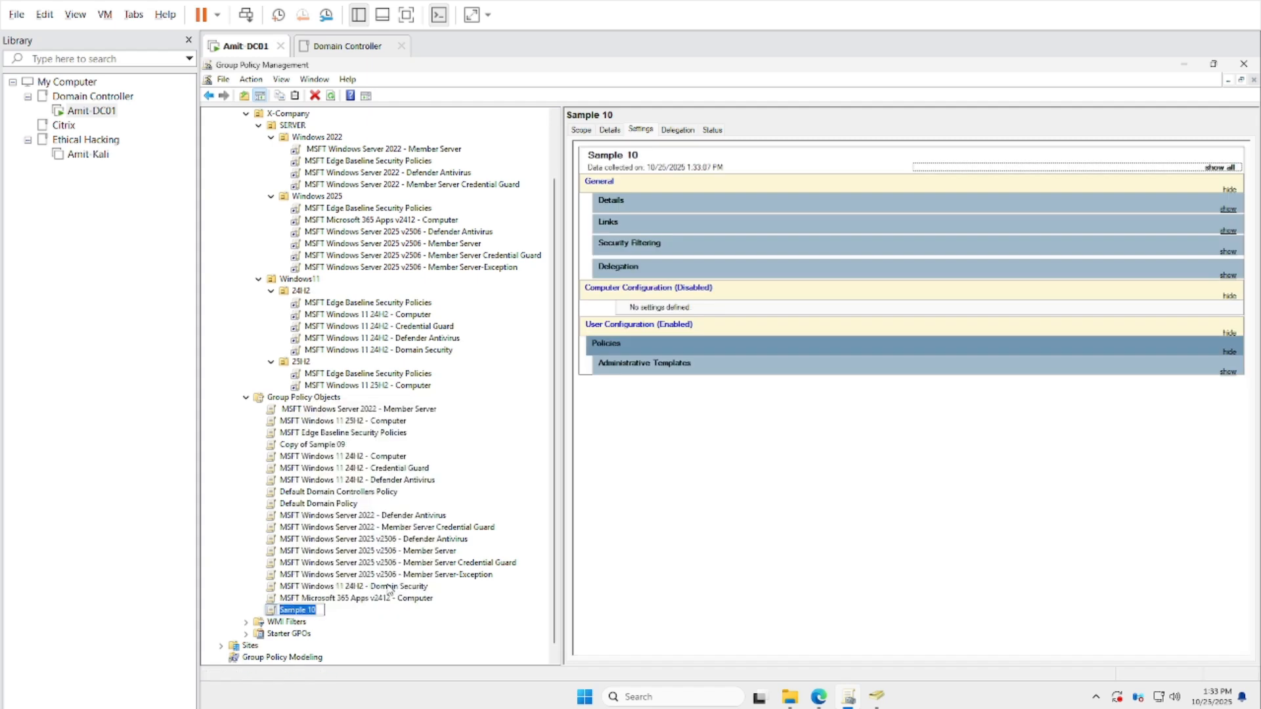
key("ctrl+v")
key("Return")
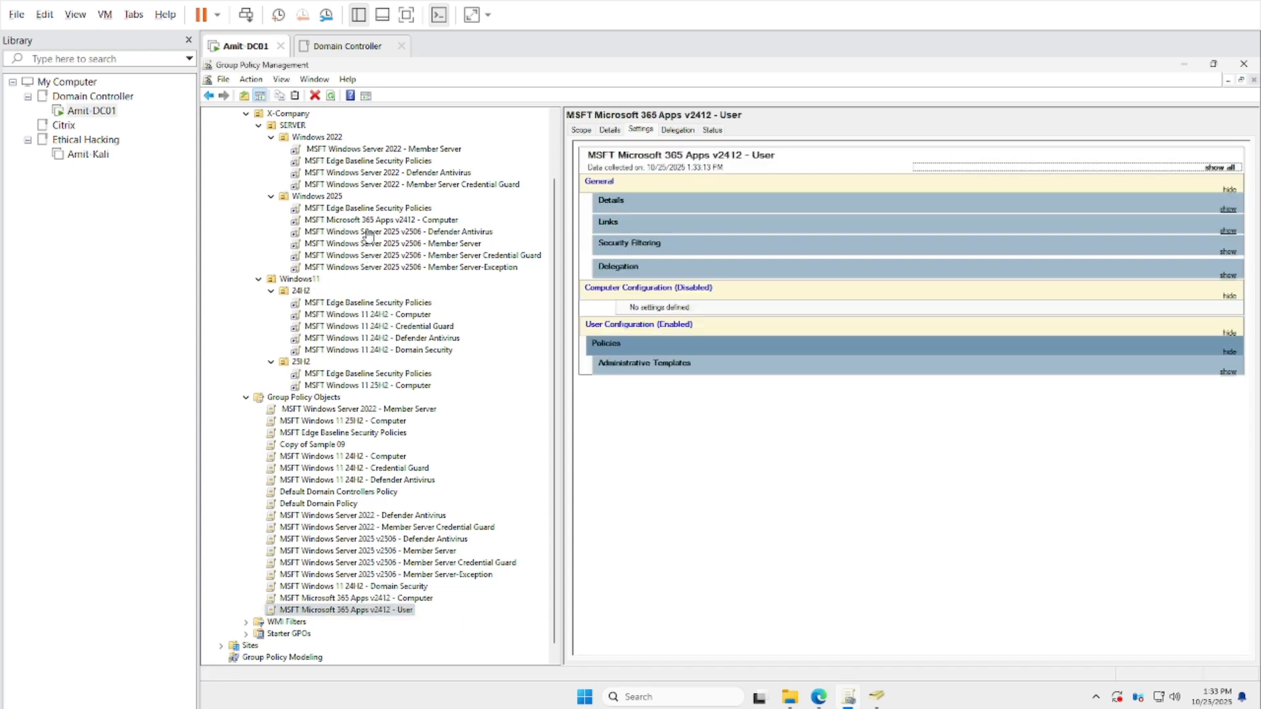
Link the existing GPO MSFT Microsoft 365 Apps v2412 - User to the Windows 2025 organizational unit
left_click(322, 197)
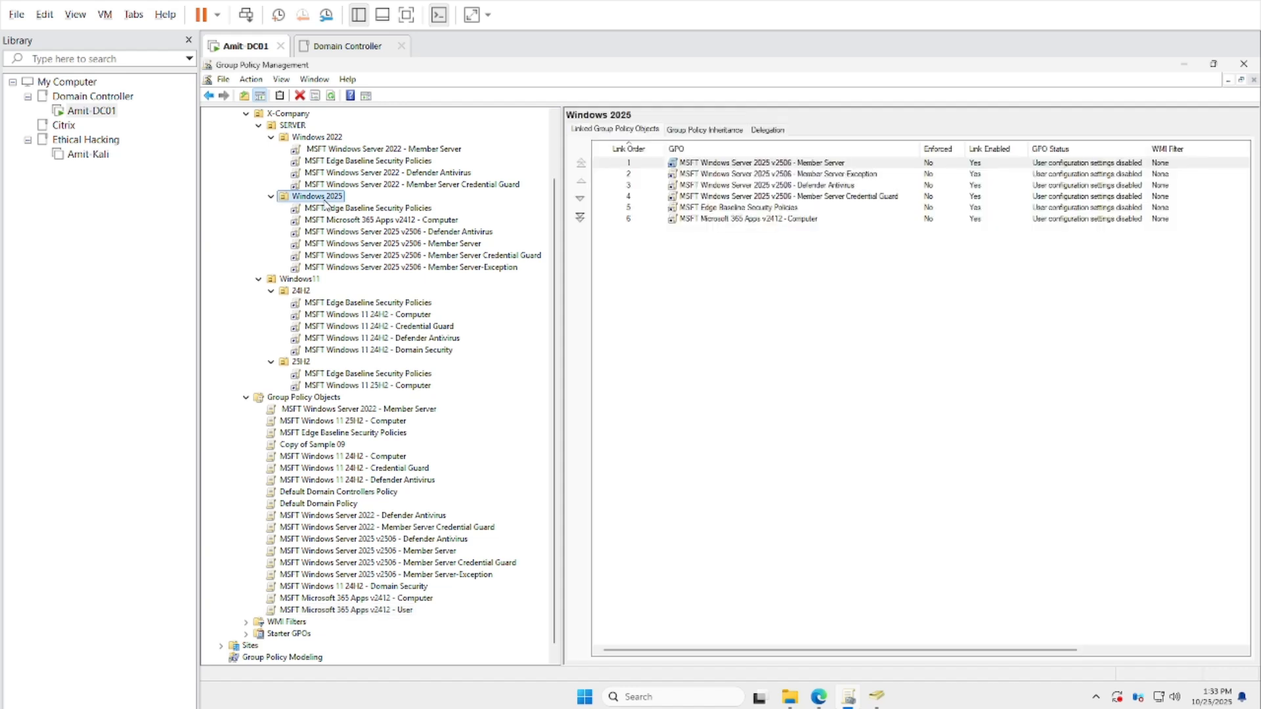
right_click(326, 198)
left_click(370, 223)
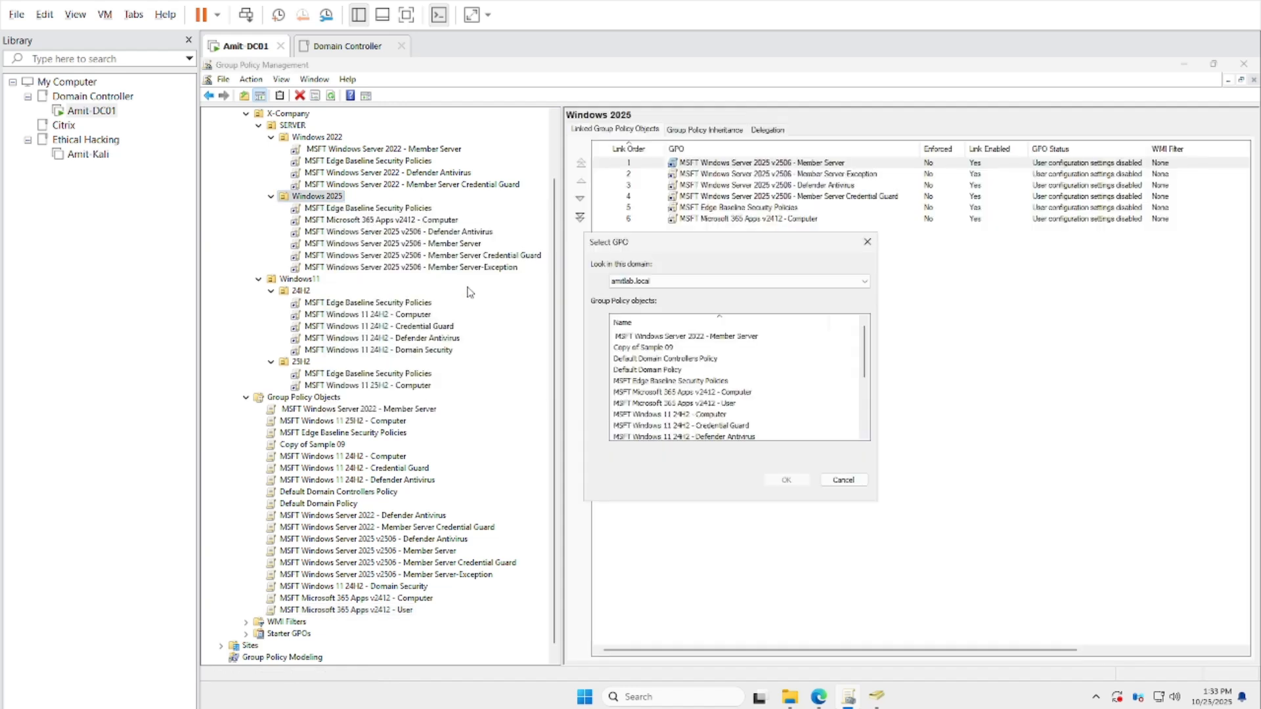
left_click(667, 383)
key("Down")
key("Down")
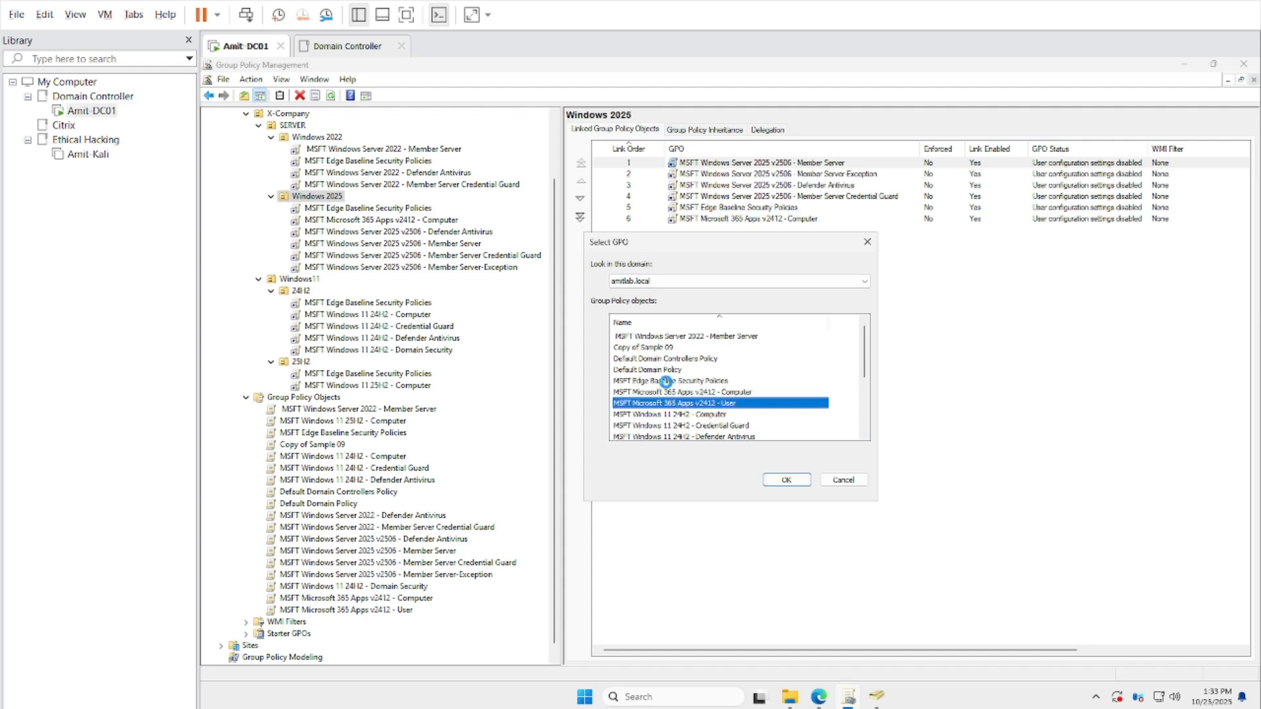
key("Return")
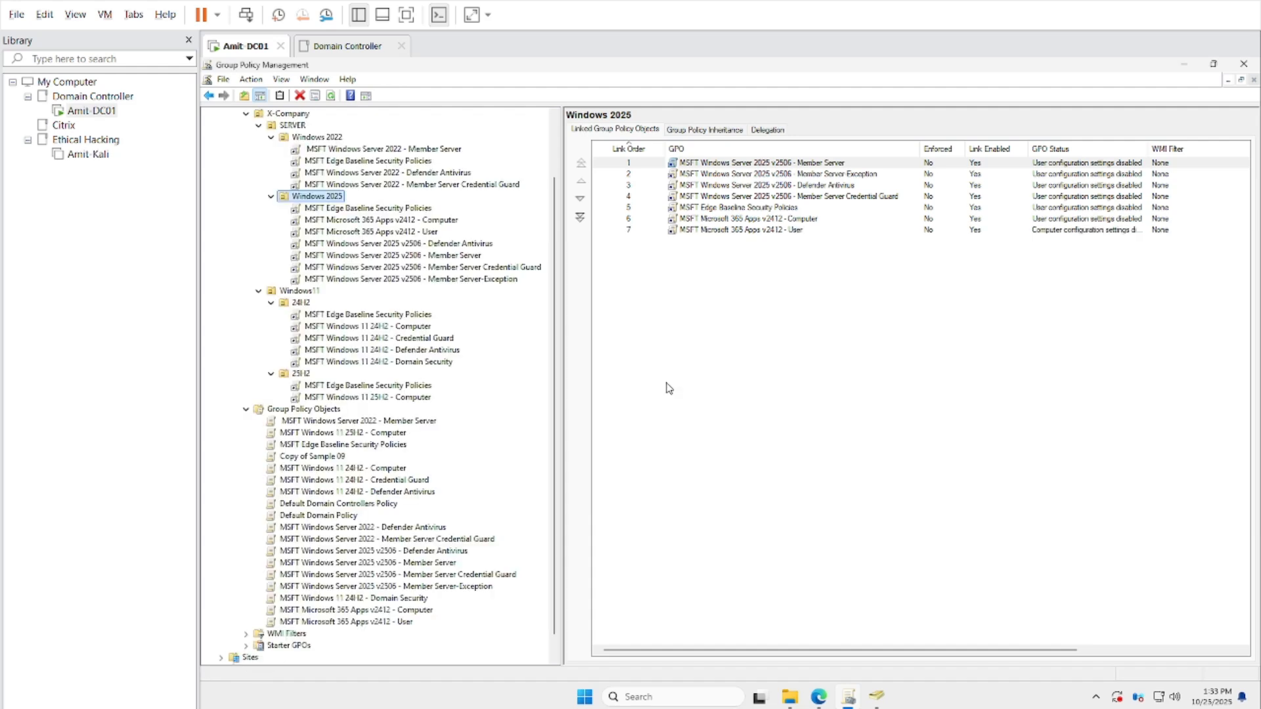
Link both MSFT Microsoft 365 Apps v2412 GPOs, Computer and User, to the 24H2 organizational unit
left_click(302, 304)
right_click(303, 309)
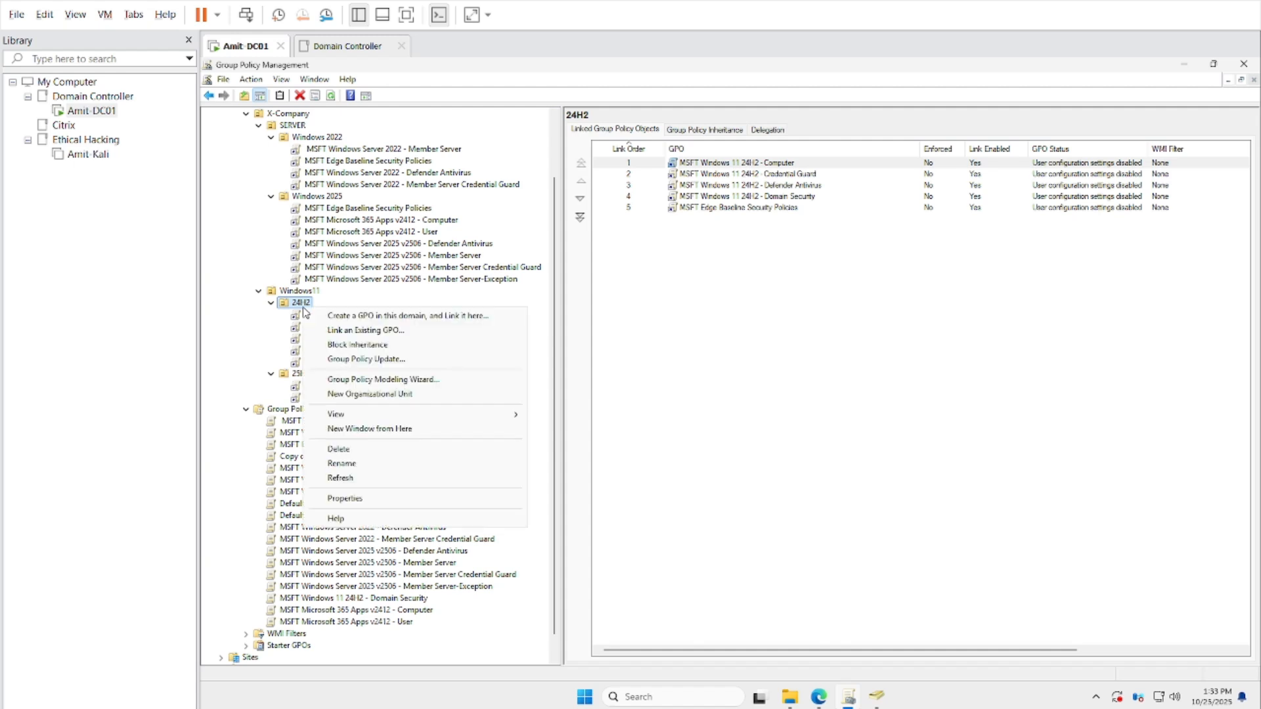
left_click(349, 331)
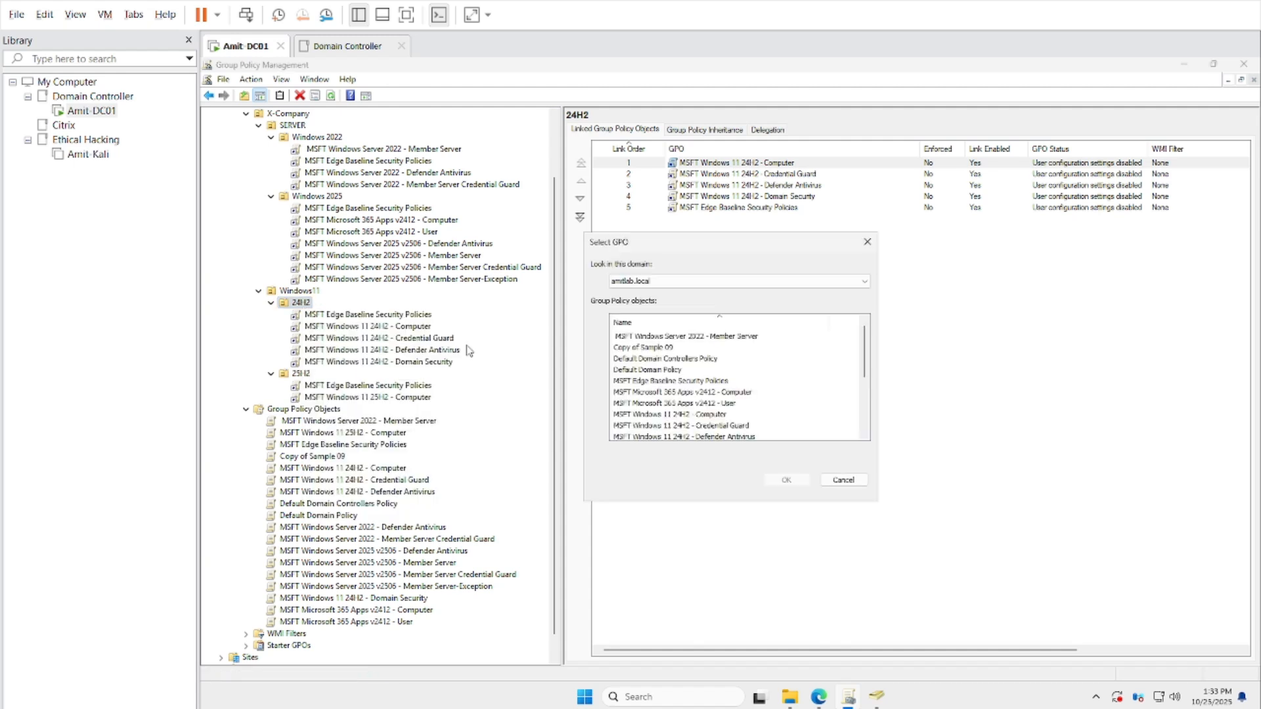
left_click(733, 394)
key("shift+Down")
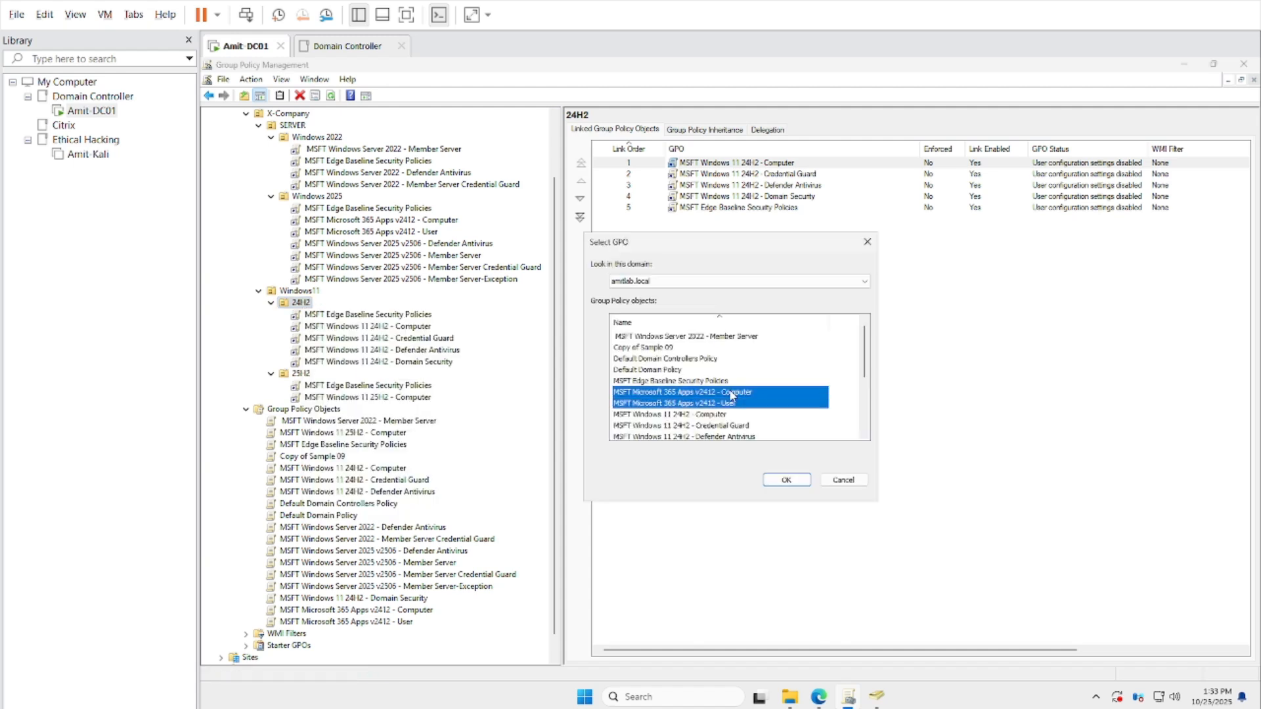
left_click(785, 480)
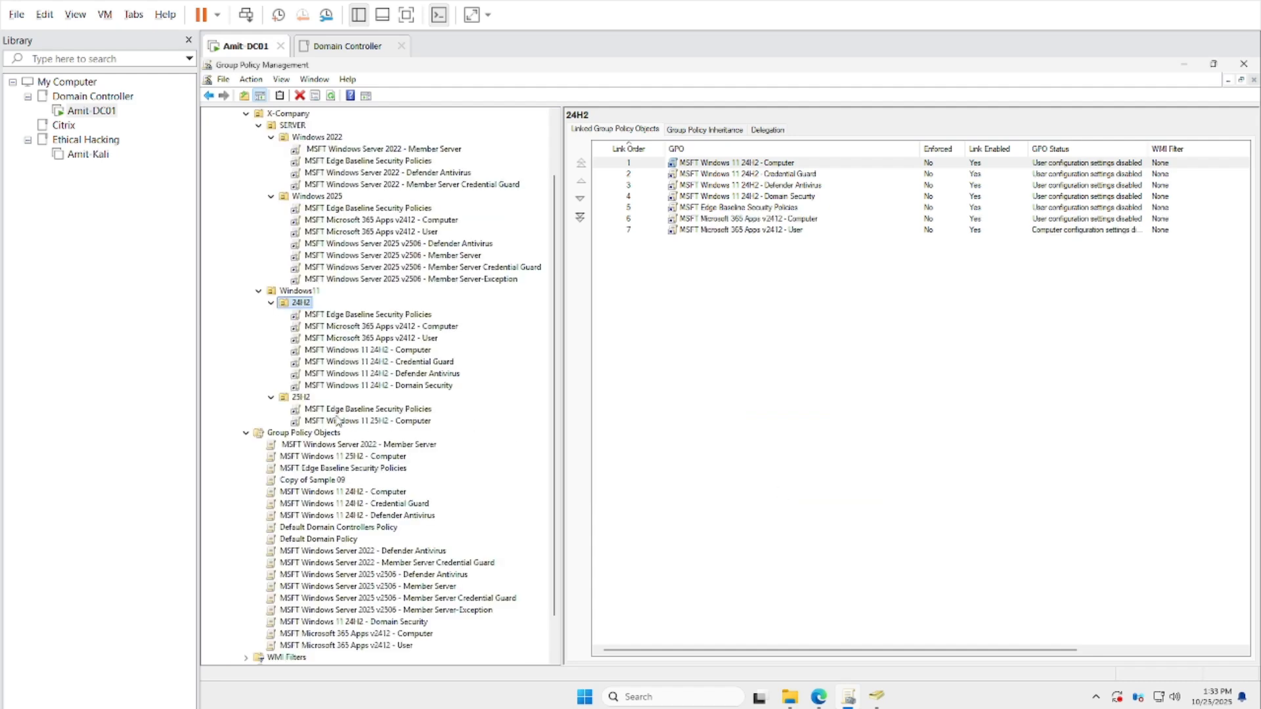
Link both MSFT Microsoft 365 Apps v2412 GPOs, Computer and User, to the 25H2 organizational unit
right_click(298, 390)
left_click(299, 398)
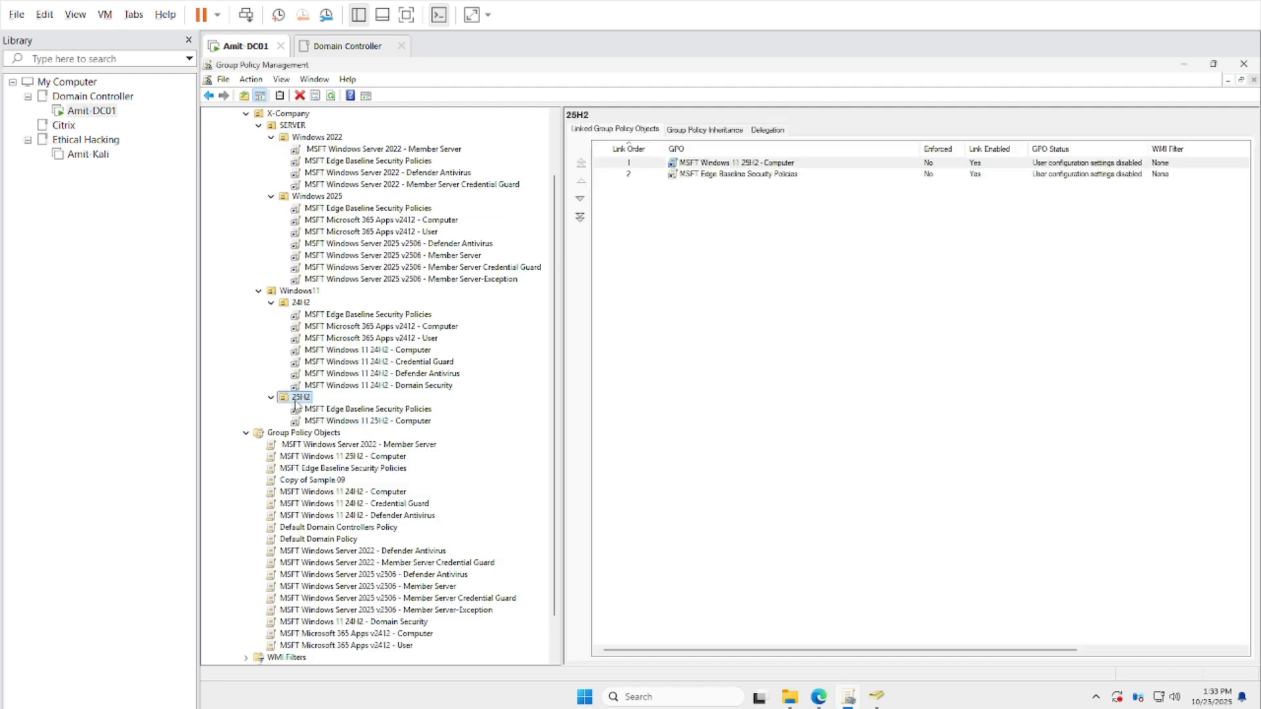
right_click(306, 399)
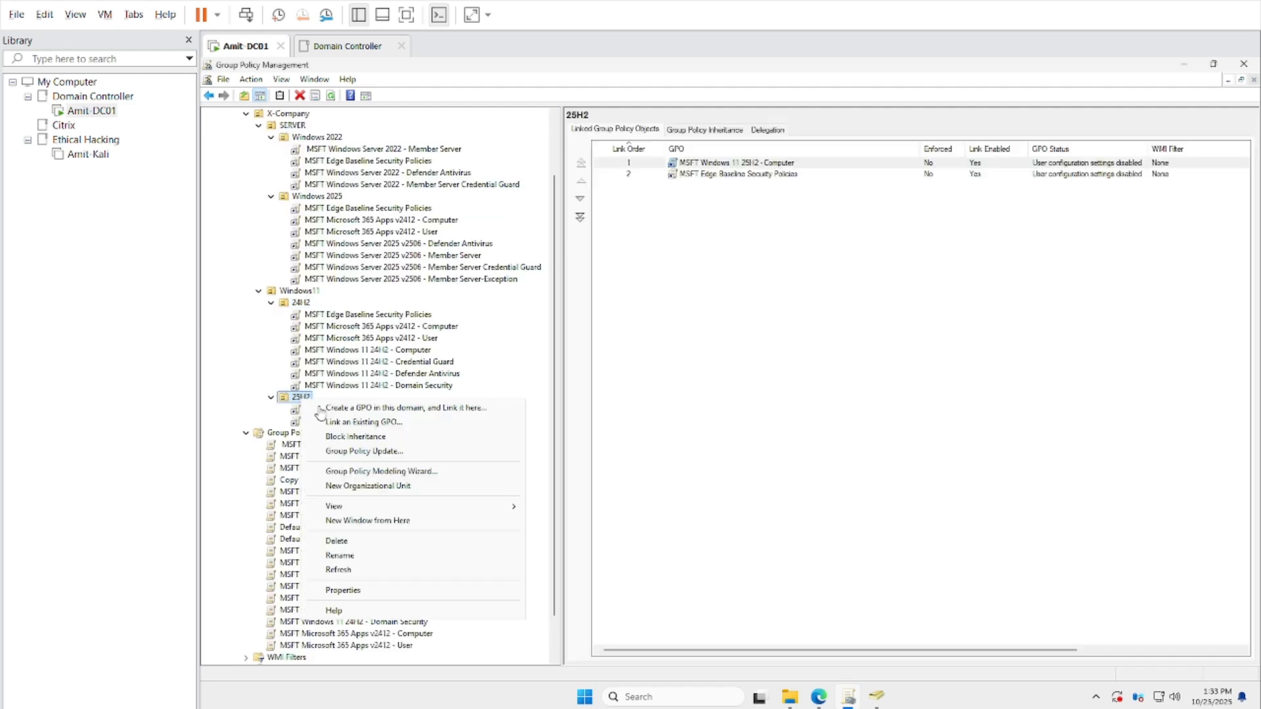
left_click(361, 424)
left_click(683, 393)
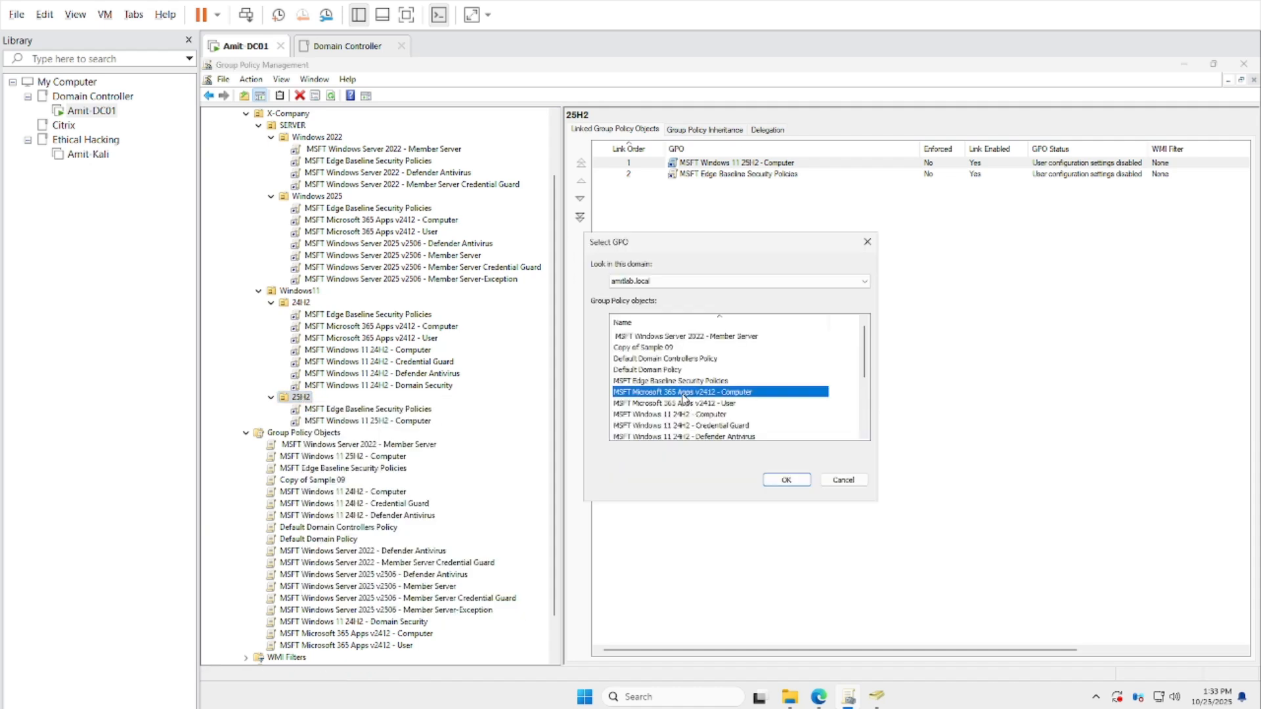
left_click(686, 403, "shift")
left_click(786, 479)
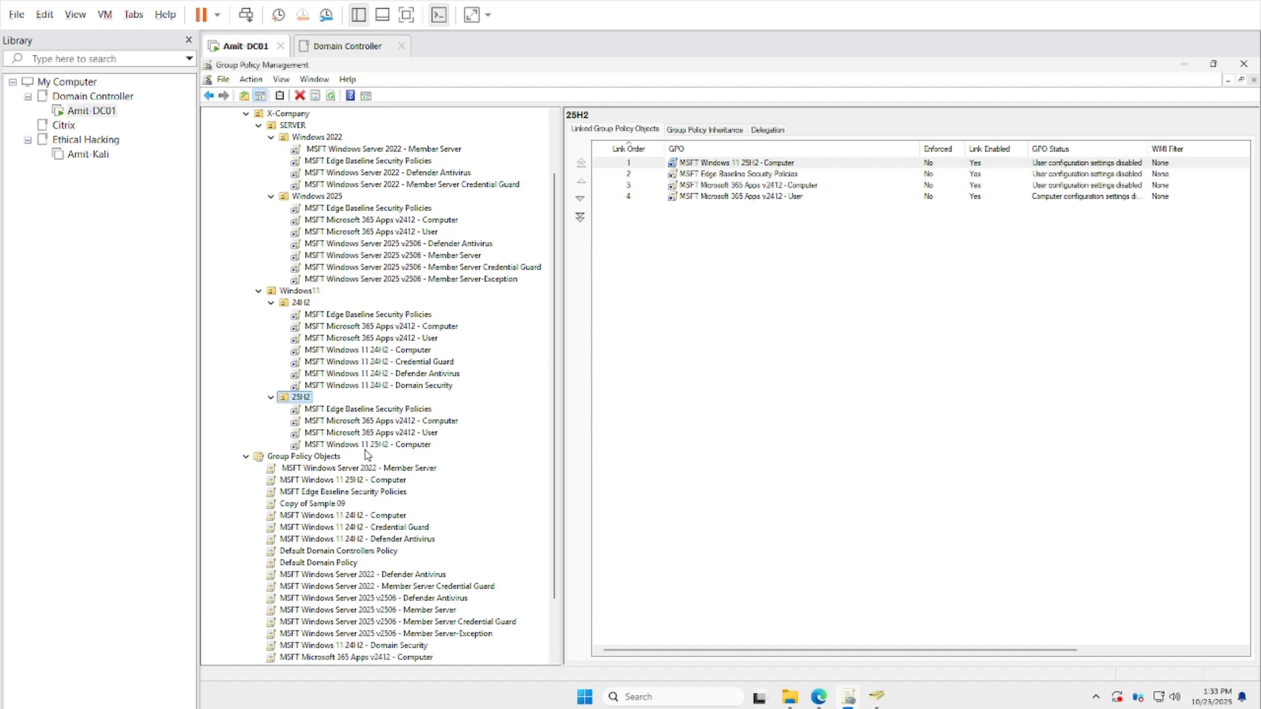
Review the Extra Registry Settings of MSFT Microsoft 365 Apps v2412 - User under 25H2, then return to that unit's linked GPOs
left_click(386, 434)
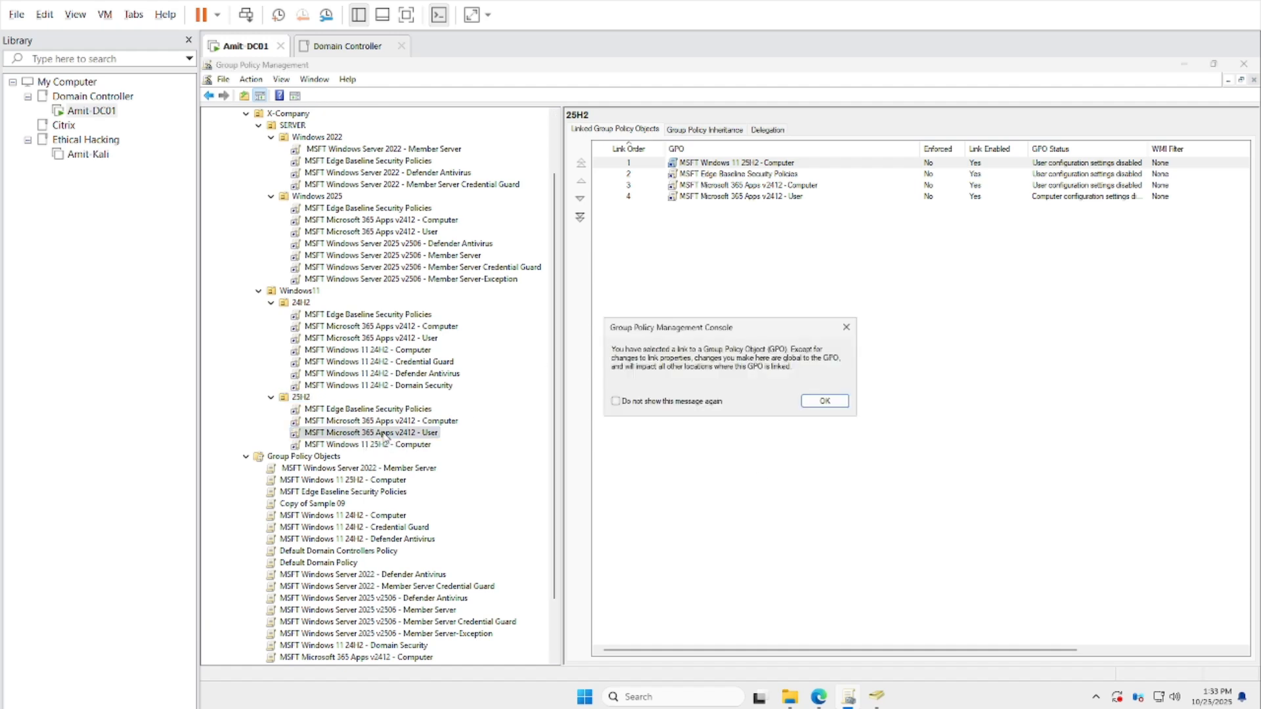
left_click(826, 401)
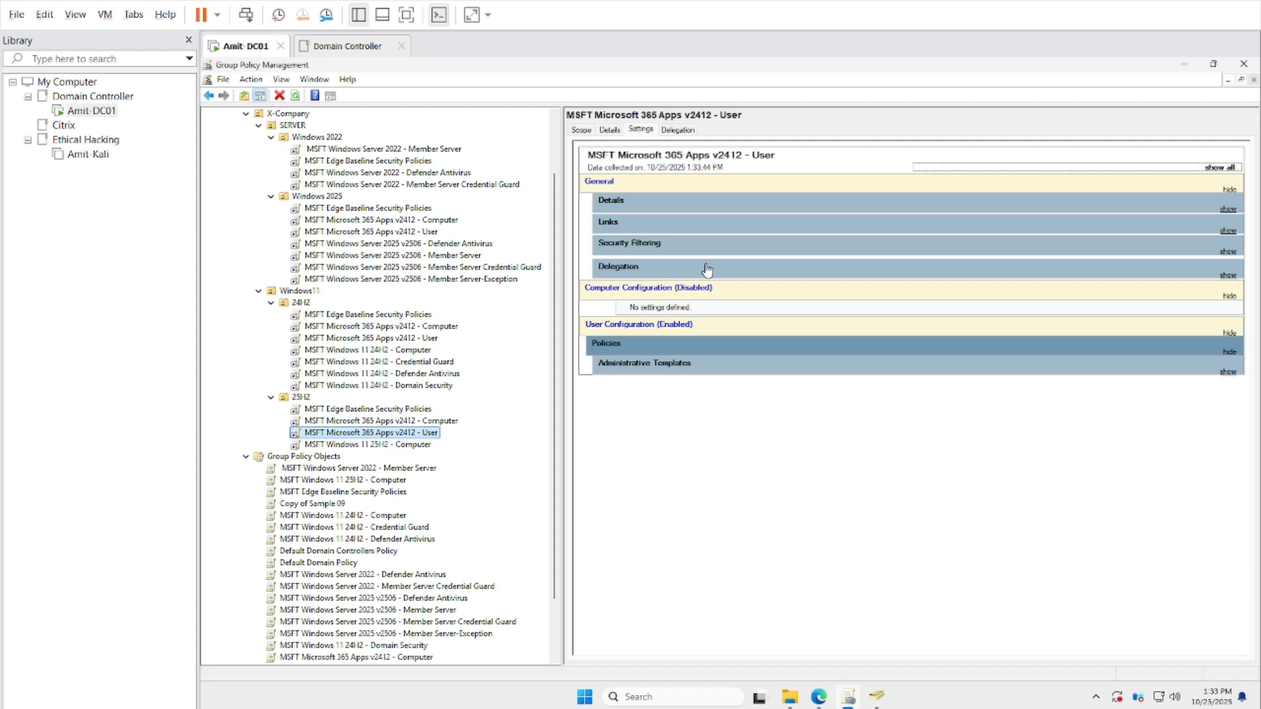
left_click(674, 368)
left_click(691, 407)
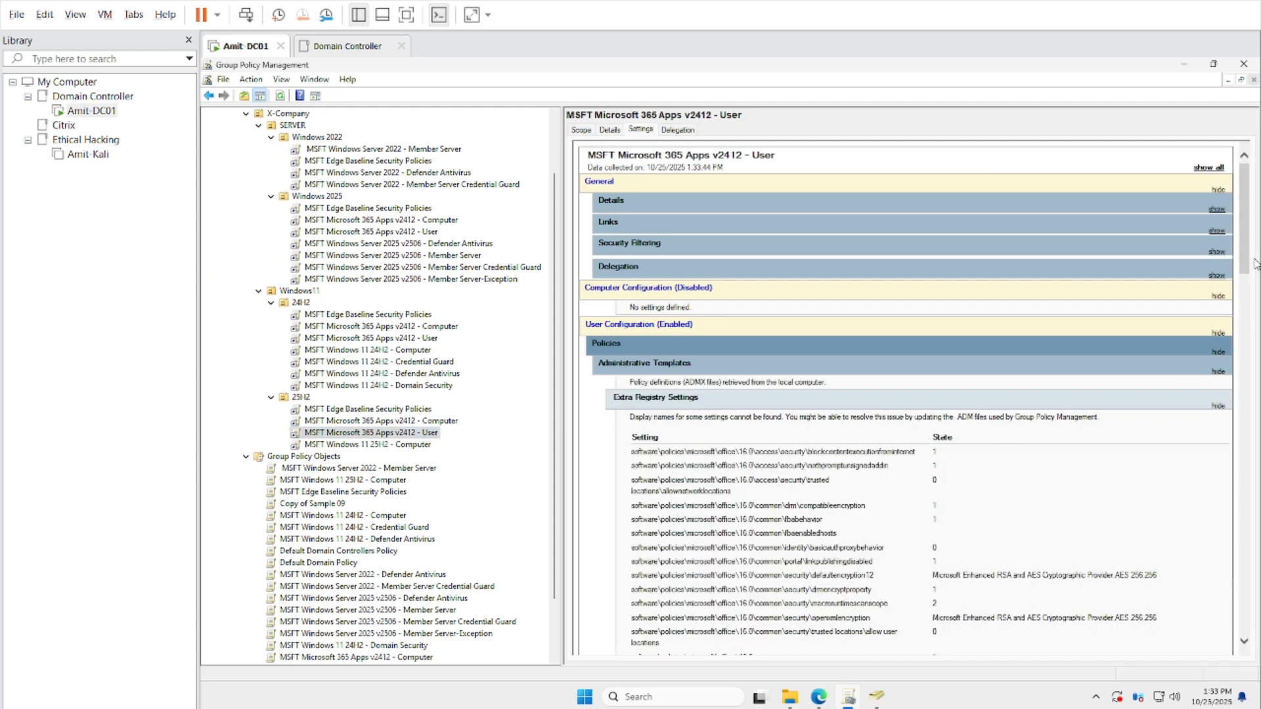
left_click_drag(1247, 253, 1252, 624)
left_click_drag(1260, 511, 1243, 214)
left_click(301, 398)
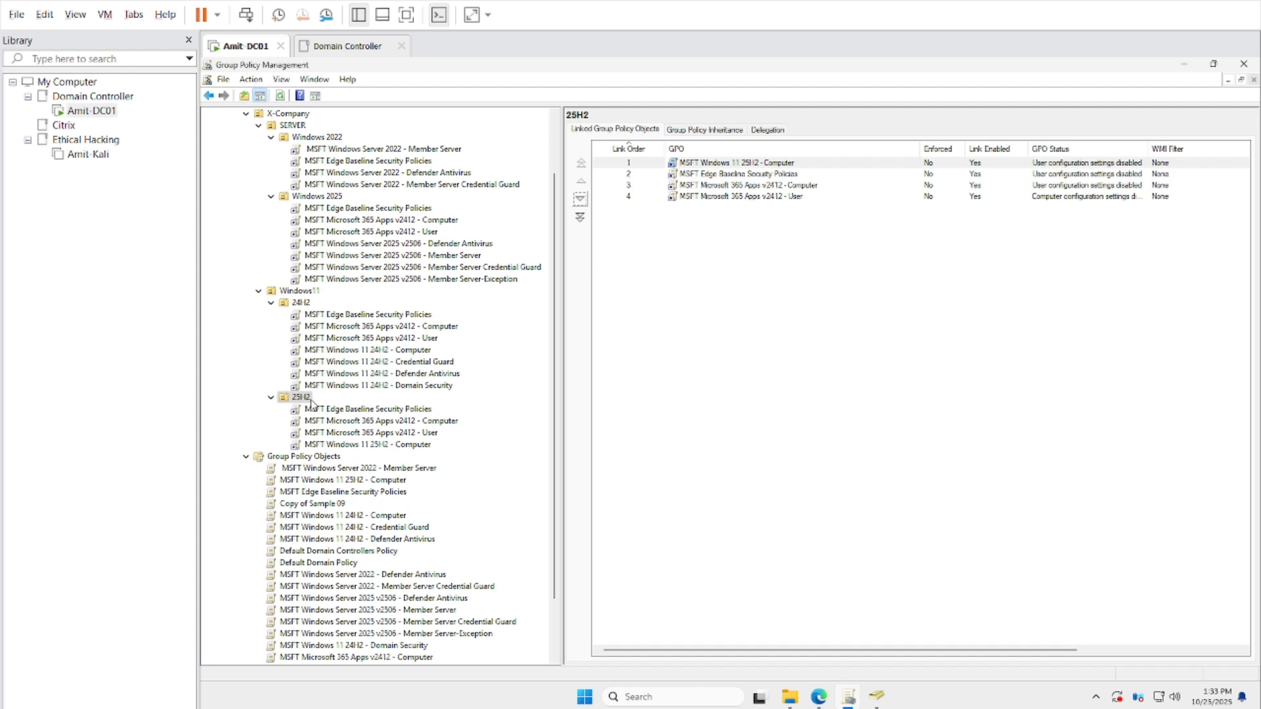